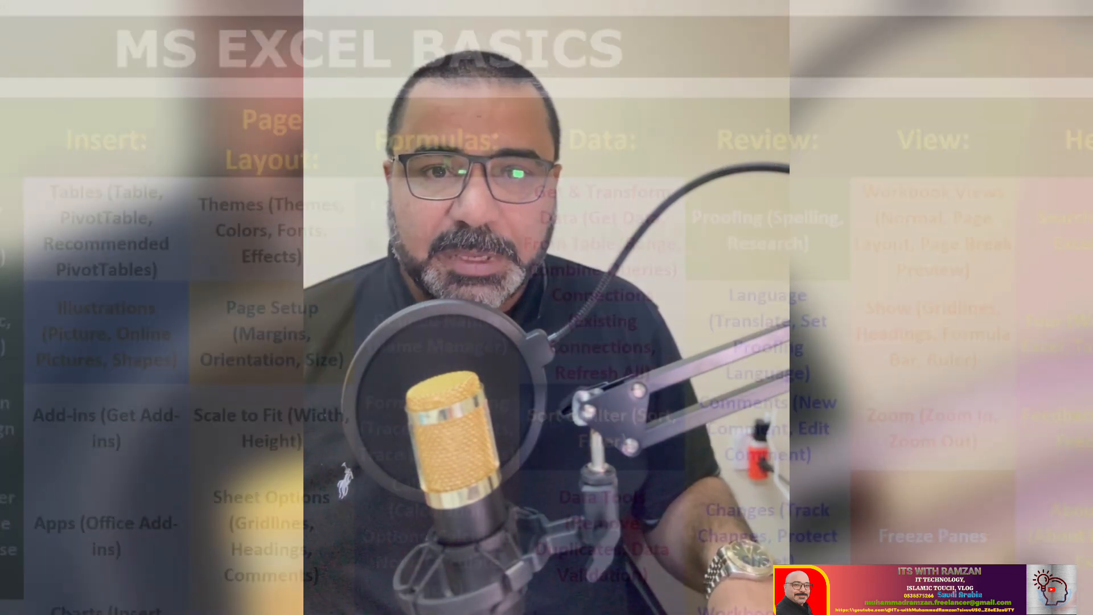
scroll(58, 262, "down", 3)
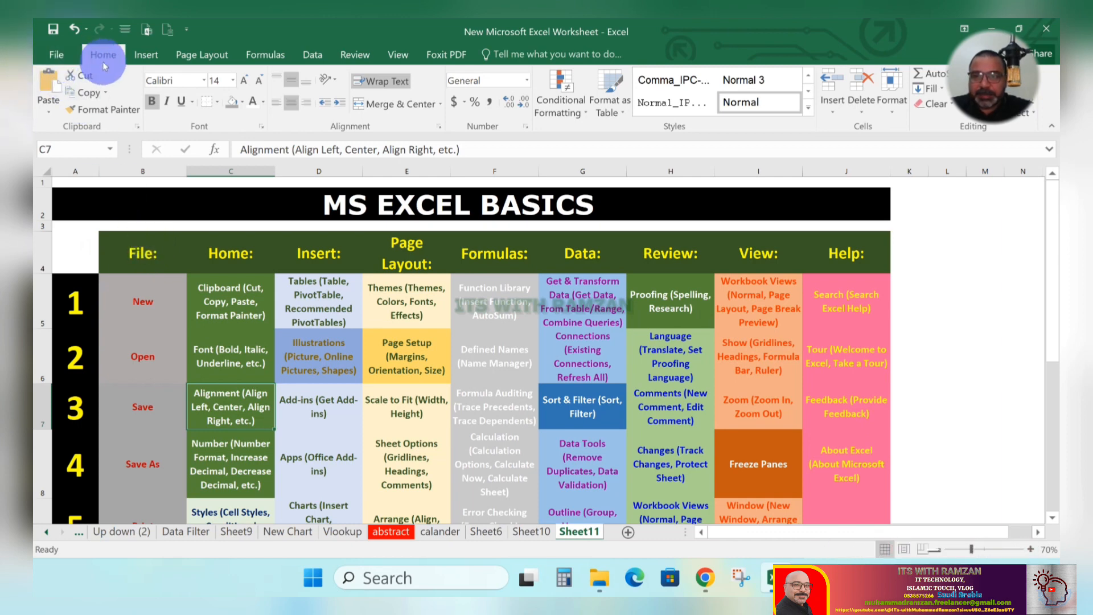
Step: Show the Insert commands and look at the Tables, New, Clipboard and File: cells of the MS Excel Basics table
left_click(157, 59)
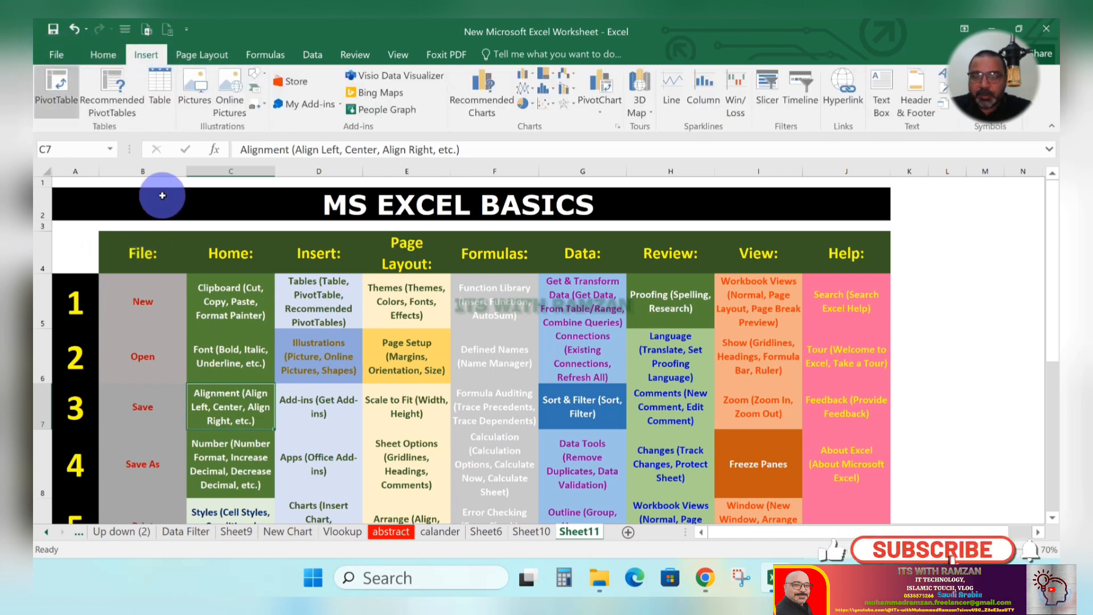
left_click(293, 299)
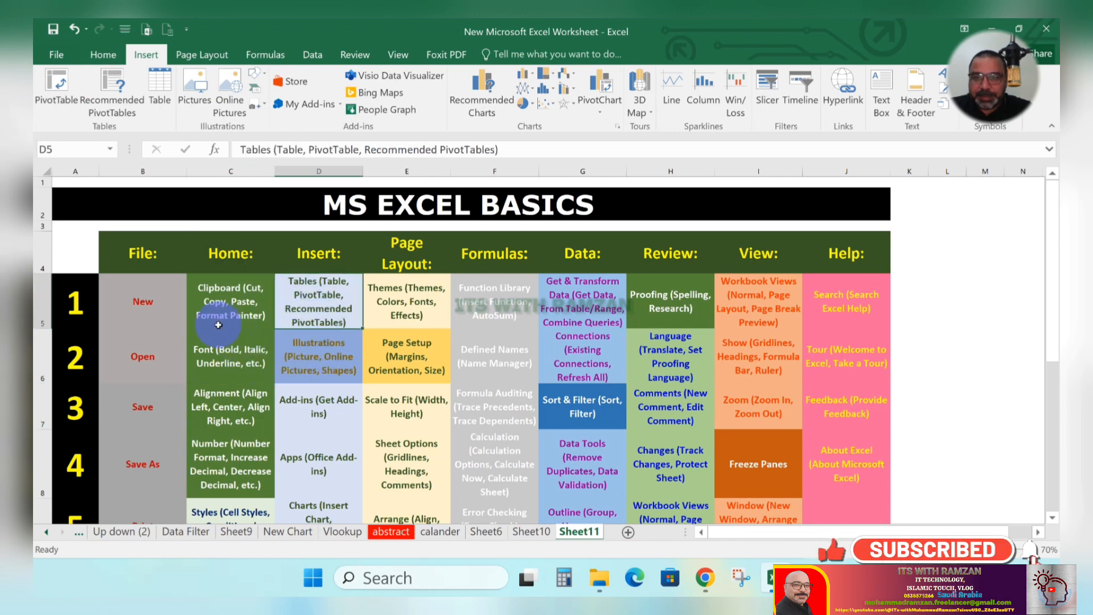
left_click(128, 285)
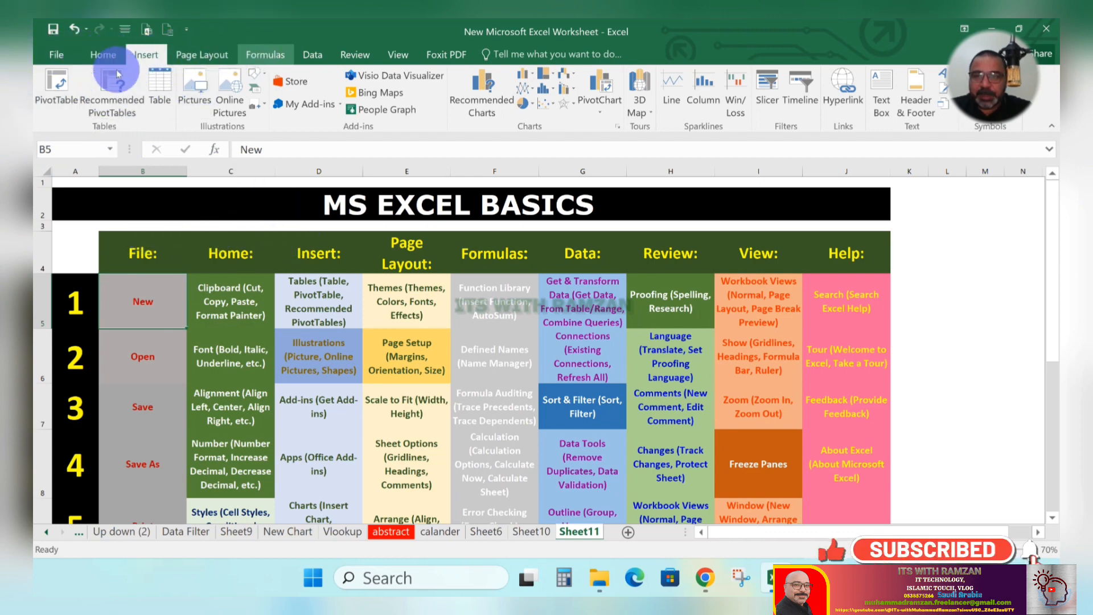
left_click(217, 311)
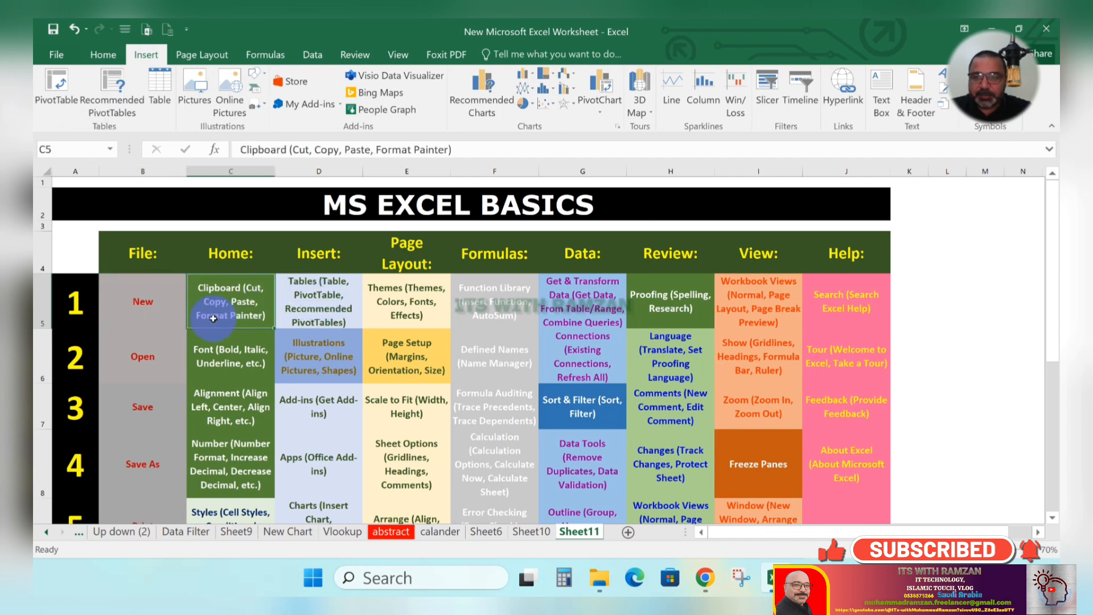
left_click(139, 256)
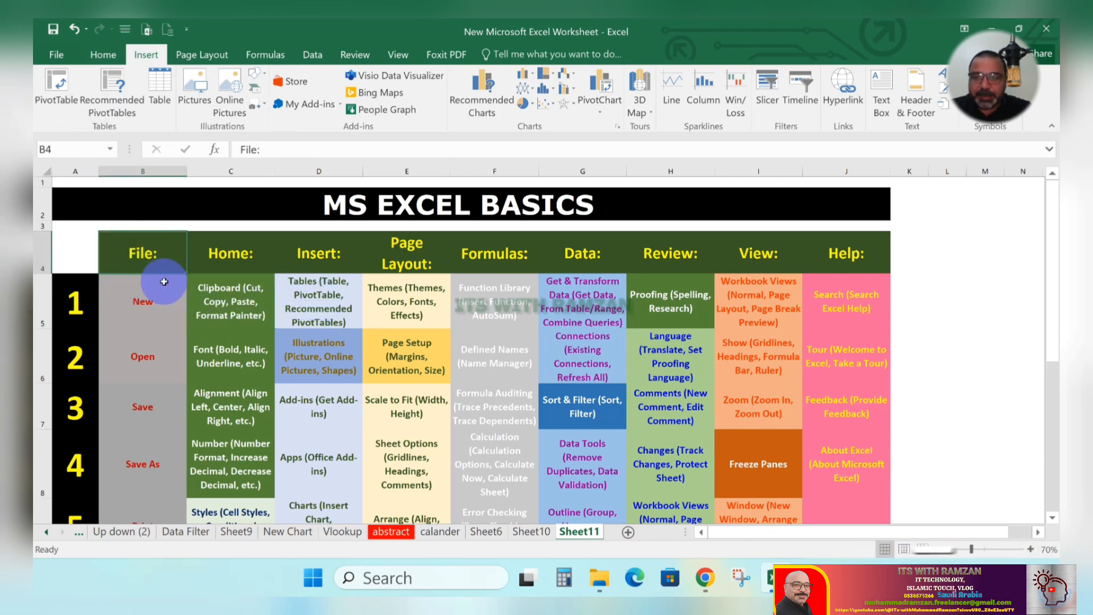
Step: Look over the File: column of the table, view the workbook's Info page and return to the worksheet
scroll(162, 284, "down", 1)
scroll(161, 267, "down", 1)
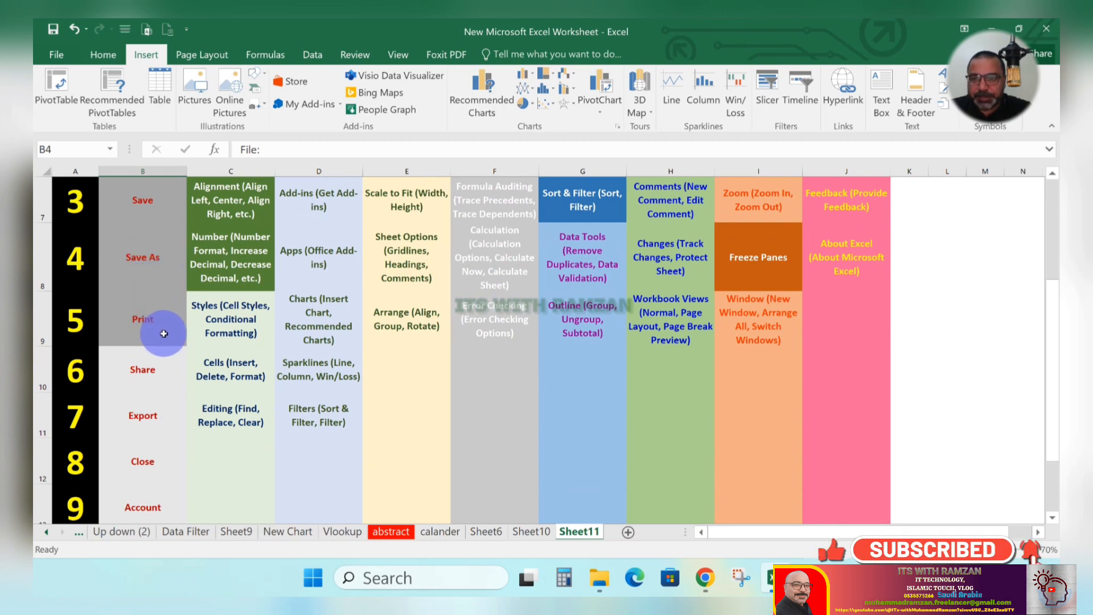
scroll(162, 336, "down", 1)
scroll(155, 287, "up", 2)
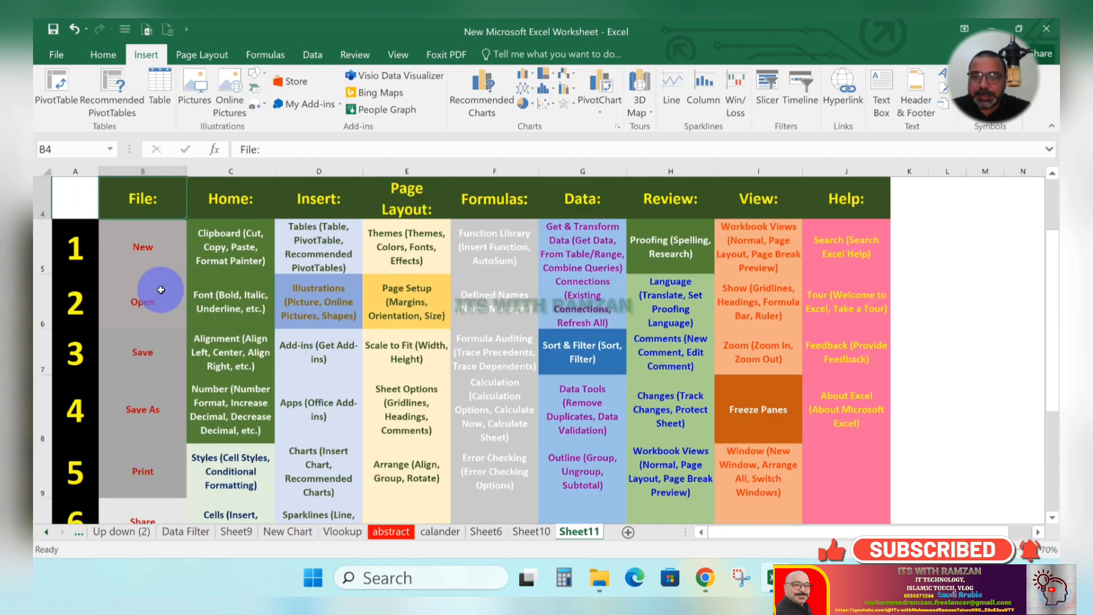
scroll(161, 290, "up", 1)
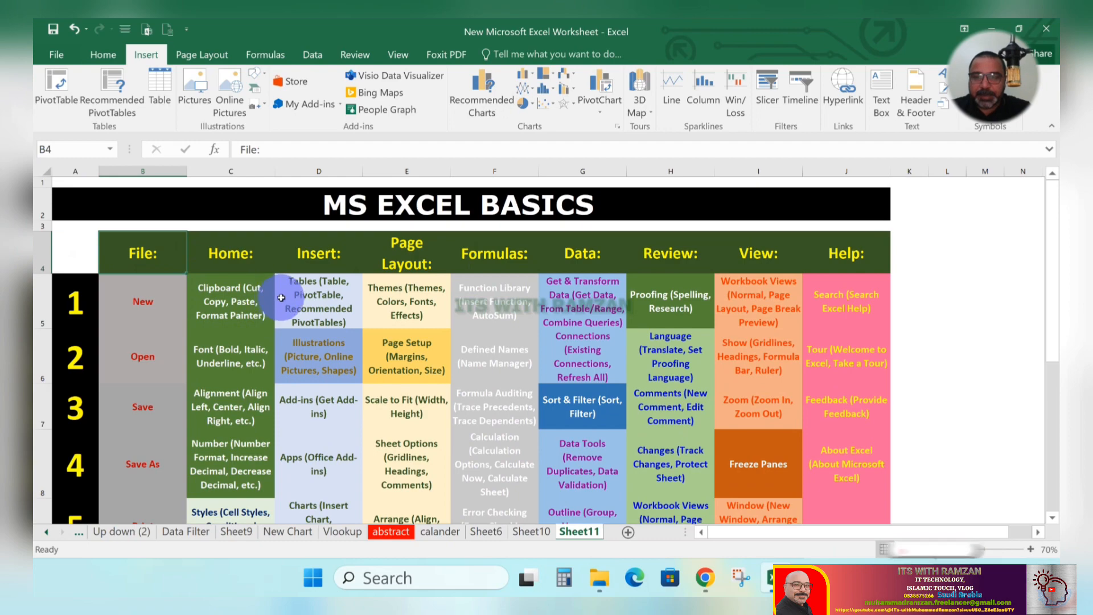
left_click(56, 54)
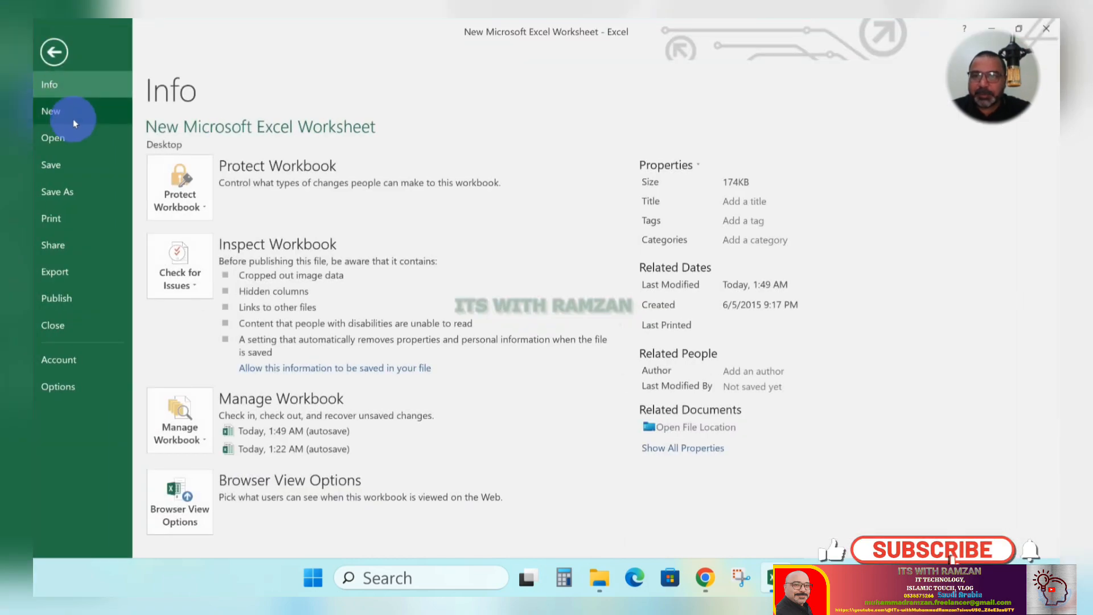
left_click(55, 53)
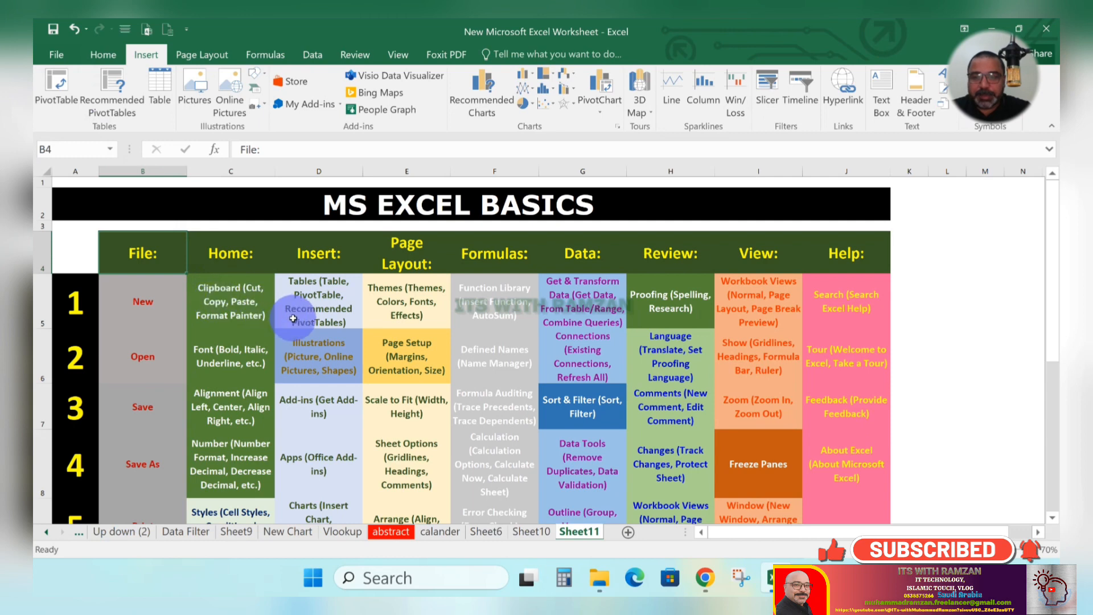
Step: Read through the entries of the File: column from New and Open down to Exit
scroll(293, 318, "down", 1)
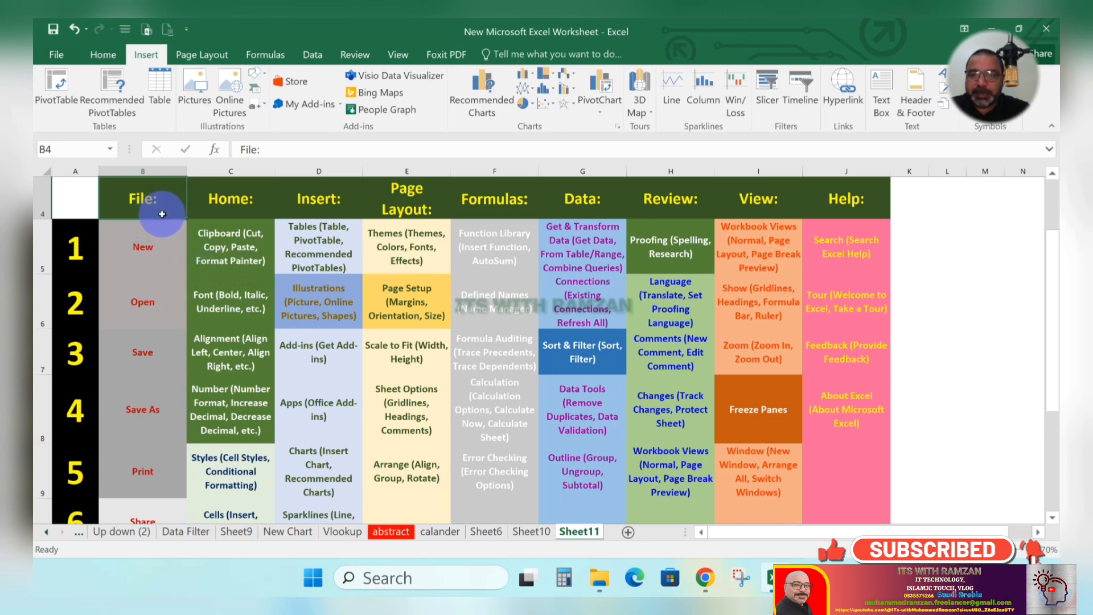
left_click(163, 252)
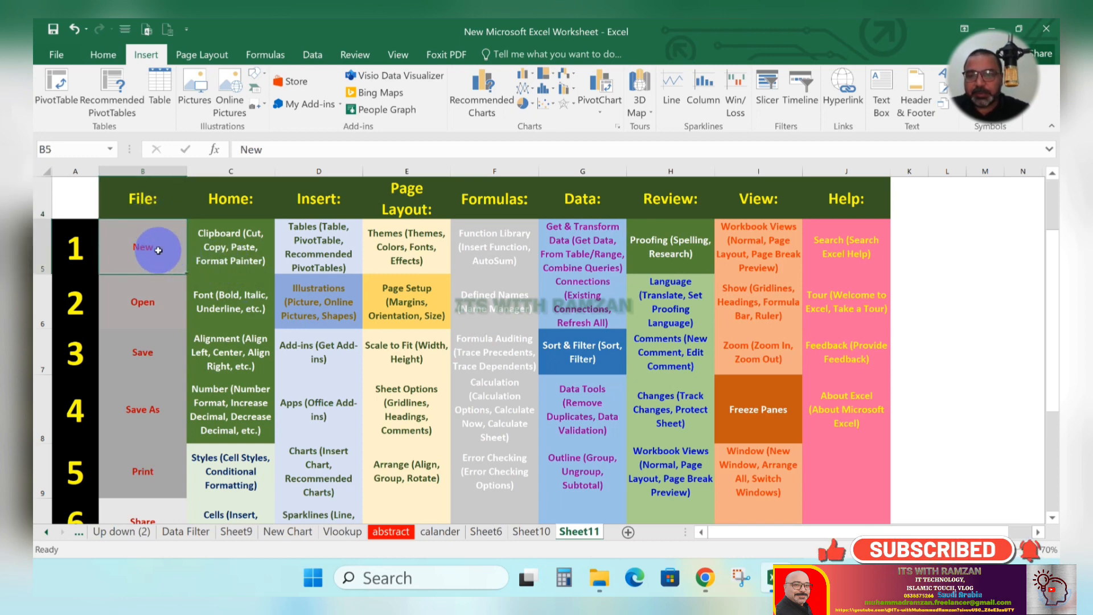
left_click(162, 308)
scroll(163, 307, "down", 1)
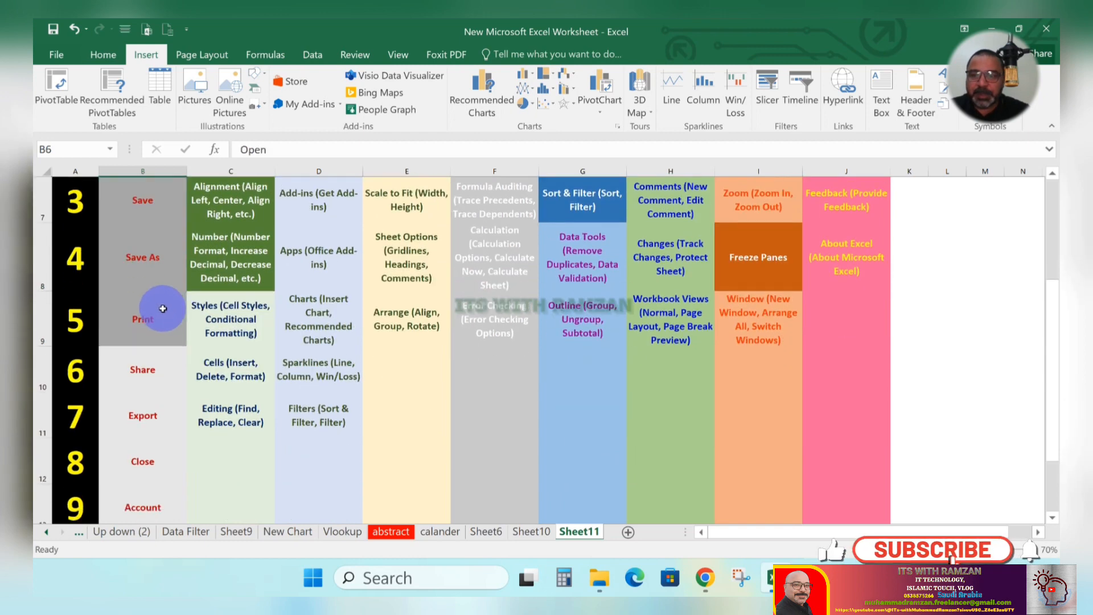
scroll(154, 301, "up", 1)
scroll(155, 376, "down", 1)
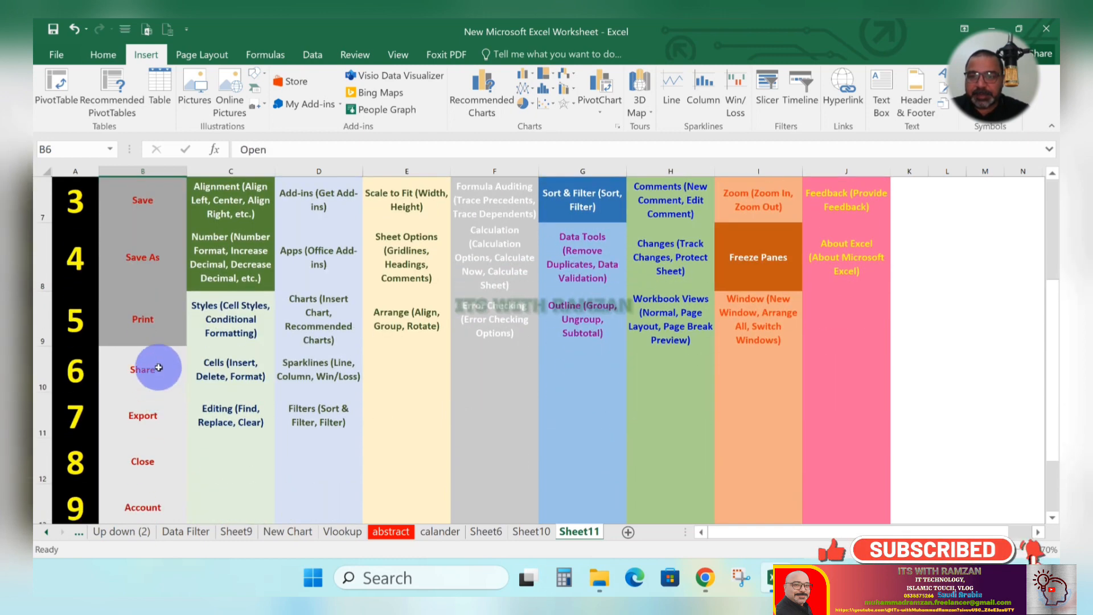
scroll(152, 420, "down", 1)
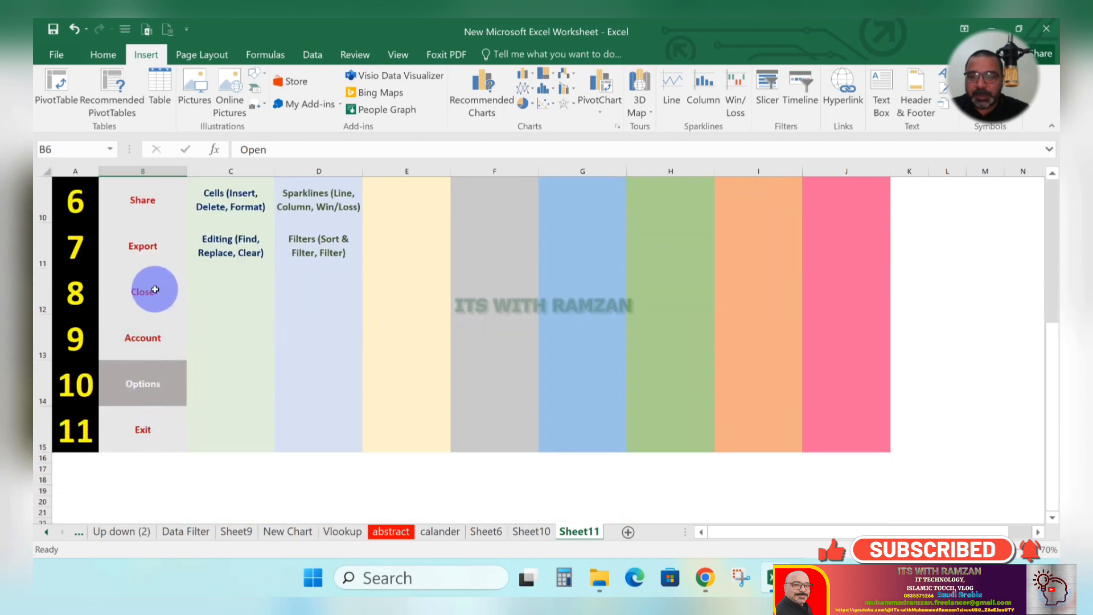
scroll(171, 387, "up", 1)
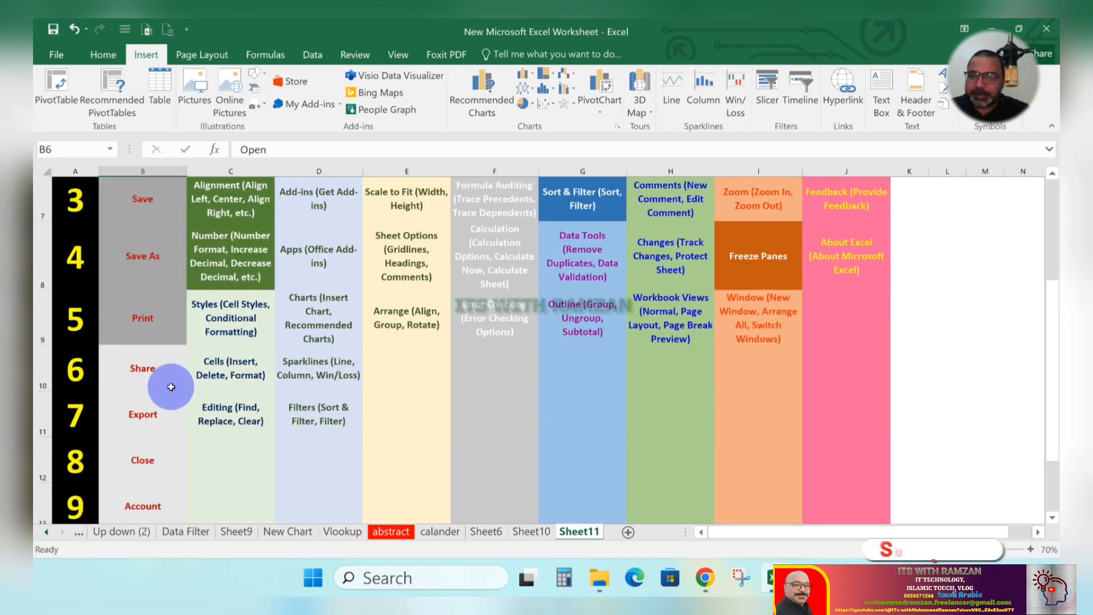
scroll(171, 387, "up", 2)
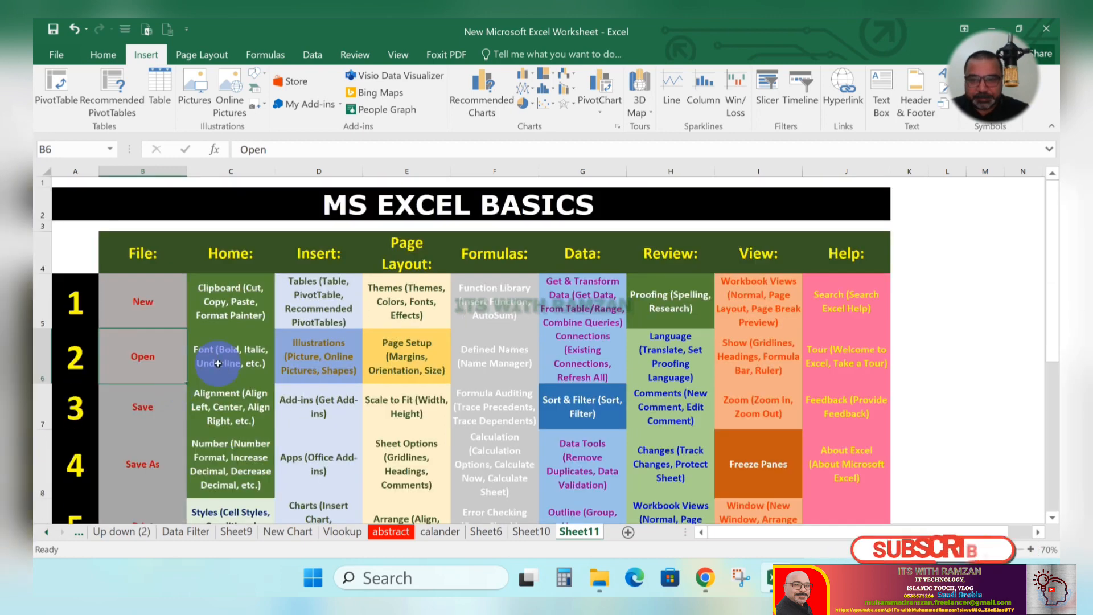
Step: Show the Home commands and view the list of available fonts without choosing one
left_click(105, 57)
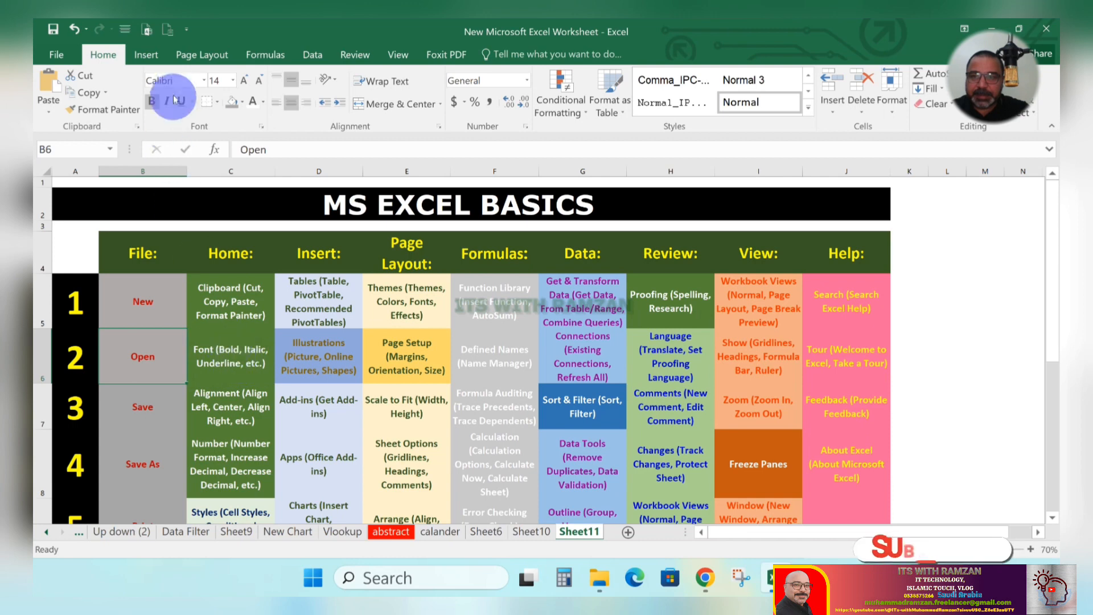
left_click(206, 80)
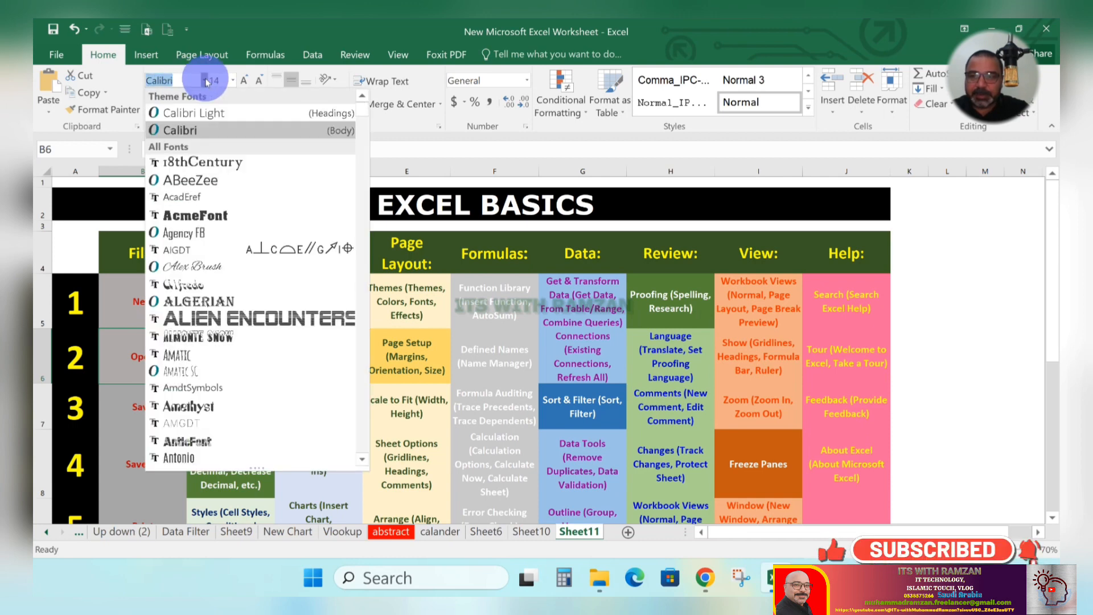
left_click(206, 81)
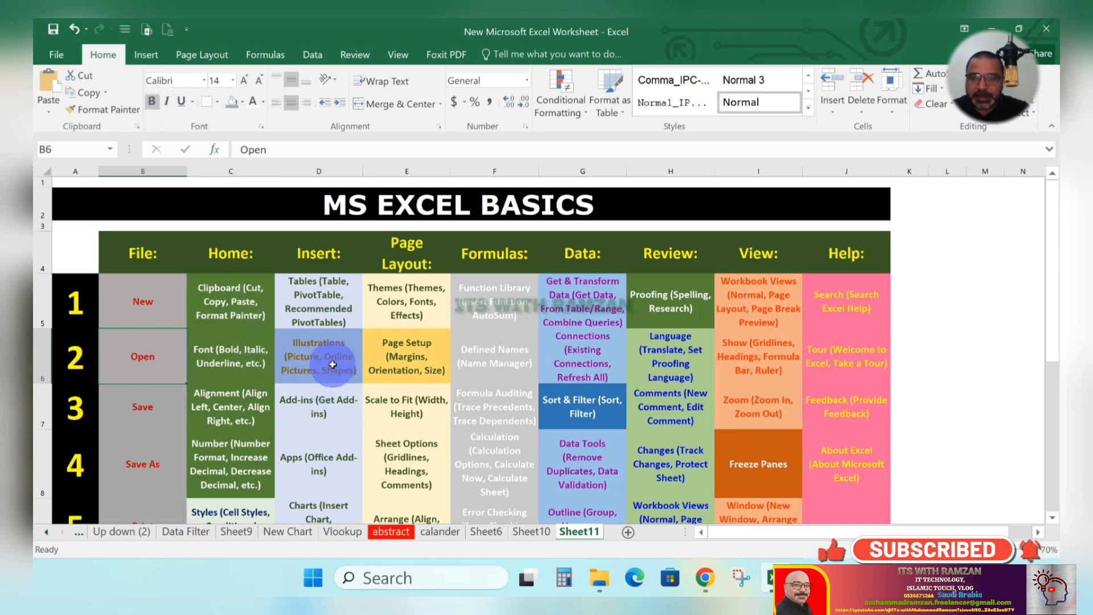
Step: Examine the Font and Alignment entries in the Home: column together with the matching alignment commands
left_click(245, 366)
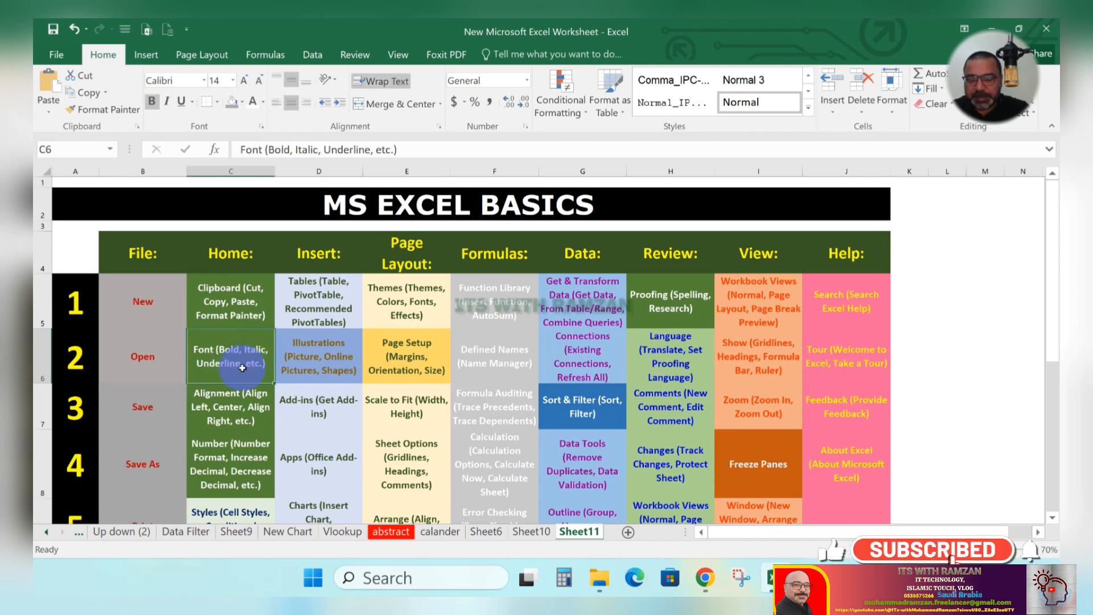
left_click(237, 407)
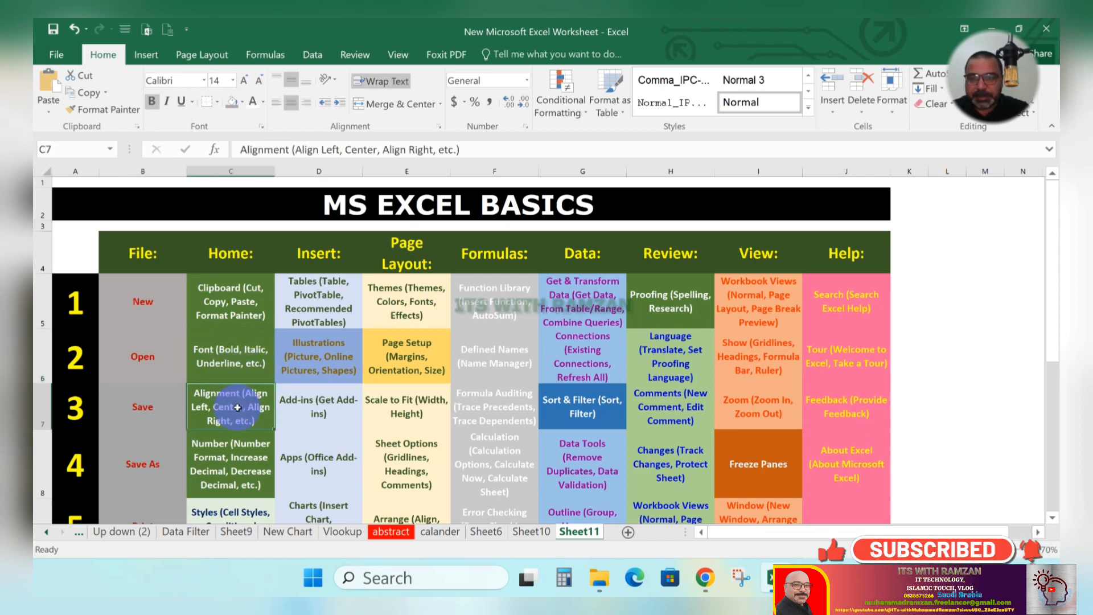
scroll(260, 398, "down", 1)
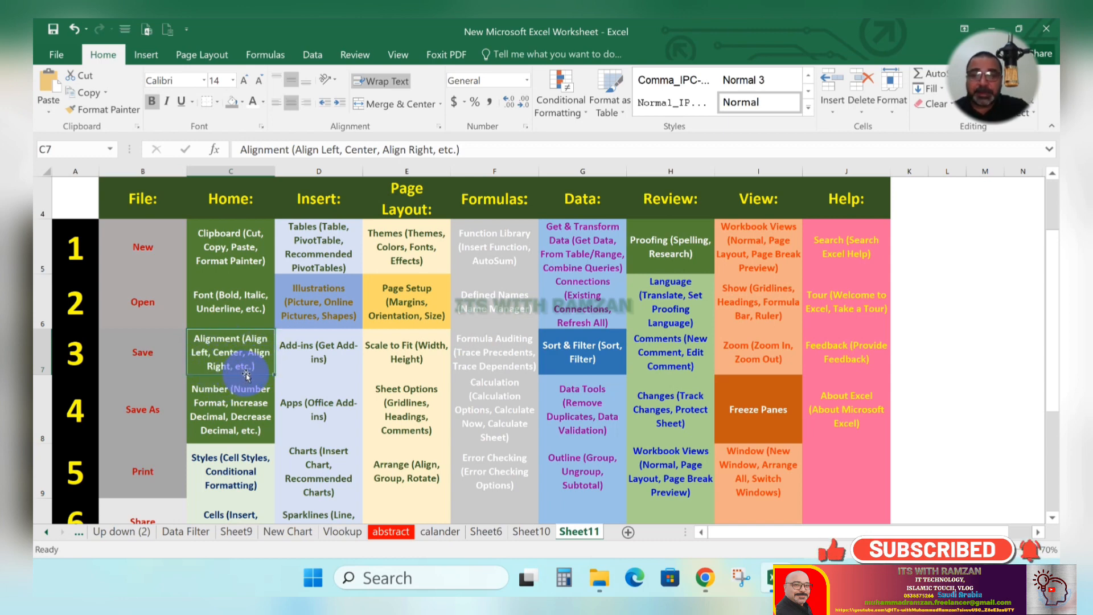
left_click(279, 83)
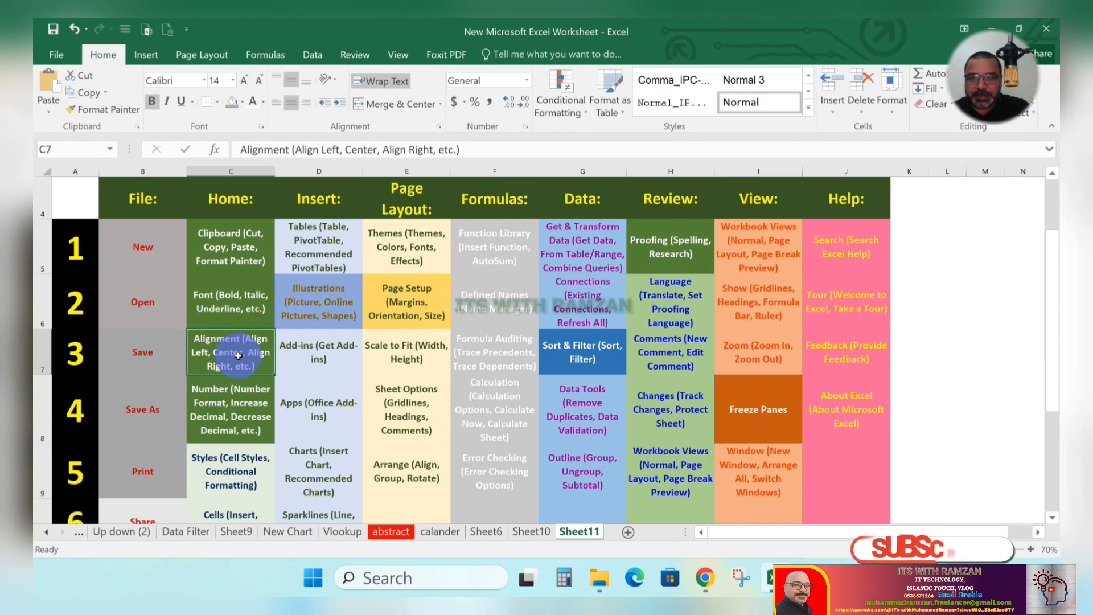
Step: Select the Number entry in the Home: column and view the available number formats without applying one
left_click(234, 406)
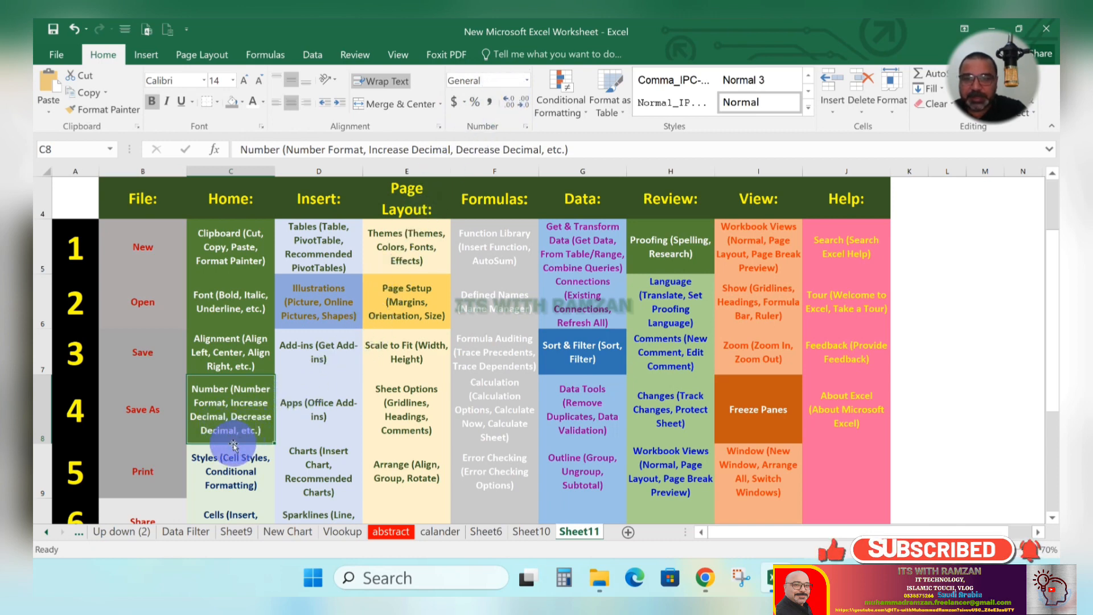
left_click(528, 81)
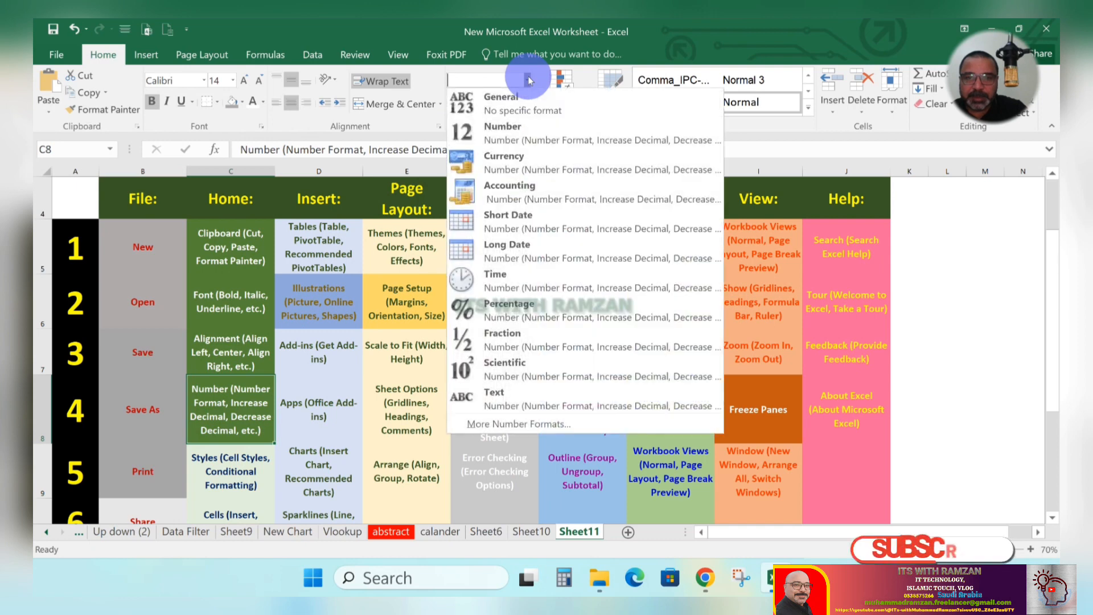
left_click(528, 80)
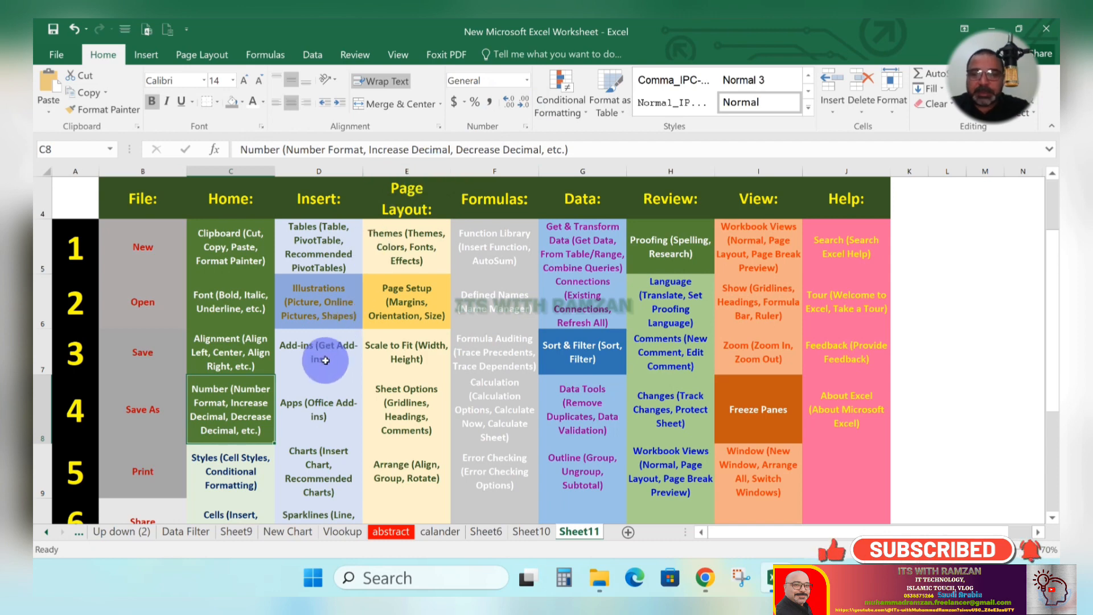
Step: Examine the Styles and Cells entries in the Home: column and look over the rest of that column
scroll(325, 360, "down", 1)
left_click(228, 315)
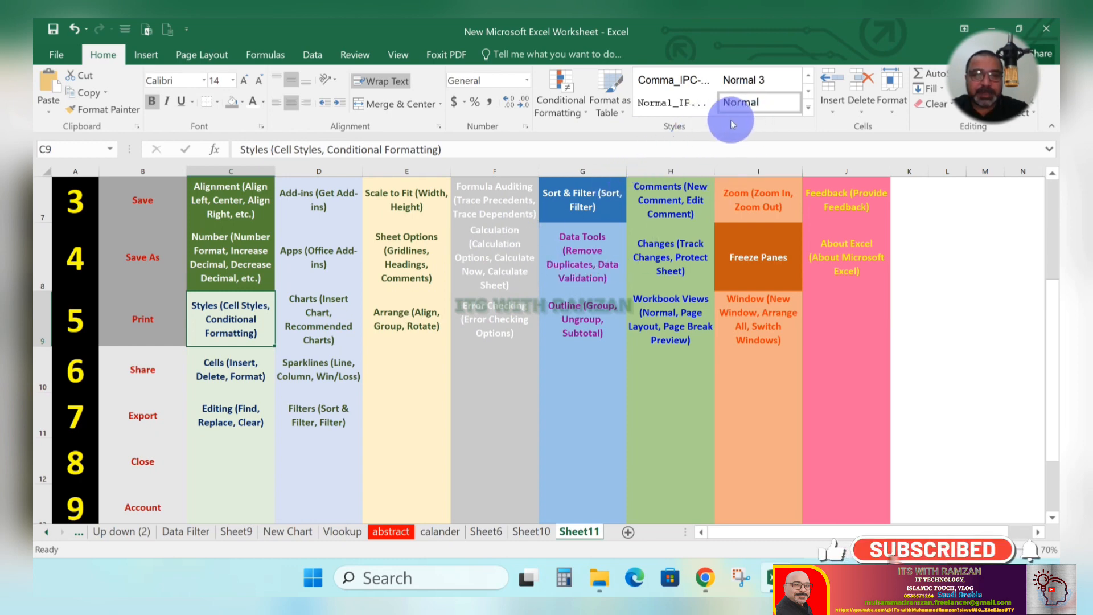
left_click(261, 373)
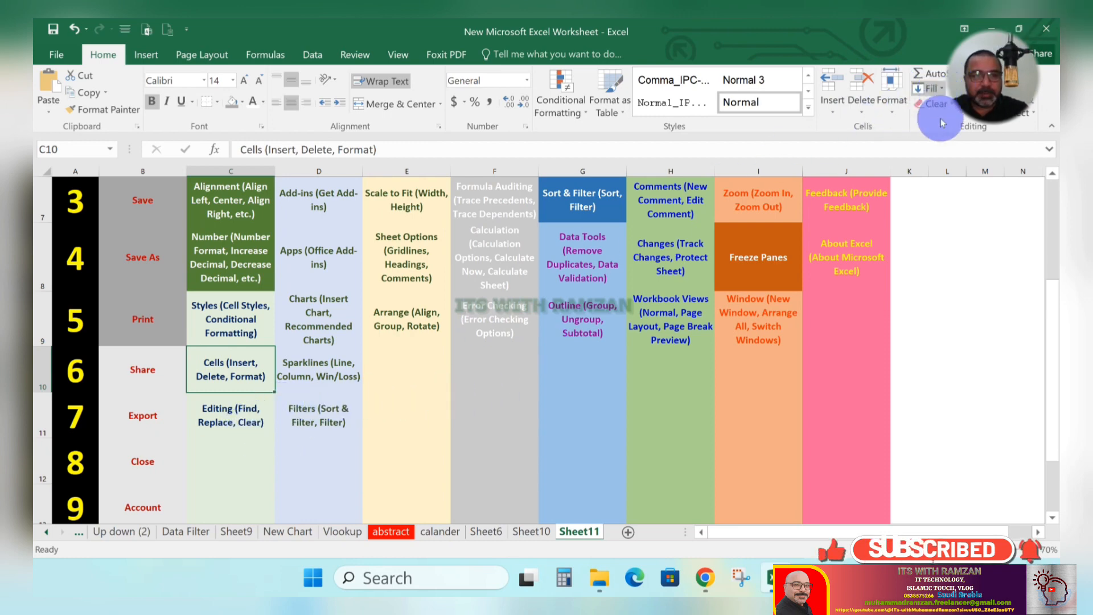
scroll(824, 244, "up", 2)
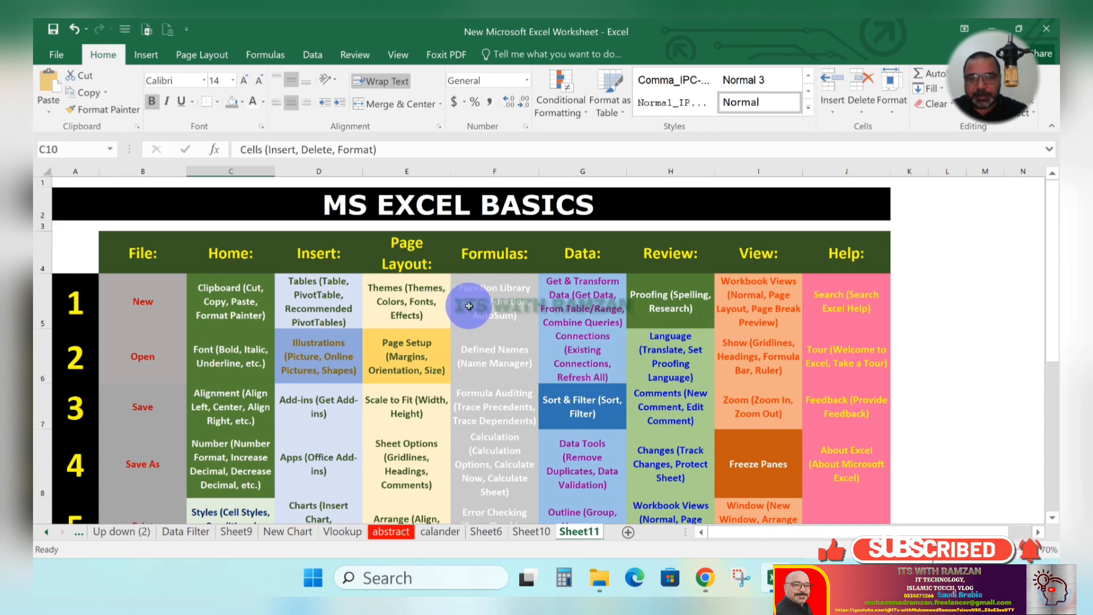
scroll(469, 305, "down", 1)
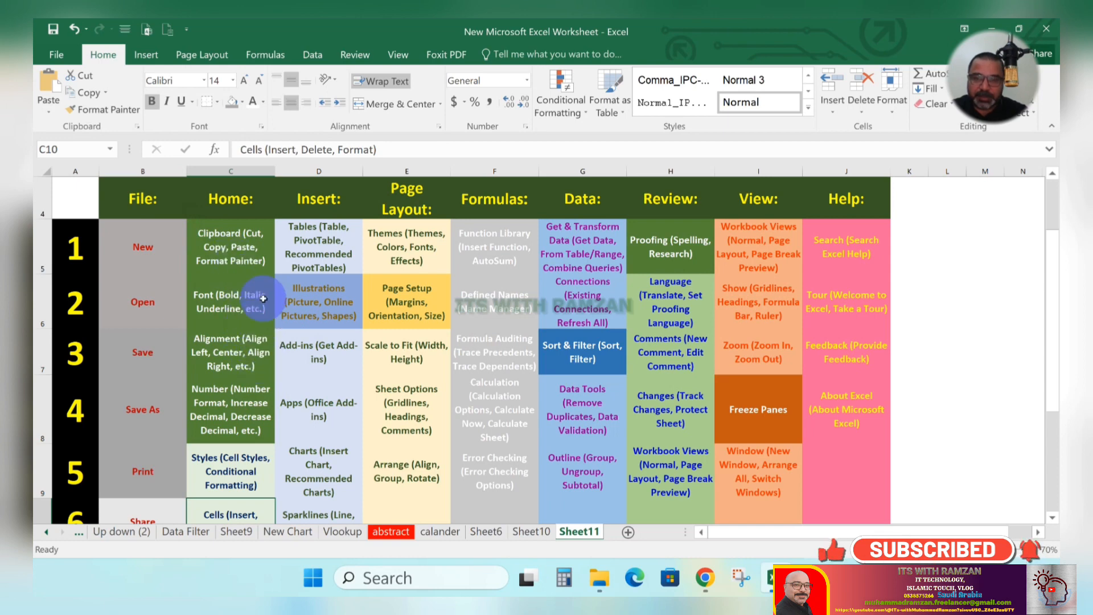
scroll(257, 297, "down", 1)
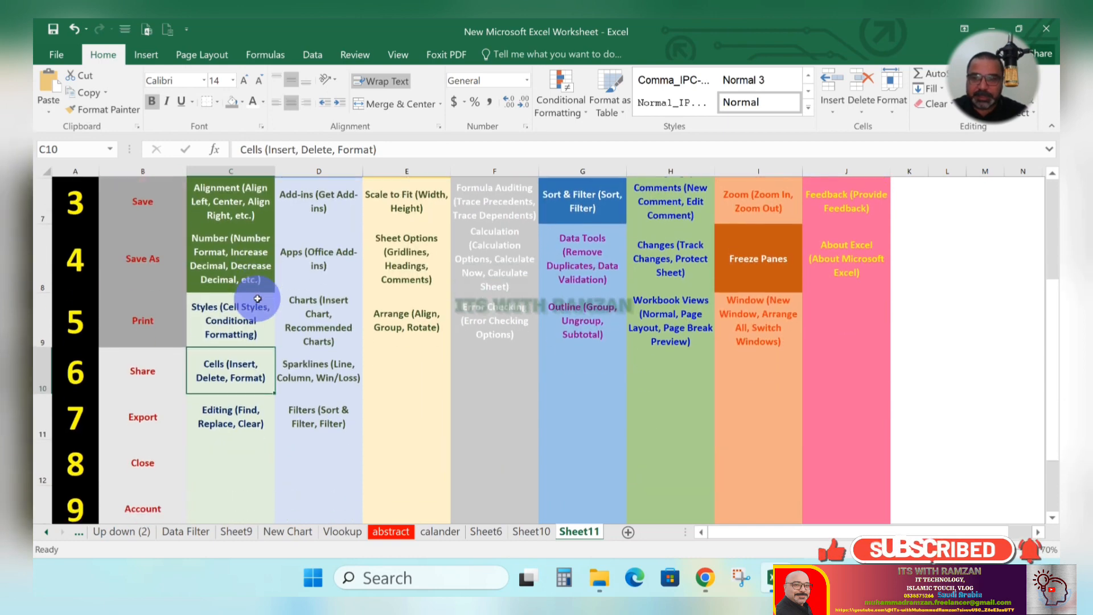
scroll(259, 296, "up", 1)
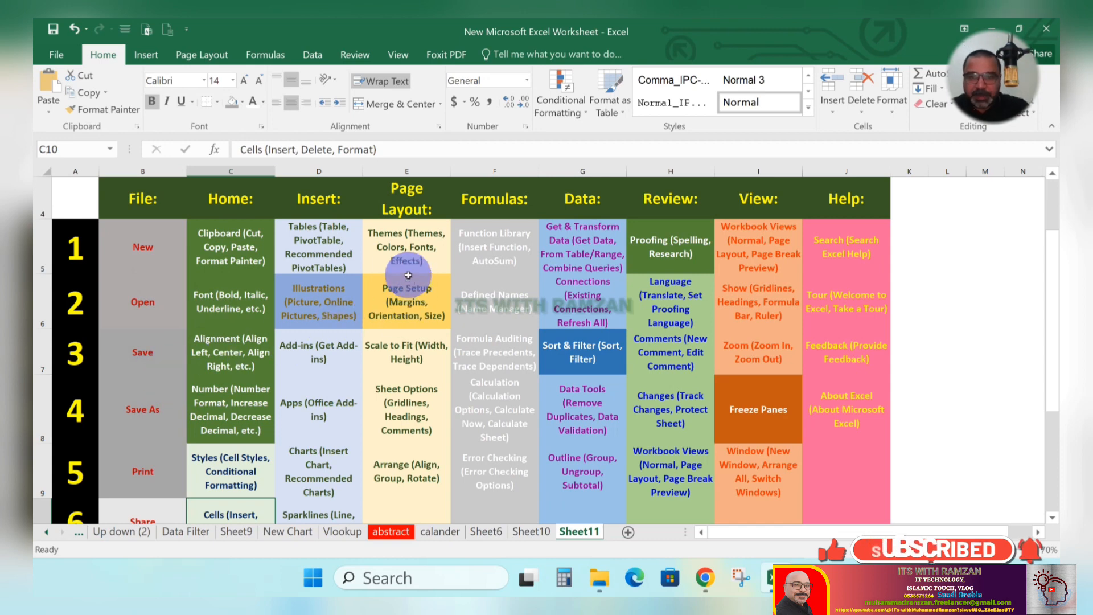
Step: Examine the Formulas:, Data:, Review: and View: columns of the overview table, including the Sort & Filter and Freeze Panes entries
left_click(437, 169)
left_click(487, 169)
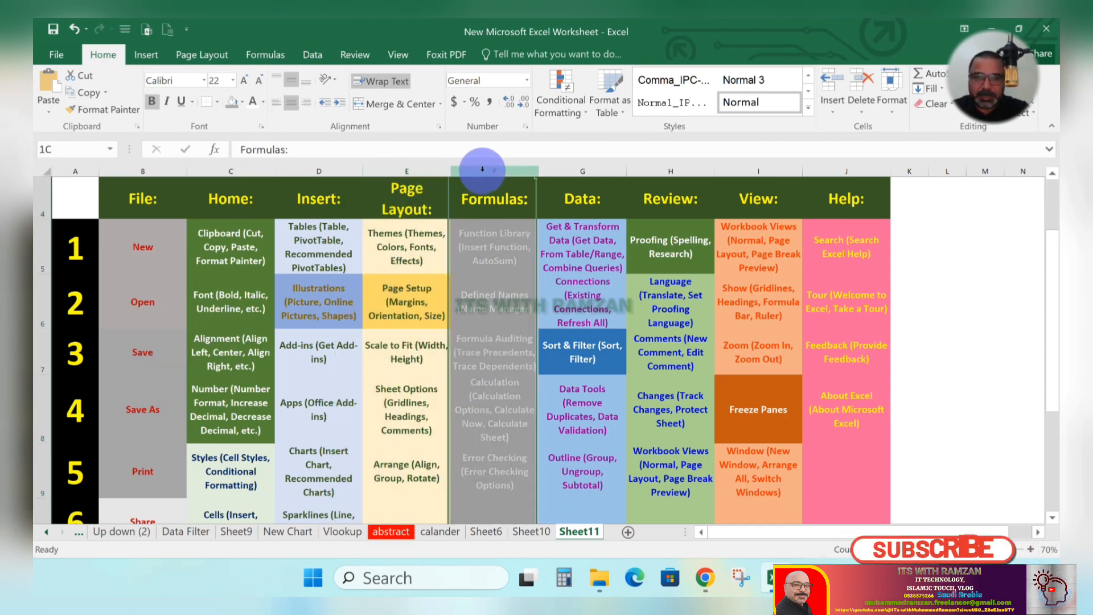
left_click(580, 169)
left_click(579, 348)
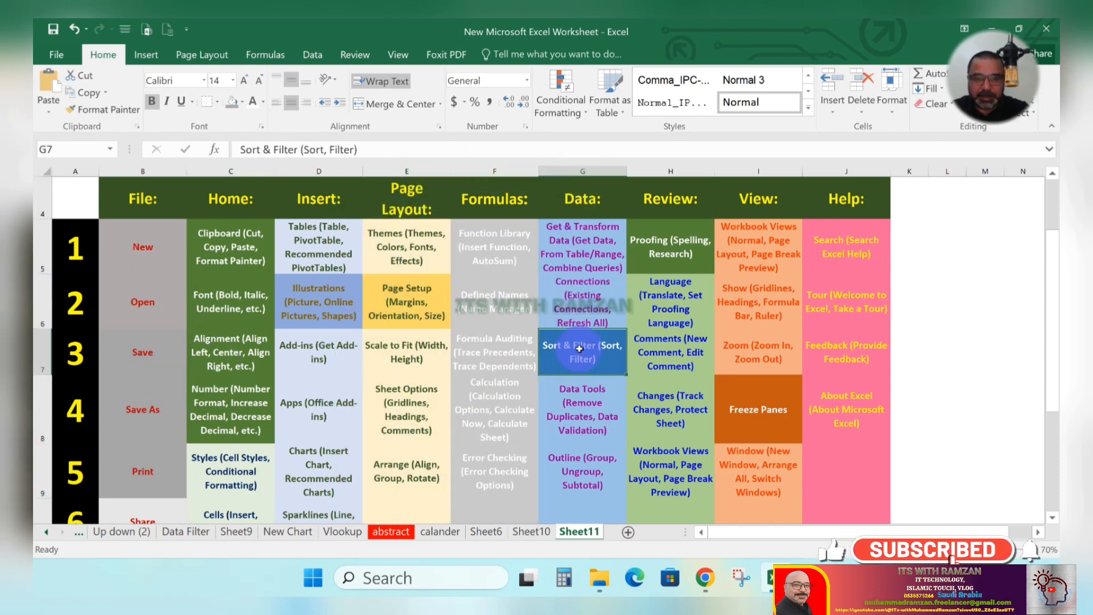
left_click(681, 256)
left_click(736, 409)
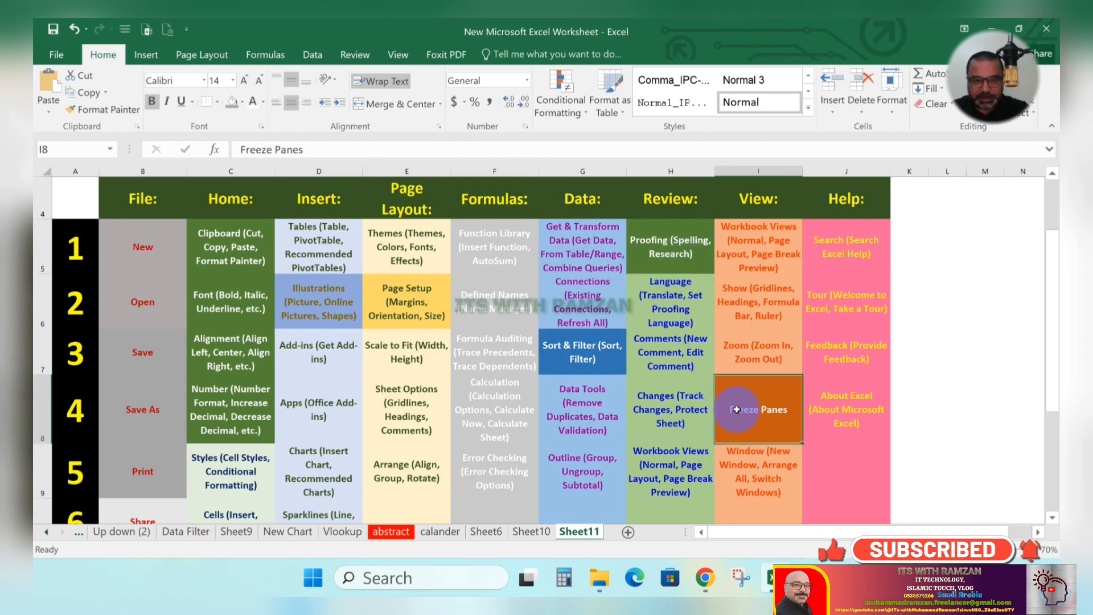
scroll(735, 409, "up", 1)
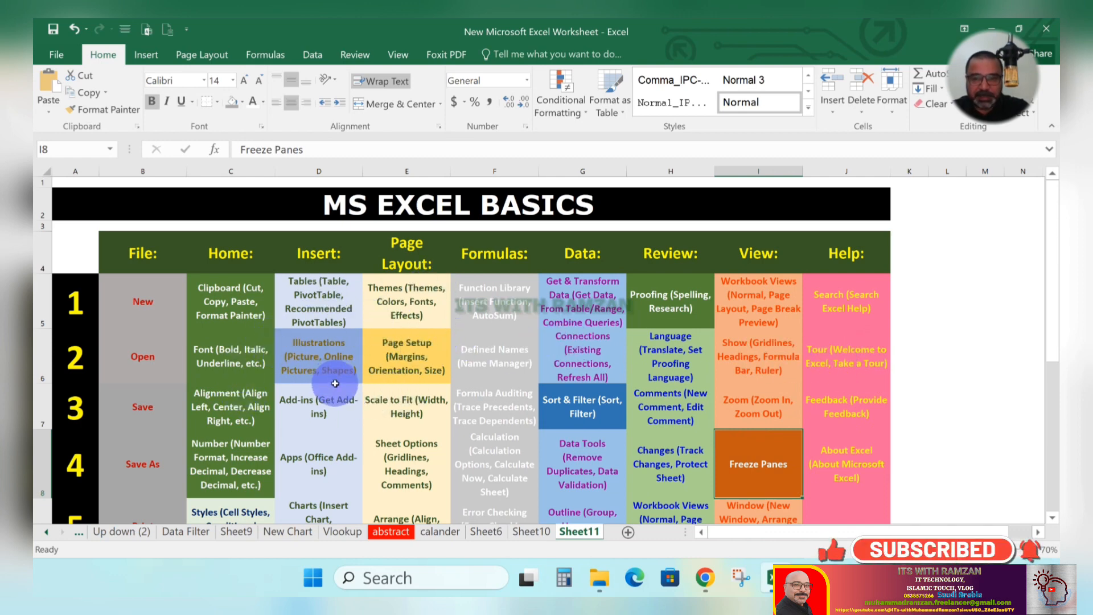
scroll(335, 384, "down", 1)
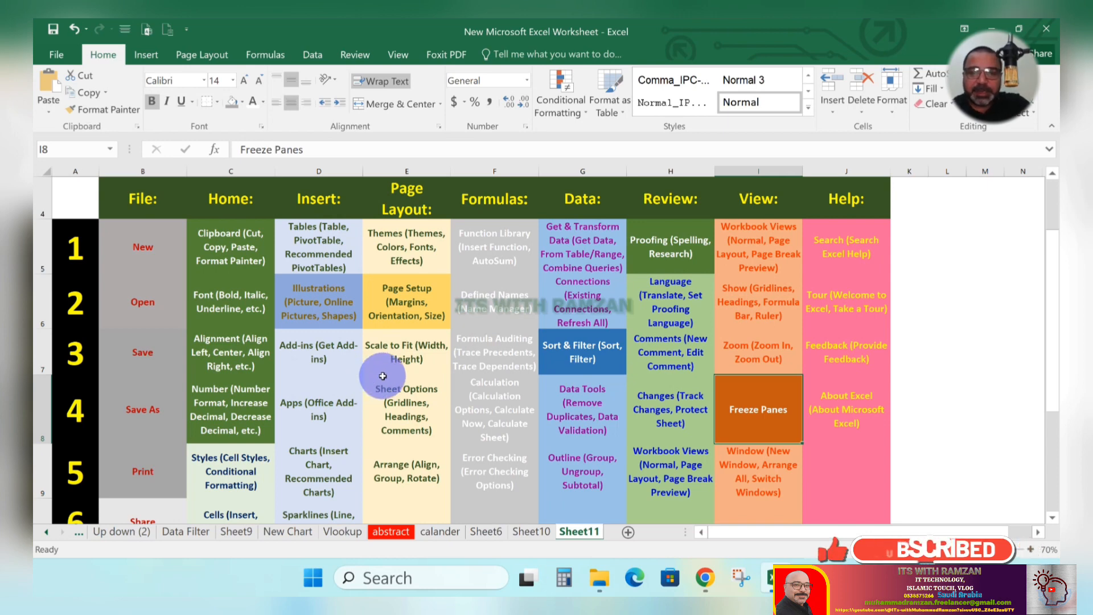
scroll(382, 375, "up", 1)
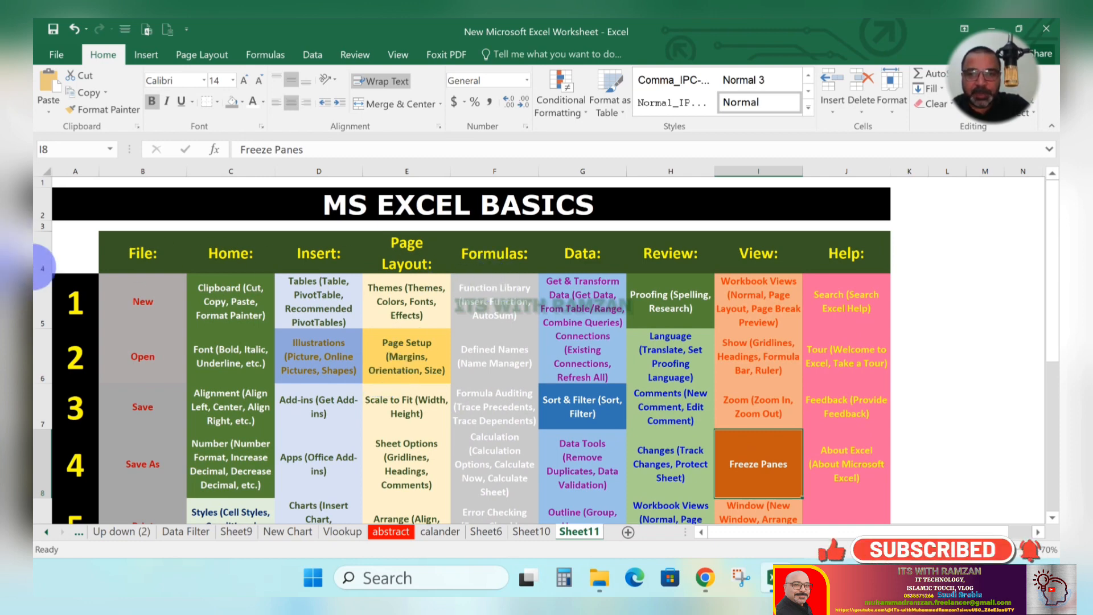
Step: Go through the heading cells of the overview table one by one, from File: to Help:
left_click(139, 259)
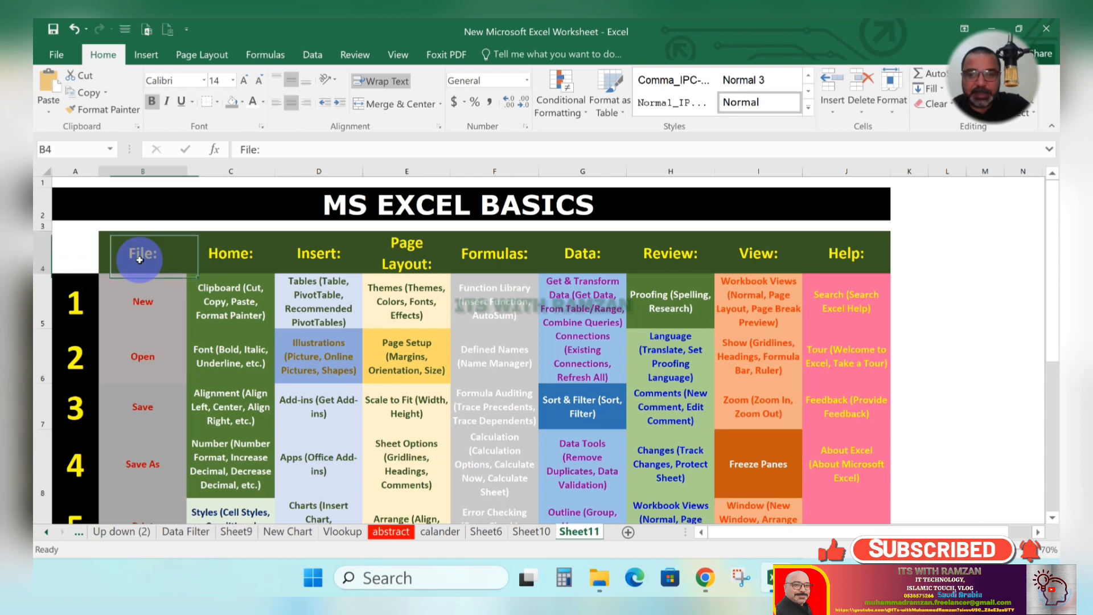
left_click(224, 253)
left_click(312, 253)
left_click(405, 259)
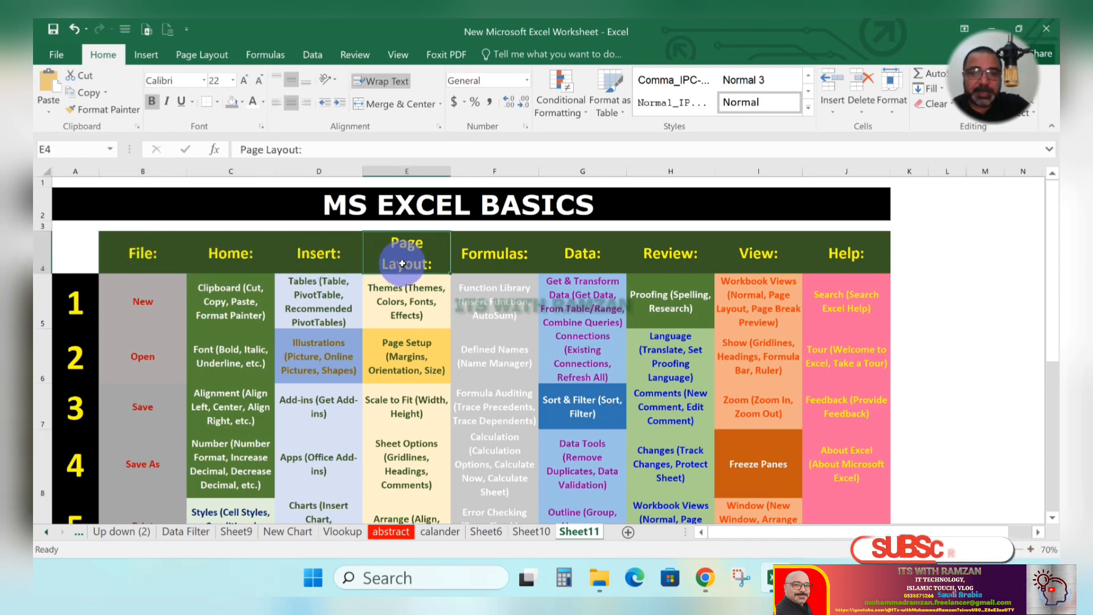
left_click(494, 265)
left_click(572, 264)
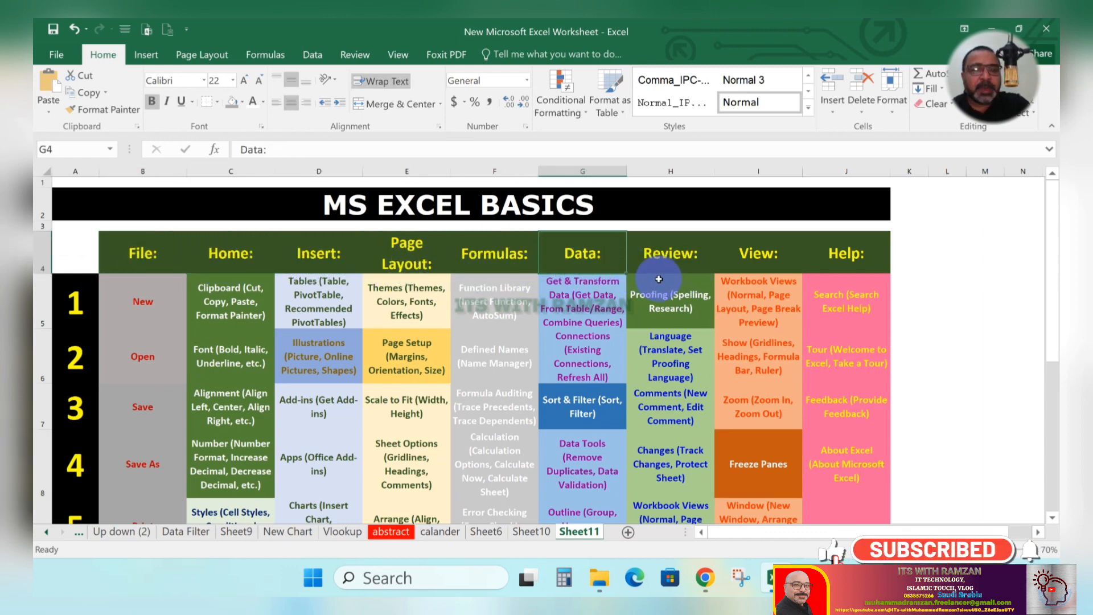
left_click(658, 279)
left_click(709, 253)
left_click(763, 257)
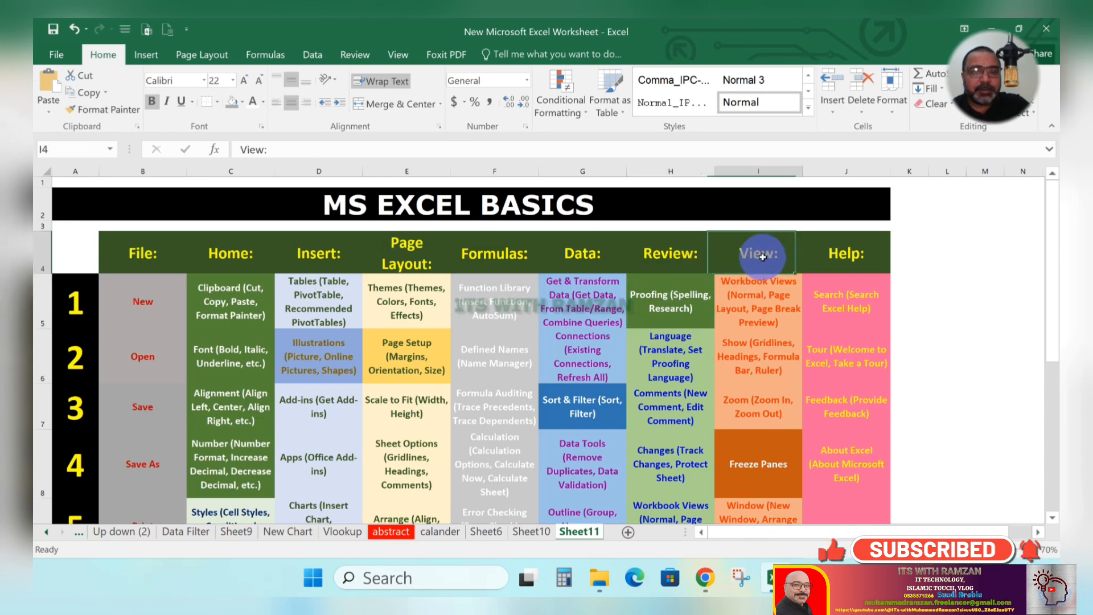
left_click(839, 252)
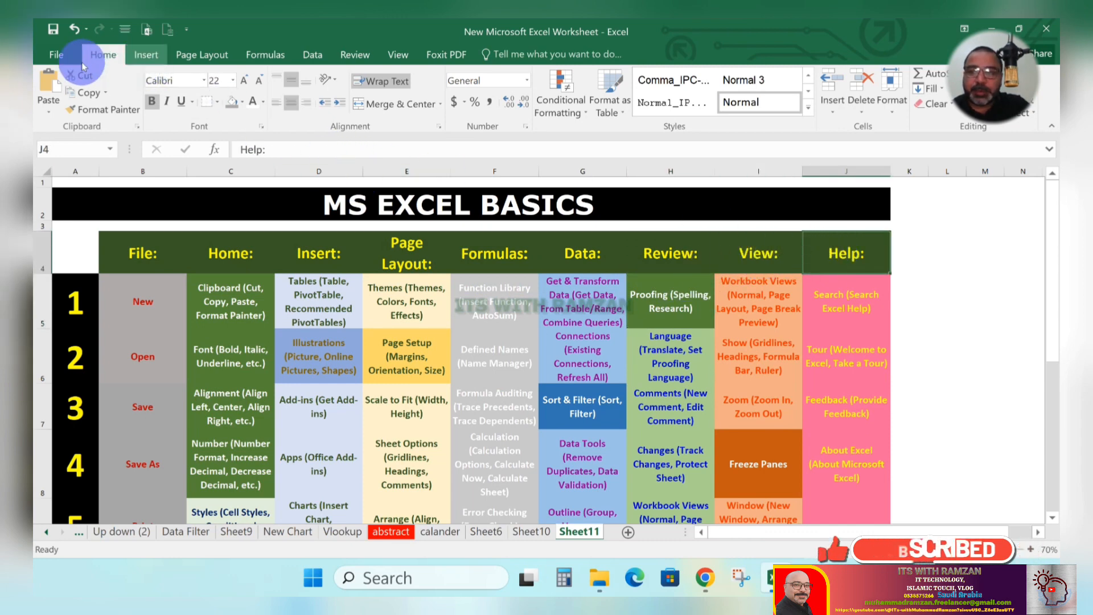
Step: View the workbook's Info page, then look over the Insert, Page Layout, Formulas, Review and View commands in turn
left_click(52, 55)
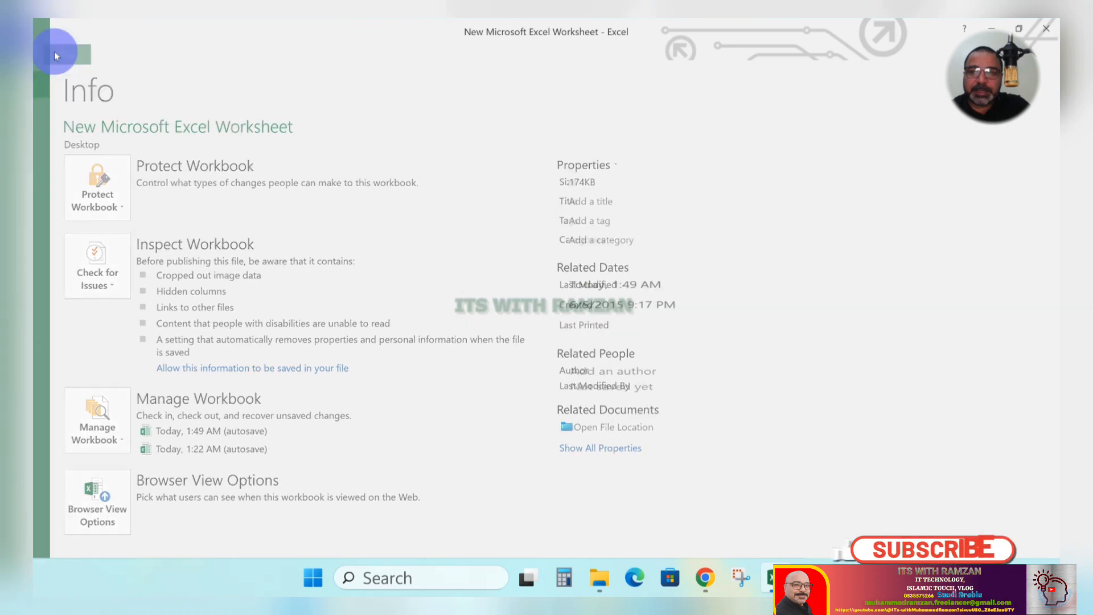
left_click(57, 52)
left_click(147, 54)
left_click(202, 54)
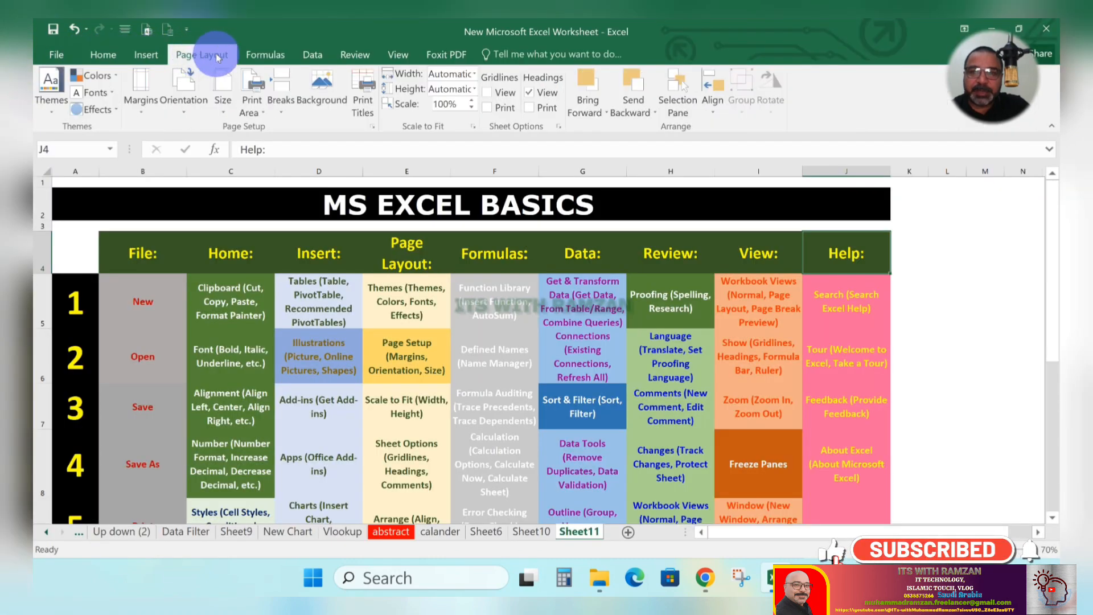
left_click(265, 54)
left_click(352, 55)
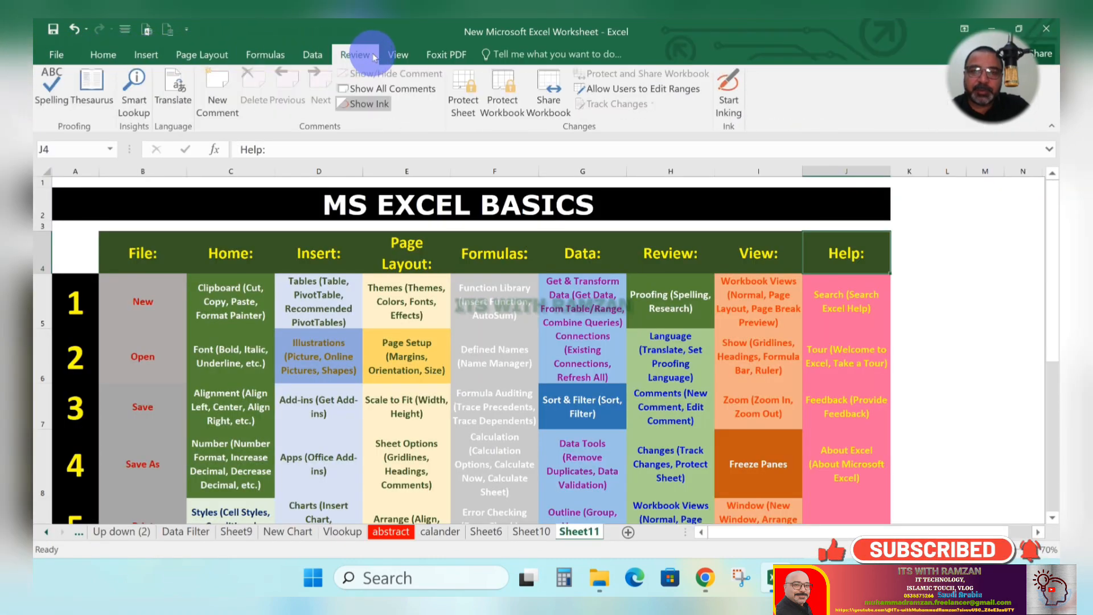
left_click(398, 54)
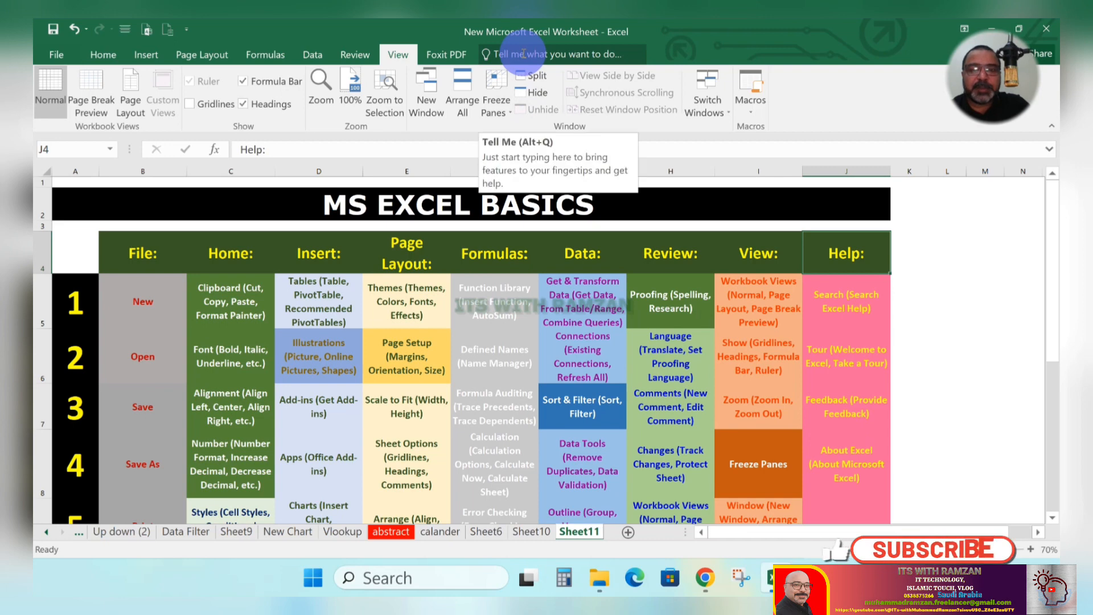
Step: Look over the Home and Insert commands, and compare the Page Setup entry in the Page Layout: column with the page layout commands
left_click(95, 56)
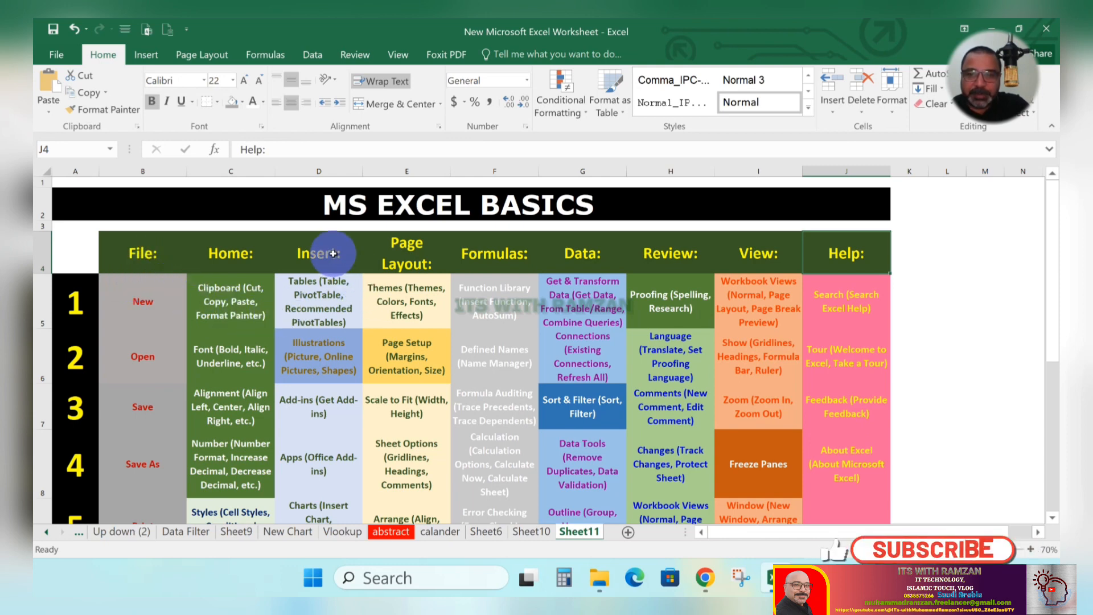
left_click(150, 54)
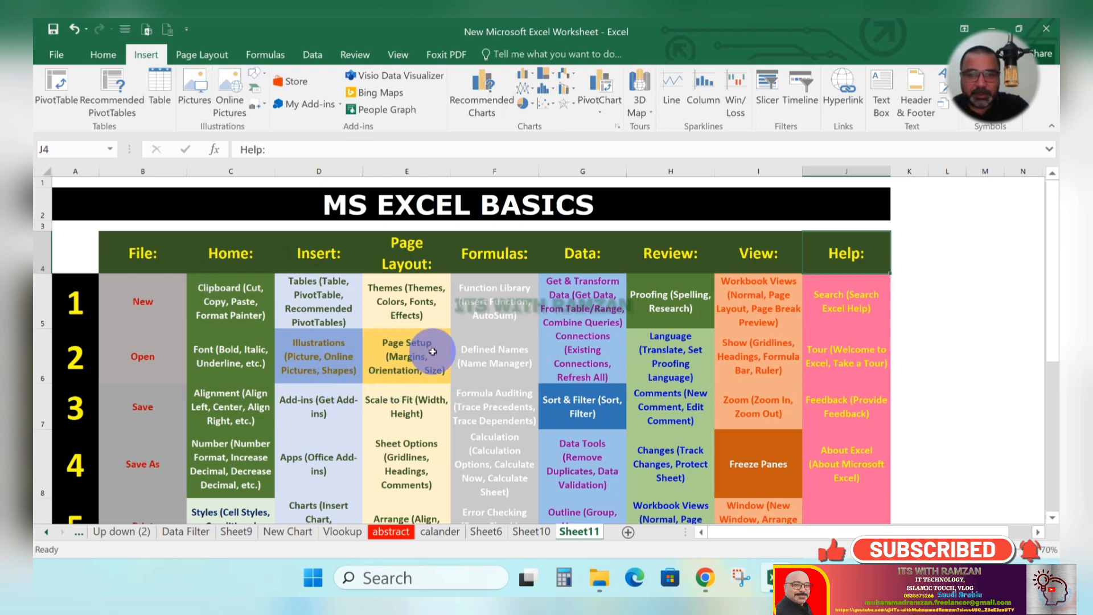
left_click(401, 356)
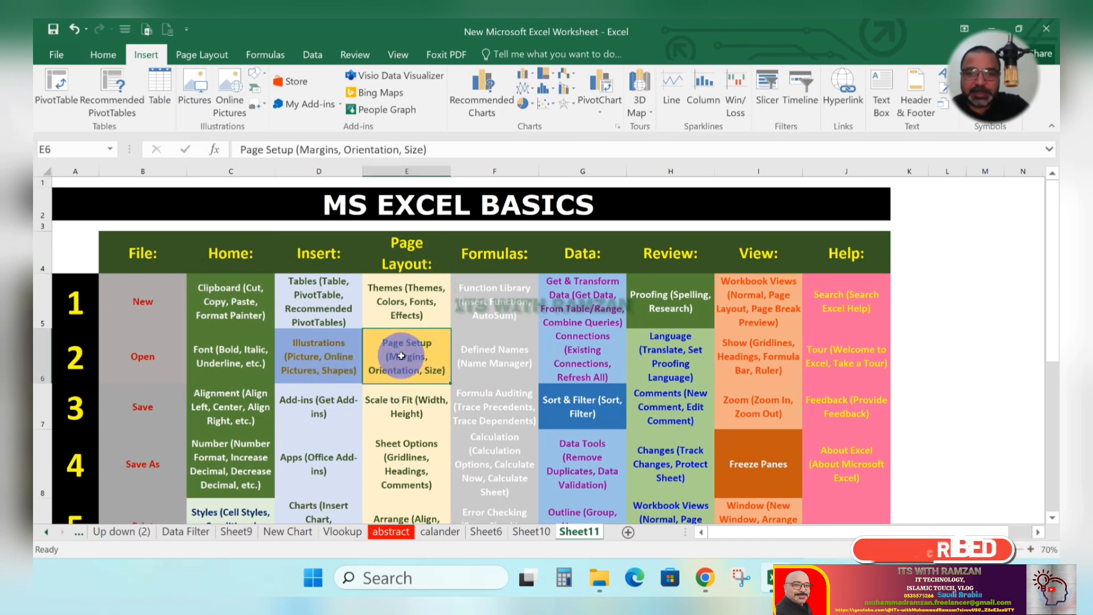
left_click(200, 57)
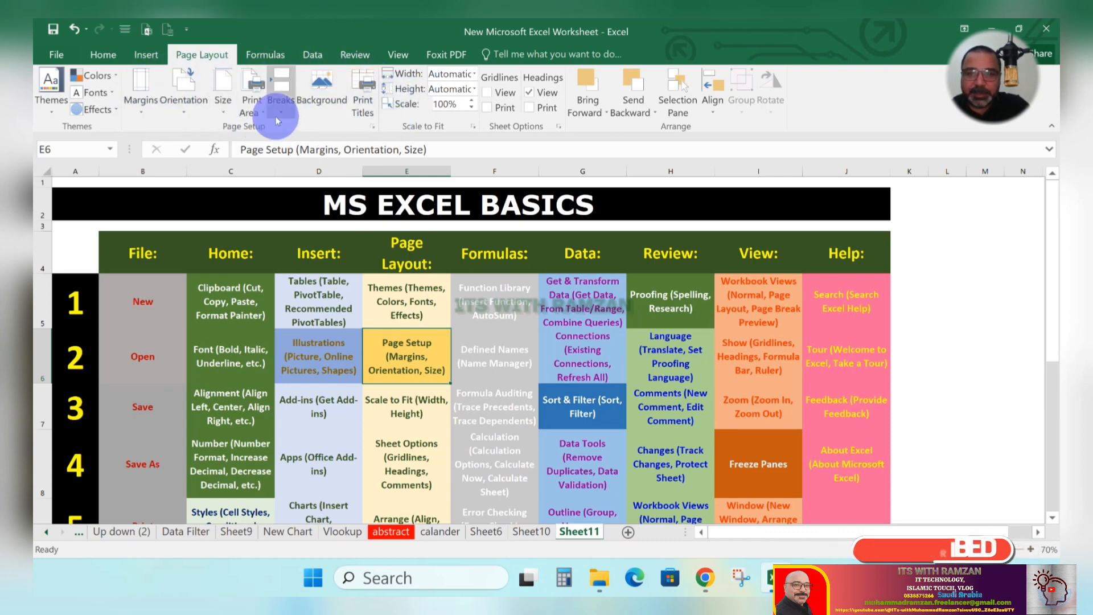
Step: Highlight the Formulas: column, show the Formulas commands, and select the Defined Names (Name Manager) entry
scroll(506, 250, "down", 1)
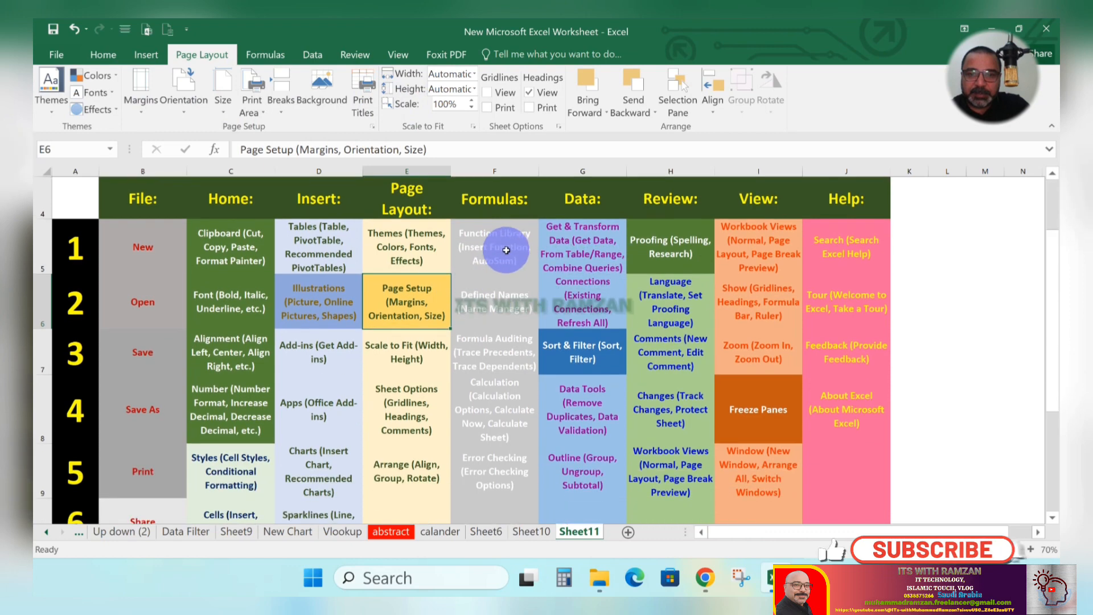
scroll(506, 249, "up", 1)
left_click(503, 256)
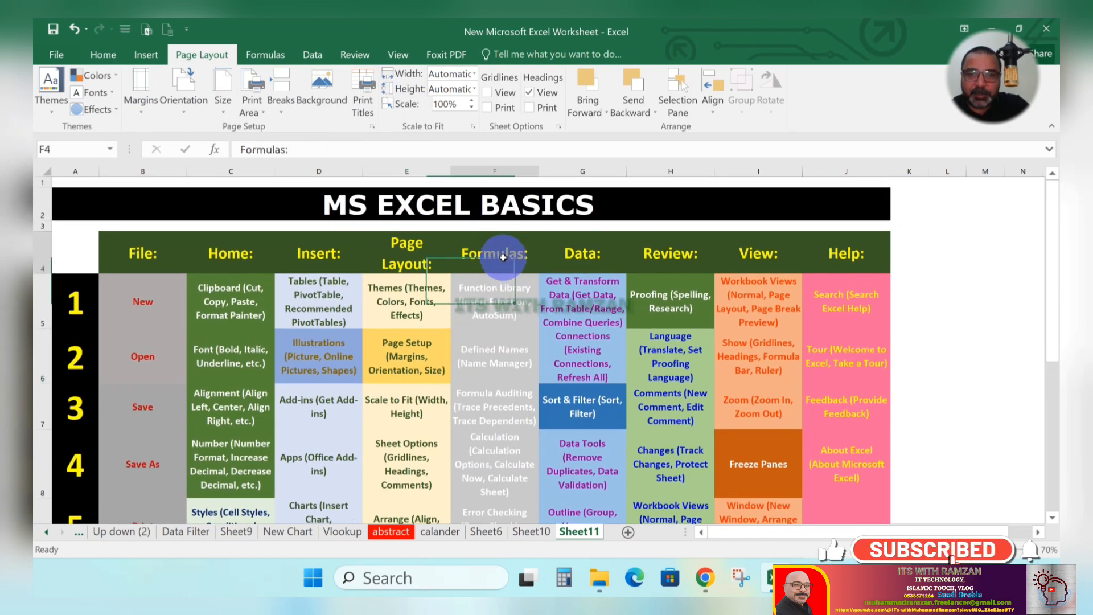
left_click(496, 171)
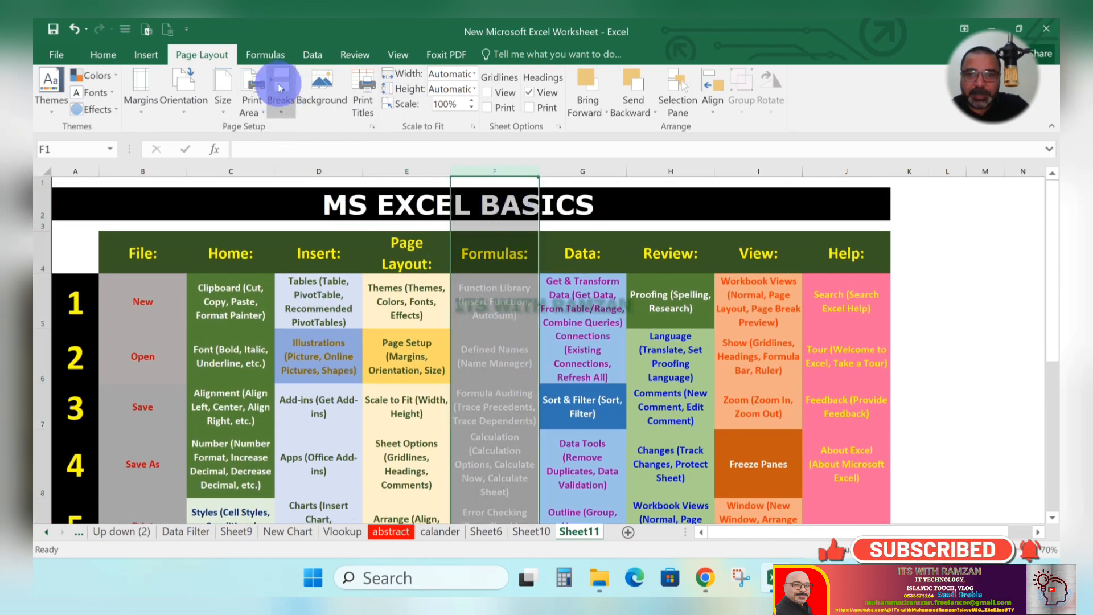
left_click(267, 54)
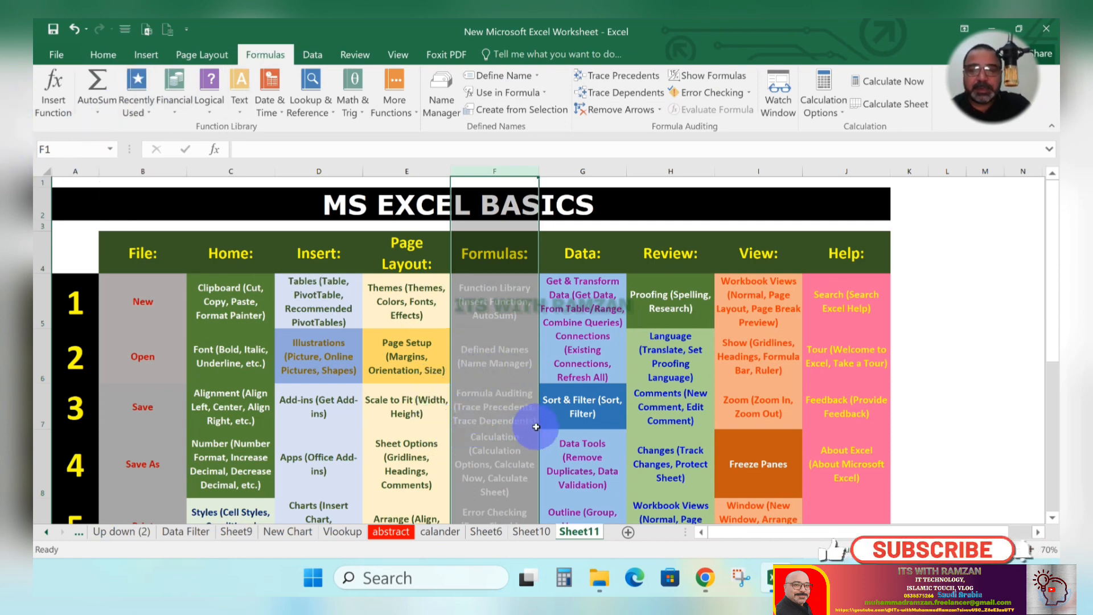
left_click(514, 338)
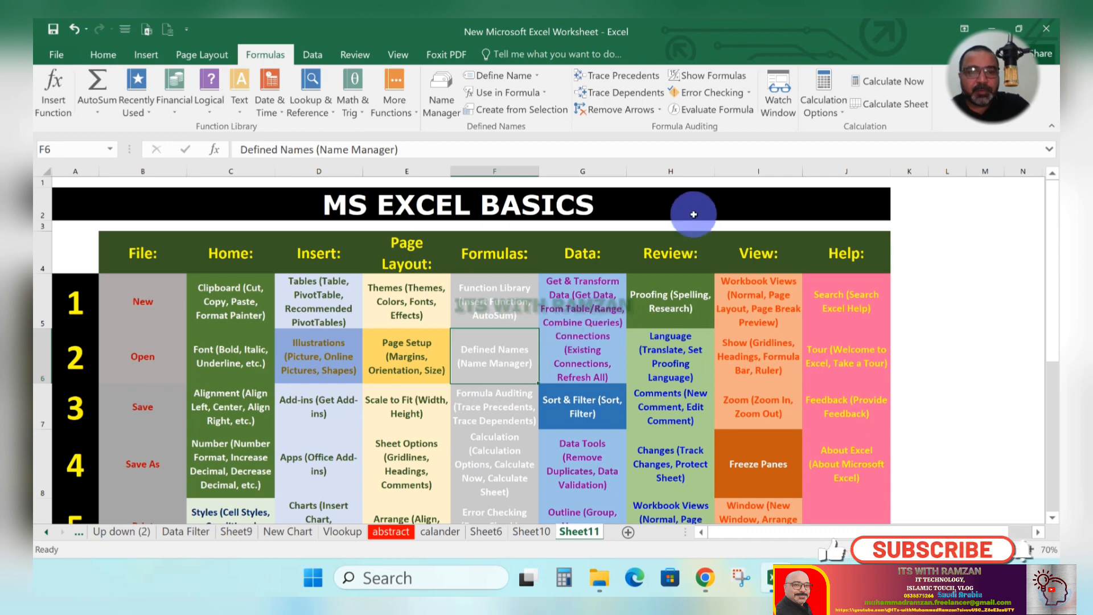
Step: Show the Data commands and compare the Sort & Filter entry in the Data: column with the matching commands
left_click(104, 54)
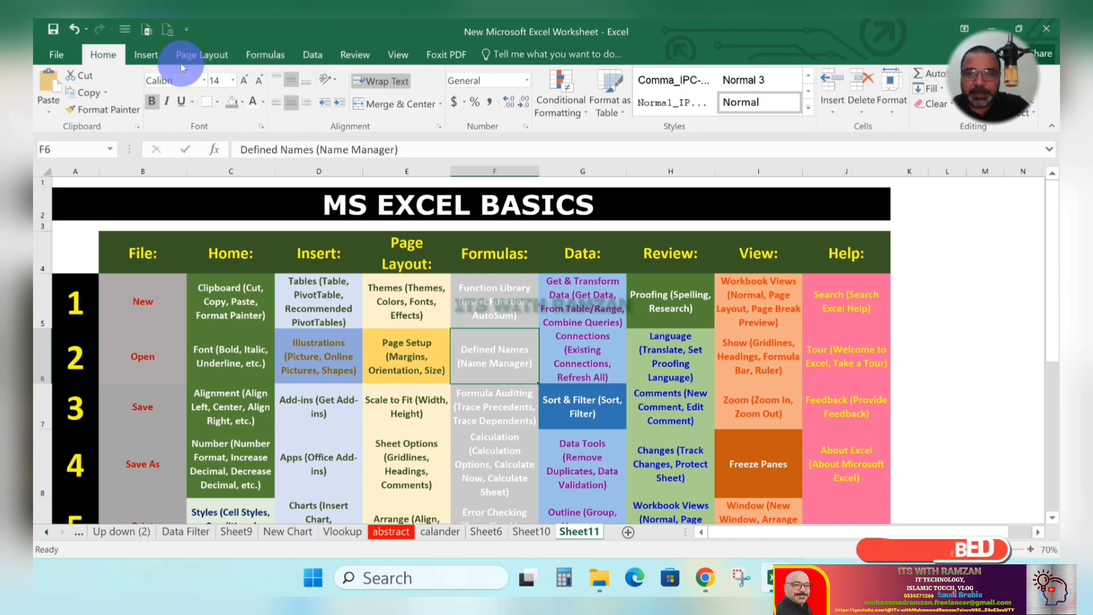
left_click(500, 171)
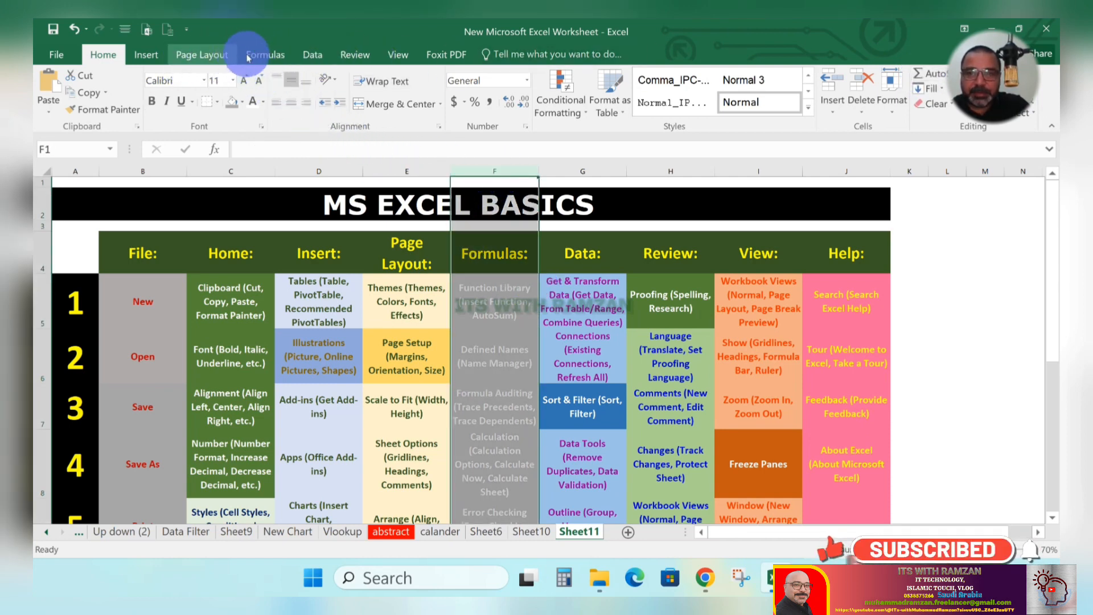
left_click(310, 54)
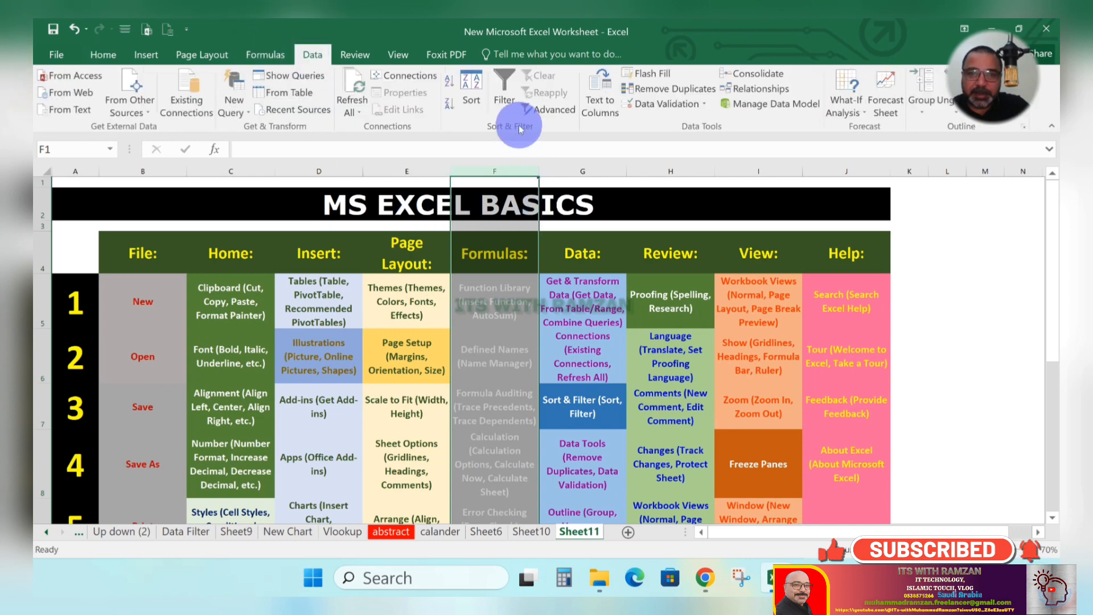
left_click(592, 404)
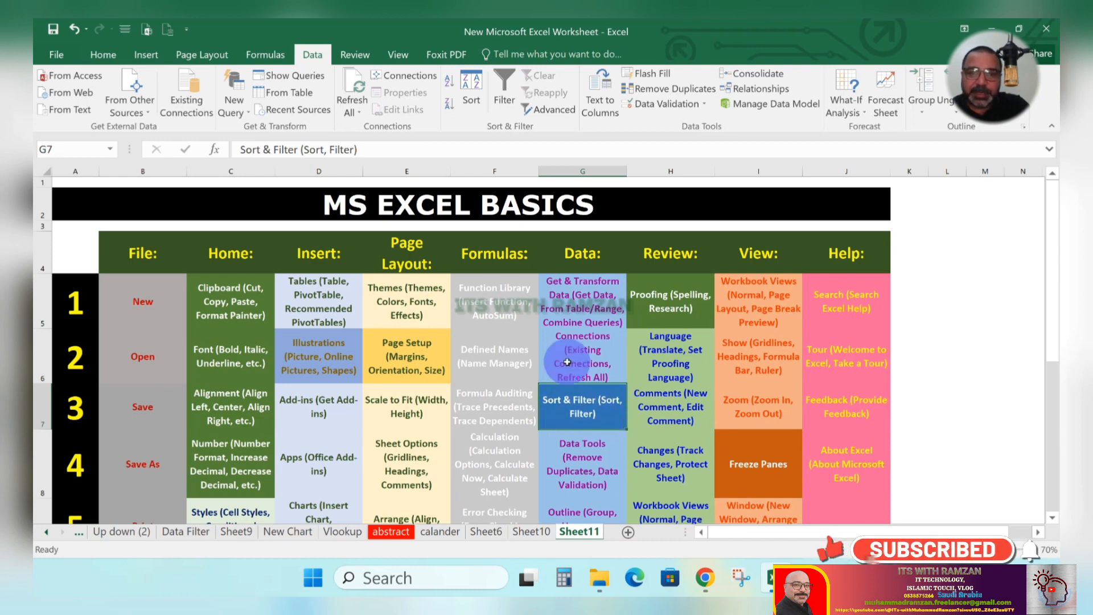
left_click(507, 96)
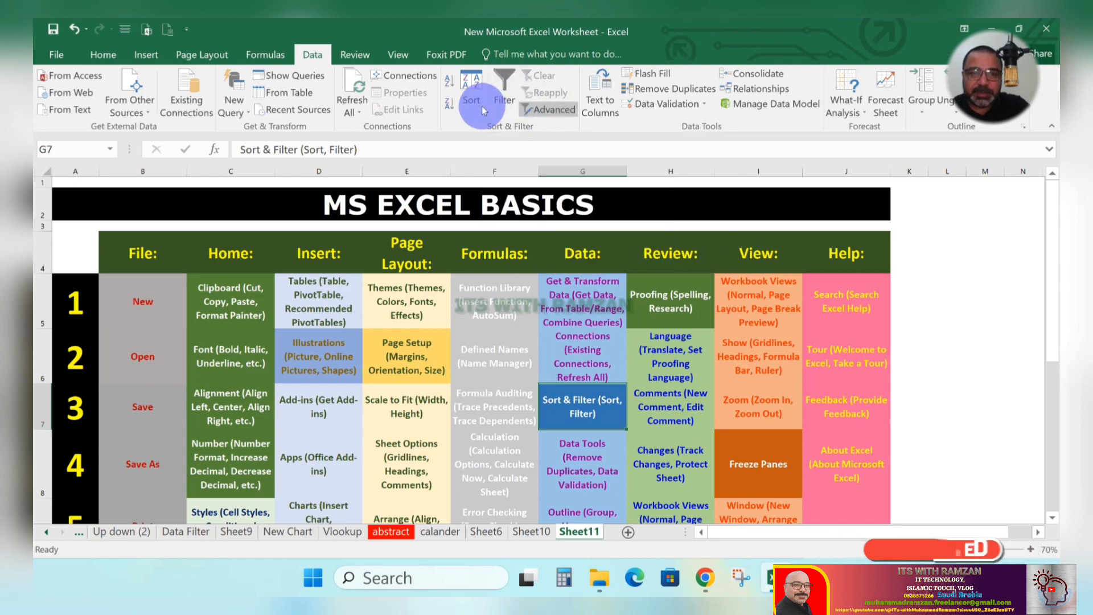
Step: Look over the Review and View commands and select the Freeze Panes entry in the View: column
left_click(355, 54)
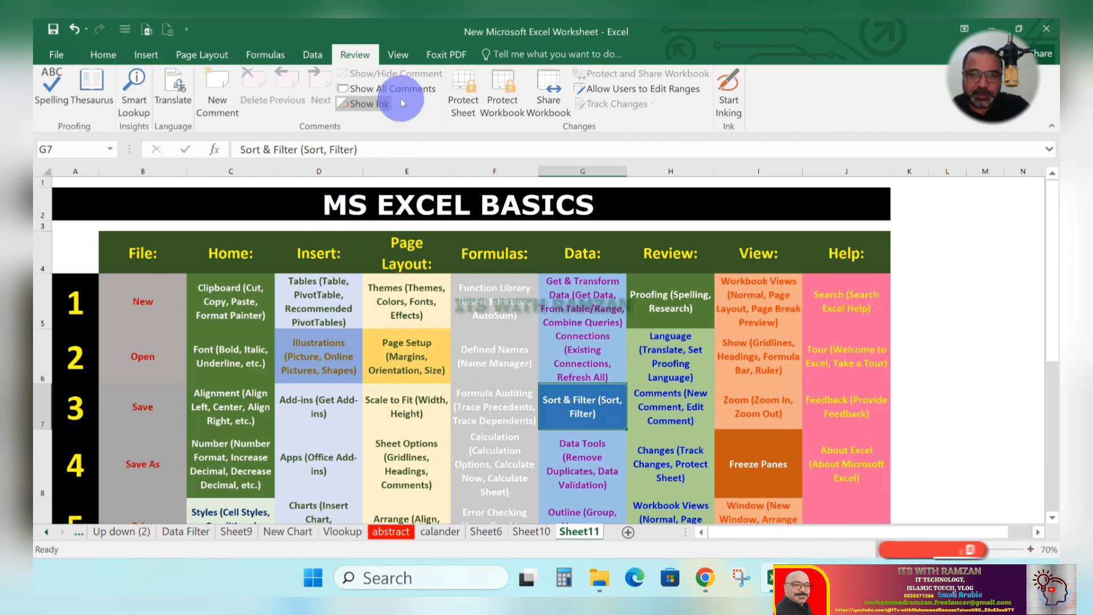
left_click(397, 54)
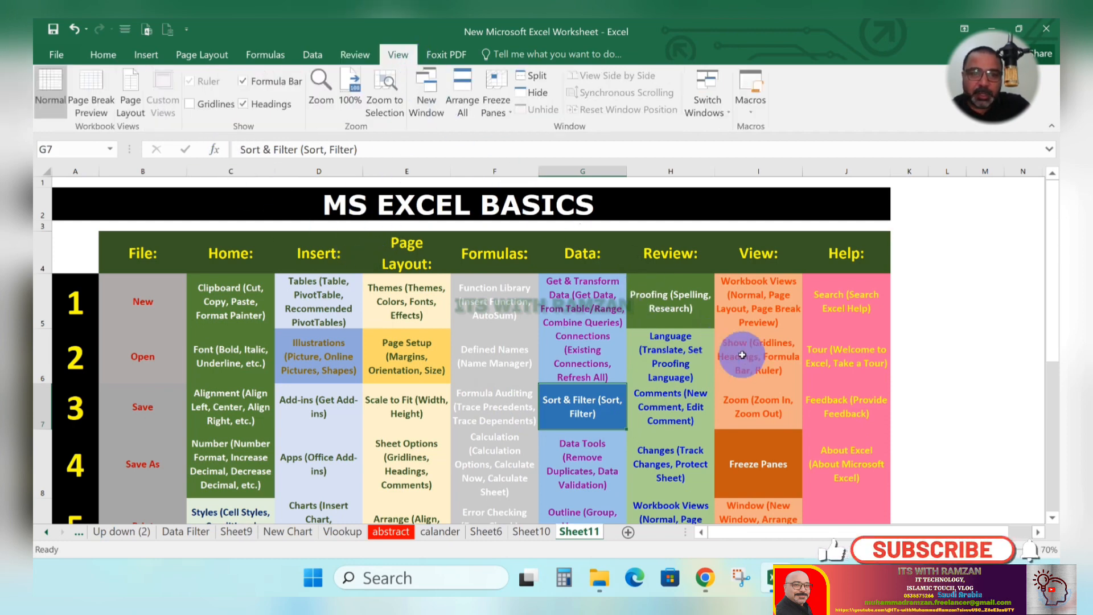
left_click(769, 473)
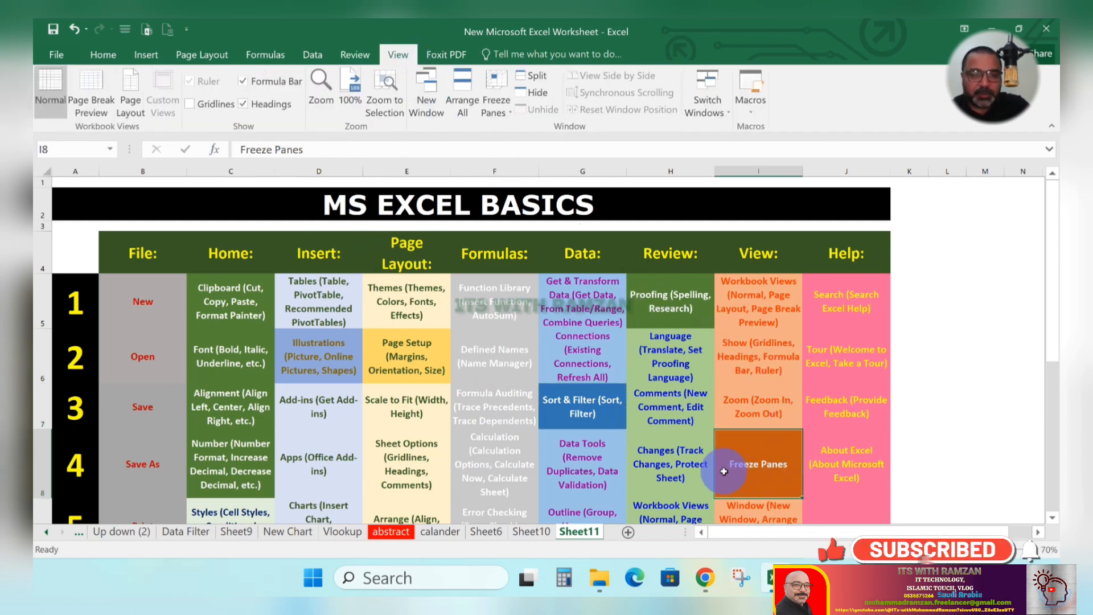
scroll(752, 463, "down", 1)
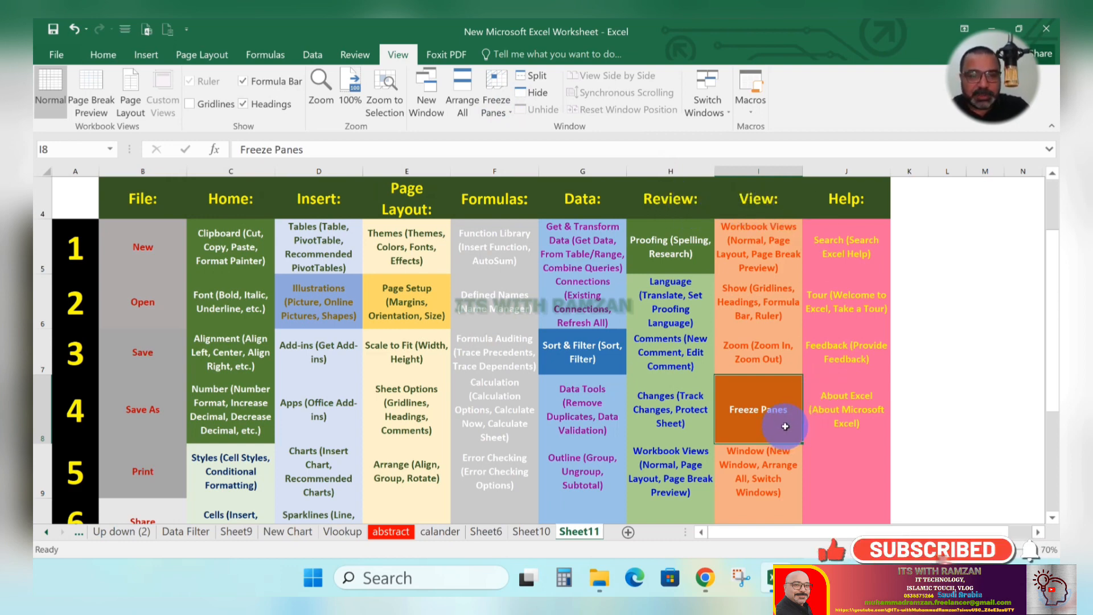
scroll(785, 426, "up", 1)
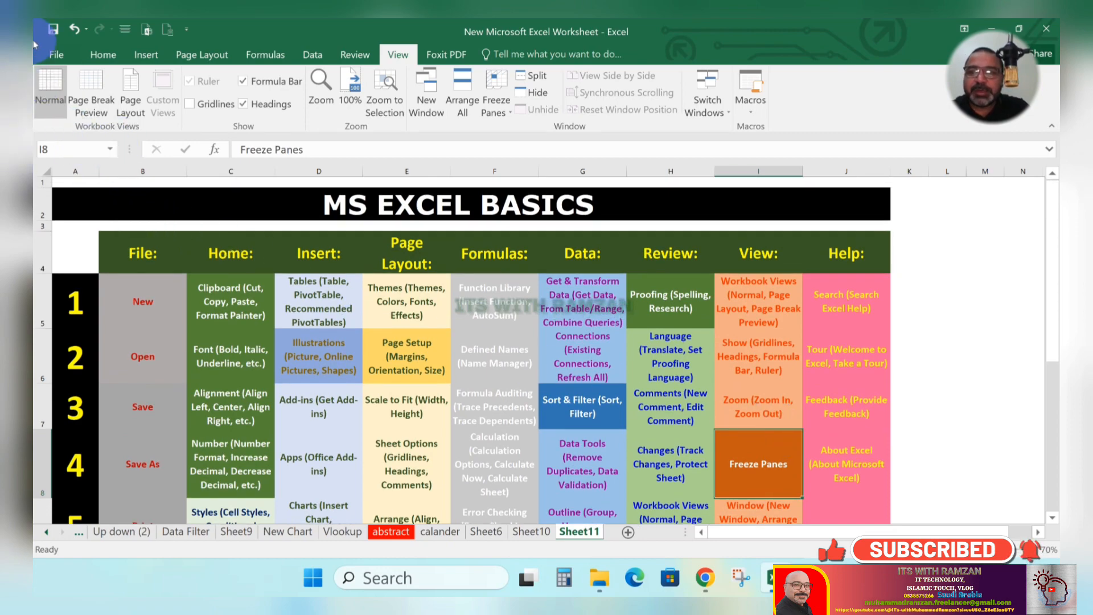
left_click(54, 53)
left_click(49, 49)
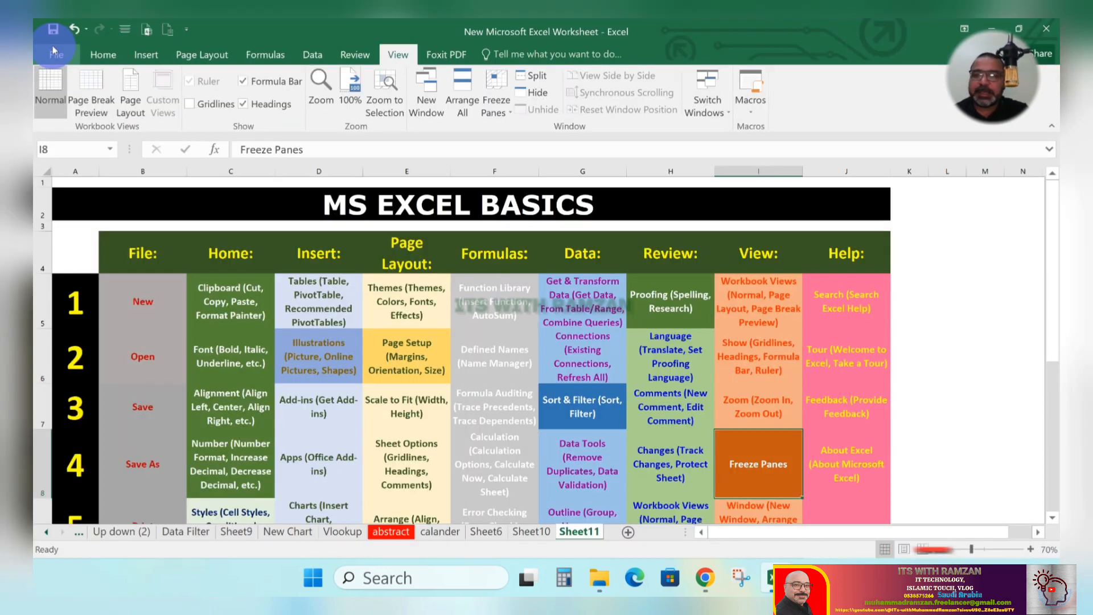
Step: Create a new workbook from the Blank workbook template
scroll(148, 316, "down", 1)
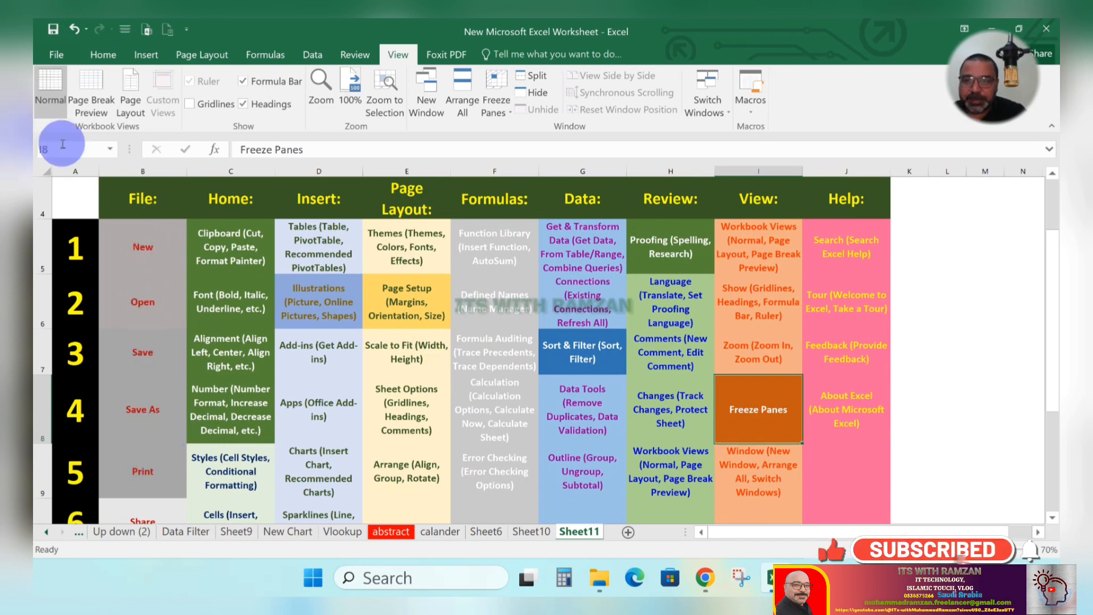
left_click(56, 56)
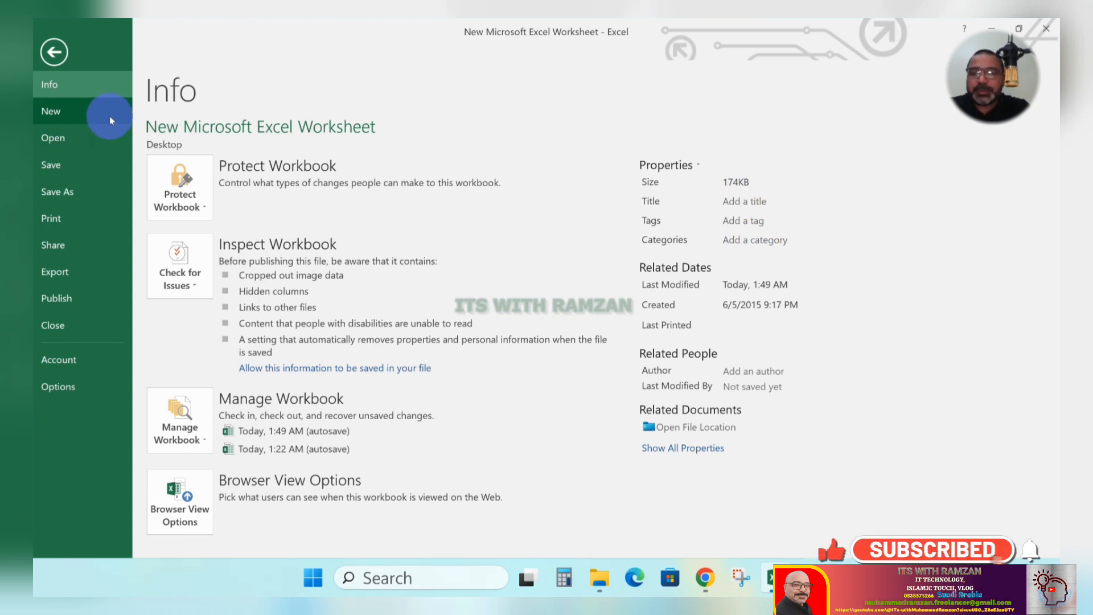
left_click(59, 112)
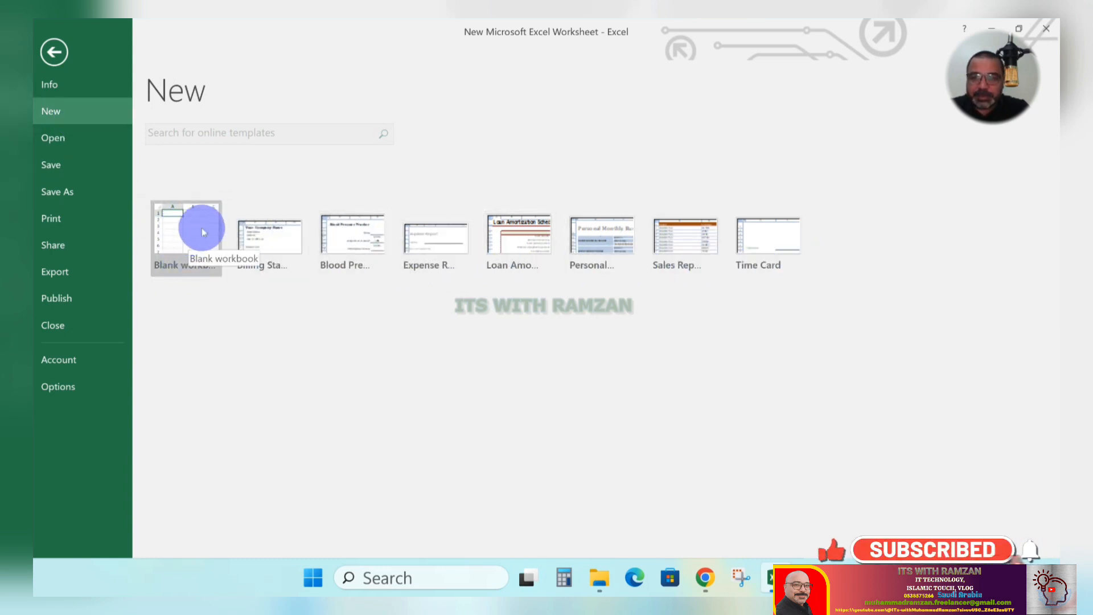
left_click(190, 262)
left_click(190, 251)
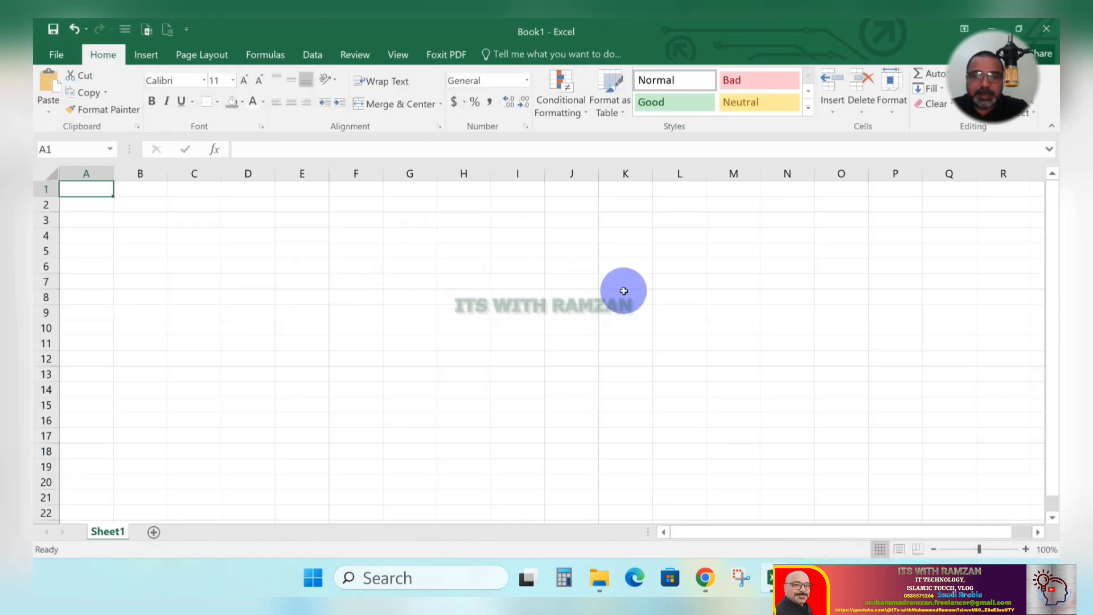
Step: Look over the empty sheet of the new workbook and close that workbook
scroll(783, 218, "down", 1)
scroll(783, 218, "up", 1)
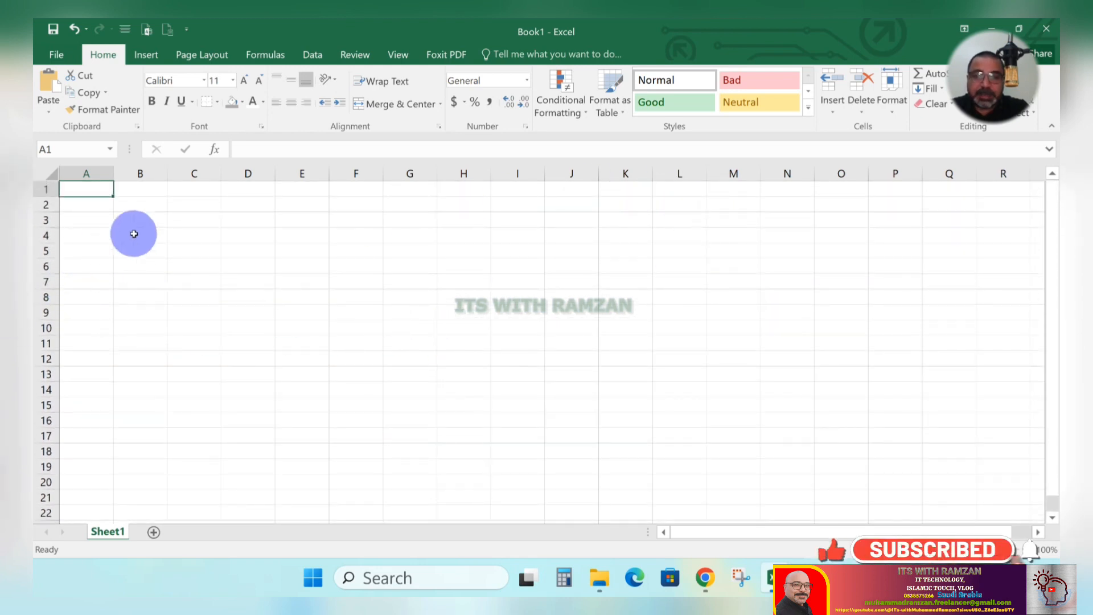
scroll(384, 289, "down", 1)
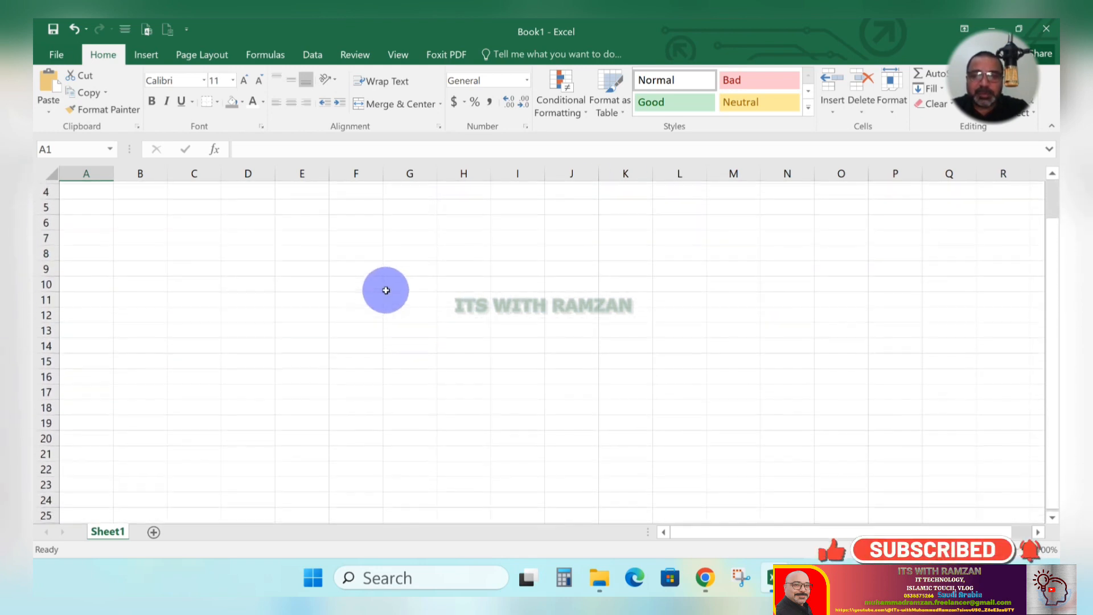
scroll(384, 289, "up", 1)
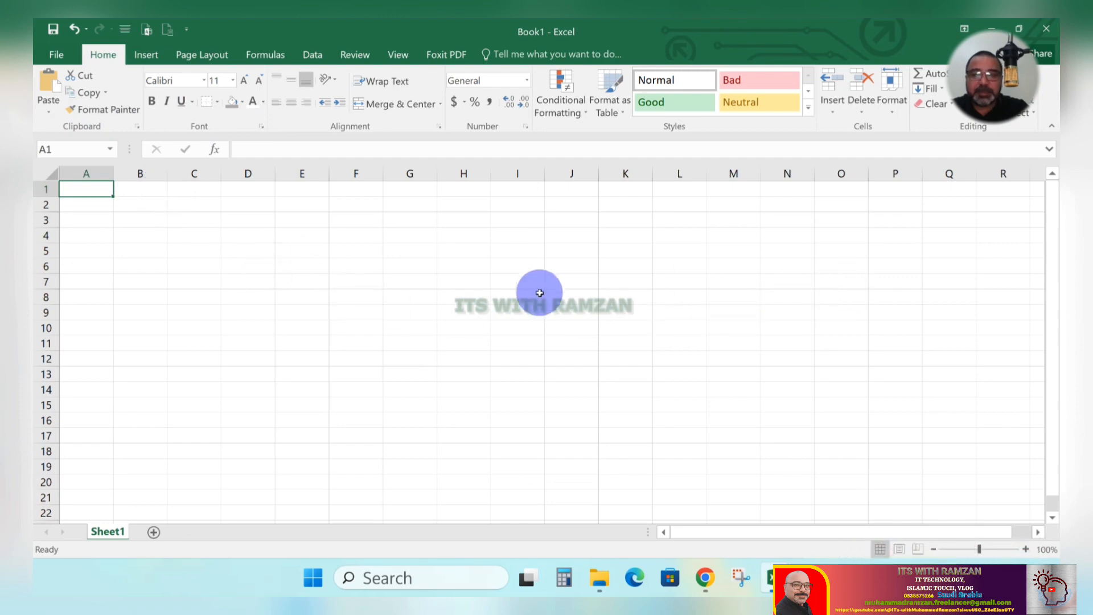
left_click(1048, 33)
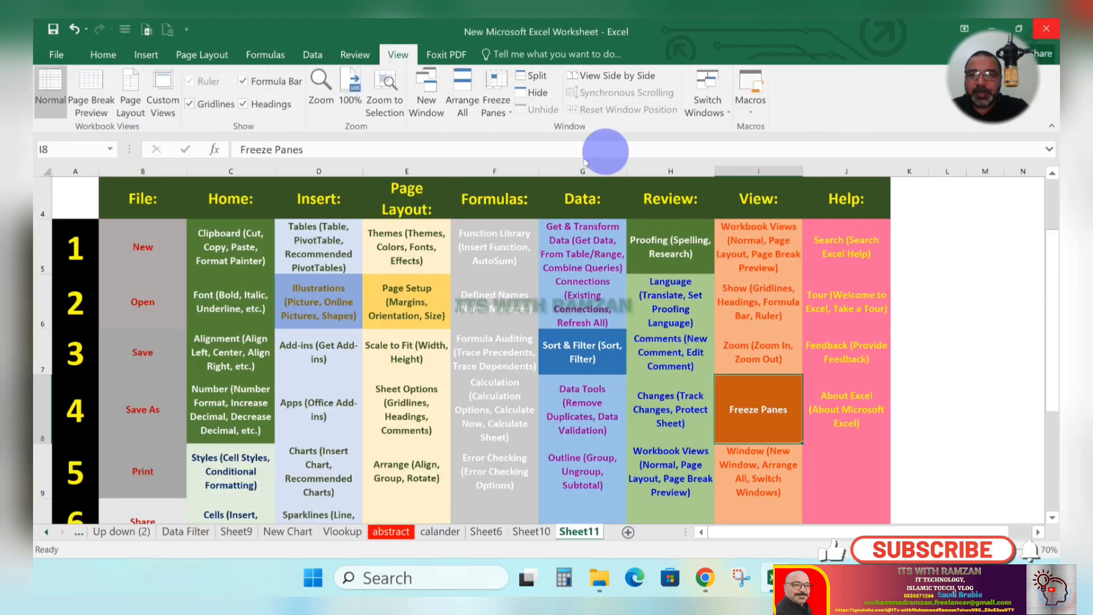
Step: Browse this PC's Desktop for a workbook to open, select New Microsoft Excel Worksheet, and cancel without opening it
left_click(55, 55)
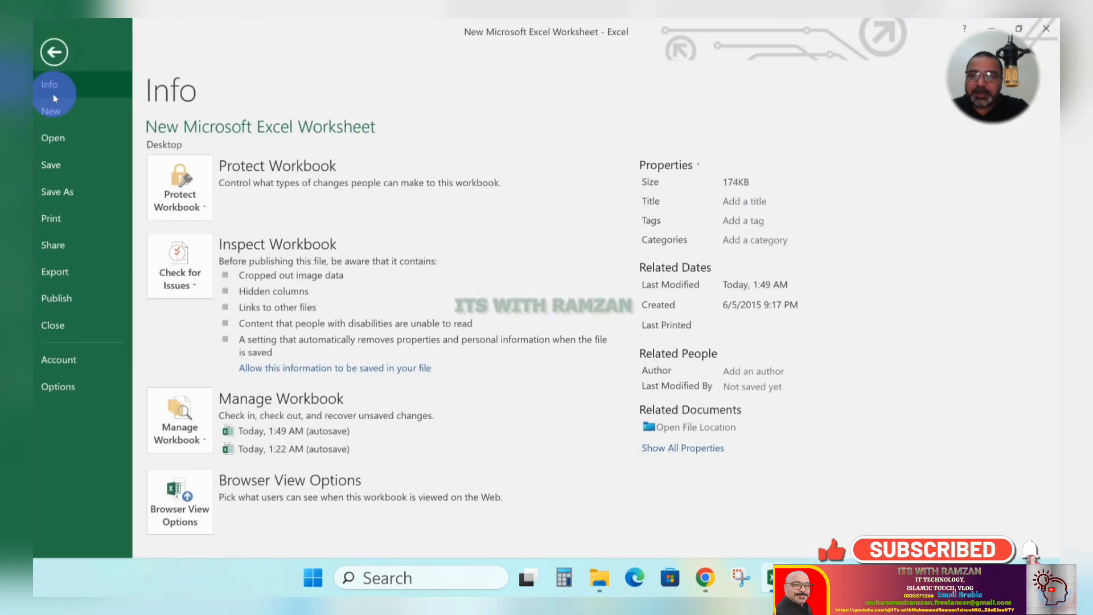
left_click(63, 138)
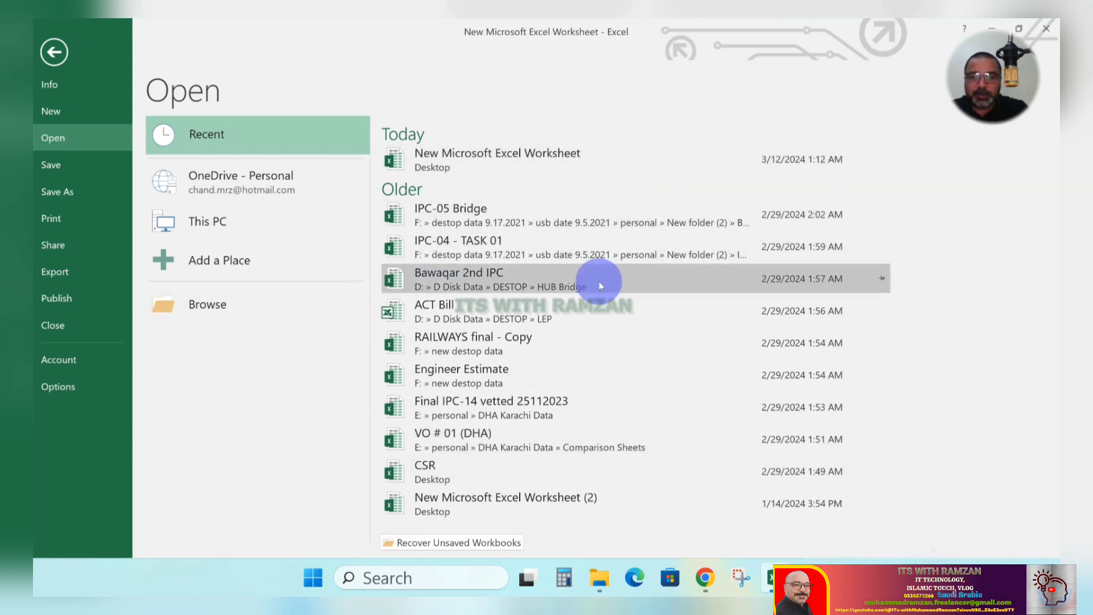
left_click(263, 227)
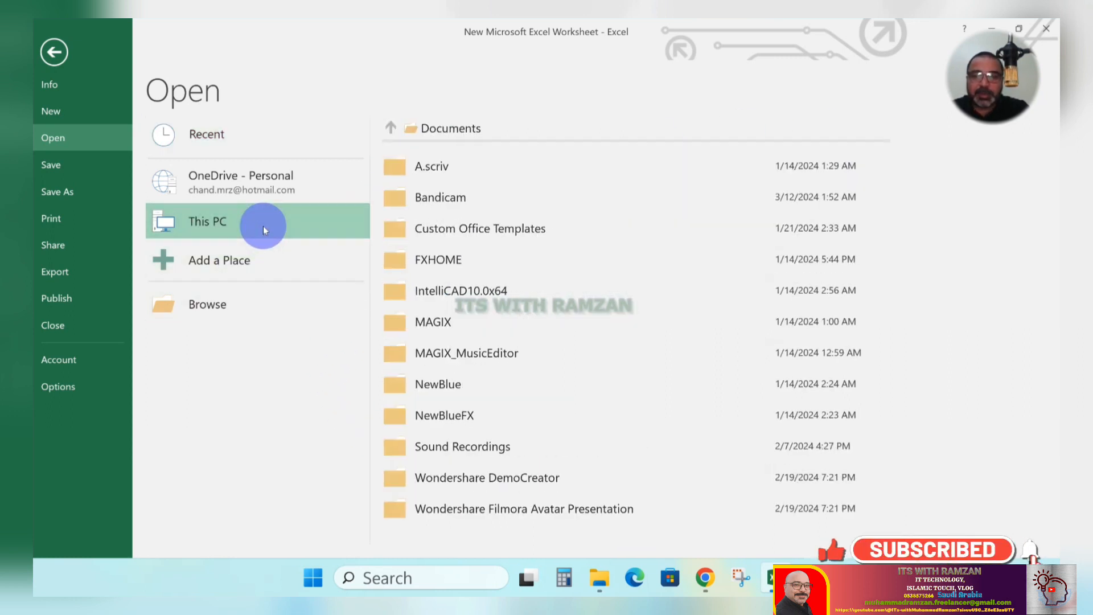
left_click(263, 226)
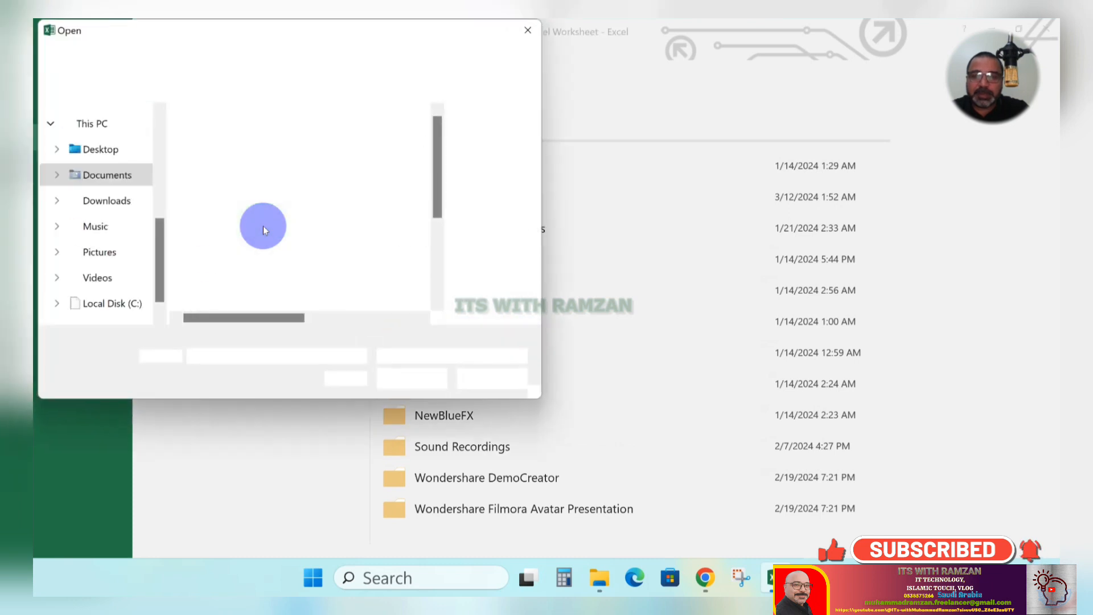
left_click(100, 149)
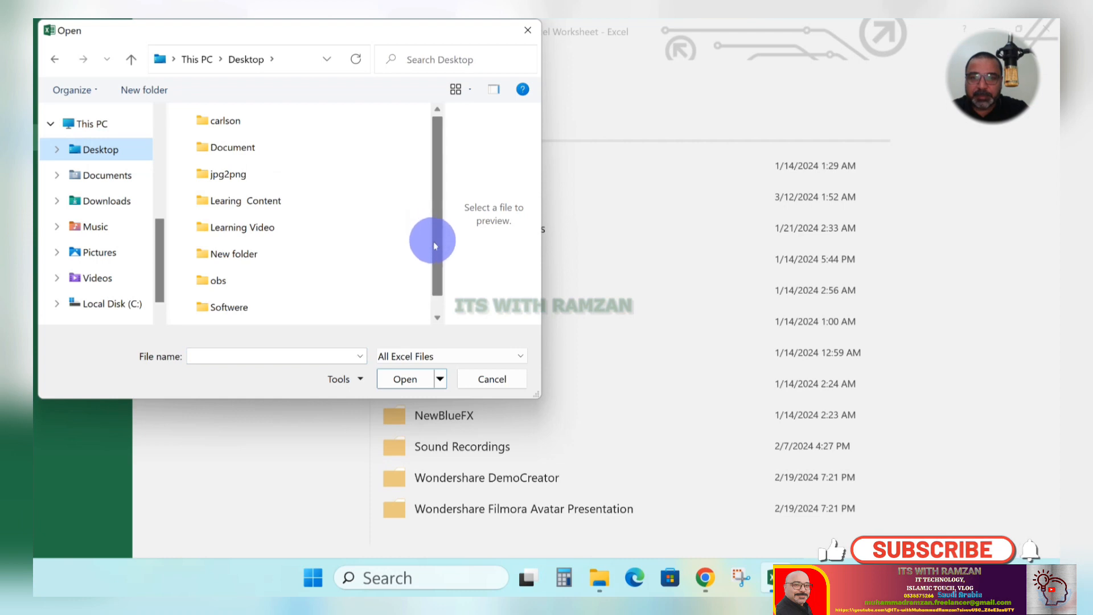
left_click_drag(433, 244, 439, 312)
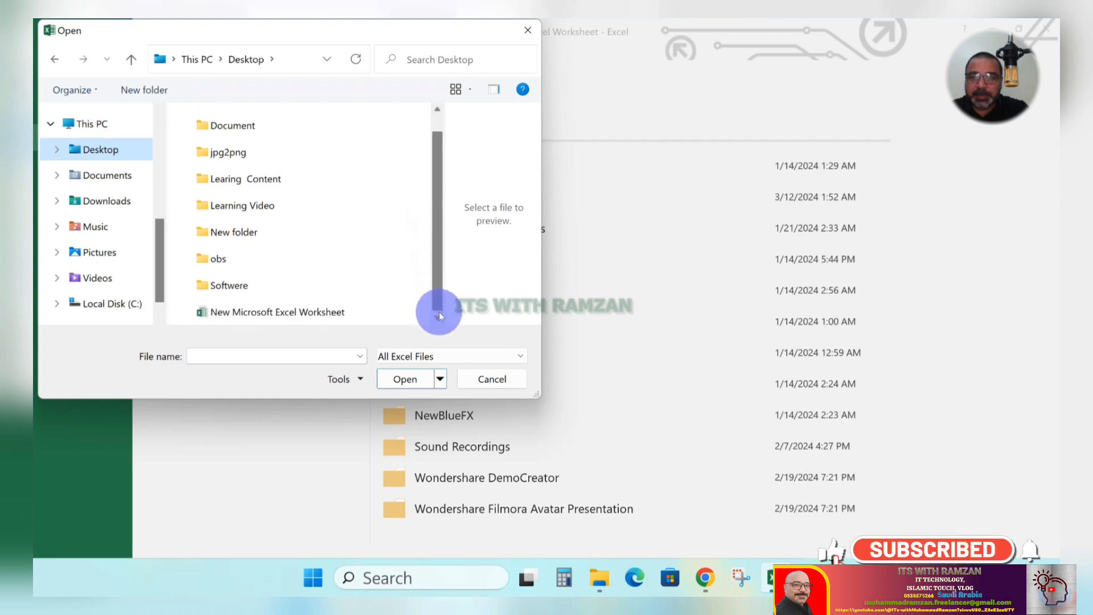
left_click(316, 316)
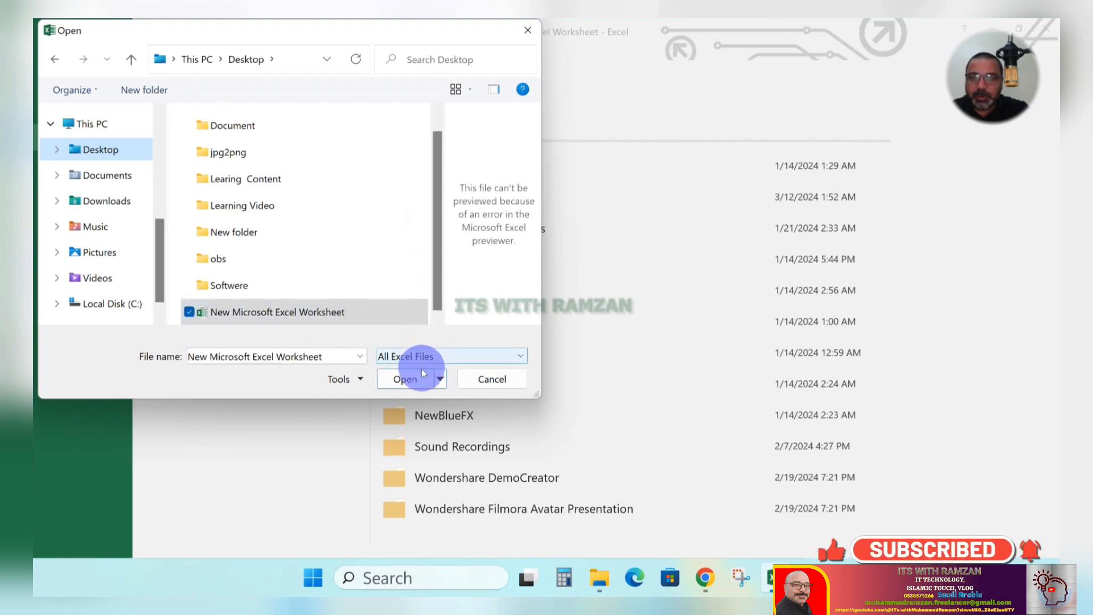
left_click(487, 378)
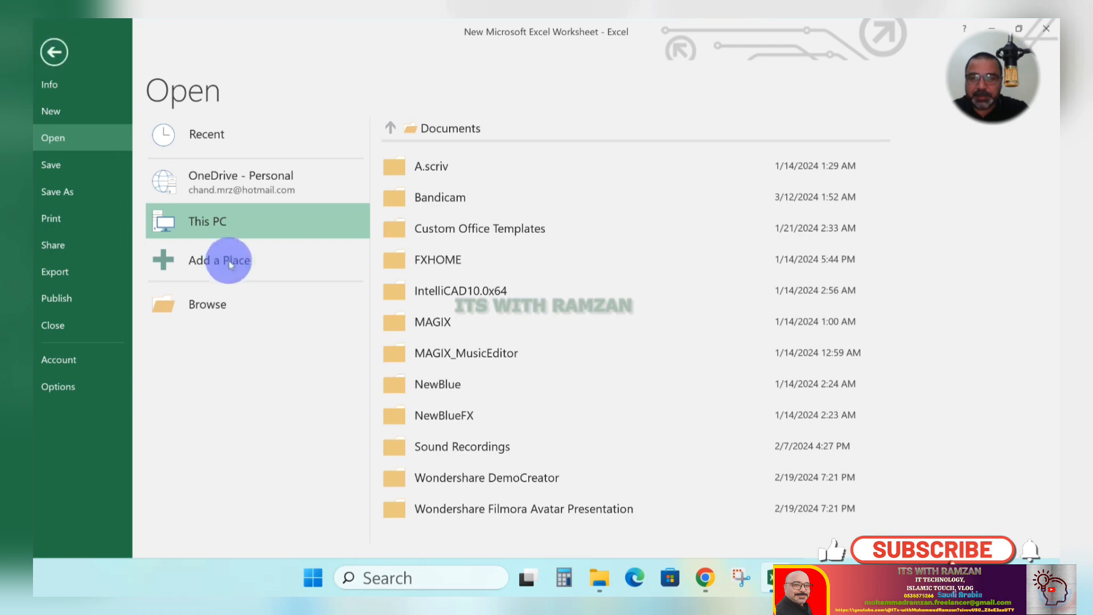
Step: Save the current workbook under its existing name, look over the File commands, and return to the sheet
left_click(64, 138)
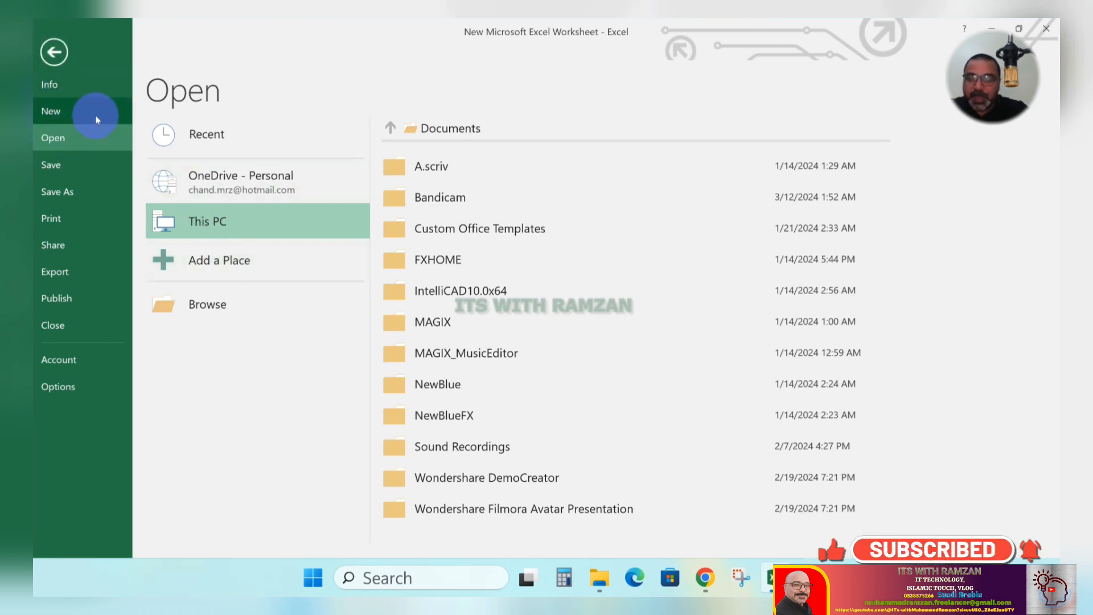
left_click(63, 169)
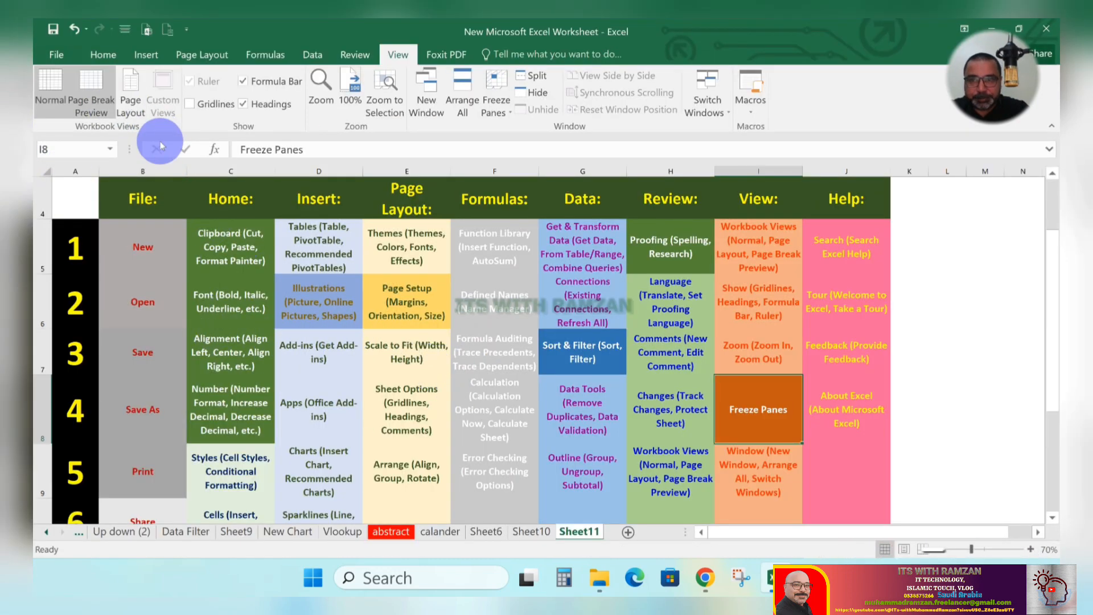
left_click(56, 55)
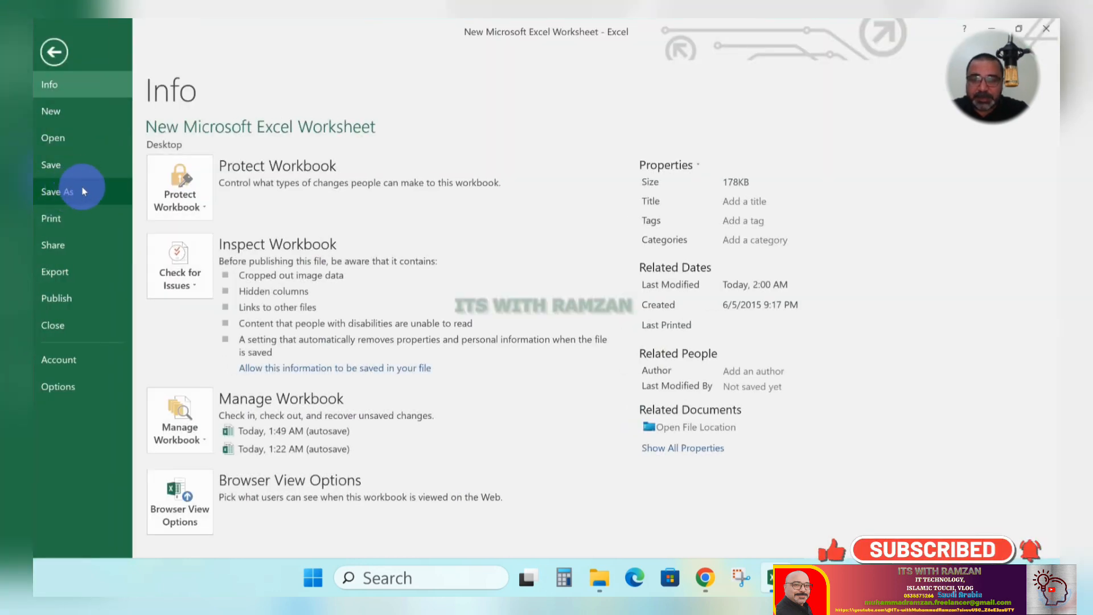
left_click(54, 52)
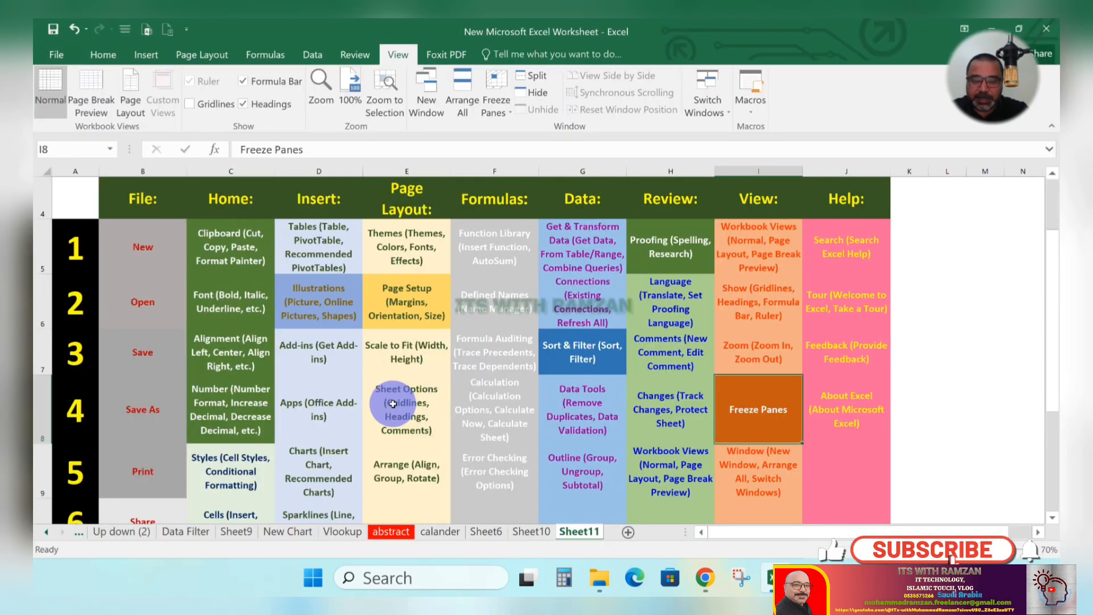
Step: Look at Sheet10 and Sheet6, and return to the overview table on Sheet11
left_click(523, 532)
left_click(487, 536)
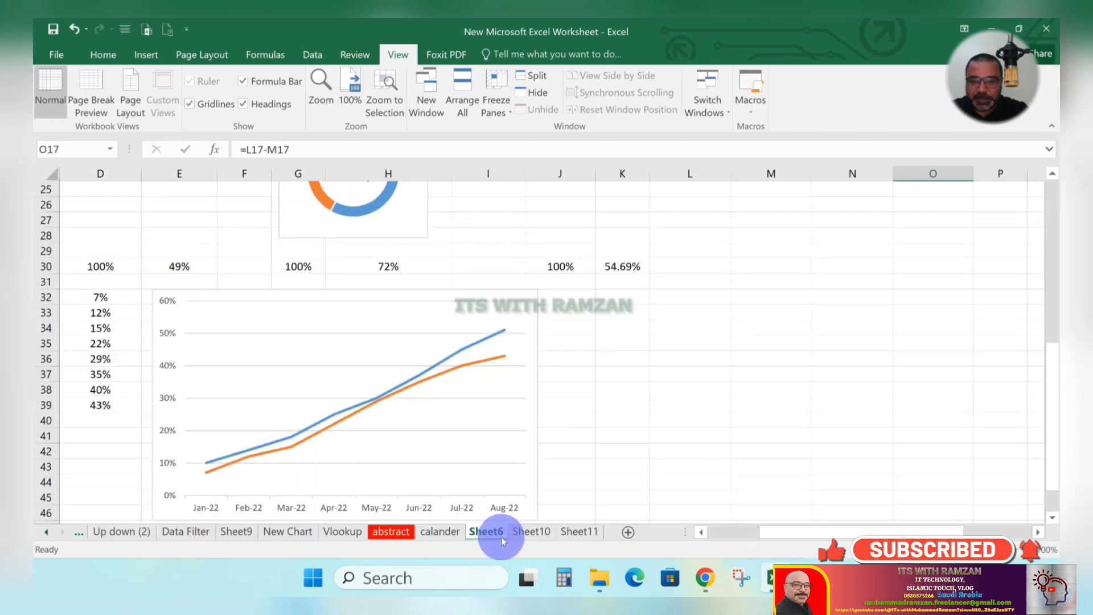
left_click(578, 534)
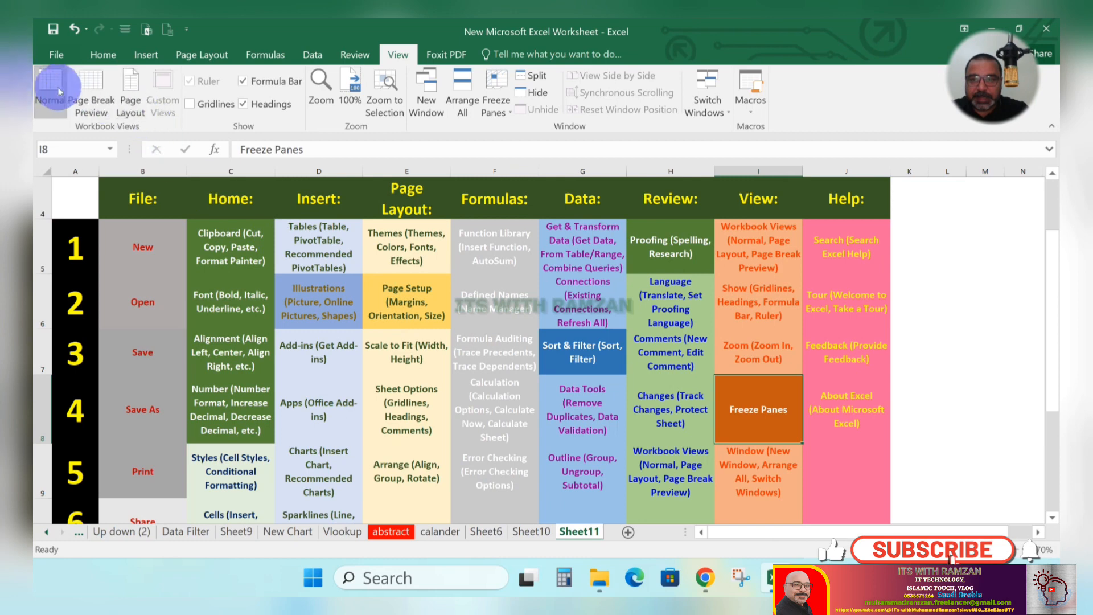
Step: Start saving a copy of the workbook on this PC with the Desktop as its destination folder
left_click(50, 60)
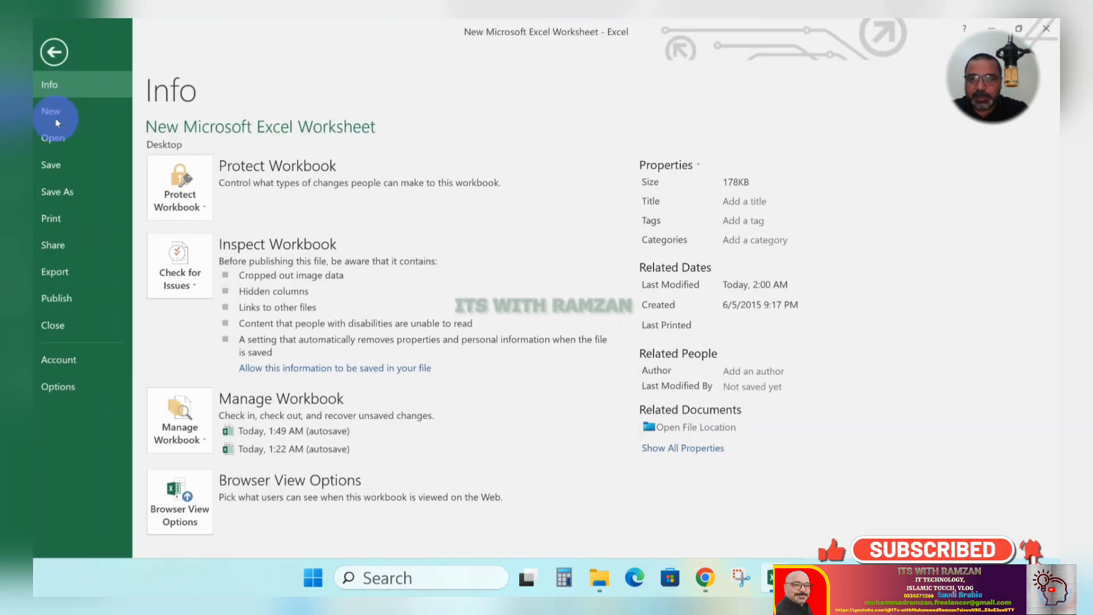
left_click(80, 191)
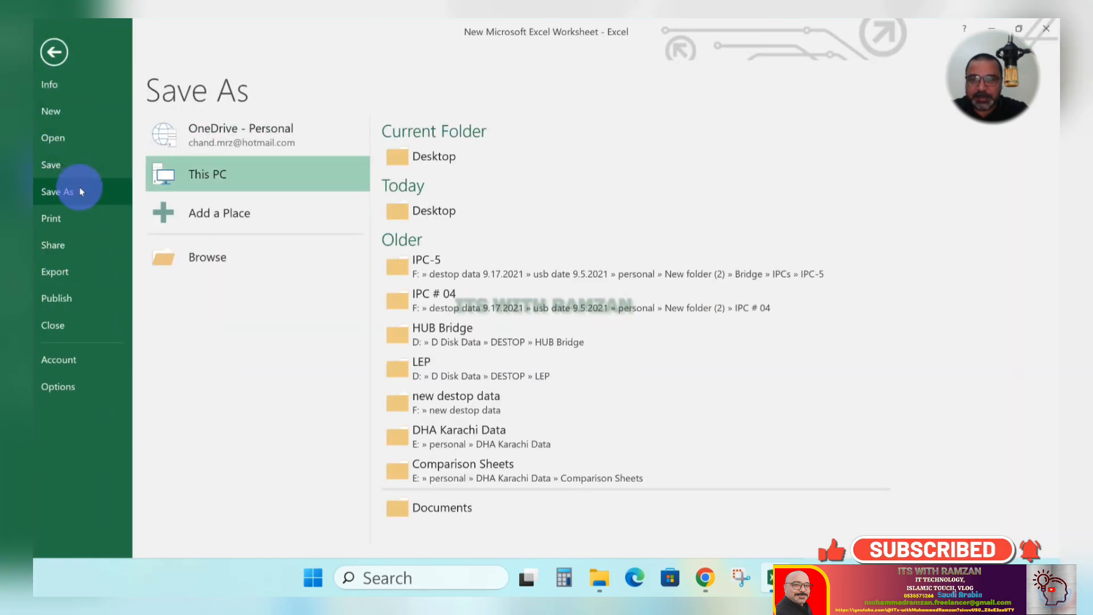
left_click(315, 185)
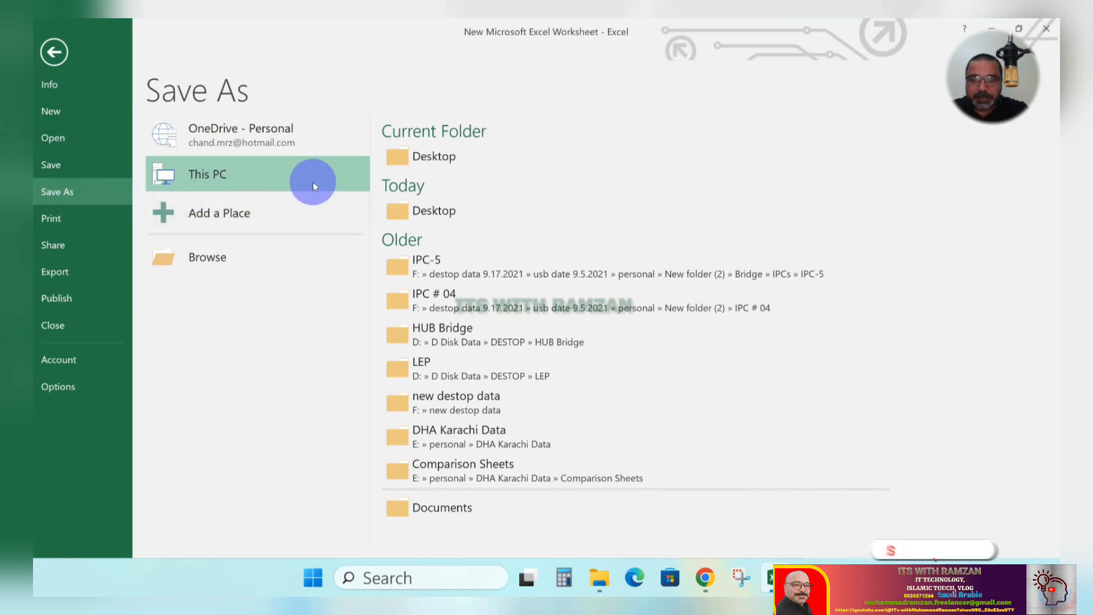
left_click(238, 180)
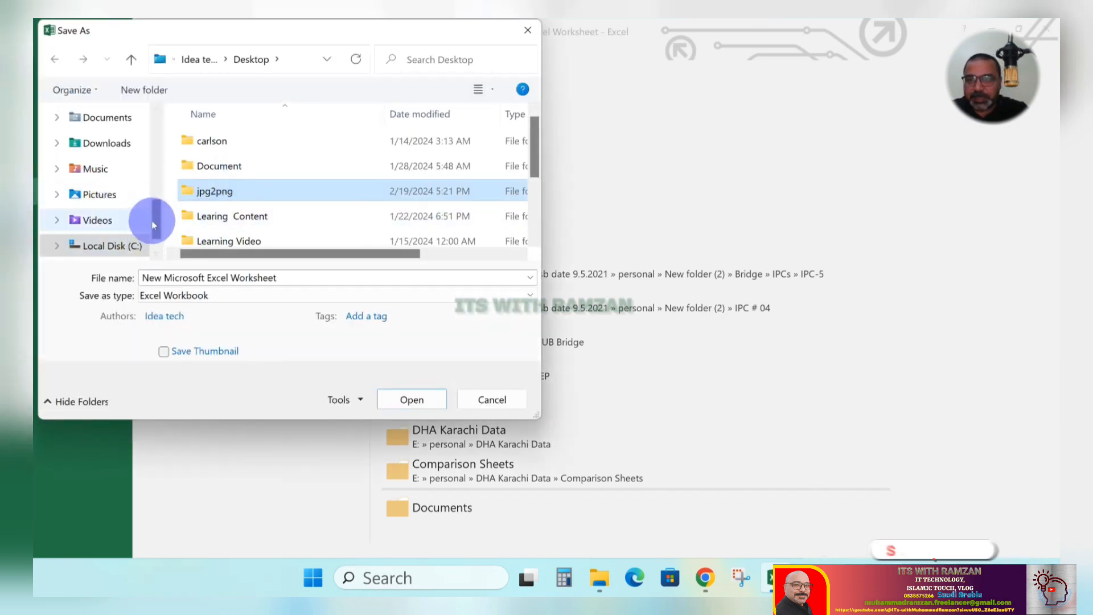
left_click_drag(157, 219, 153, 187)
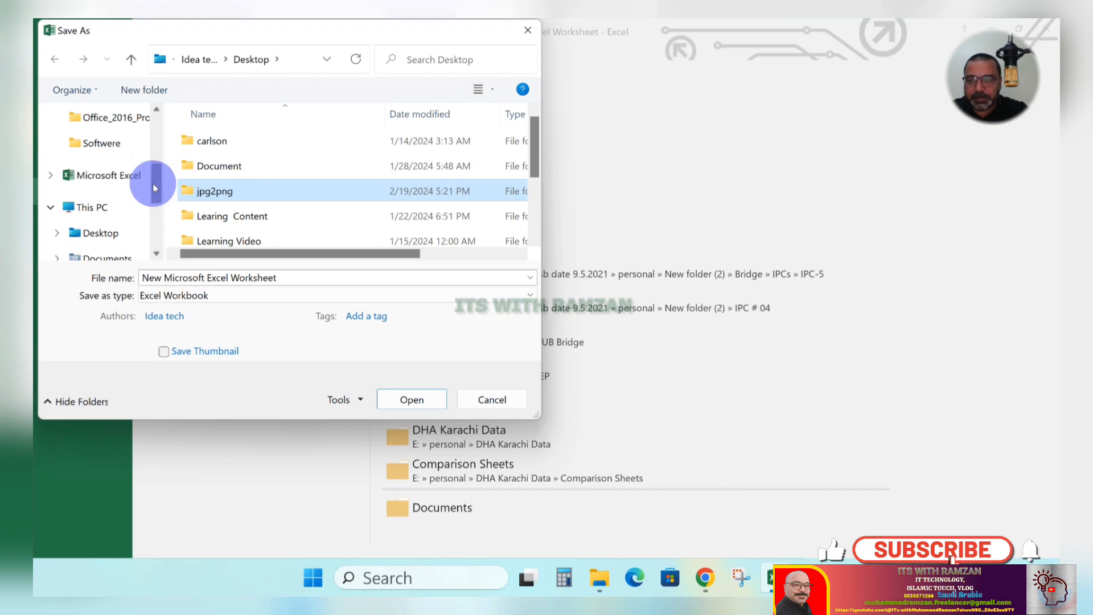
left_click(116, 233)
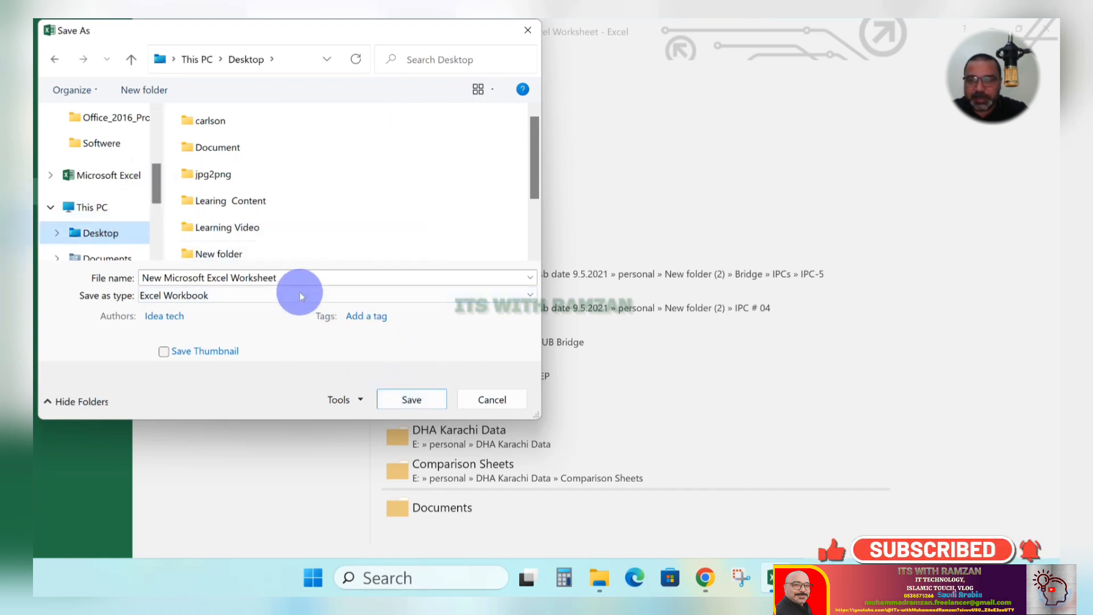
Step: Name the copy New Microsoft Excel Worksheet 1 and save it as an Excel Workbook
left_click(301, 274)
double_click(301, 274)
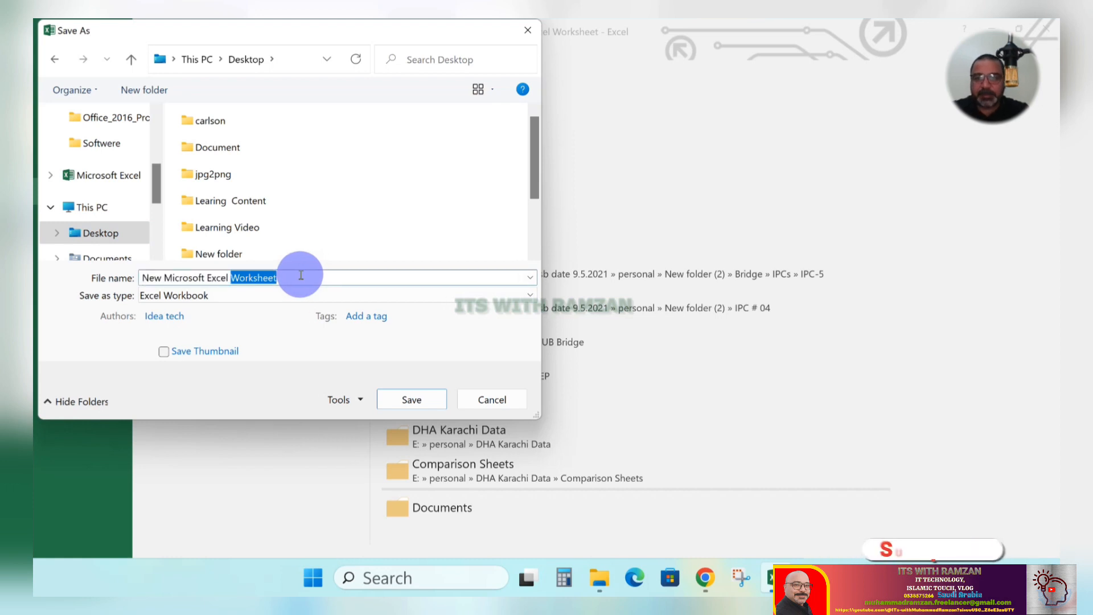
left_click(300, 275)
type("1")
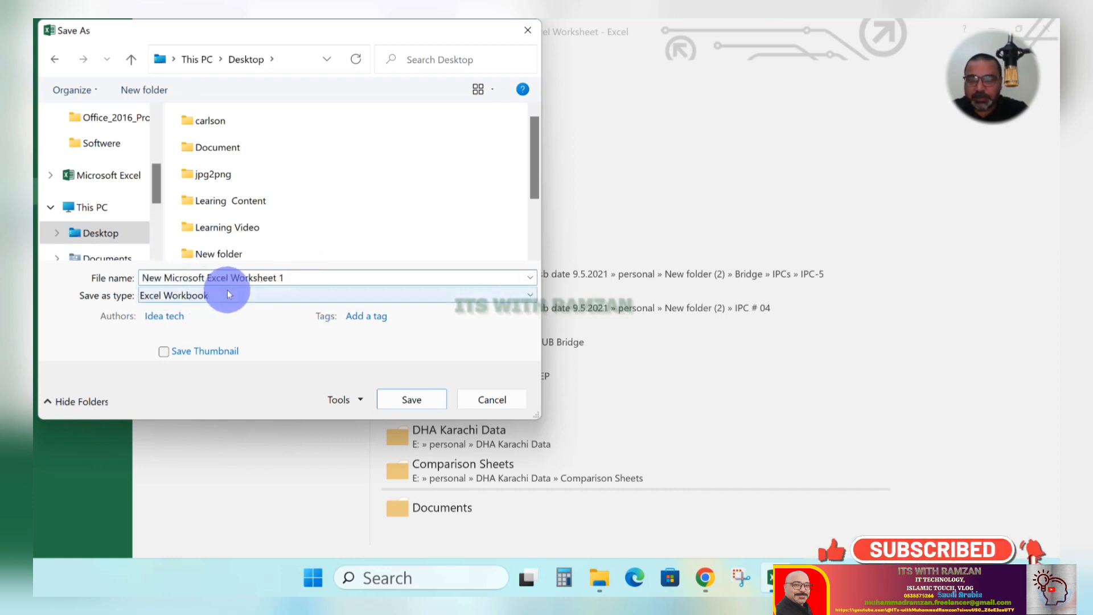
left_click(412, 400)
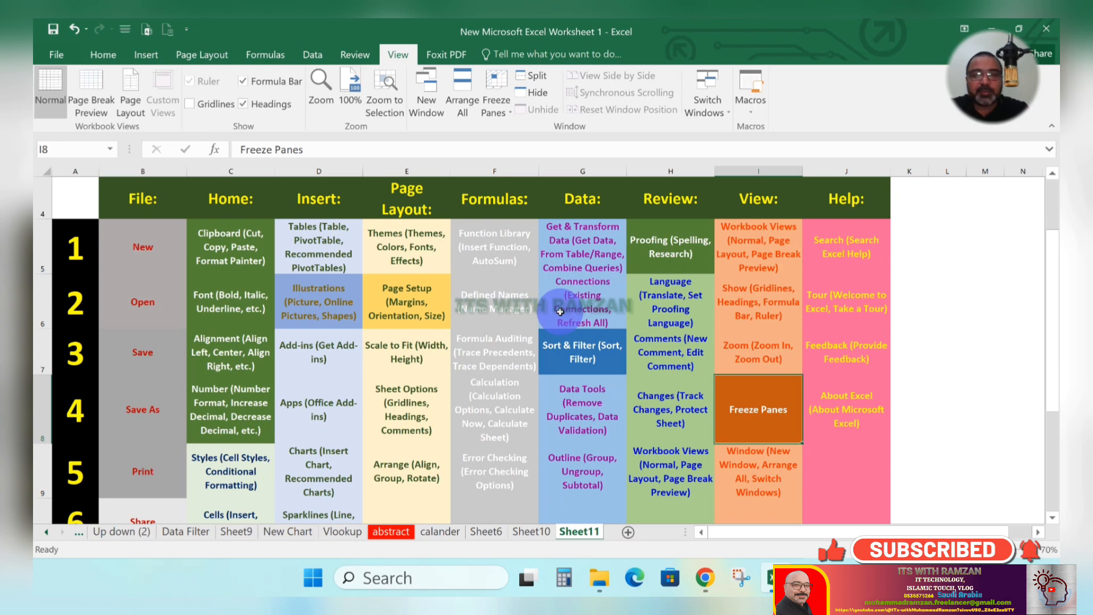
Step: Show the Home commands, look over the print settings and page preview, and return to the sheet without printing
left_click(102, 54)
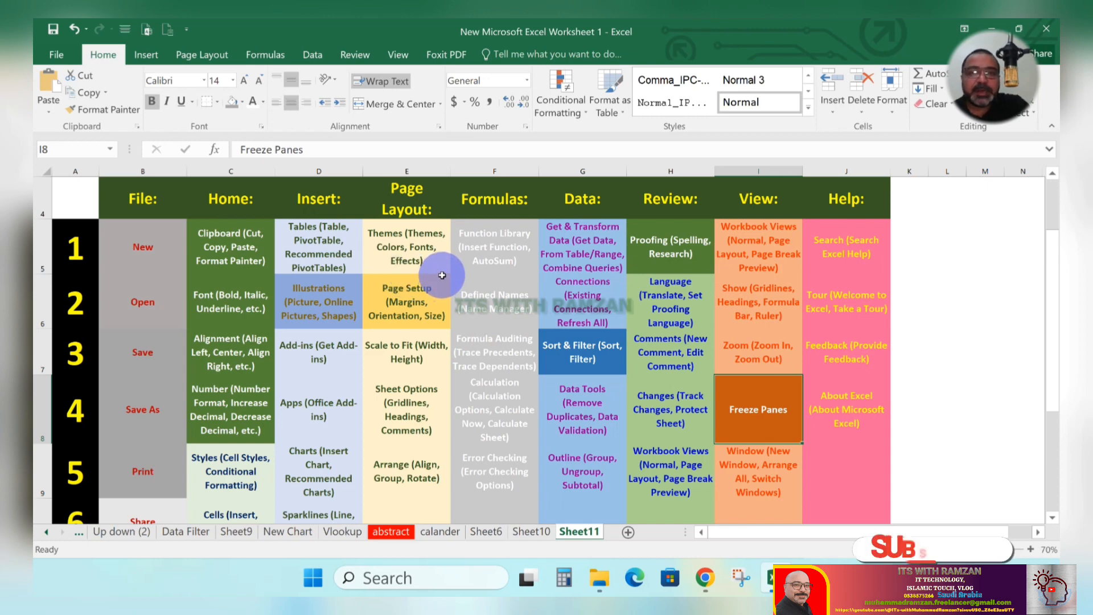
left_click(57, 60)
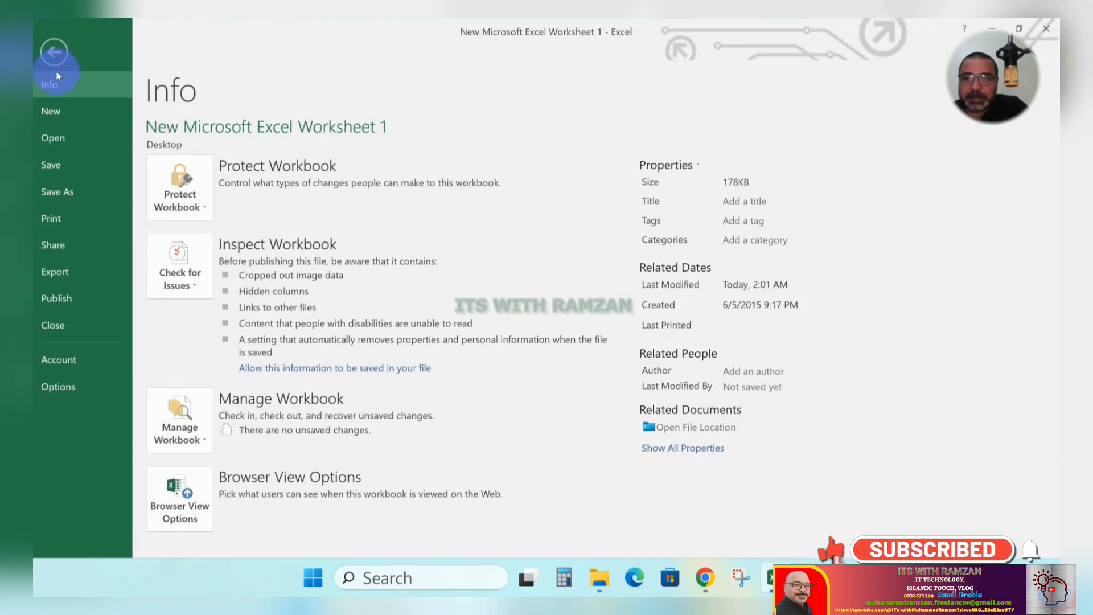
left_click(88, 215)
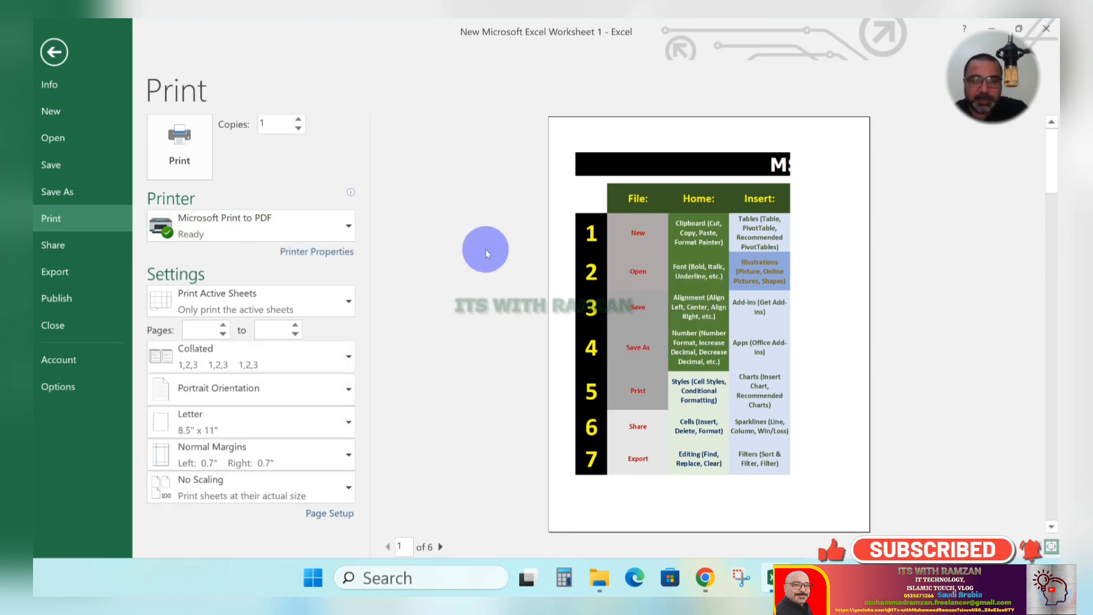
left_click(54, 52)
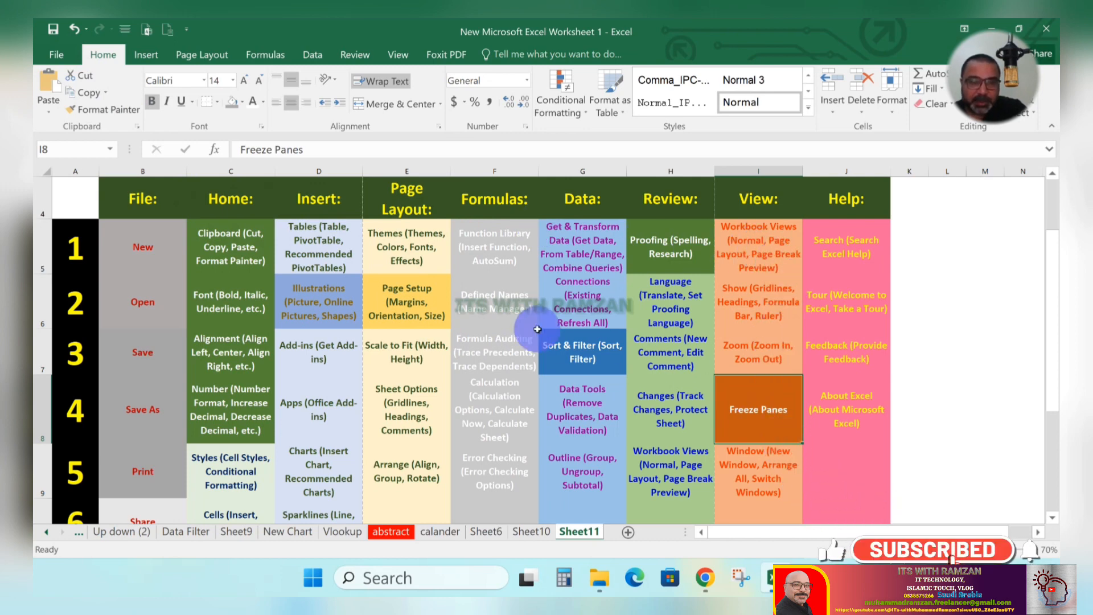
Step: Zoom the sheet out to 60% and look over all the rows of the overview table
left_click(993, 344)
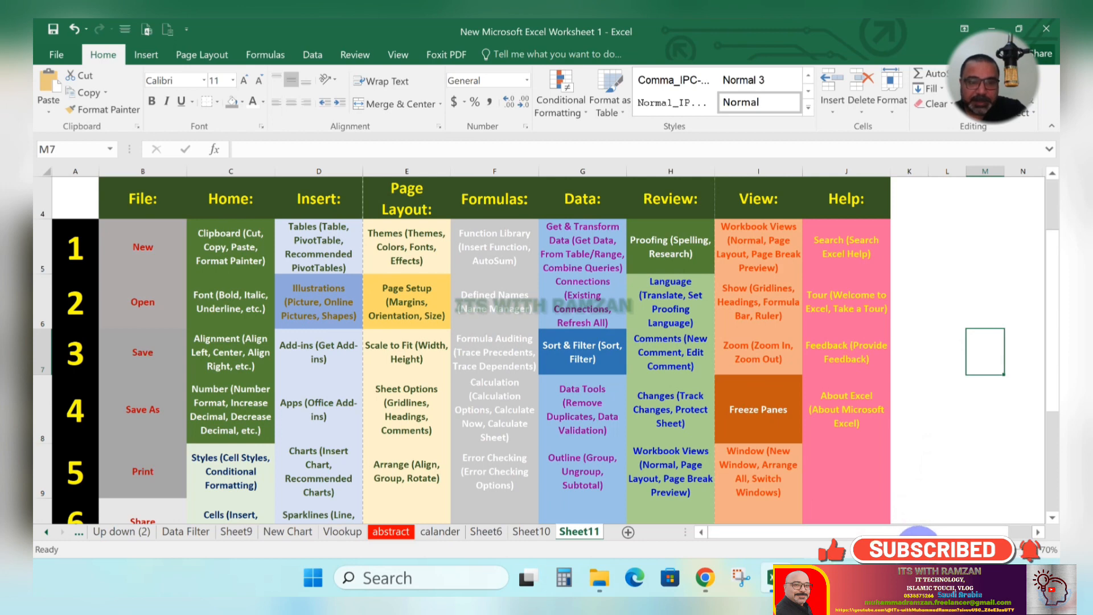
left_click(921, 548)
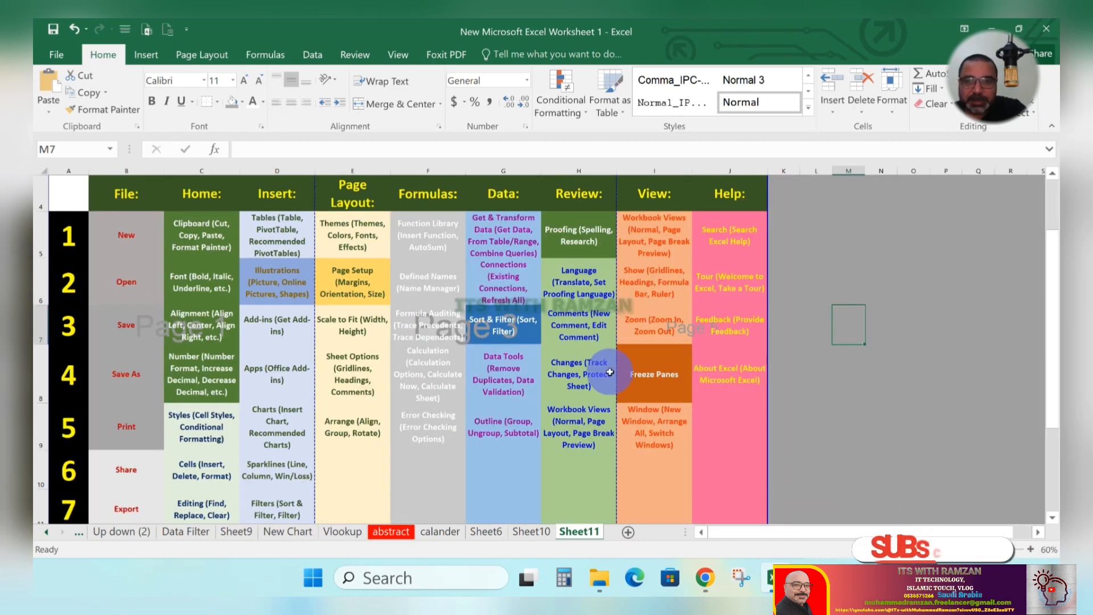
scroll(575, 361, "down", 1)
scroll(399, 414, "down", 1)
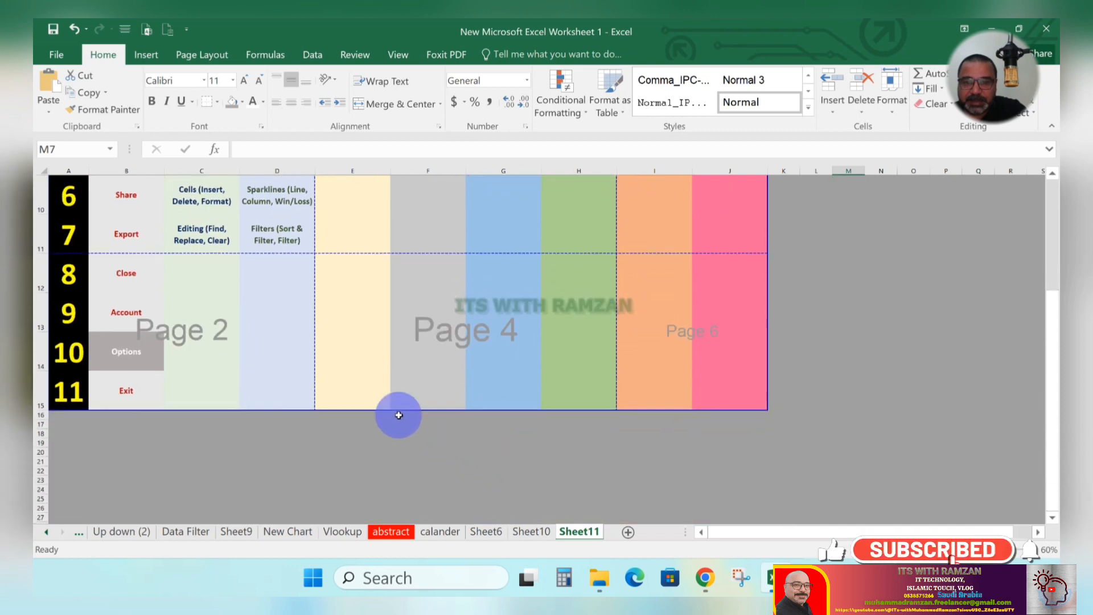
scroll(339, 371, "up", 1)
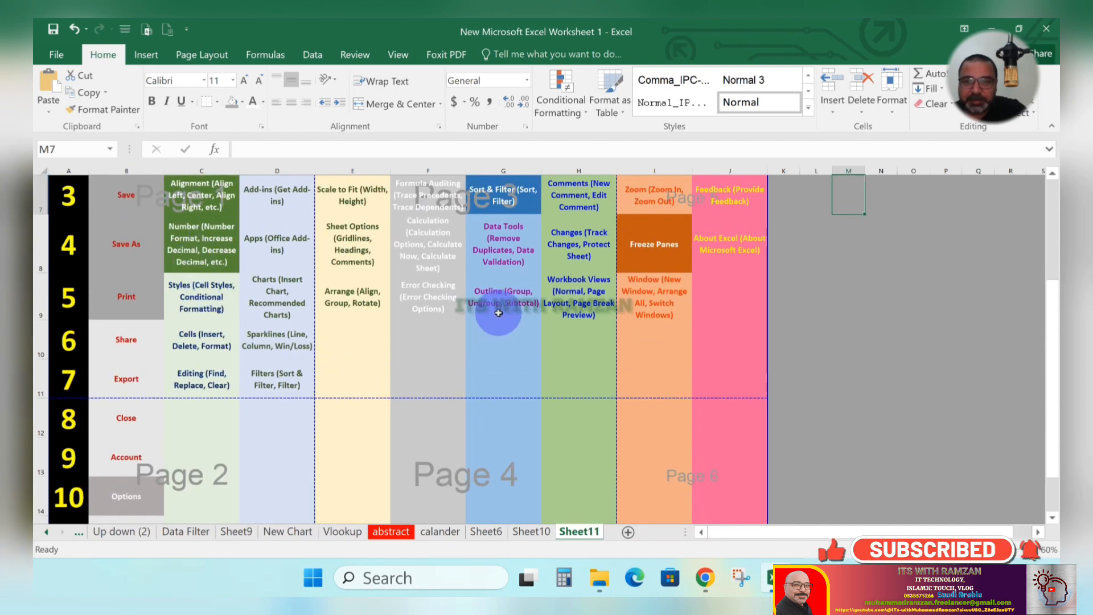
scroll(498, 312, "up", 1)
scroll(722, 300, "down", 2)
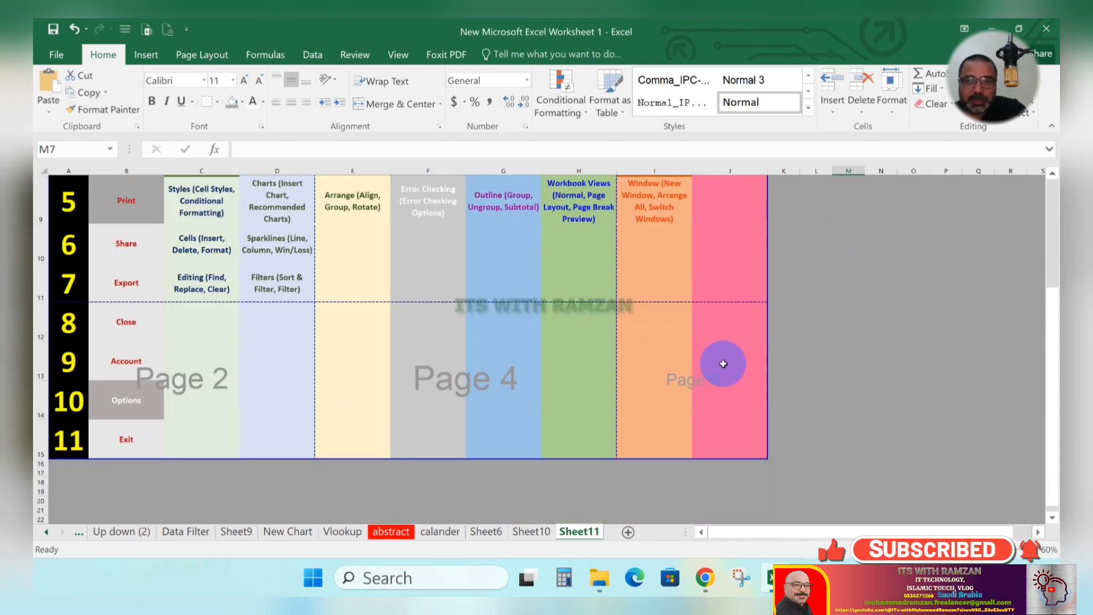
scroll(723, 363, "down", 1)
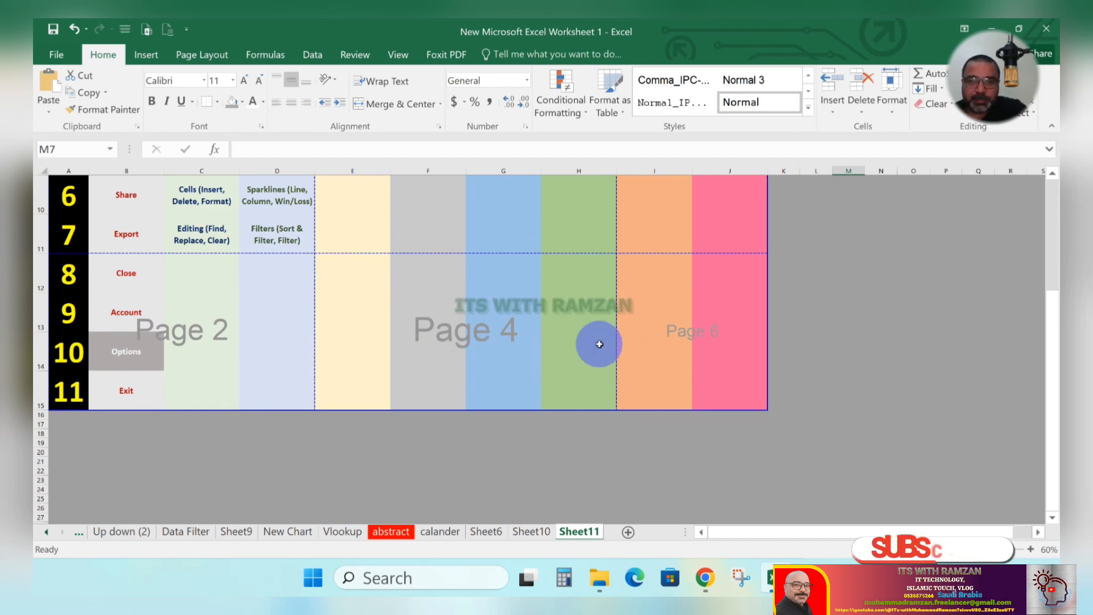
scroll(677, 343, "up", 1)
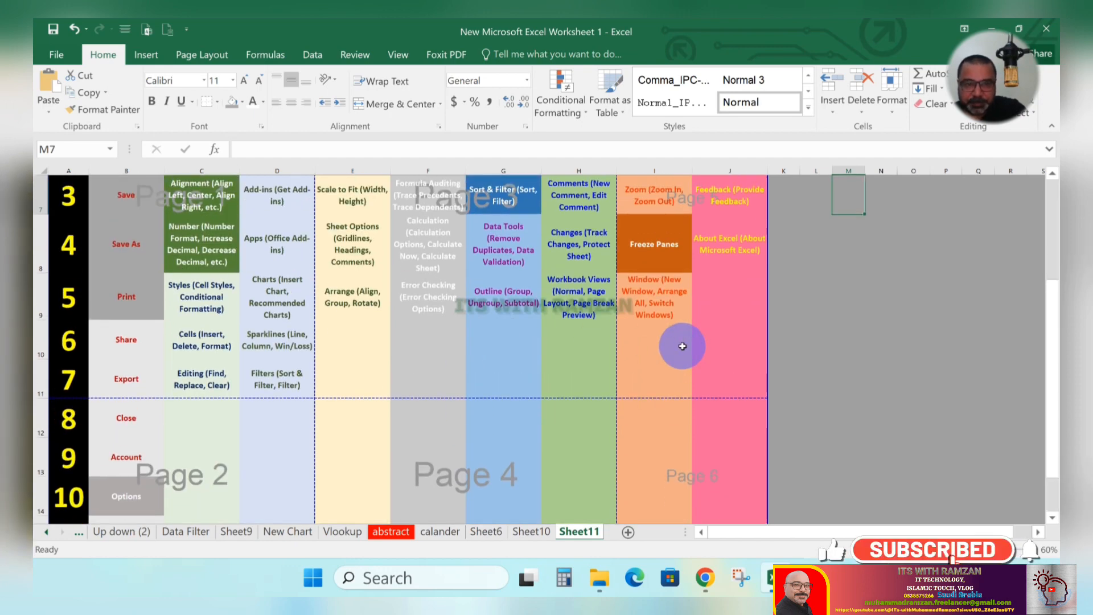
scroll(648, 458, "down", 1)
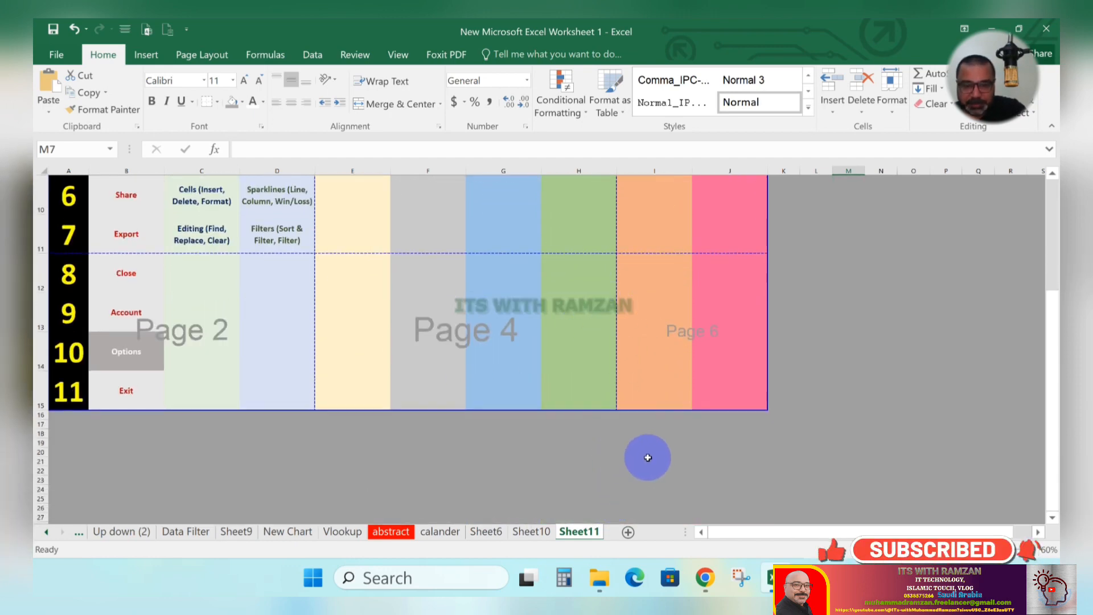
scroll(654, 449, "up", 3)
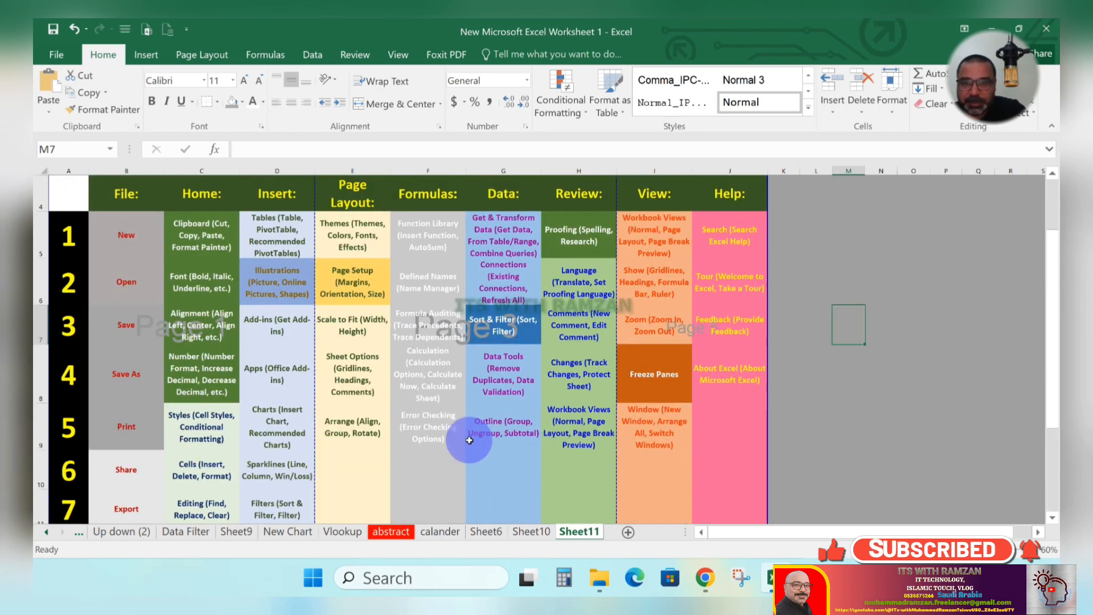
scroll(399, 404, "down", 2)
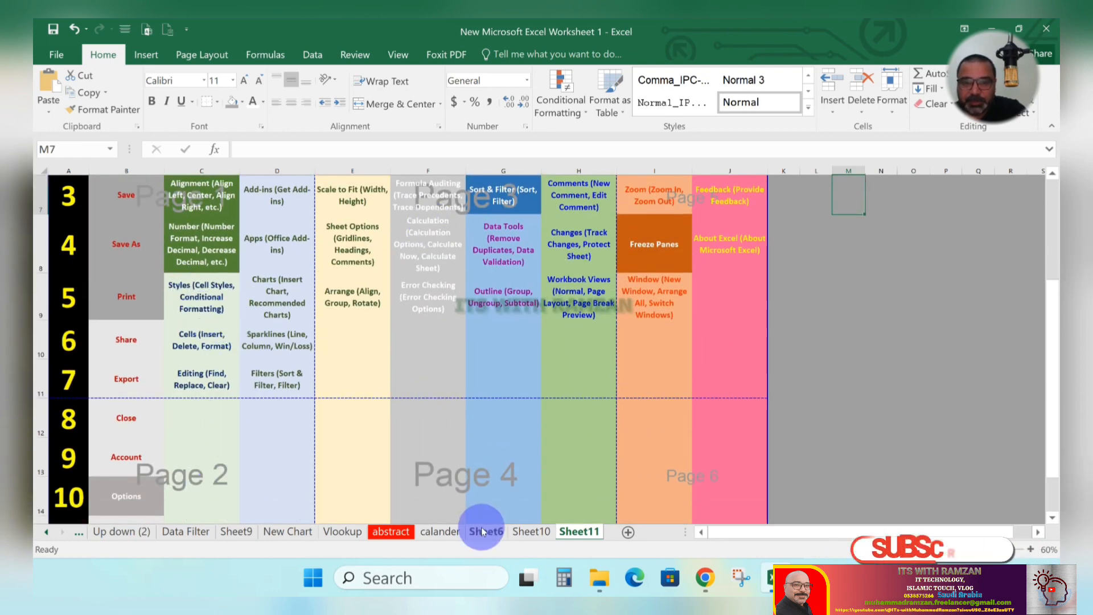
scroll(670, 471, "up", 1)
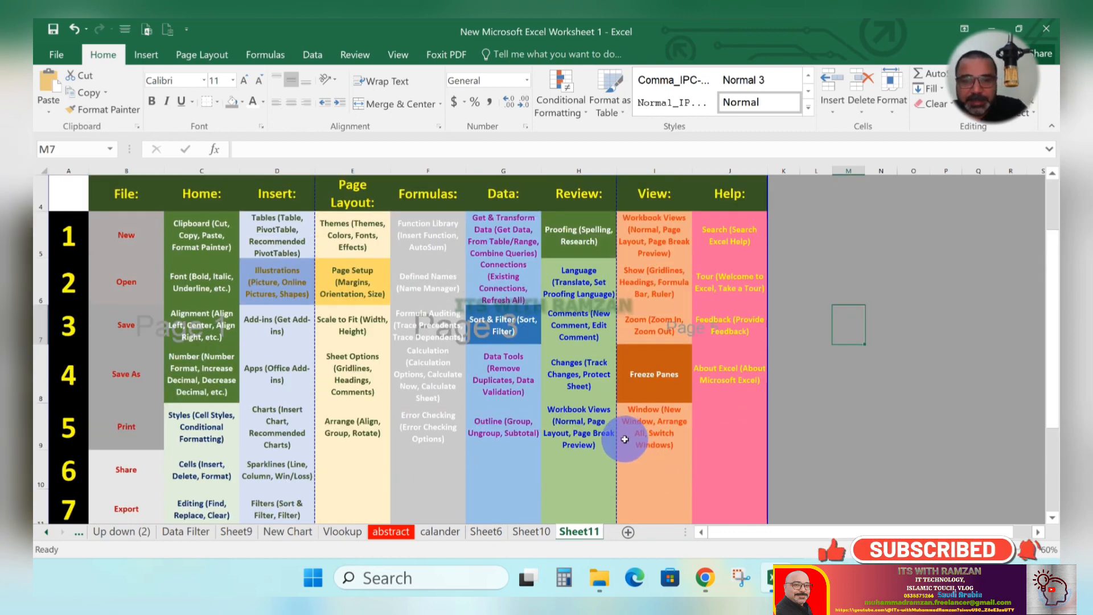
Step: View the print settings and the workbook's Info page, and return to the sheet without printing
left_click(57, 53)
left_click(72, 216)
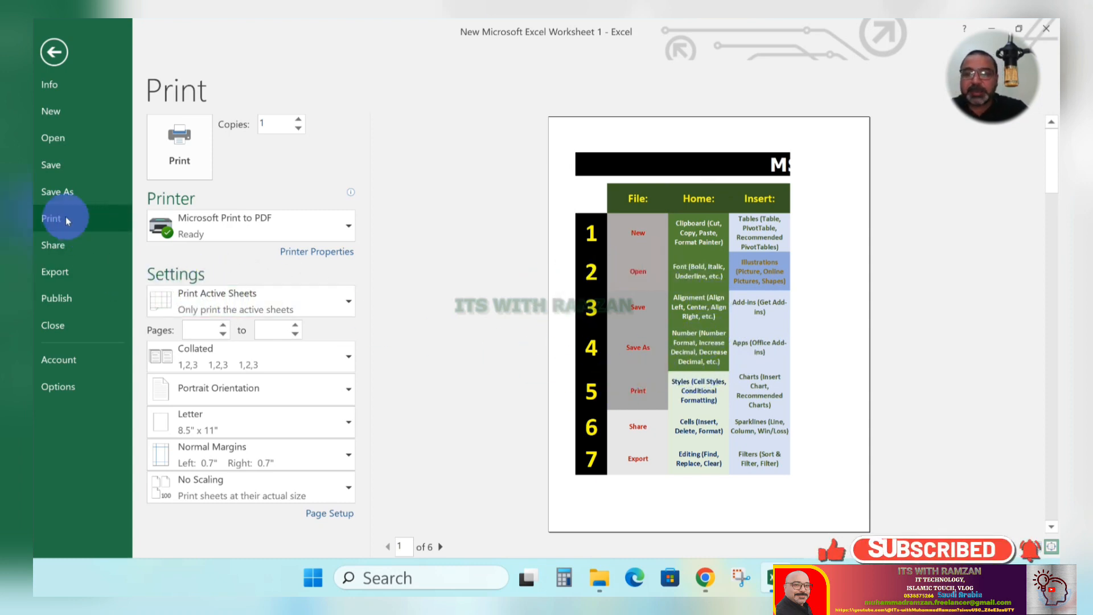
left_click(54, 52)
left_click(57, 54)
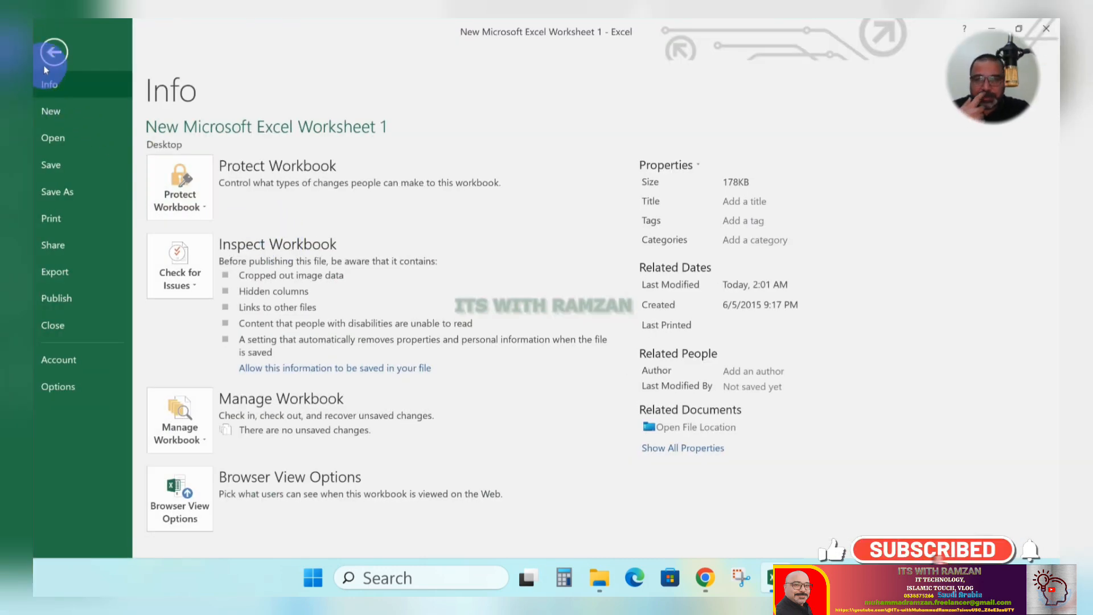
left_click(54, 52)
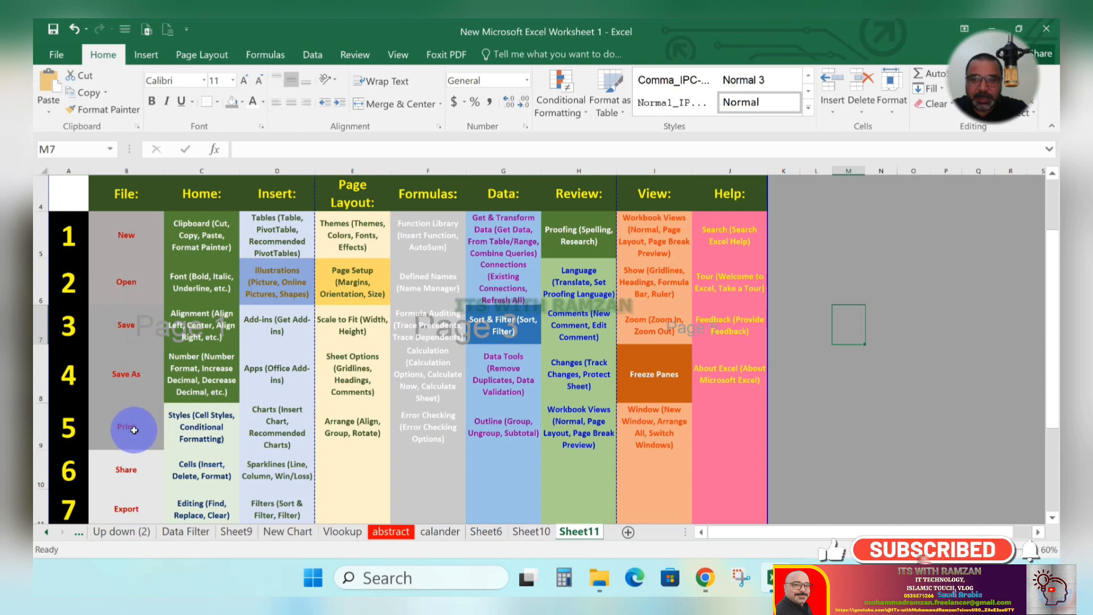
Step: Highlight the entries New through Save As in the File column, and select the Print entry
left_click(123, 235)
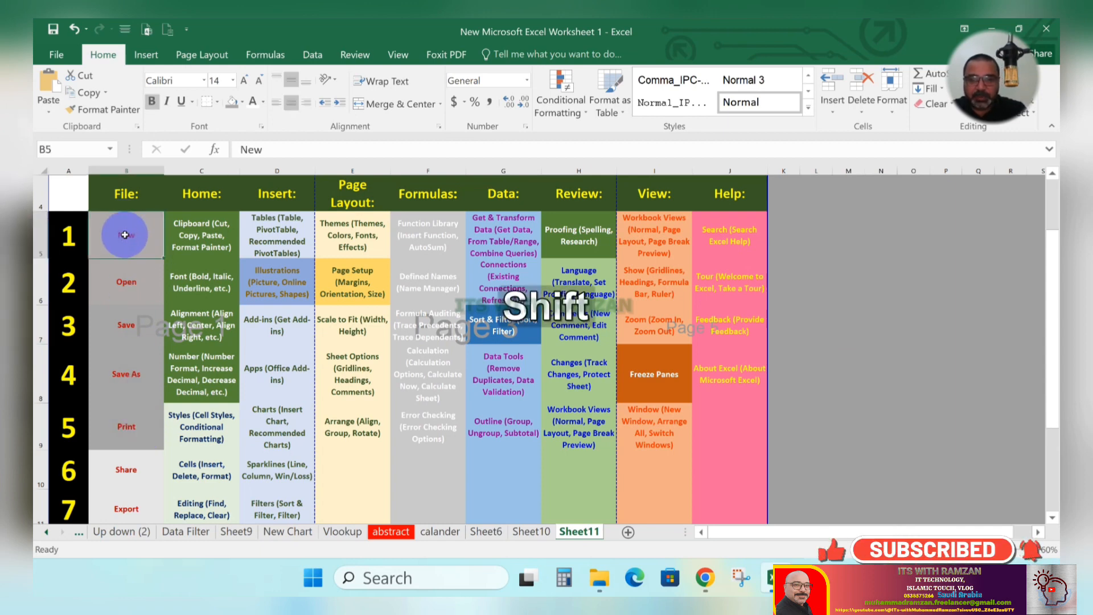
key("shift+Down")
key("shift+Down")
key("shift+Down")
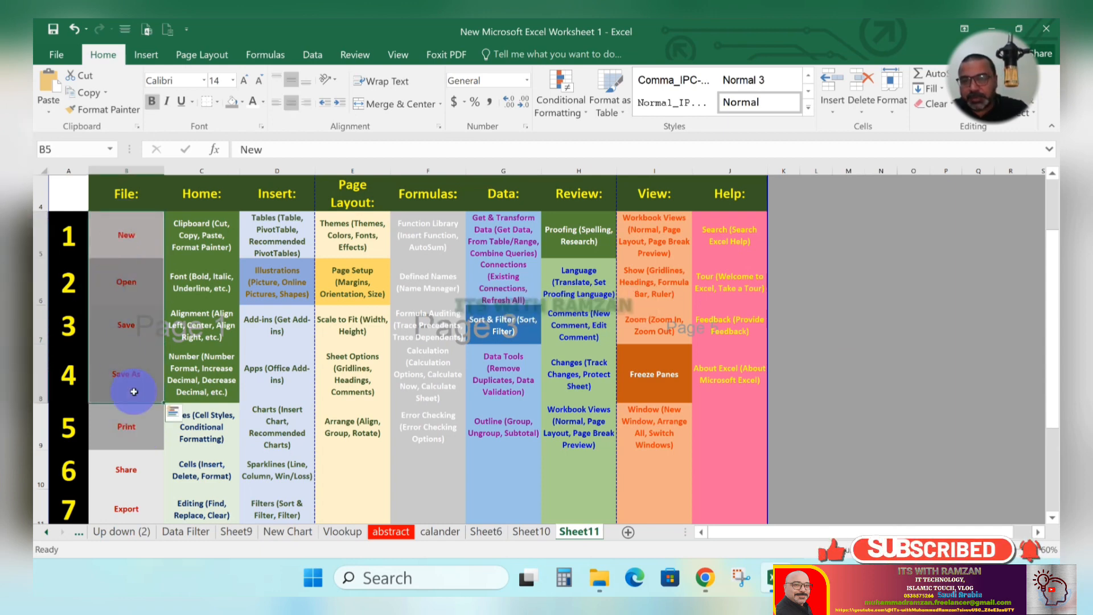
left_click(139, 432)
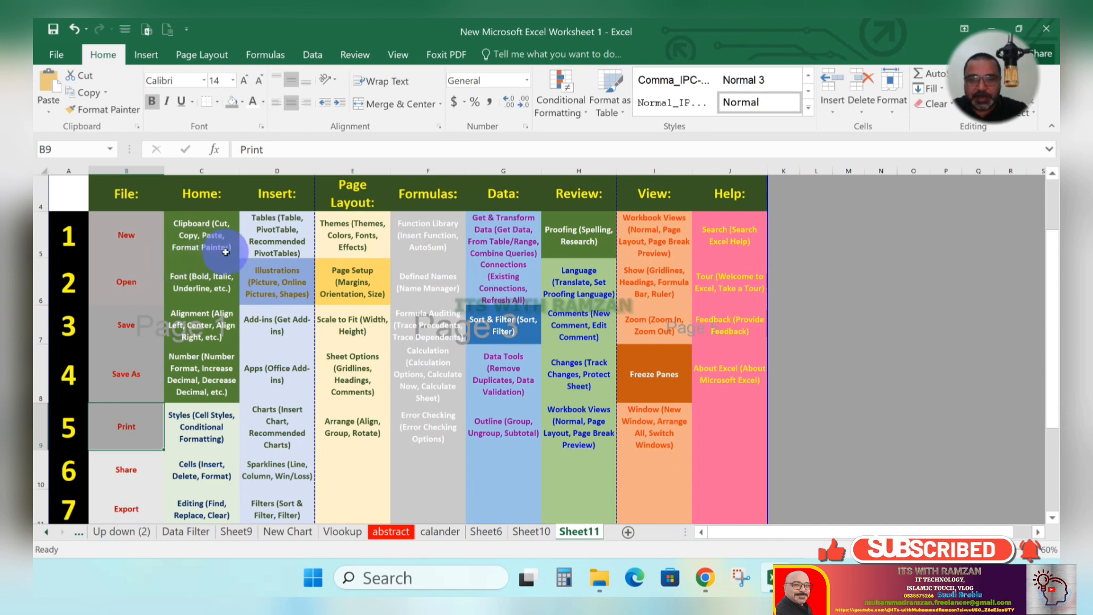
Step: Show the list of File commands once more and return to the MS EXCEL BASICS table
scroll(225, 253, "up", 1)
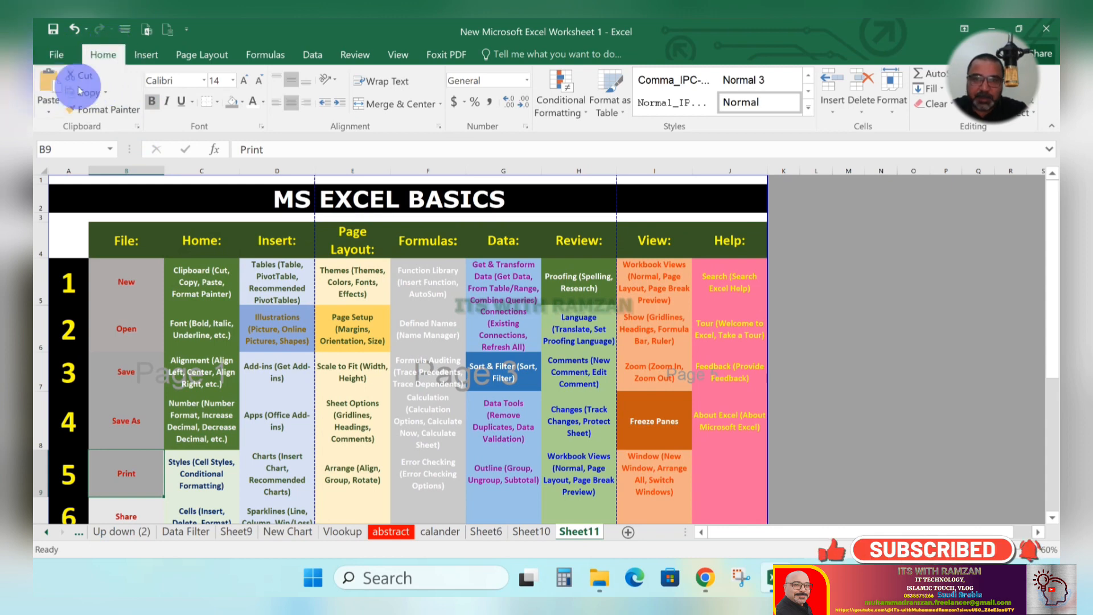
left_click(57, 59)
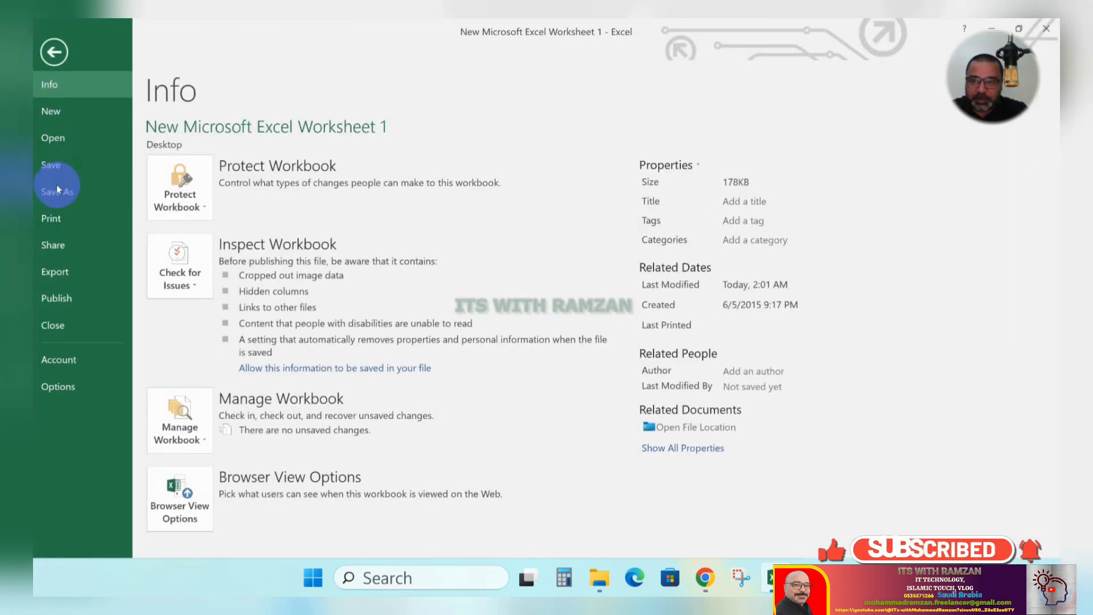
left_click(55, 53)
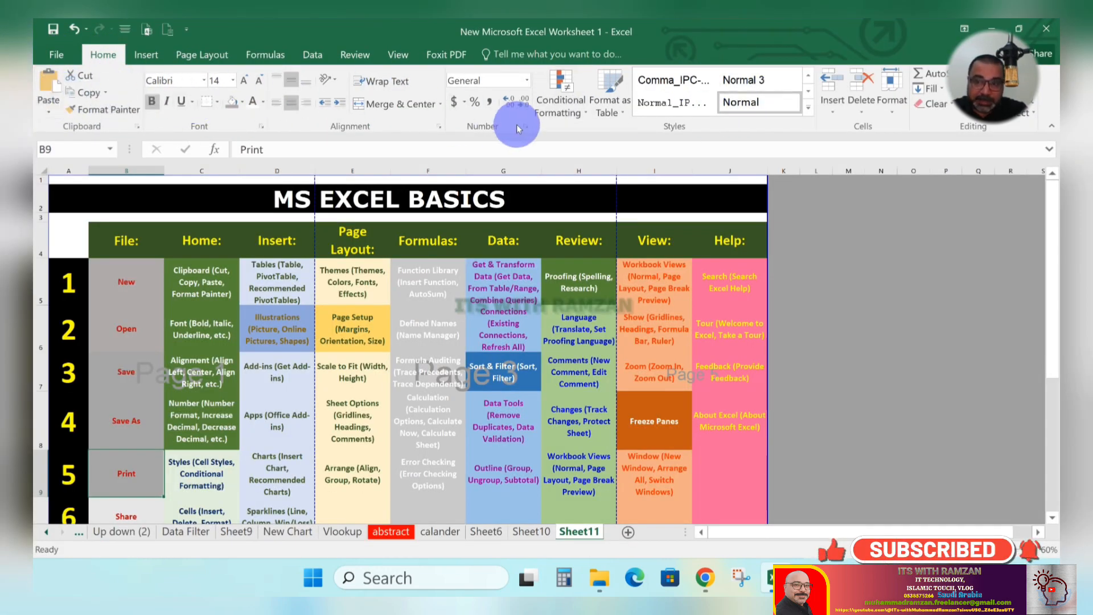
Step: Point out the Clipboard and Font entries in the Home column, ending on the Clipboard cell C5
left_click(230, 299)
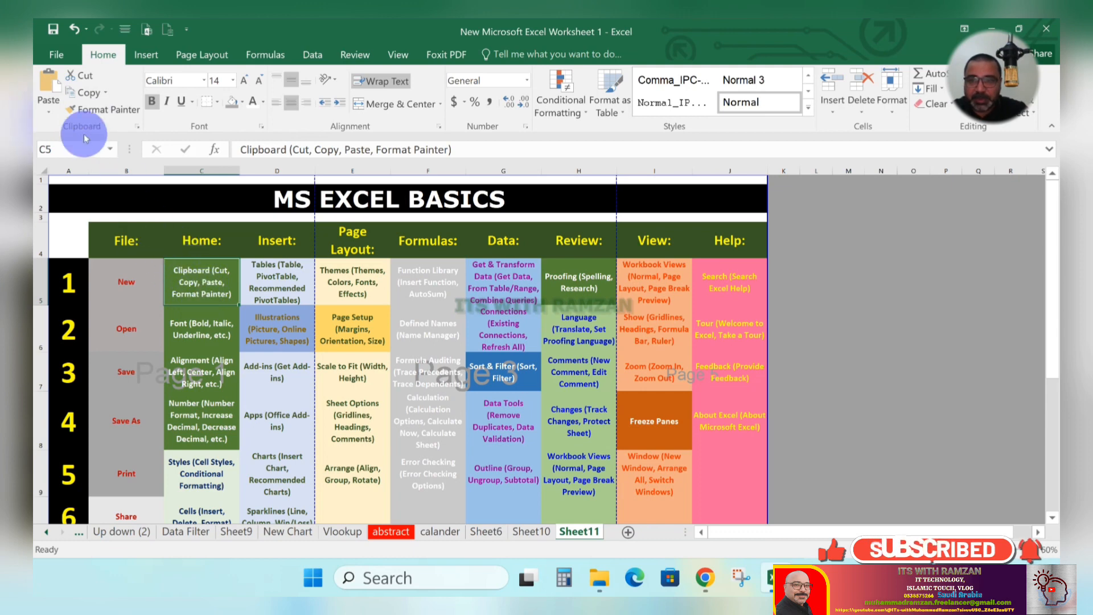
left_click(214, 333)
left_click(203, 284)
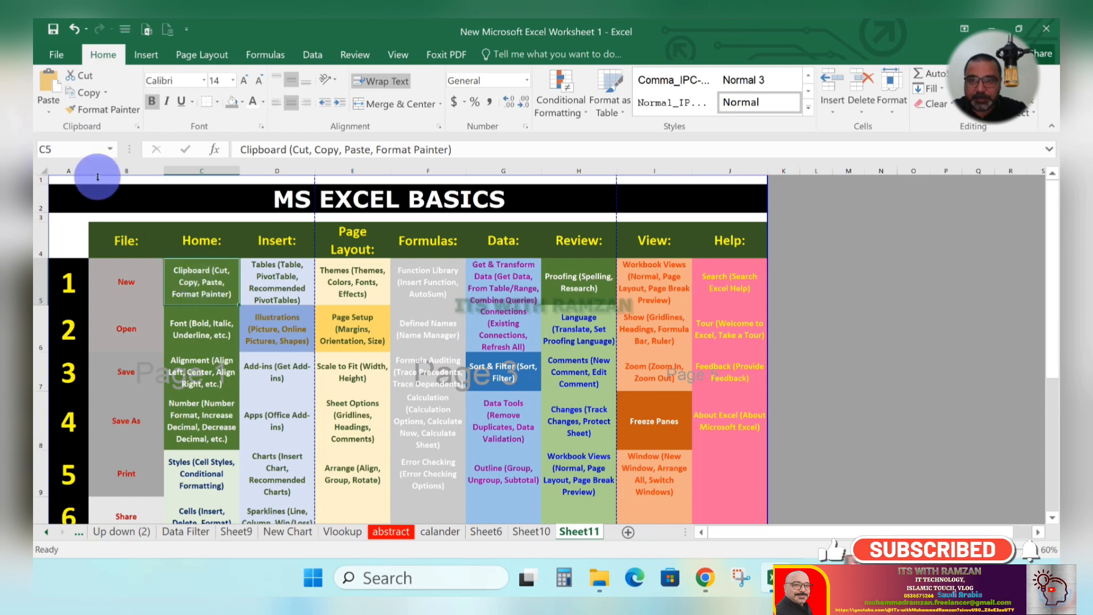
left_click(228, 341)
left_click(207, 284)
left_click(216, 326)
left_click(206, 302)
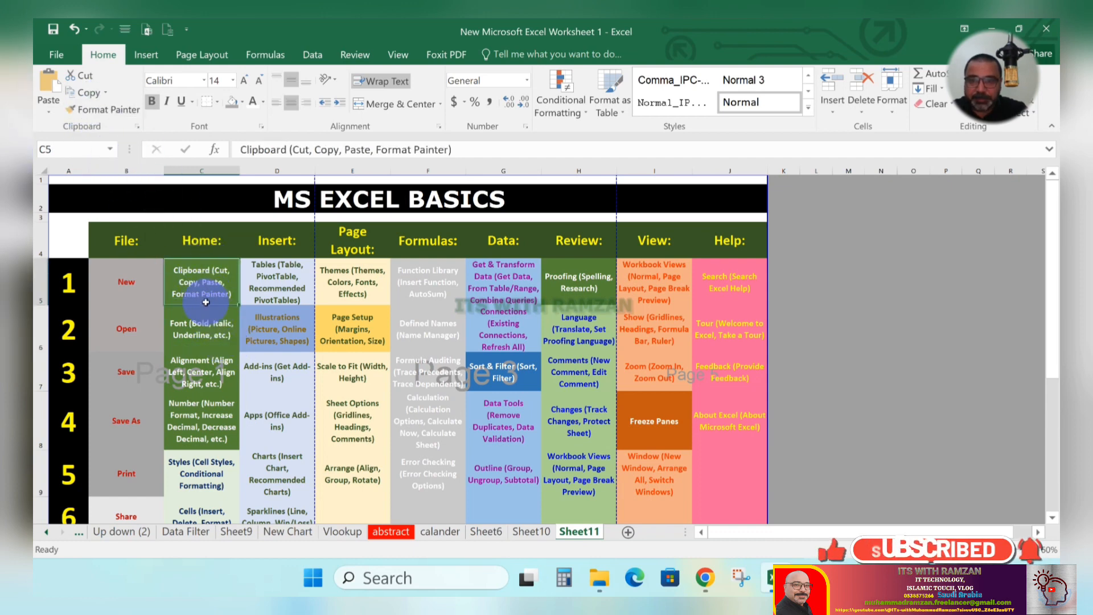
Step: Cut the Clipboard cell C5, paste it into M5 and widen column M to fit the text
left_click(84, 79)
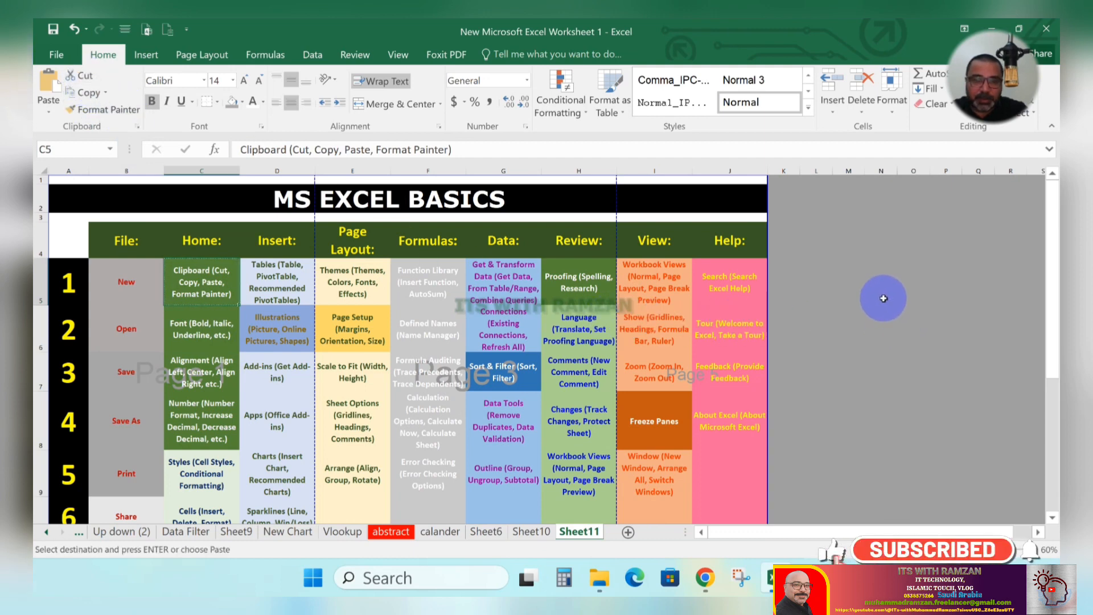
left_click(844, 285)
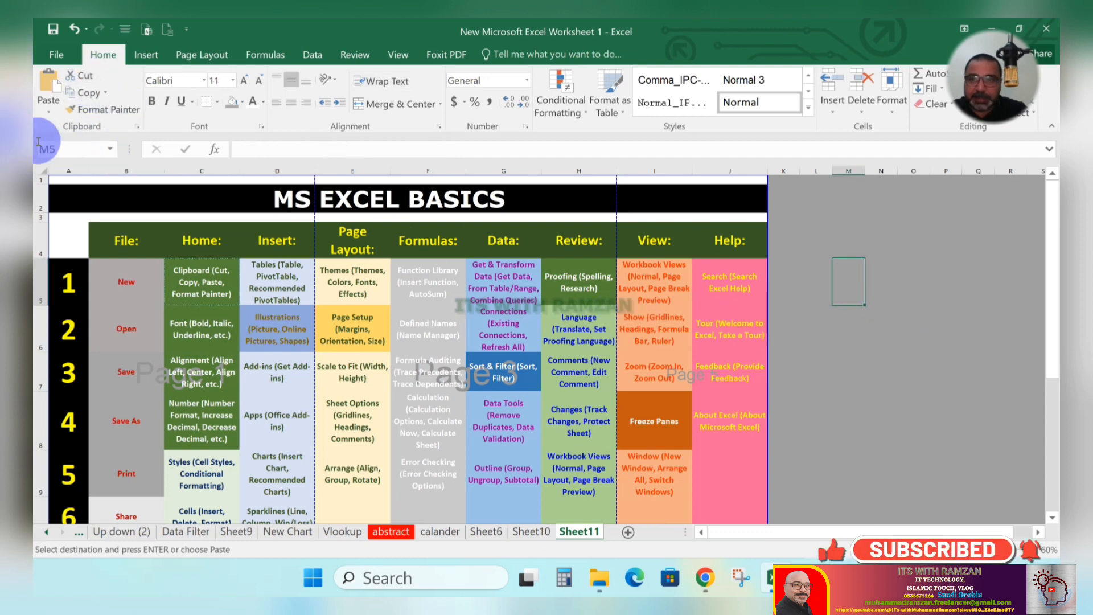
left_click(45, 86)
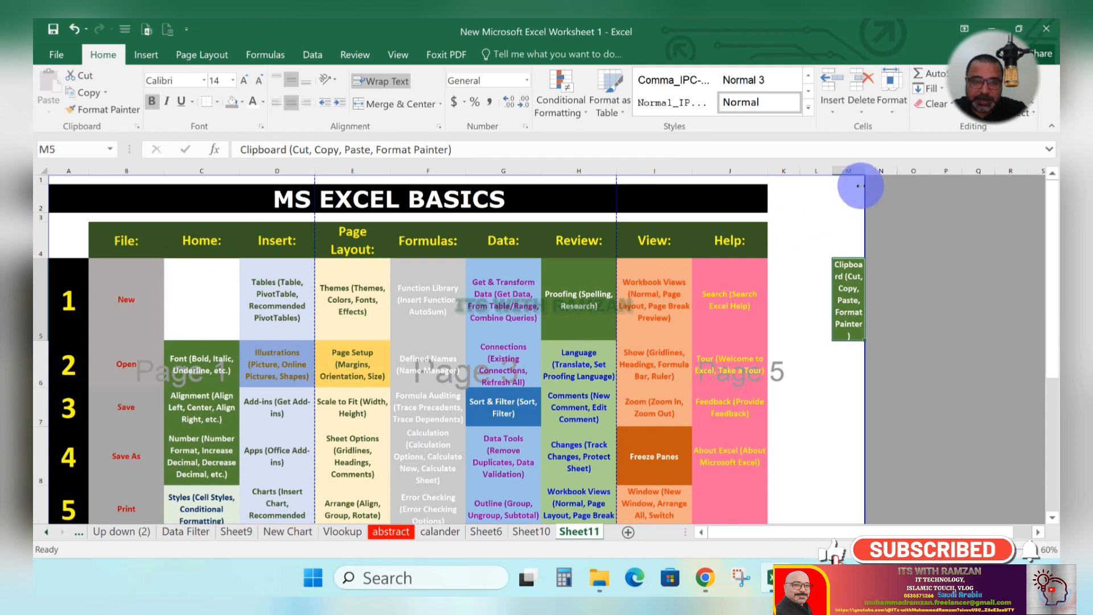
mouse_move(866, 173)
left_mouse_down()
mouse_move(915, 170)
mouse_move(870, 168)
left_mouse_up()
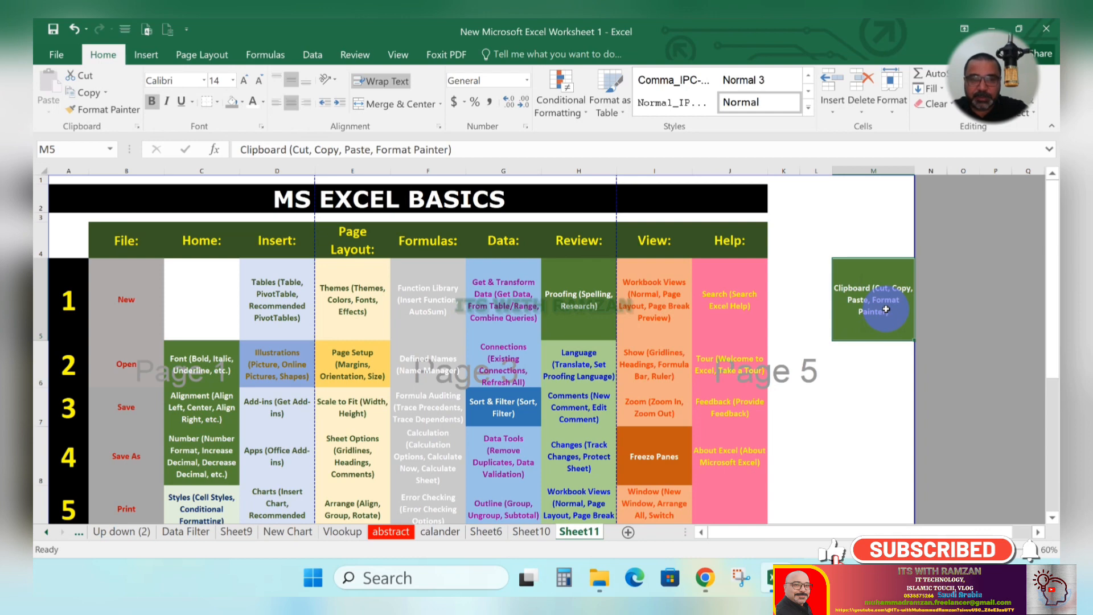
Step: Undo the widening of column M and the move of the Clipboard cell
key("ctrl")
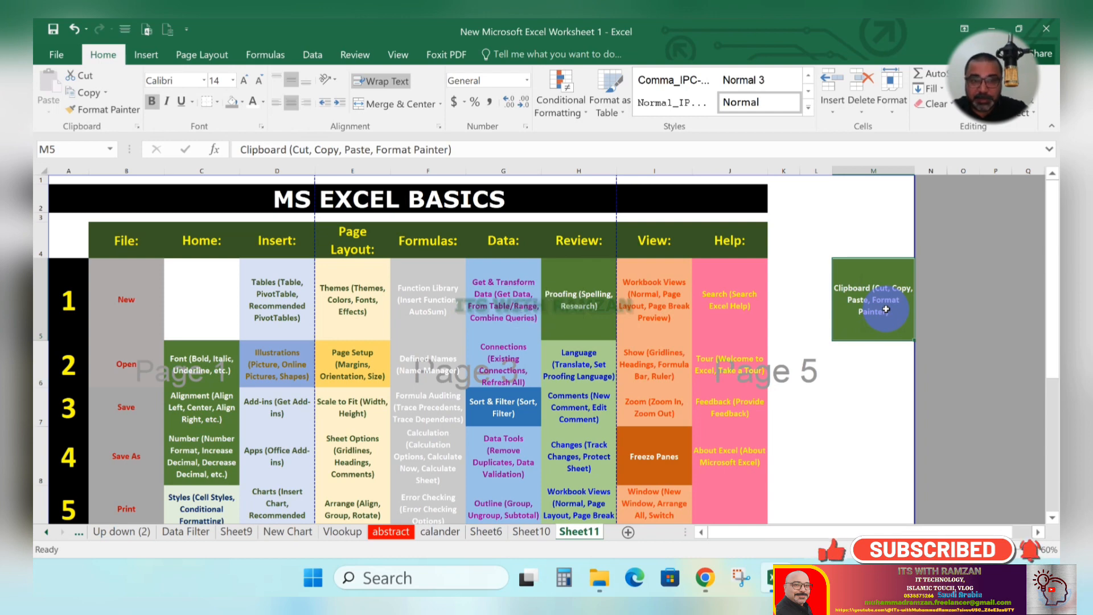
key("ctrl+z")
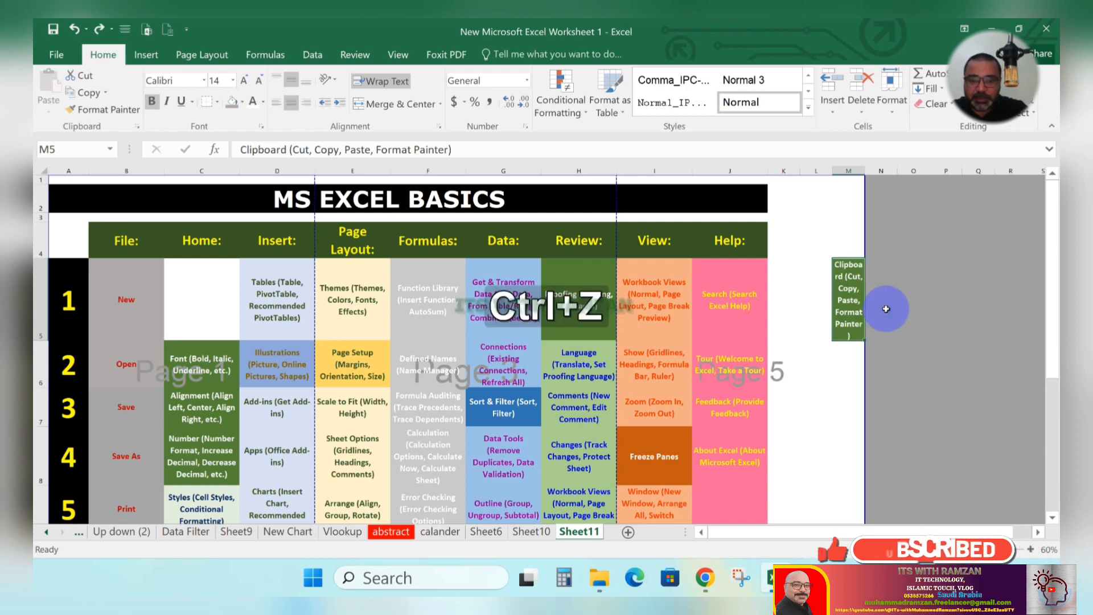
key("ctrl+z")
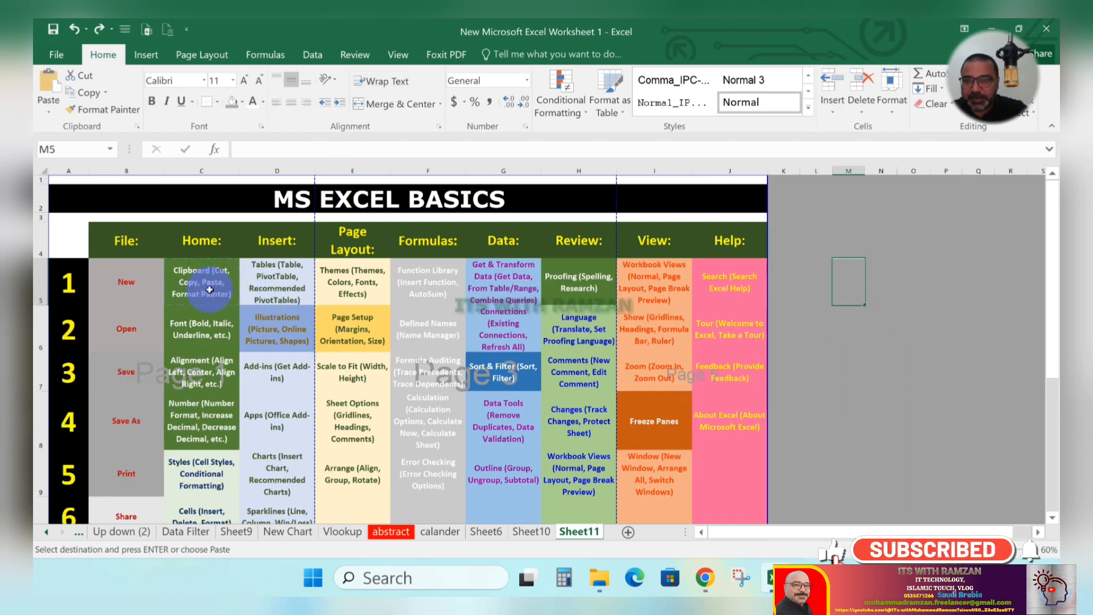
Step: Copy the Clipboard cell C5 into M5 and widen column M to fit the text
left_click(210, 290)
left_click(80, 76)
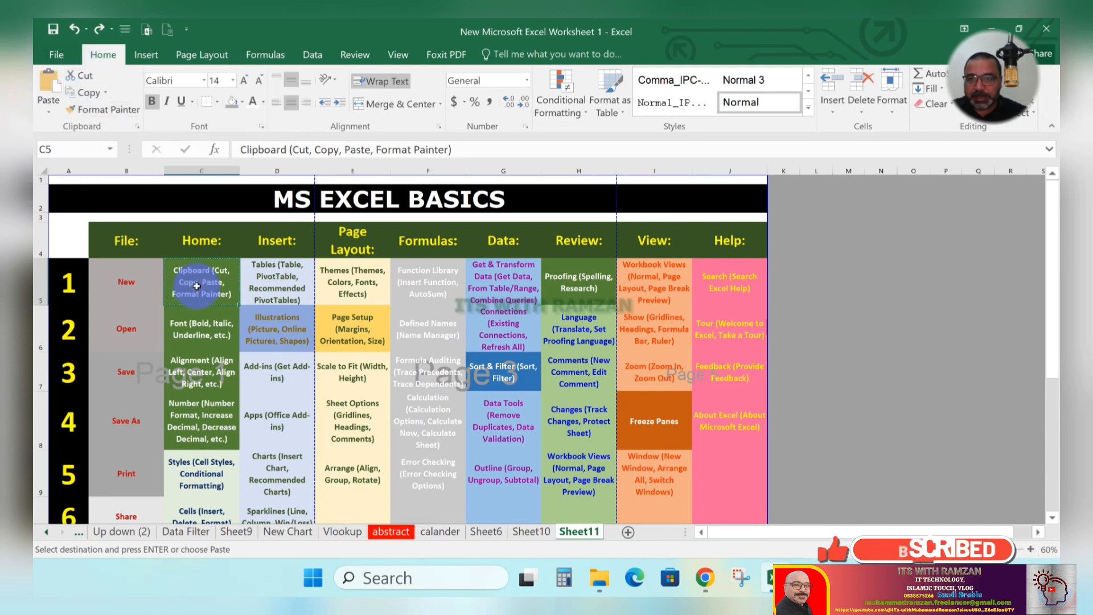
key("Escape")
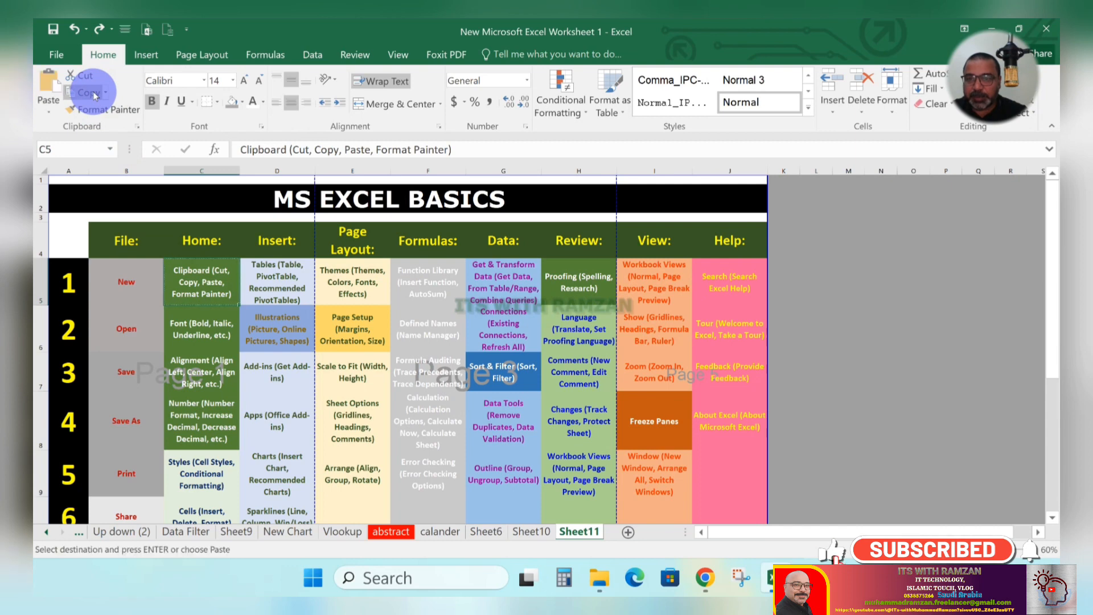
left_click(834, 284)
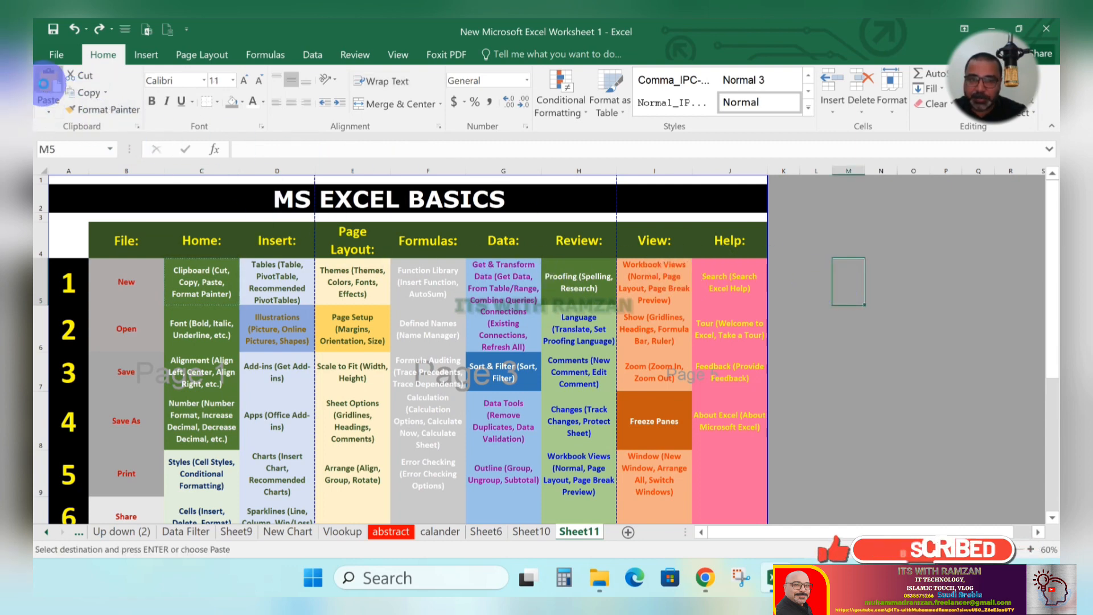
left_click(47, 86)
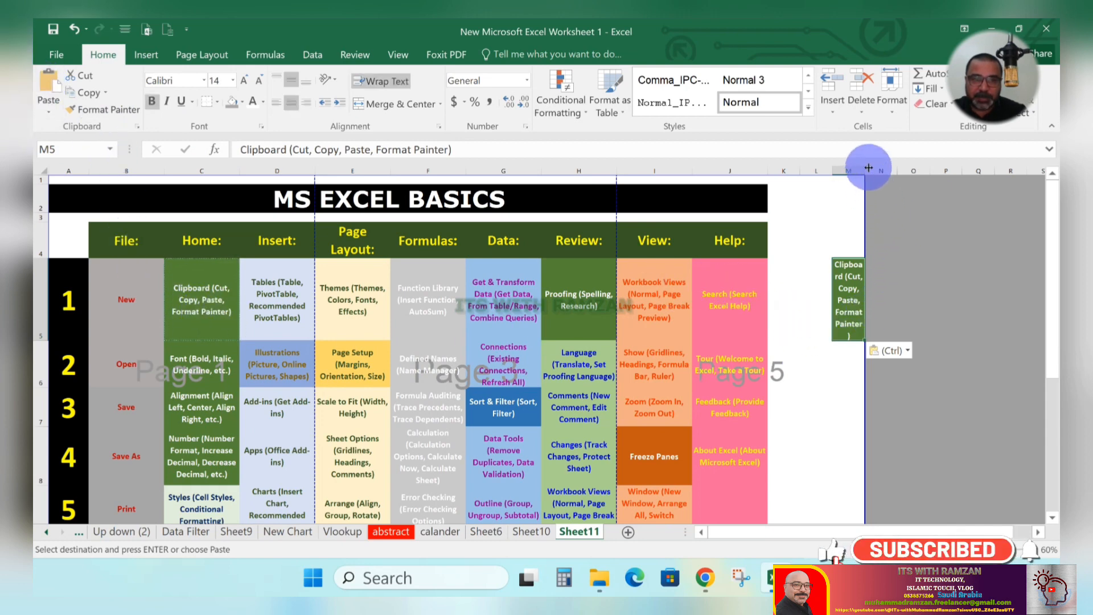
left_click_drag(863, 169, 911, 171)
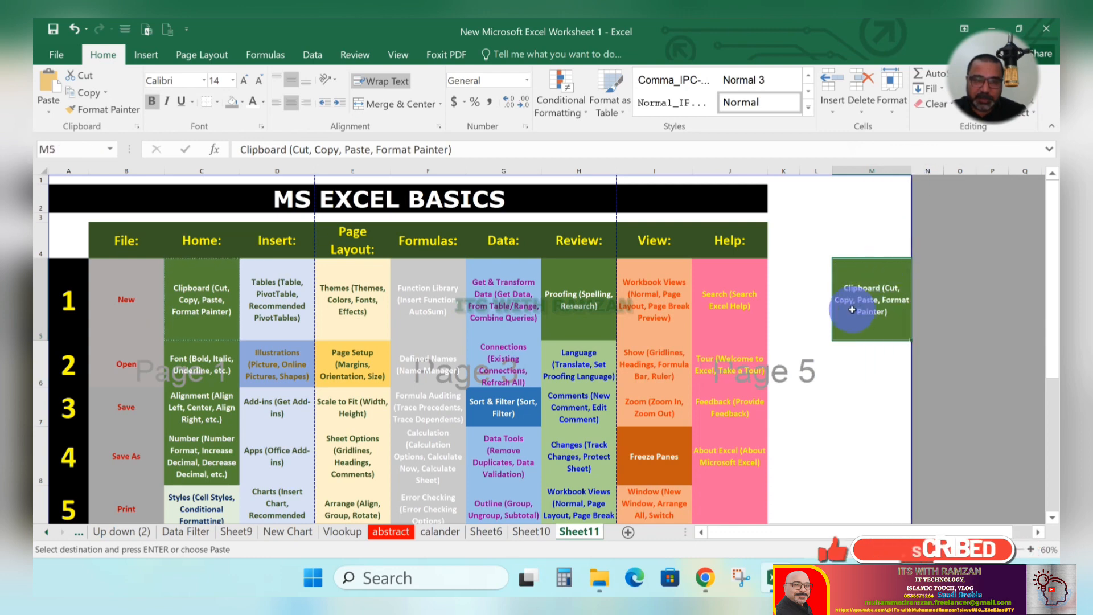
Step: Undo the widening of column M and the pasted copy of the Clipboard cell in M5
left_click(216, 302)
key("ctrl+c")
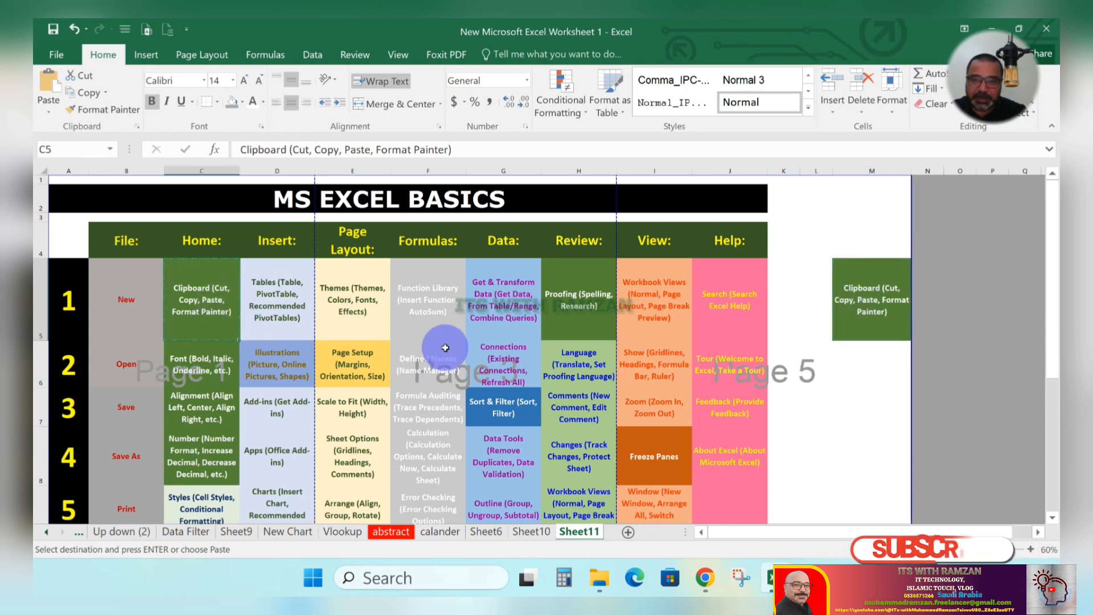
double_click(873, 298)
key("Escape")
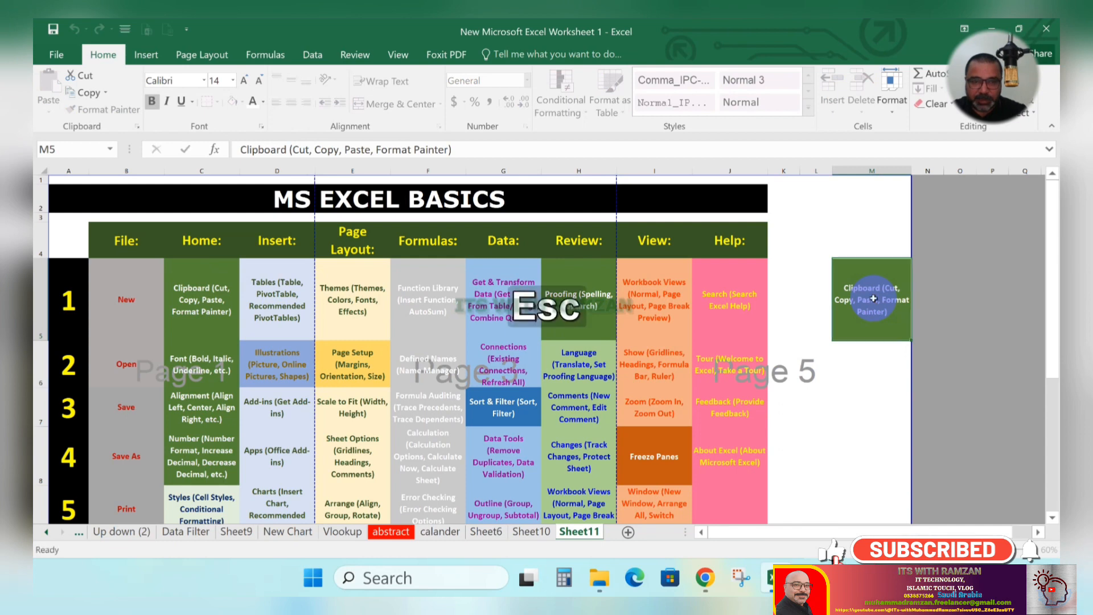
key("ctrl+z")
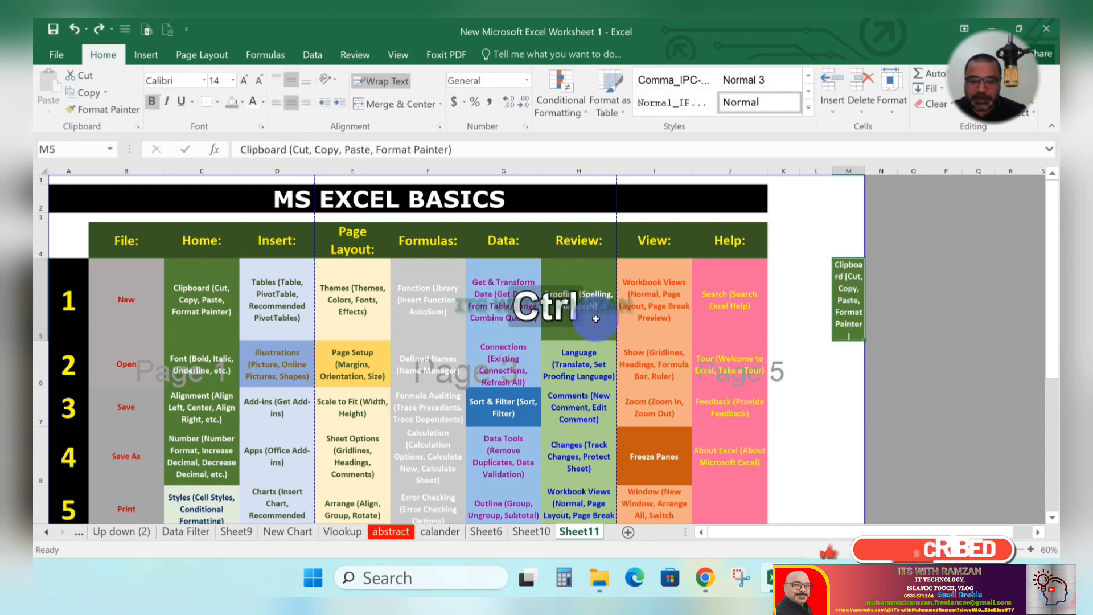
key("ctrl+z")
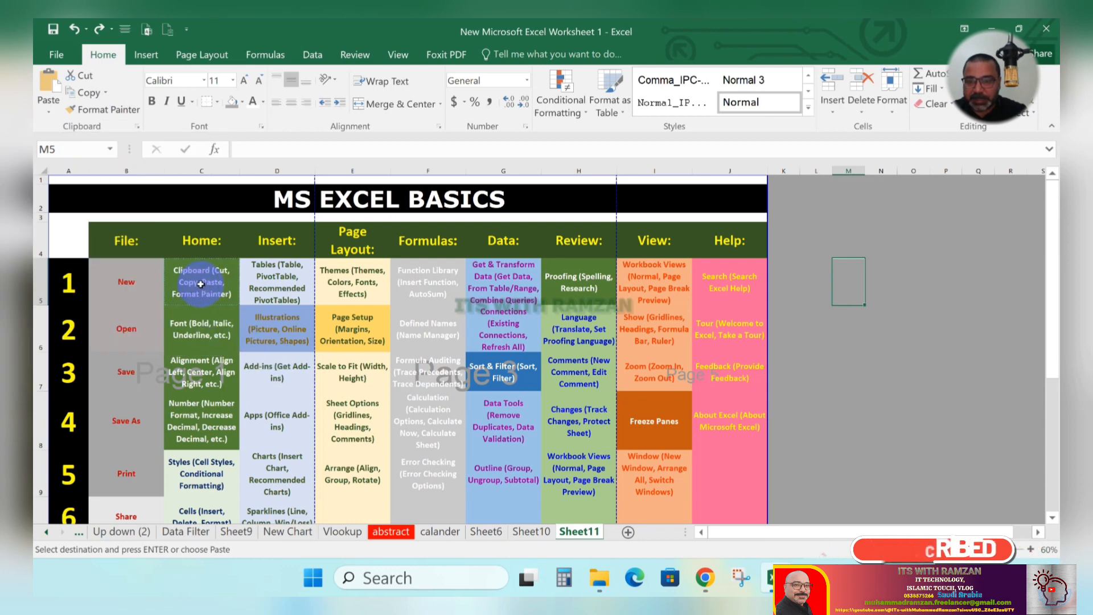
Step: Copy the formatting of the Illustrations cell D6 onto the Tour cell J6 with Format Painter
left_click(202, 285)
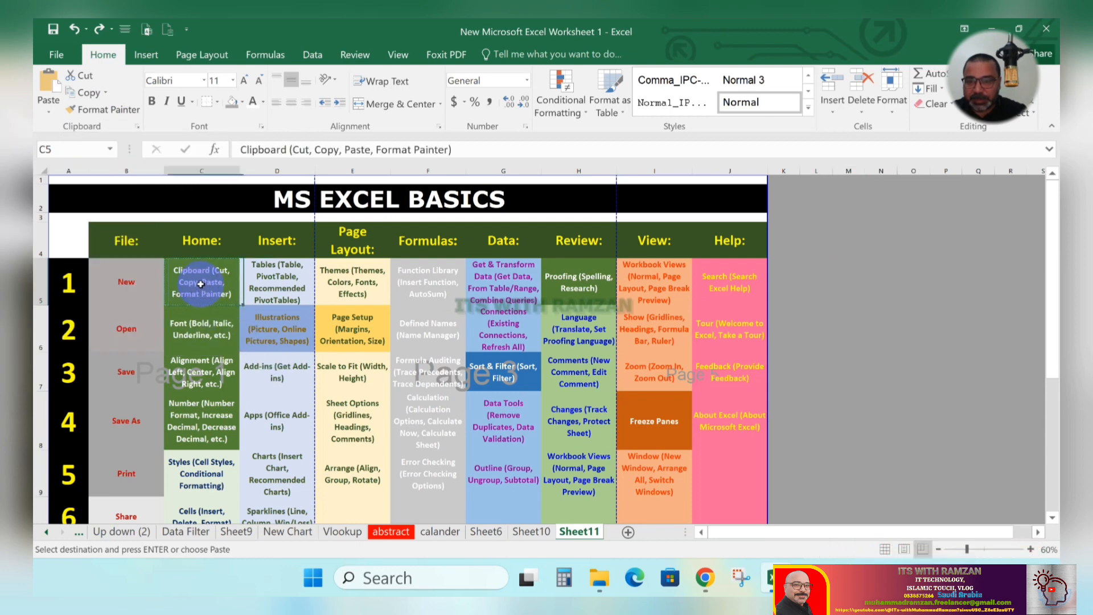
left_click(271, 320)
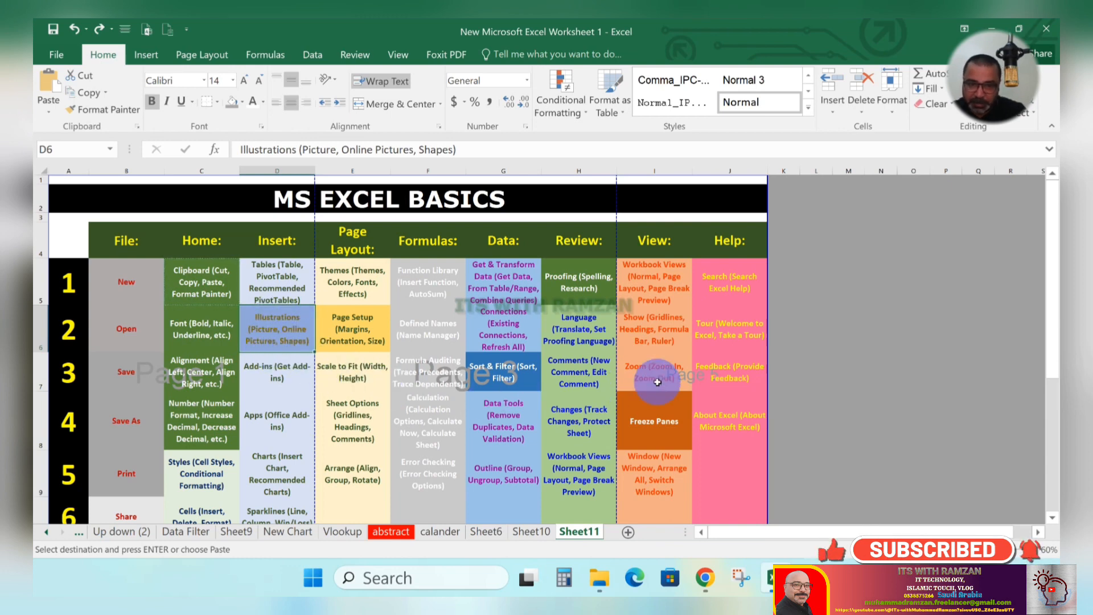
left_click(737, 371)
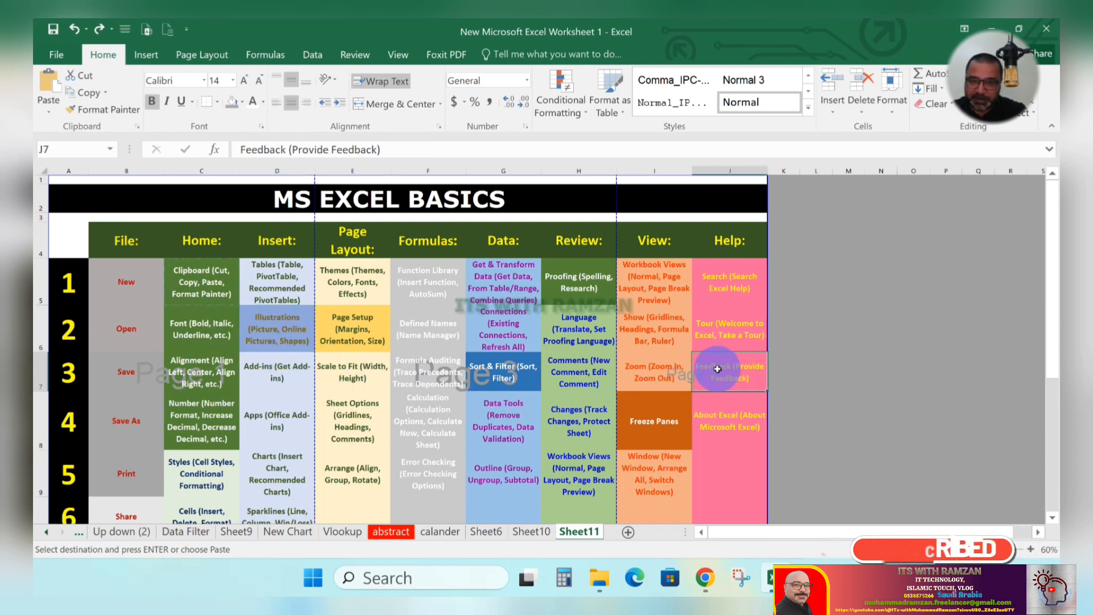
left_click(284, 334)
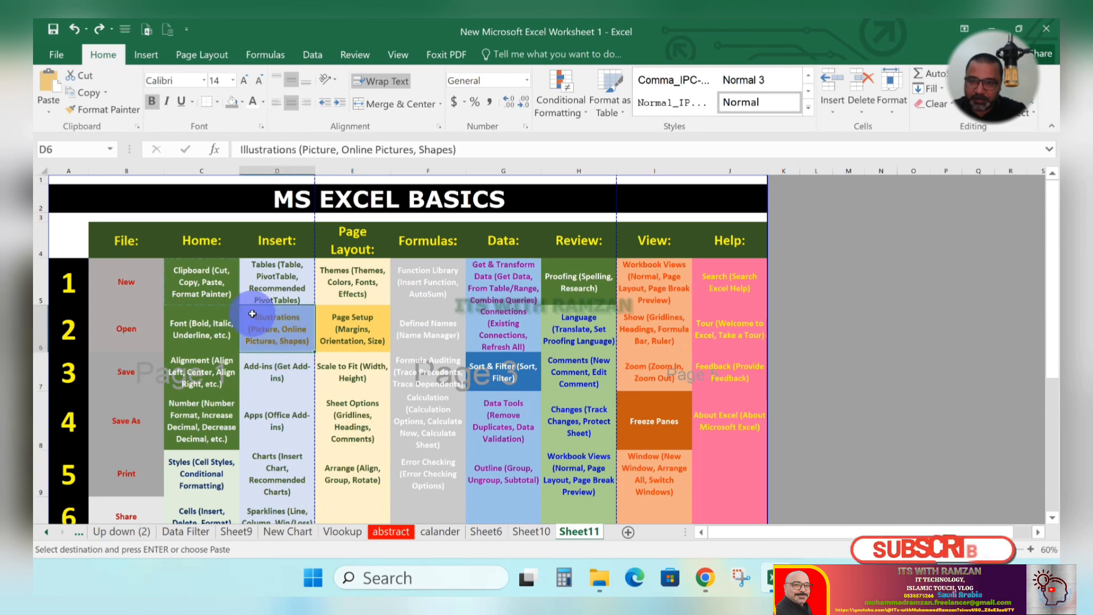
left_click(100, 110)
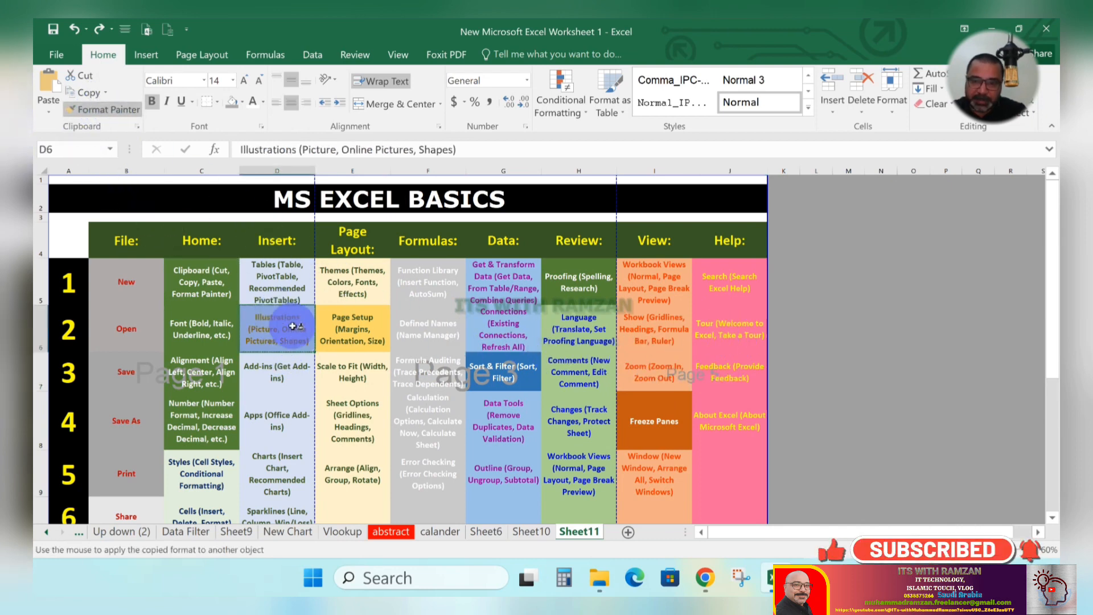
left_click(726, 336)
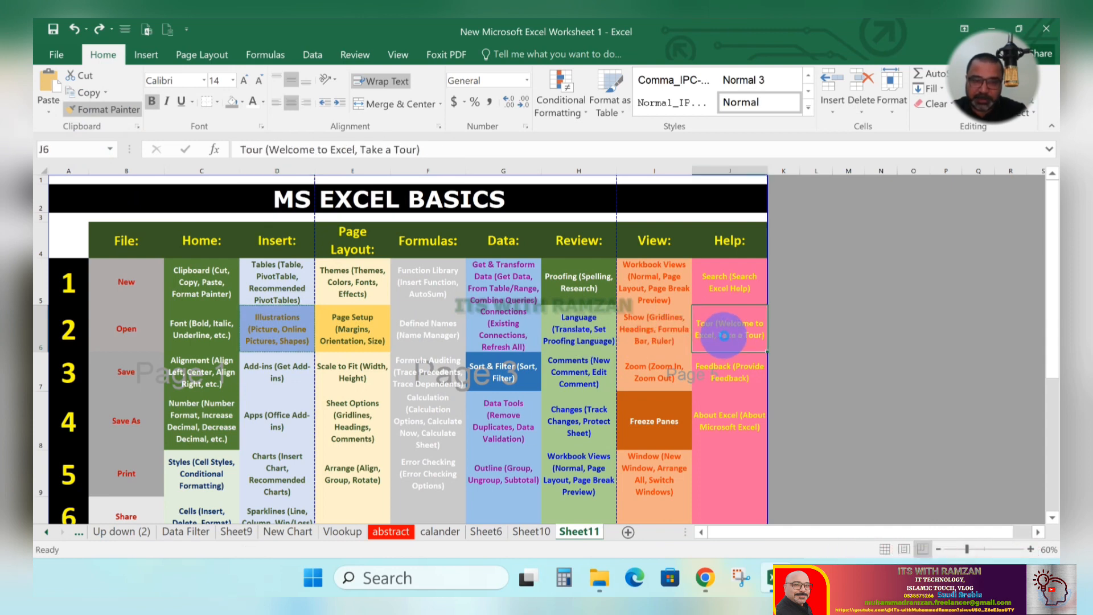
left_click(277, 324)
left_click(738, 345)
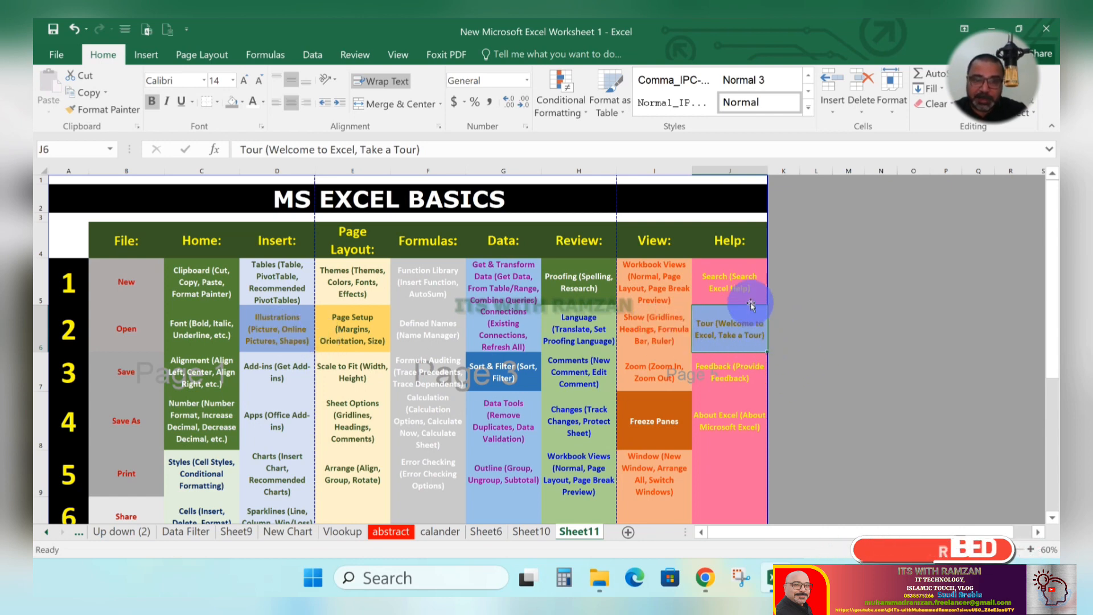
left_click(845, 398)
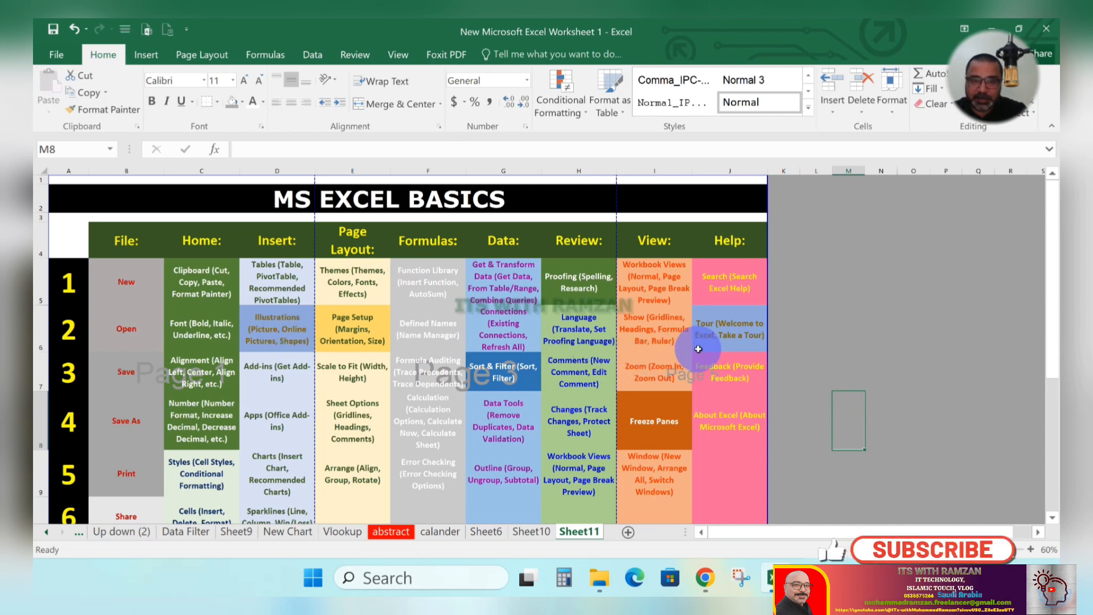
Step: Undo the format painting on the Tour cell J6, redo it, and undo it again
key("ctrl+z")
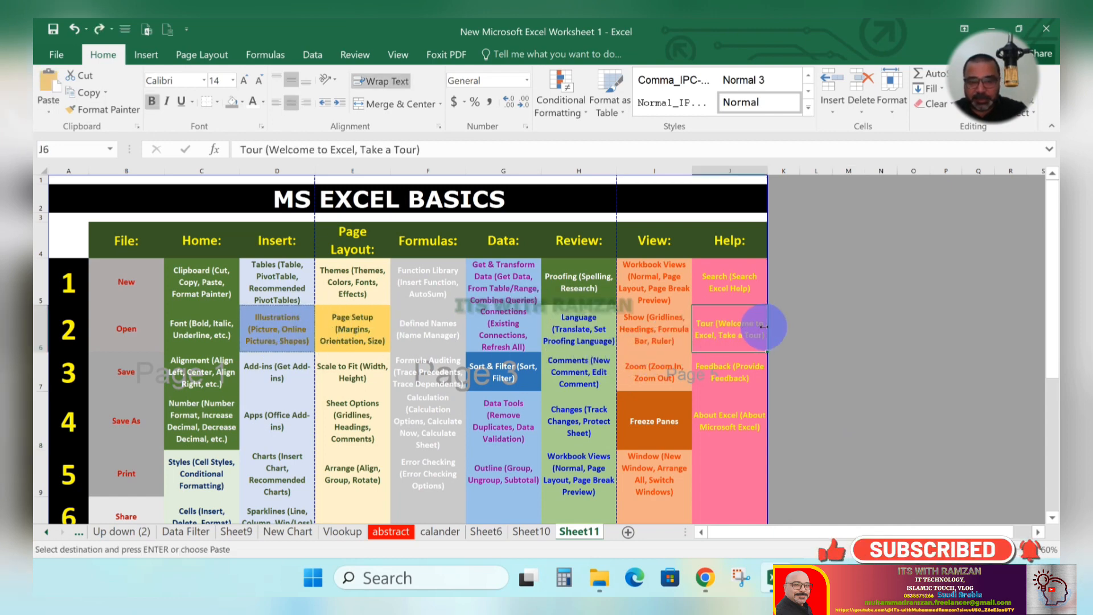
left_click(74, 29)
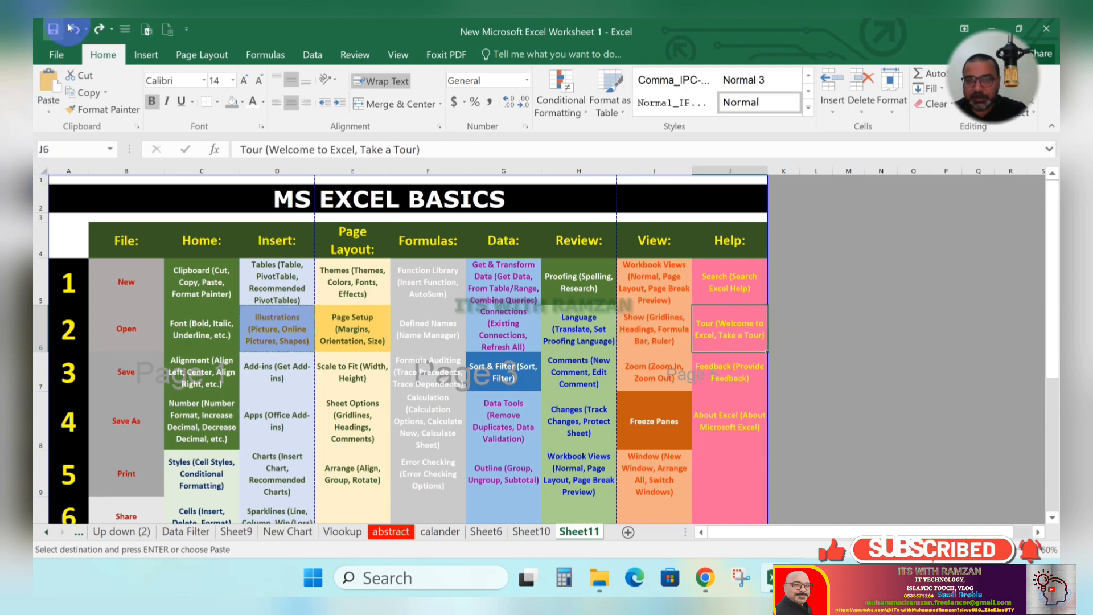
left_click(97, 30)
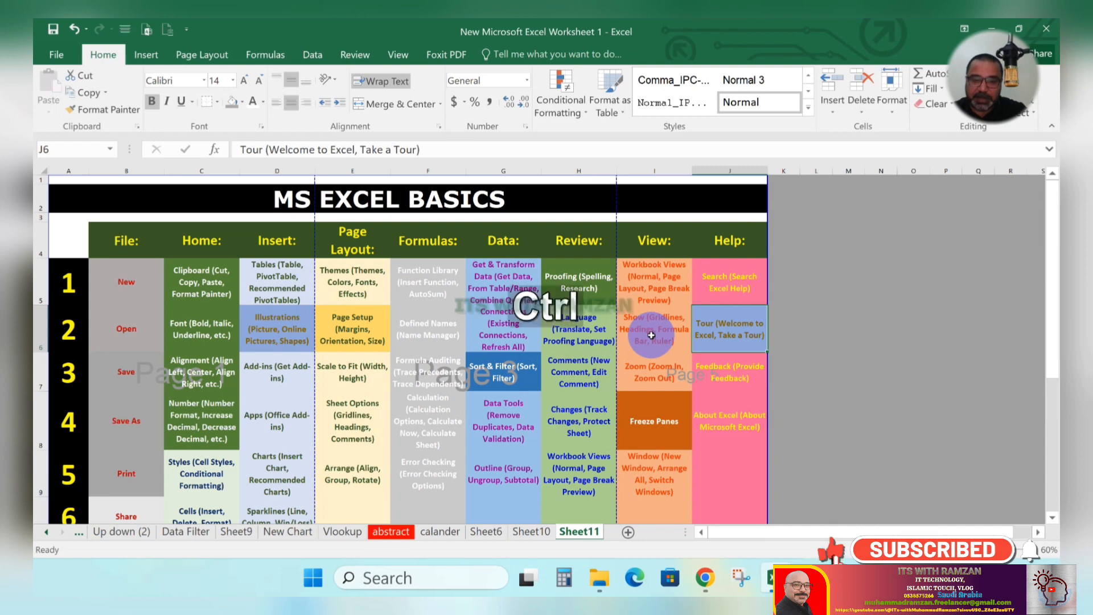
key("ctrl+z")
key("ctrl+c")
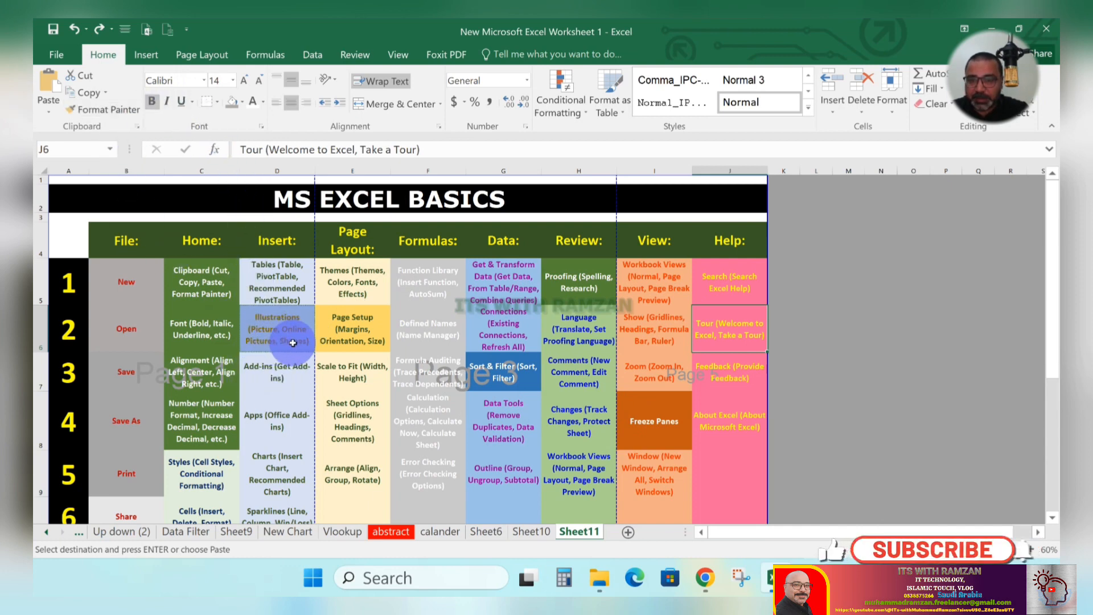
Step: Widen column M to roughly three times its width and enter "A" in cell M6
left_click(218, 334)
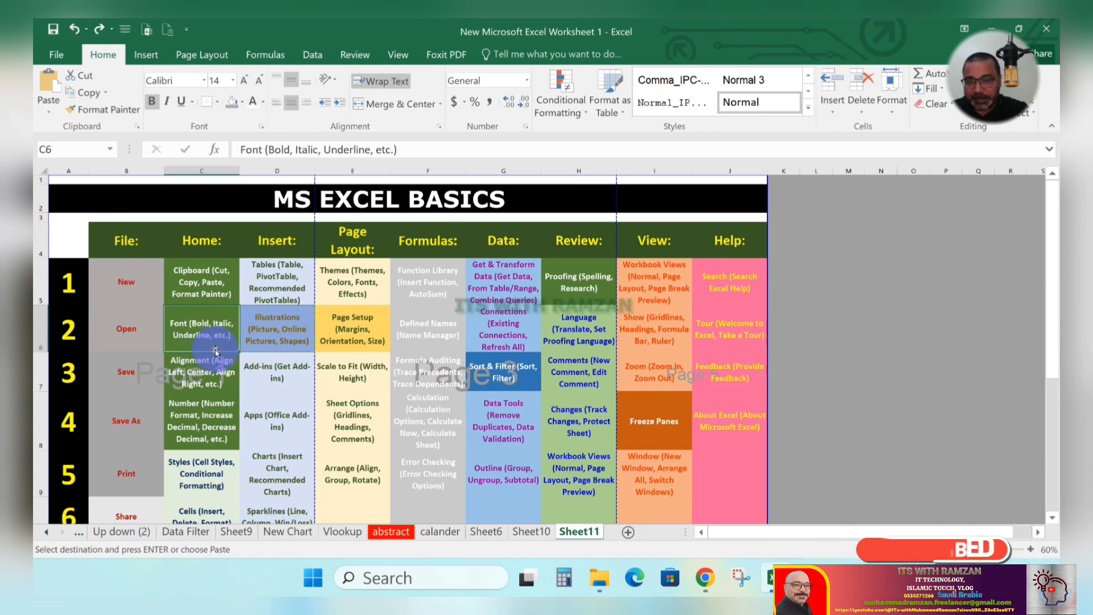
left_click(848, 335)
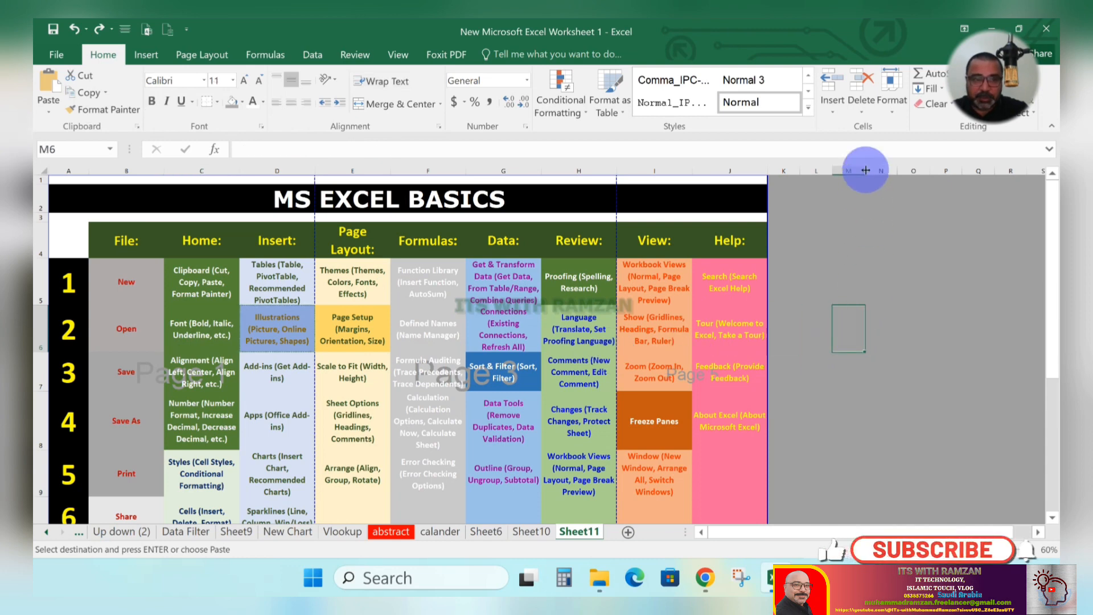
left_click_drag(865, 170, 952, 171)
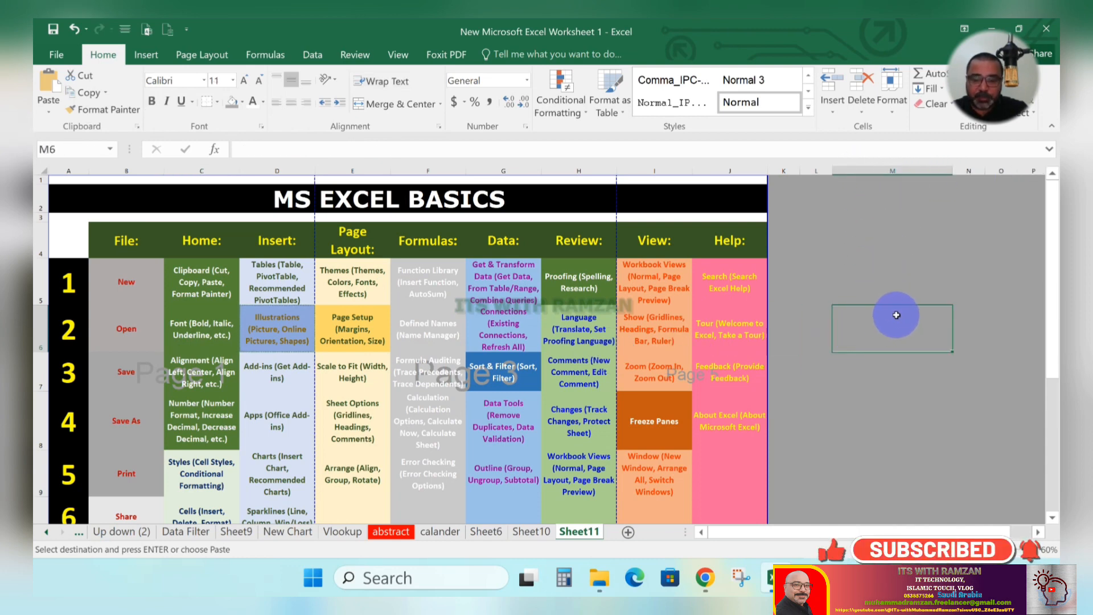
type("A")
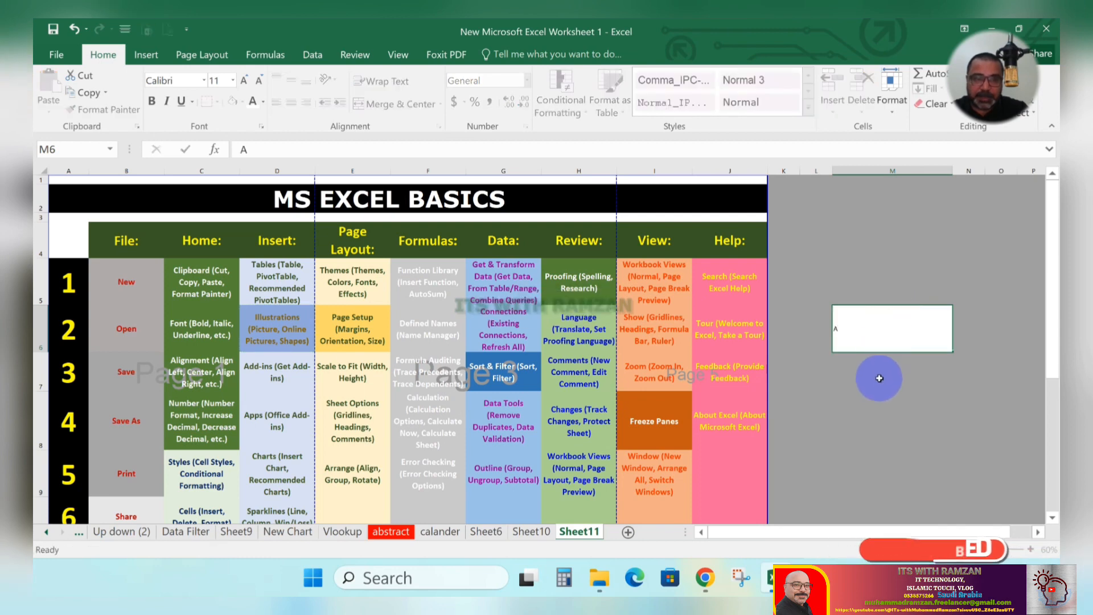
key("ctrl+Return")
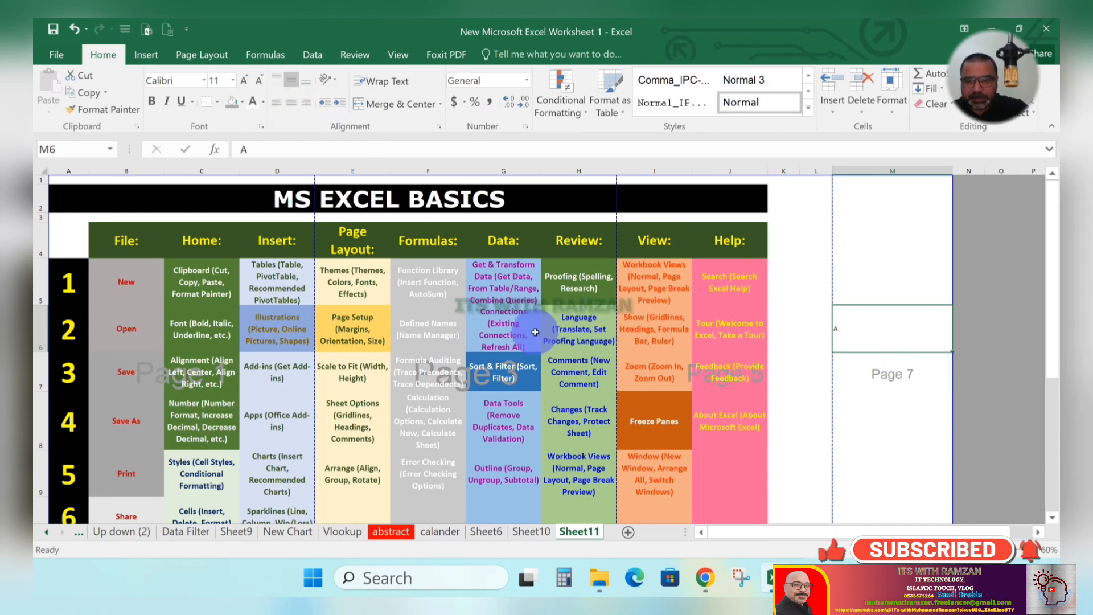
Step: Set the letter A in cell M6 to font size 48 and make it bold
left_click(223, 330)
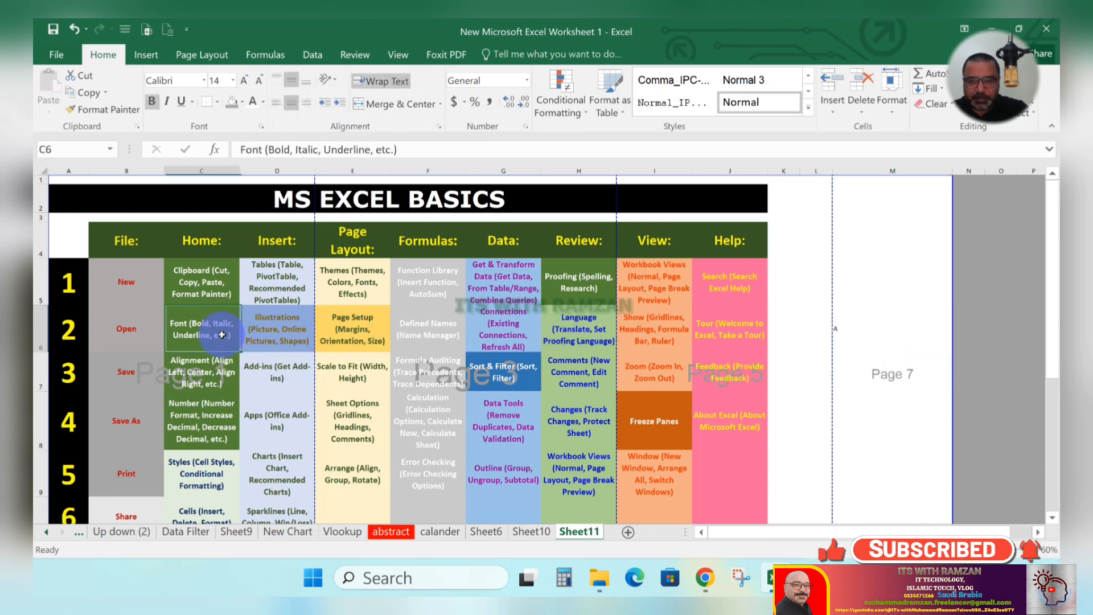
left_click(842, 325)
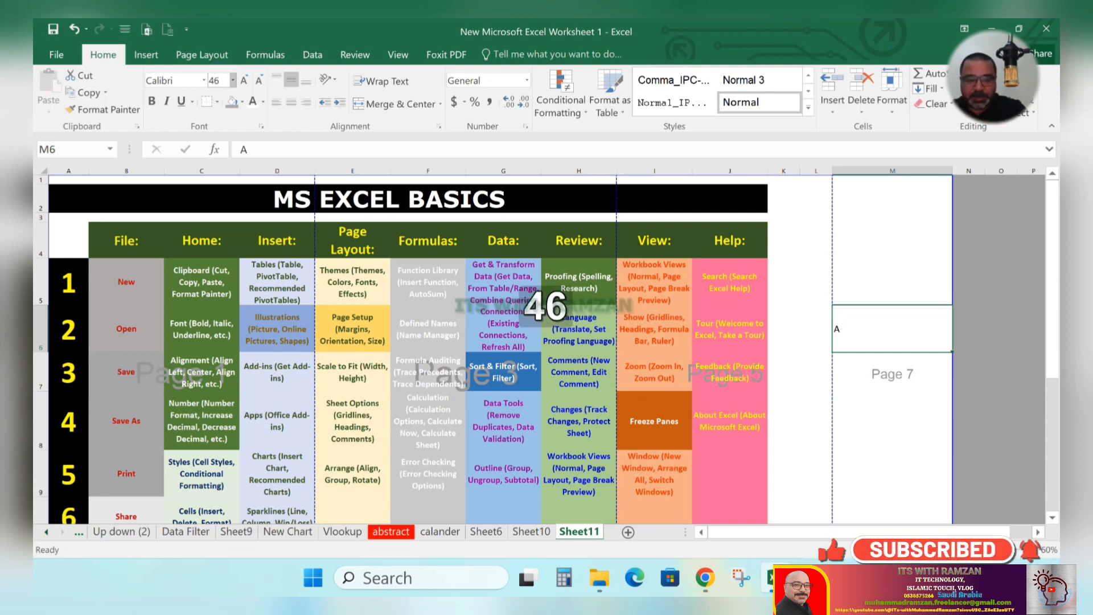
key("BackSpace")
type("8")
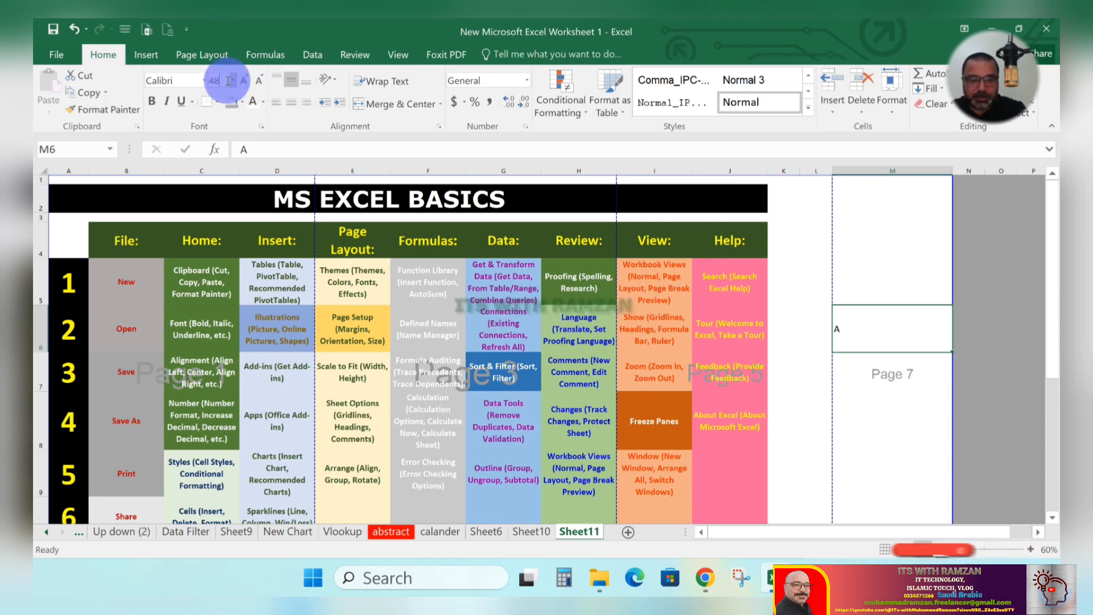
key("Return")
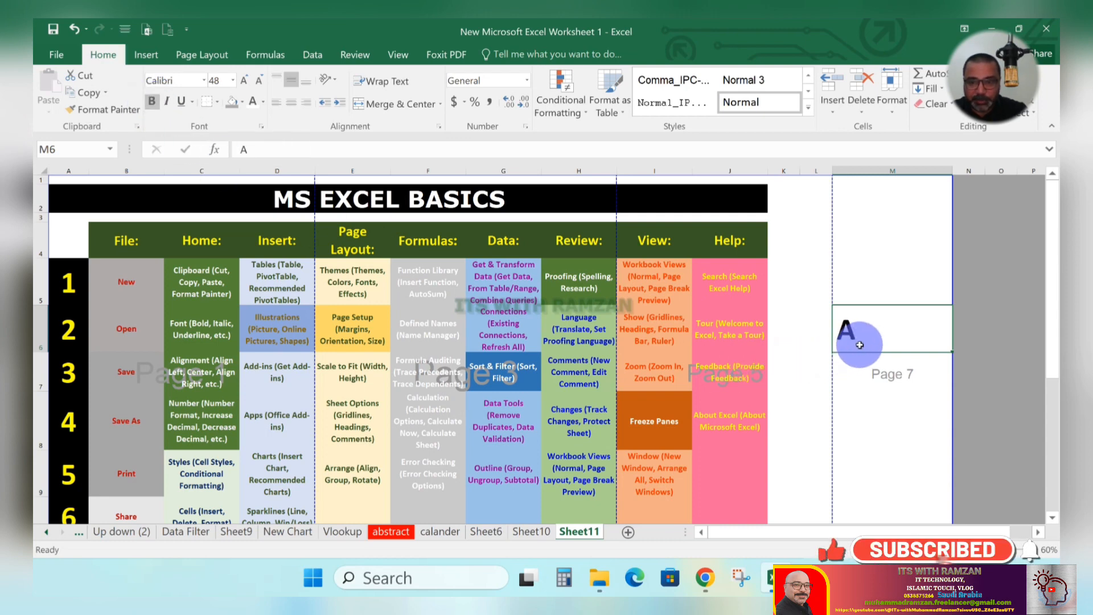
Step: Apply italic and underline to the letter A in cell M6
left_click(218, 331)
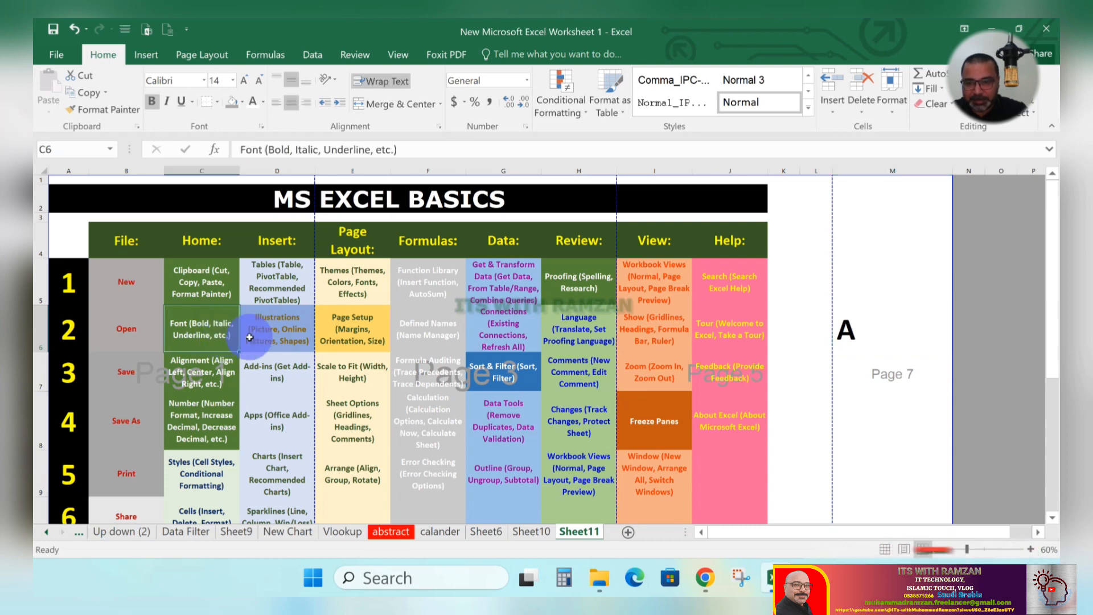
left_click(871, 336)
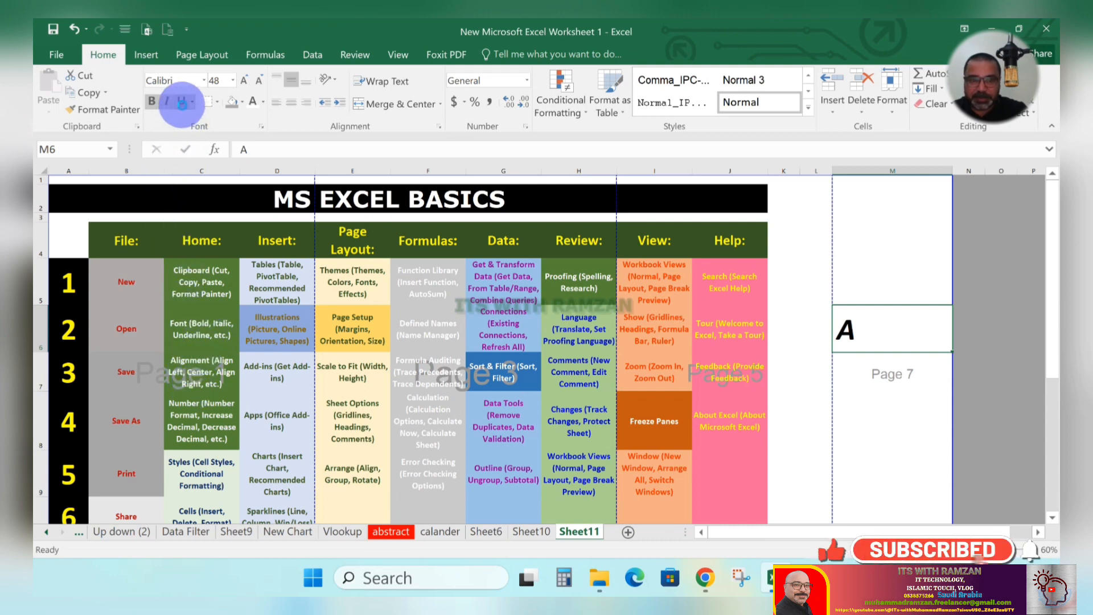
left_click(181, 102)
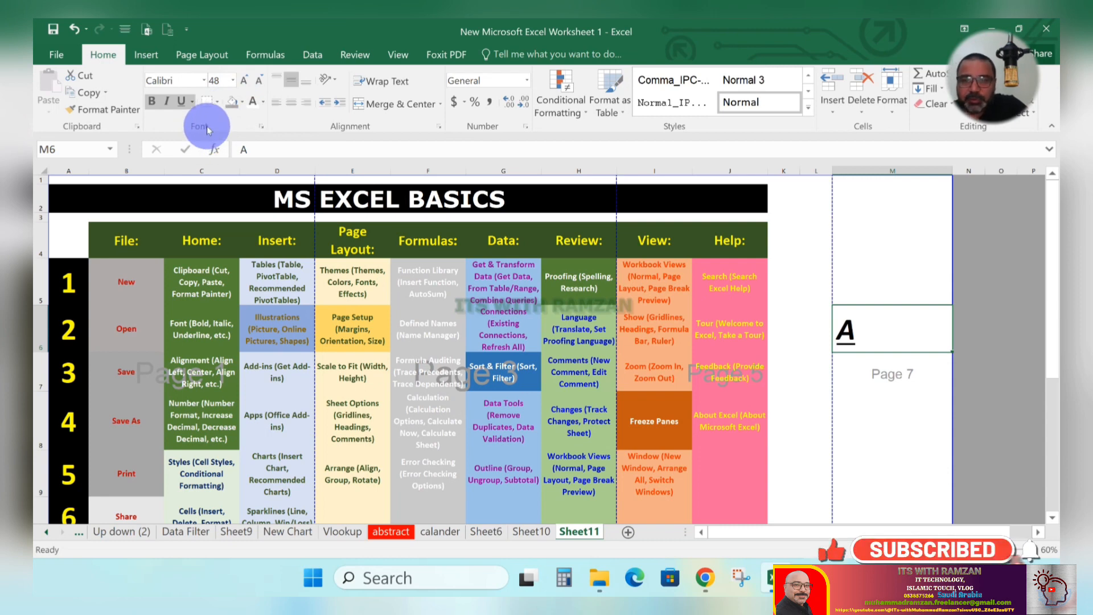
Step: Fill cell M6 with light gold and set its font colour to blue
left_click(243, 105)
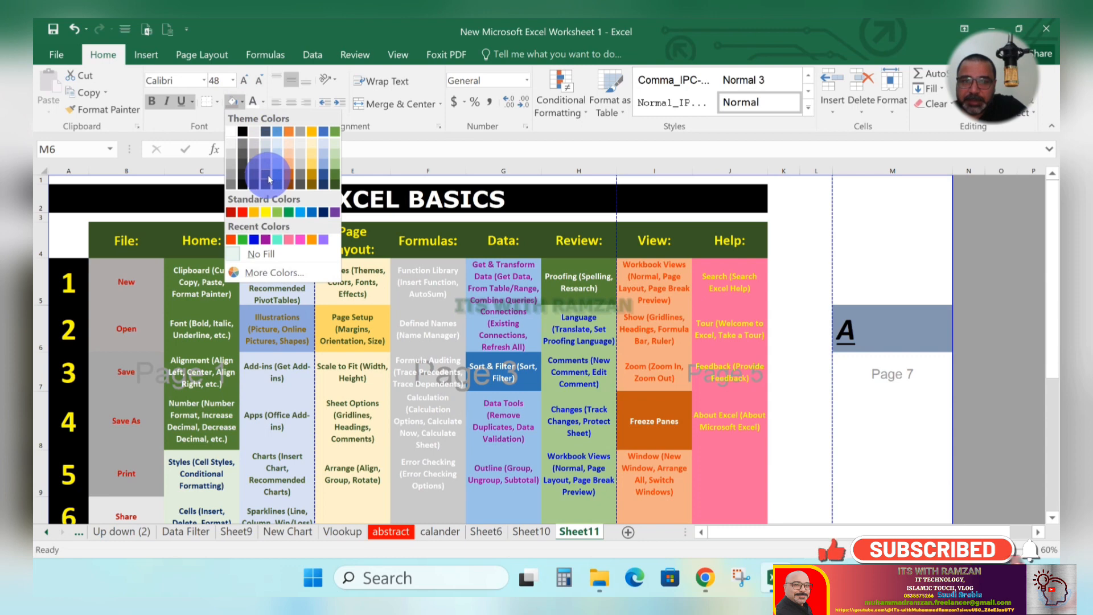
left_click(311, 168)
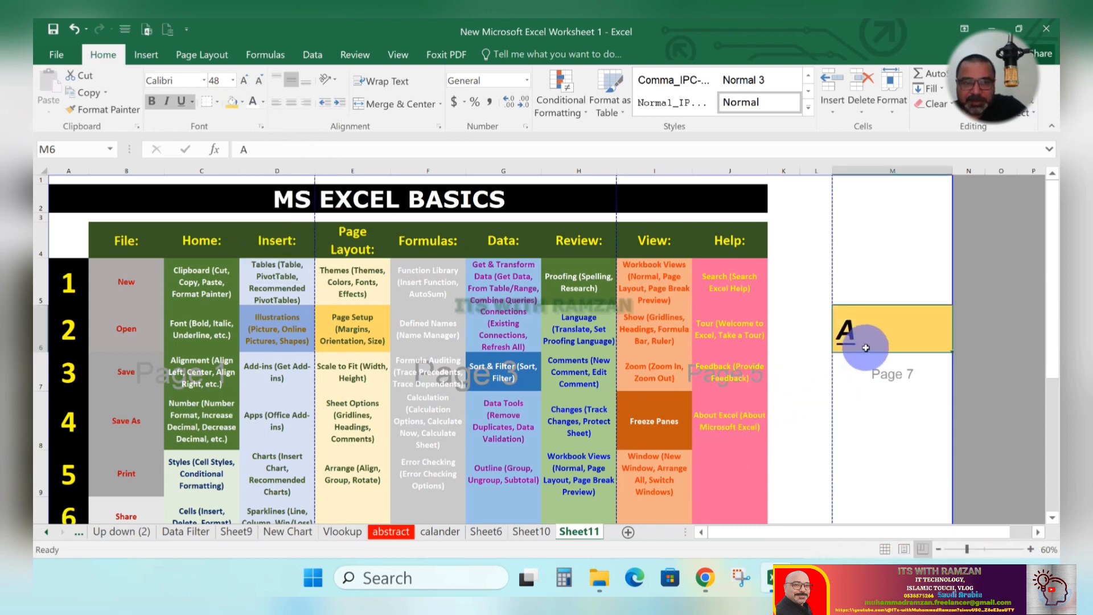
left_click(263, 103)
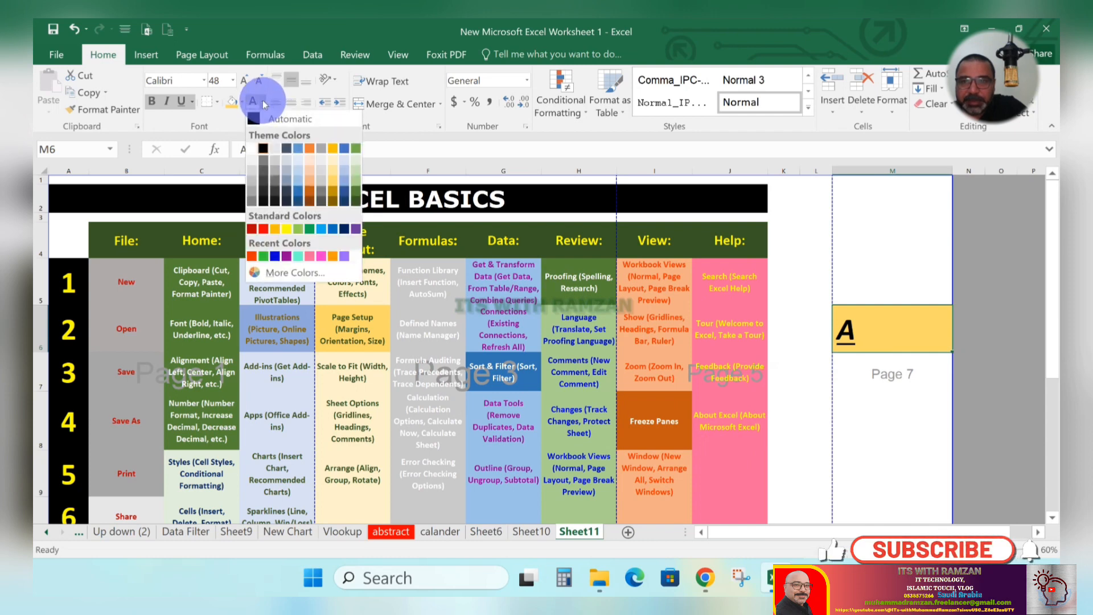
left_click(276, 256)
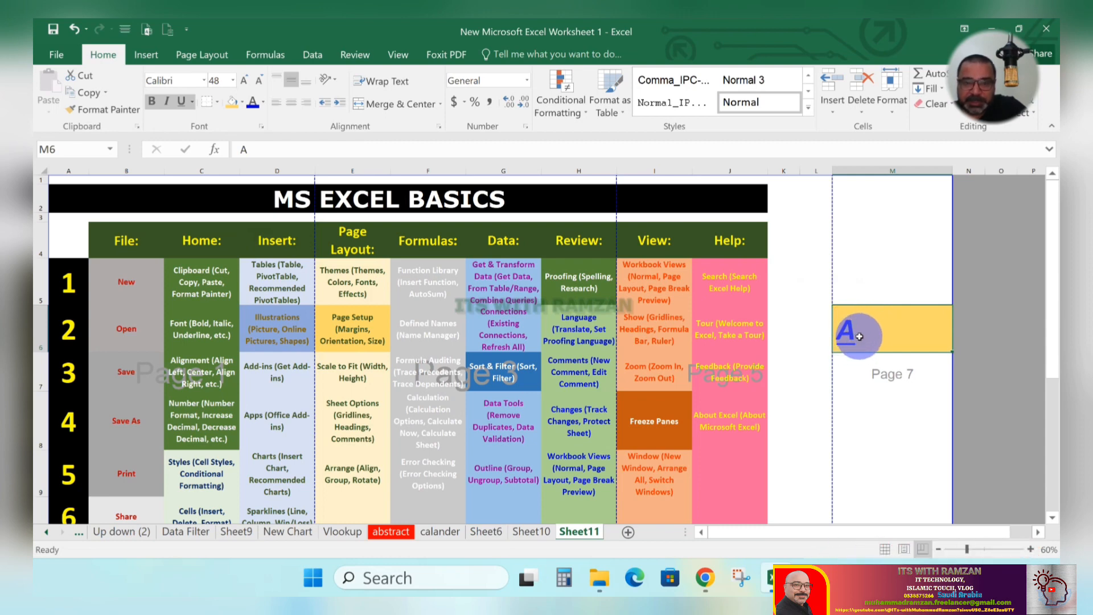
Step: Point out the Font and Alignment entries in the Home column, ending on cell M6
left_click(210, 335)
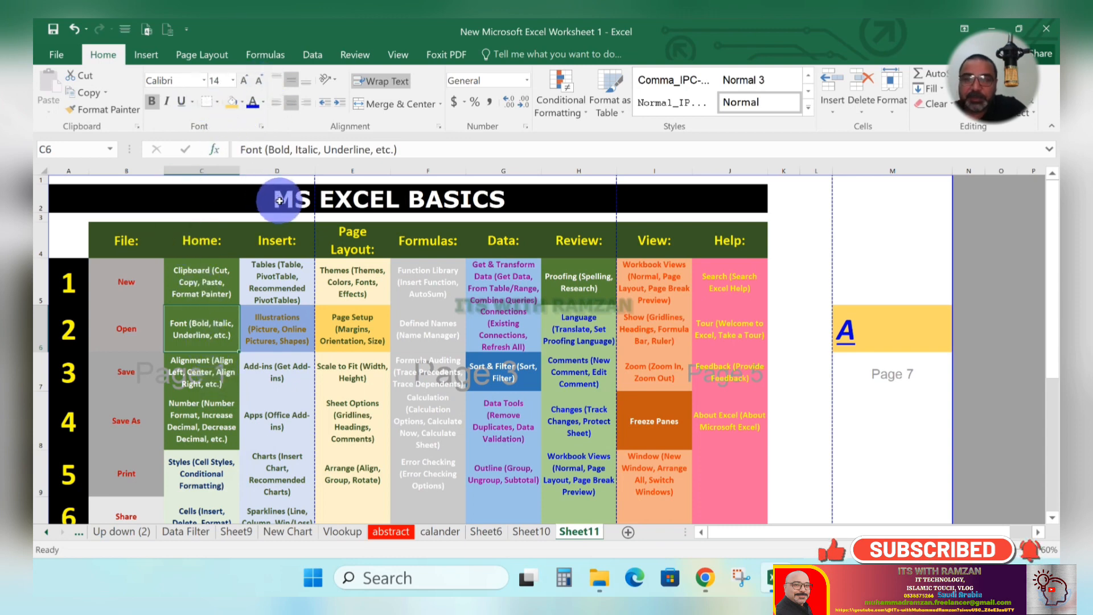
left_click(206, 370)
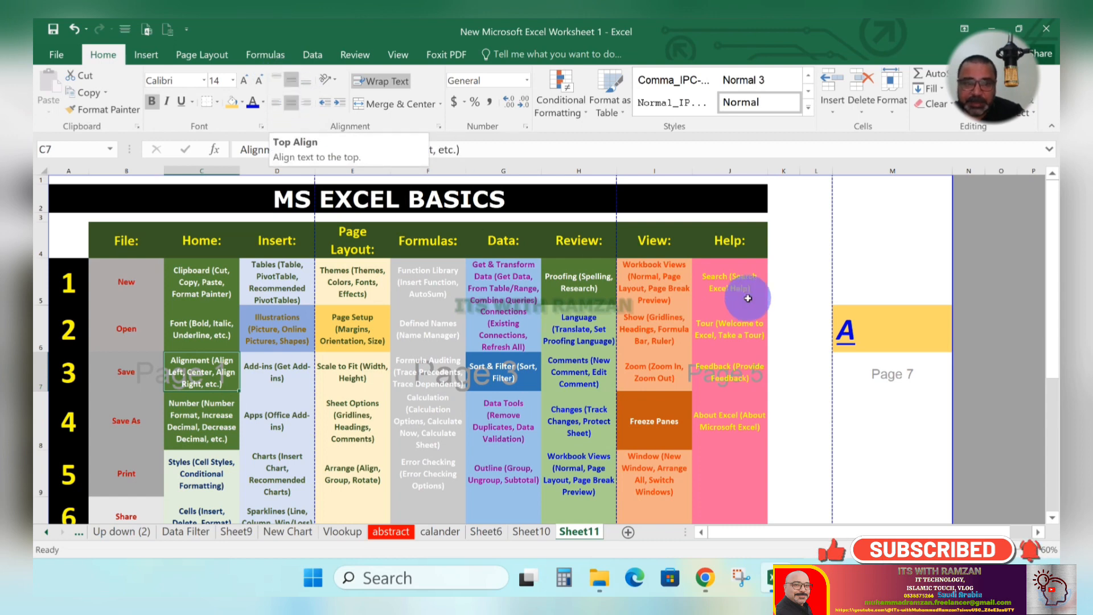
left_click(868, 319)
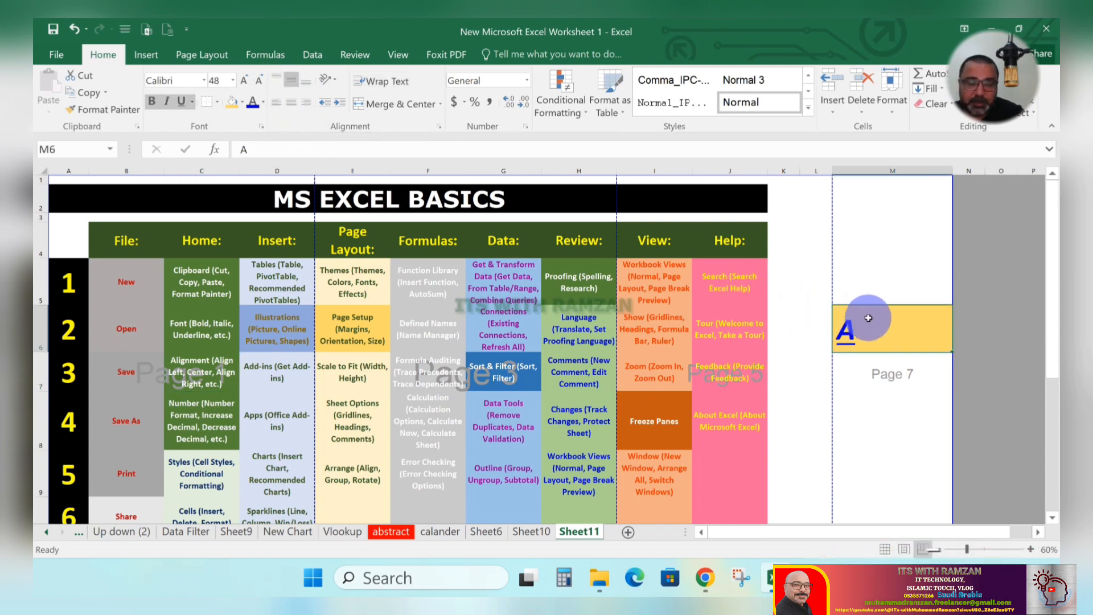
Step: Make row 6 taller and try top and middle vertical alignment on cell M6, ending on top alignment
left_click(278, 78)
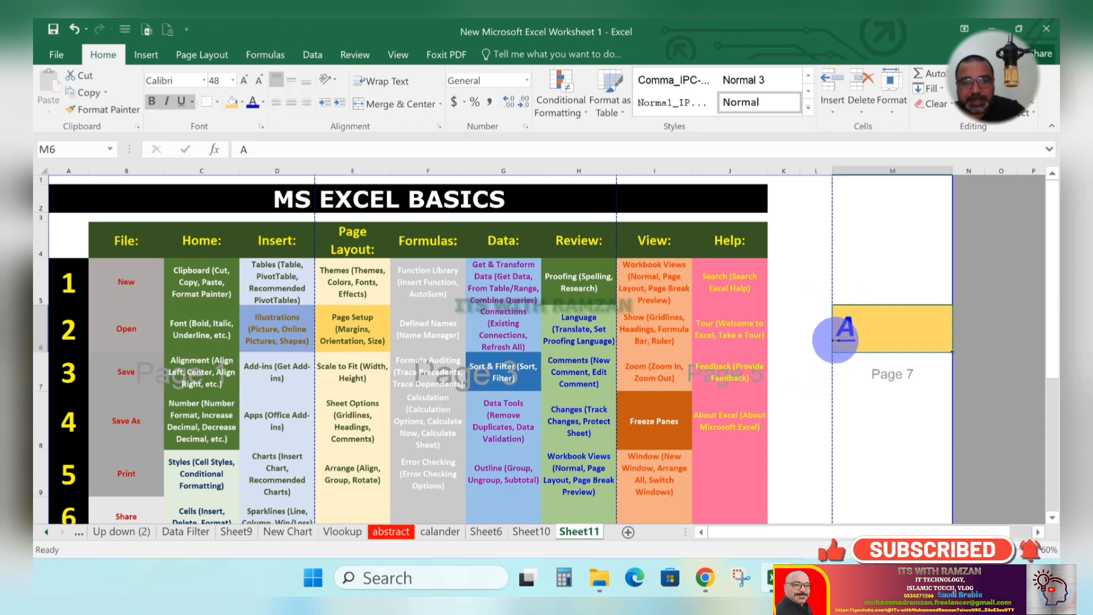
left_click_drag(45, 351, 102, 389)
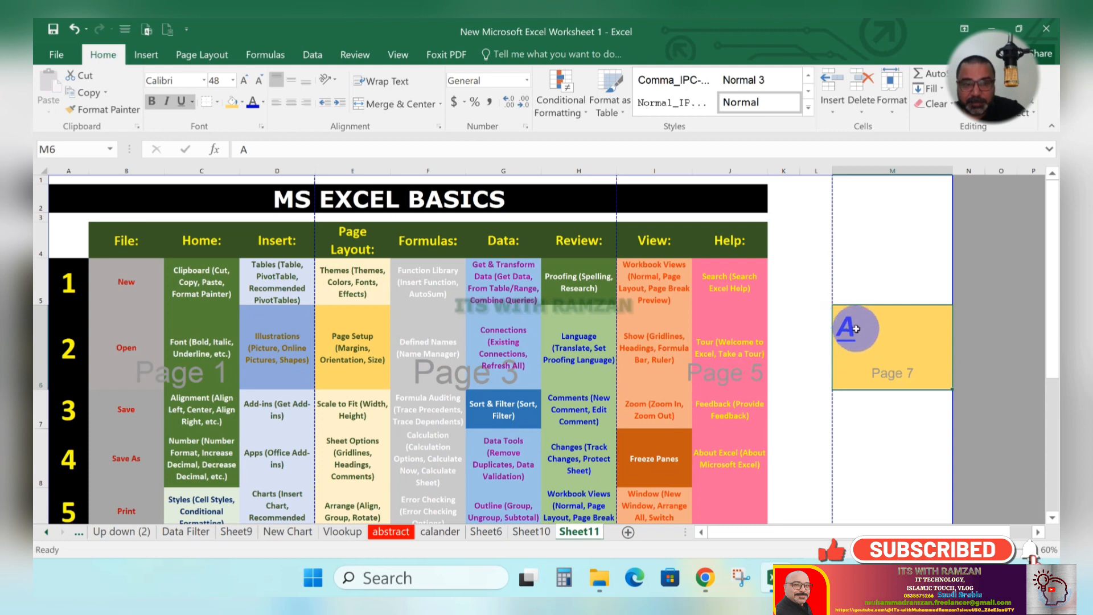
left_click(295, 81)
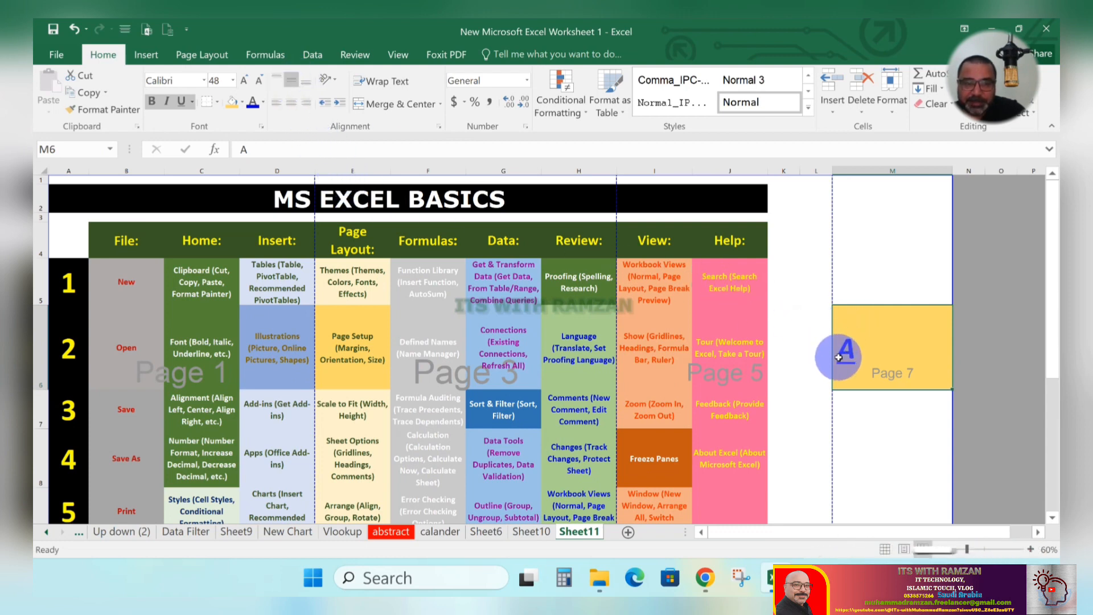
left_click(278, 81)
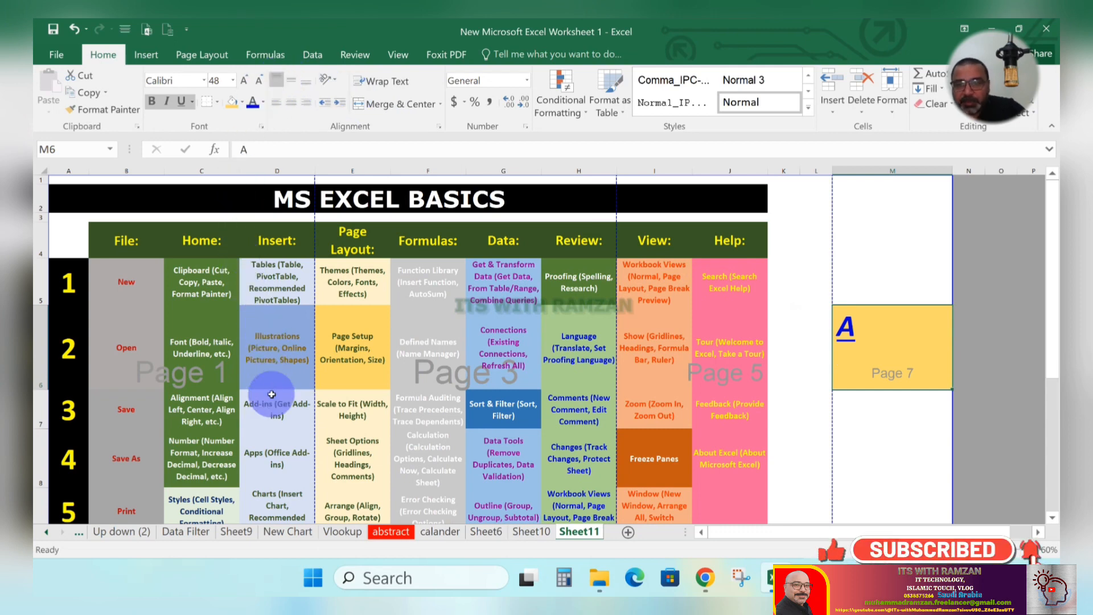
Step: Return from the Alignment entry to cell M6, bottom-align its letter A, and centre it horizontally and vertically
left_click(219, 411)
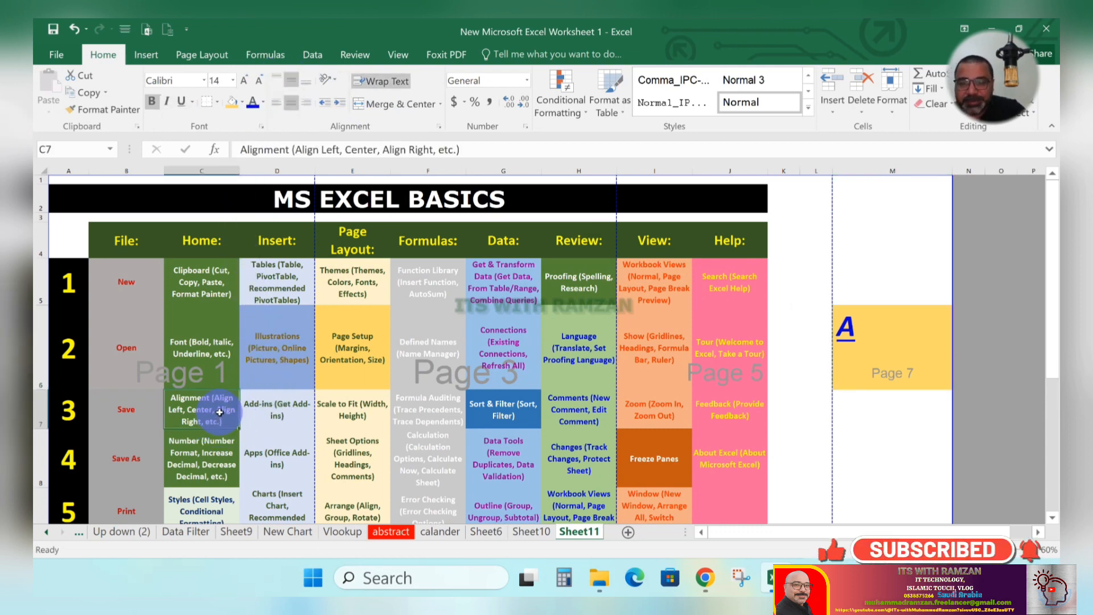
left_click(846, 359)
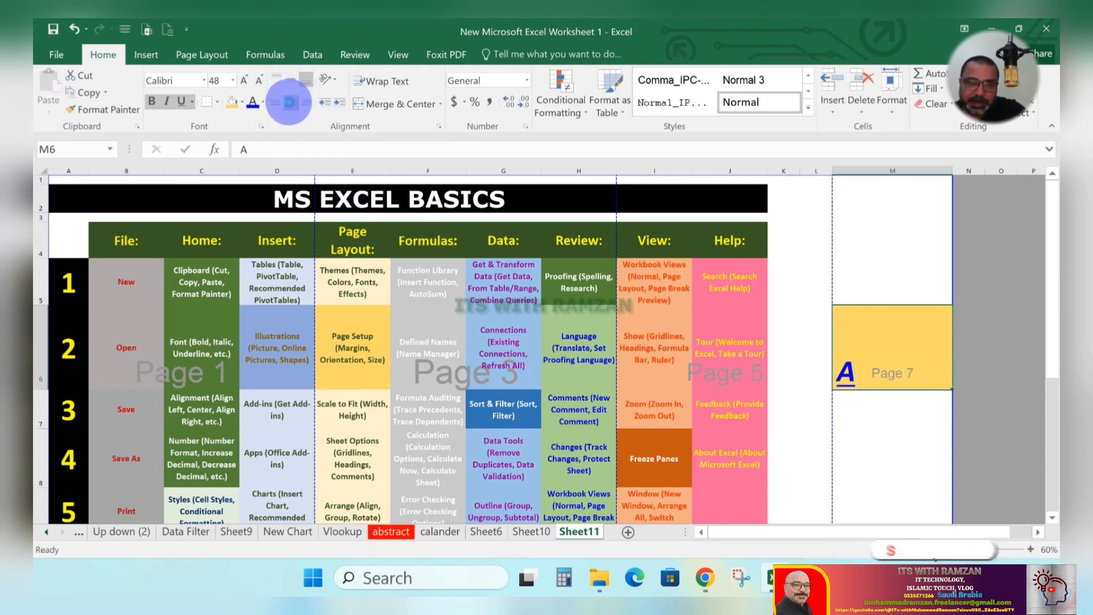
left_click(289, 103)
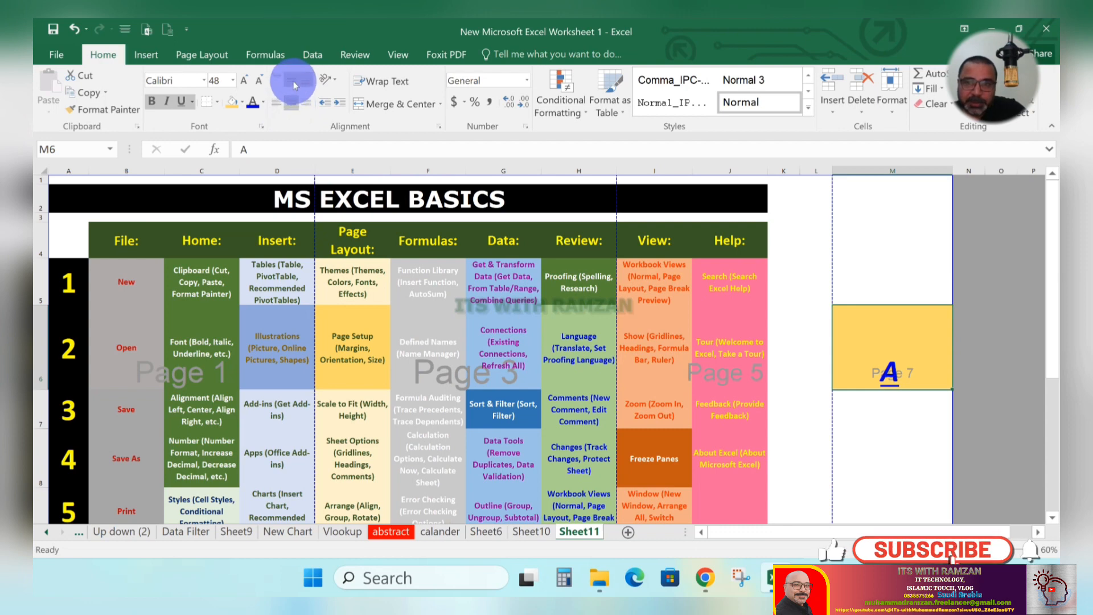
left_click(292, 81)
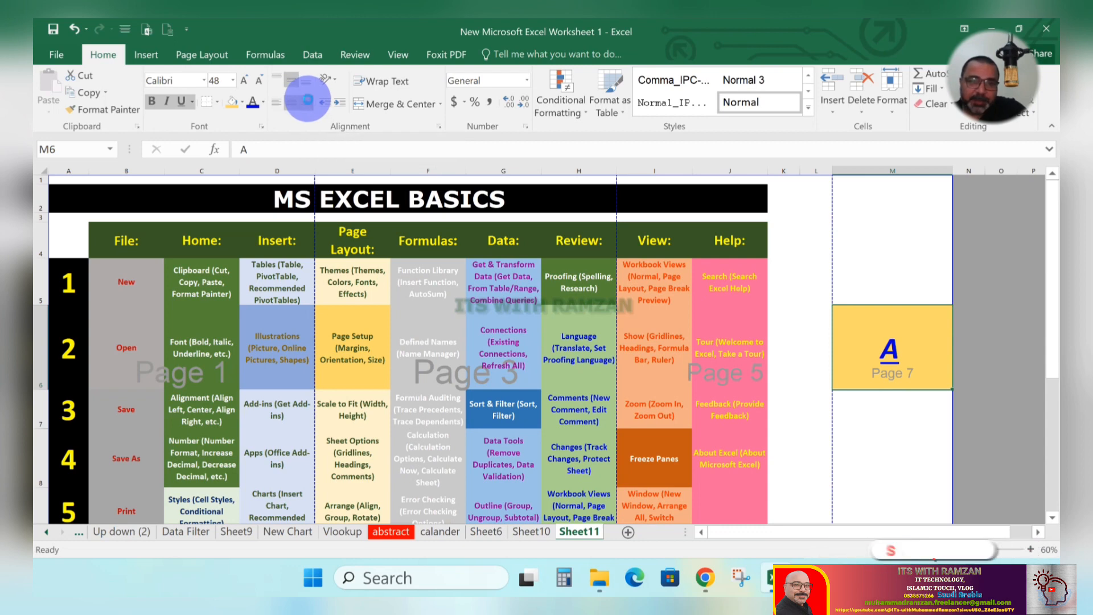
Step: Align the letter A in cell M6 to the right, first at the bottom of the cell and finally at the top
left_click(308, 102)
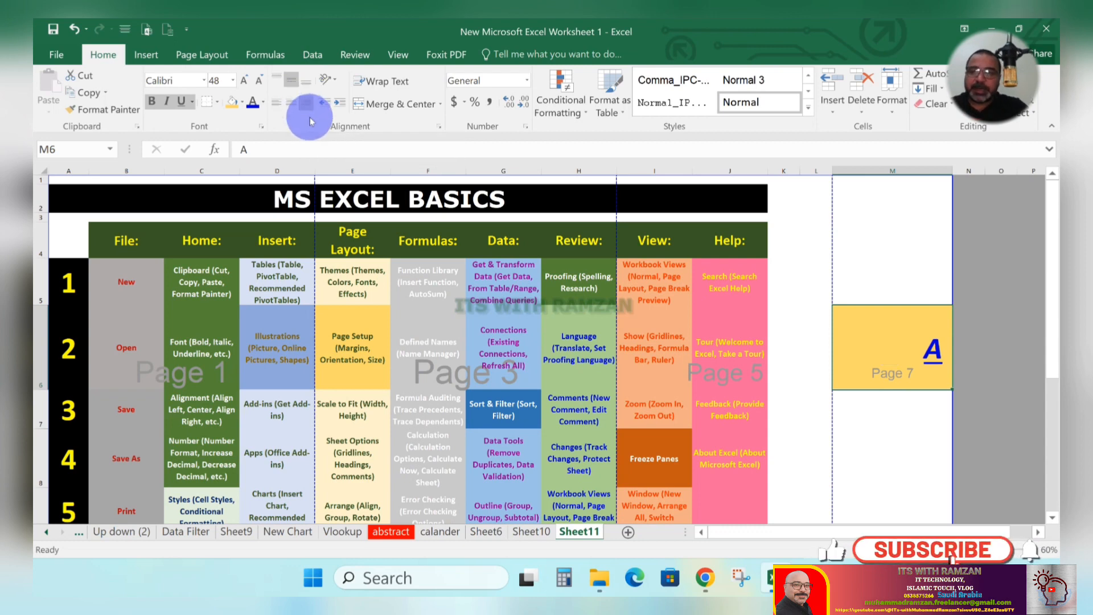
left_click(306, 84)
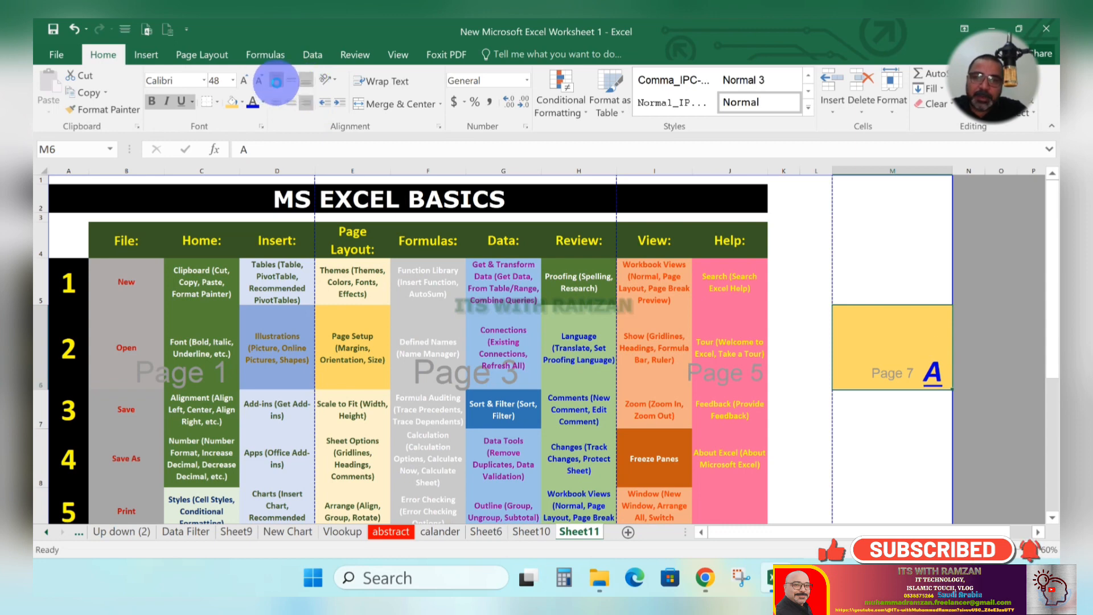
left_click(275, 83)
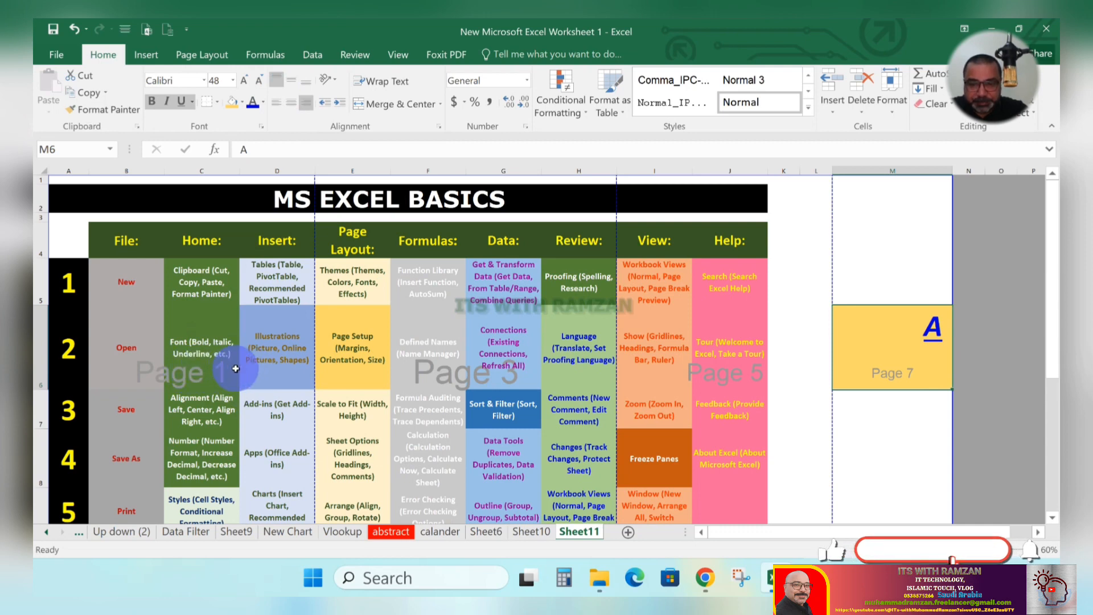
Step: Point out the Alignment entry in the Home column and set cell M6 to horizontal centre and vertical middle alignment
left_click(202, 410)
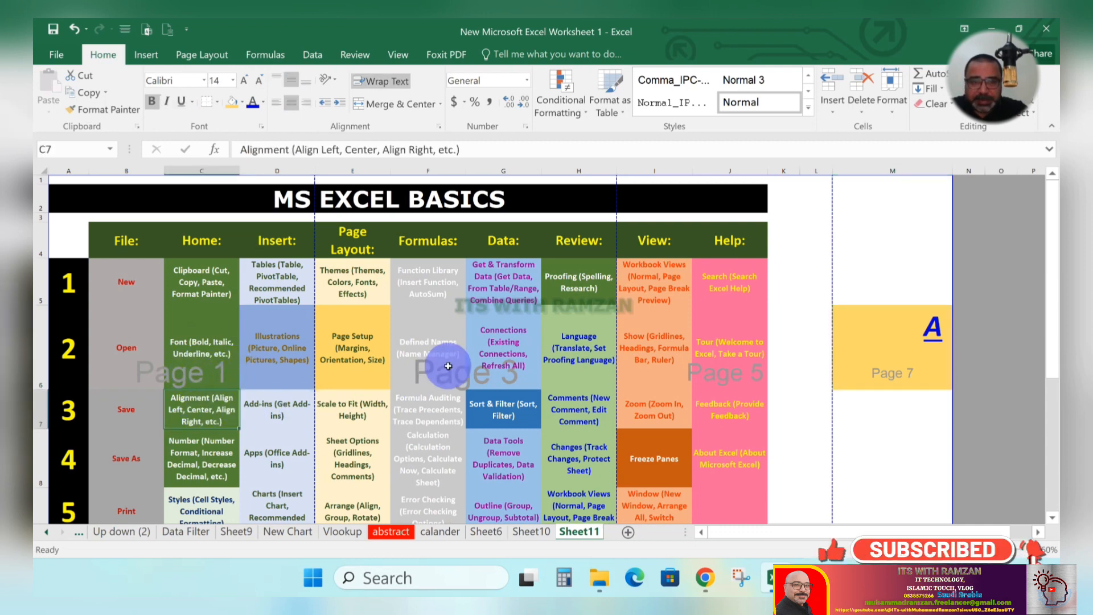
left_click(891, 336)
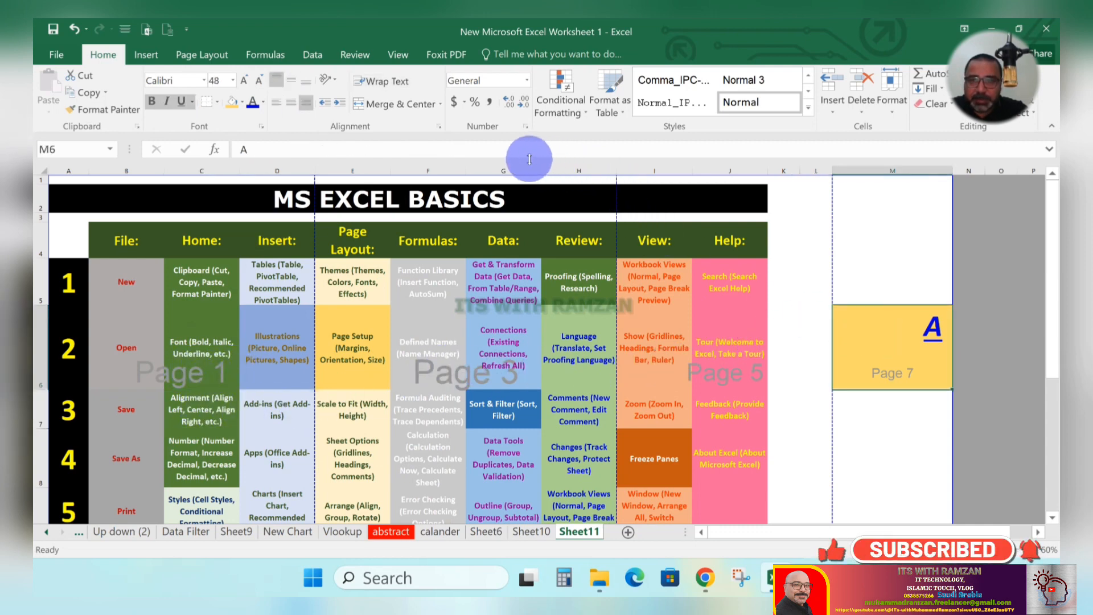
left_click(293, 106)
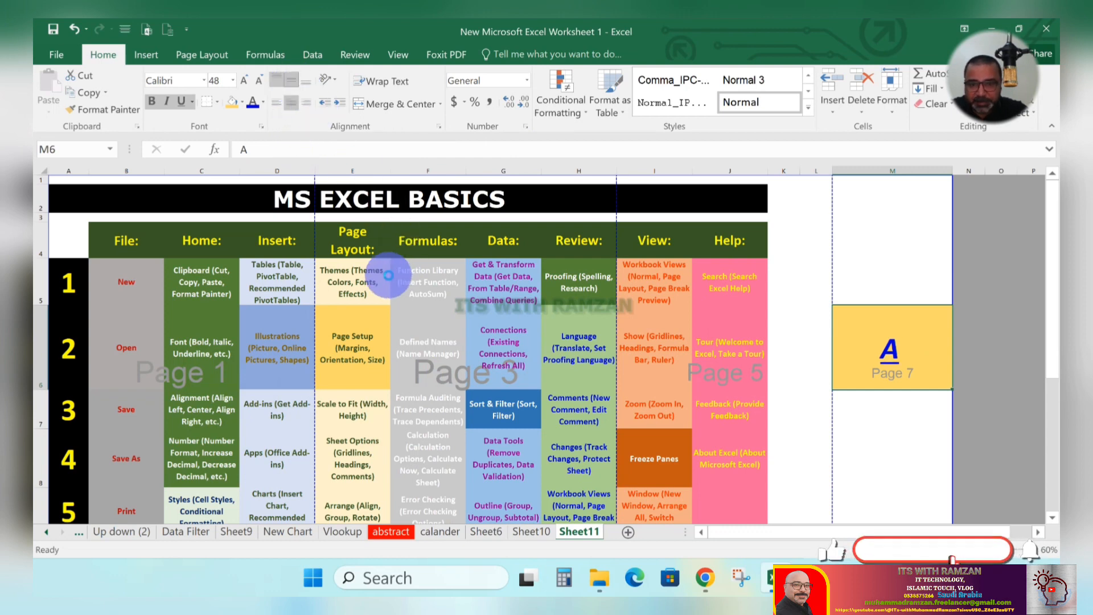
Step: Point out the Add-ins and Apps entries in the Insert column and the Alignment and Number entries in the Home column
scroll(338, 279, "down", 1)
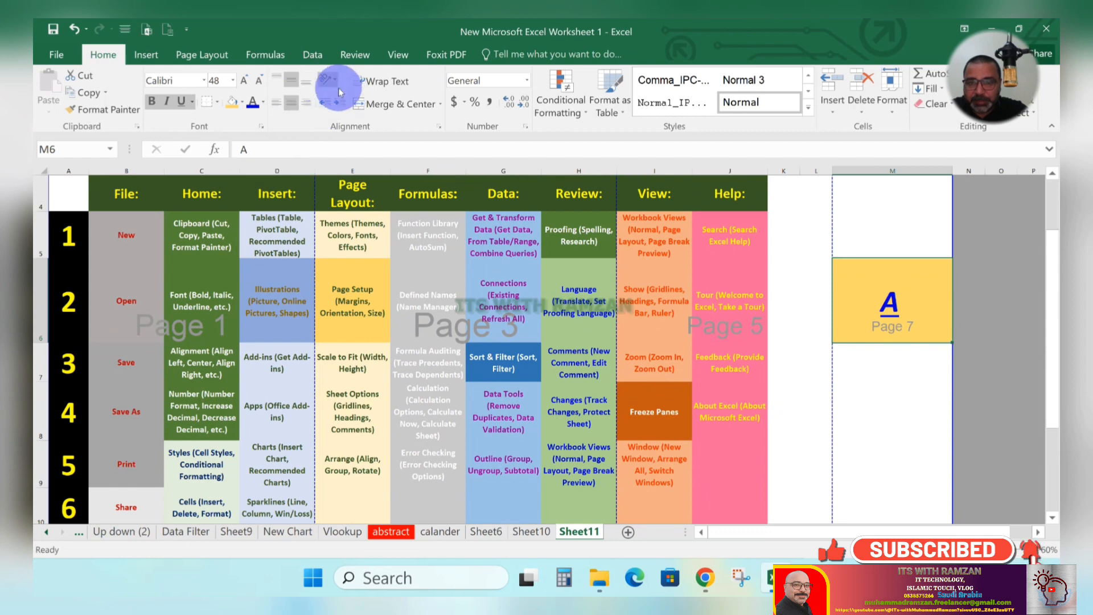
left_click(294, 371)
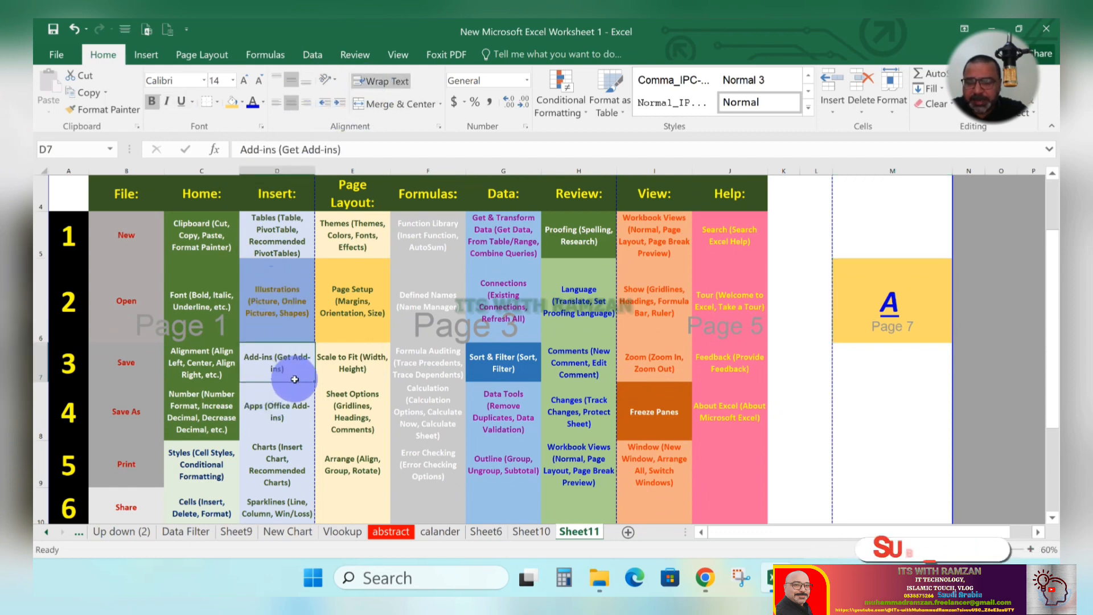
left_click(288, 428)
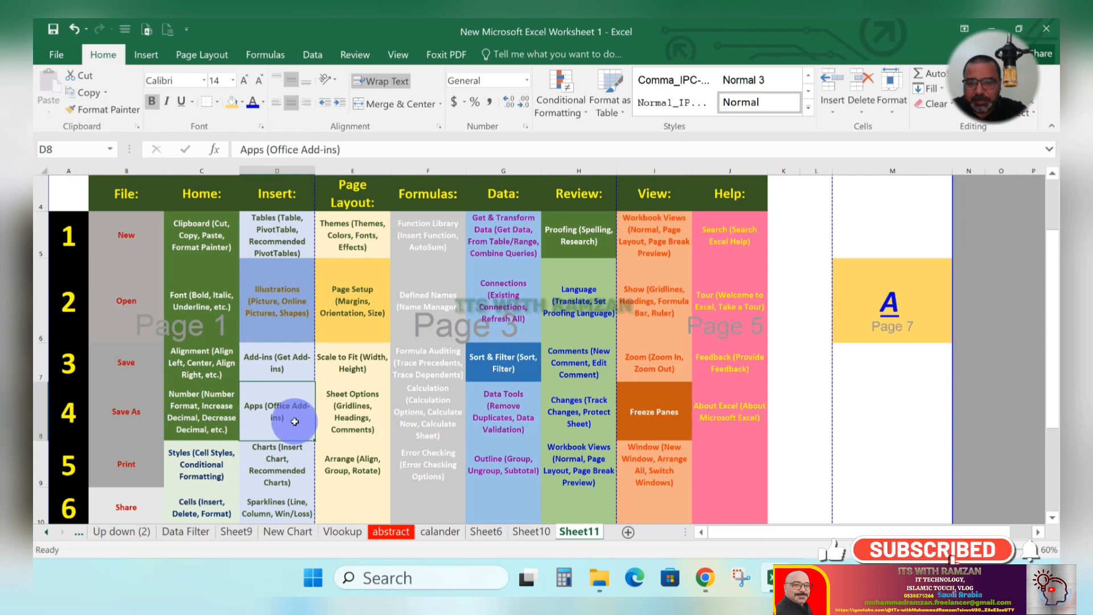
scroll(294, 421, "down", 1)
scroll(294, 421, "up", 1)
left_click(204, 363)
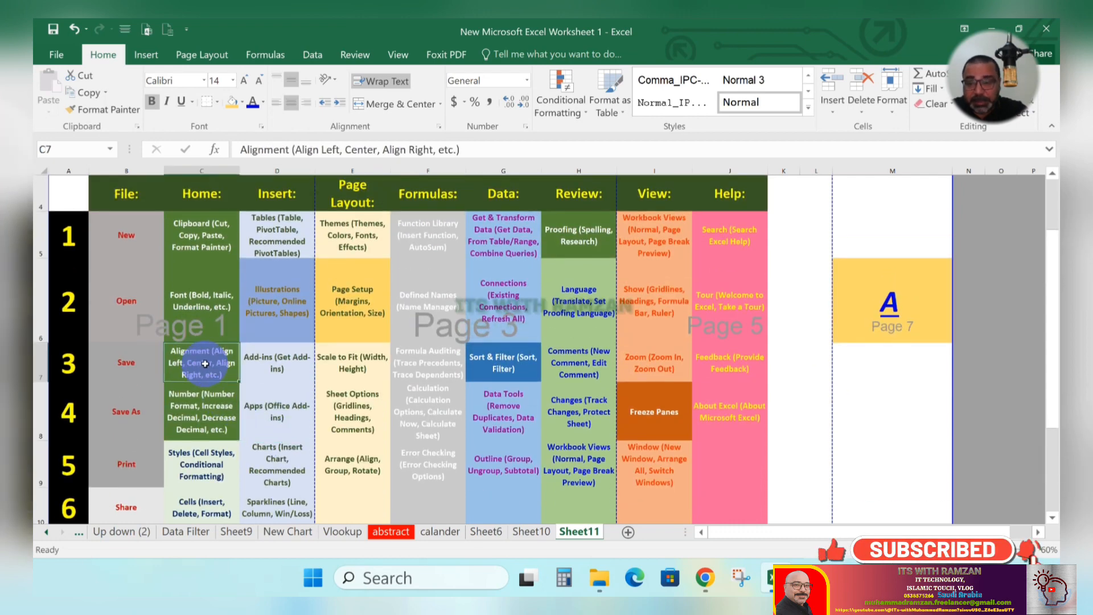
left_click(211, 427)
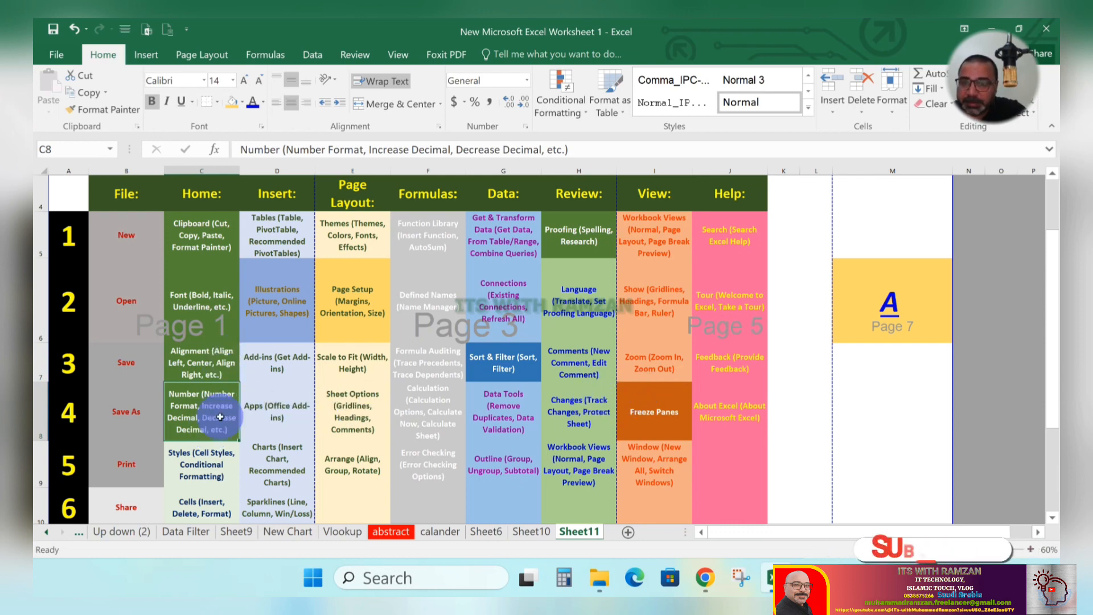
Step: Try replacing the letter in cell M6 with 1 in Percent style, and undo both changes
left_click(900, 316)
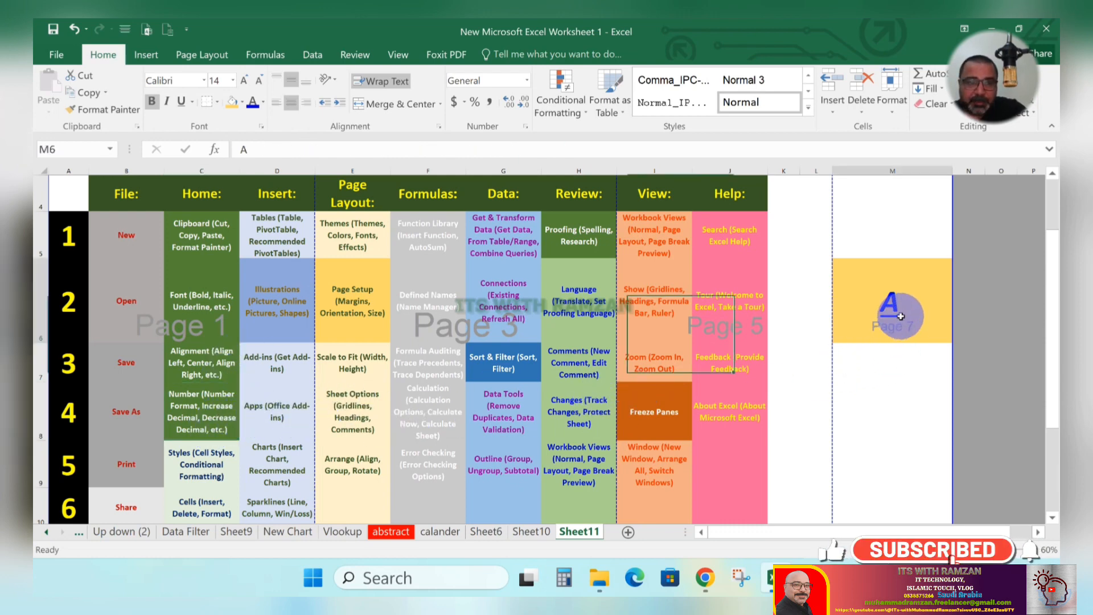
type("1")
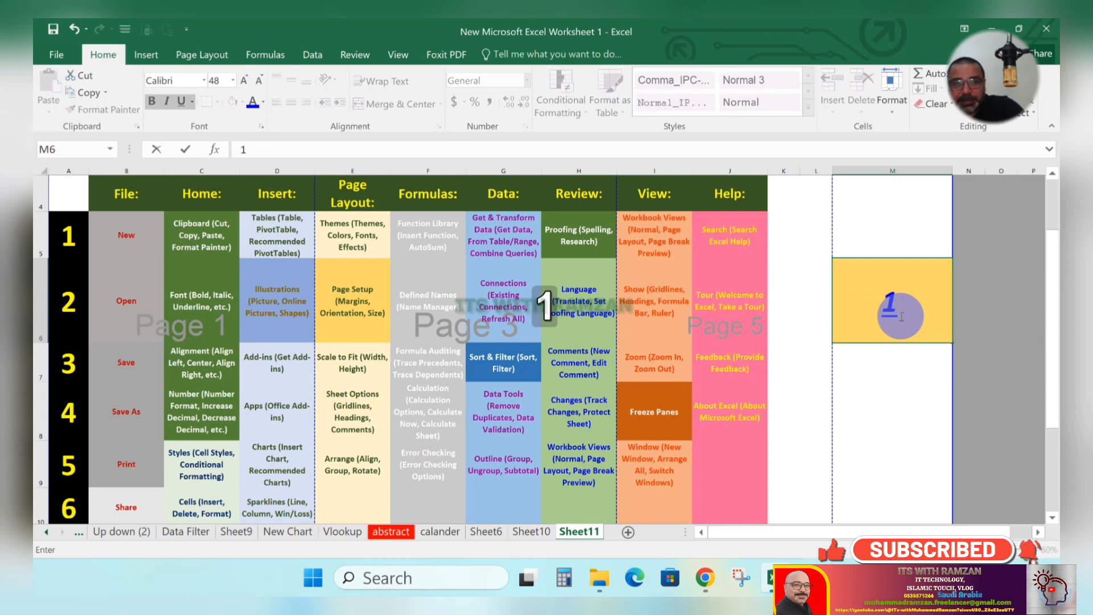
left_click(911, 437)
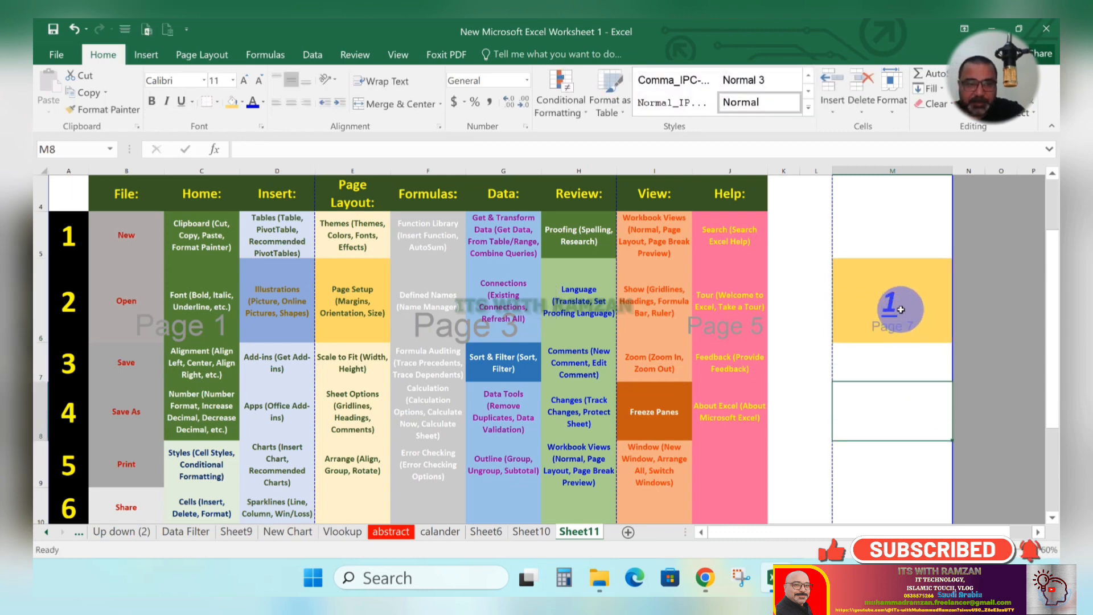
left_click(895, 311)
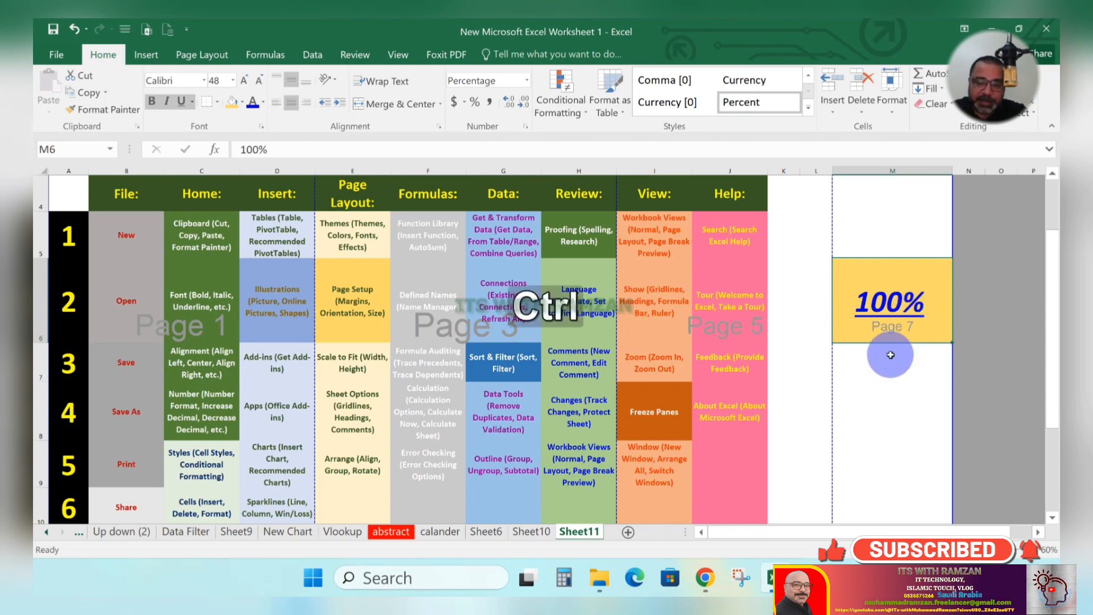
key("ctrl+z")
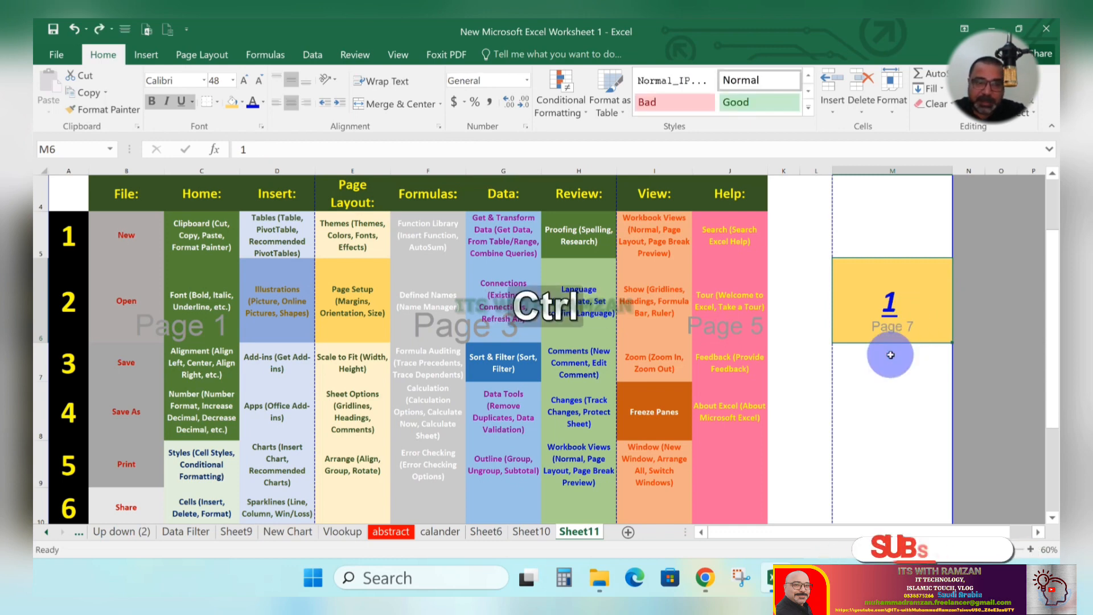
key("ctrl+z")
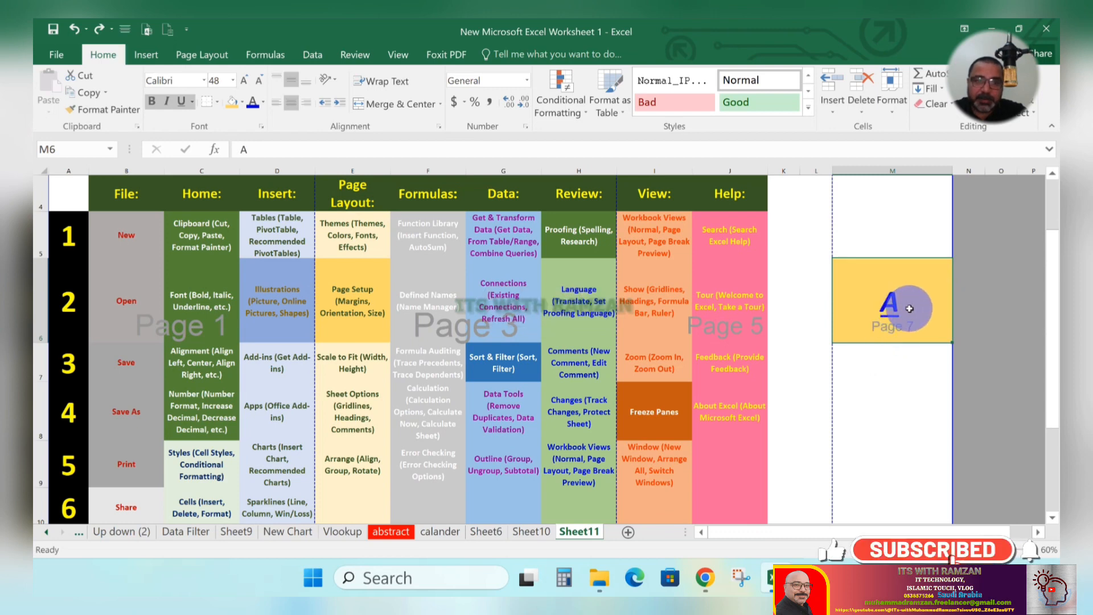
Step: Clear the contents of cell M6, apply the Percent style to it and enter 1%
key("Delete")
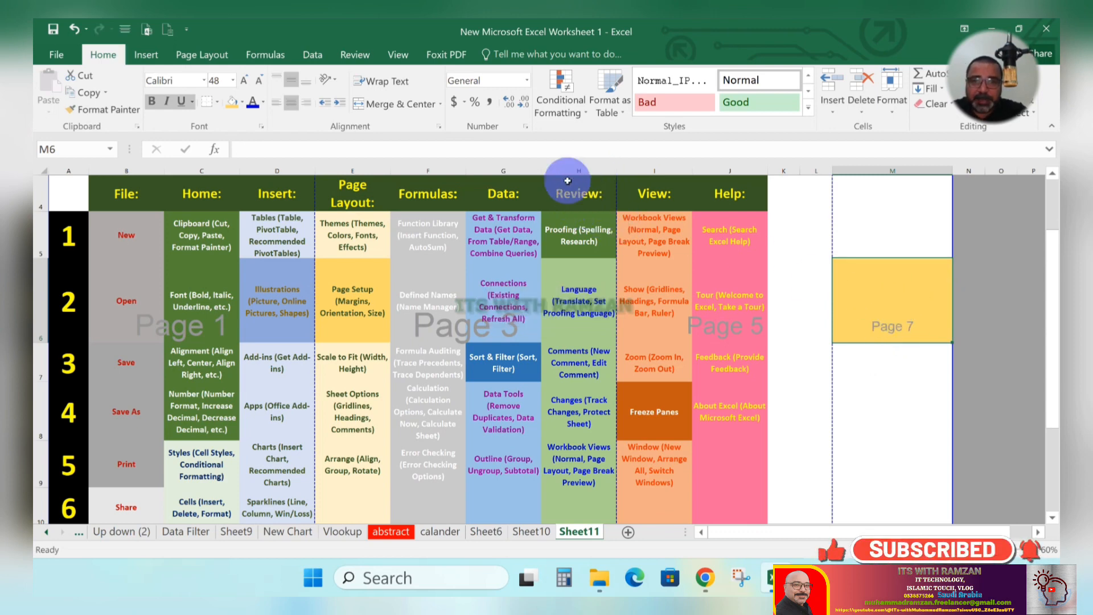
left_click(476, 103)
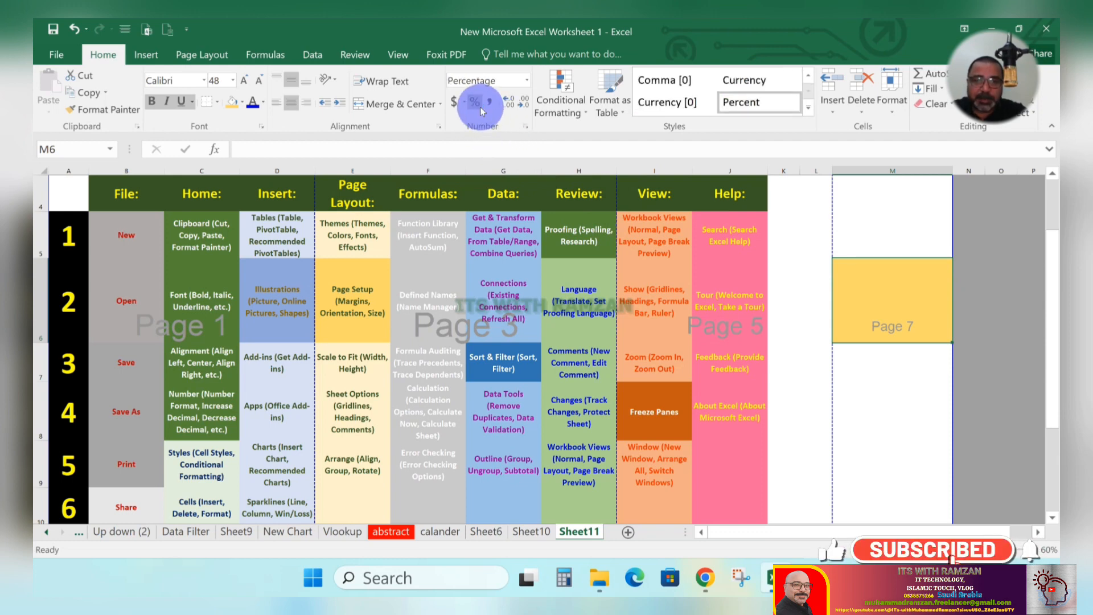
type("1")
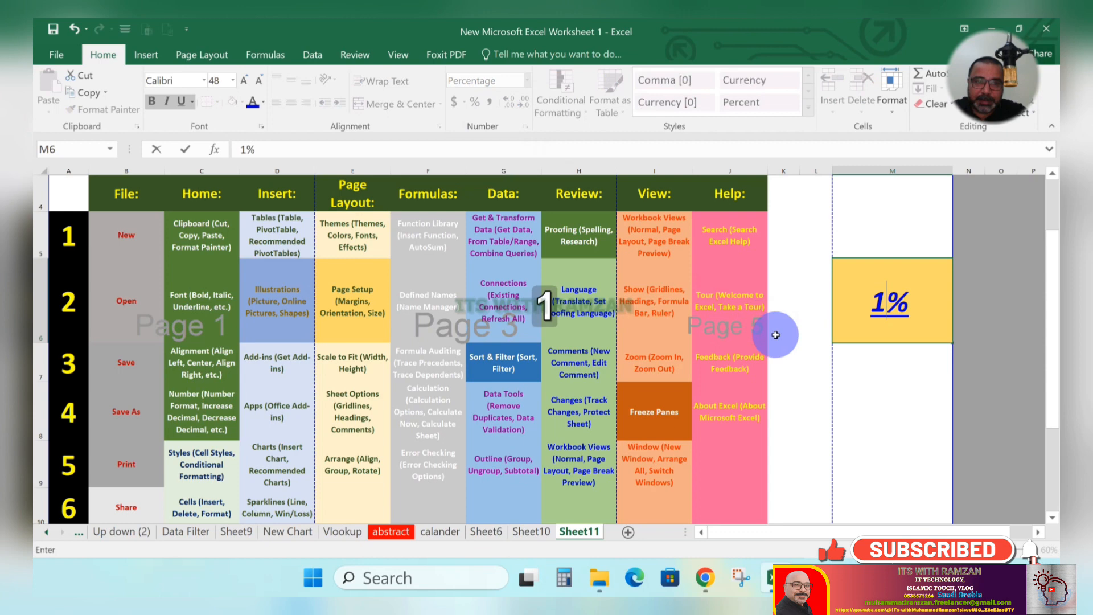
left_click(890, 377)
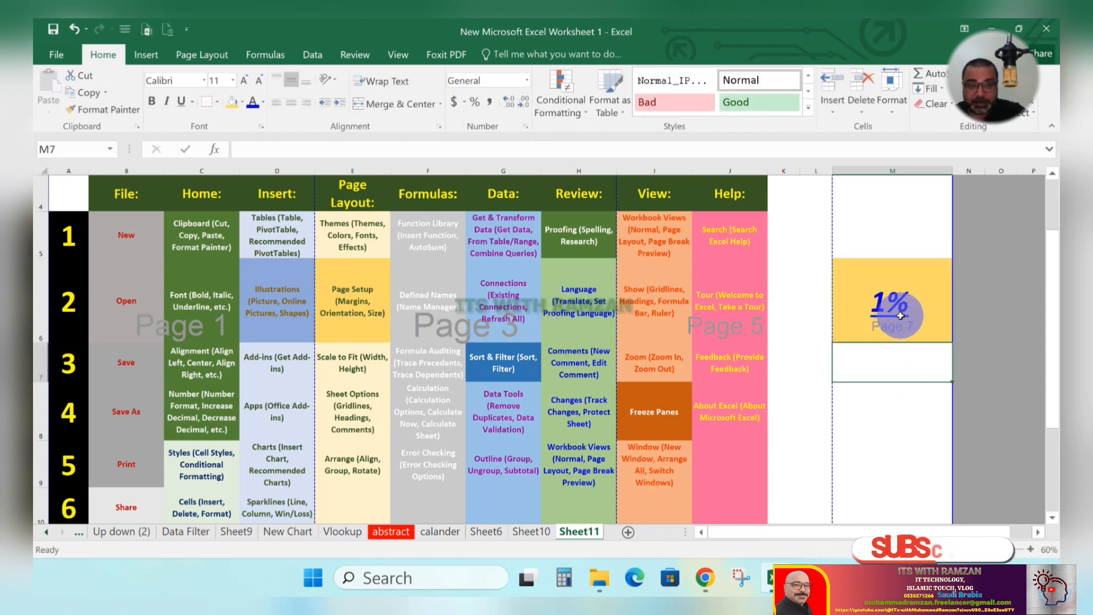
Step: Apply the Comma style to the empty cell M7 and increase its decimal places
left_click(493, 104)
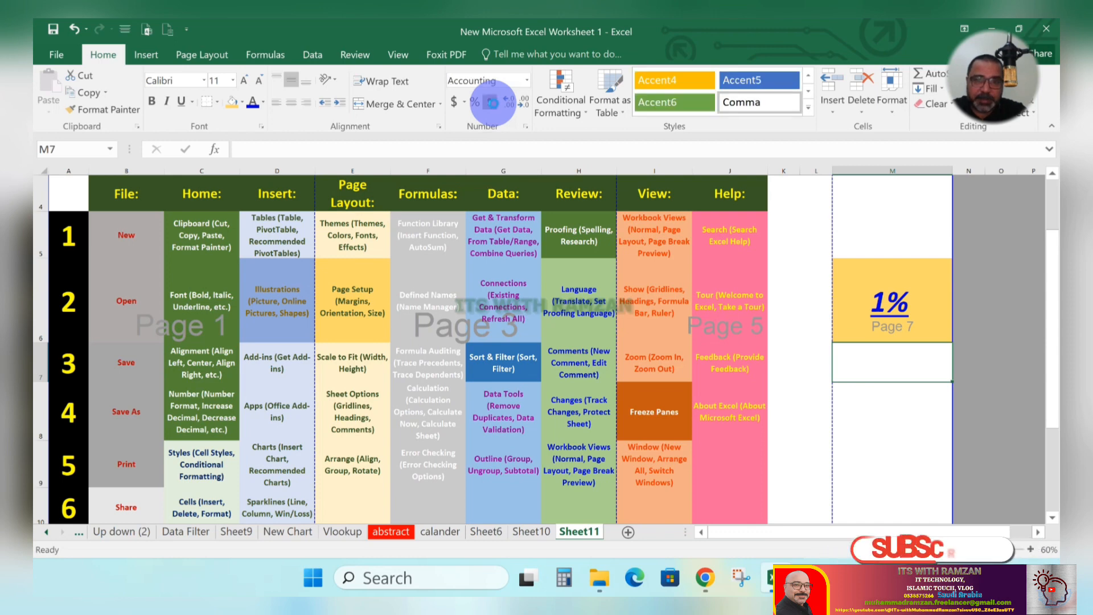
left_click(510, 109)
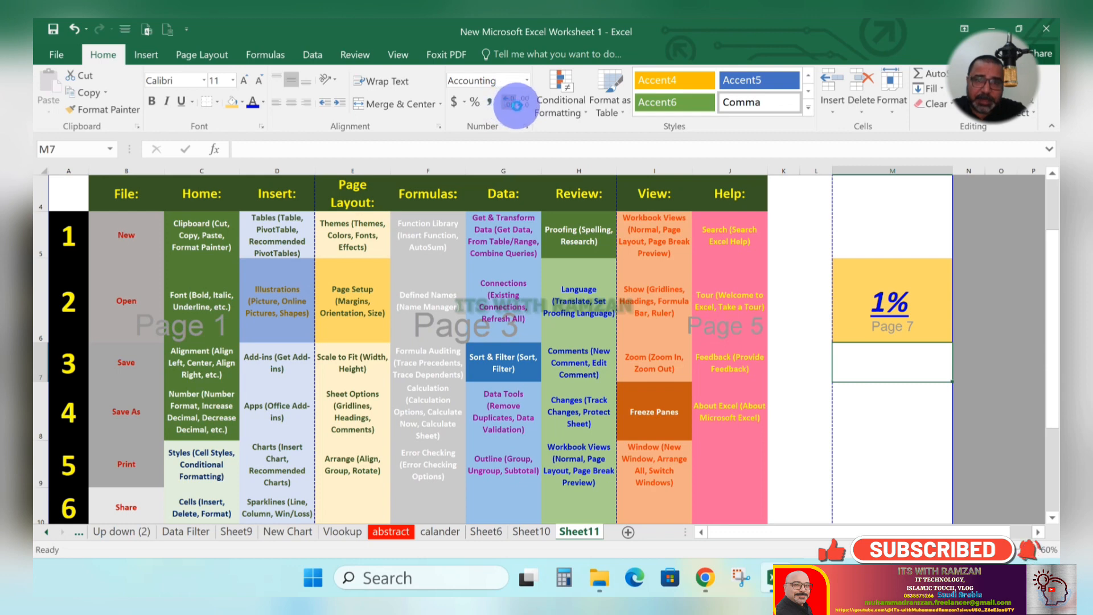
Step: Re-enter the value in cell M6 as 1.00% and increase its displayed decimals to two places
double_click(890, 302)
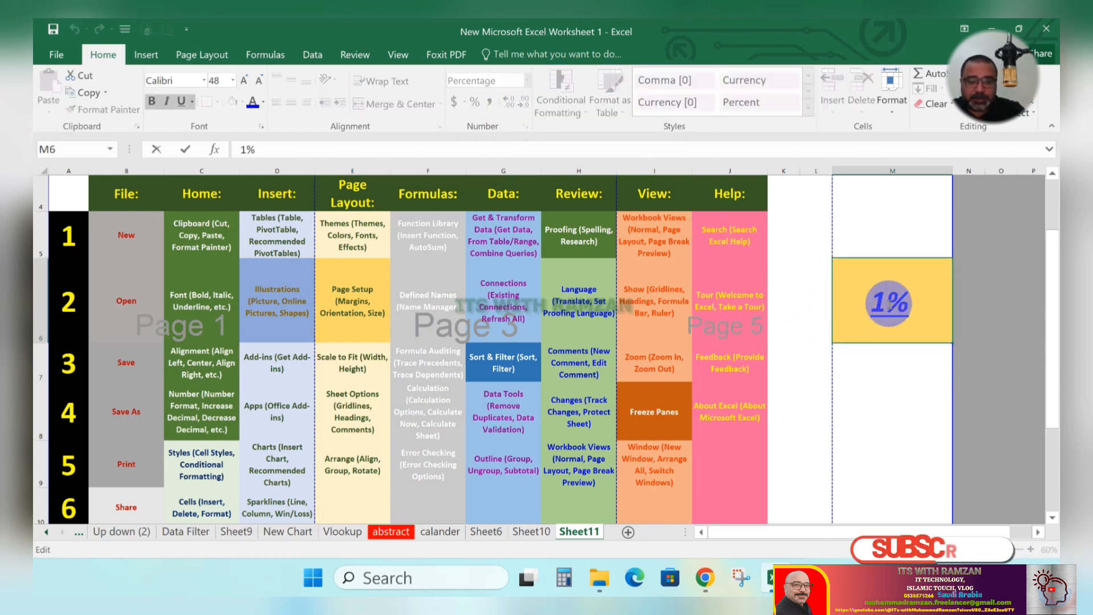
type(".00")
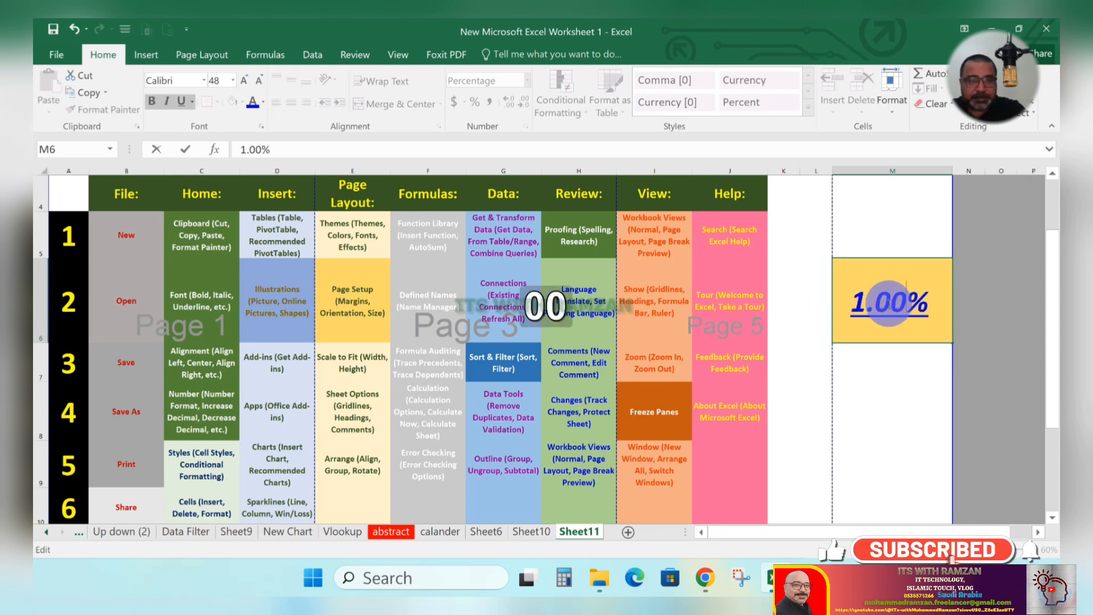
key("Return")
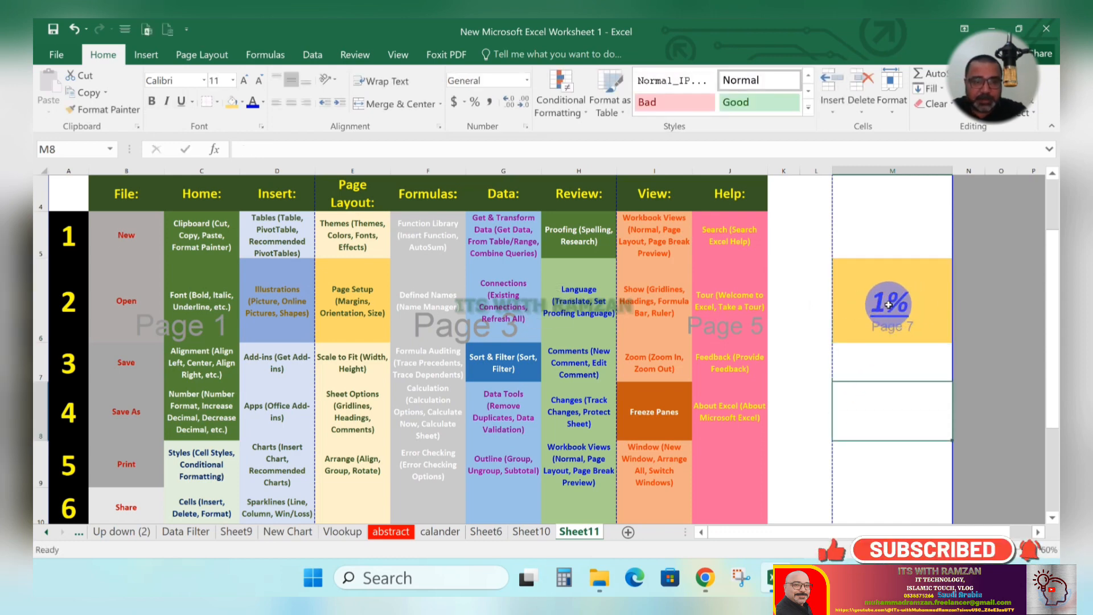
left_click(889, 304)
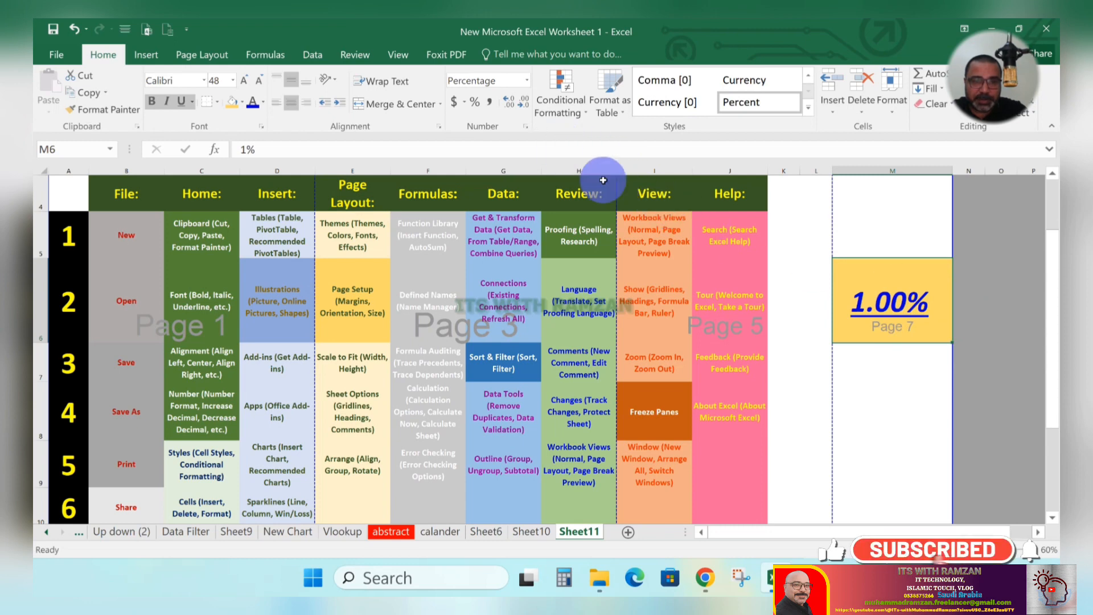
Step: Change the value in cell M6 to 1.34% and select the cell again
double_click(891, 303)
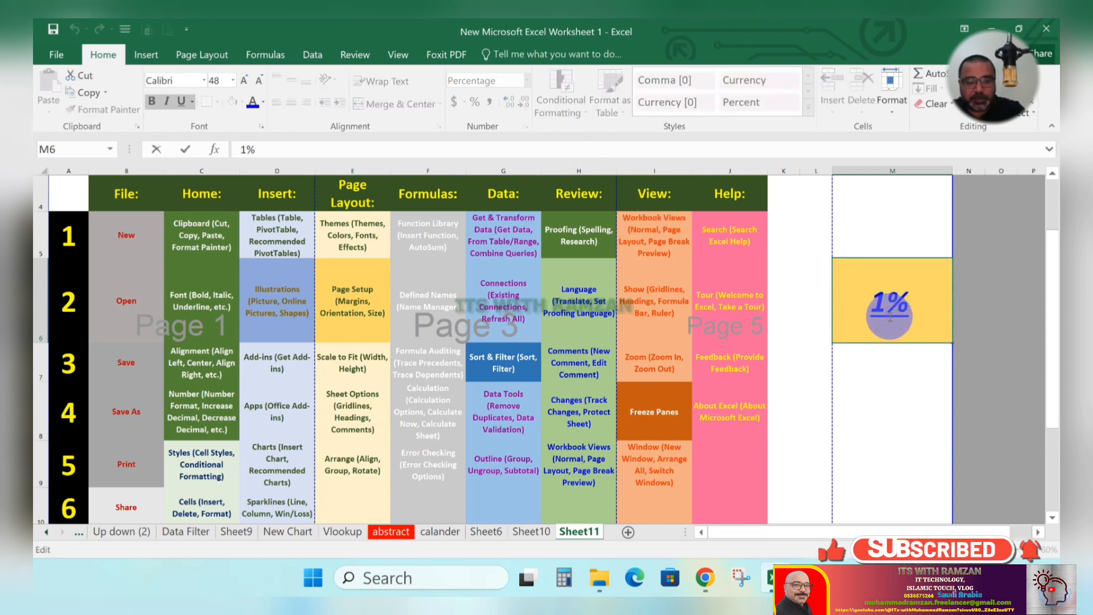
type(".3")
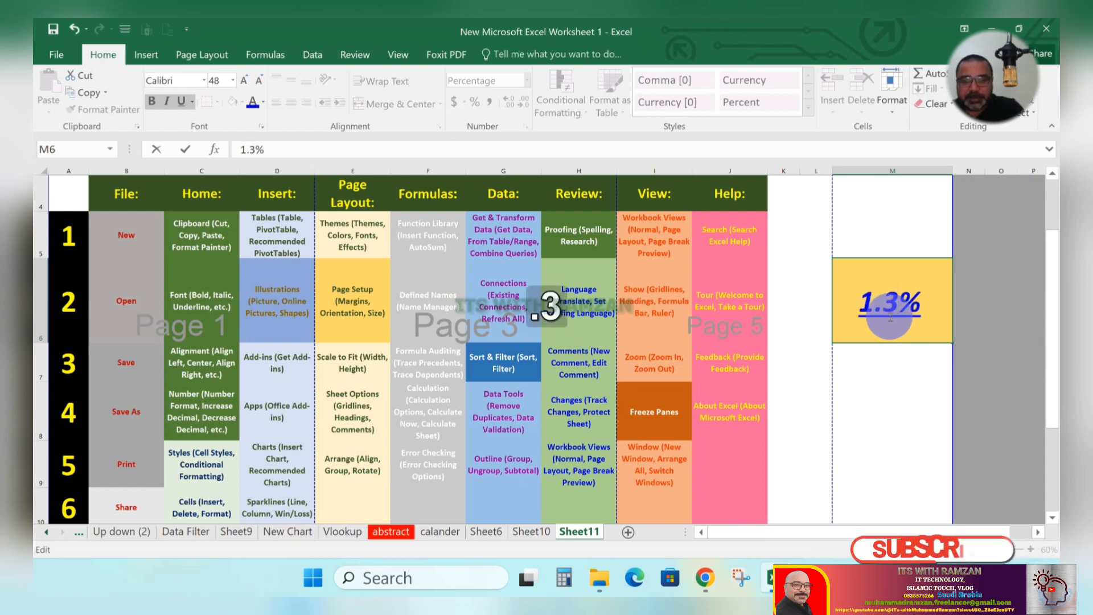
type("4")
key("ctrl+Return")
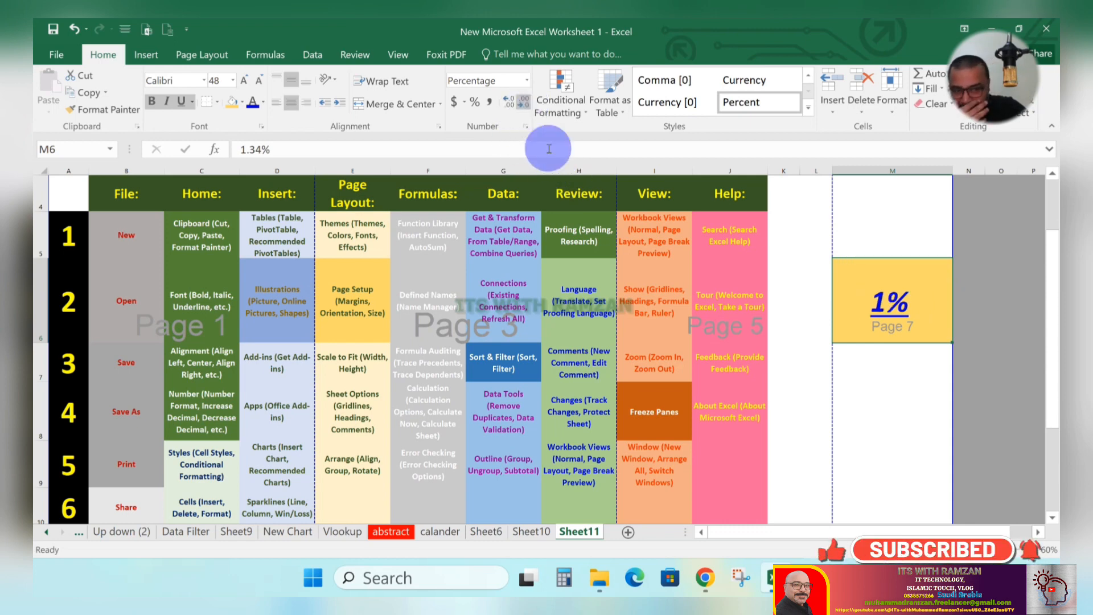
left_click(891, 392)
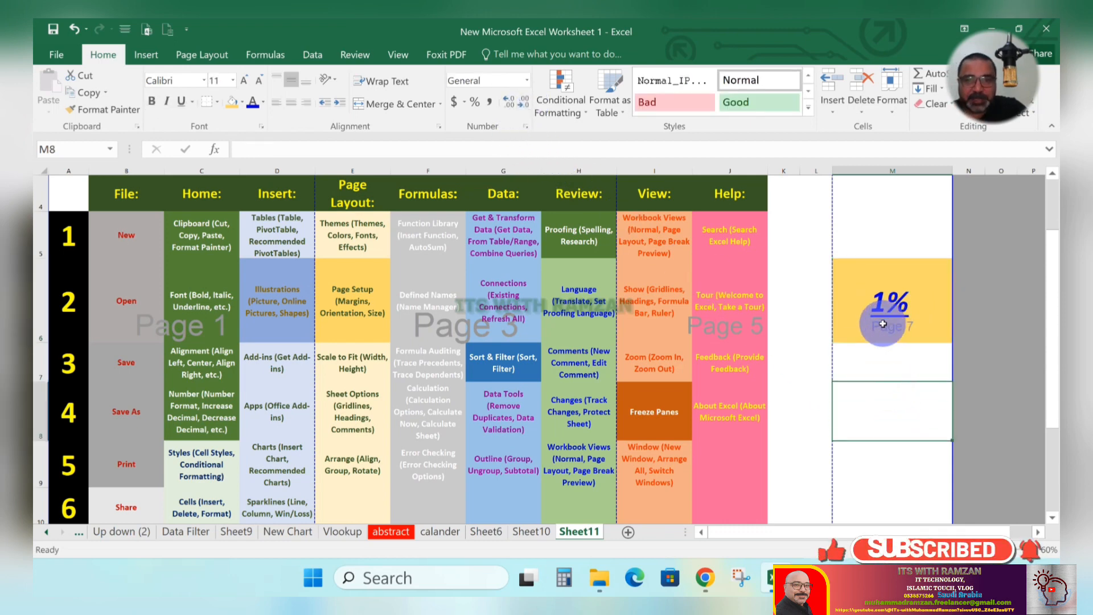
left_click(854, 292)
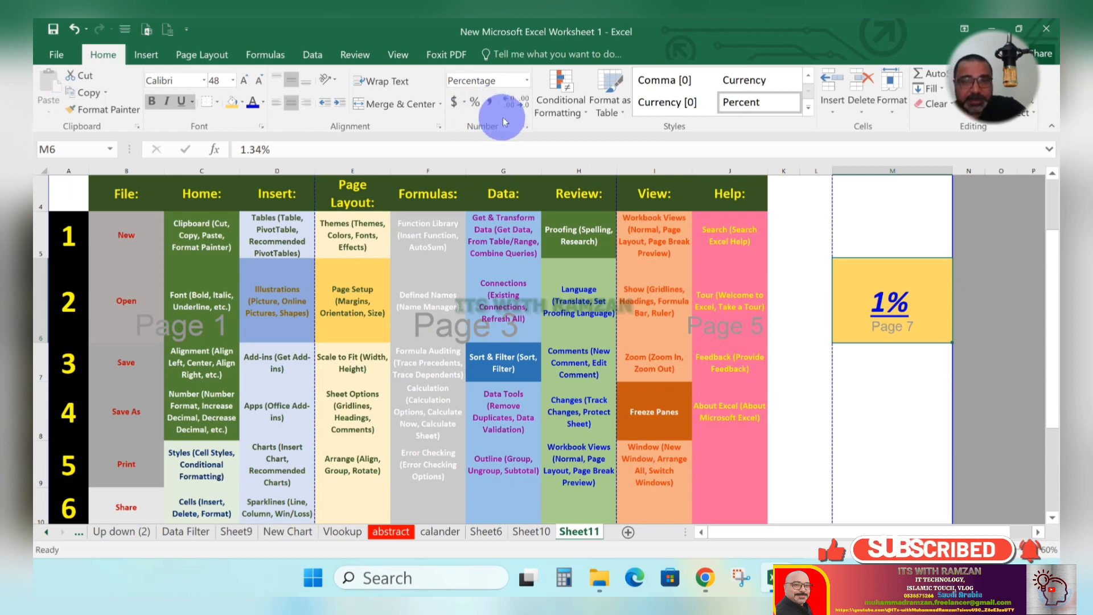
Step: Apply the General number format to cell M6 and enter 1 in it
left_click(527, 81)
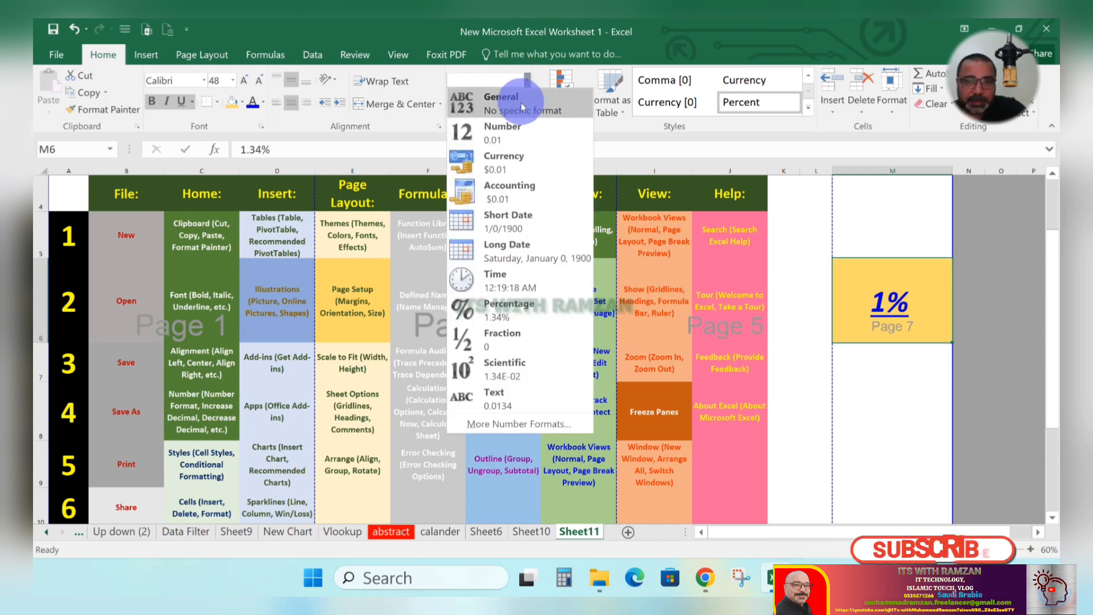
left_click(520, 107)
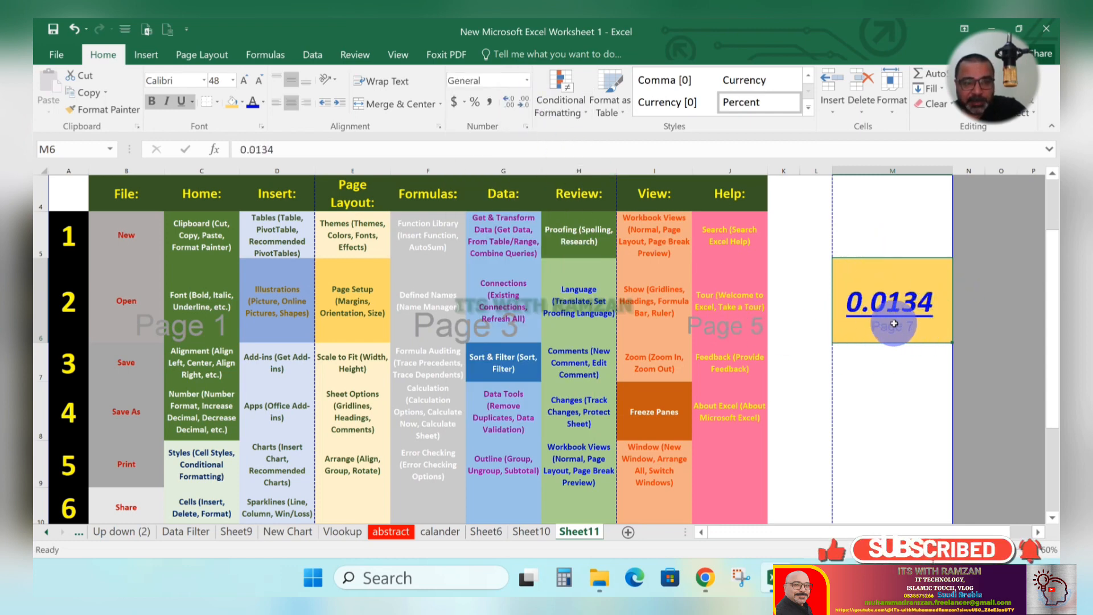
type("1")
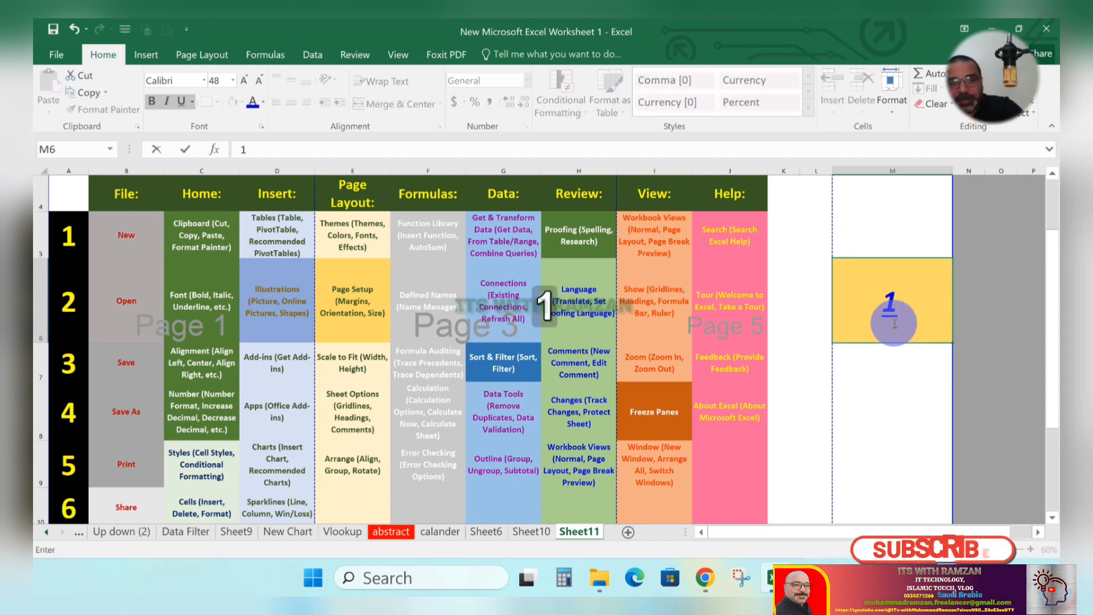
left_click(898, 392)
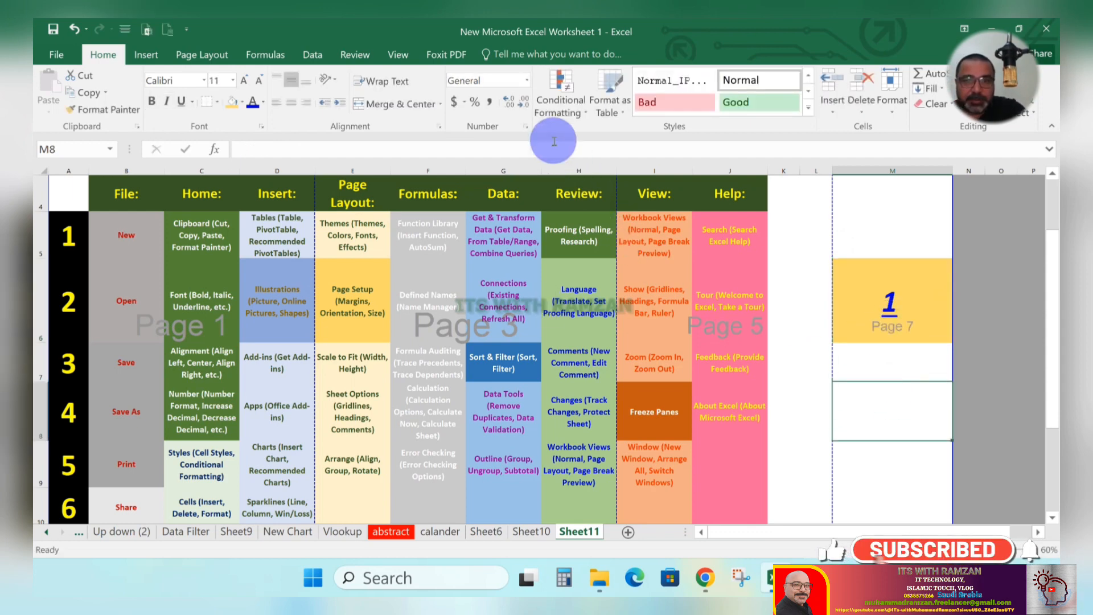
Step: Try the Percent style on cell M6, and set its number format back to General
left_click(882, 276)
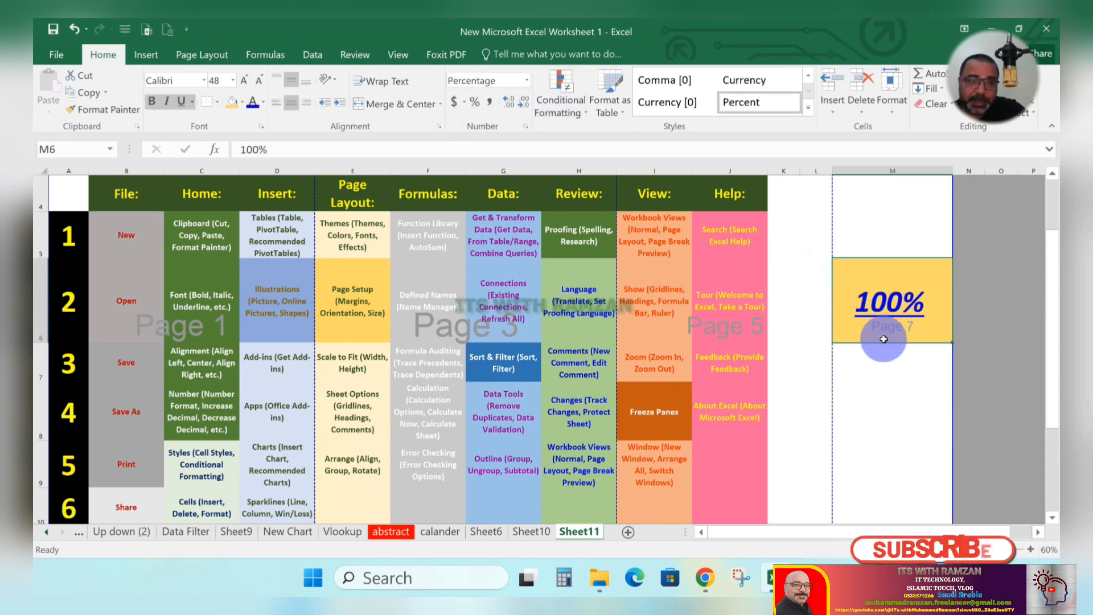
left_click(528, 87)
left_click(506, 94)
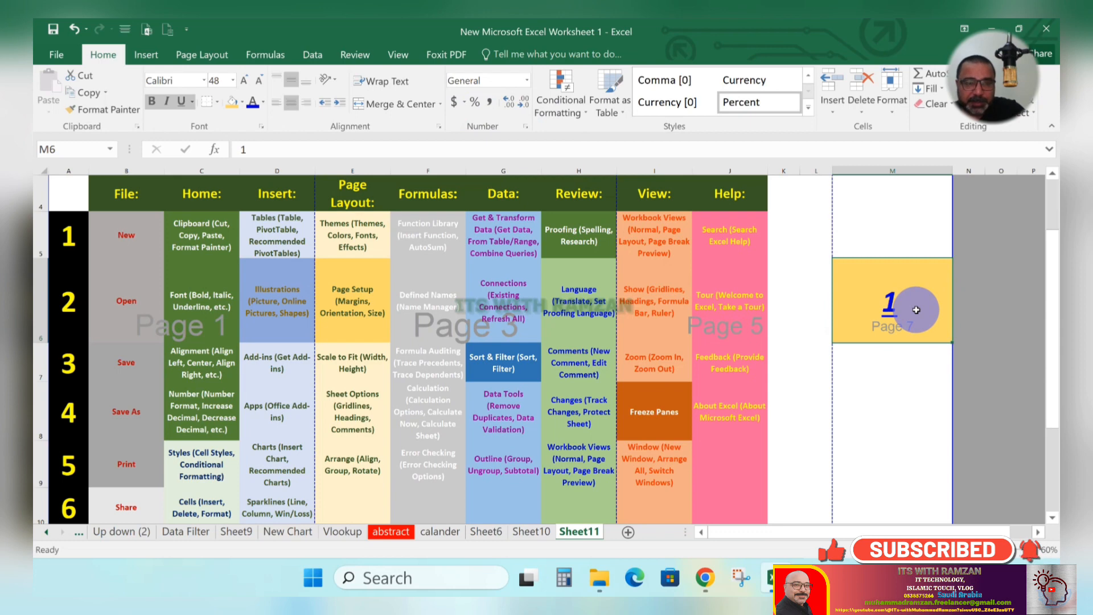
Step: Enter 234567 in cell M6
type("23")
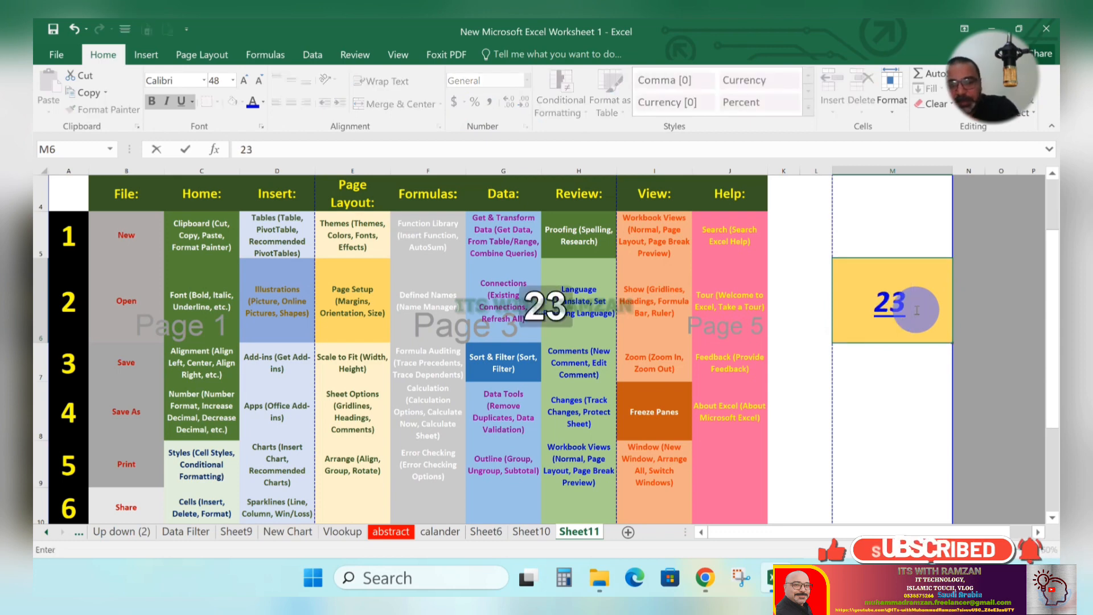
type("4567")
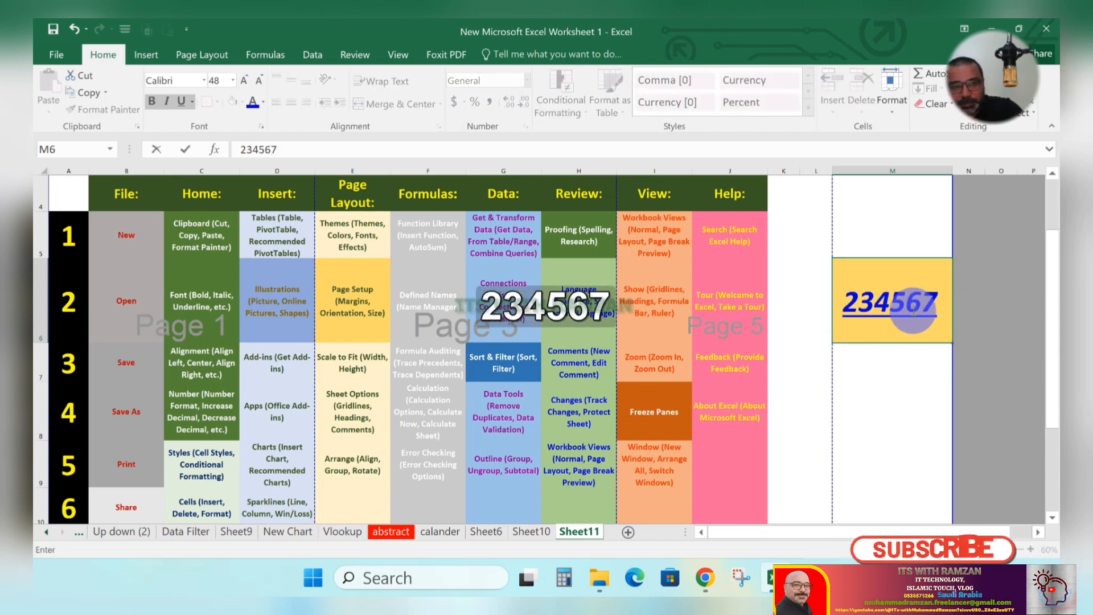
left_click(877, 365)
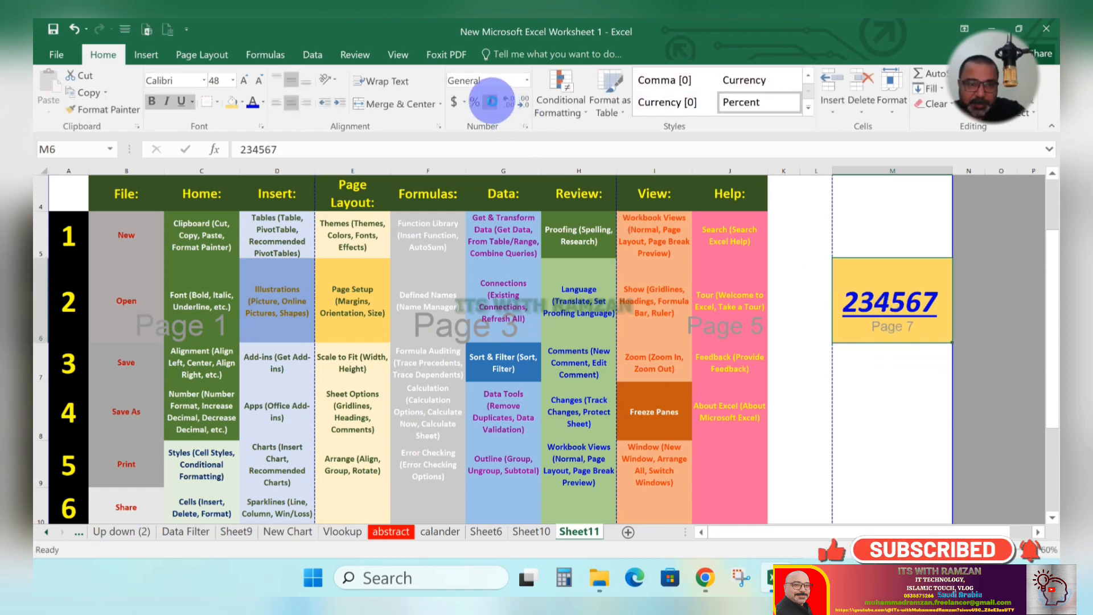
Step: Apply the Comma style to cell M6 and autofit the width of column M
left_click(491, 100)
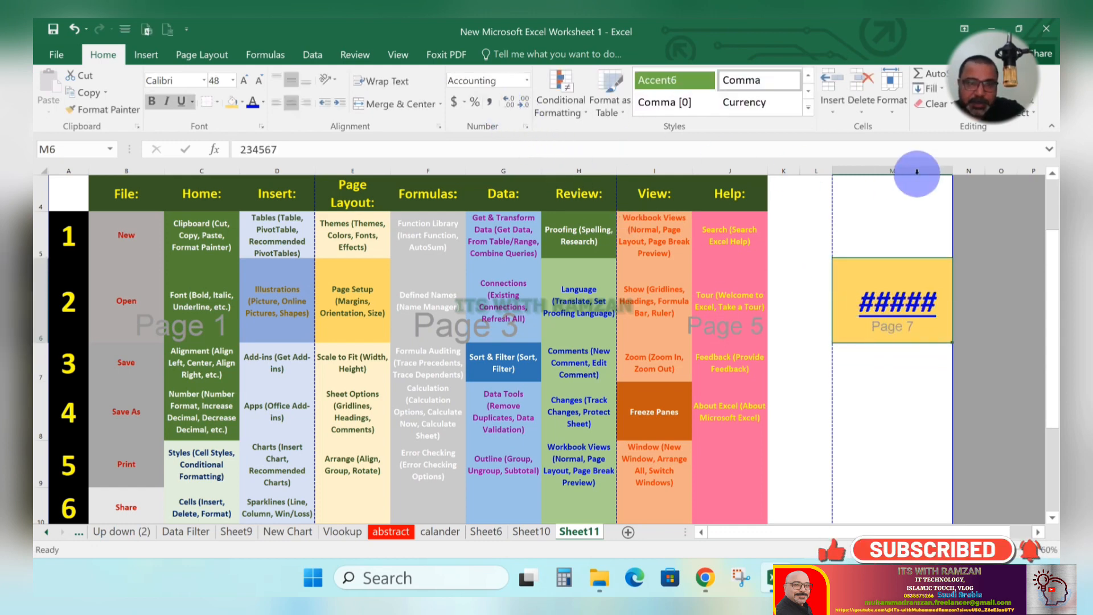
double_click(952, 169)
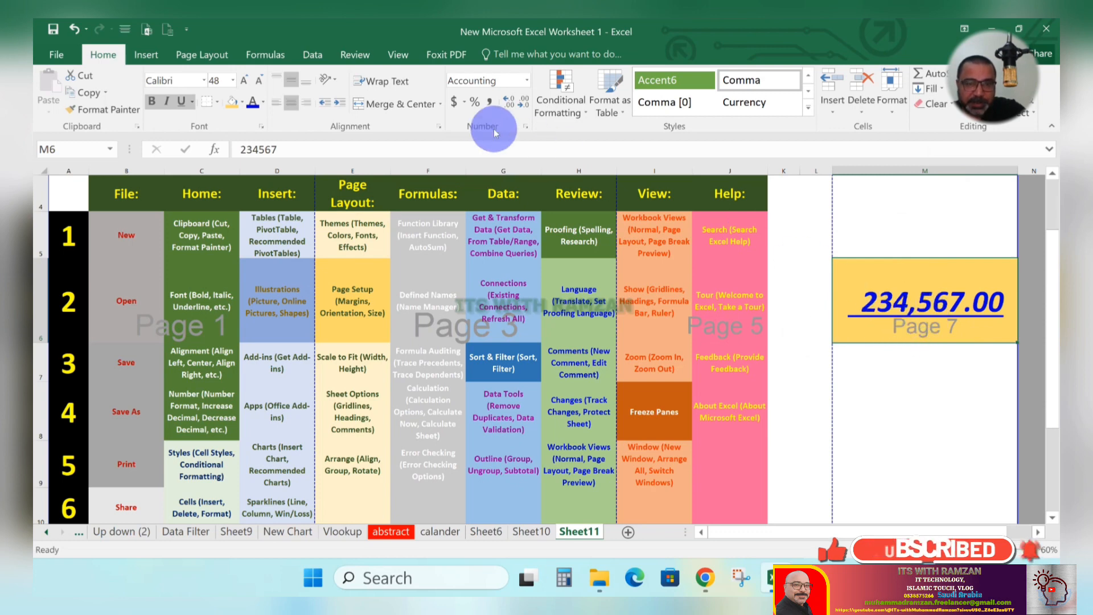
Step: Return cell M6 to the General number format
left_click(526, 80)
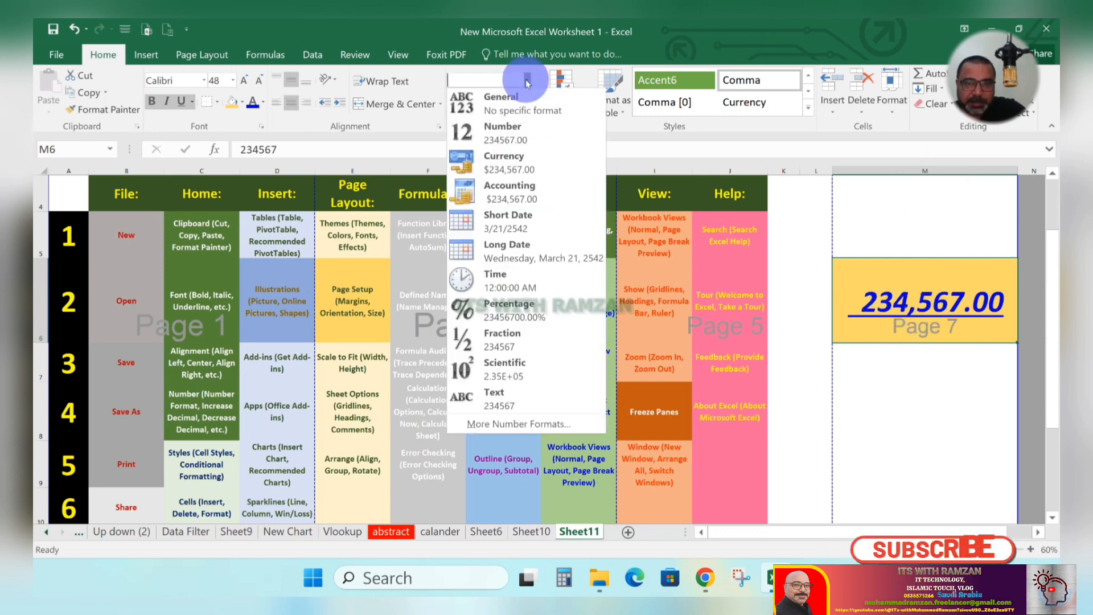
left_click(510, 100)
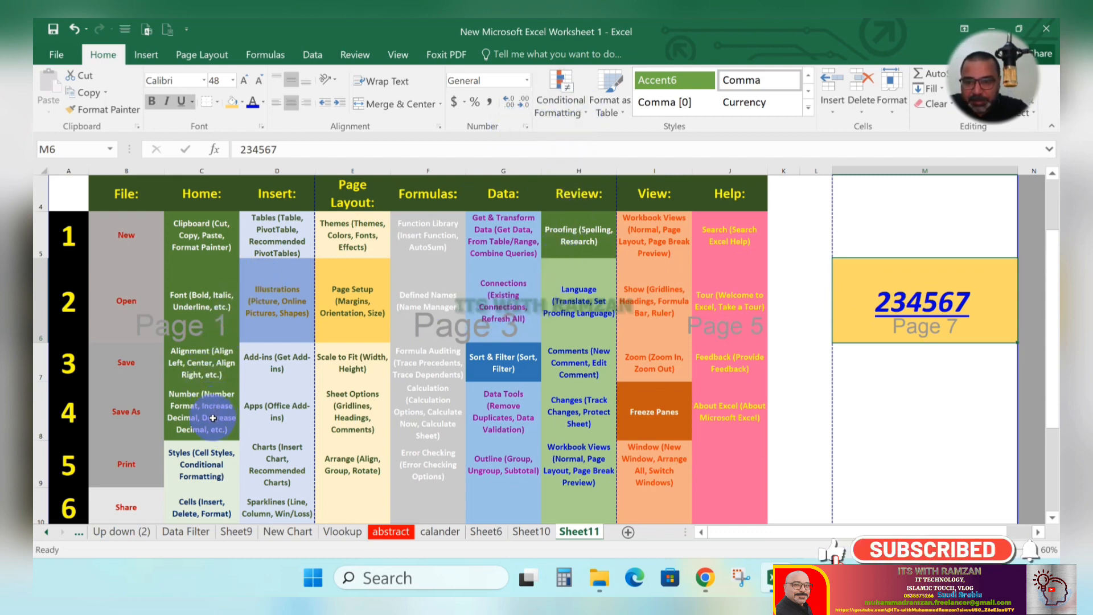
Step: Review the overview table's first Home and Insert entries and examine the Insert commands for tables and illustrations
left_click(208, 236)
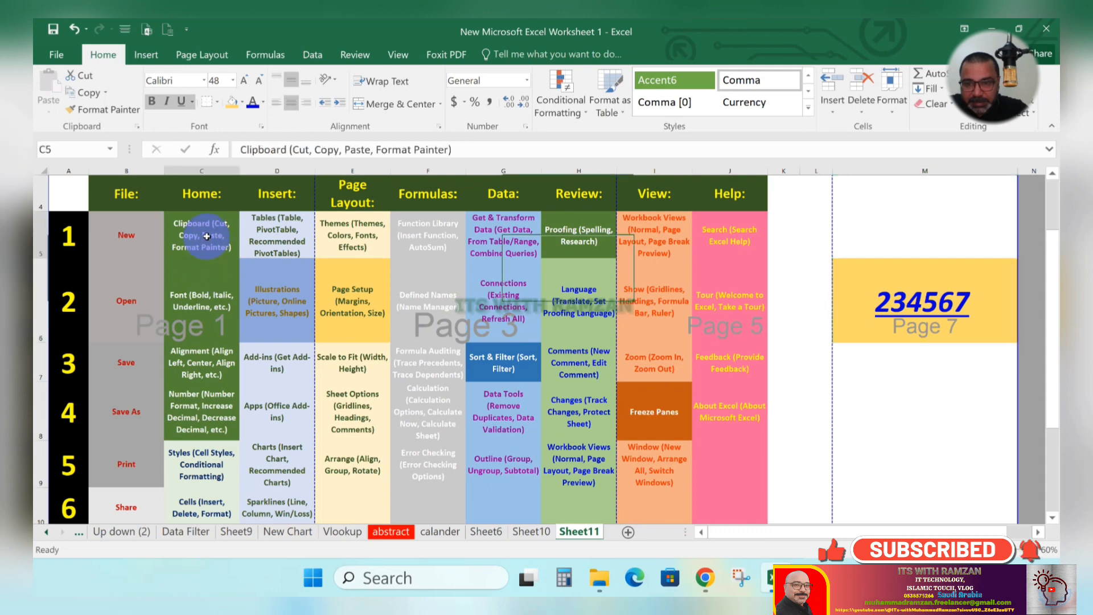
key("shift+Down")
key("shift+Down")
key("shift+Down")
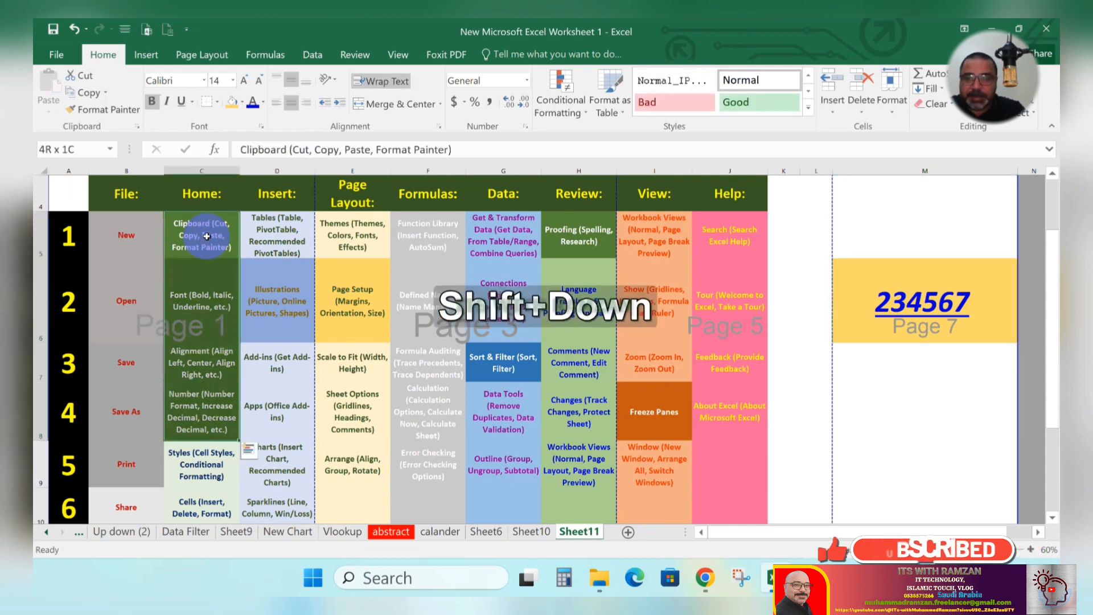
left_click(868, 299)
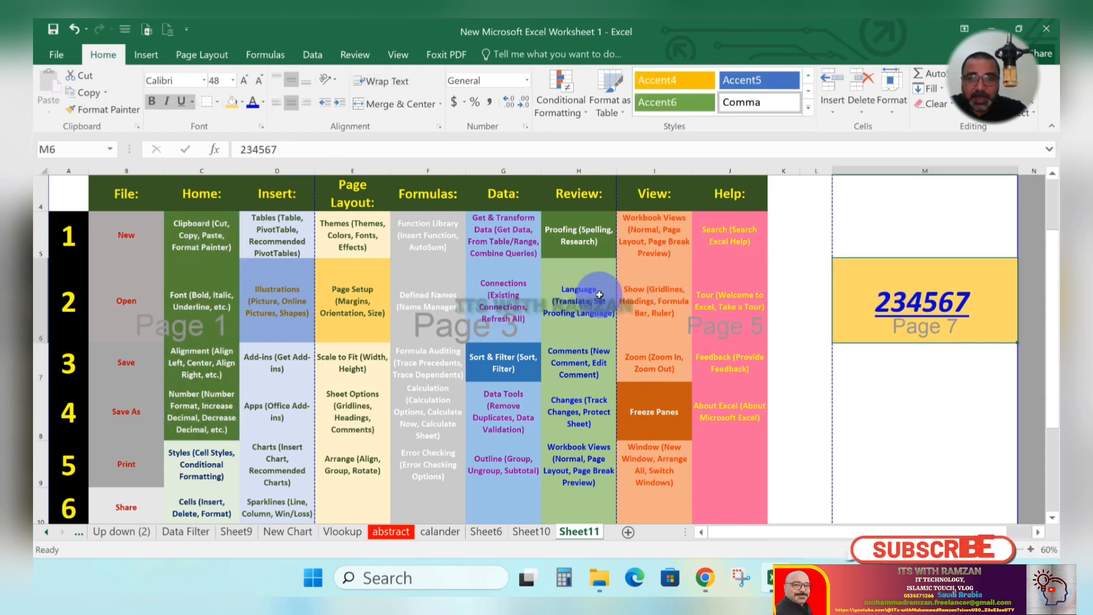
left_click(271, 246)
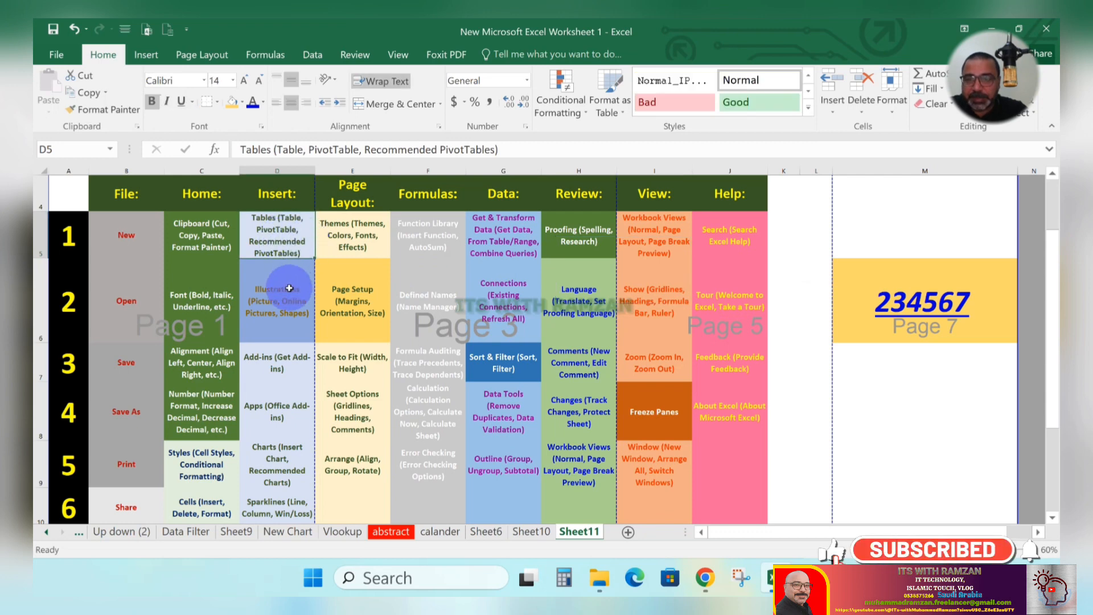
left_click(294, 316)
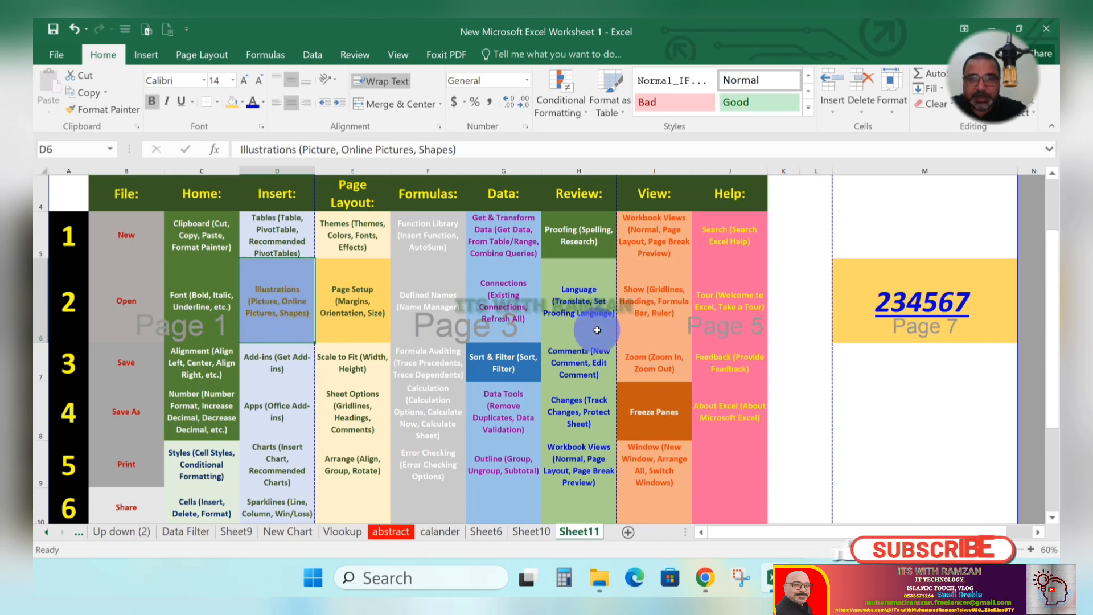
left_click(148, 53)
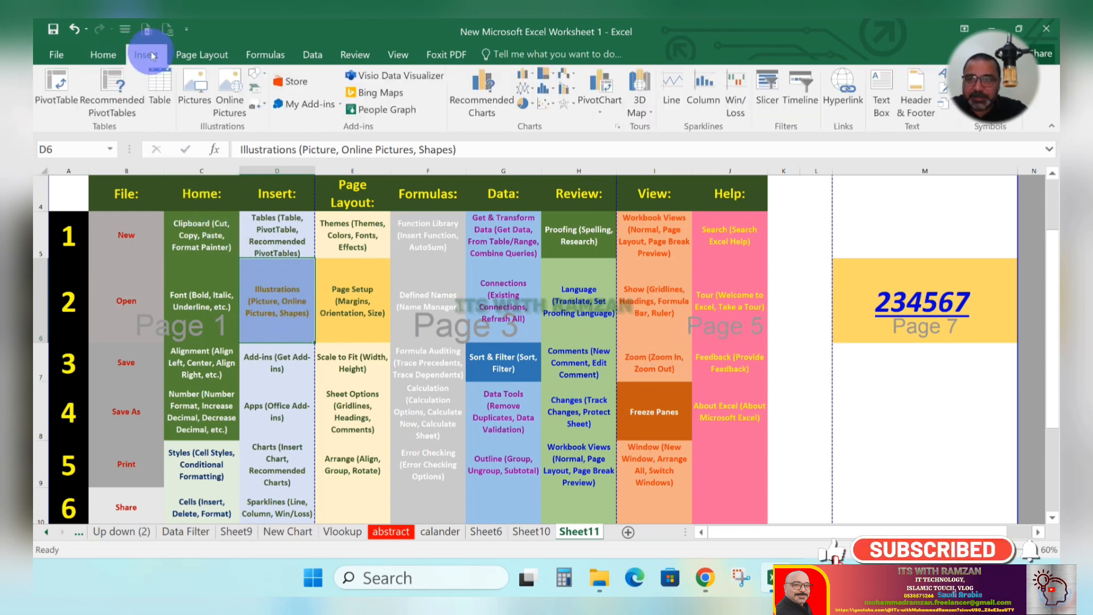
left_click(171, 86)
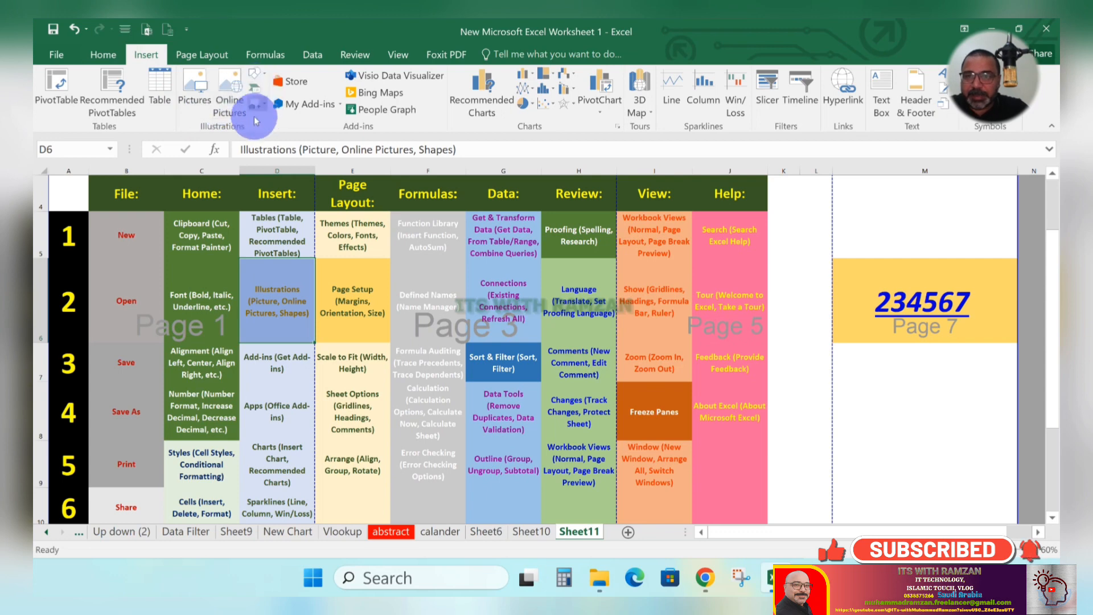
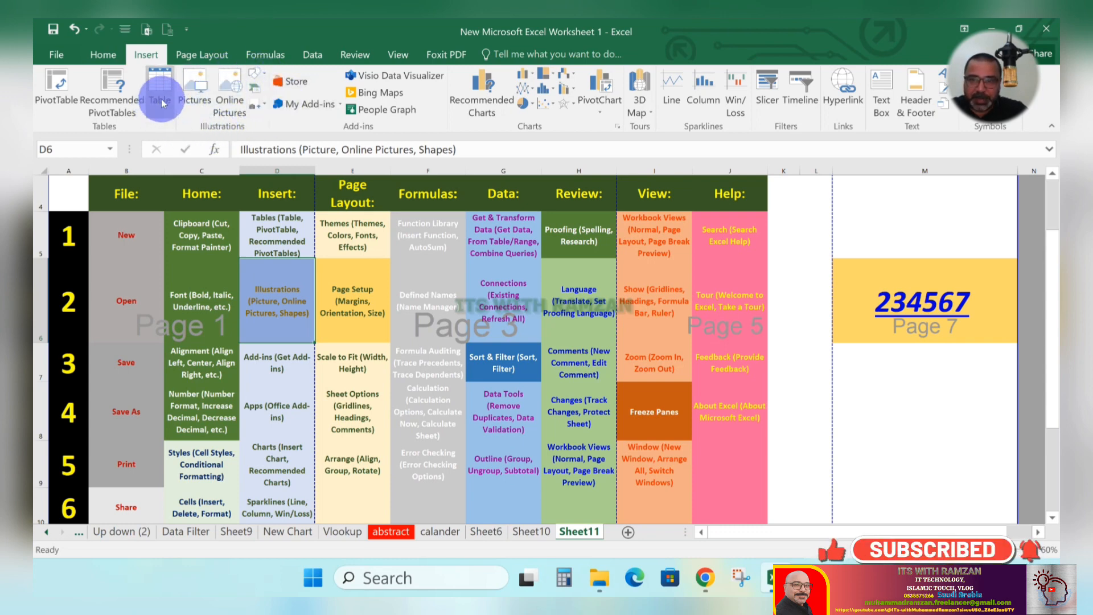
Step: Insert the picture "imran khan 2" from the Desktop folder at cell G6
right_click(519, 285)
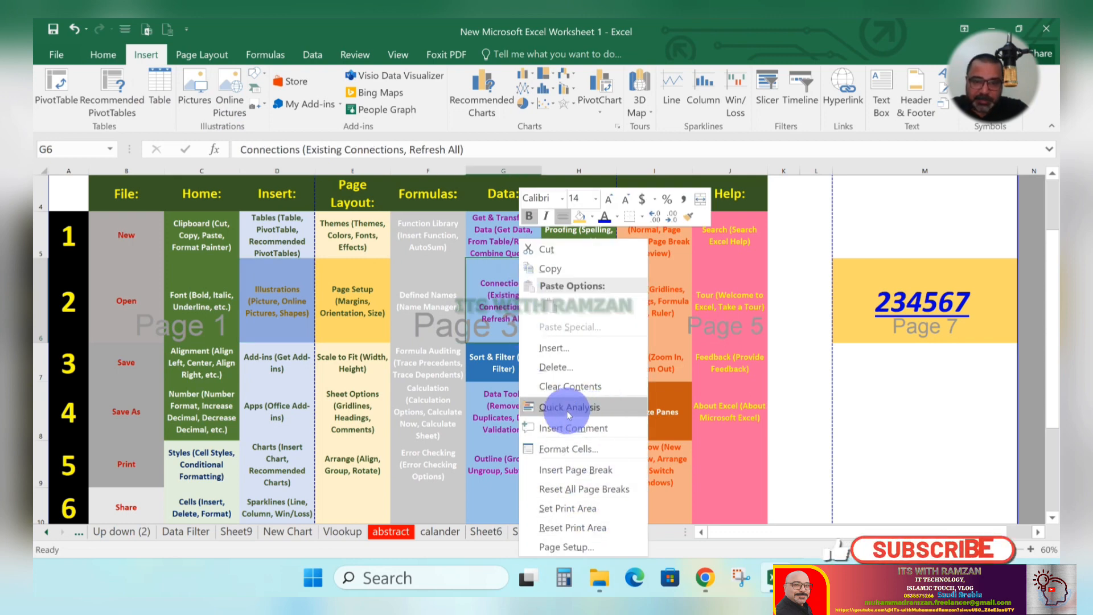
left_click(160, 57)
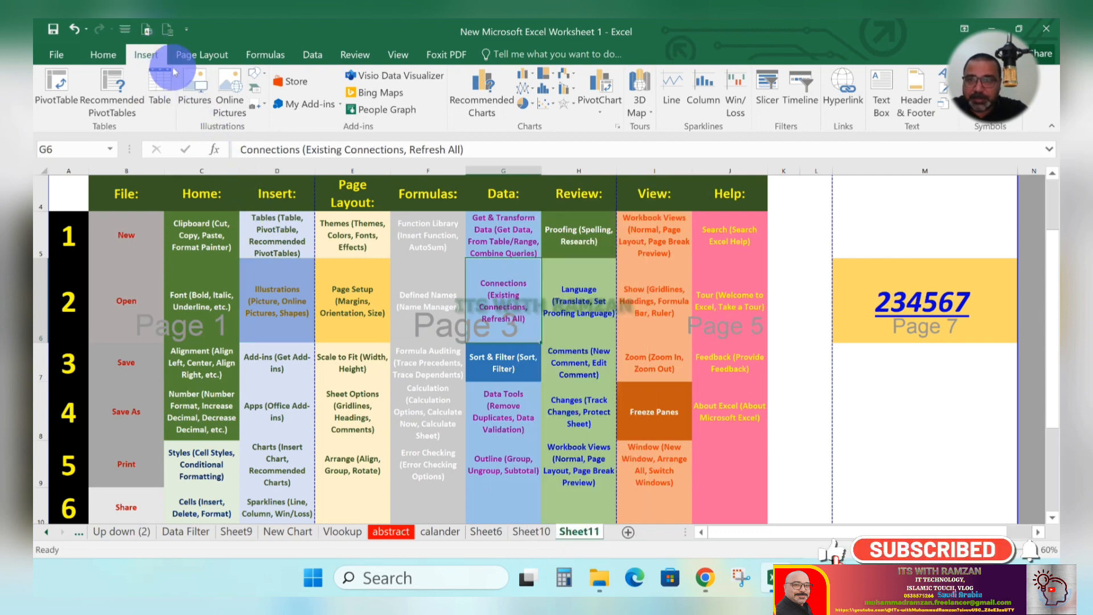
left_click(193, 93)
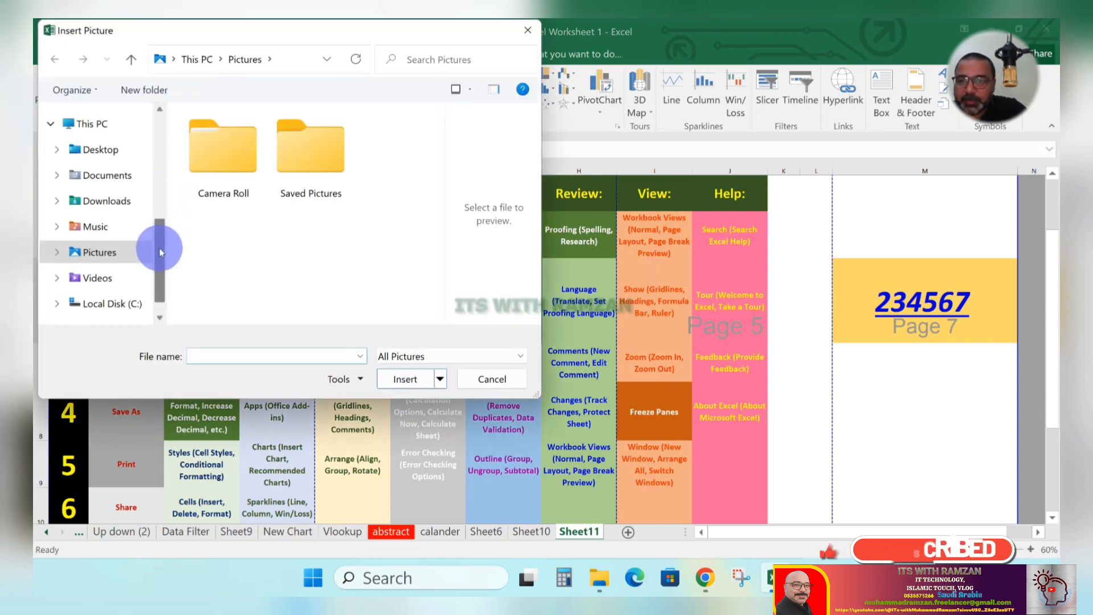
left_click_drag(160, 252, 157, 139)
left_click(112, 143)
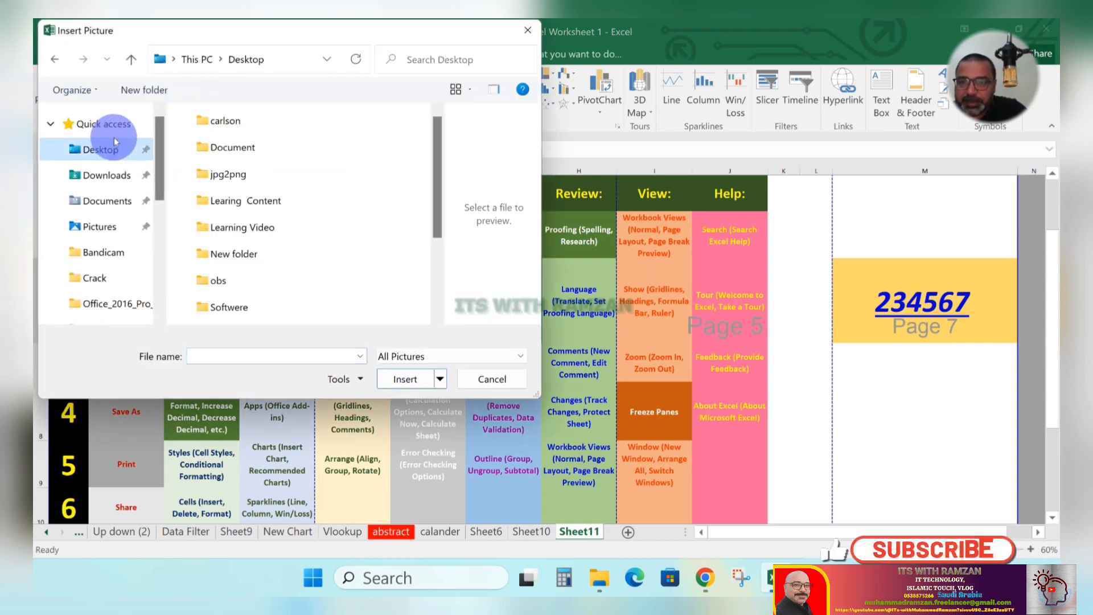
scroll(435, 197, "down", 2)
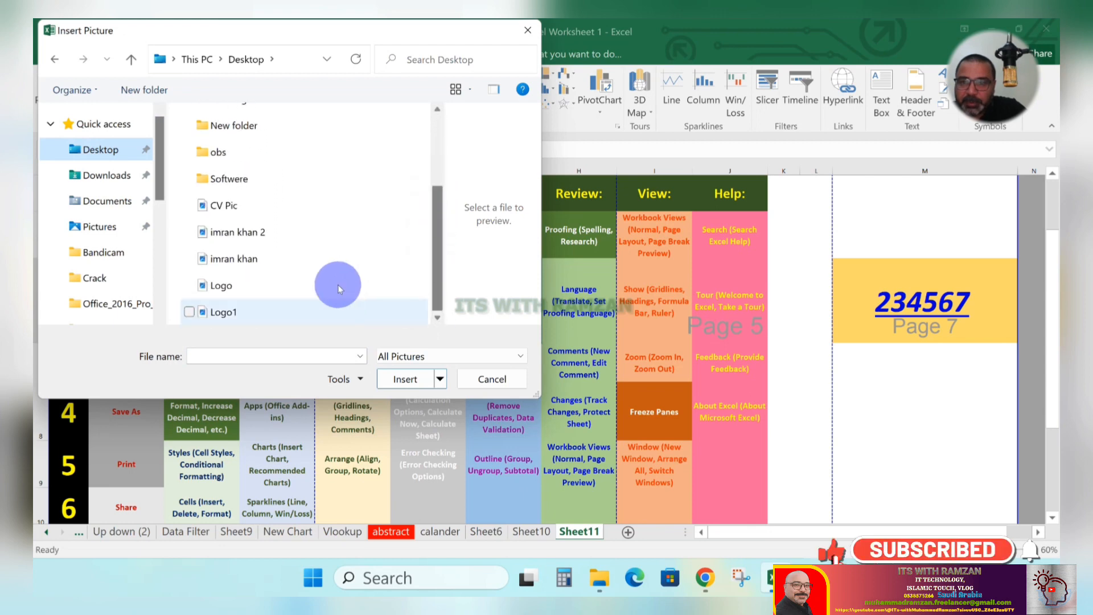
left_click(250, 235)
left_click(412, 382)
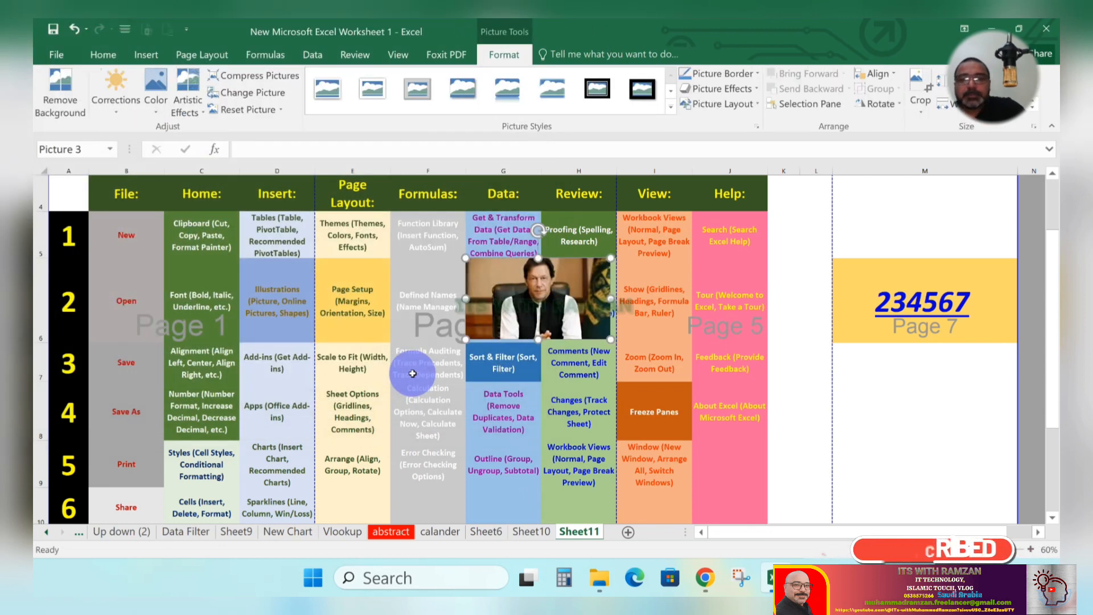
Step: Move the inserted picture from cell G6 to column M, just above the cell containing 234567
left_click(503, 314)
left_click_drag(500, 308, 867, 231)
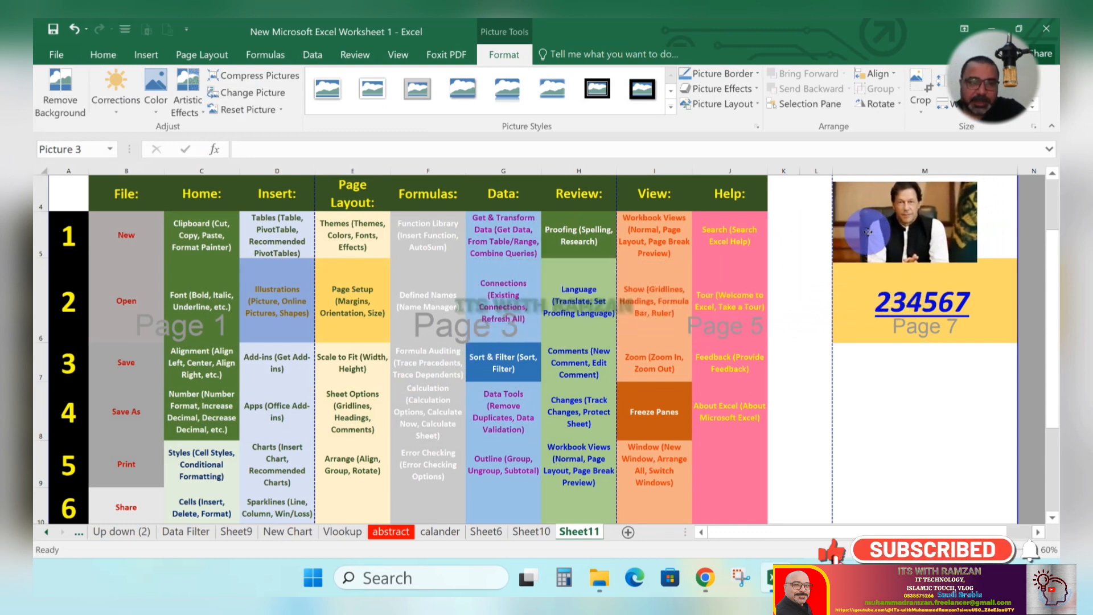
scroll(865, 249, "up", 1)
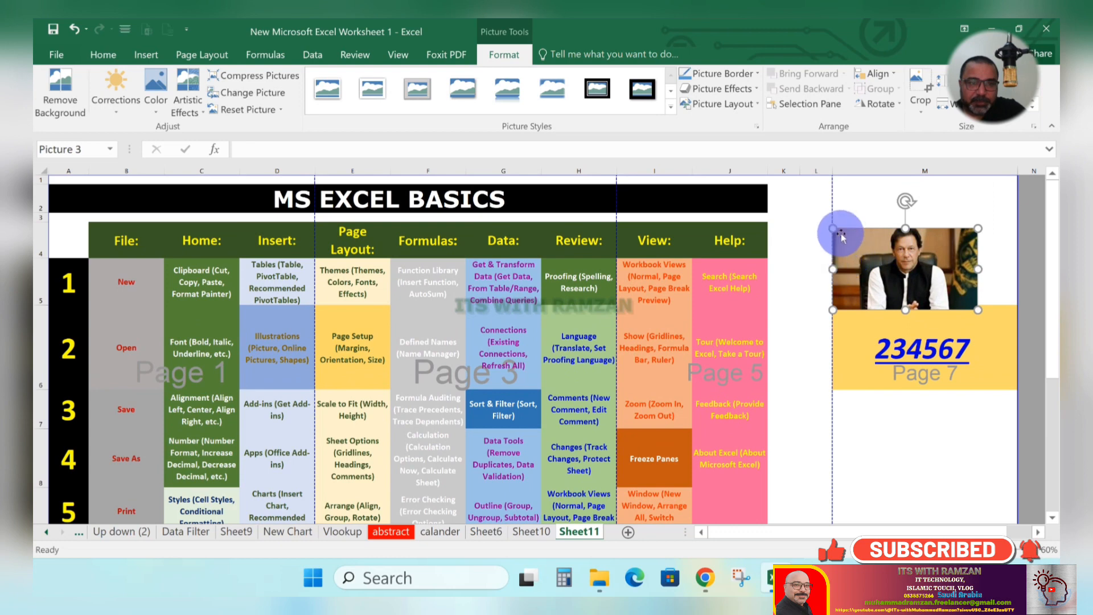
Step: Try larger sizes and positions for the picture, shrink it, and place it centred in column M above cell M6
left_click_drag(835, 214, 832, 197)
left_click_drag(863, 309, 877, 305)
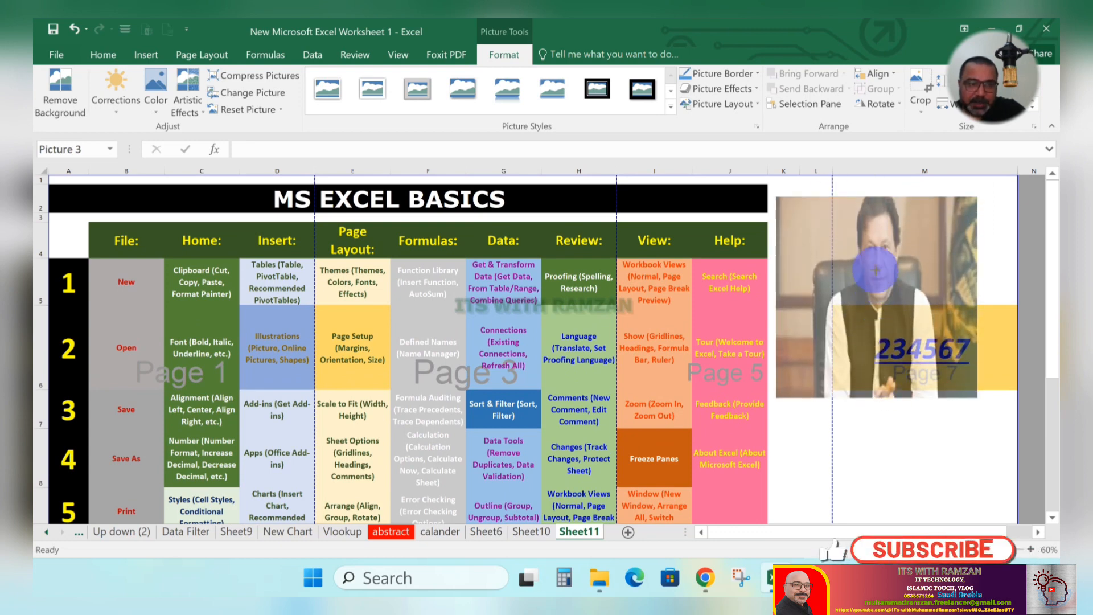
left_click_drag(875, 265, 705, 348)
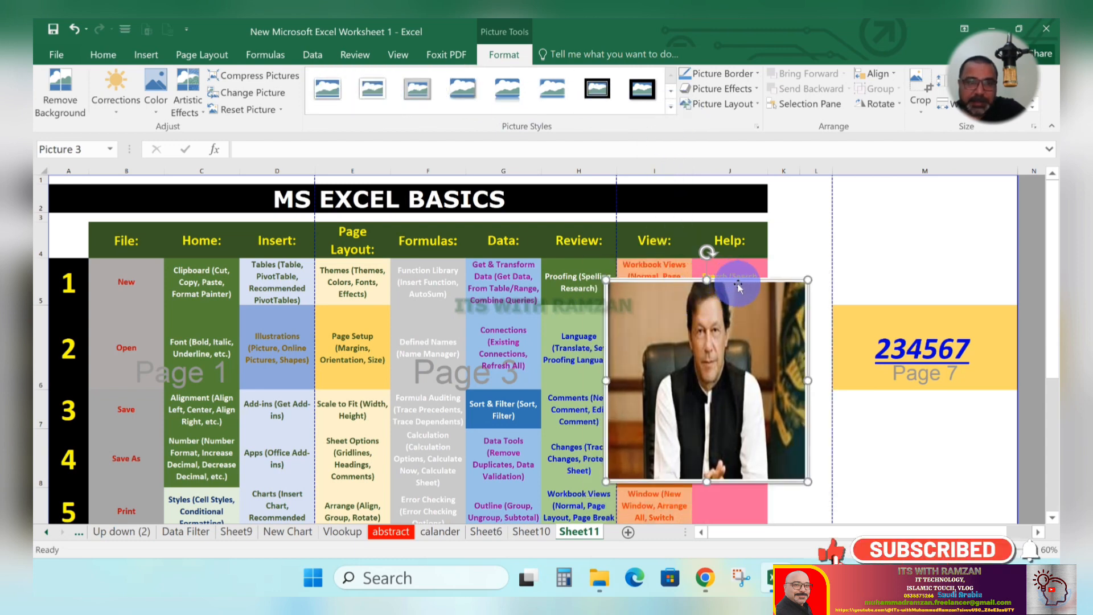
left_click_drag(738, 287, 923, 238)
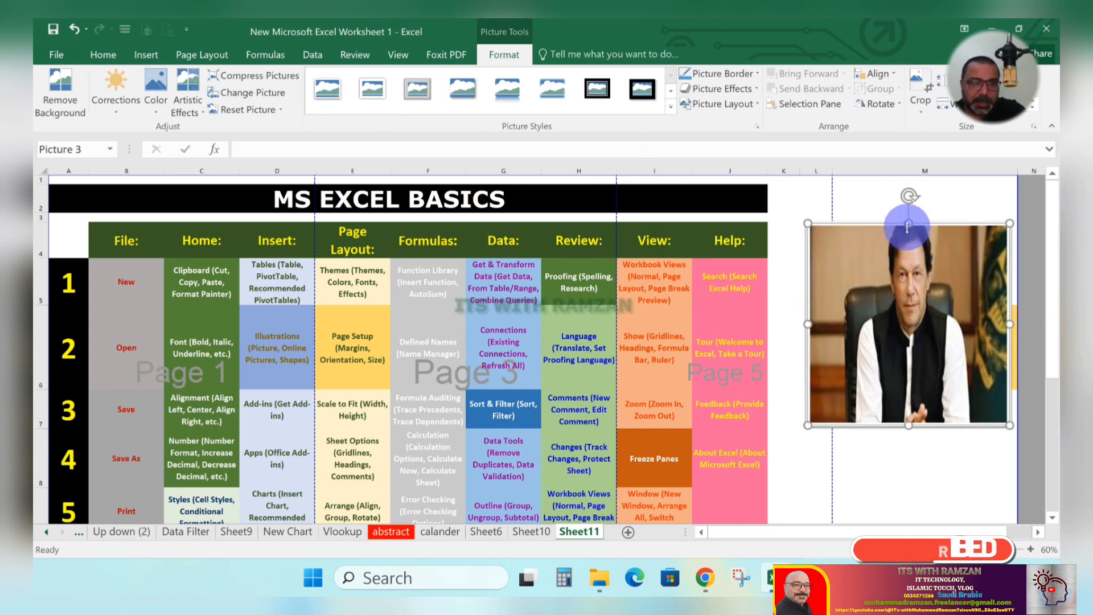
left_click_drag(910, 223, 909, 241)
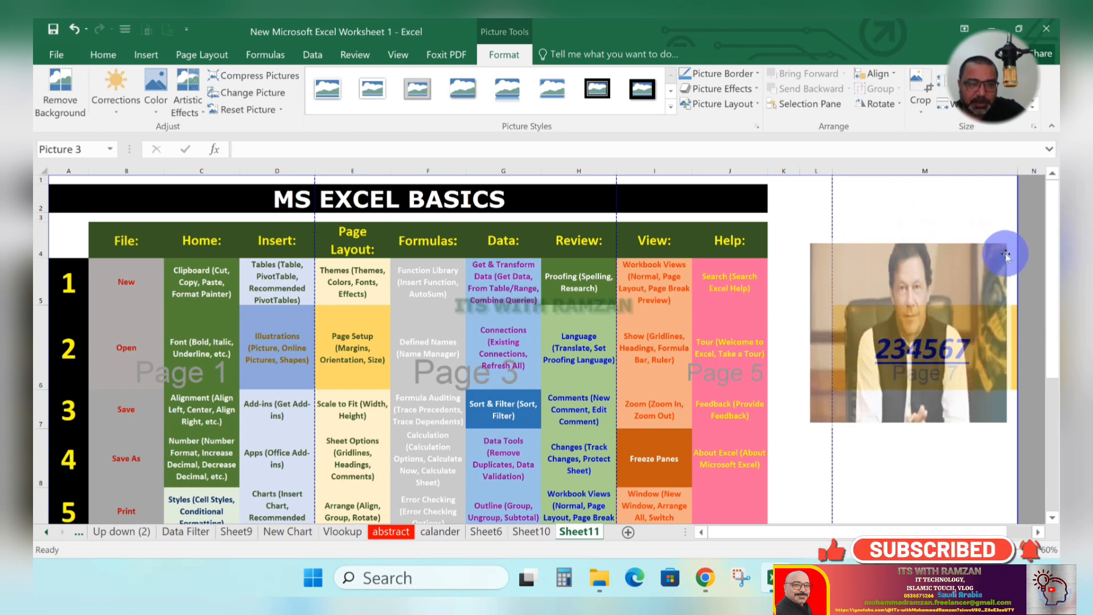
mouse_move(1007, 240)
left_mouse_down()
mouse_move(836, 393)
mouse_move(988, 244)
left_mouse_up()
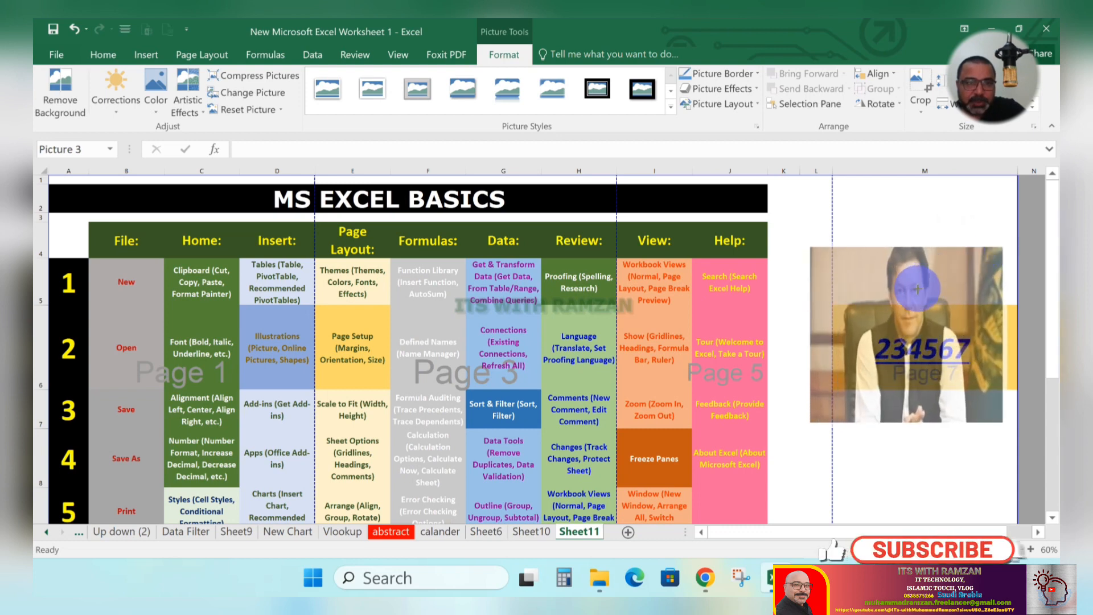
left_click_drag(916, 289, 853, 269)
left_click_drag(957, 213, 910, 242)
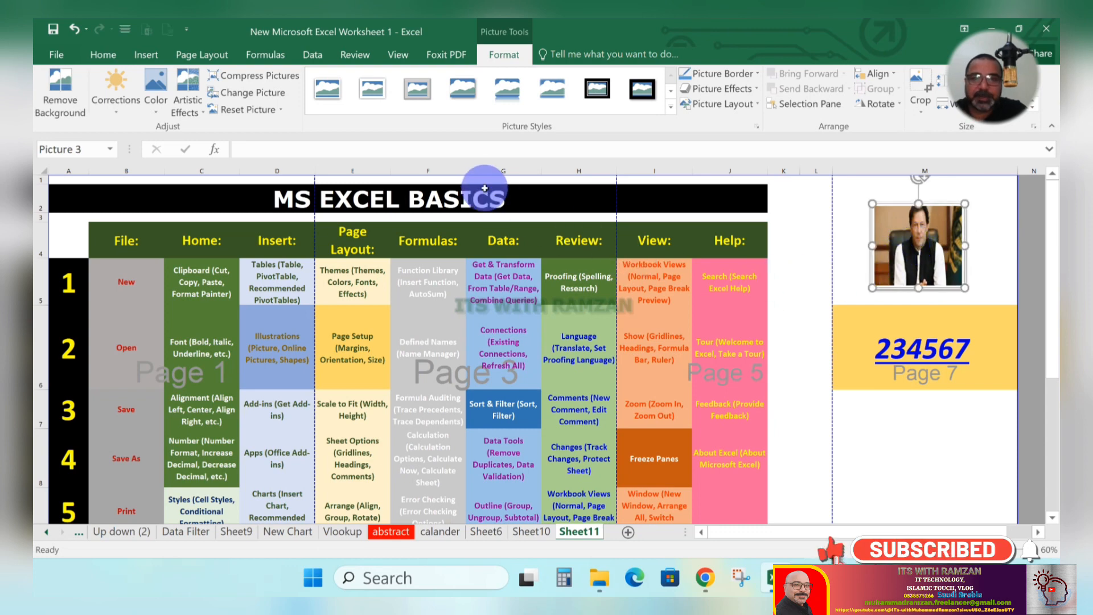
Step: Try the soft-edged oval style on the picture, apply the black-framed oval style instead, and colour its border green
left_click(670, 106)
left_click(458, 180)
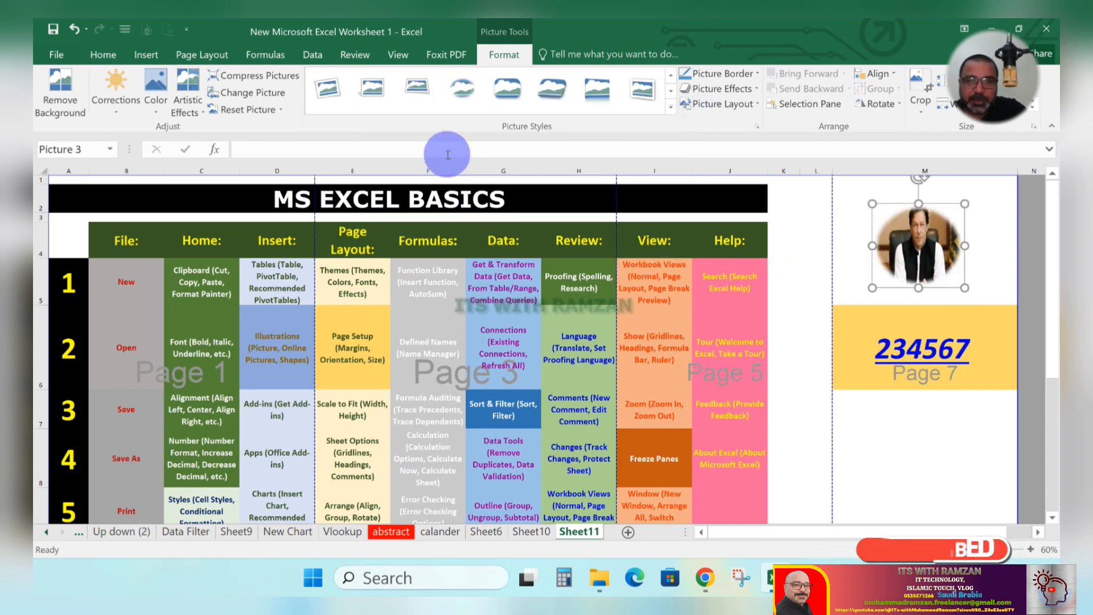
left_click(670, 108)
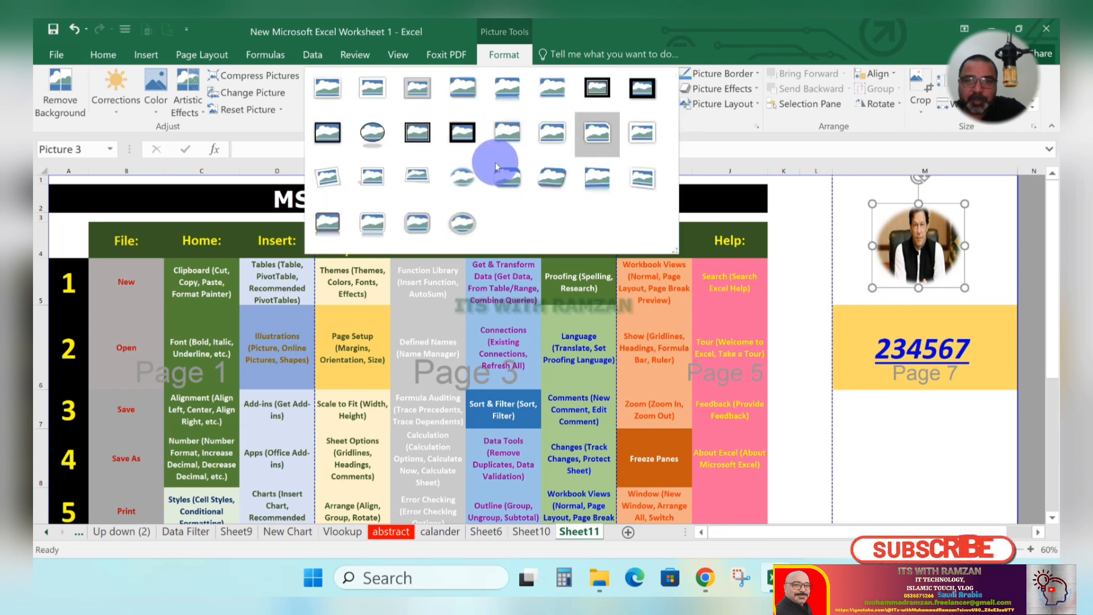
left_click(376, 135)
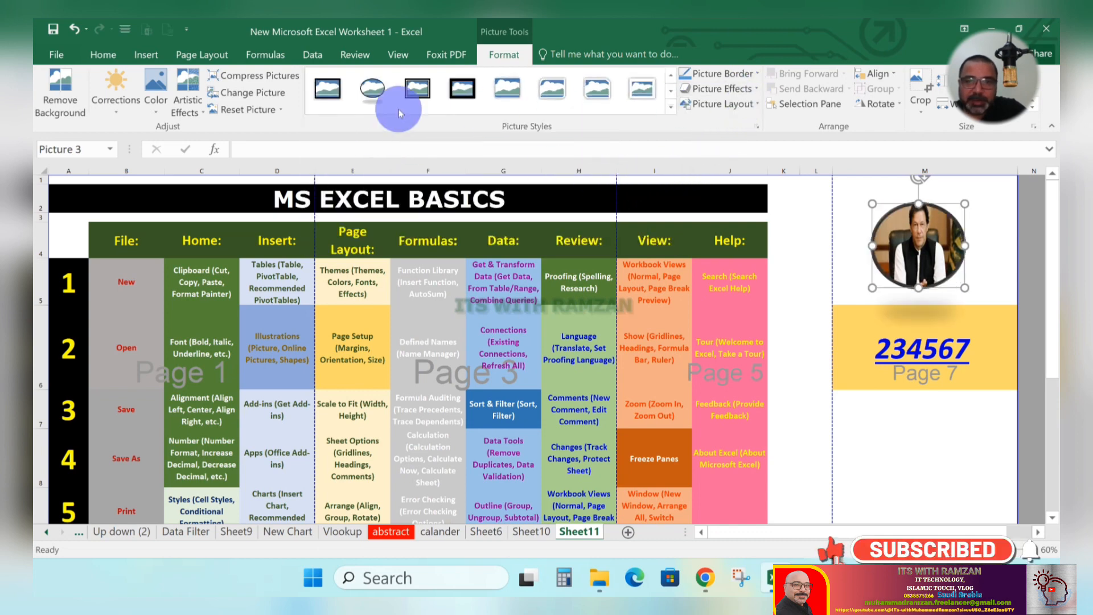
left_click(756, 74)
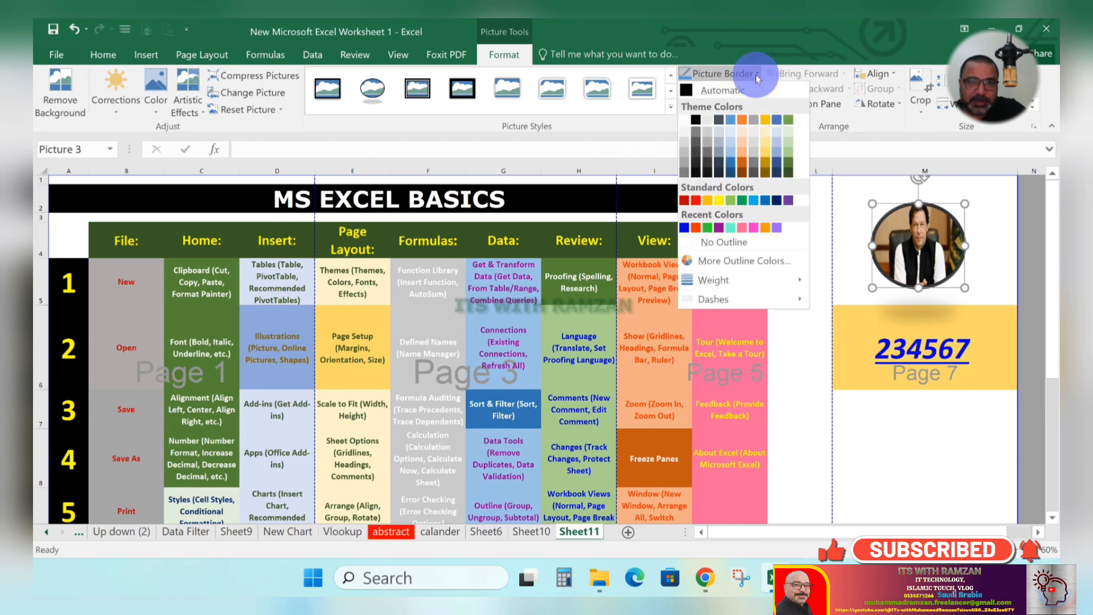
left_click(709, 228)
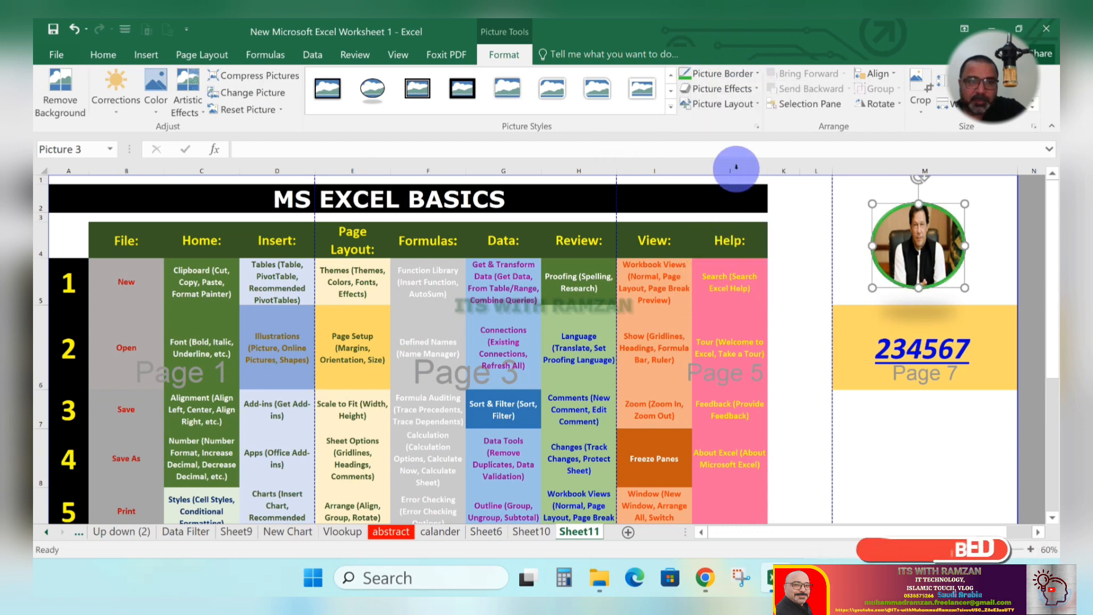
Step: Draw an oval shape about 2.17 by 2.19 inches below cell M6, across columns K to M
left_click(145, 54)
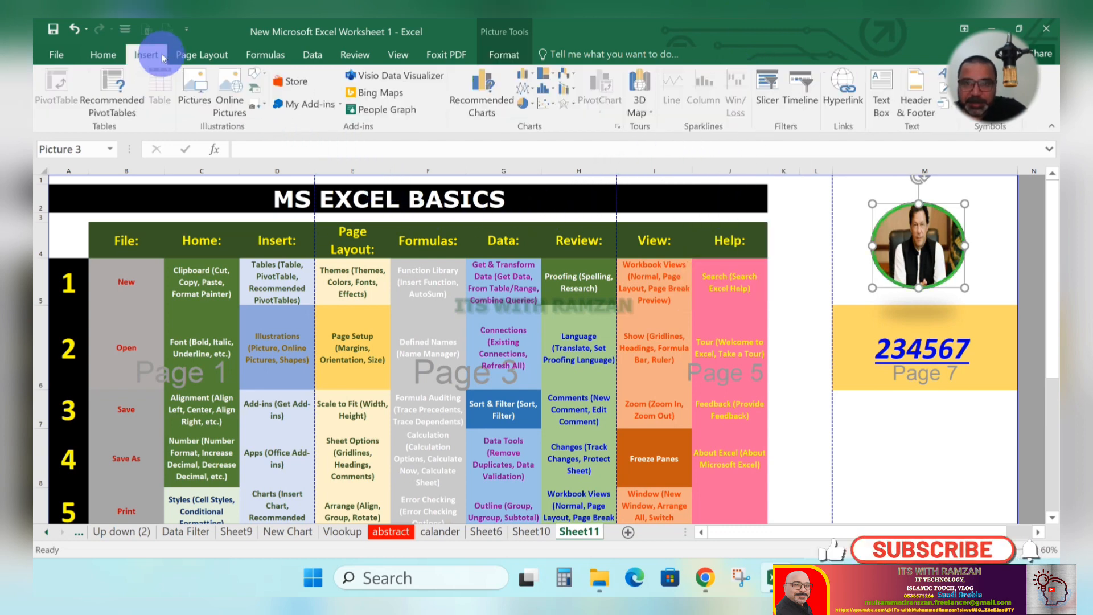
left_click(259, 78)
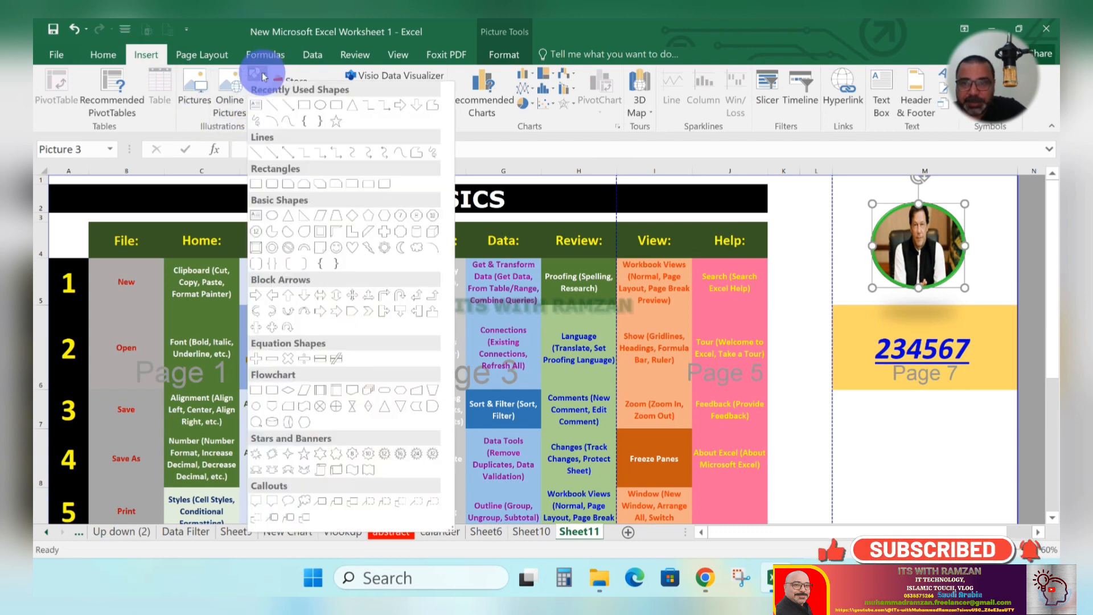
left_click(318, 106)
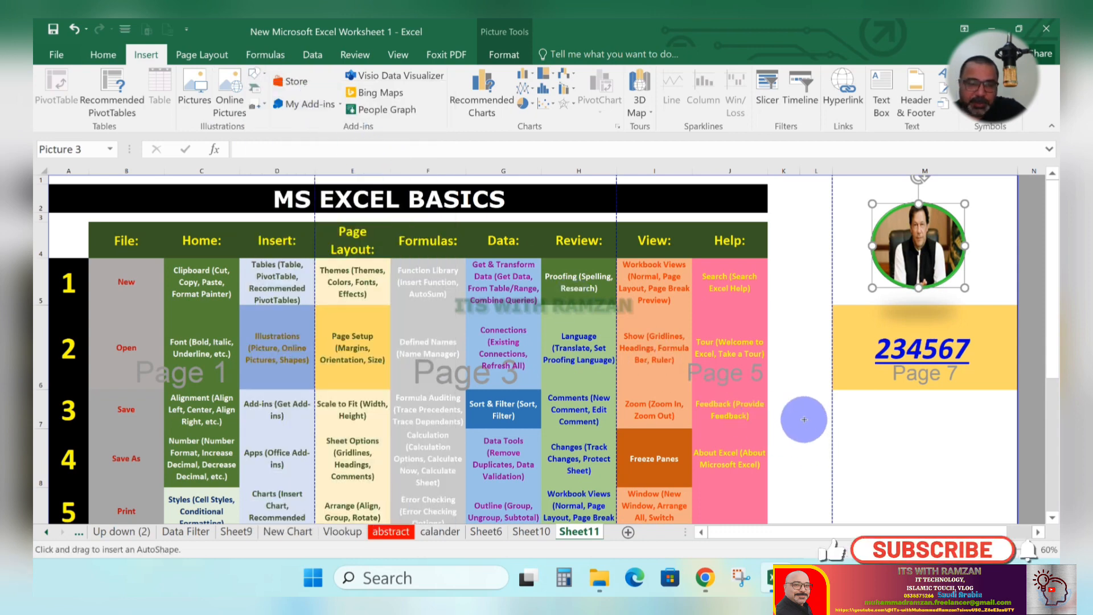
left_click_drag(794, 406, 916, 525)
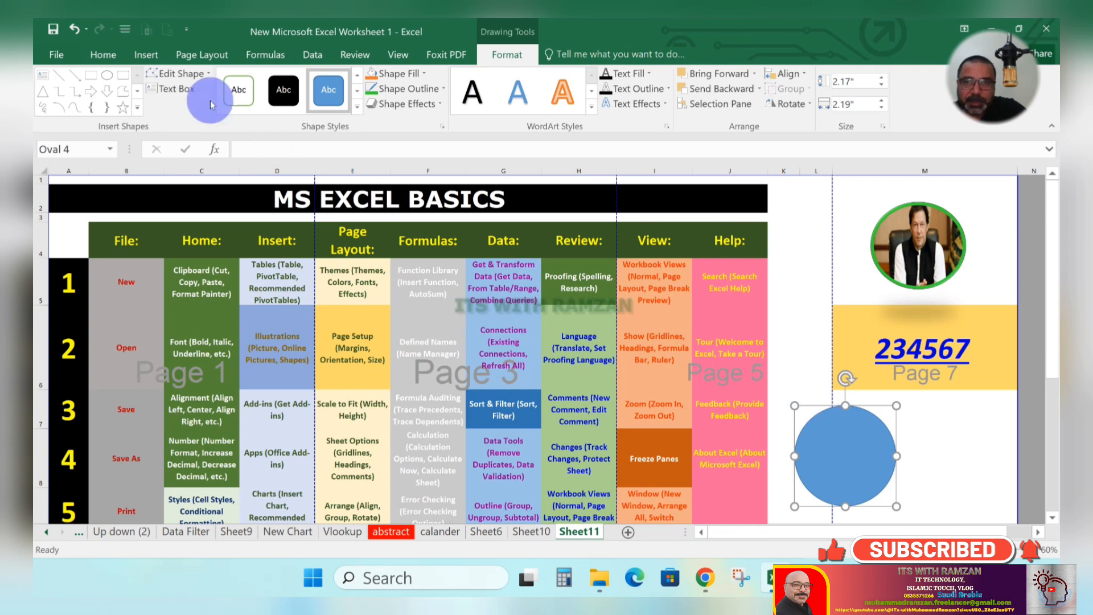
Step: Apply the black shape style to the circle and set its fill to standard red
left_click(293, 90)
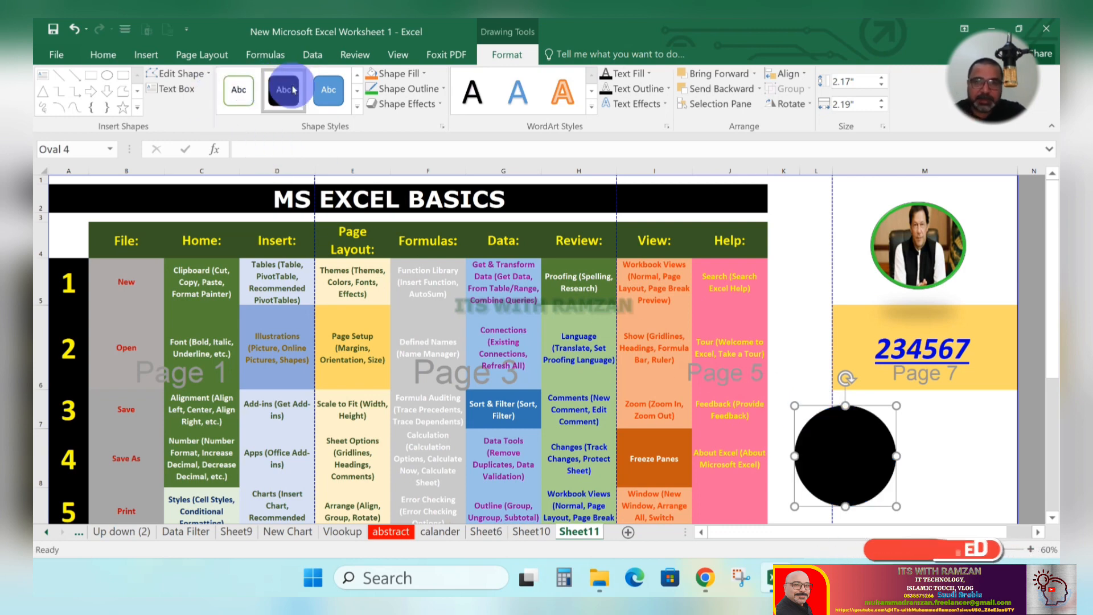
left_click(424, 75)
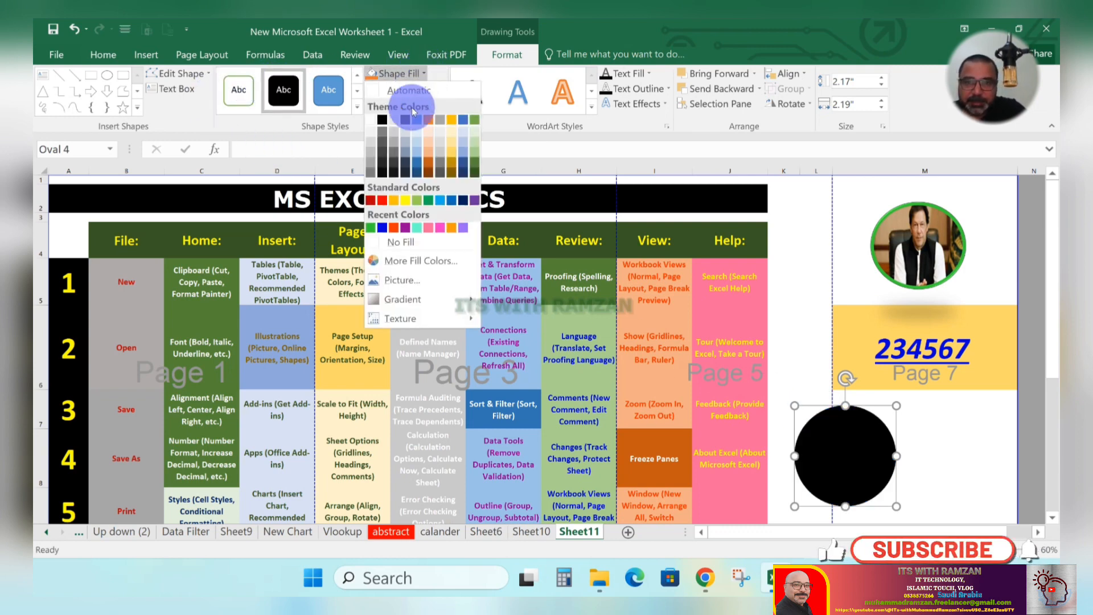
left_click(382, 201)
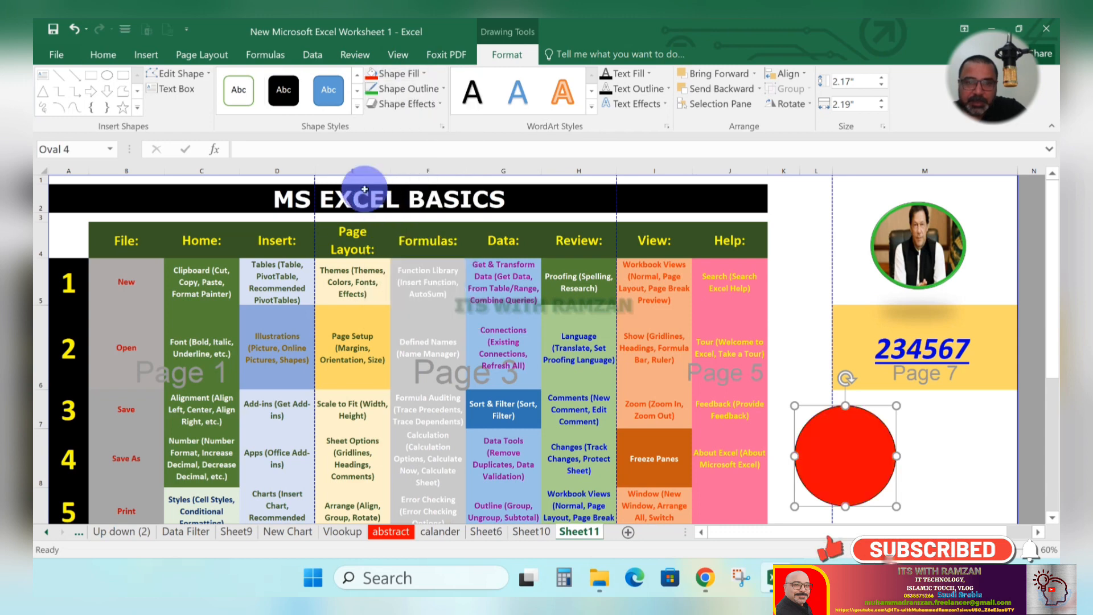
Step: Draw an isosceles triangle about 3.25 by 3.12 inches, place it over the red circle, and fill it with light gold
left_click(144, 55)
left_click(919, 435)
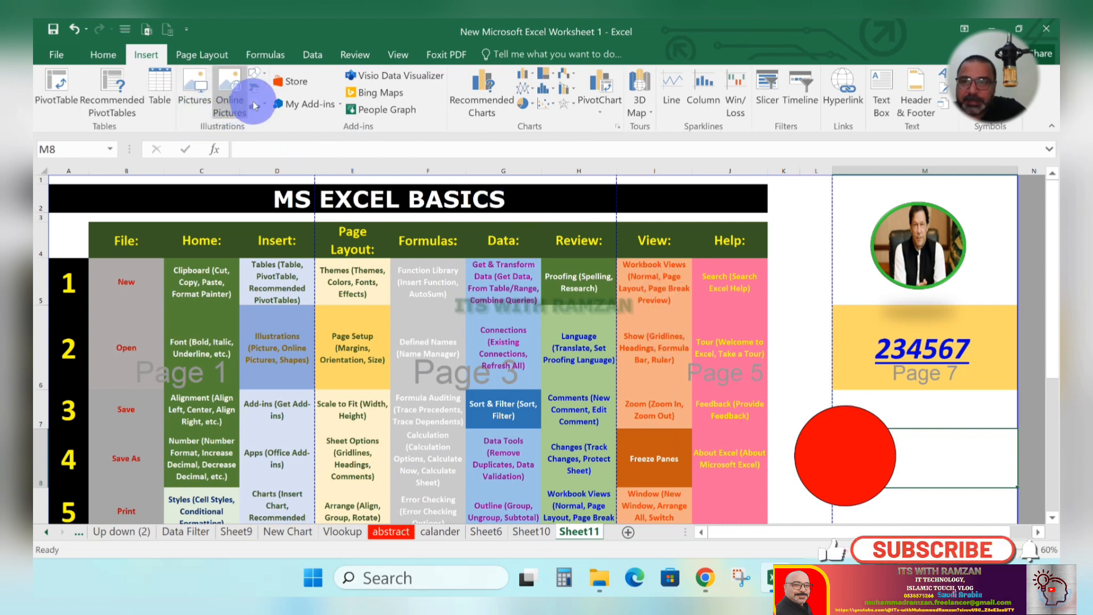
left_click(259, 80)
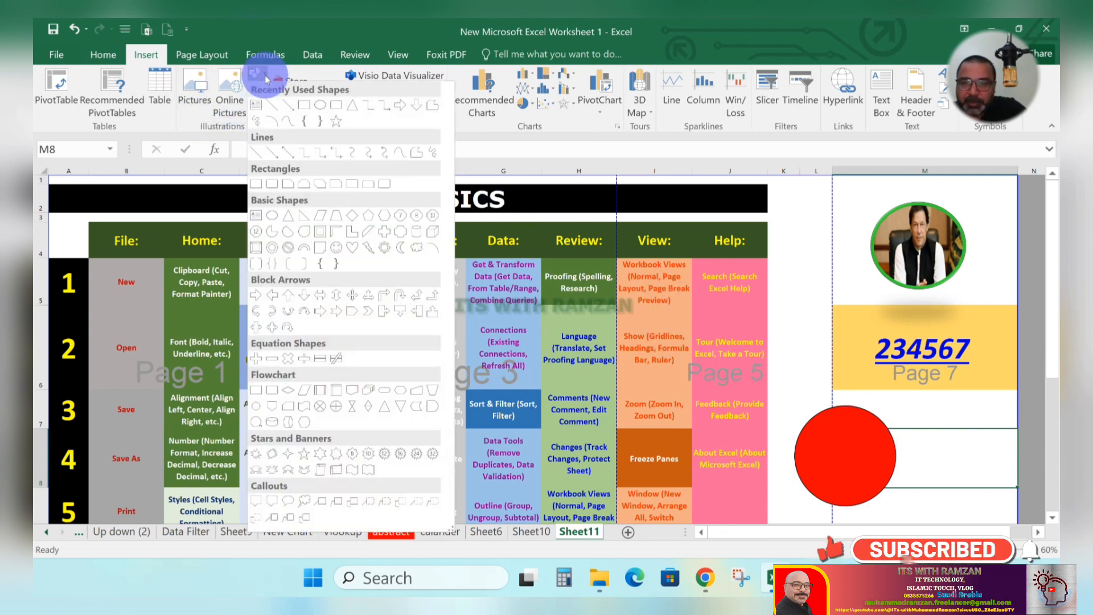
left_click(288, 216)
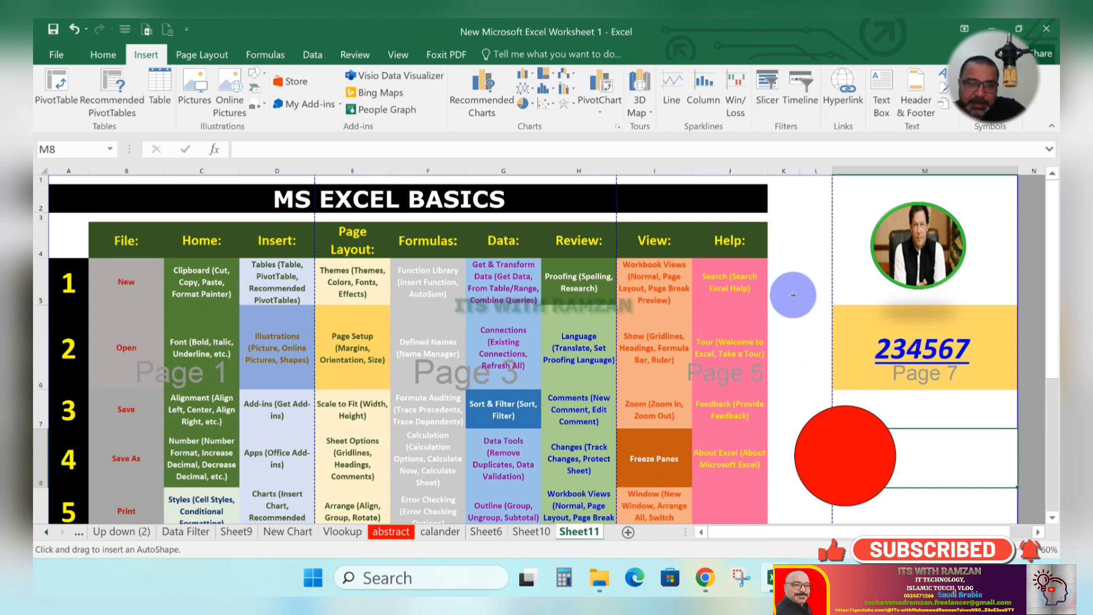
mouse_move(783, 280)
left_mouse_down()
mouse_move(929, 431)
mouse_move(917, 449)
left_mouse_up()
left_click_drag(802, 409, 813, 445)
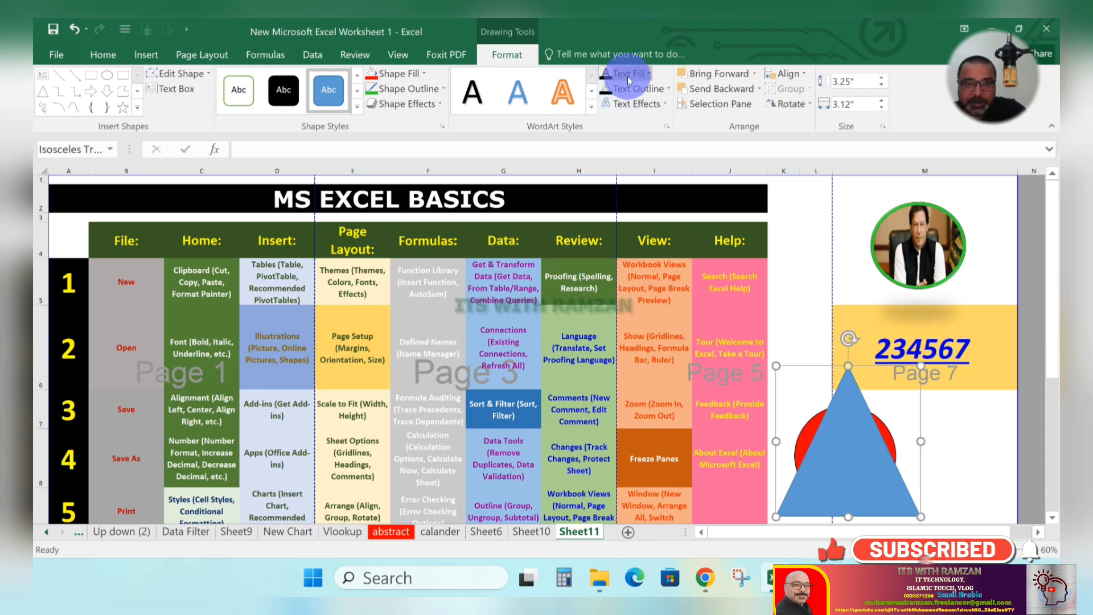
left_click(424, 75)
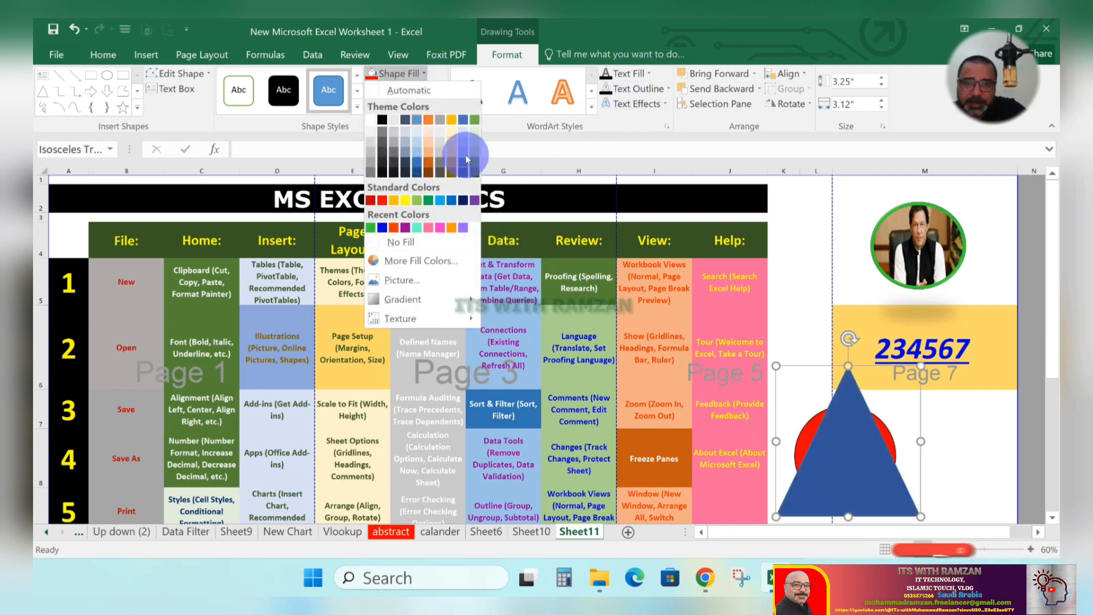
left_click(451, 150)
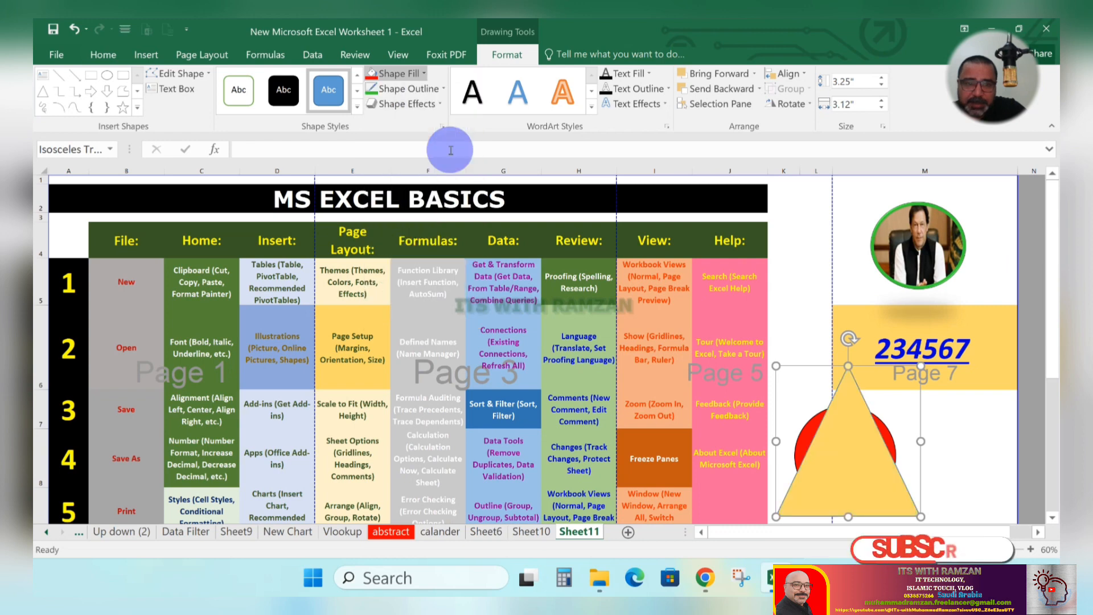
Step: Enlarge the red circle to about 2.72 by 2.67 inches and move the triangle off it onto the Help column
left_click(803, 434)
mouse_move(795, 408)
left_mouse_down()
mouse_move(777, 391)
mouse_move(794, 397)
left_mouse_up()
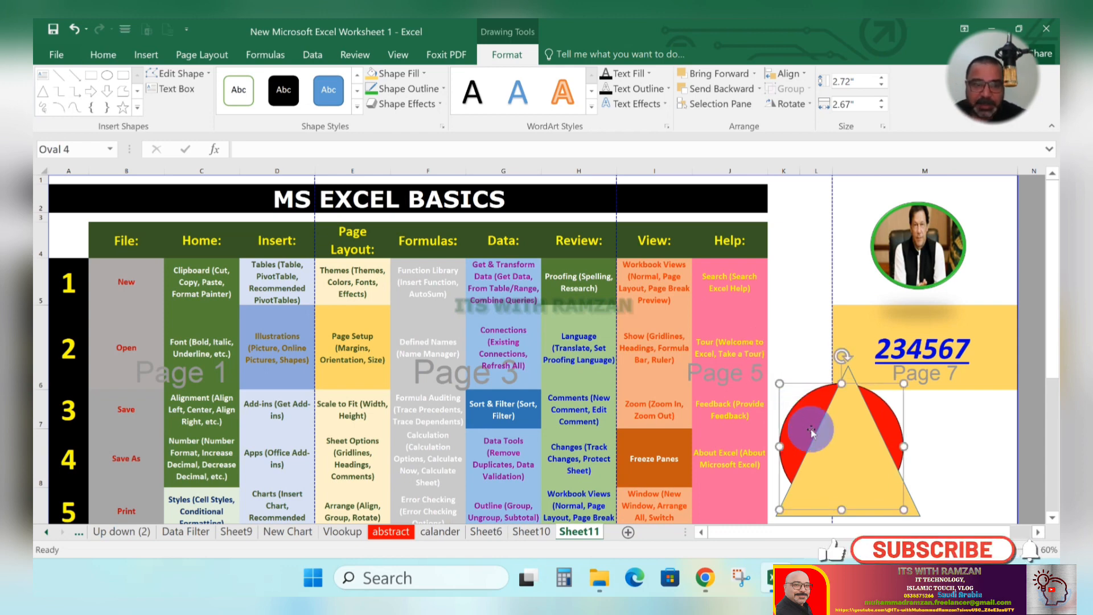
left_click(857, 451)
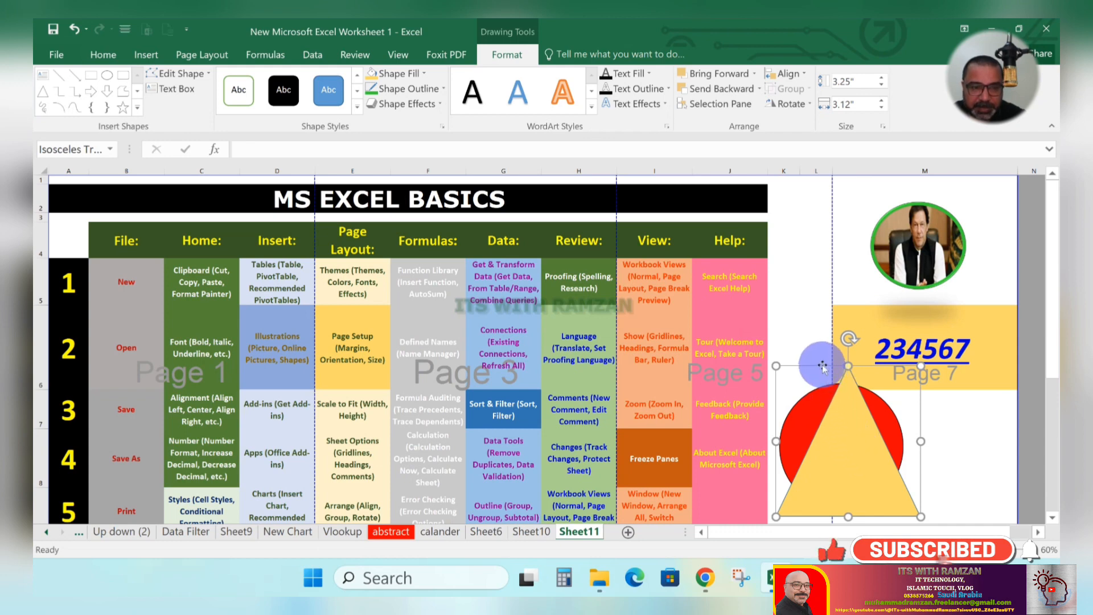
left_click_drag(800, 359, 745, 297)
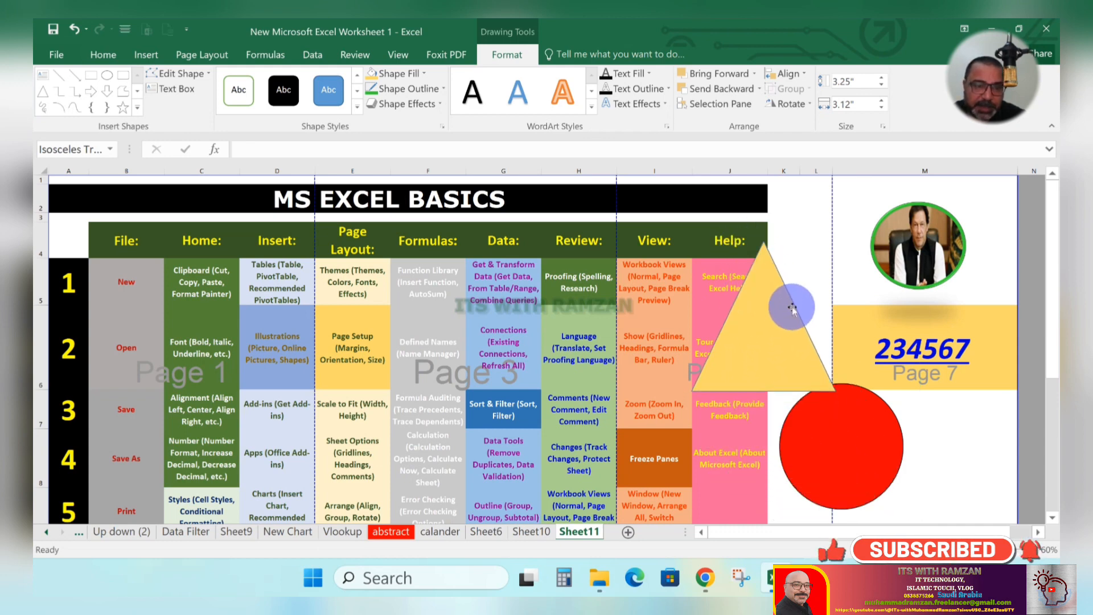
Step: Open the shape formatting of the gold triangle and switch its fill to a picture or texture fill
right_click(791, 307)
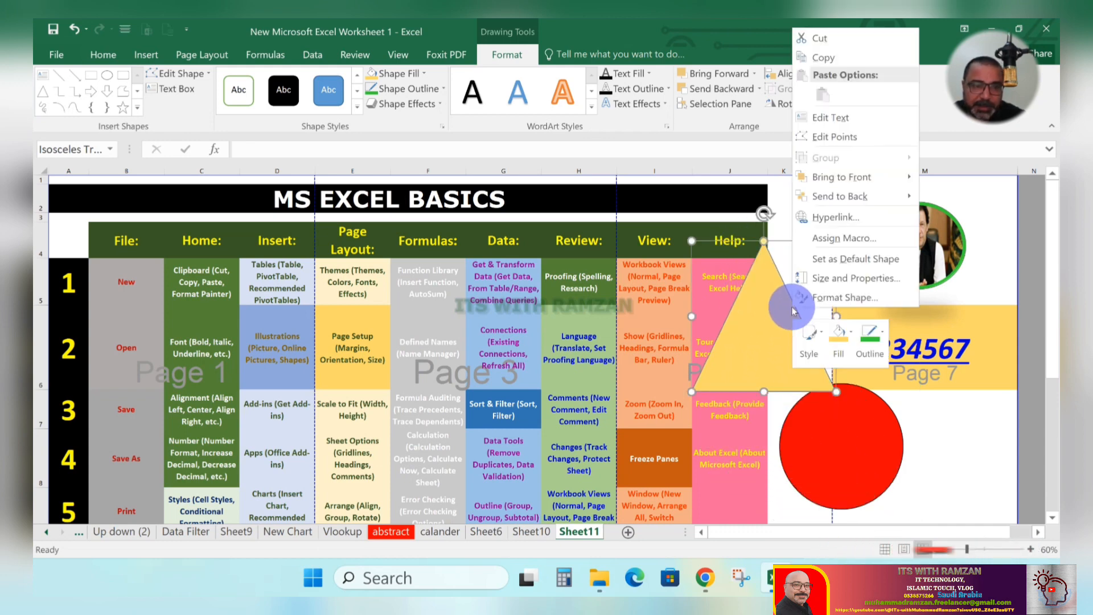
key("Escape")
key("ctrl+1")
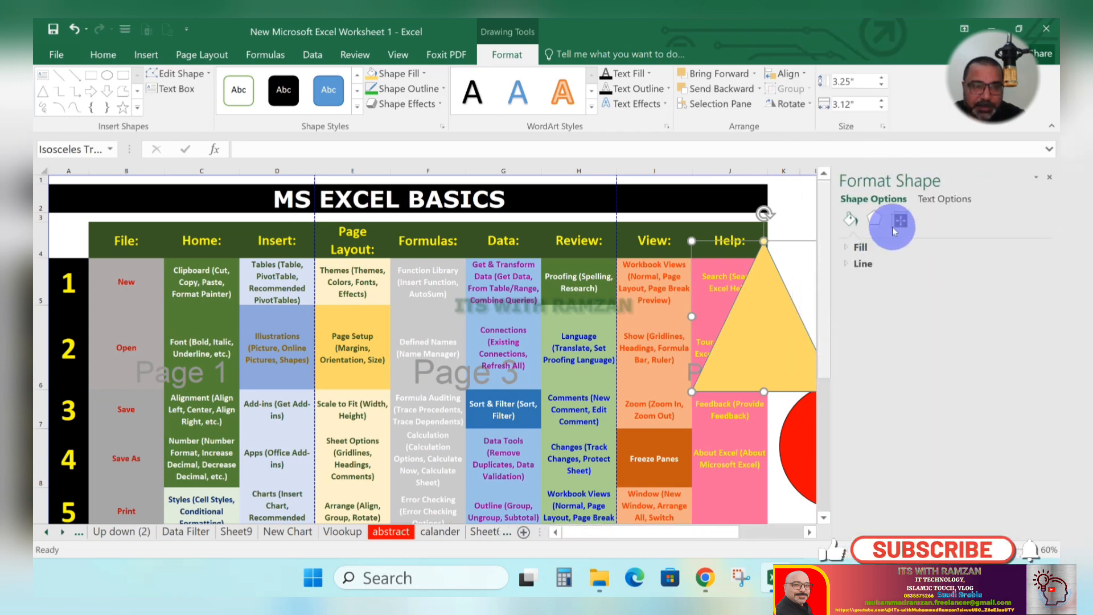
left_click(848, 248)
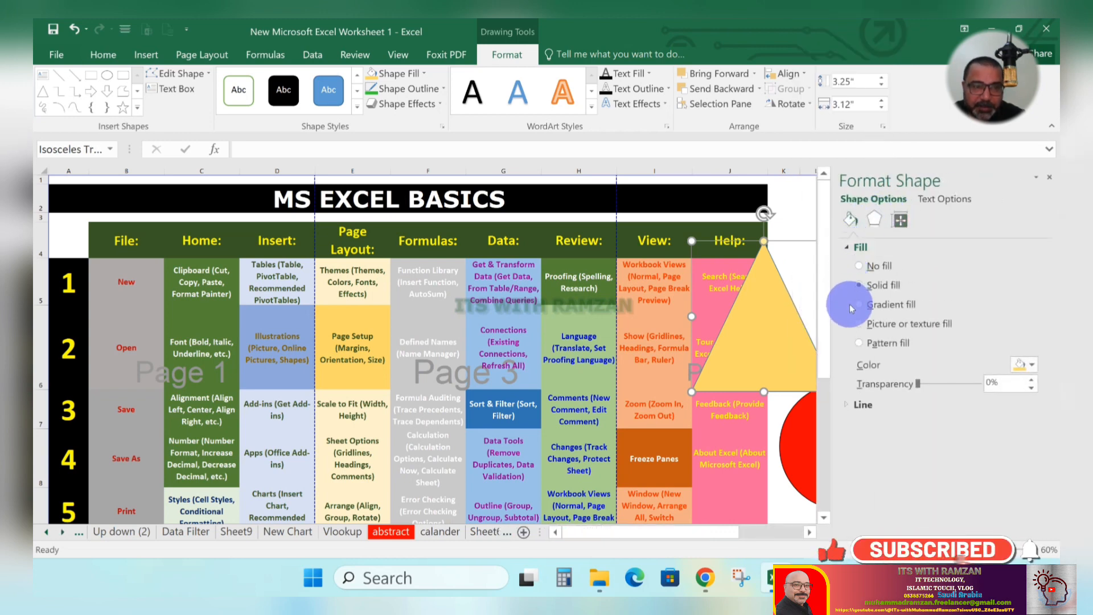
left_click(859, 324)
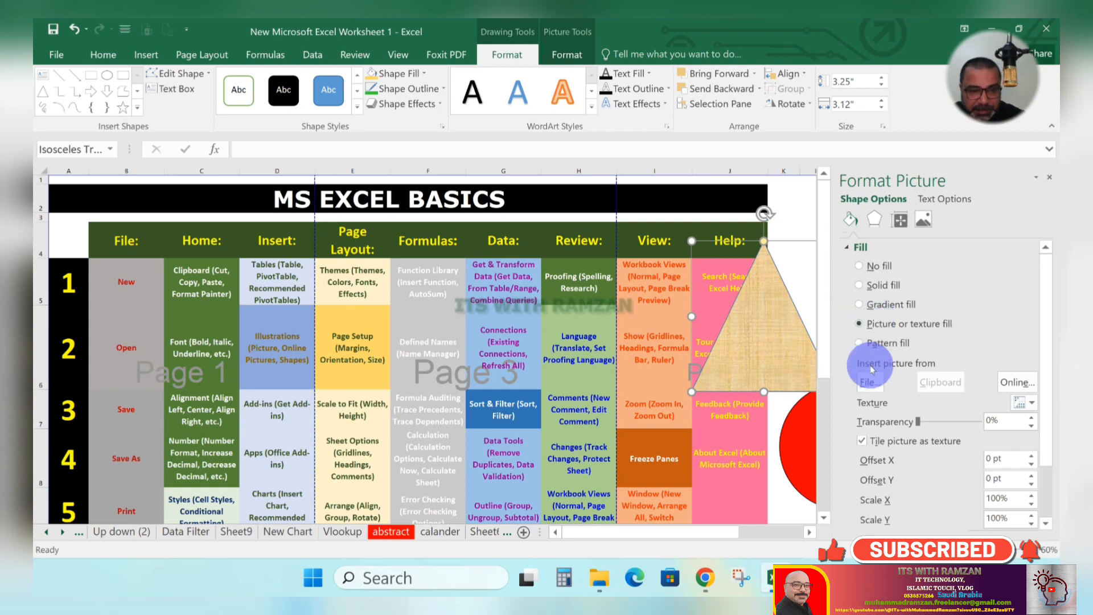
Step: Fill the triangle with the imran khan picture from the Desktop and move it beside the oval portrait over columns J to M
left_click(865, 385)
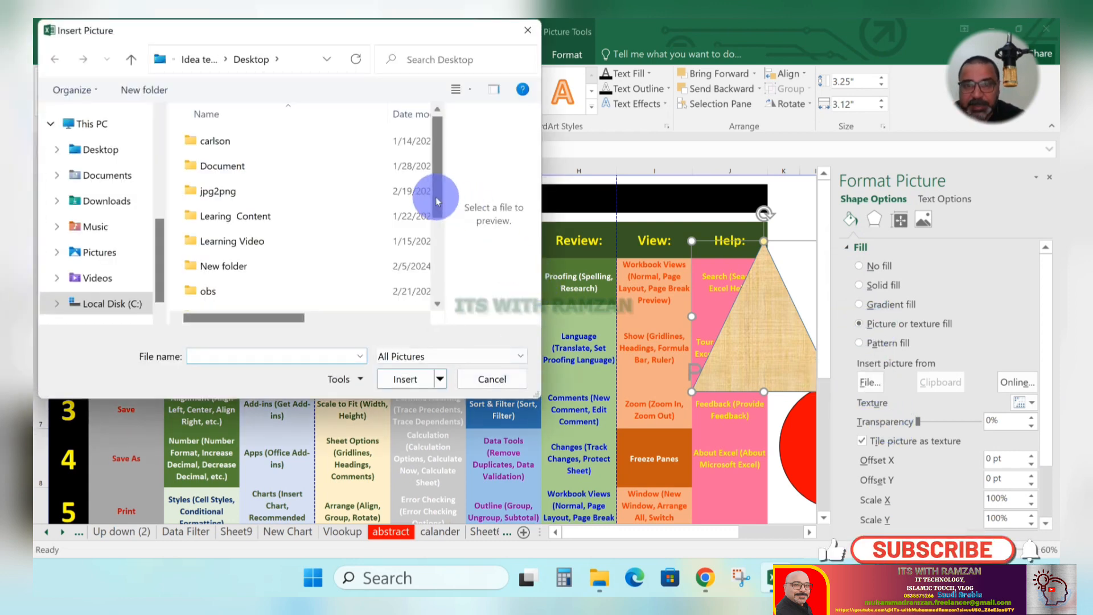
left_click_drag(434, 196, 427, 305)
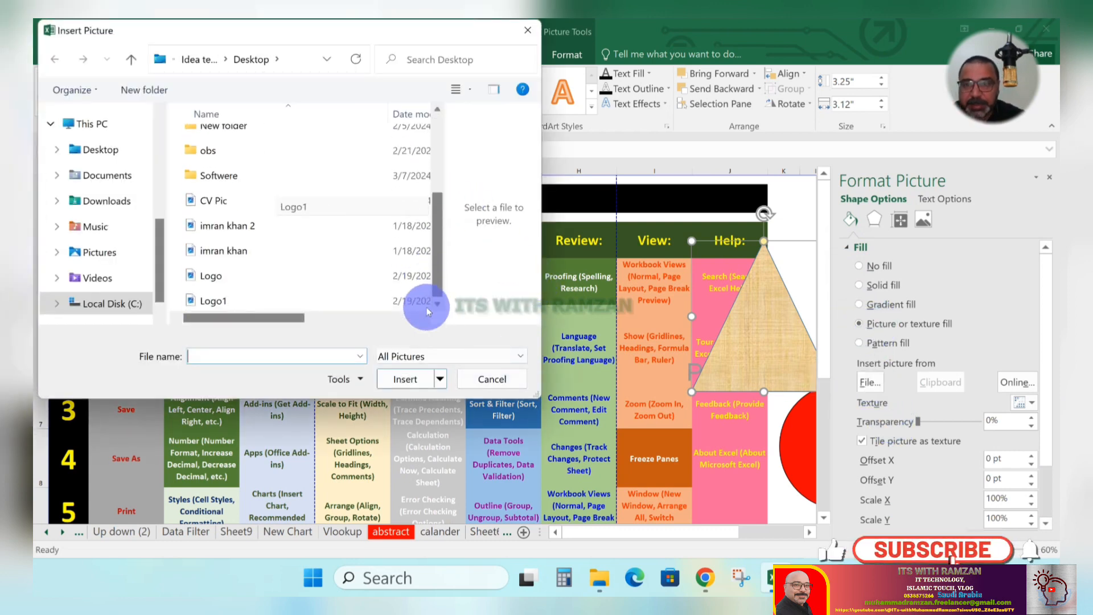
left_click(192, 200)
left_click(211, 227)
left_click(222, 248)
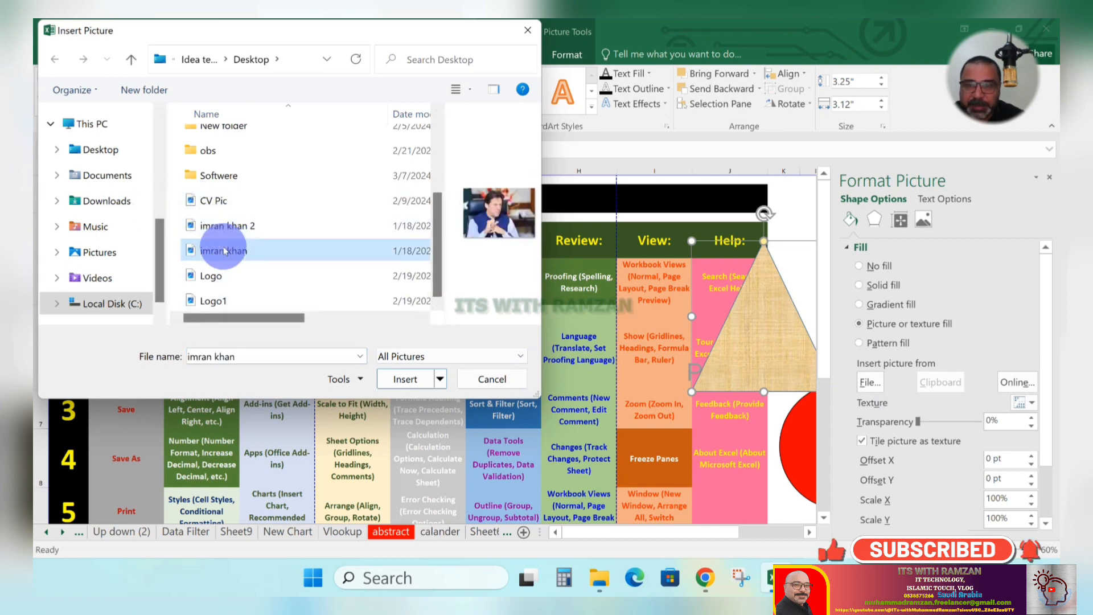
left_click(404, 378)
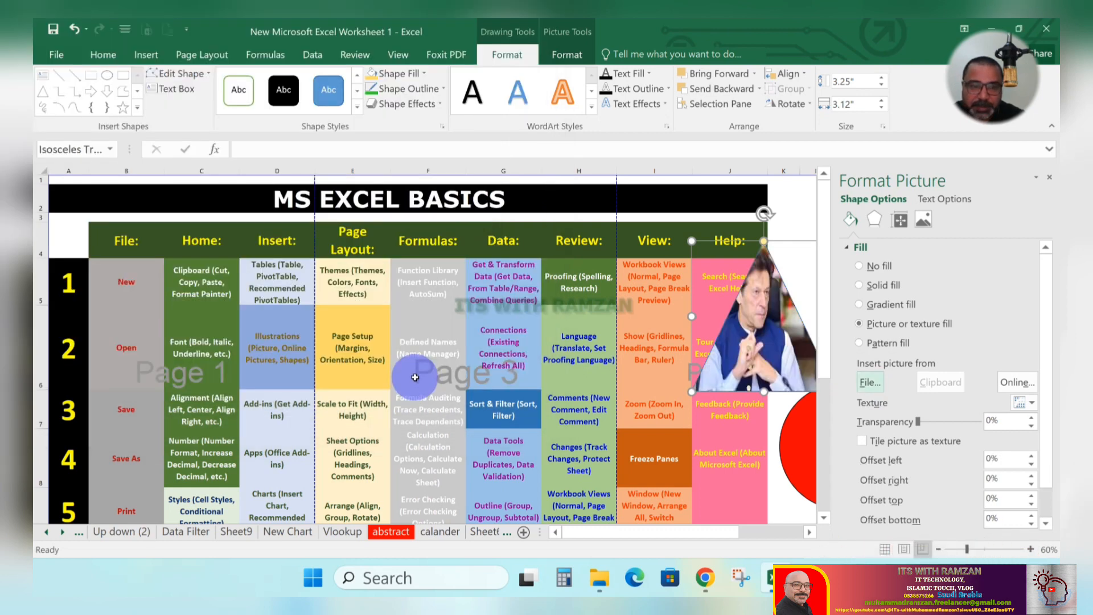
left_click(1050, 181)
left_click_drag(822, 293, 815, 229)
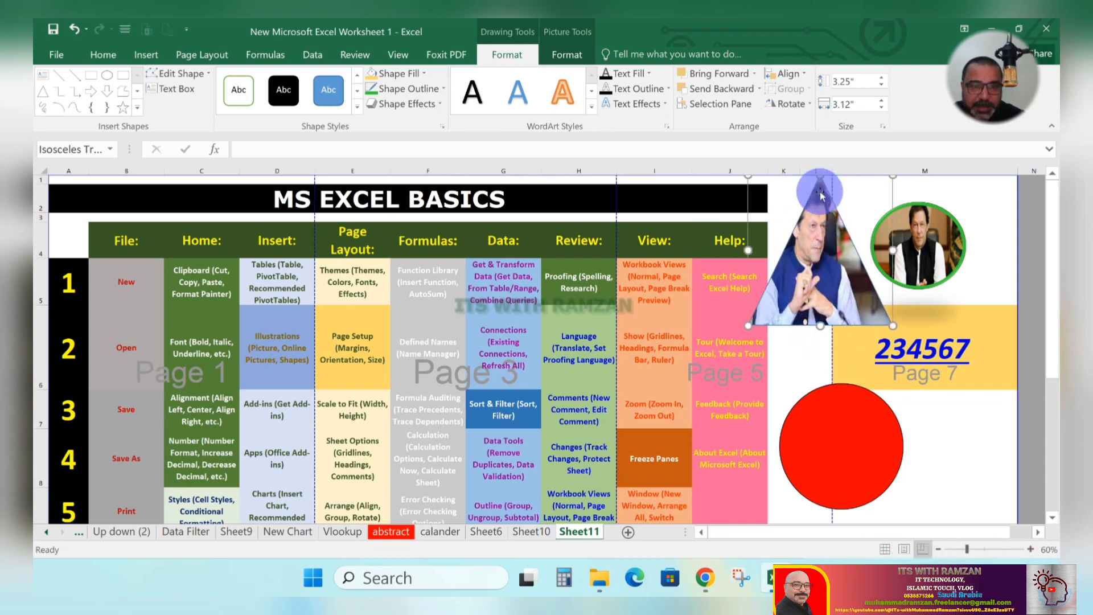
Step: Change the oval portrait above cell M6 to the white-framed picture style with rounded diagonal corners
left_click(898, 209)
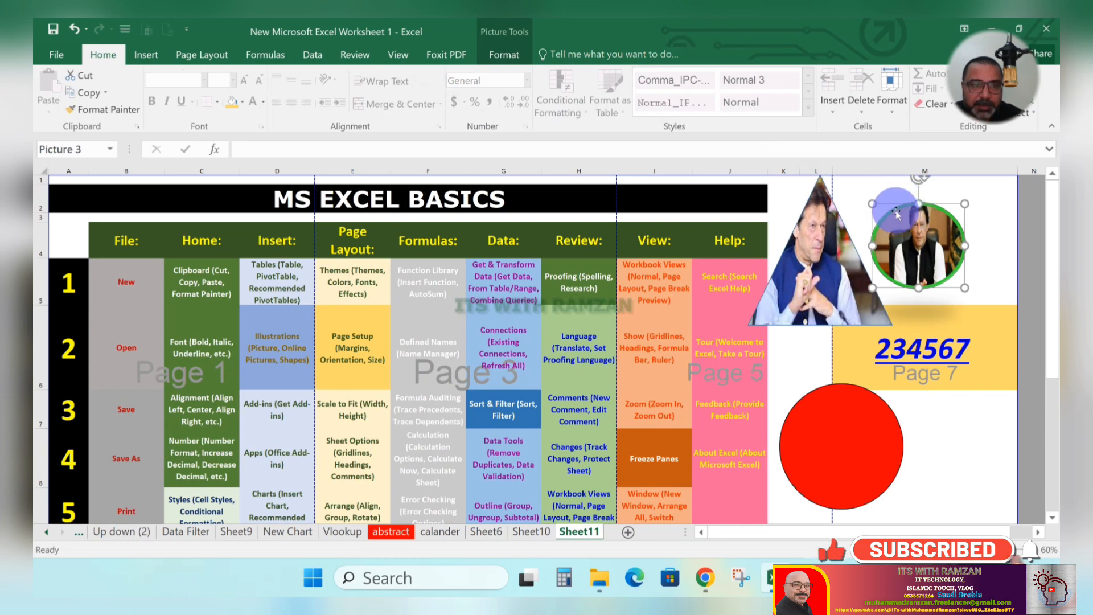
double_click(897, 214)
left_click(672, 109)
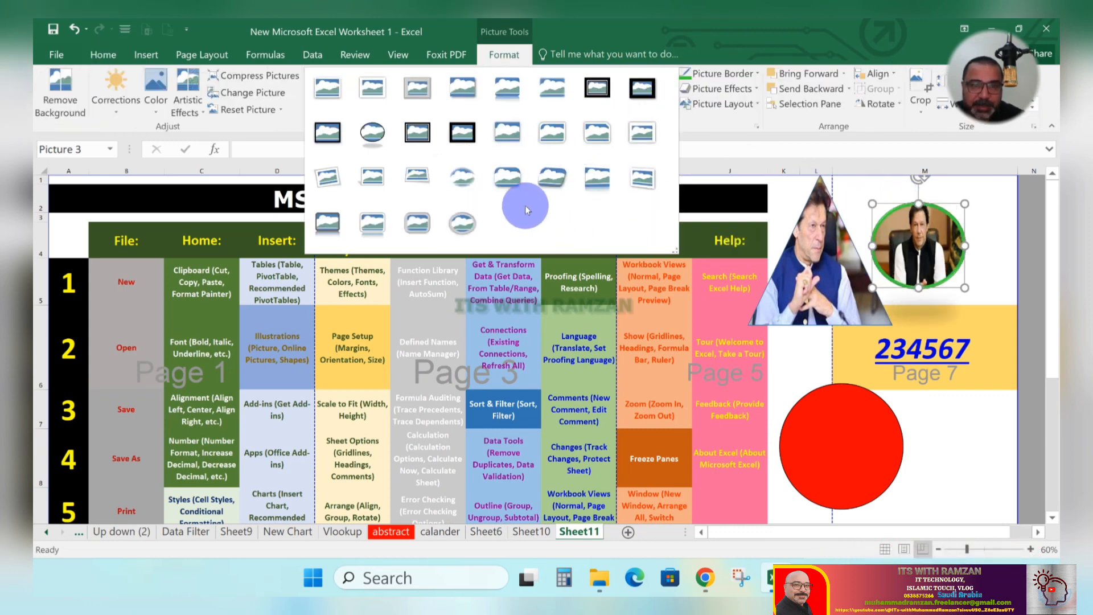
left_click(549, 134)
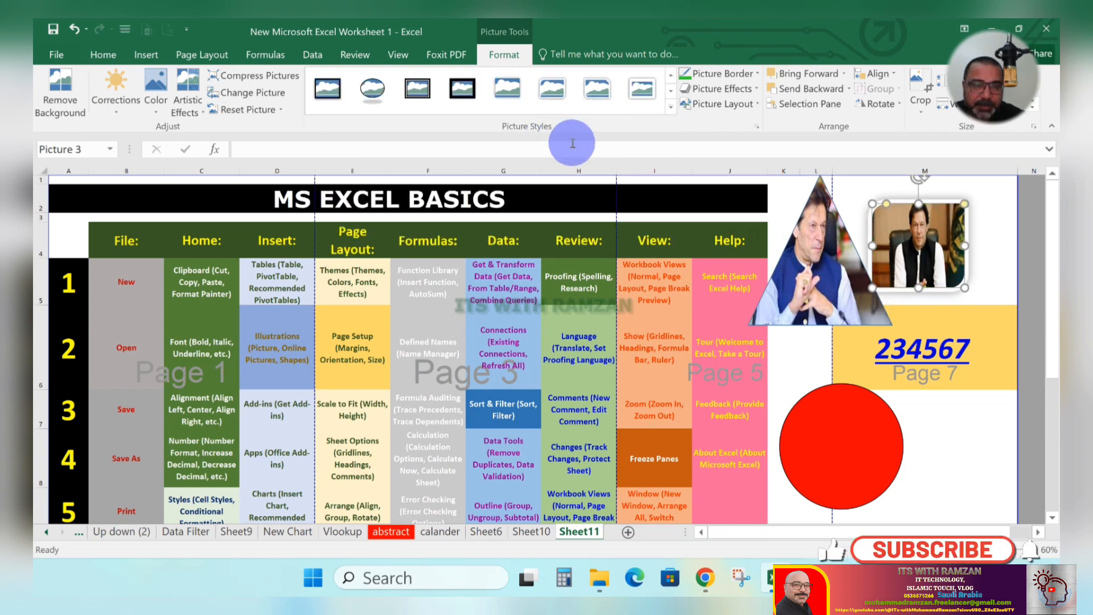
Step: Delete the picture-filled triangle and the red circle from the sheet
left_click_drag(791, 258, 767, 261)
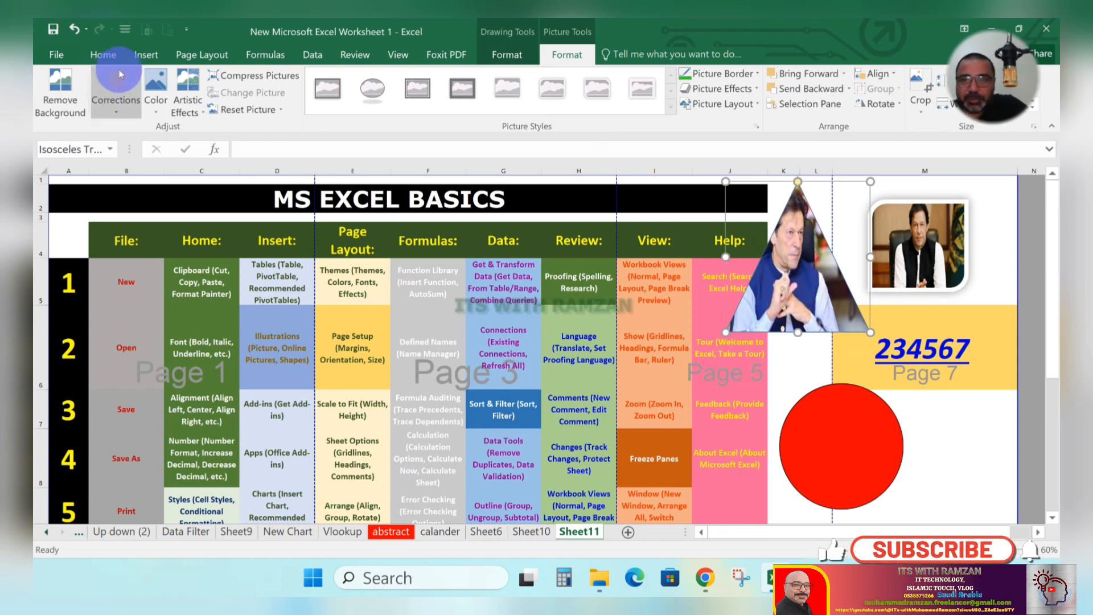
left_click(148, 57)
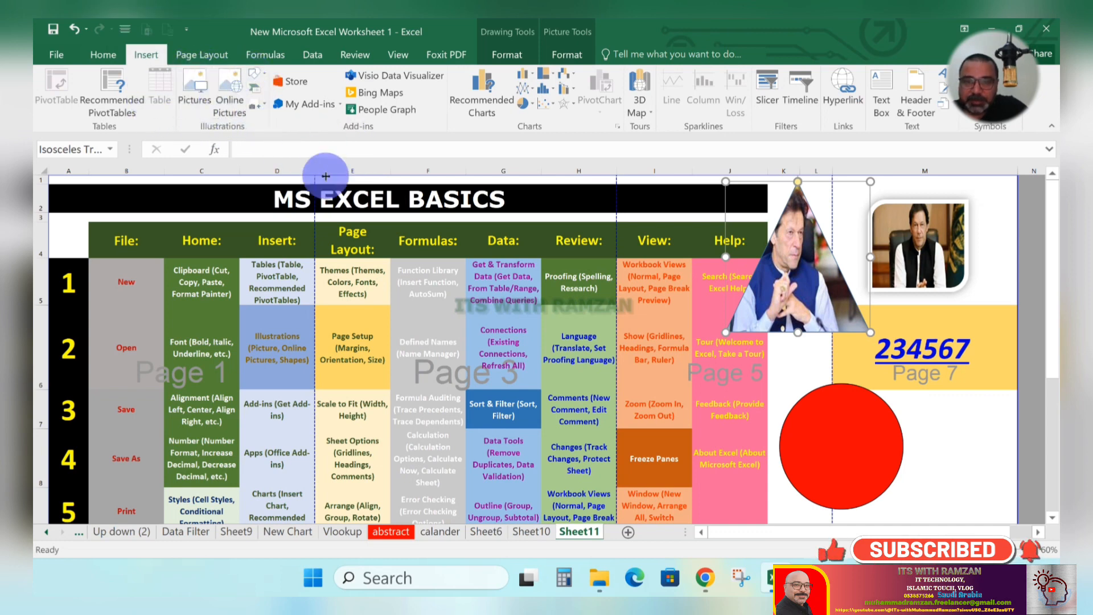
key("Delete")
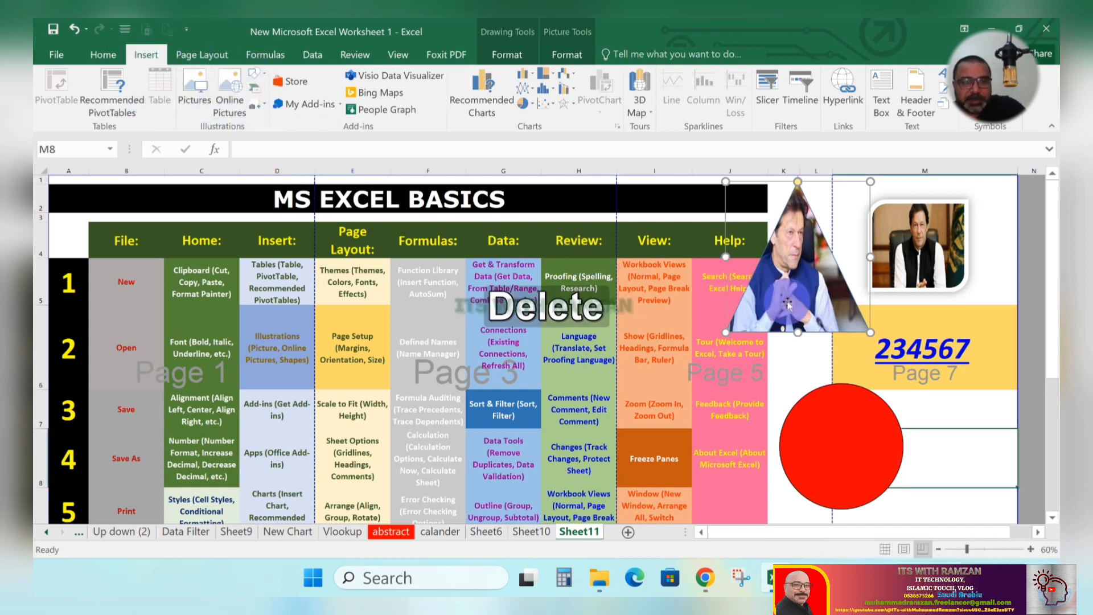
left_click(808, 402)
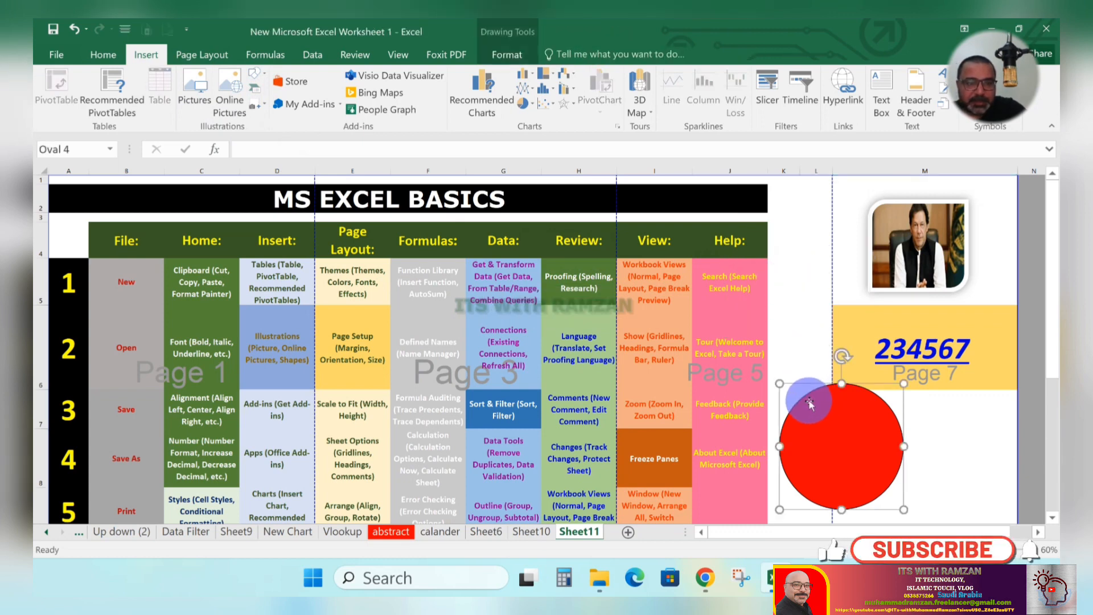
key("Delete")
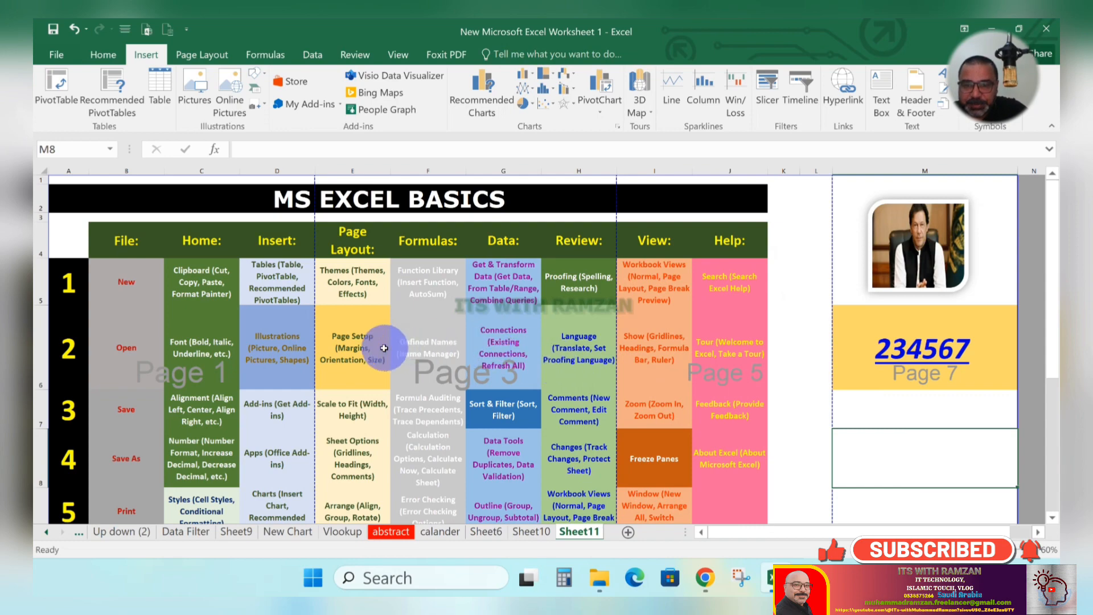
Step: Move the outer page boundary from the far edge of column M to the edge between columns L and M, excluding column M from printing
scroll(352, 354, "down", 1)
scroll(352, 354, "down", 1)
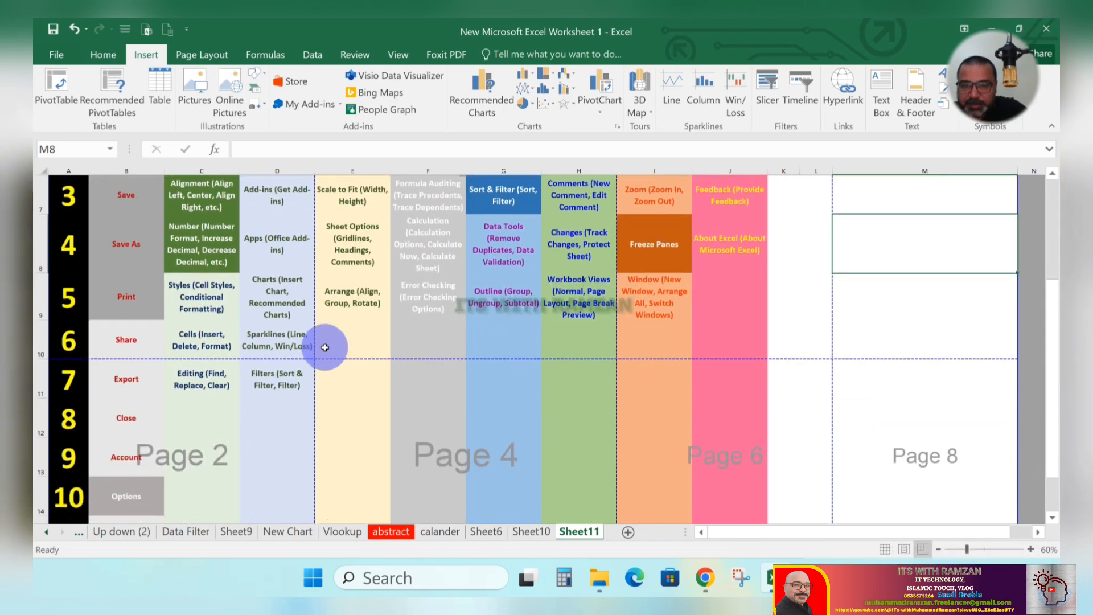
scroll(325, 347, "up", 2)
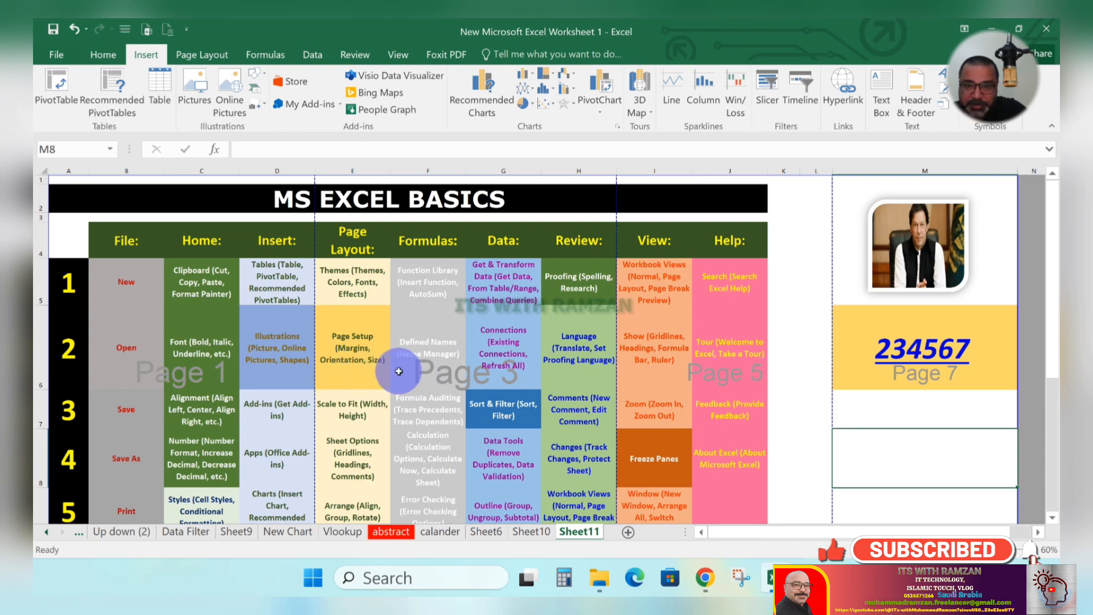
left_click(194, 53)
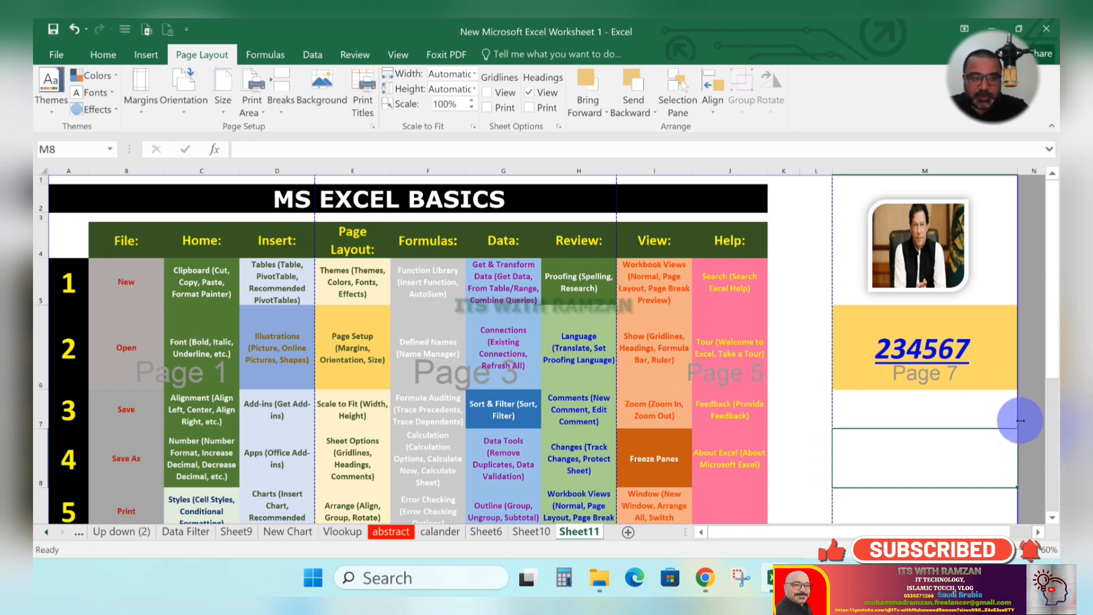
left_click_drag(1019, 420, 842, 425)
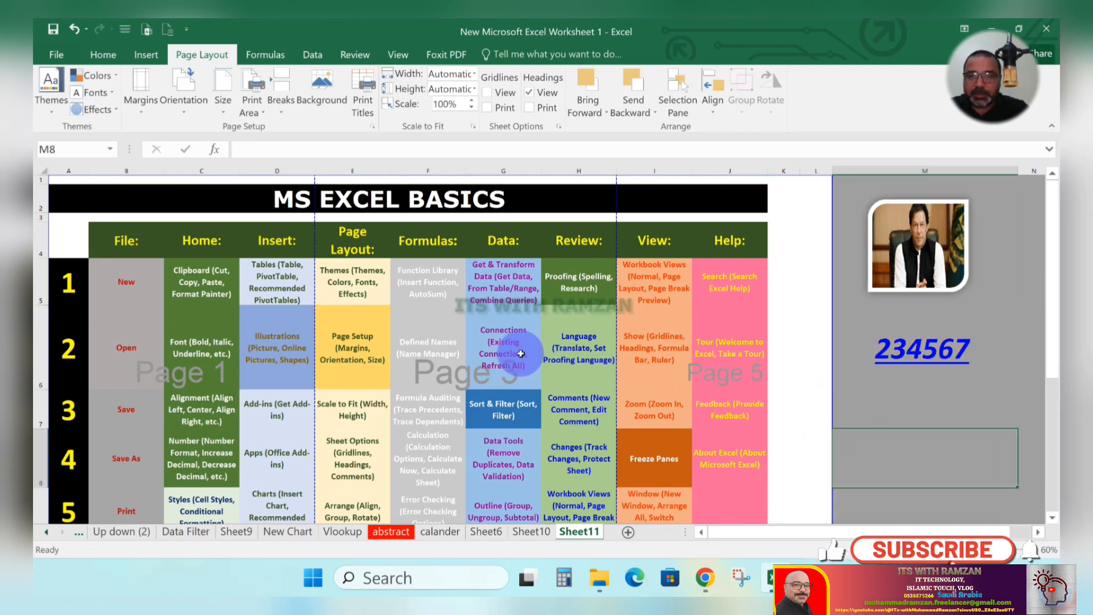
Step: Examine how the overview table is divided into pages and which print area commands are available
scroll(362, 392, "down", 1)
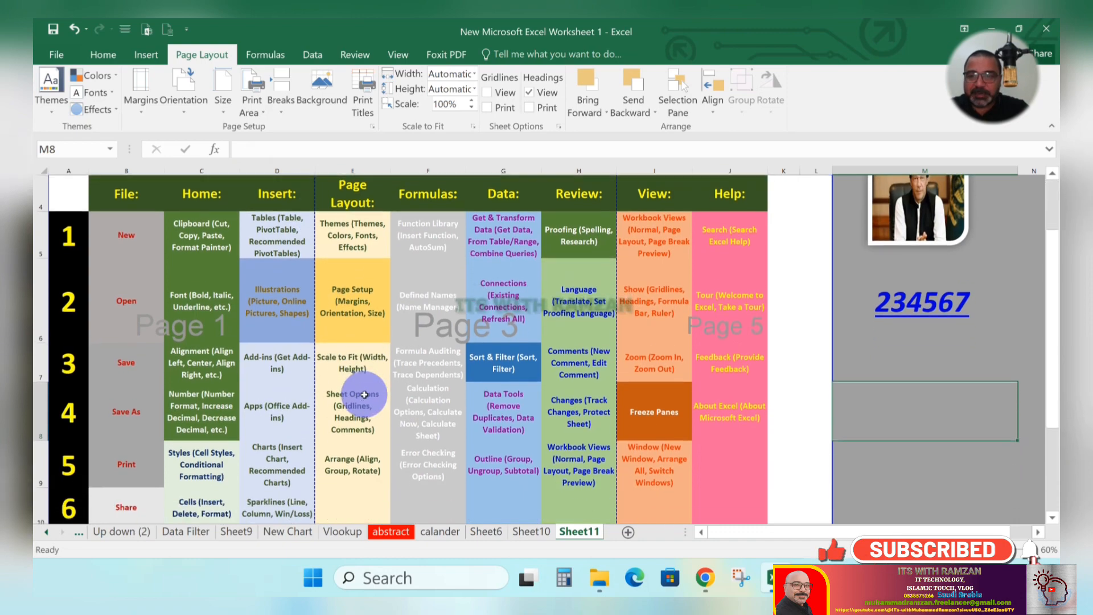
scroll(364, 394, "down", 3)
scroll(364, 394, "up", 4)
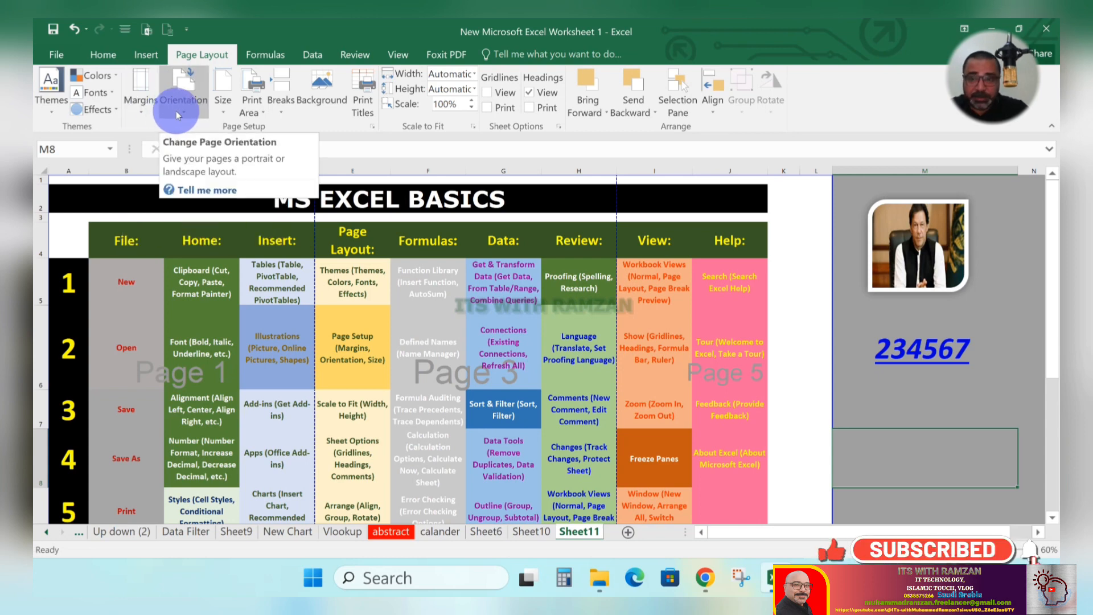
left_click(222, 112)
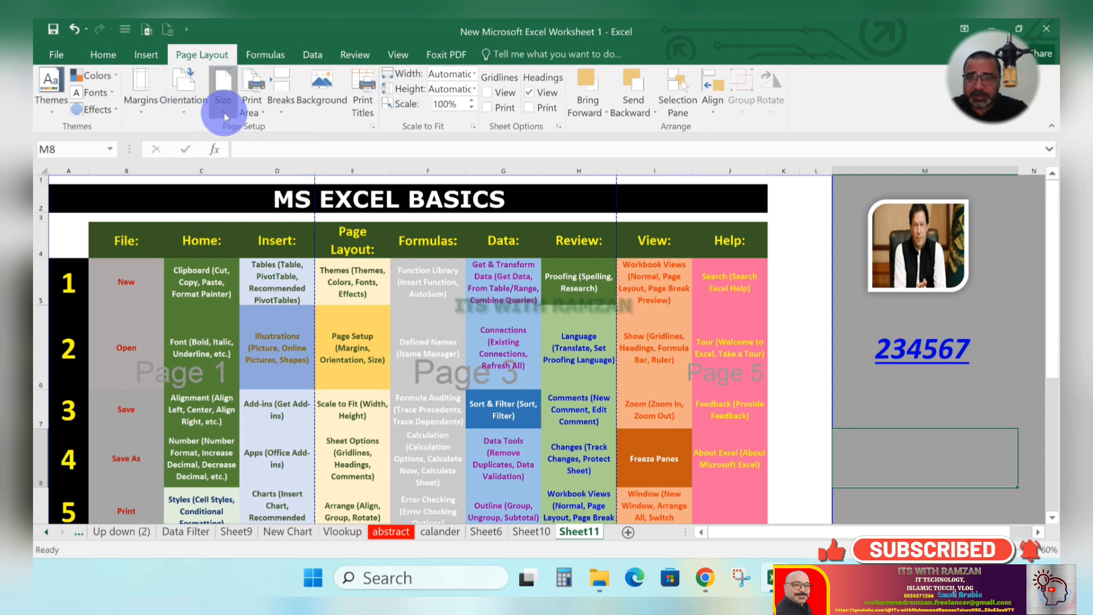
left_click(264, 114)
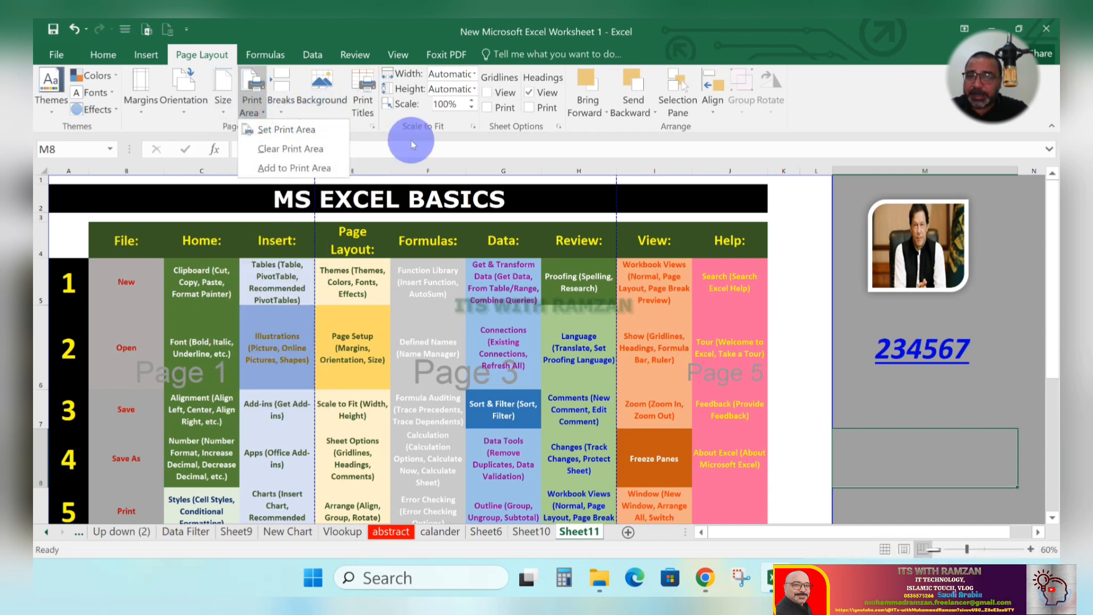
left_click(481, 263)
scroll(480, 270, "down", 1)
scroll(479, 271, "down", 2)
scroll(456, 268, "up", 3)
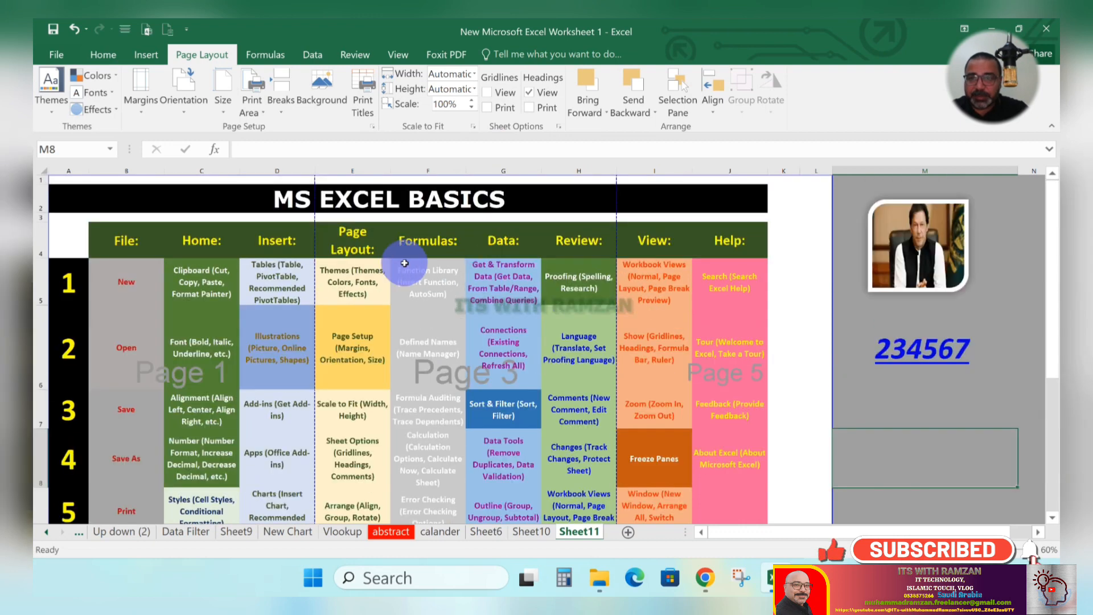
Step: View the custom margin settings in Page Setup and leave them without applying changes
left_click(142, 105)
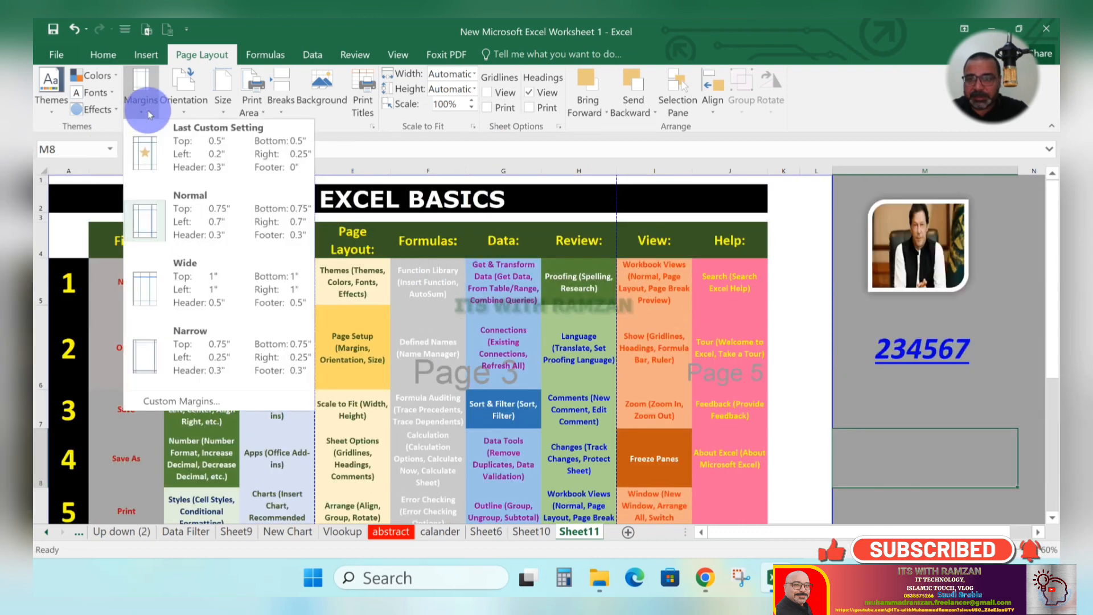
left_click(181, 402)
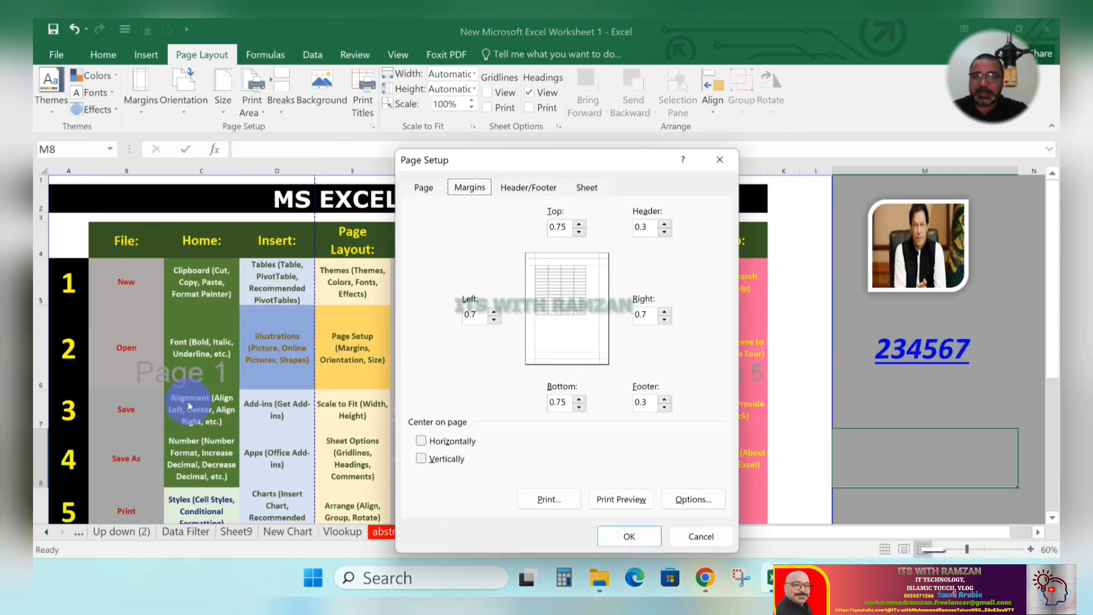
left_click_drag(468, 162, 398, 61)
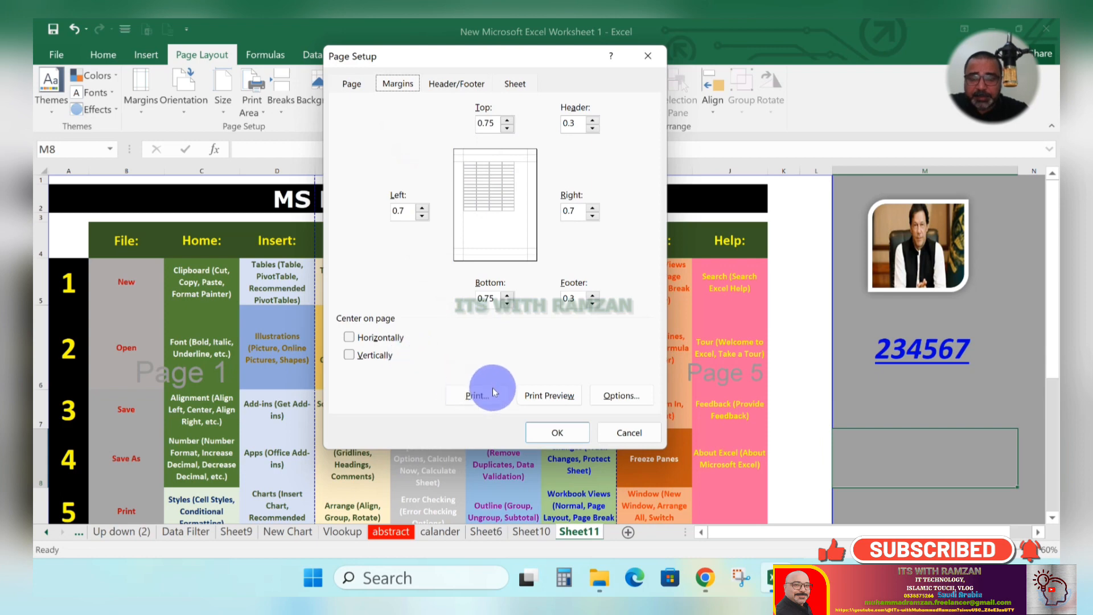
left_click(629, 432)
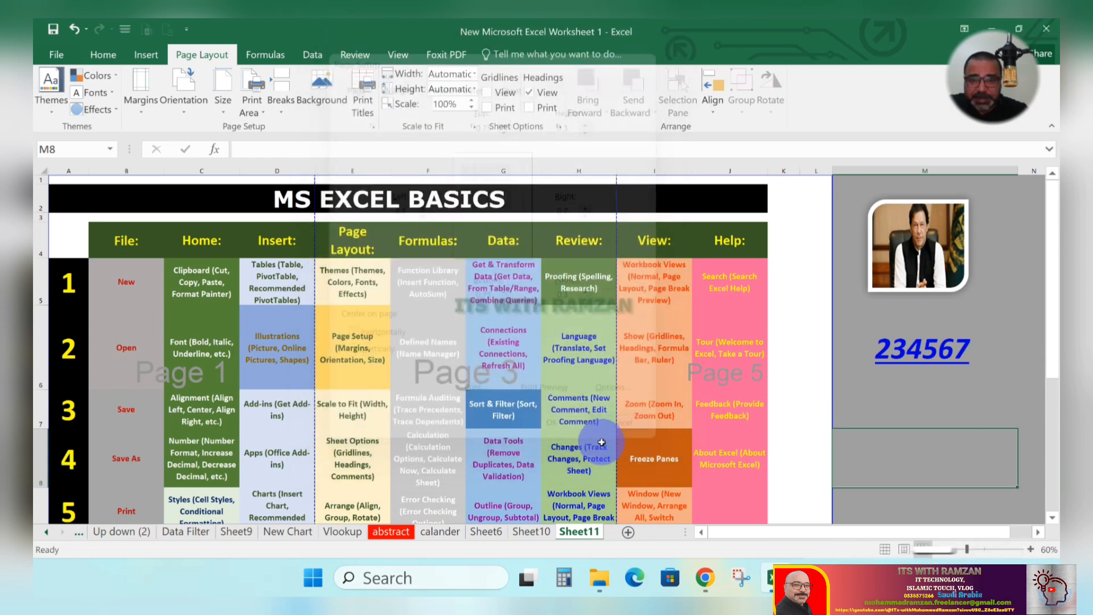
Step: Set the page orientation of the sheet to Landscape
scroll(265, 335, "down", 2)
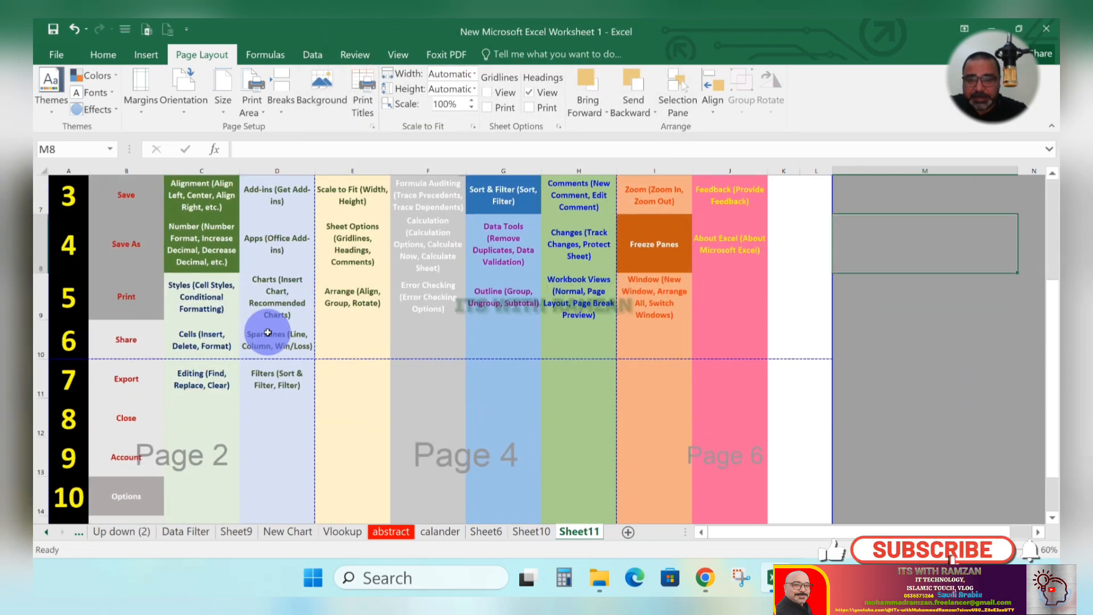
scroll(267, 332, "down", 1)
scroll(268, 331, "up", 2)
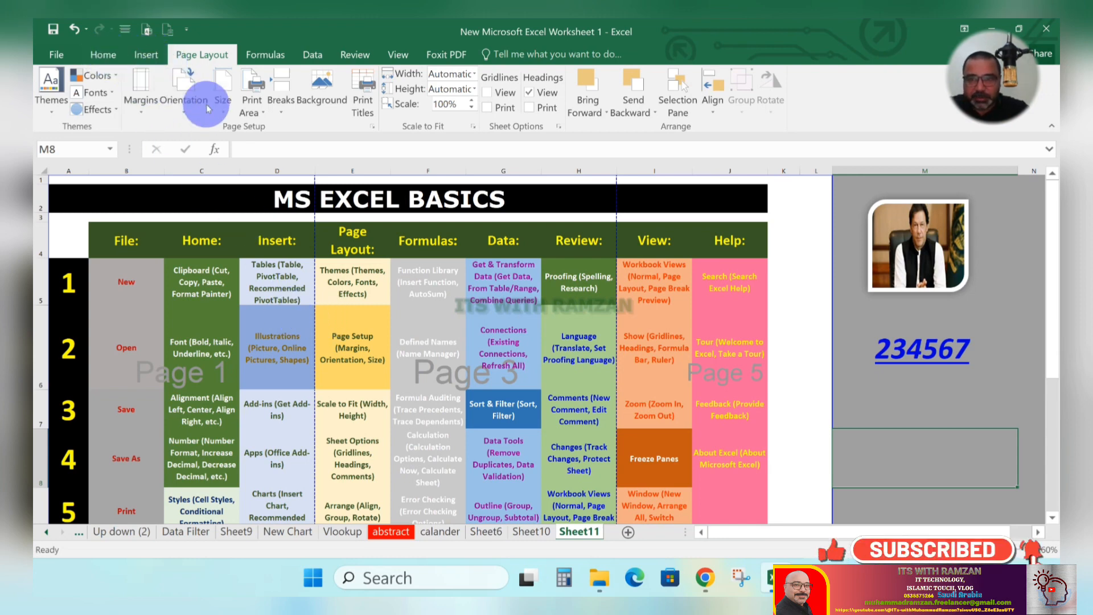
left_click(185, 115)
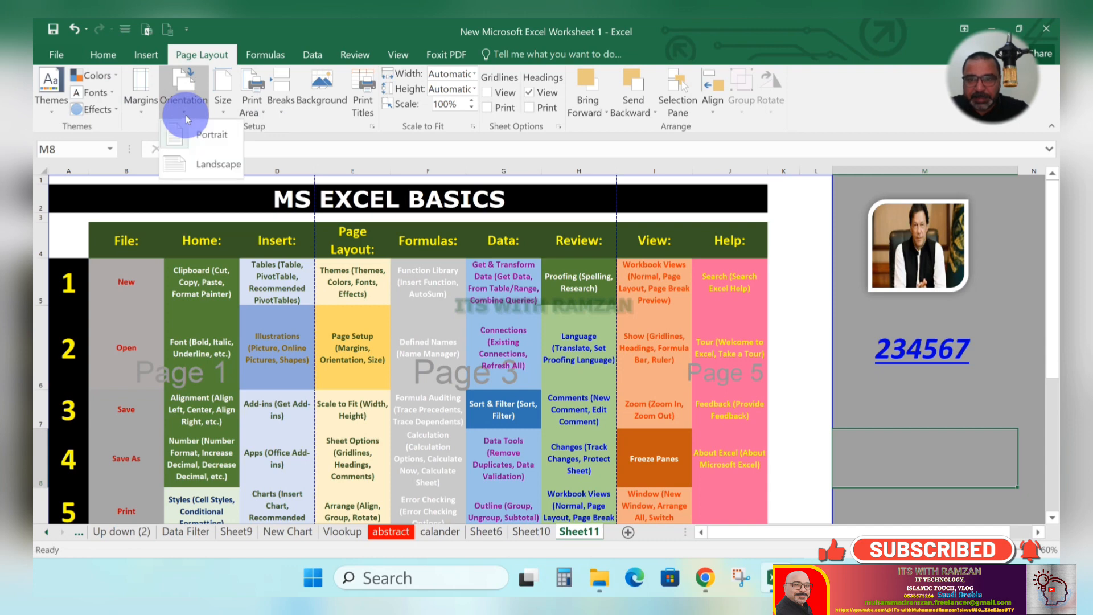
left_click(184, 116)
left_click(182, 116)
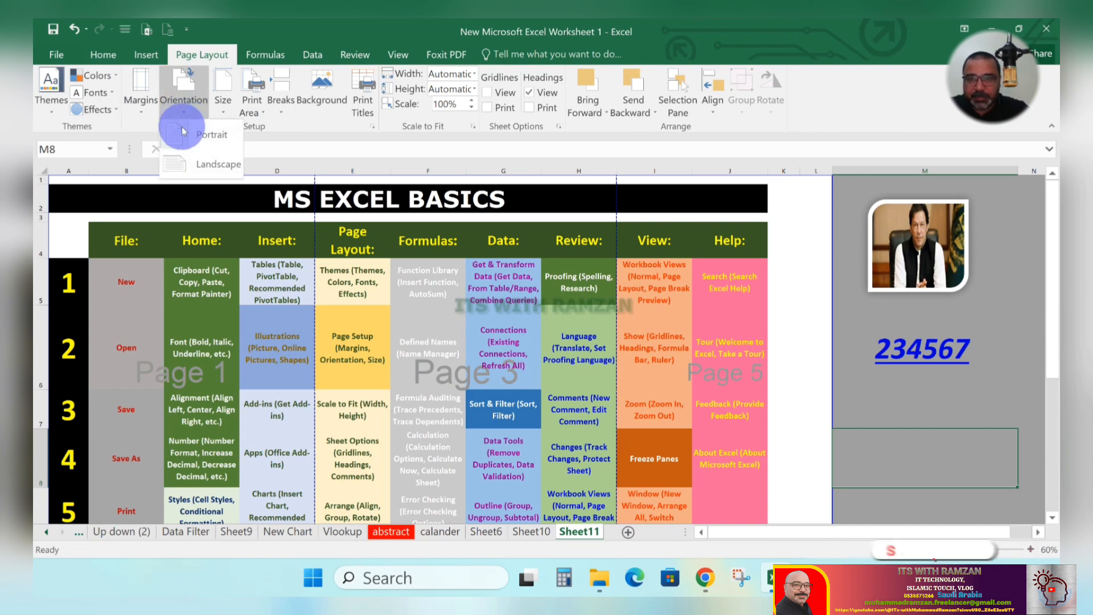
left_click(187, 152)
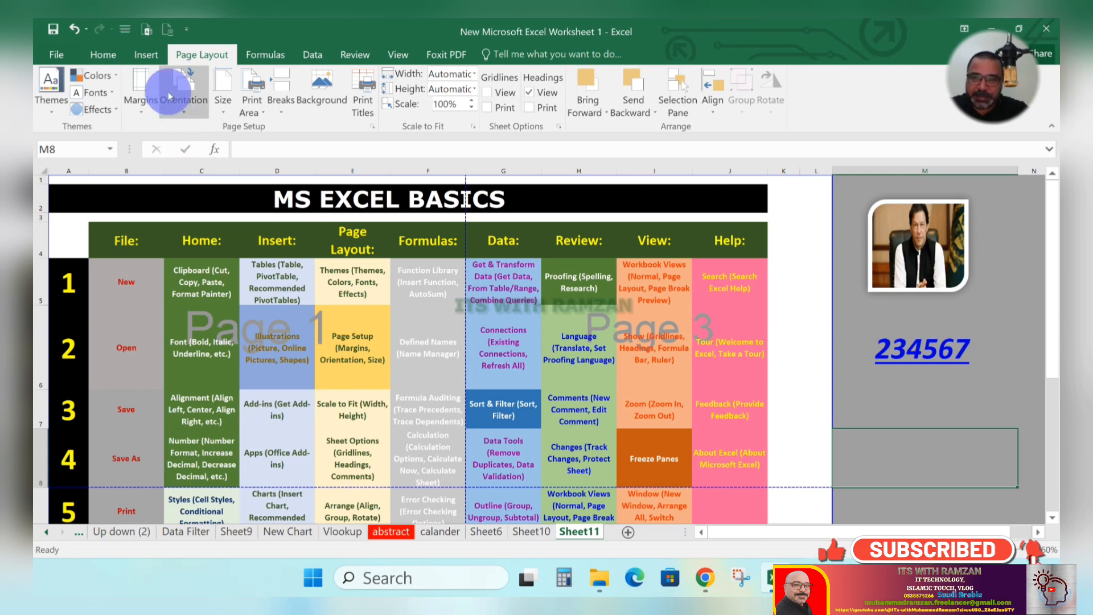
Step: Reapply the Landscape orientation and check how the page breaks divide the overview table
left_click(184, 112)
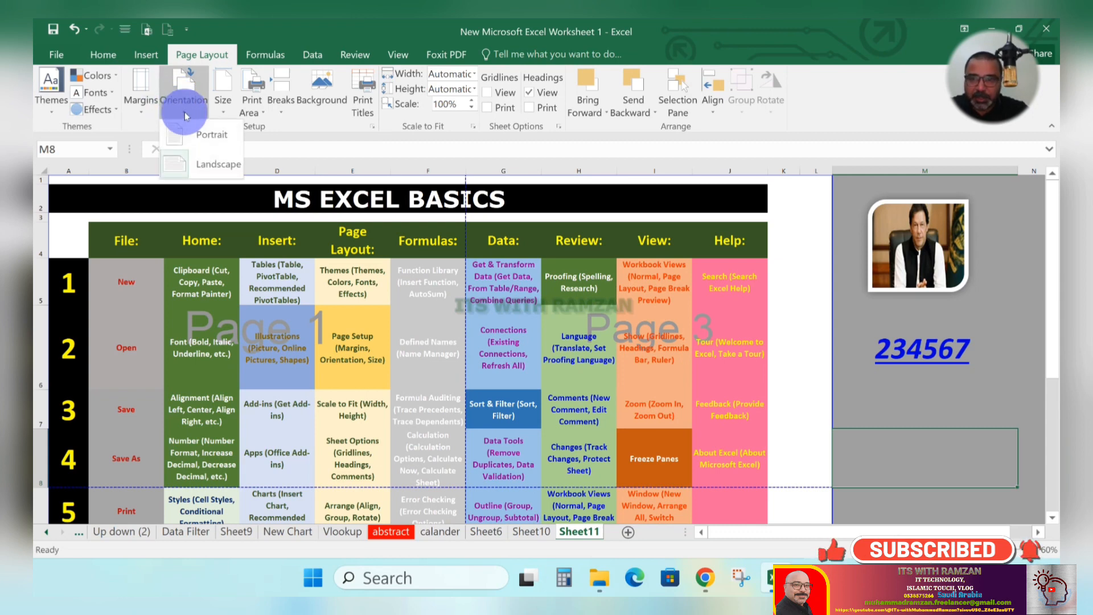
left_click(205, 170)
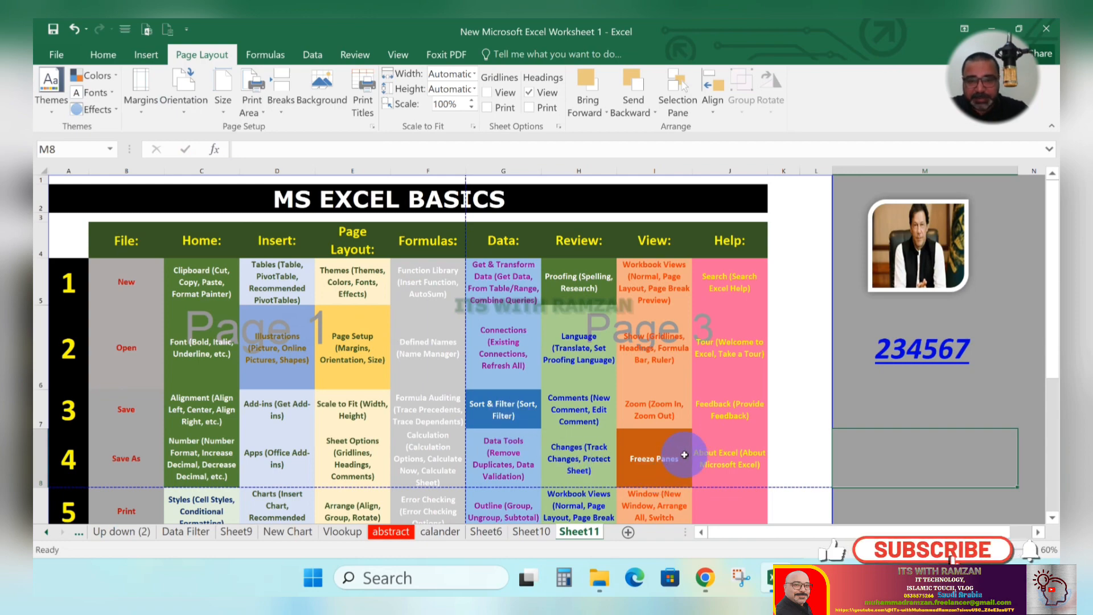
scroll(684, 454, "down", 2)
scroll(684, 454, "up", 1)
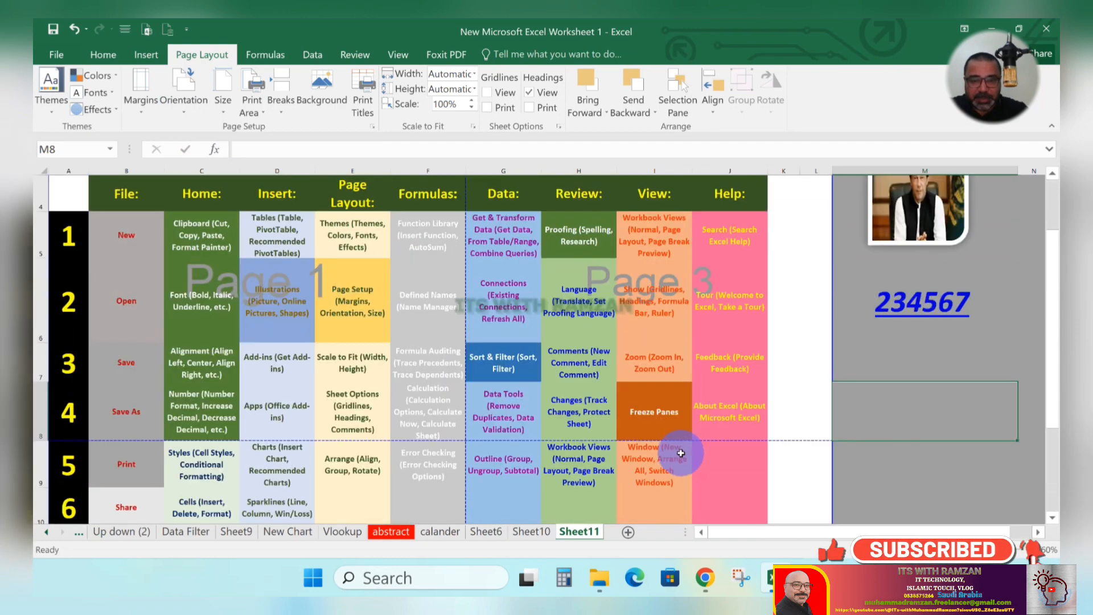
scroll(680, 453, "up", 1)
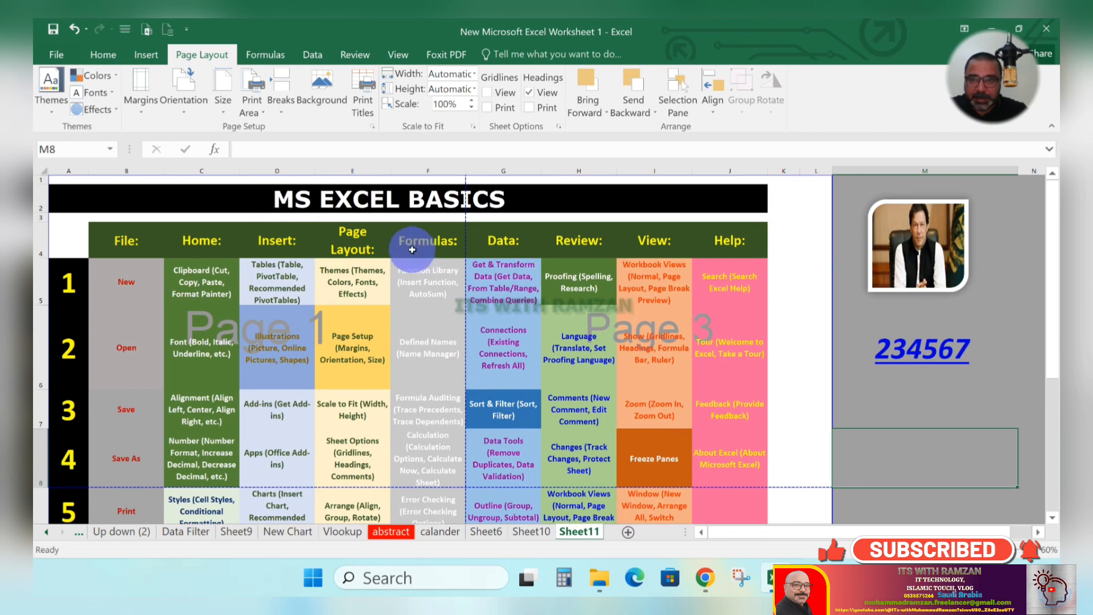
Step: Set custom page margins of 0.2 inches on the left and right and 0.5 inches at the bottom
left_click(143, 112)
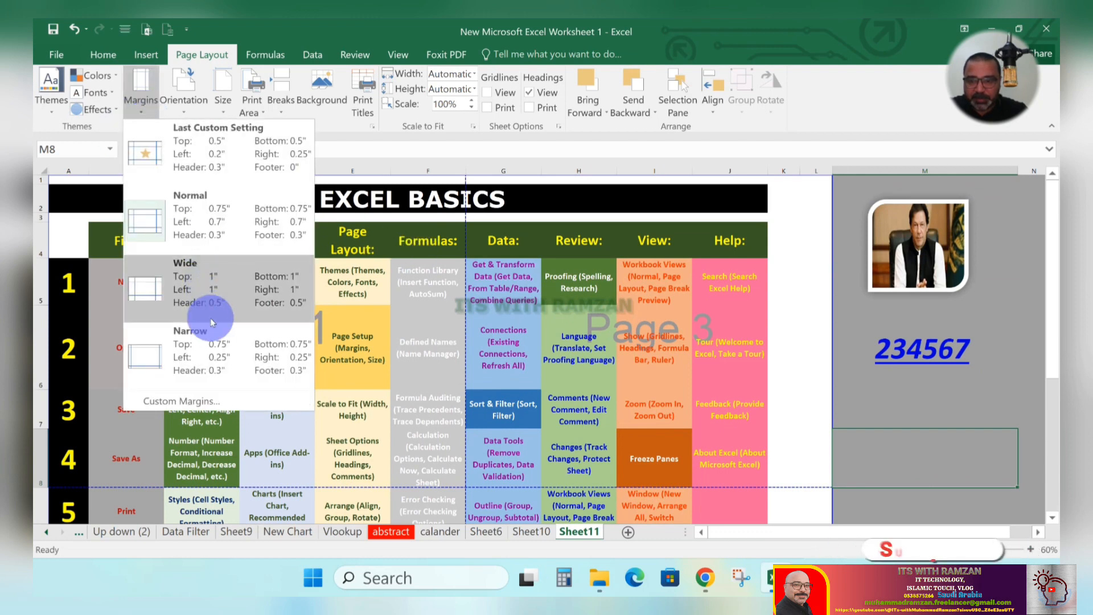
left_click(210, 395)
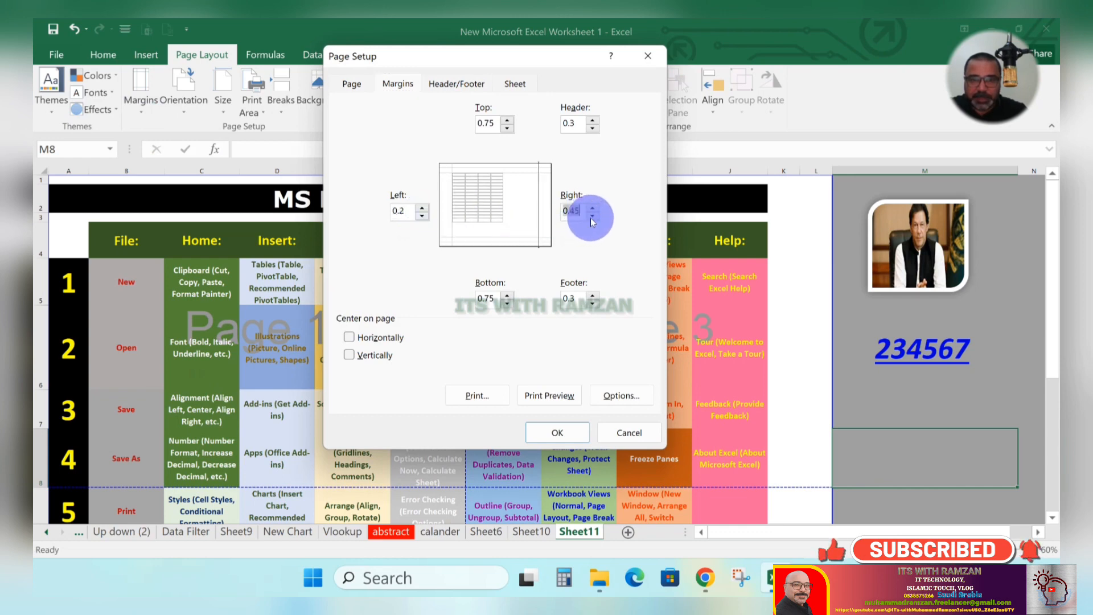
left_click(505, 302)
left_click(505, 302)
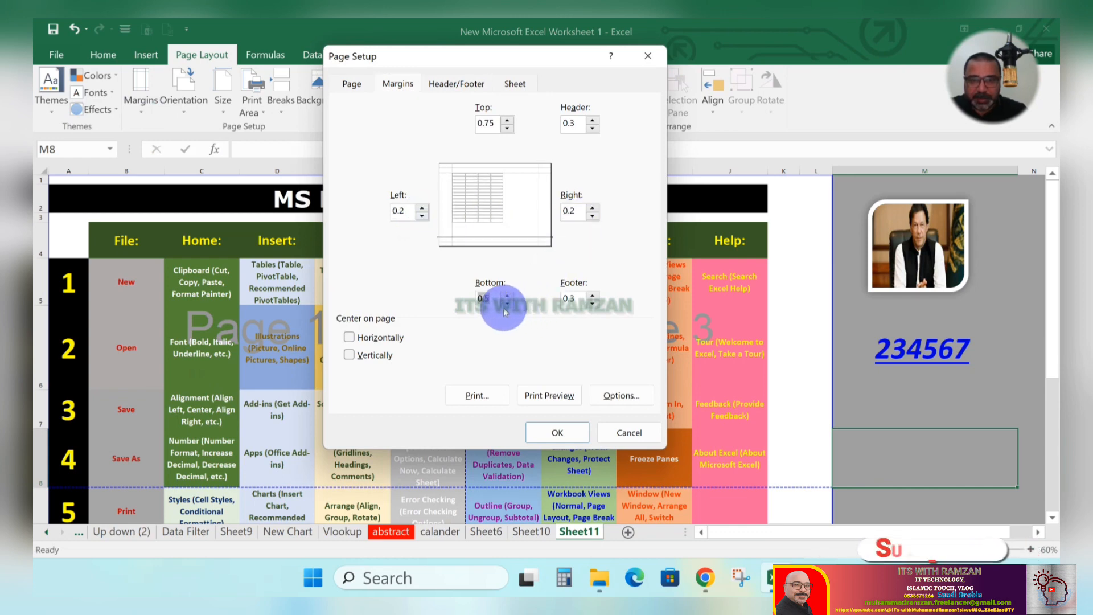
Step: Set the top page margin to 0.5 and the bottom margin to 0.25, and center the printout horizontally on the page
left_click(506, 131)
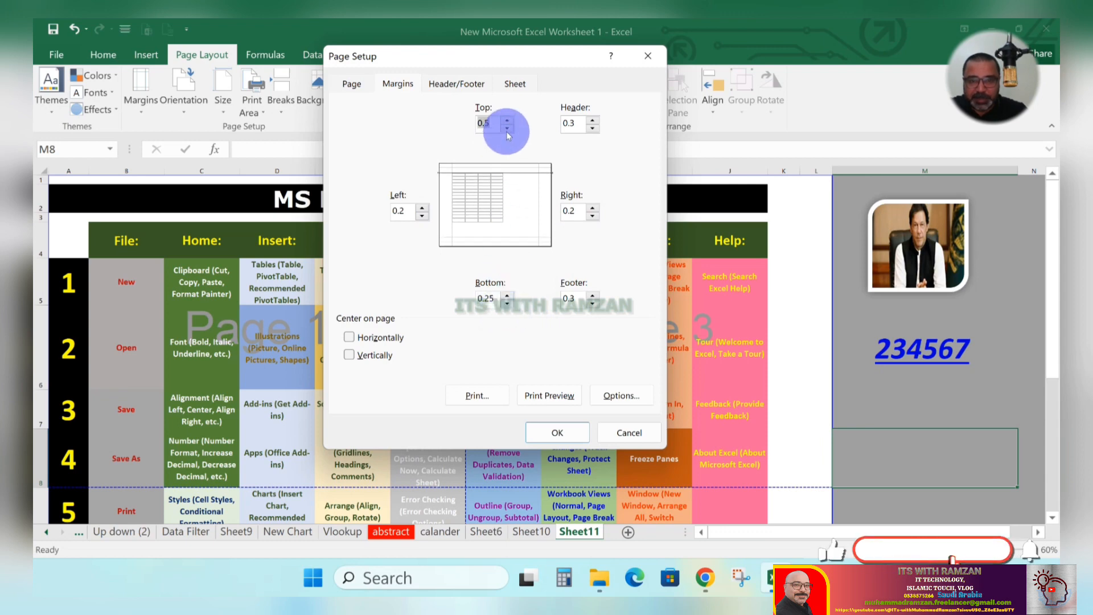
left_click(376, 338)
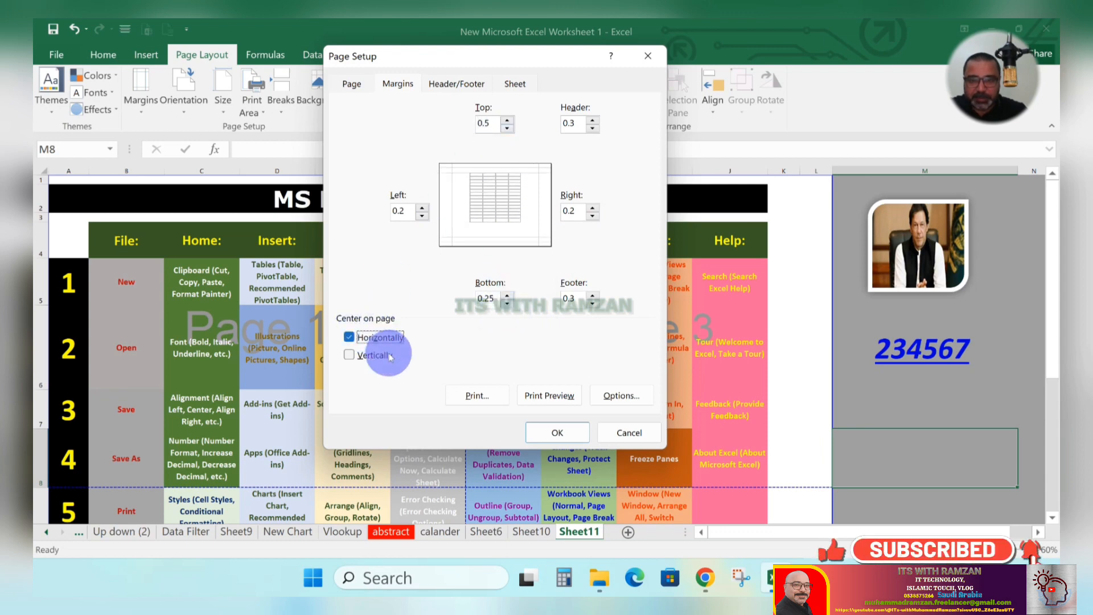
left_click(556, 432)
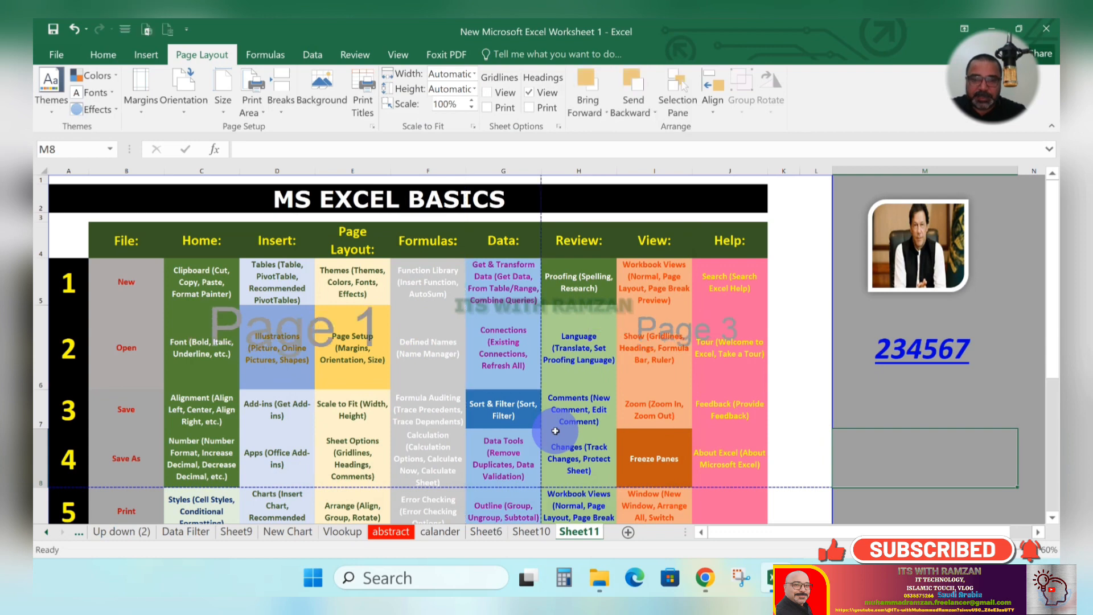
Step: Check the print preview of the sheet with the new margins and return to the worksheet
left_click(66, 54)
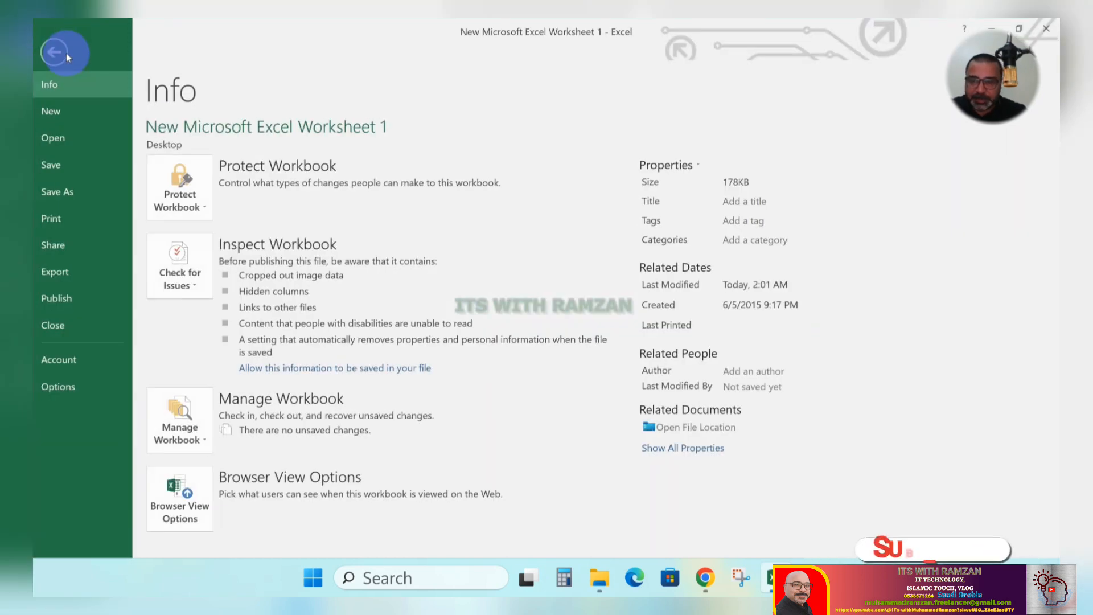
left_click(80, 223)
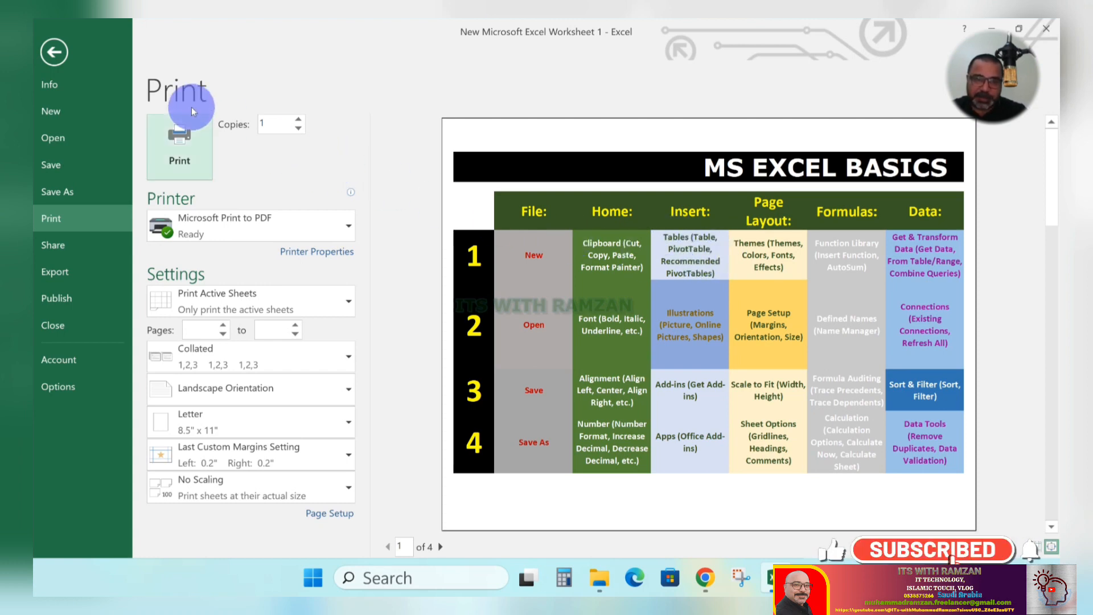
left_click(54, 52)
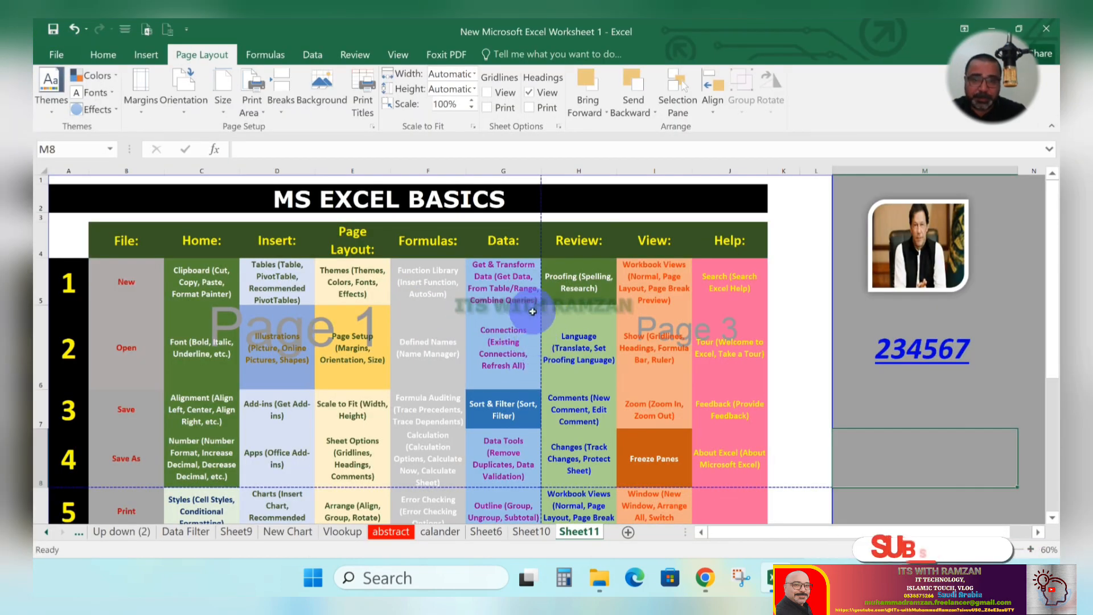
Step: Scale the printout to fit 1 page wide and 1 page tall
left_click(476, 74)
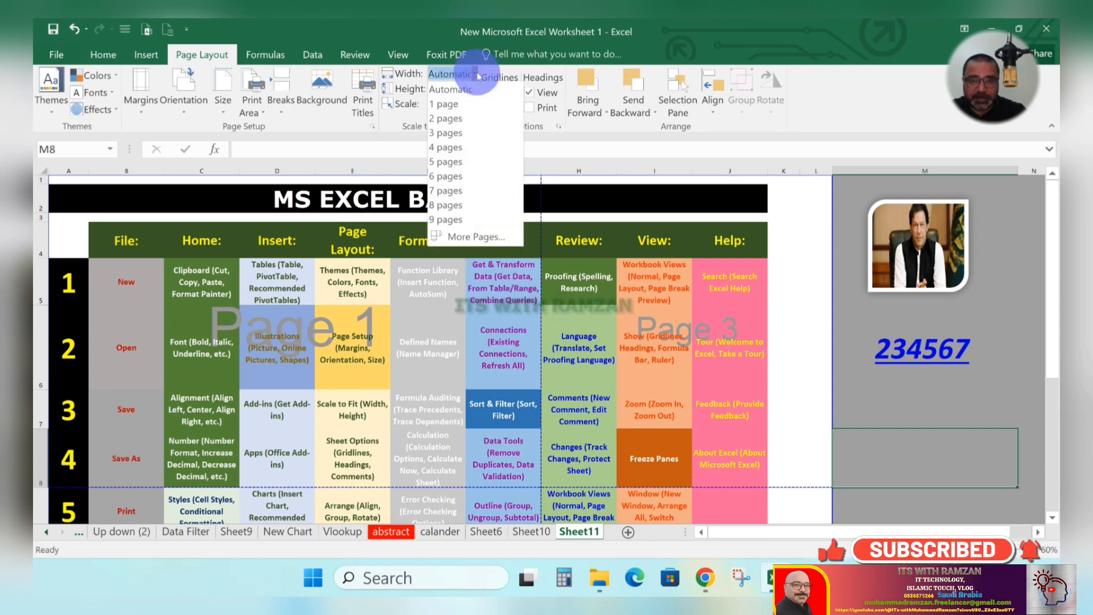
left_click(467, 106)
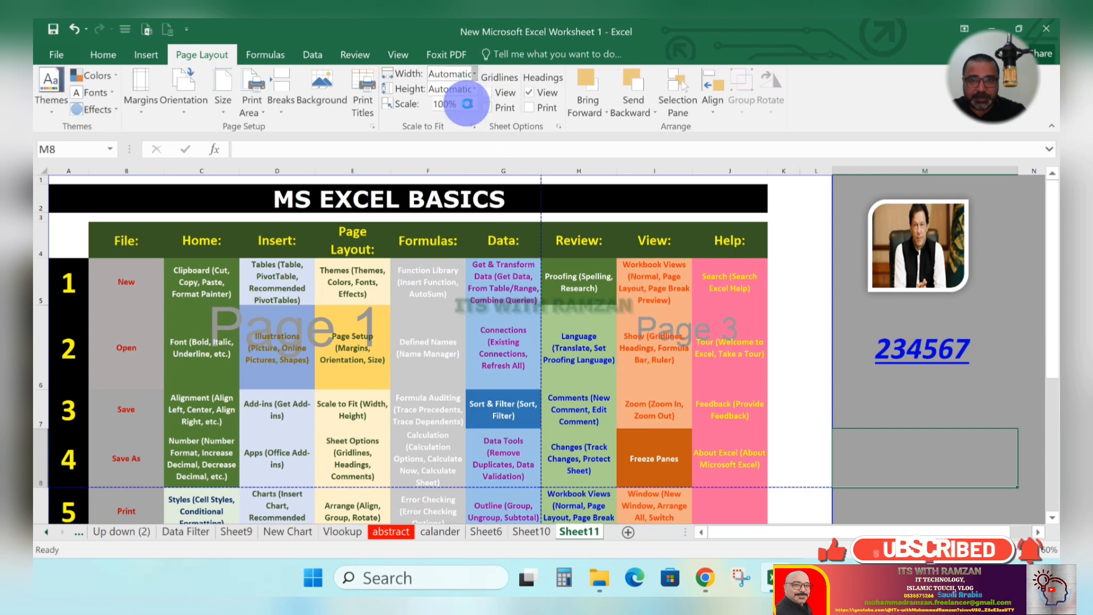
left_click(474, 89)
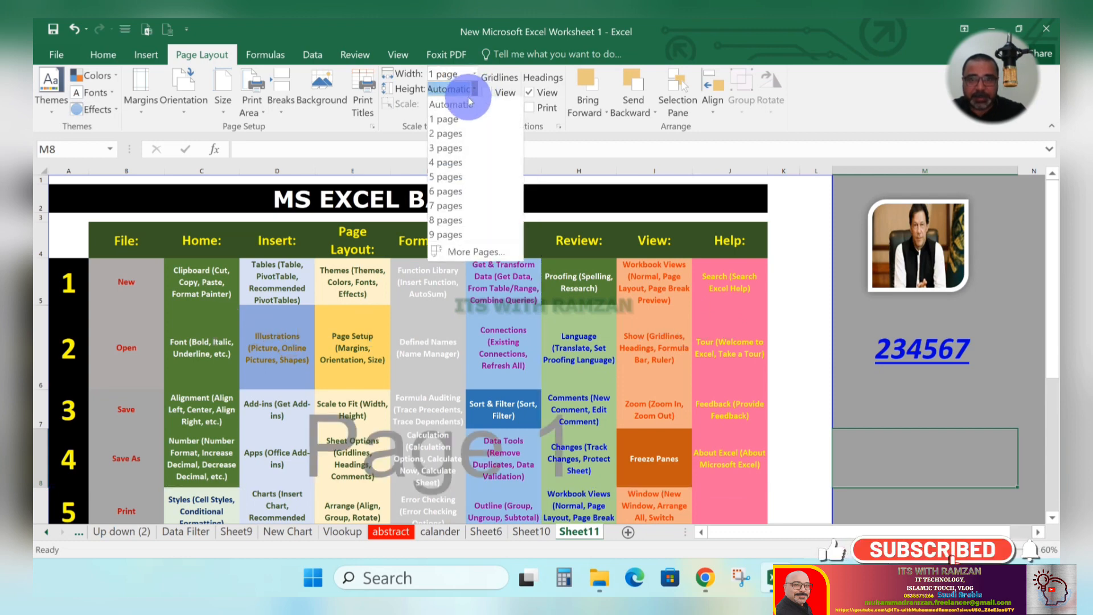
left_click(462, 114)
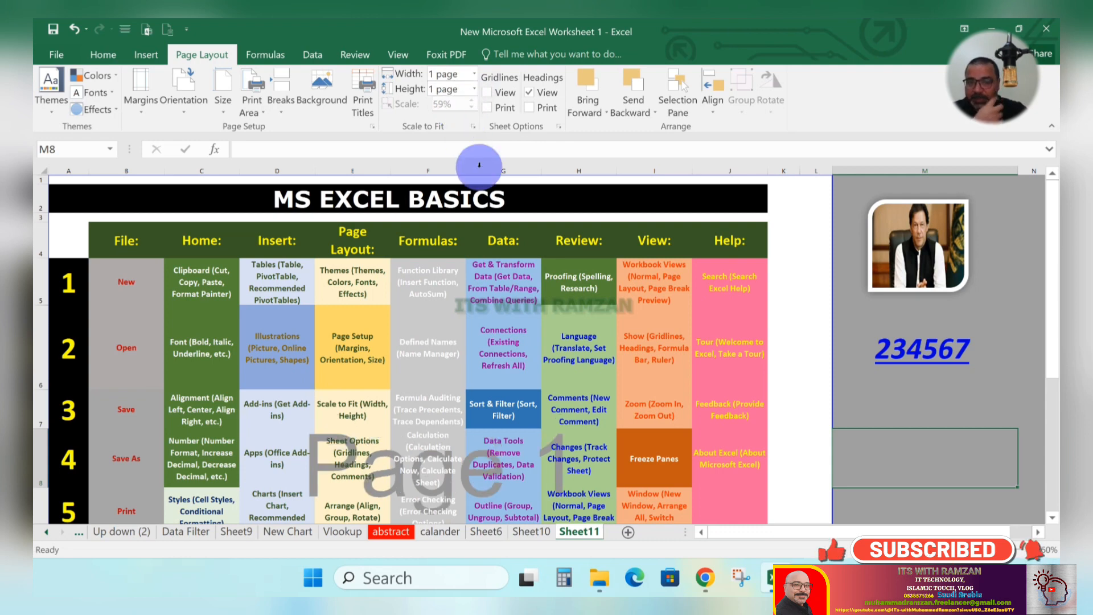
Step: Examine the one-page layout in the worksheet and its print preview, and return to the worksheet
scroll(518, 288, "down", 4)
scroll(520, 290, "up", 3)
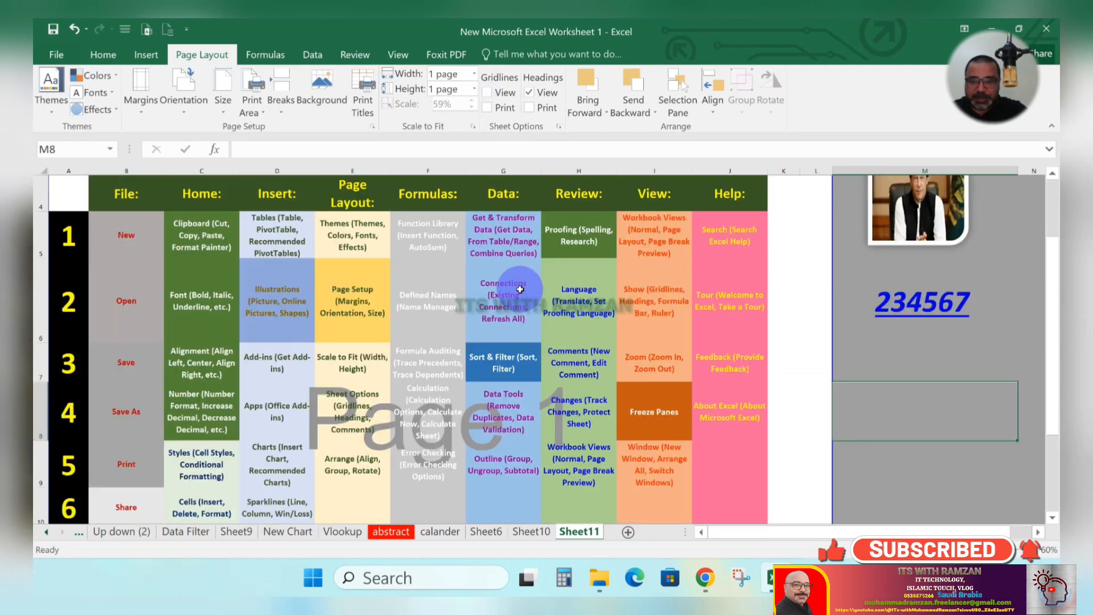
key("ctrl+p")
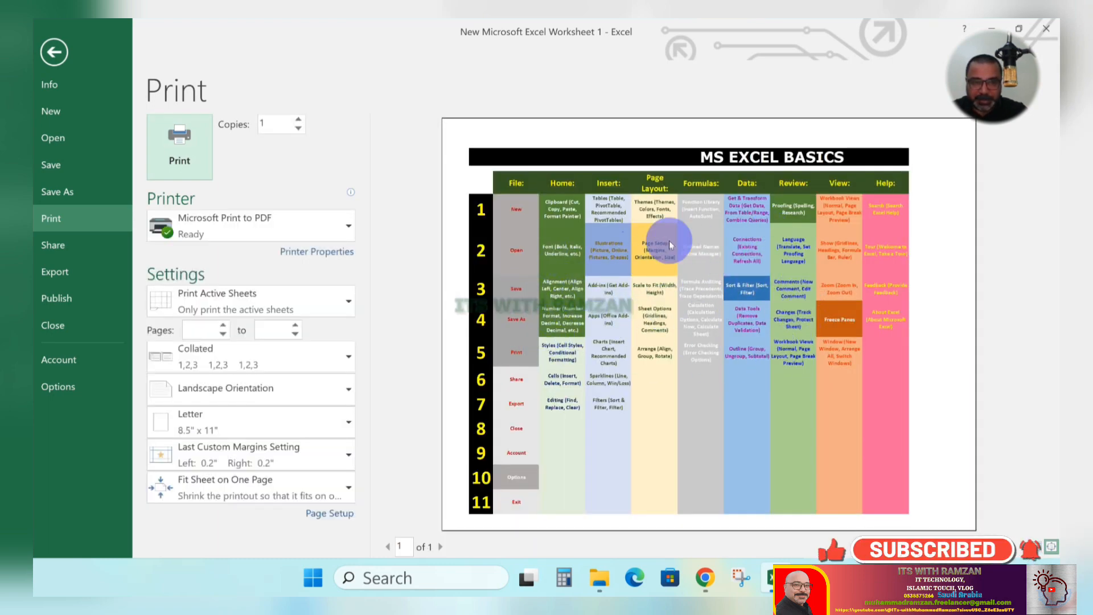
left_click(49, 55)
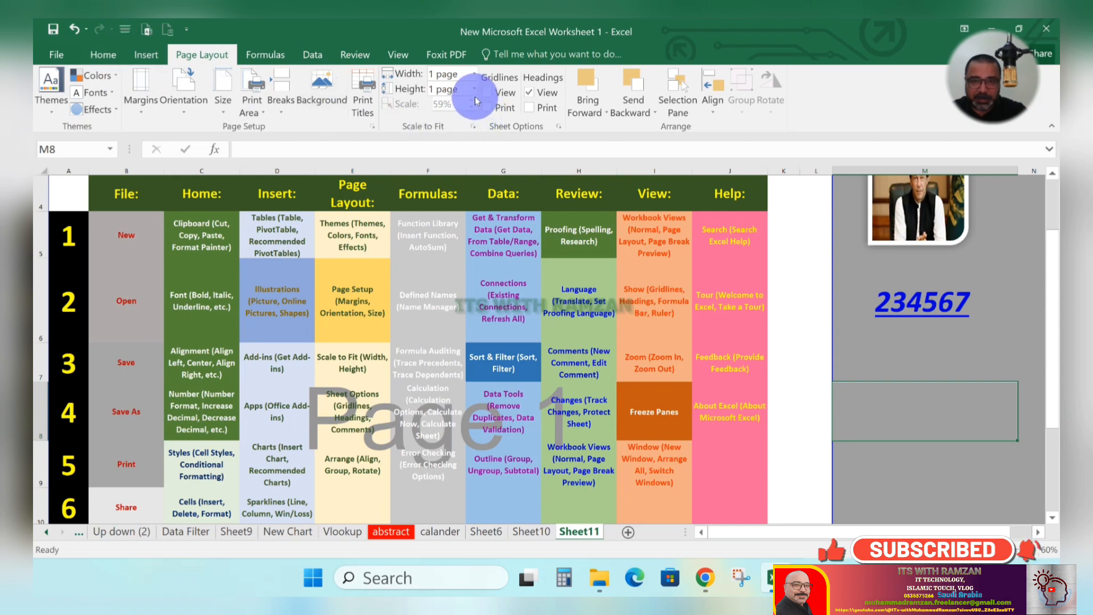
Step: Set the print scaling height to 2 pages and check where the page break falls near the table's end
left_click(475, 92)
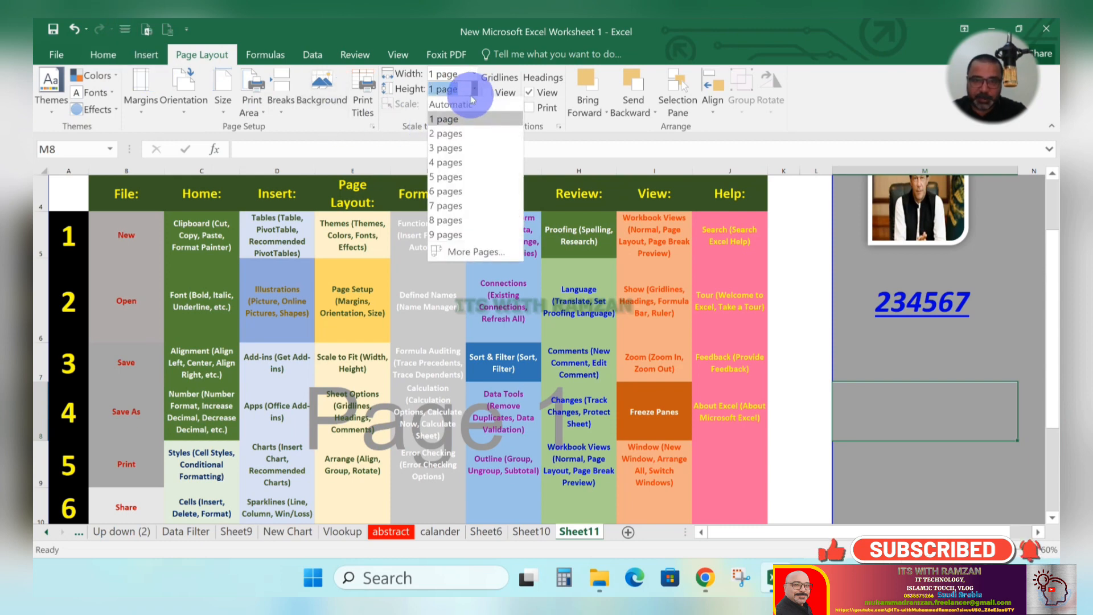
left_click(460, 134)
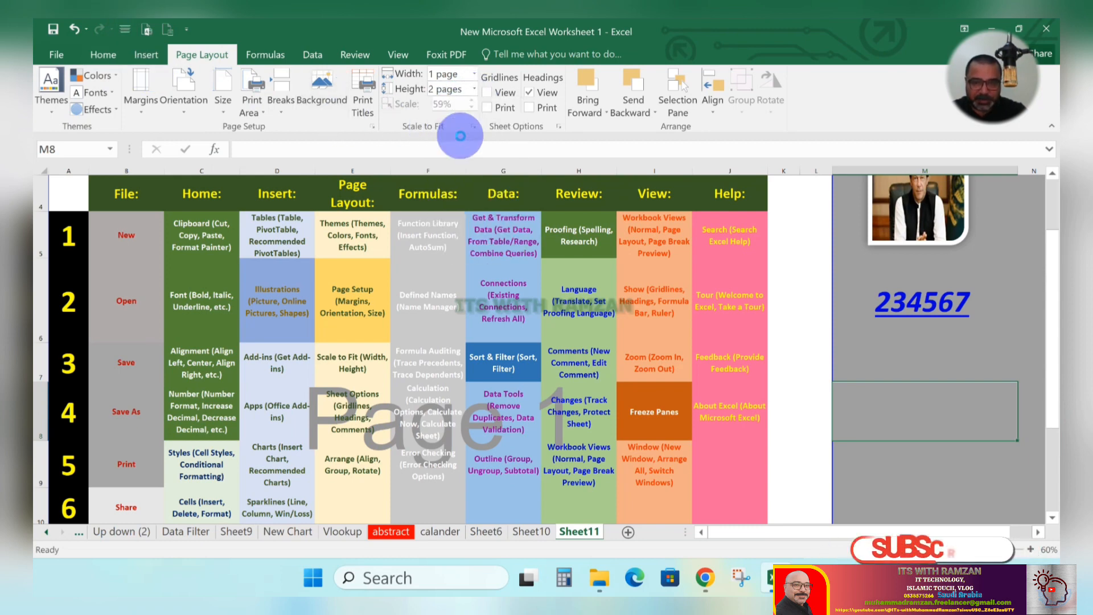
scroll(470, 324, "down", 3)
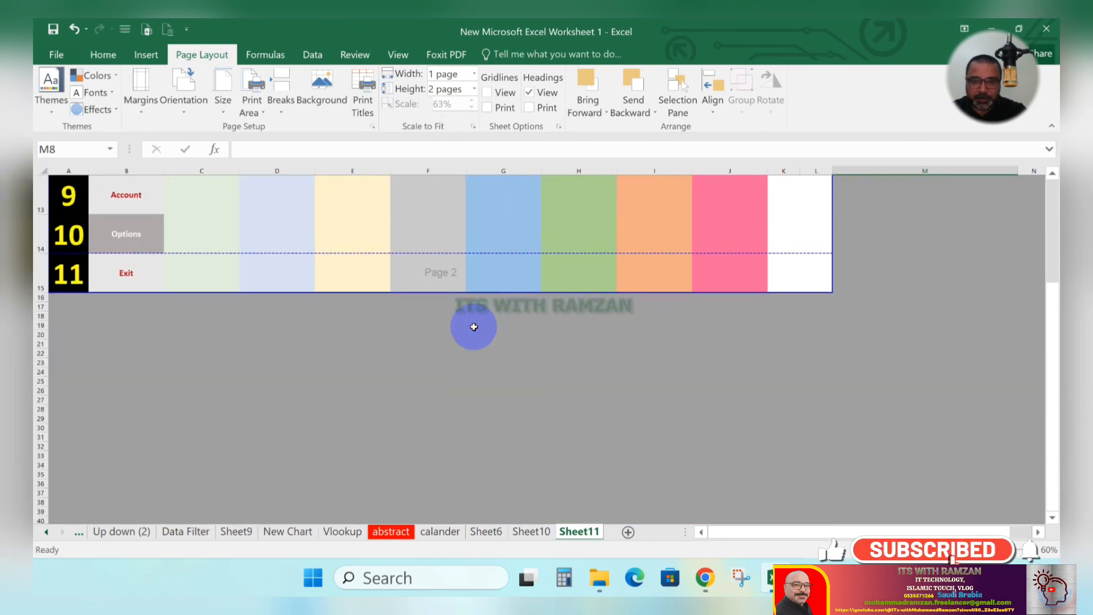
scroll(473, 327, "up", 1)
scroll(473, 327, "up", 3)
scroll(473, 327, "down", 3)
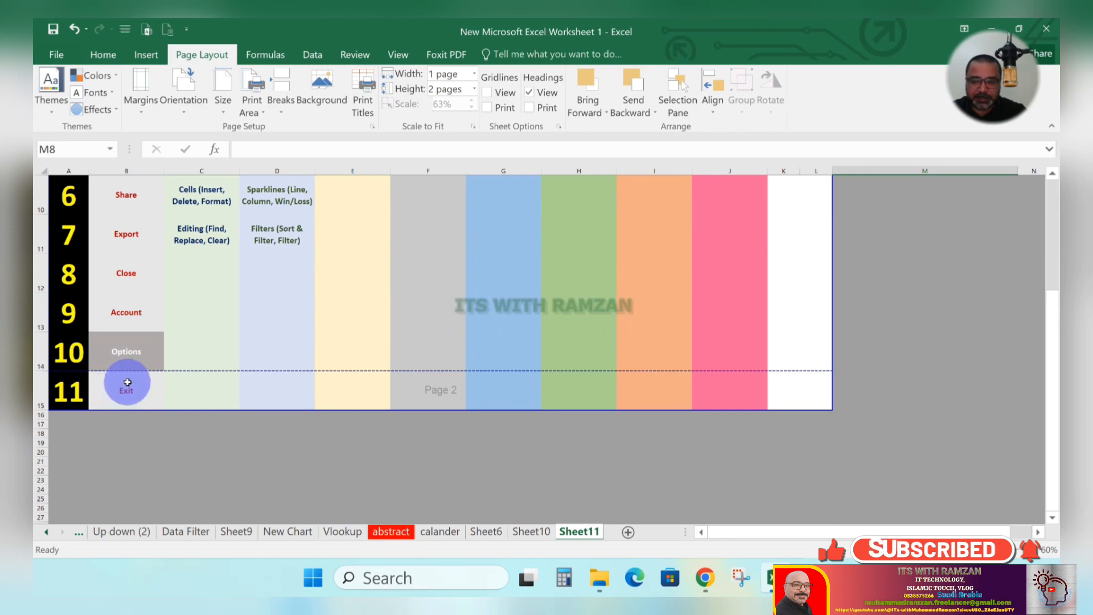
Step: Look through both pages of the two-page print preview and return to the start of the worksheet
key("ctrl+p")
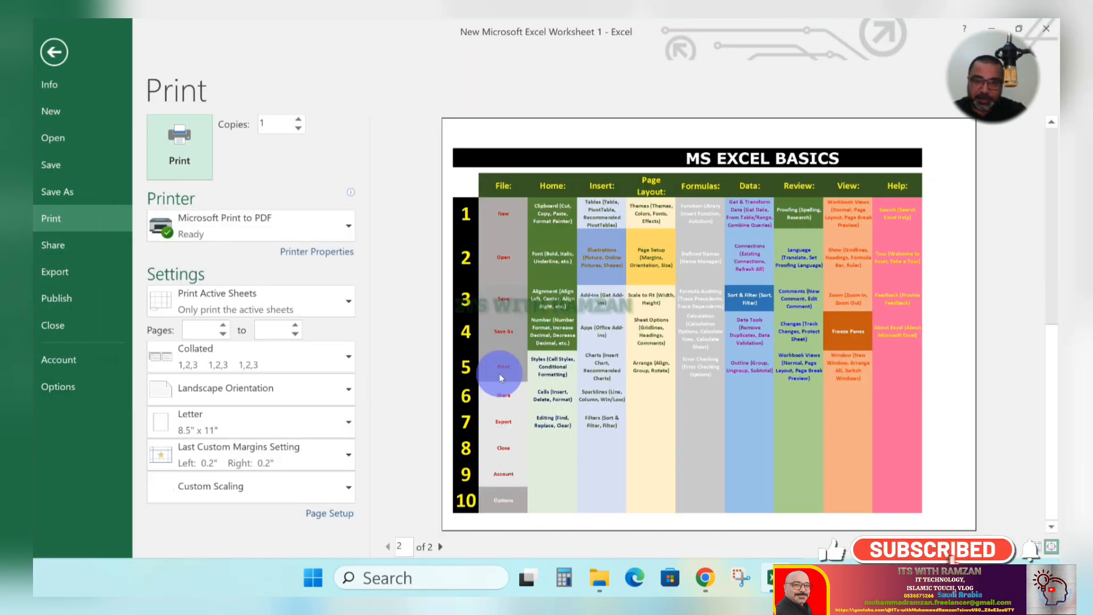
scroll(570, 203, "up", 1)
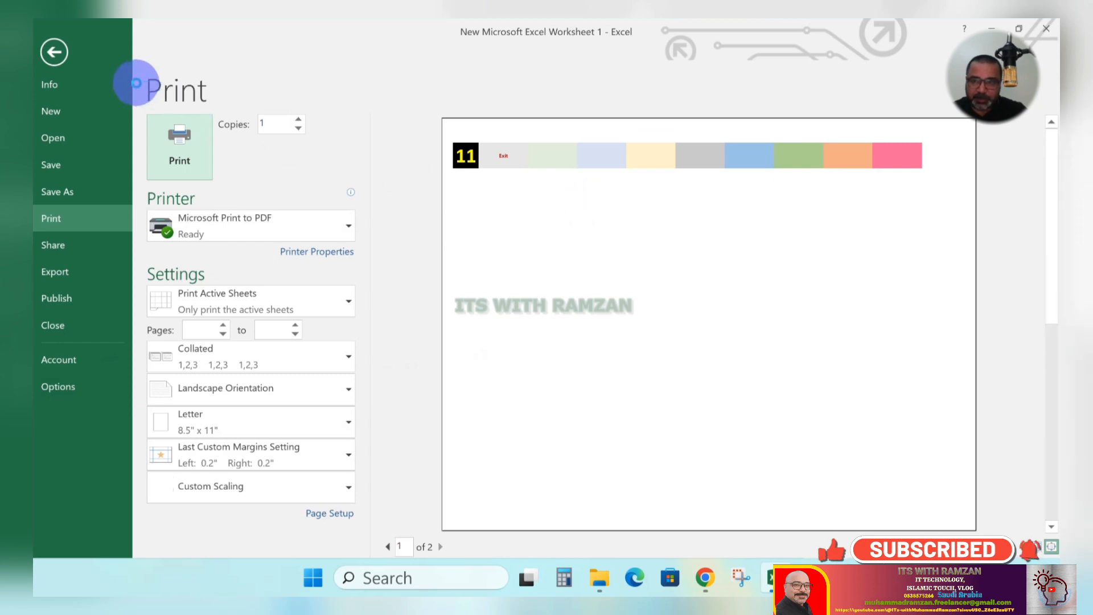
left_click(47, 60)
scroll(171, 268, "up", 2)
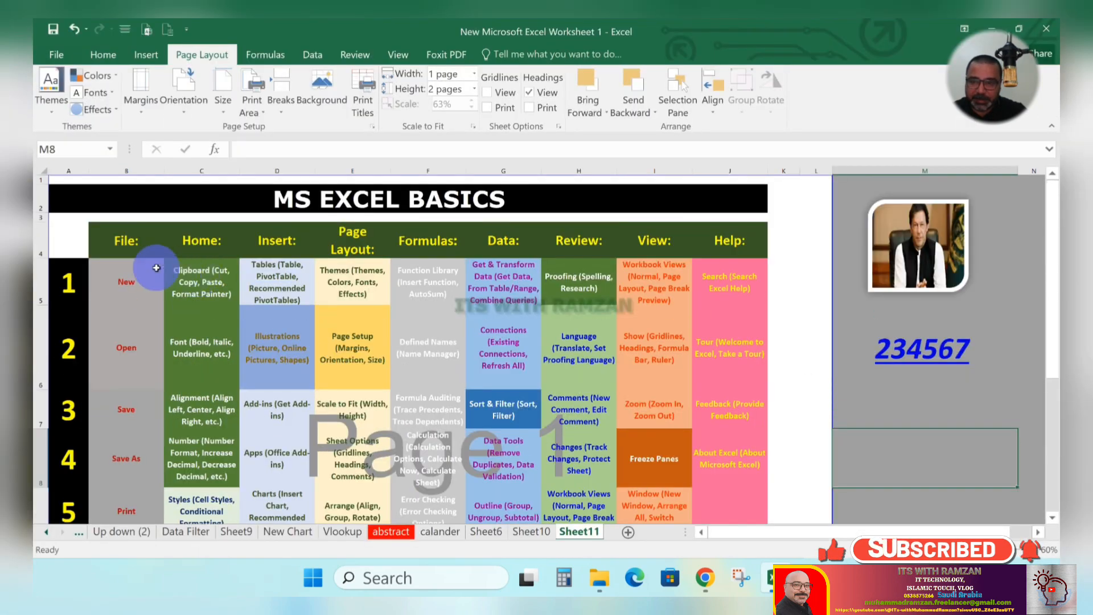
Step: Select rows 5 to 15, covering table items 1 to 11, and set their row height to 45
left_click(35, 278)
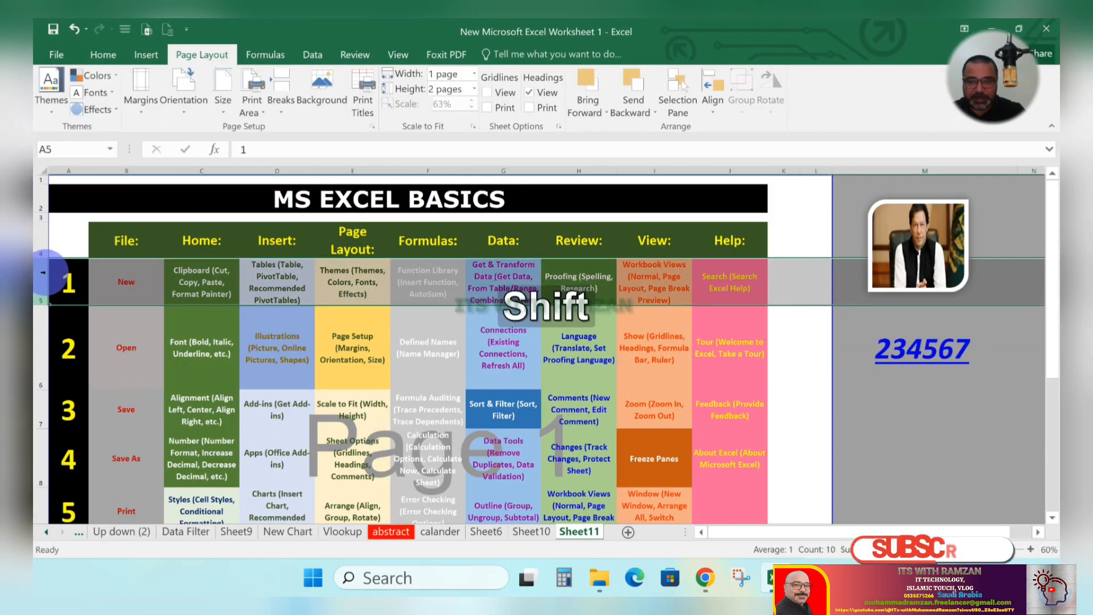
key("shift+Down")
key("shift+Down")
key("shift+Down")
key("shift+Down")
key("shift+Down")
key("shift+Down")
key("shift+Down")
key("shift+Down")
key("shift+Down")
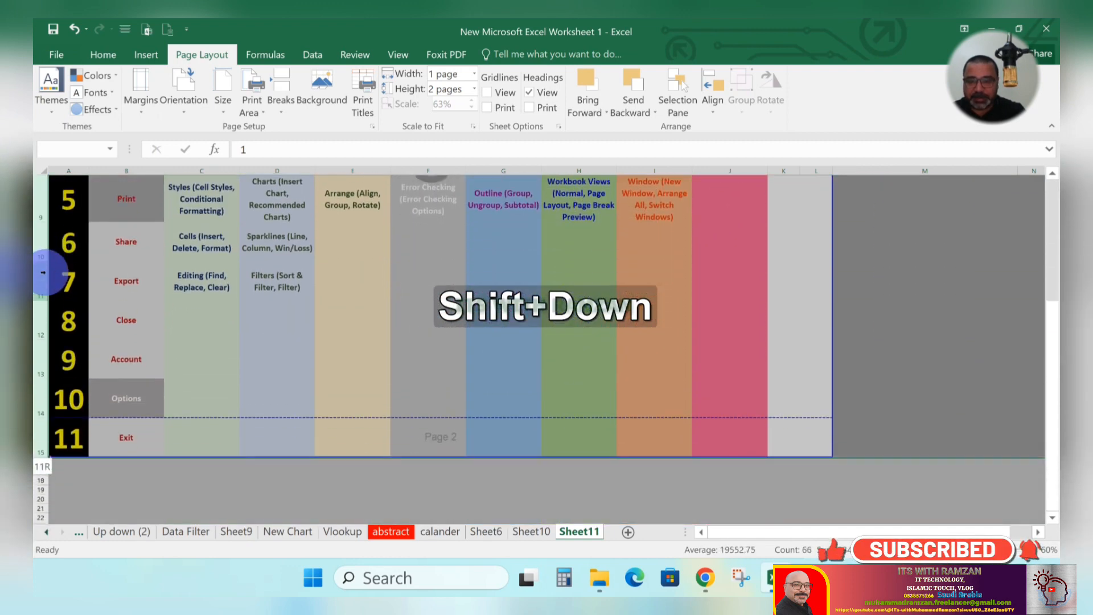
key("shift+Up")
right_click(34, 237)
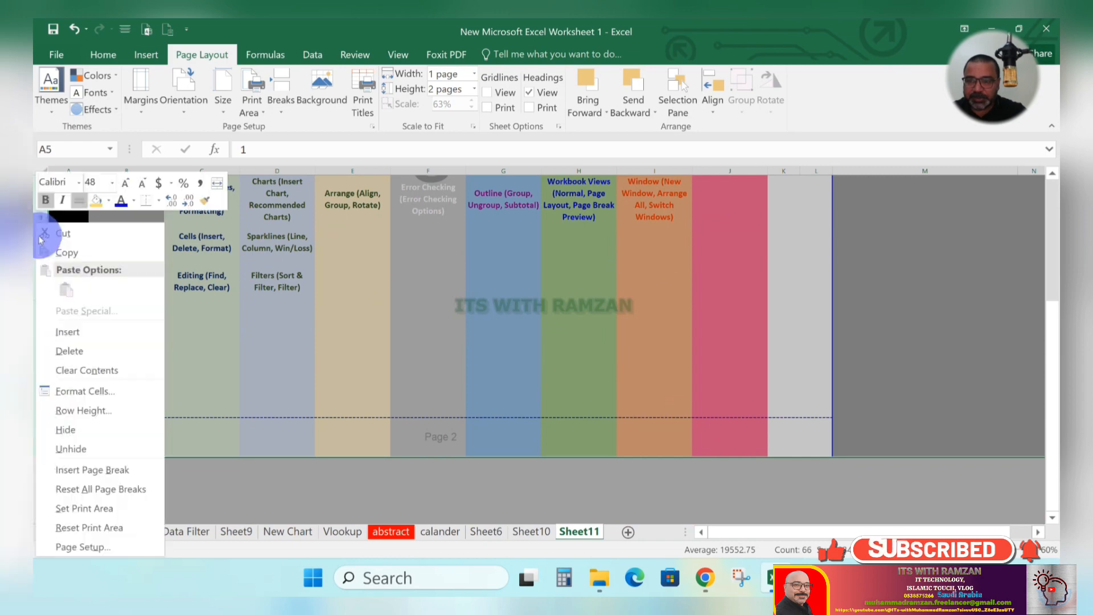
left_click(116, 411)
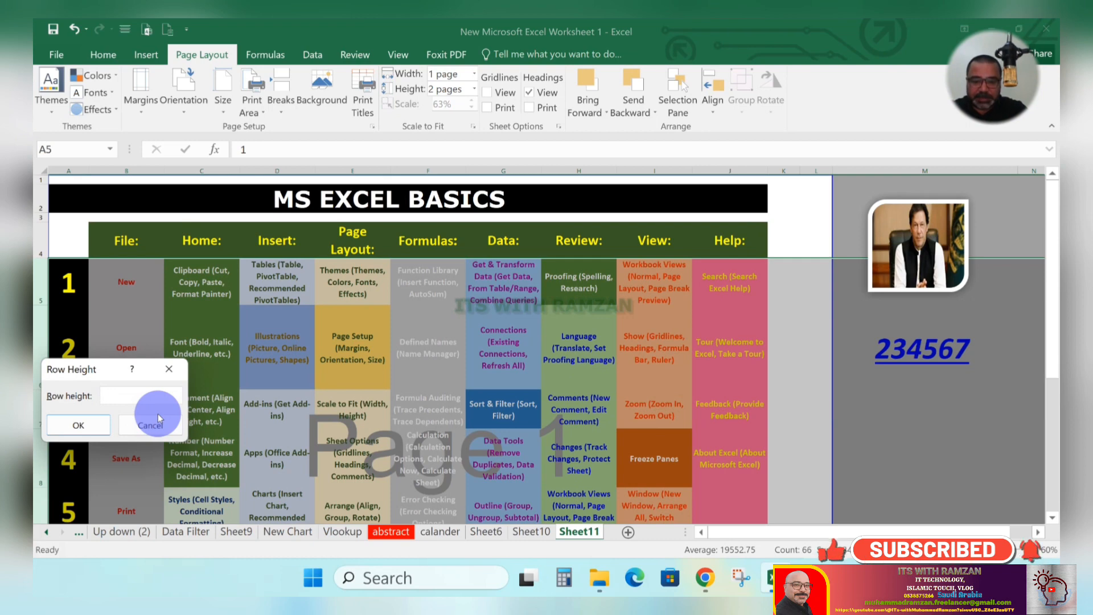
key("Return")
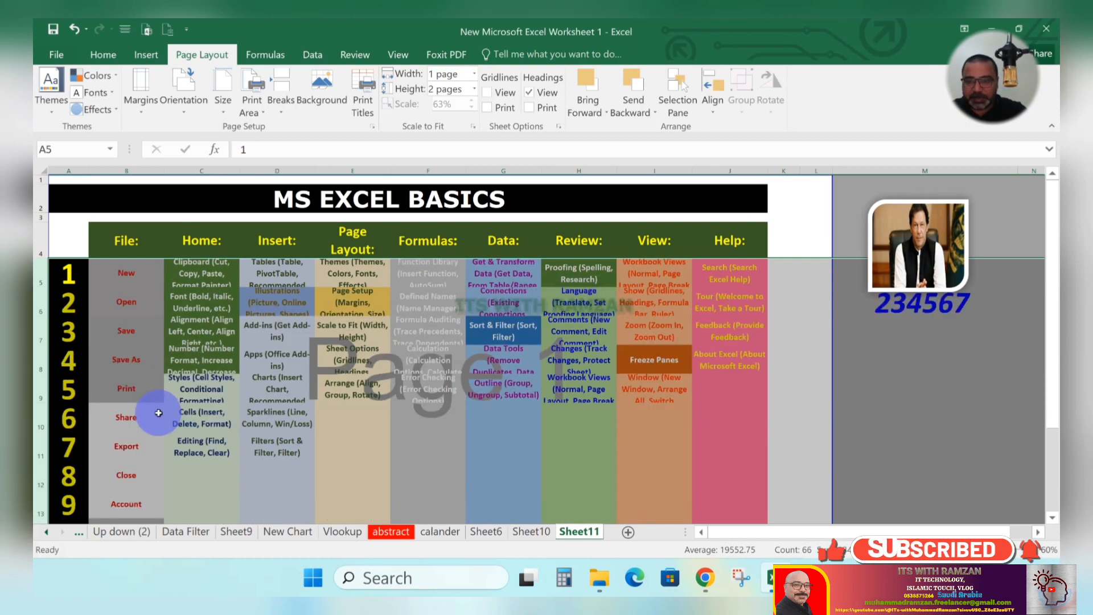
Step: Set the row height of the selected table rows to 100 and check where the page break falls
right_click(38, 367)
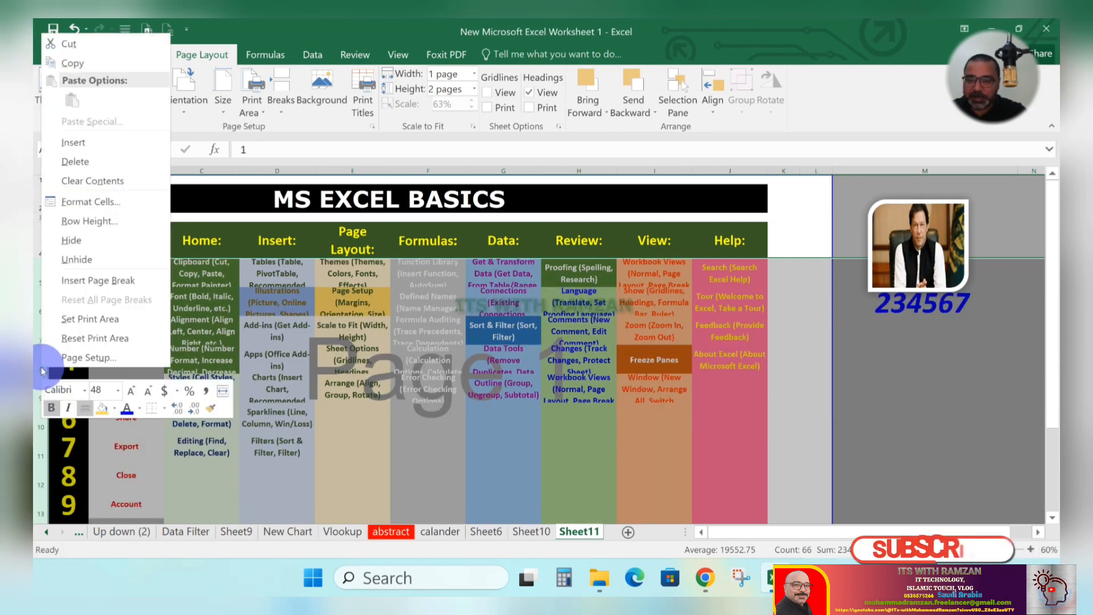
left_click(125, 221)
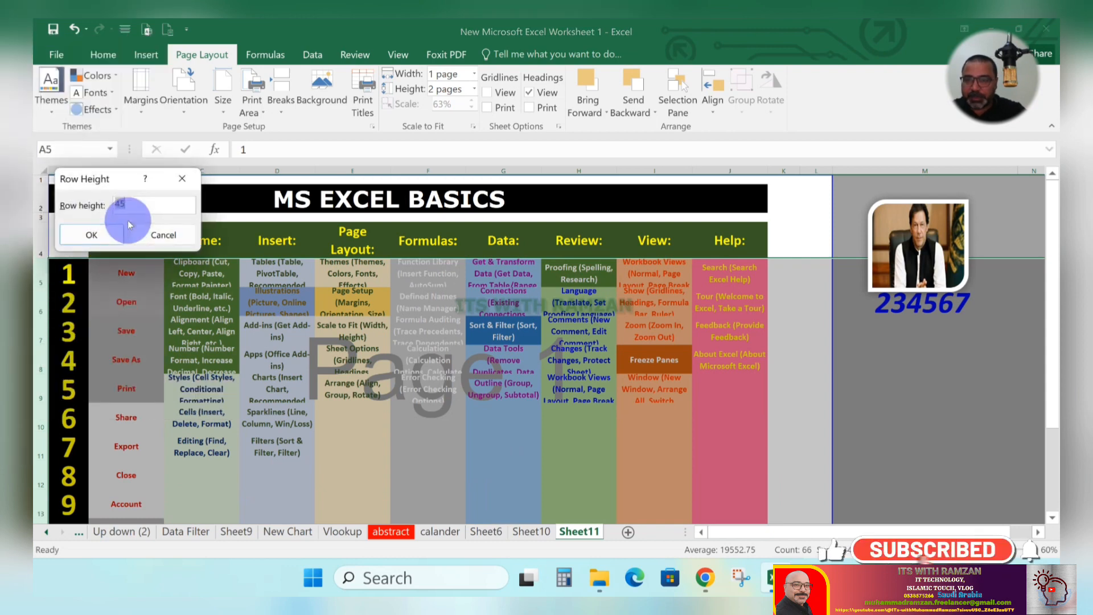
type("100")
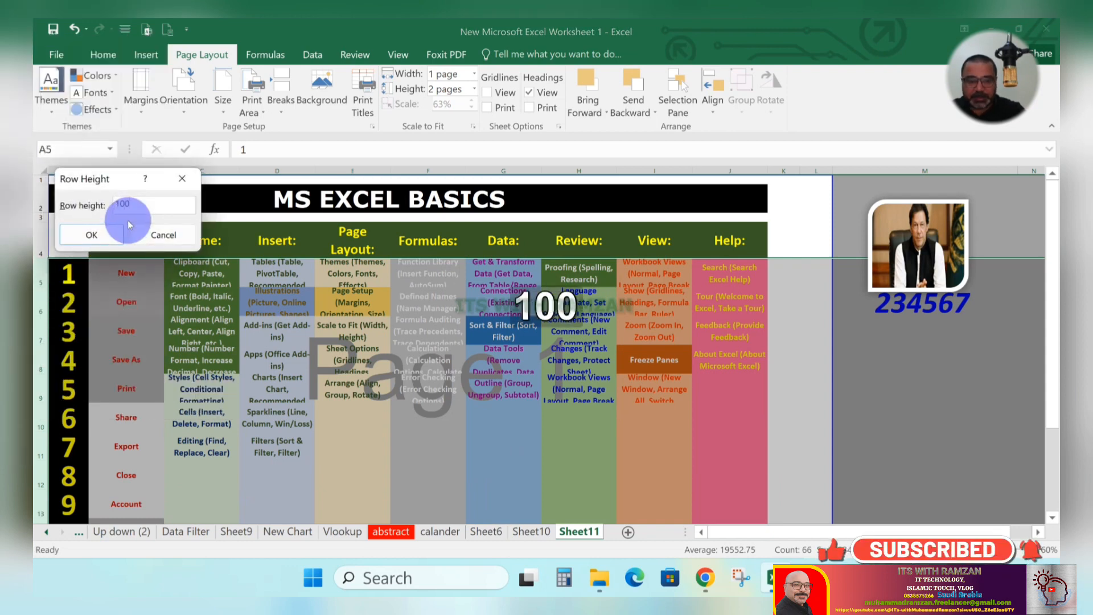
key("Return")
scroll(213, 298, "down", 5)
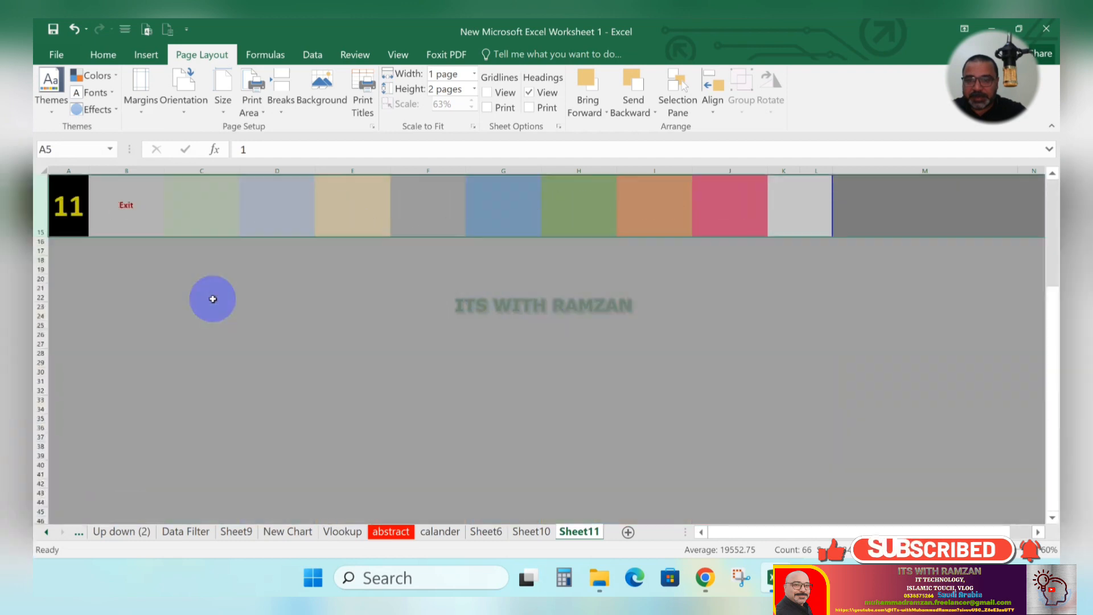
scroll(212, 298, "up", 1)
scroll(212, 299, "up", 1)
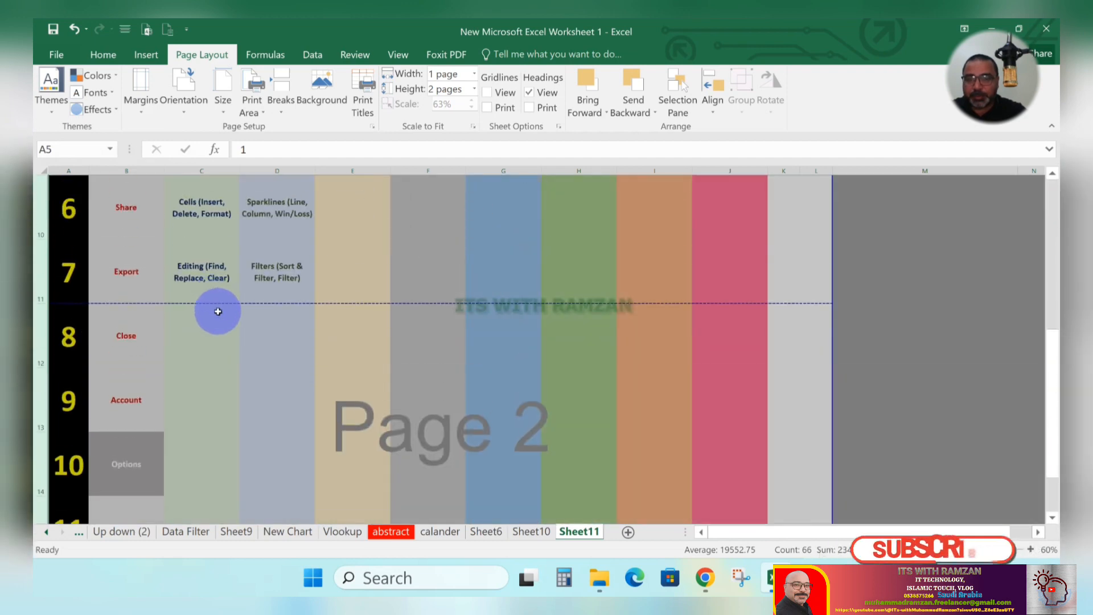
Step: Set the row height of the selected table rows to 110, check the page break, and deselect the rows
scroll(236, 316, "up", 2)
right_click(67, 318)
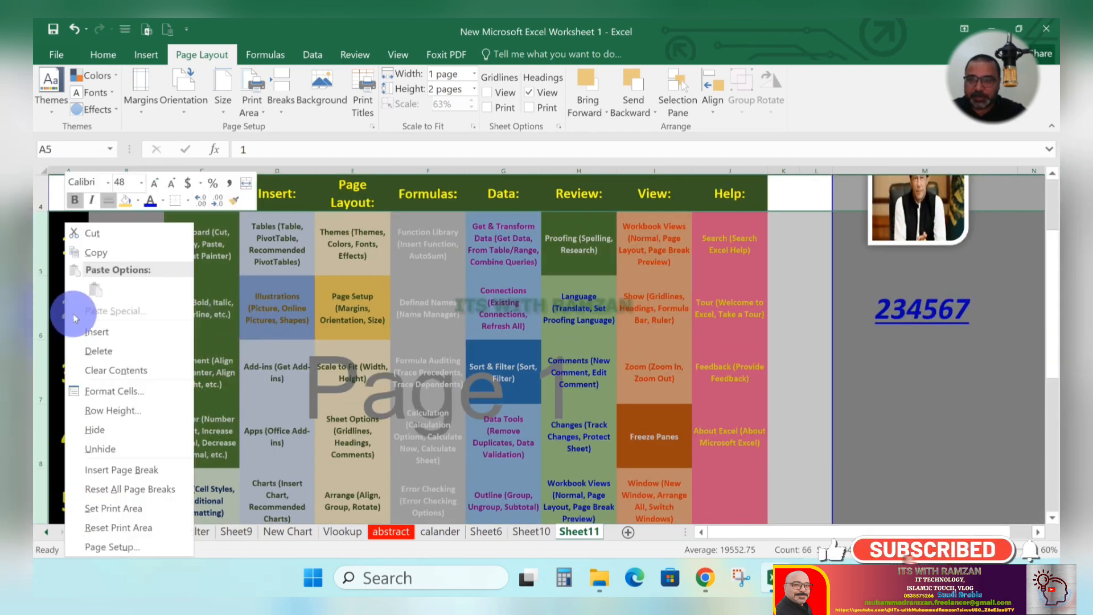
left_click(151, 414)
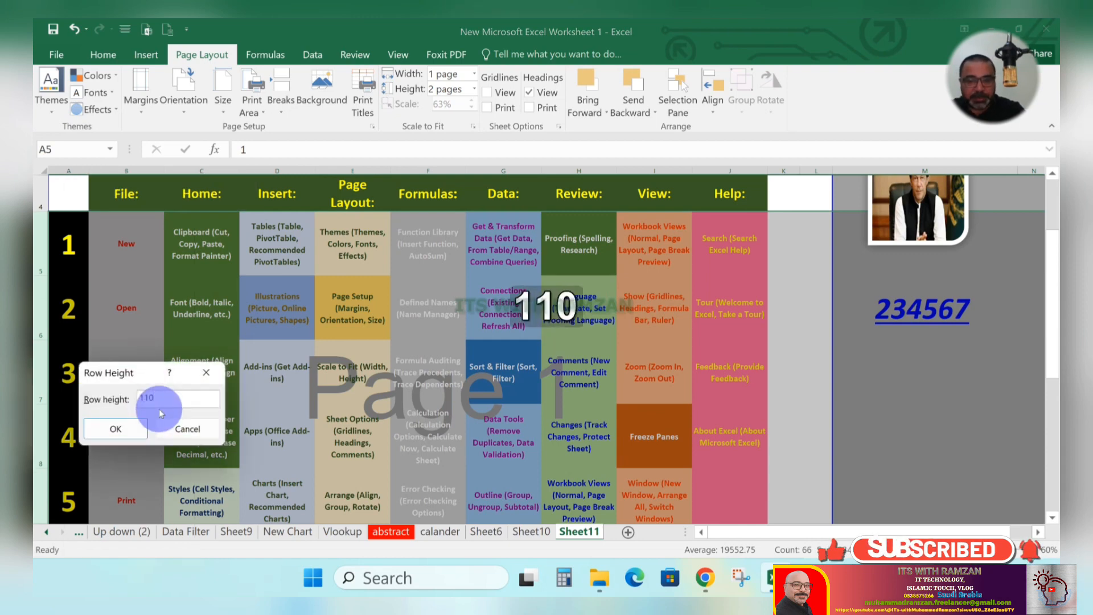
type("110")
key("Return")
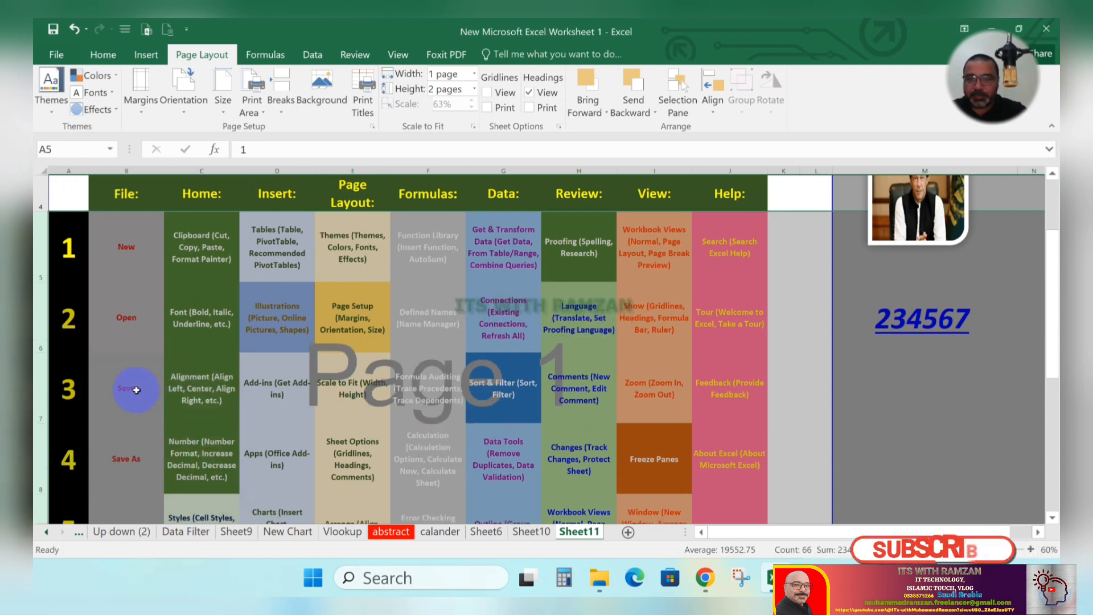
scroll(254, 409, "down", 2)
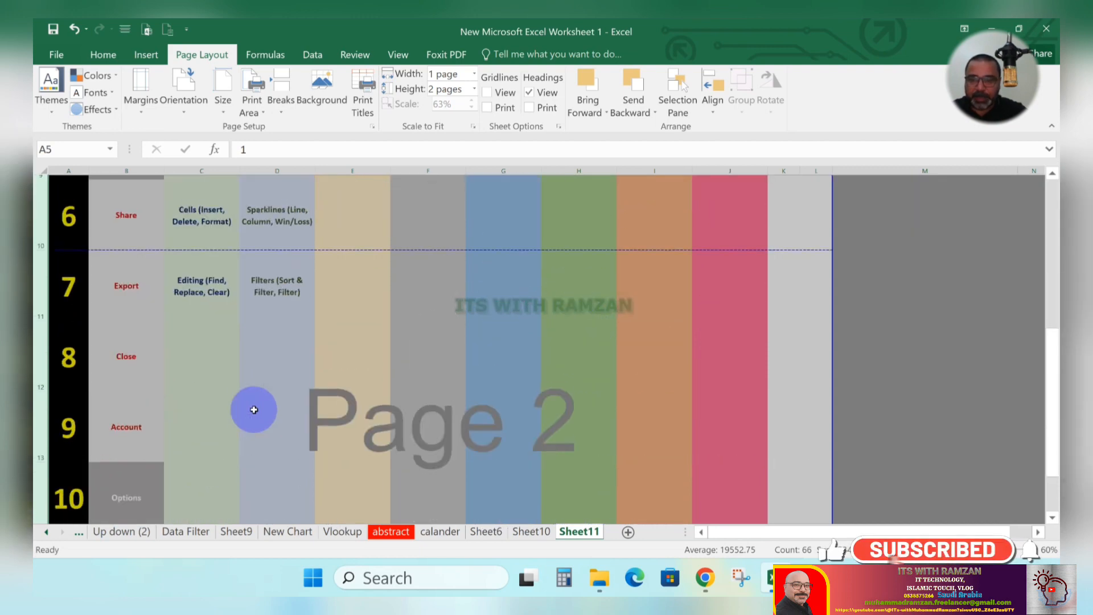
scroll(254, 409, "down", 1)
scroll(254, 410, "up", 1)
left_click(896, 380)
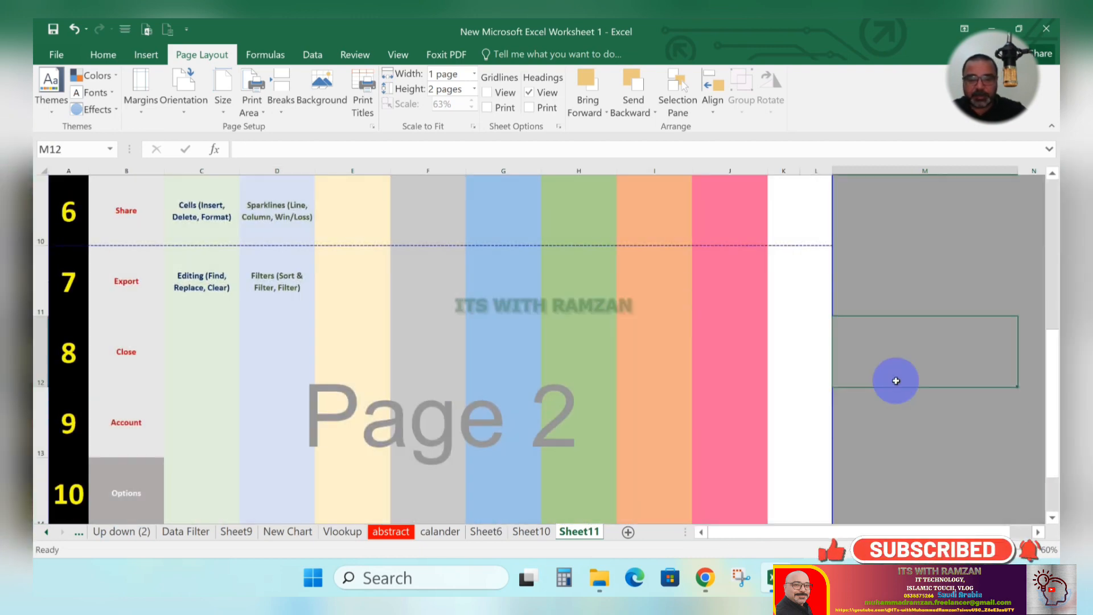
Step: Check both pages of the print preview with the new row heights and return to the start of the worksheet
key("ctrl+p")
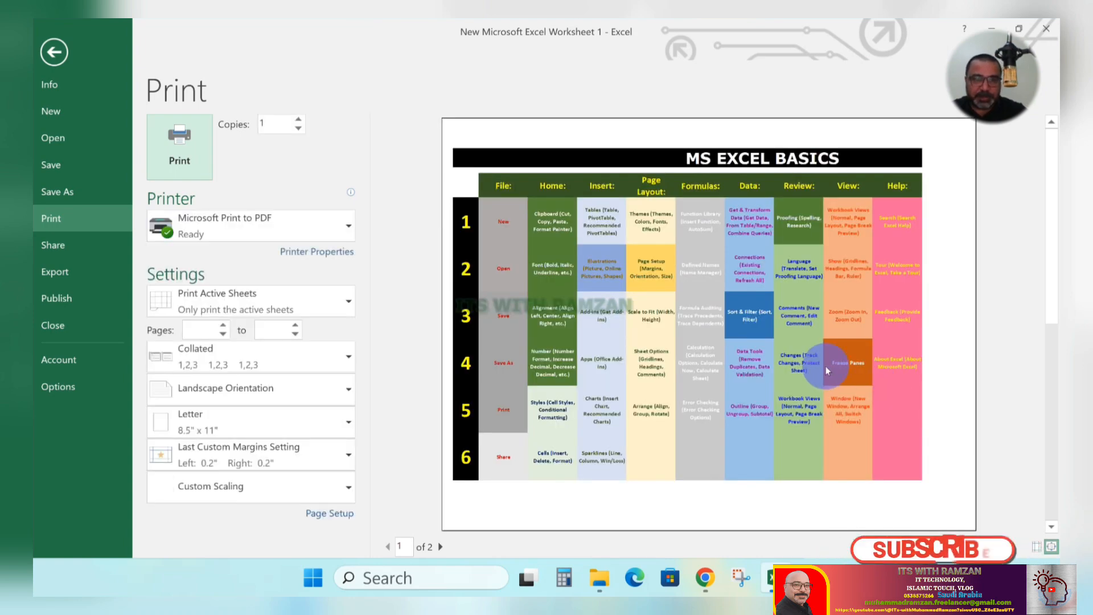
scroll(825, 367, "down", 1)
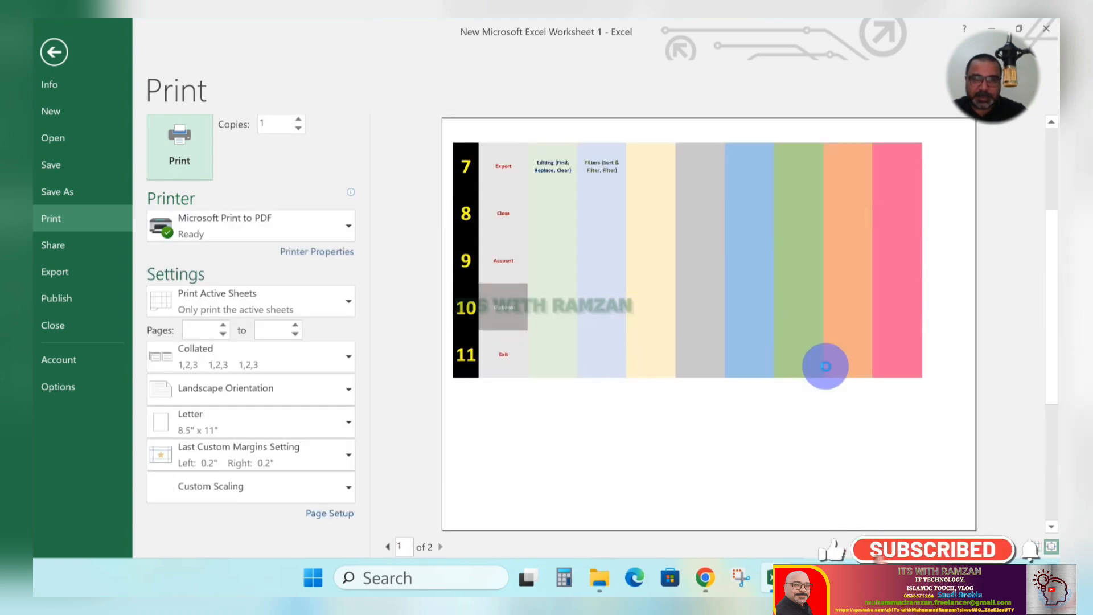
scroll(827, 370, "up", 1)
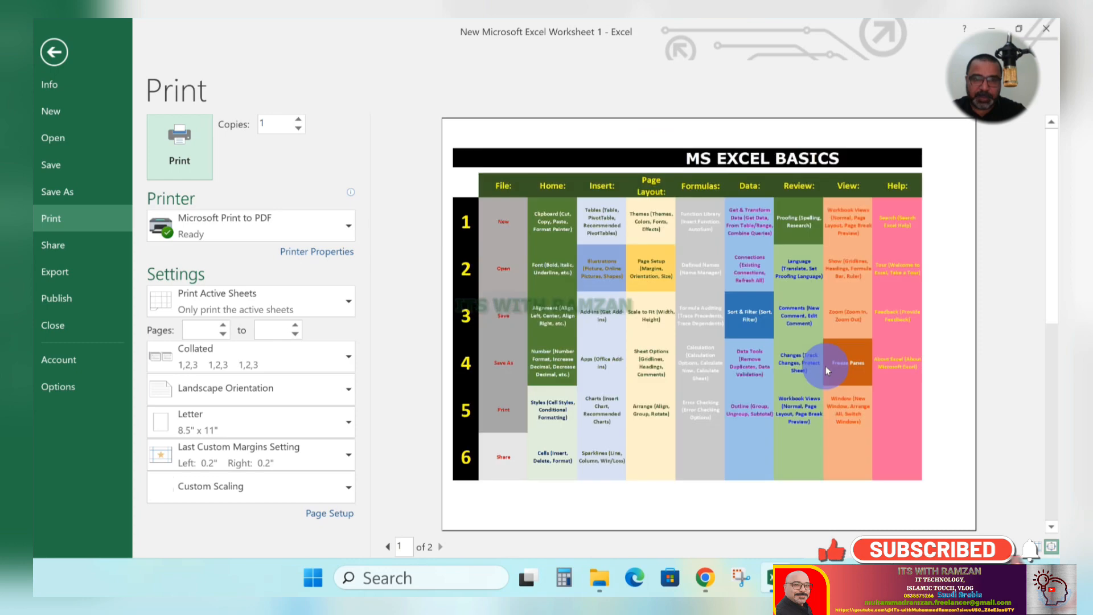
left_click(54, 52)
scroll(393, 296, "up", 3)
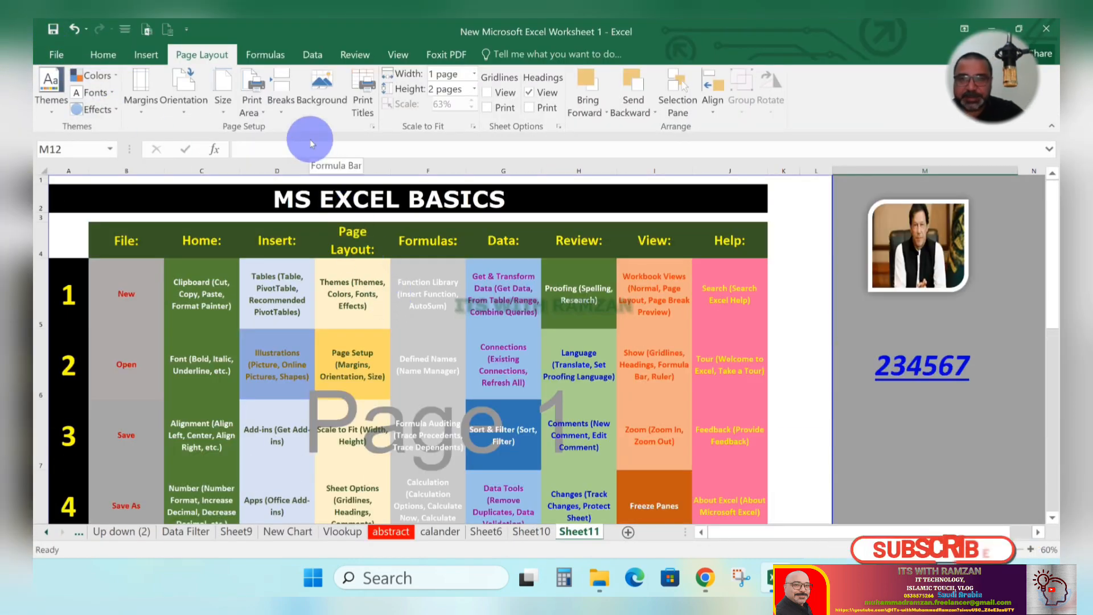
left_click(136, 103)
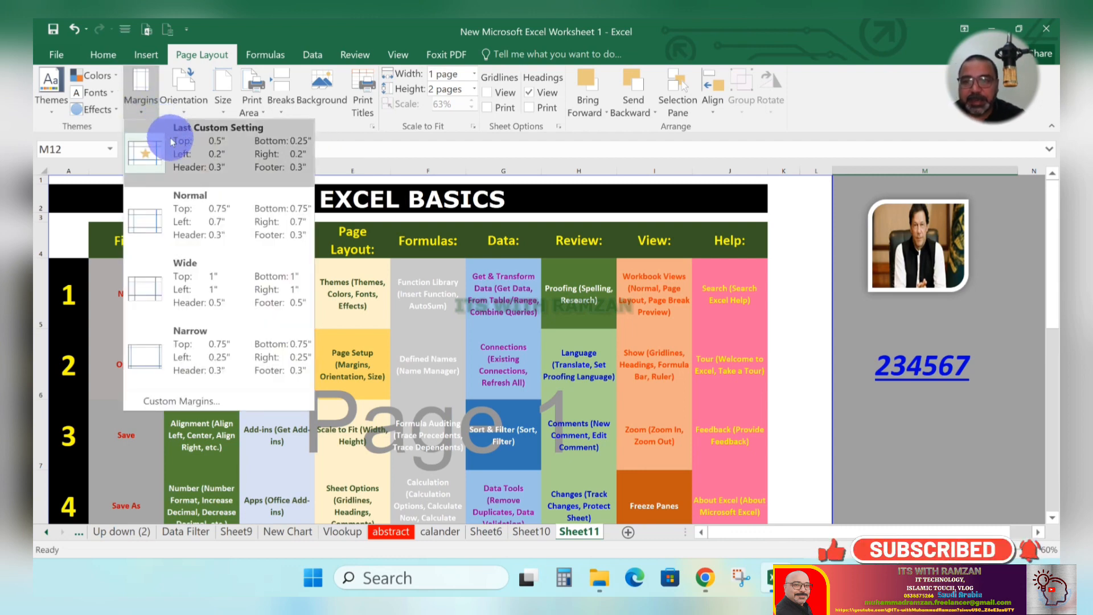
left_click(228, 401)
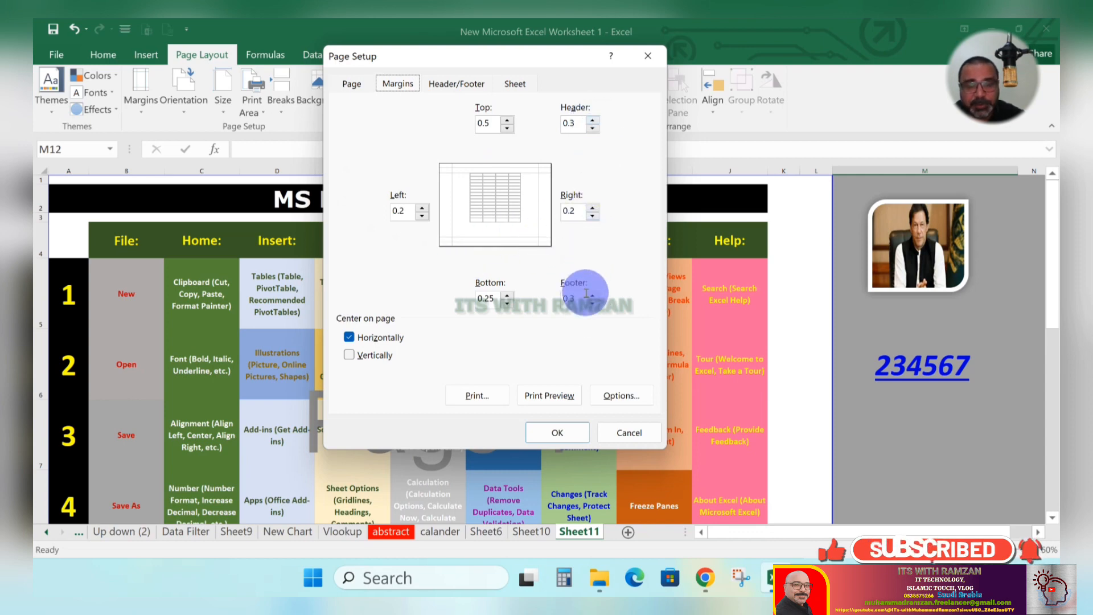
left_click(615, 430)
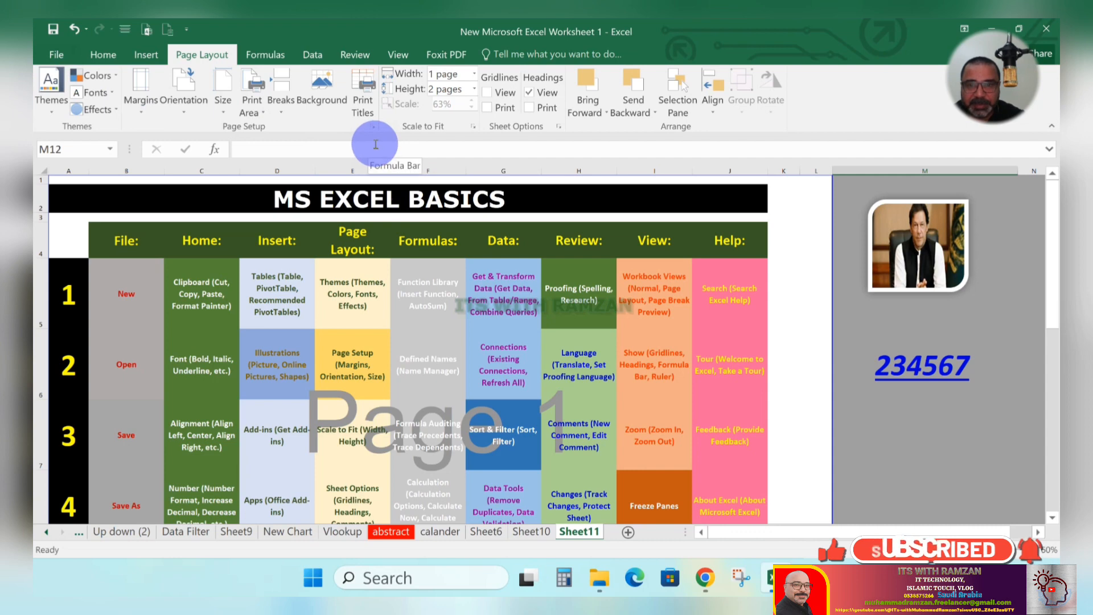
Step: Start a custom page header for the sheet and enter "Working Sheet" in its left section
left_click(143, 119)
left_click(181, 393)
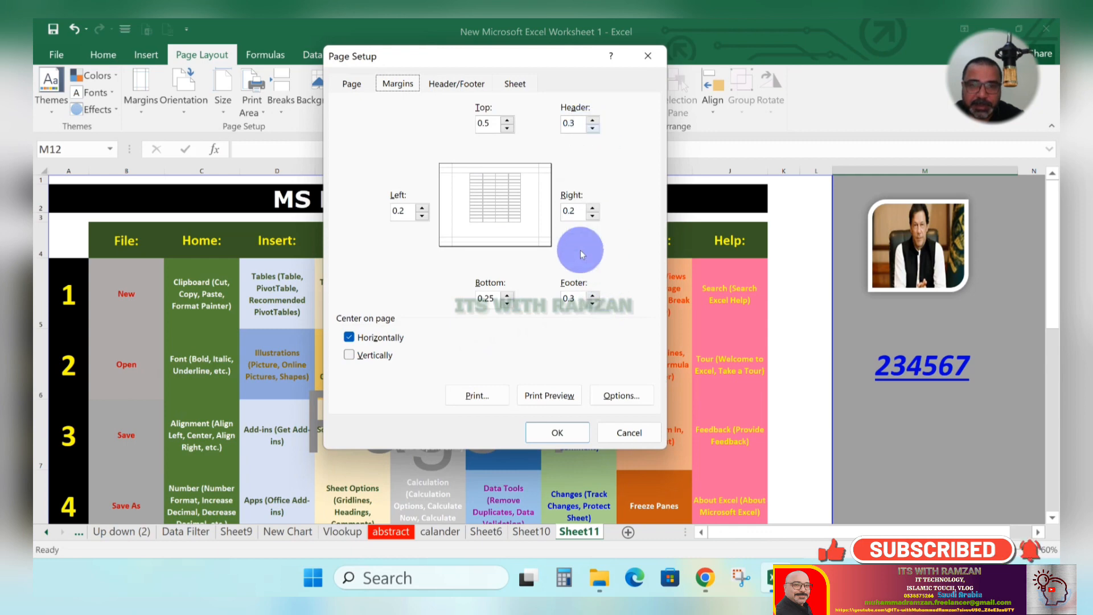
left_click(469, 86)
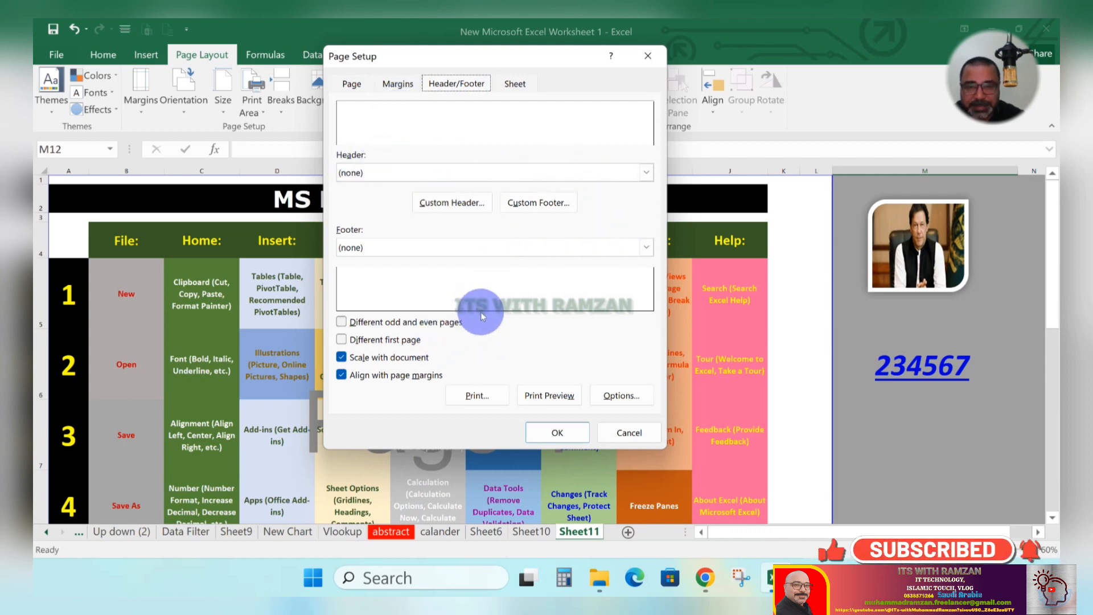
left_click(463, 205)
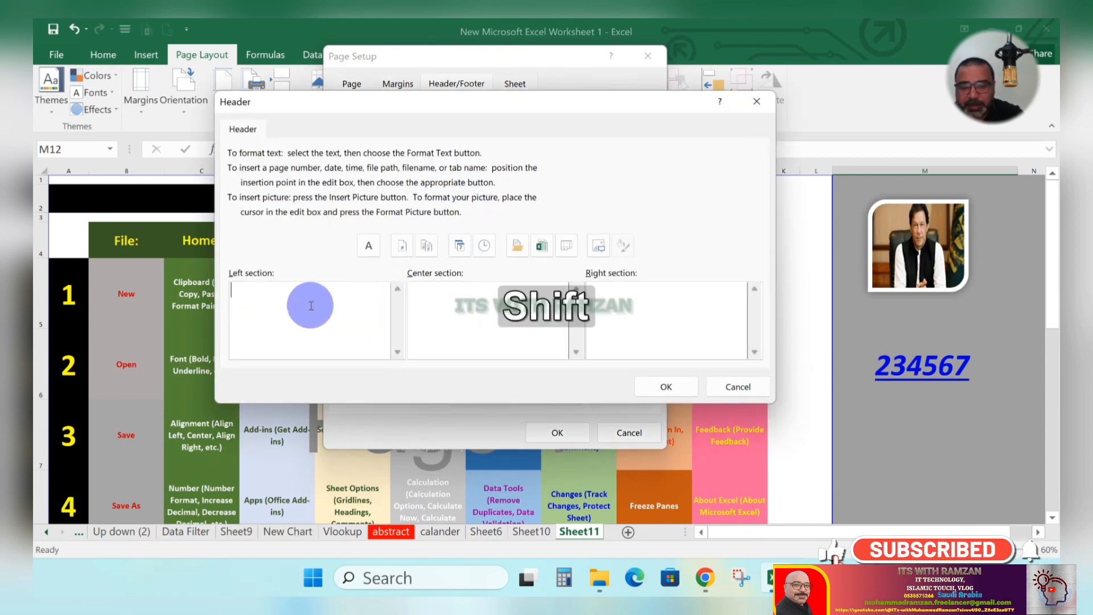
type("Wor")
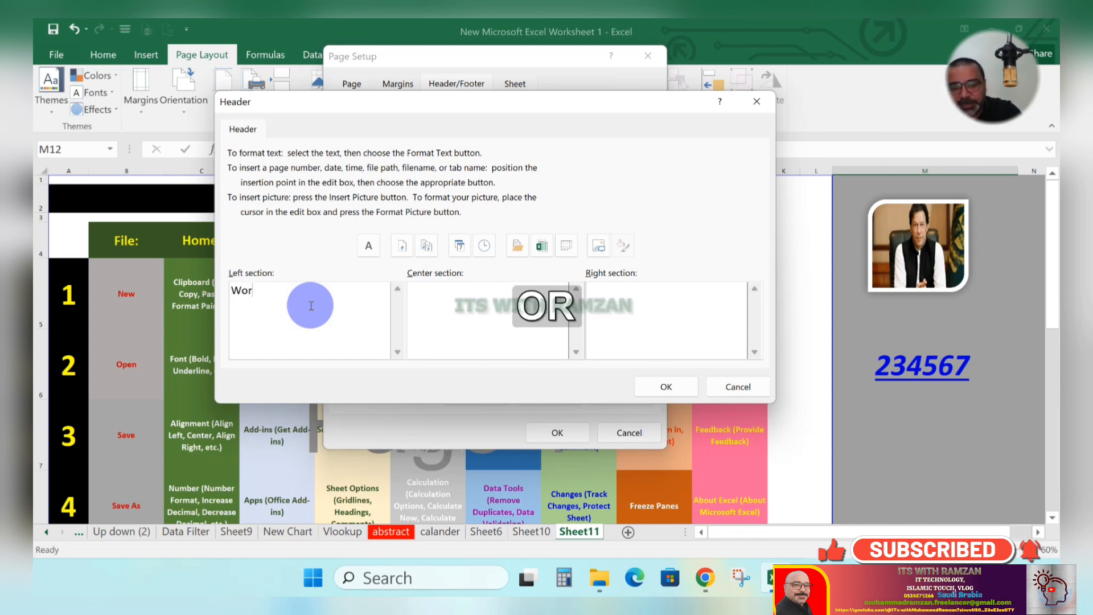
type("king S")
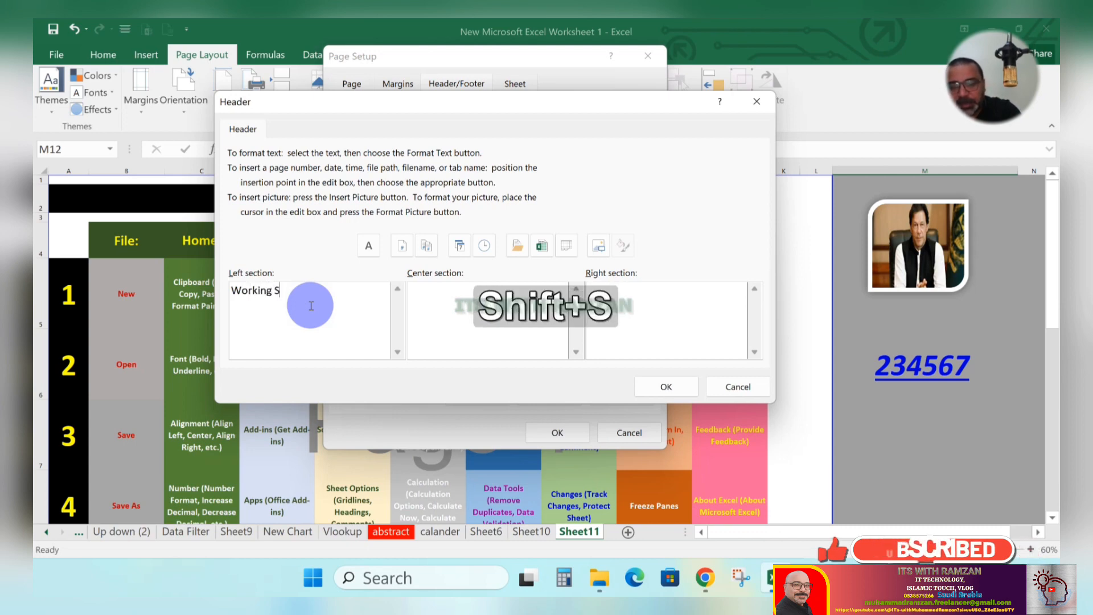
type("heet")
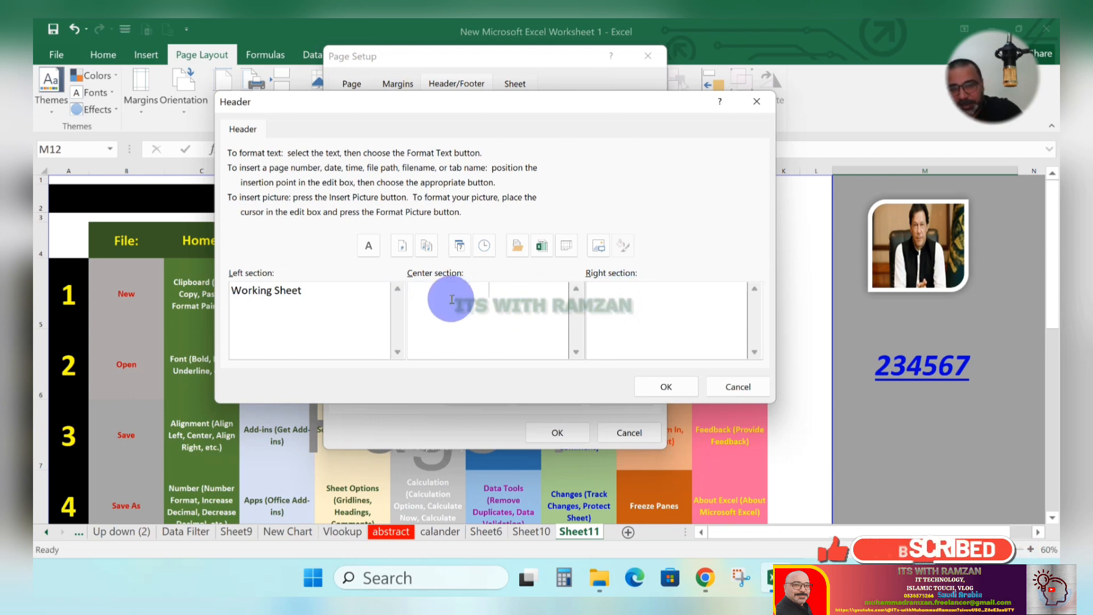
Step: Enter "Working" in the header's center section and "Excel Working" in its right section, and accept the custom header
type("W")
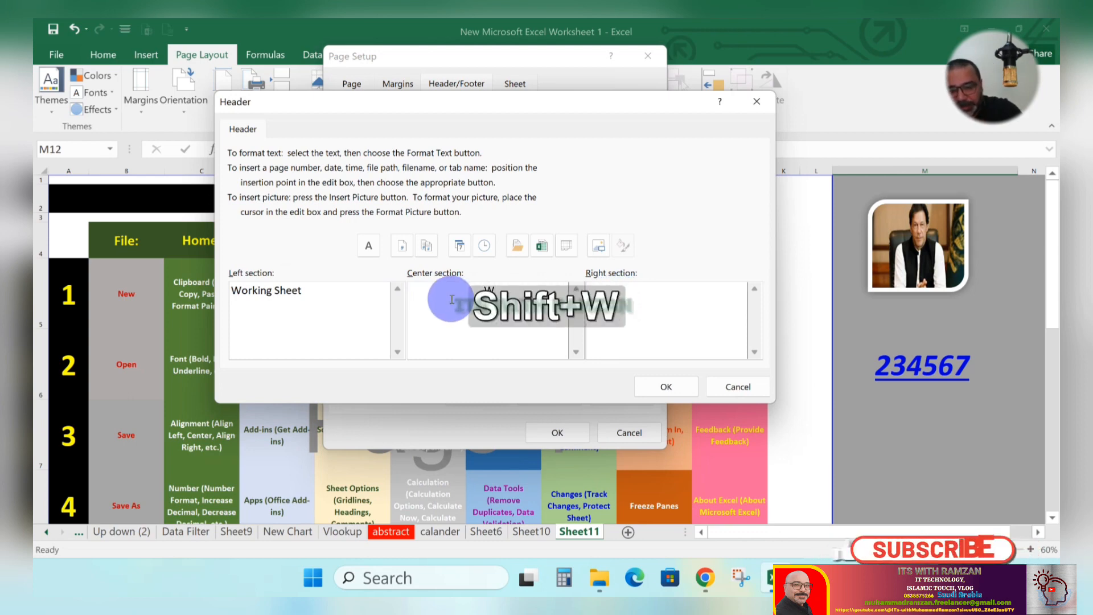
type("orking")
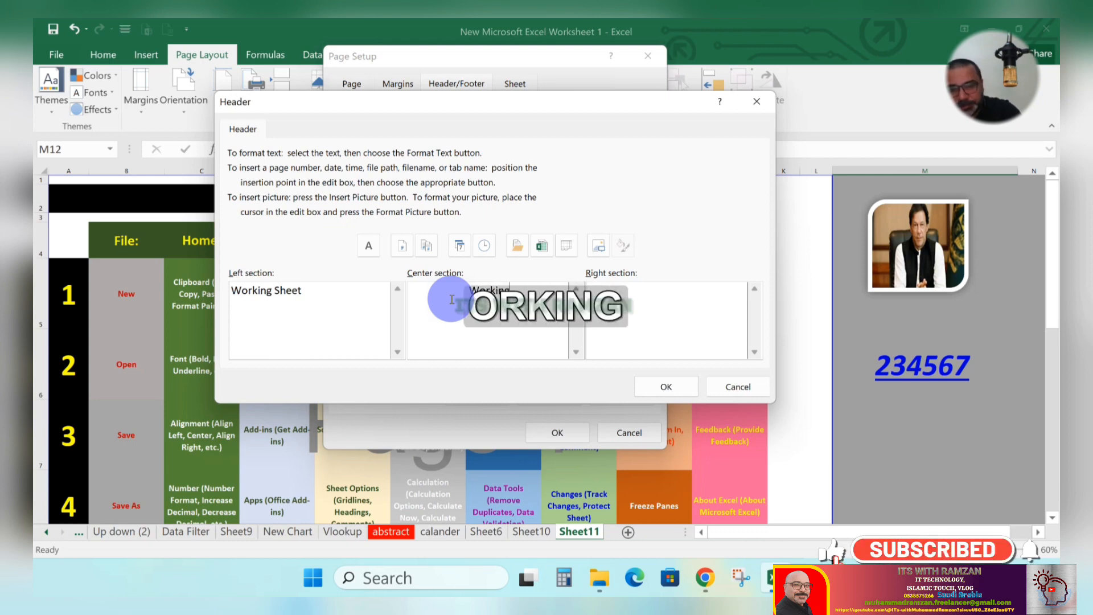
left_click(693, 298)
type("E")
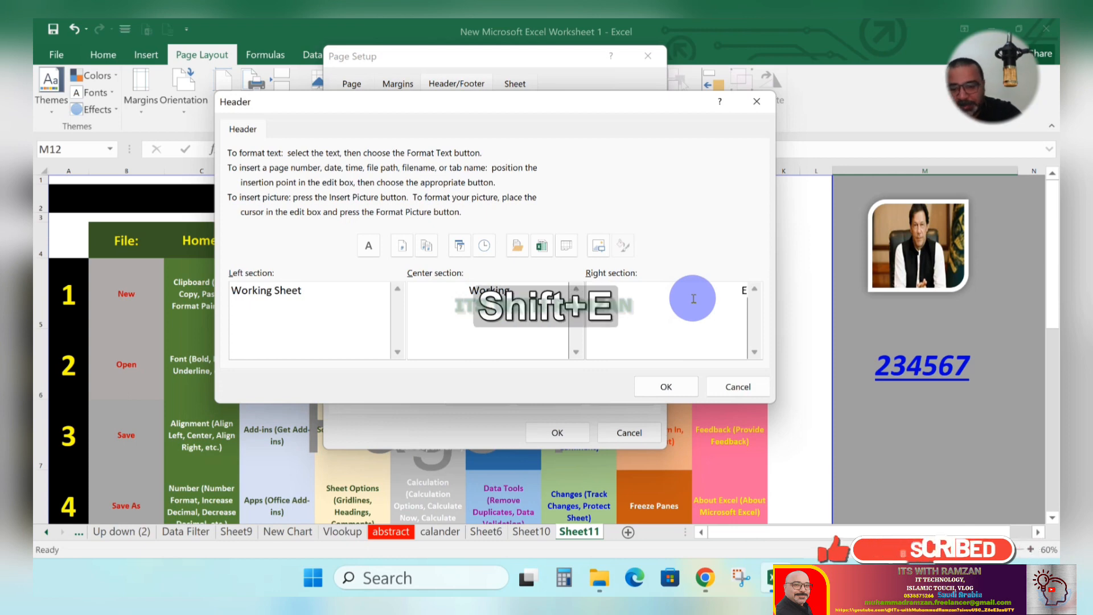
type("xcel")
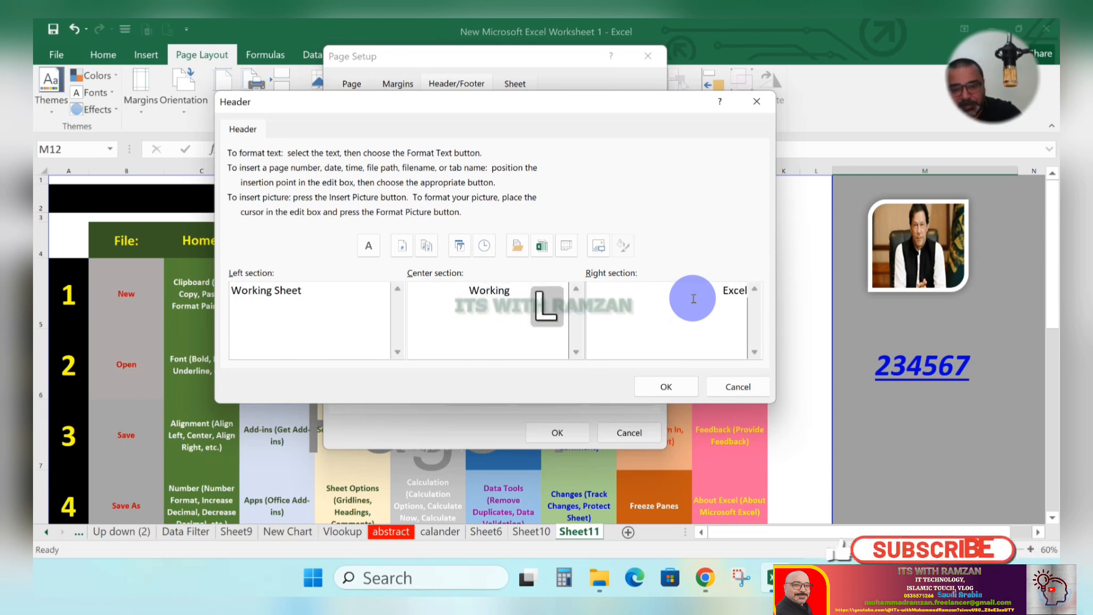
type(" Wor")
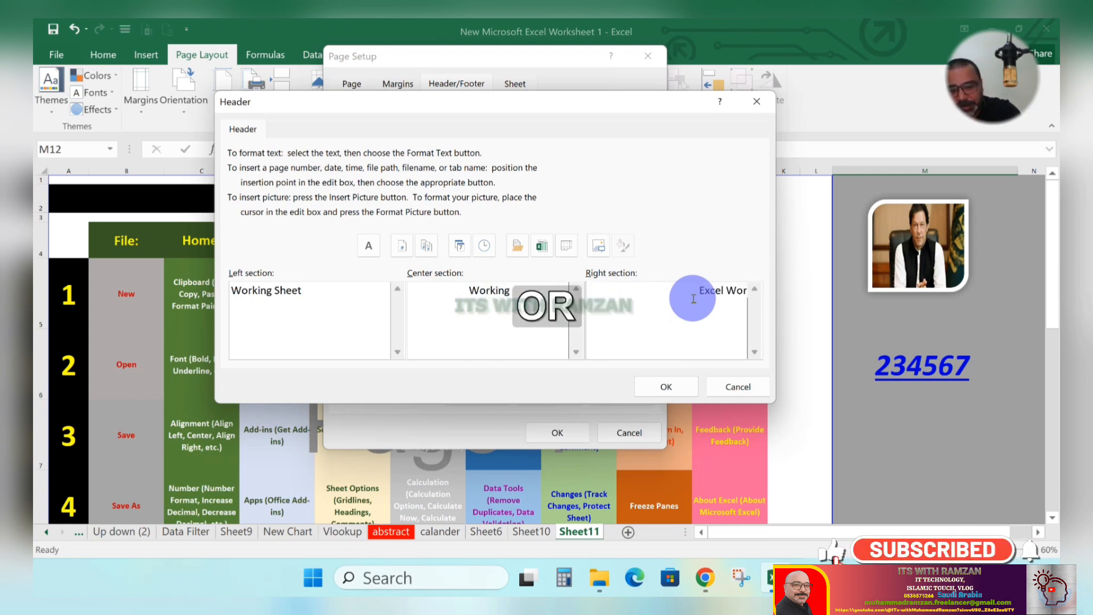
type("kin")
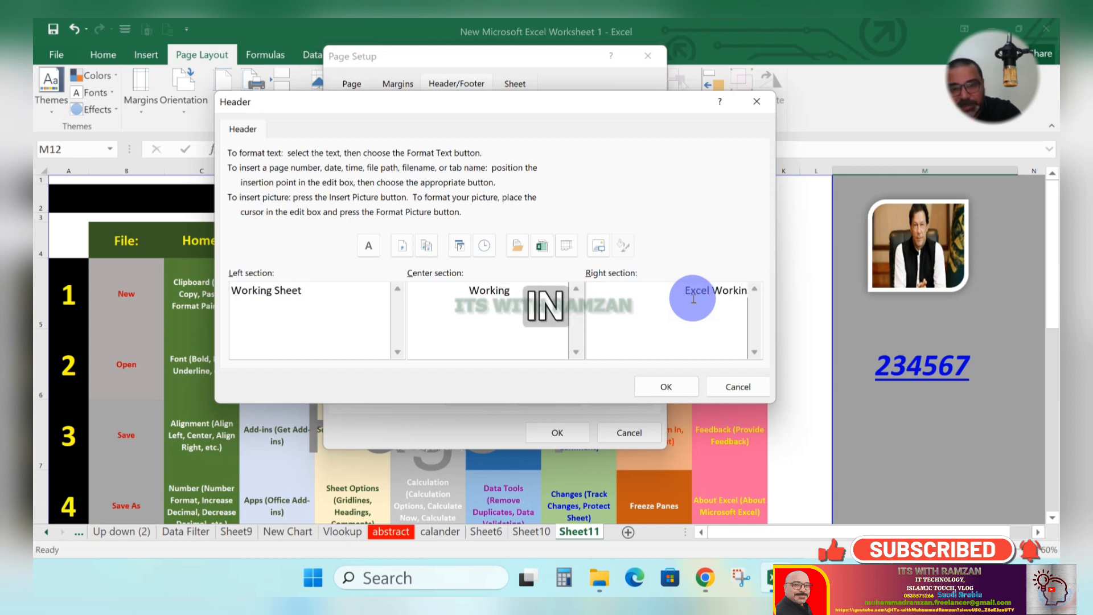
type("g")
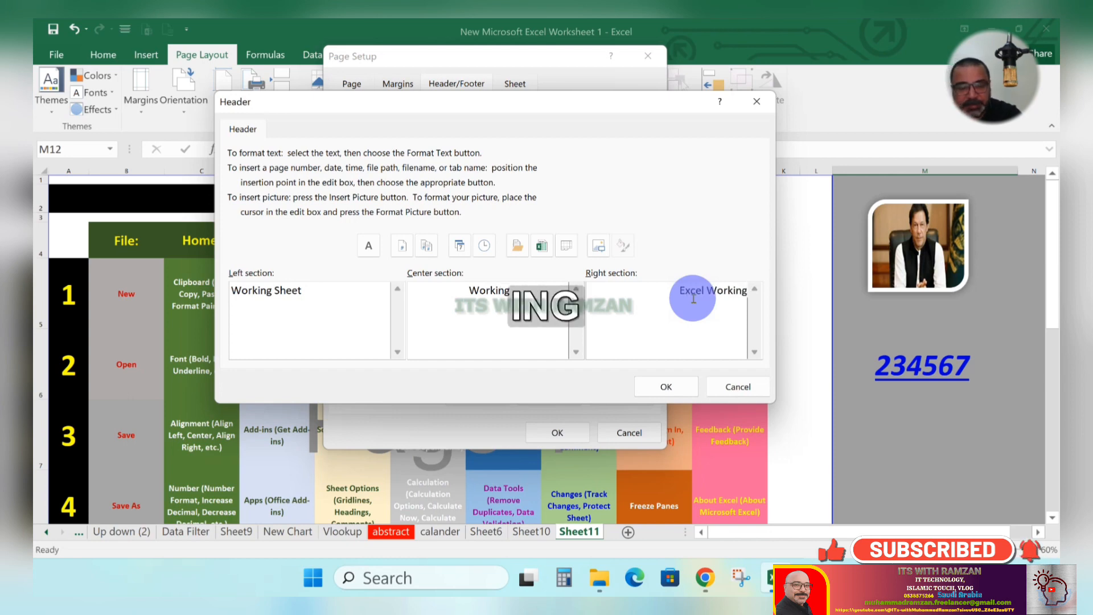
left_click(665, 387)
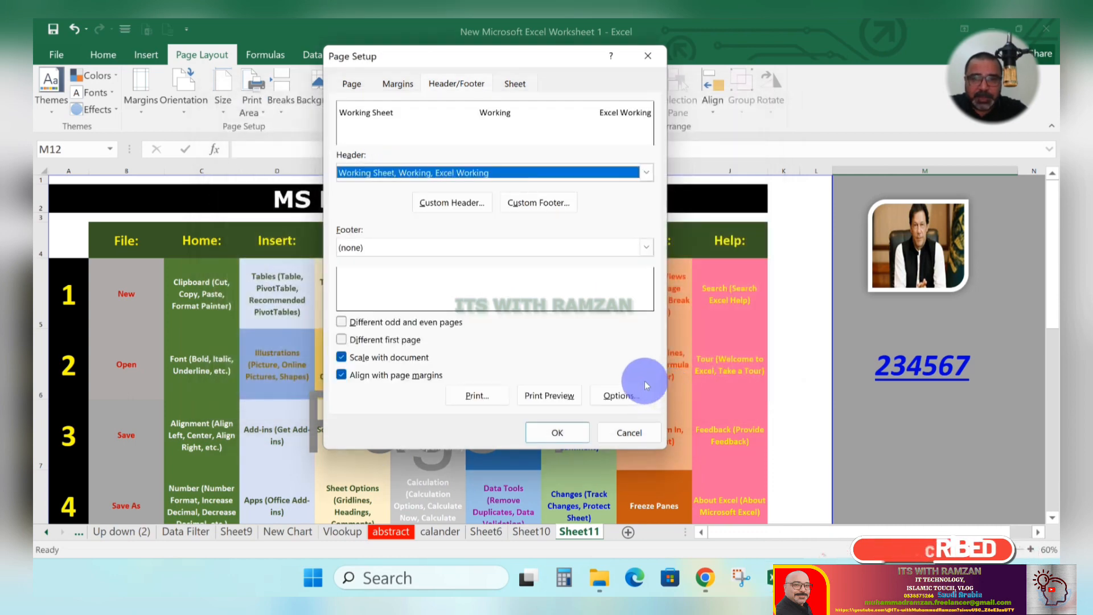
Step: Preview the printout with the header and format the left header text "Working Sheet" as bold, size 26
left_click(568, 397)
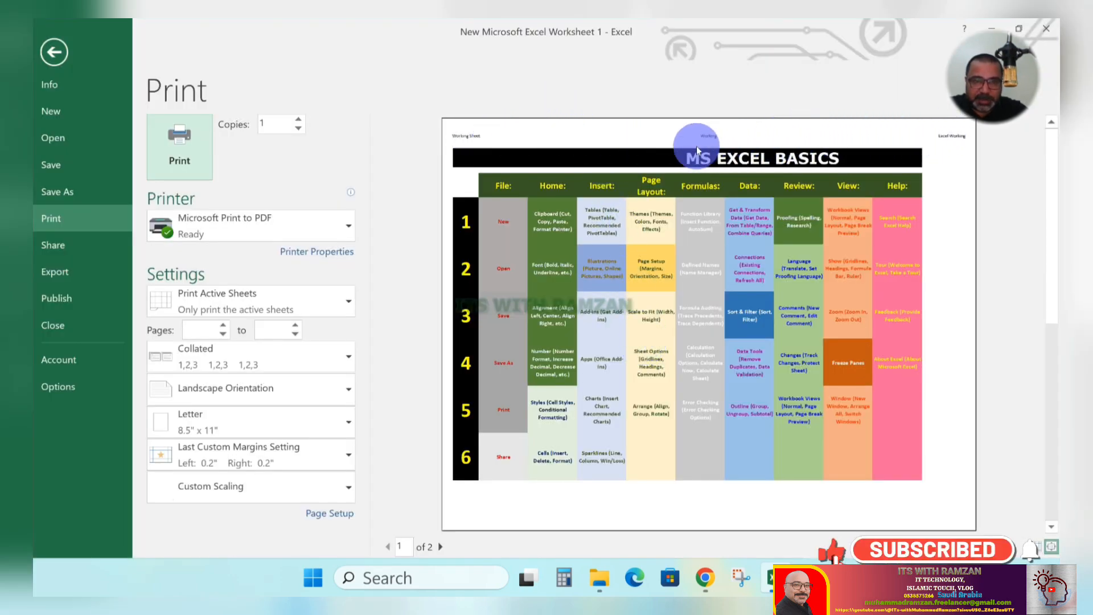
left_click(326, 512)
left_click(456, 84)
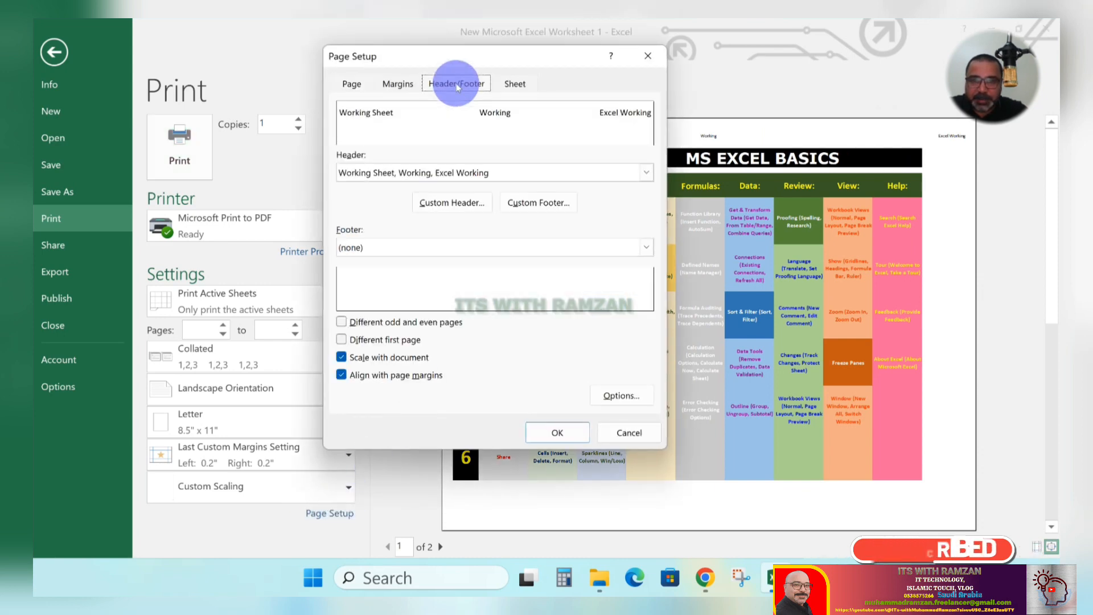
left_click(456, 202)
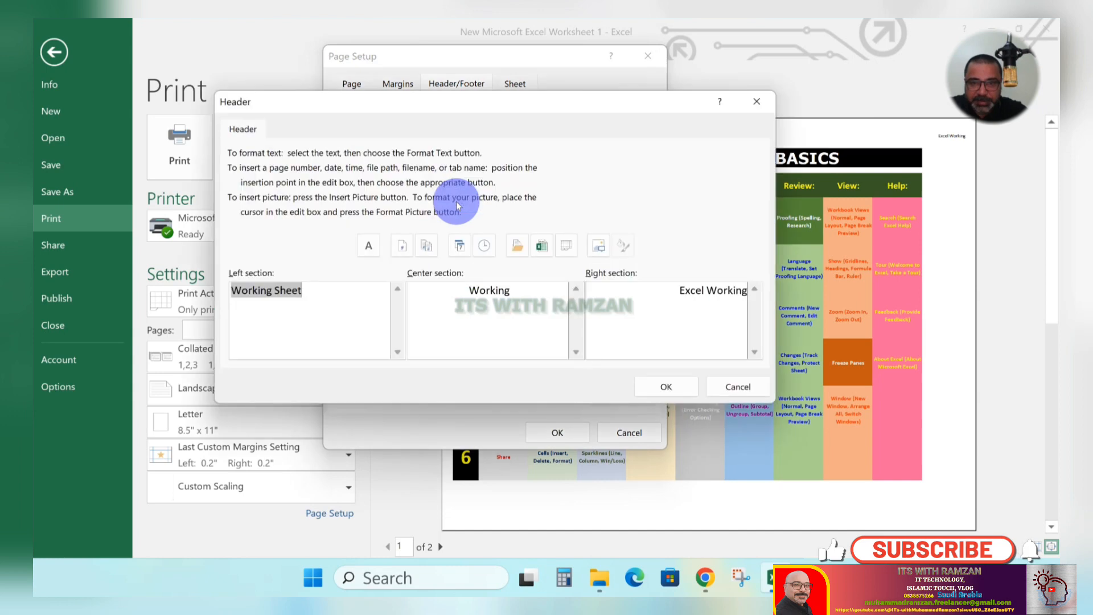
left_click(368, 247)
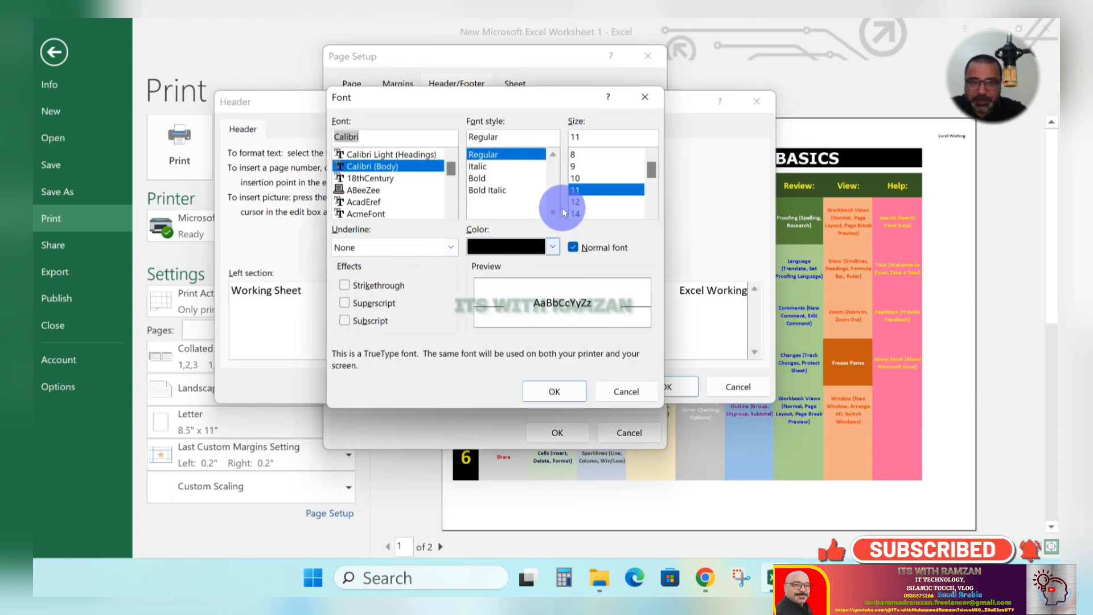
left_click_drag(652, 181, 651, 193)
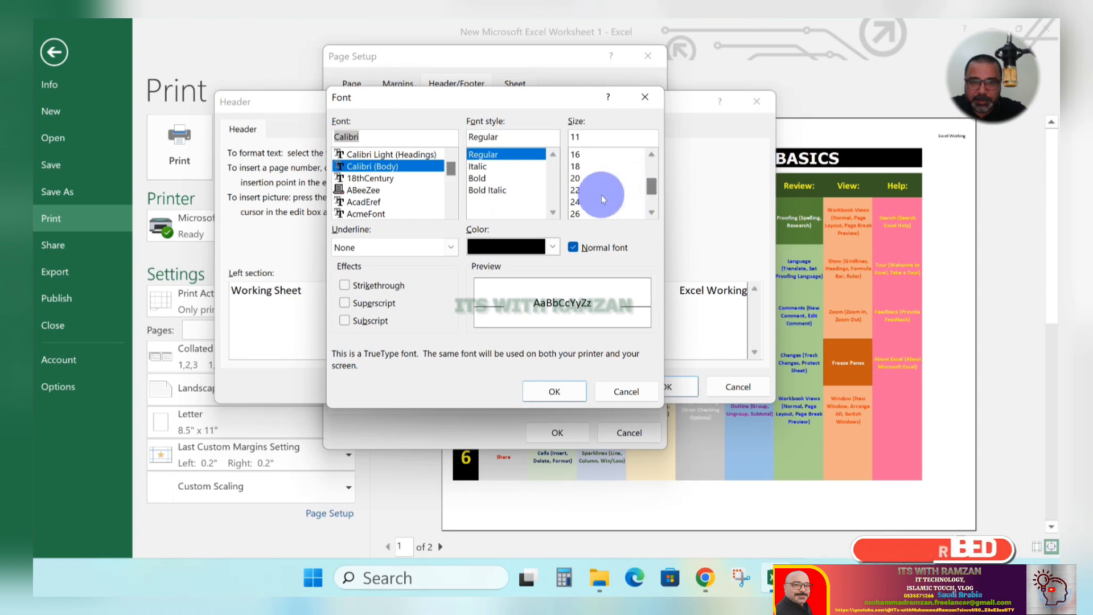
left_click(578, 202)
left_click(576, 213)
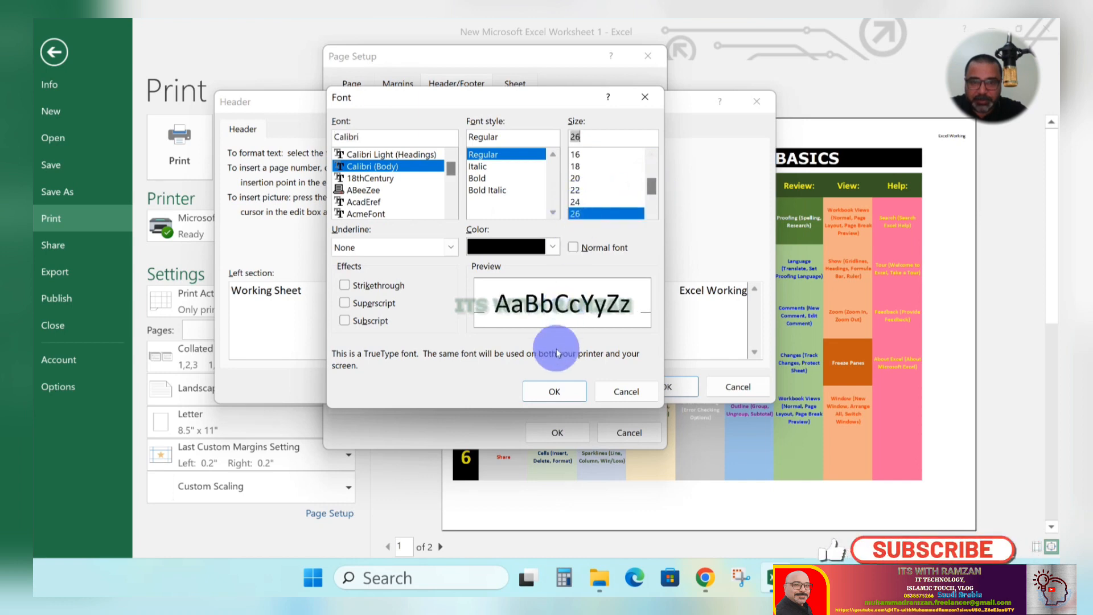
left_click(477, 178)
left_click(542, 394)
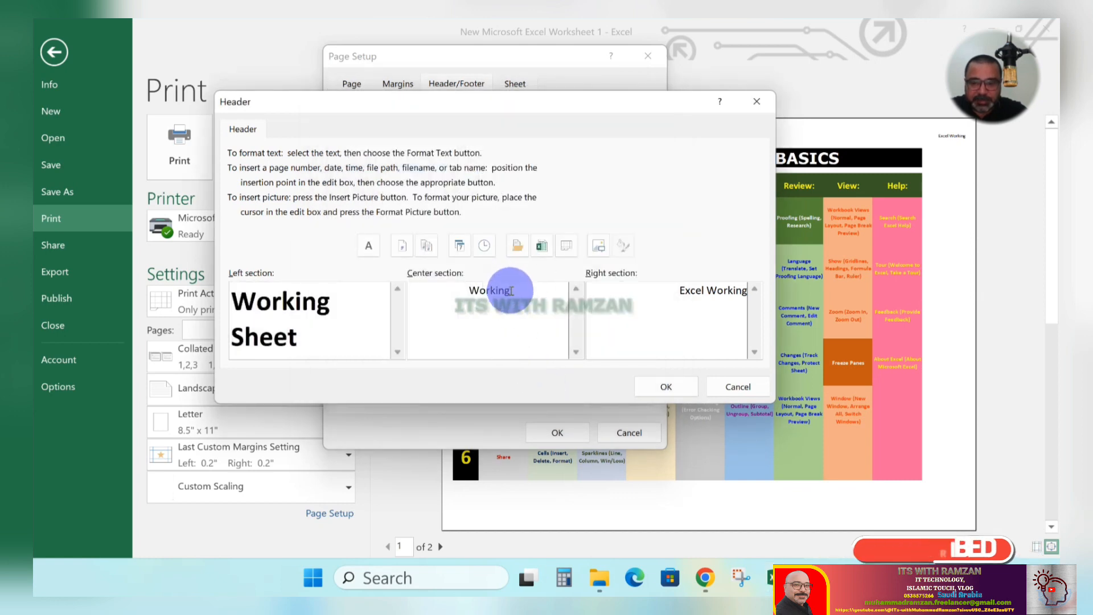
Step: Format the center header text "Working" as ABeeZee, bold italic, size 18, and apply the header to the print preview
key("ctrl+a")
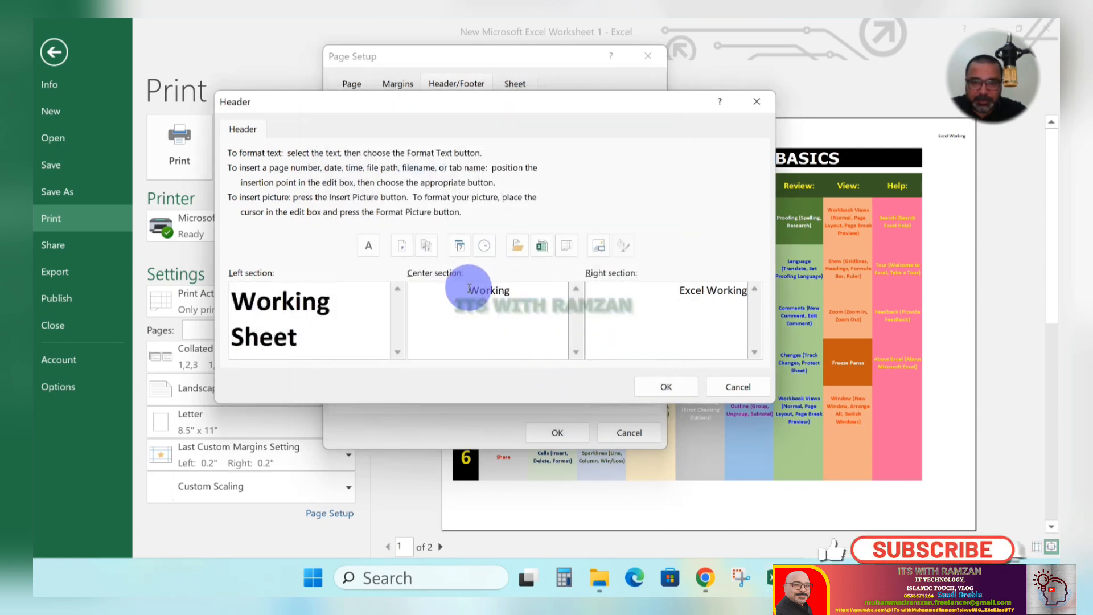
key("ctrl+a")
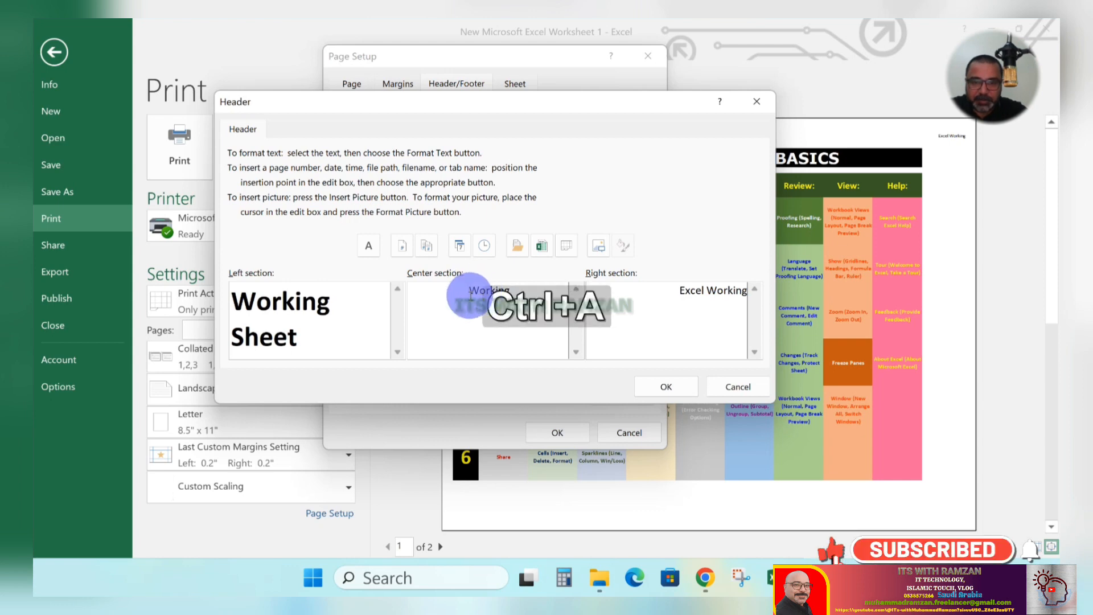
key("shift+Right")
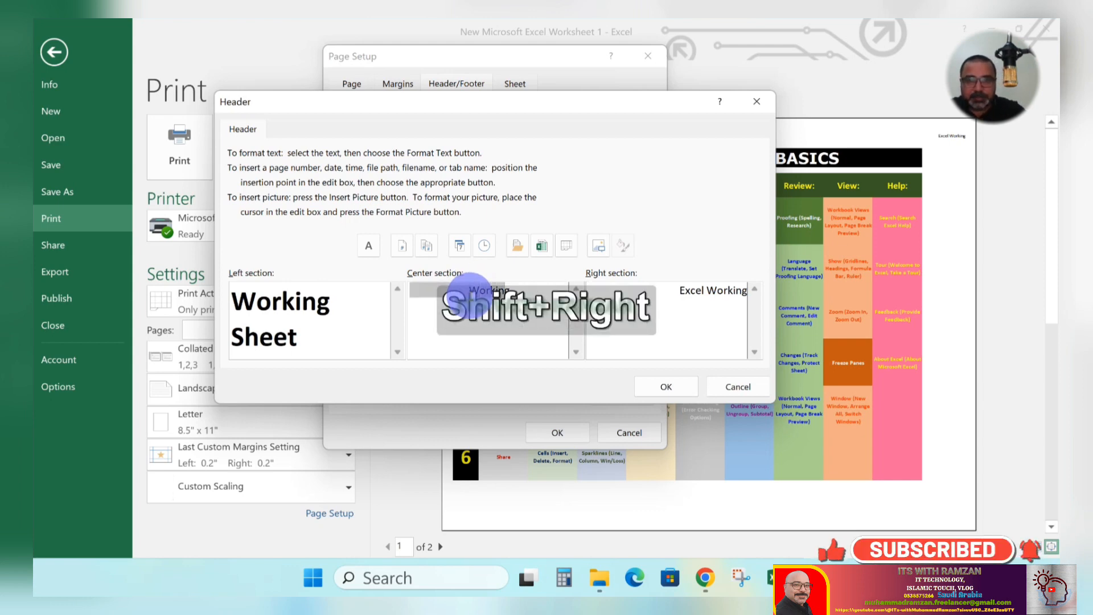
left_click(369, 246)
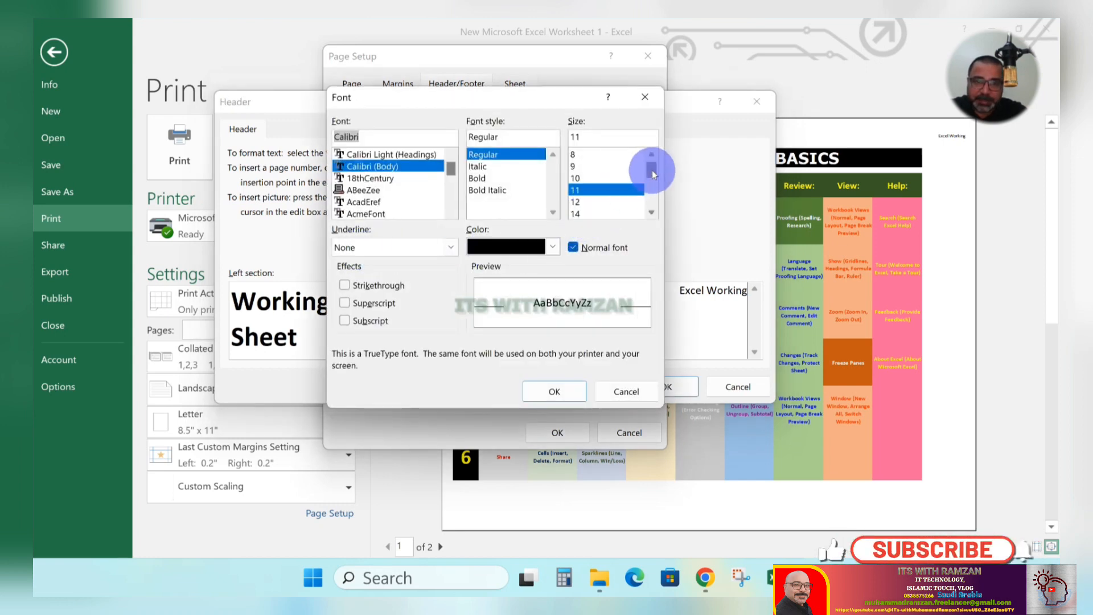
left_click_drag(651, 165, 652, 186)
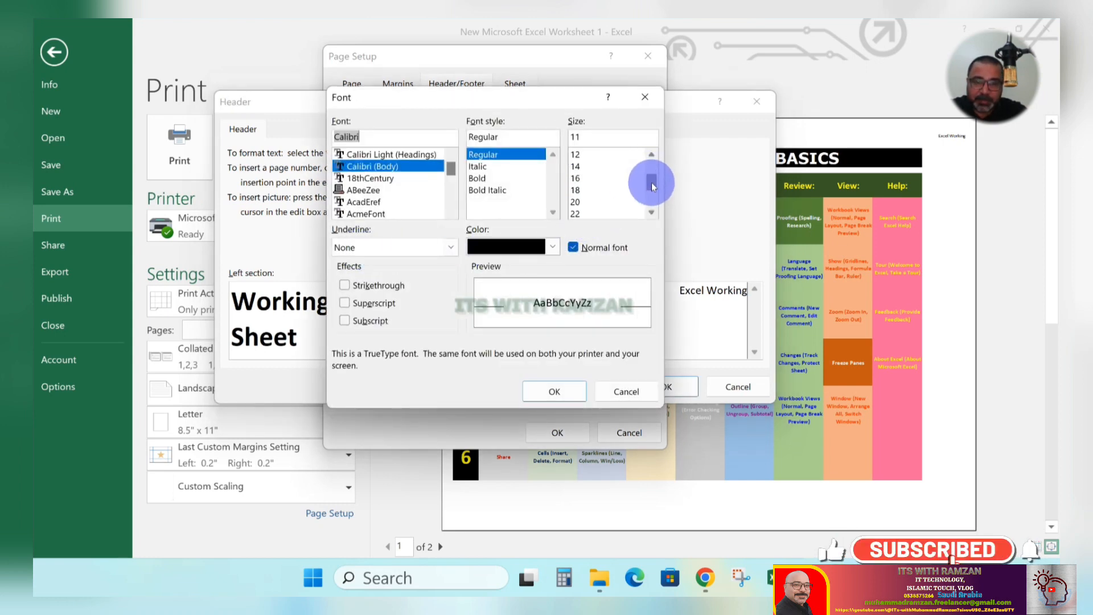
left_click(579, 192)
left_click(478, 177)
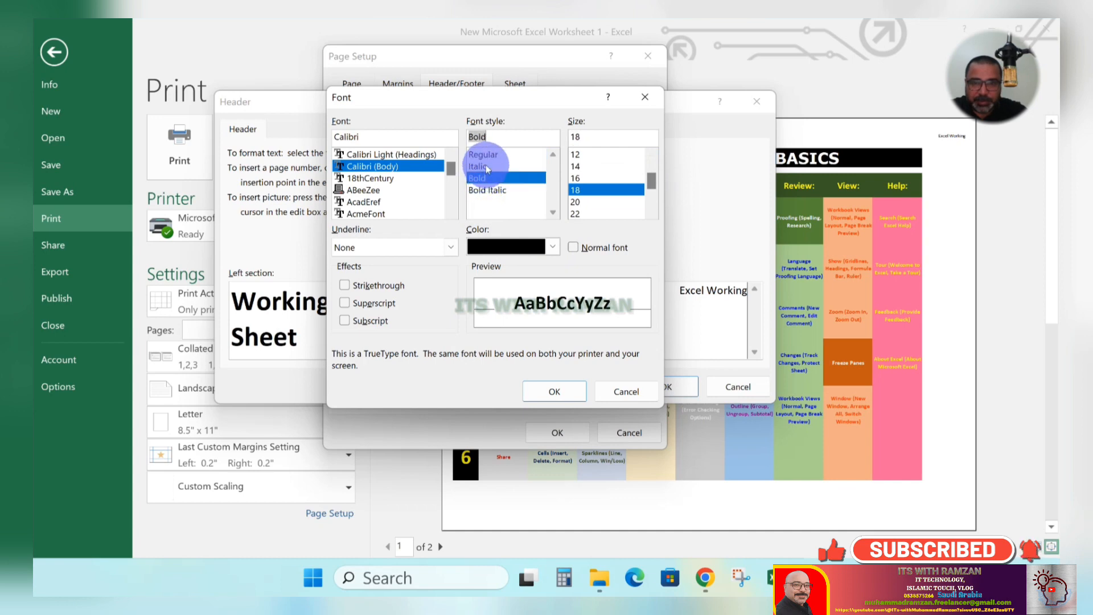
left_click(477, 166)
left_click(484, 190)
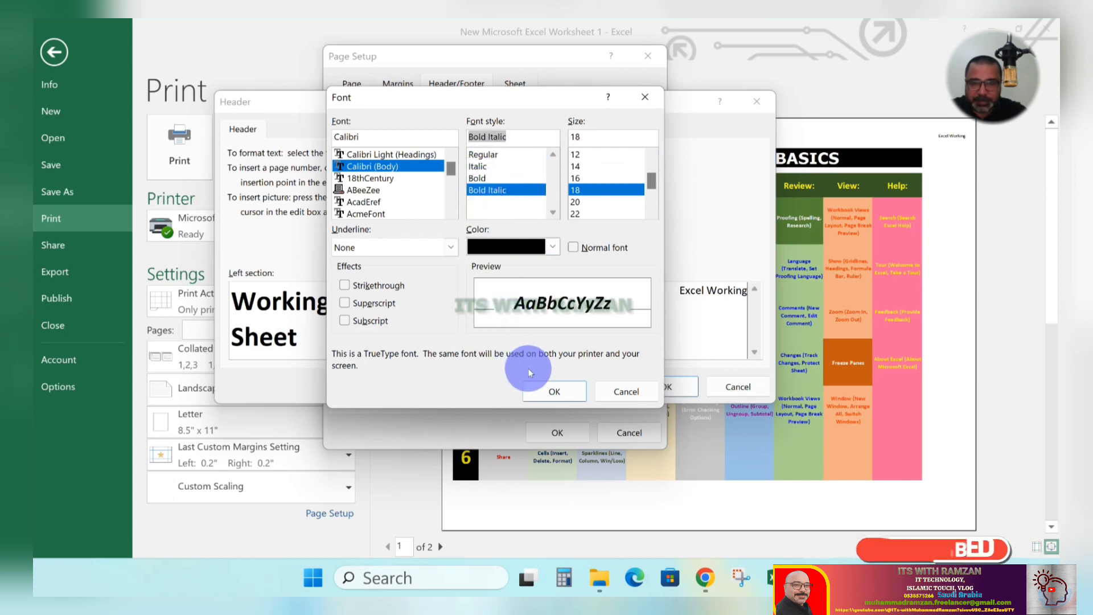
left_click(375, 195)
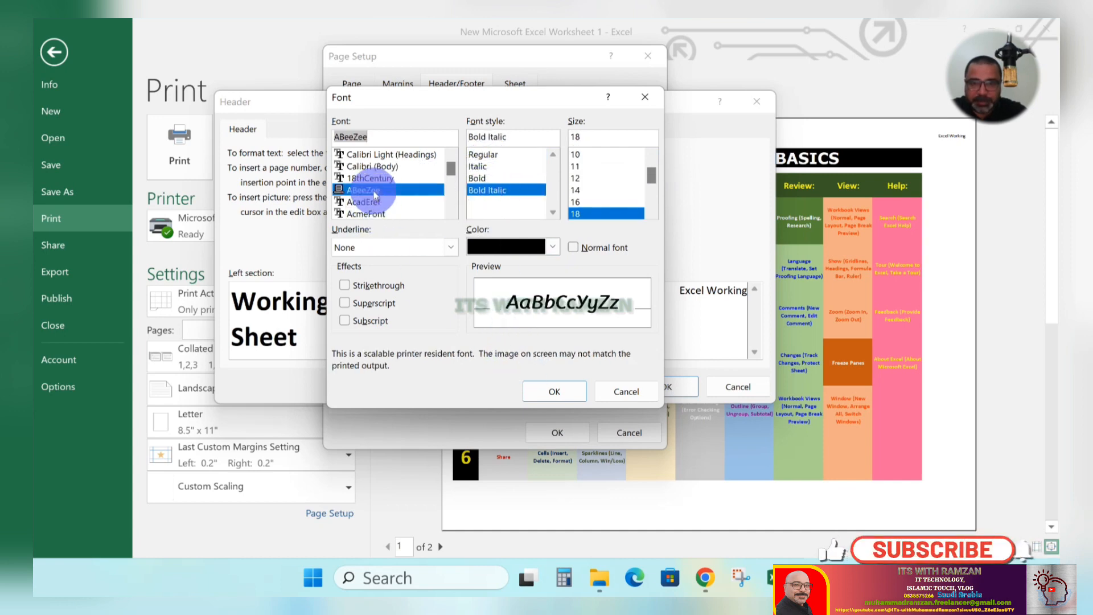
left_click(553, 391)
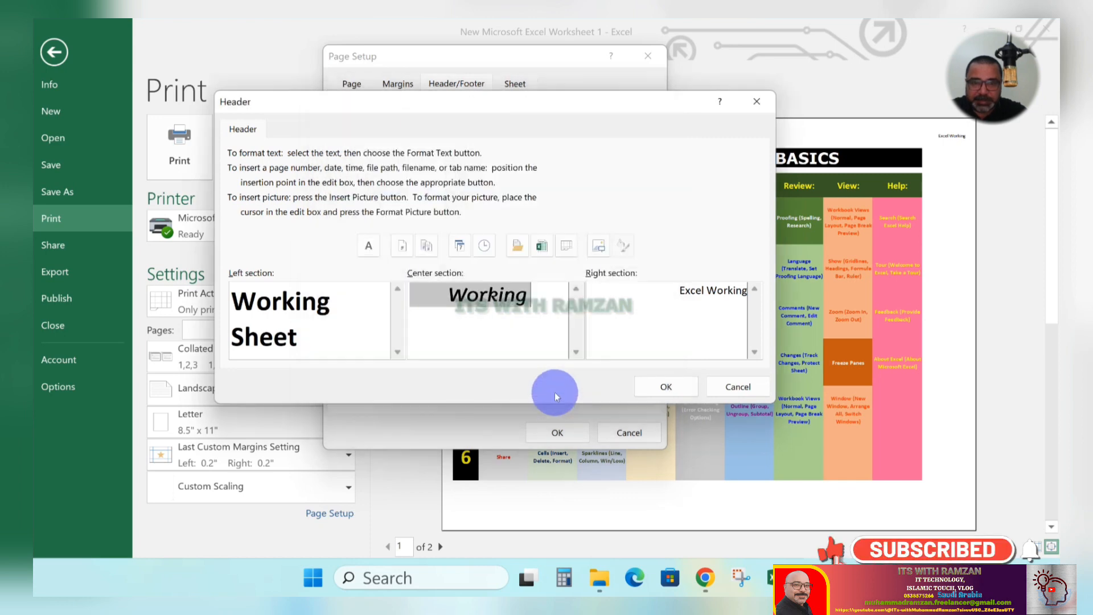
left_click(666, 386)
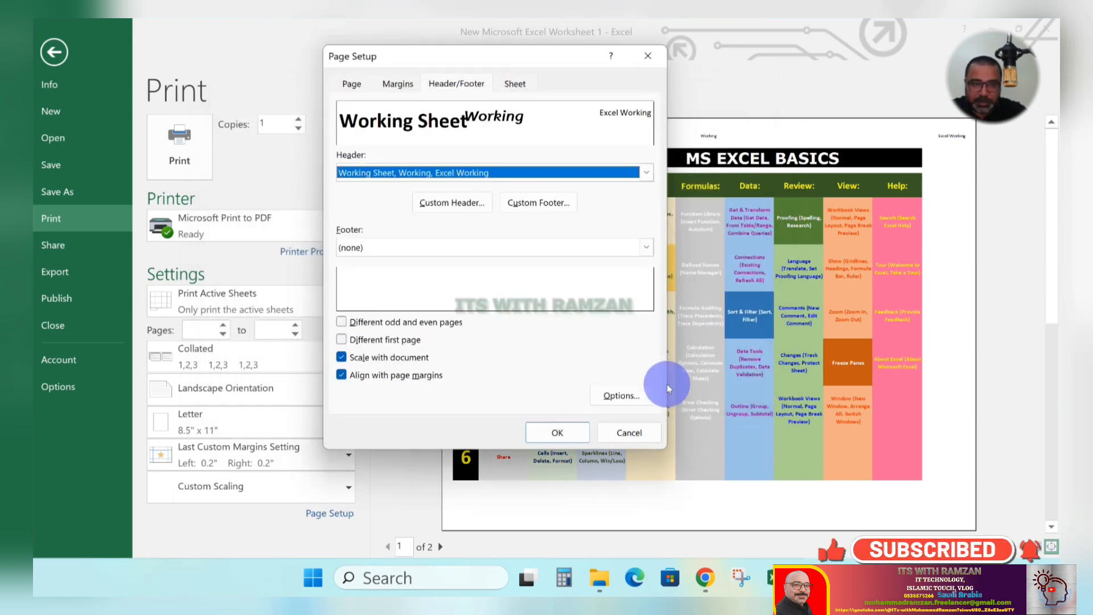
left_click(556, 421)
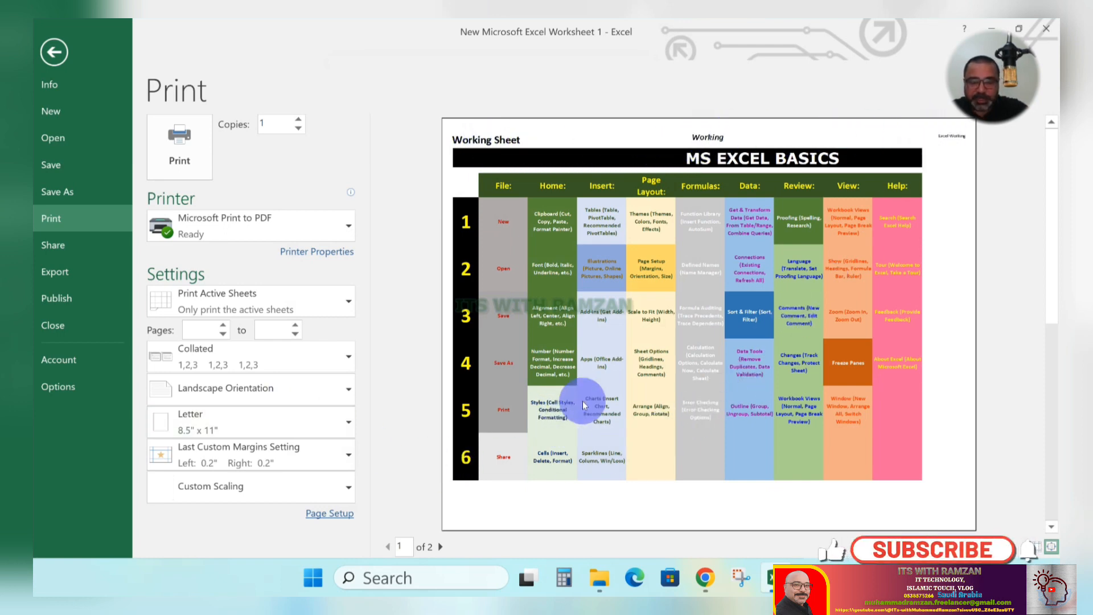
Step: Insert the "imran khan" picture from the Desktop after "Excel Working" in the header's right section and apply the header
left_click(329, 513)
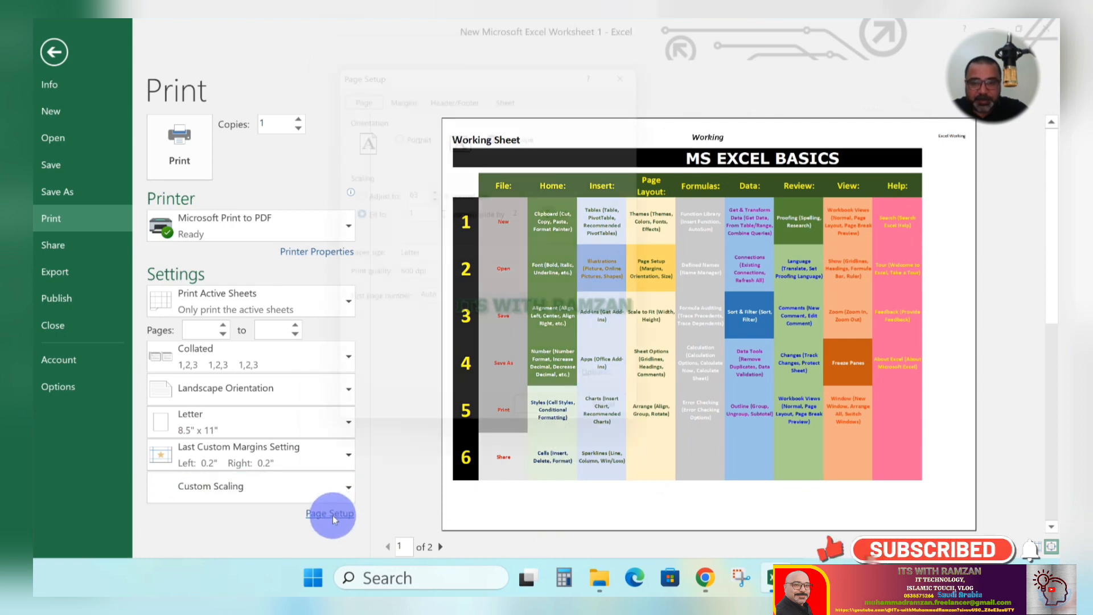
left_click(458, 86)
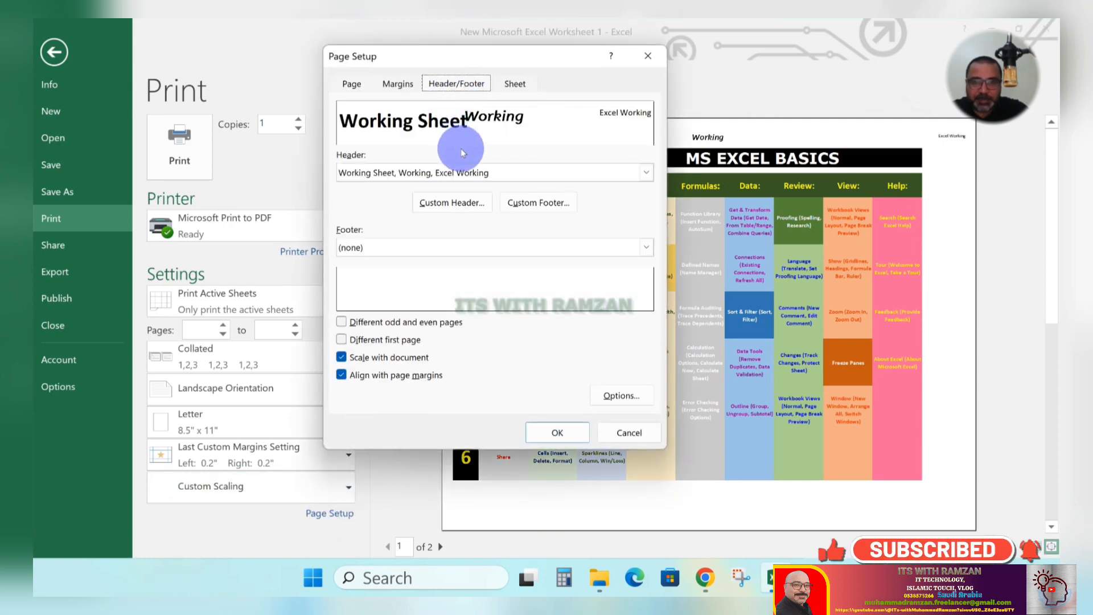
left_click(461, 208)
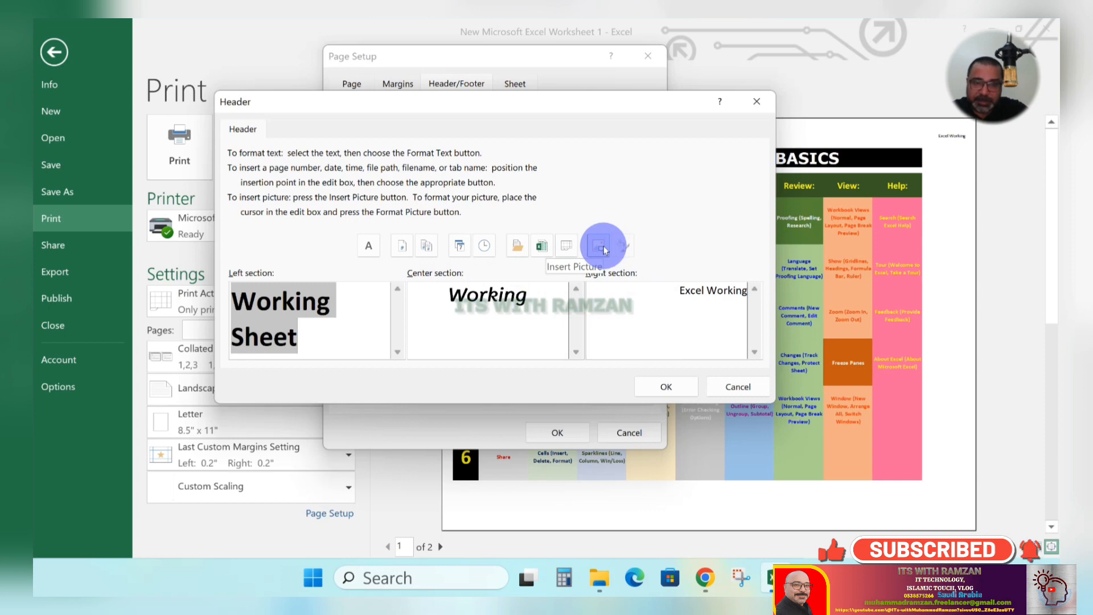
left_click(685, 303)
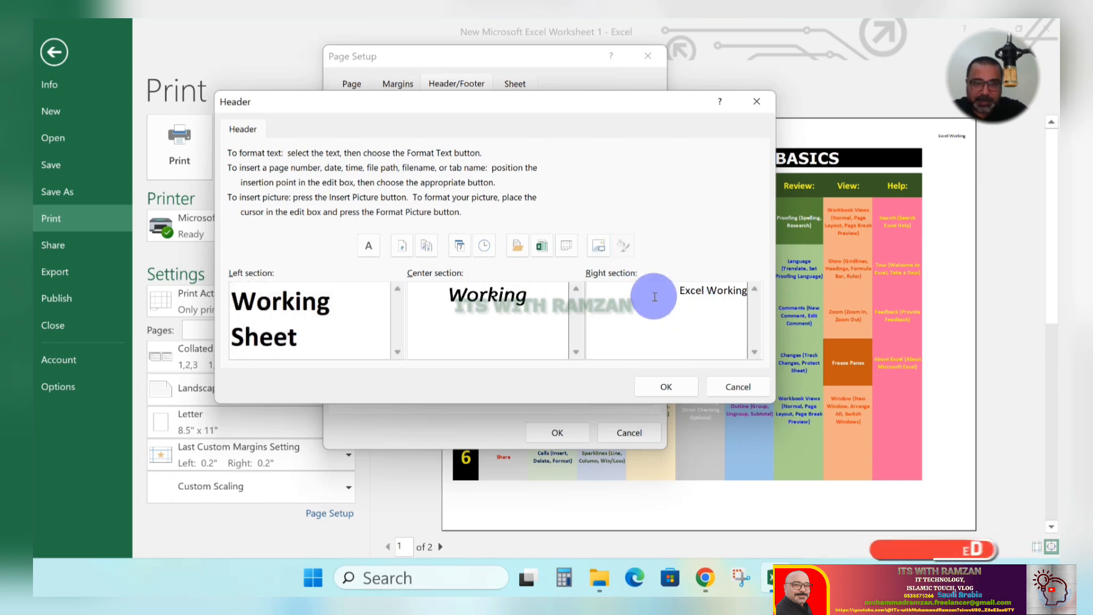
left_click(597, 249)
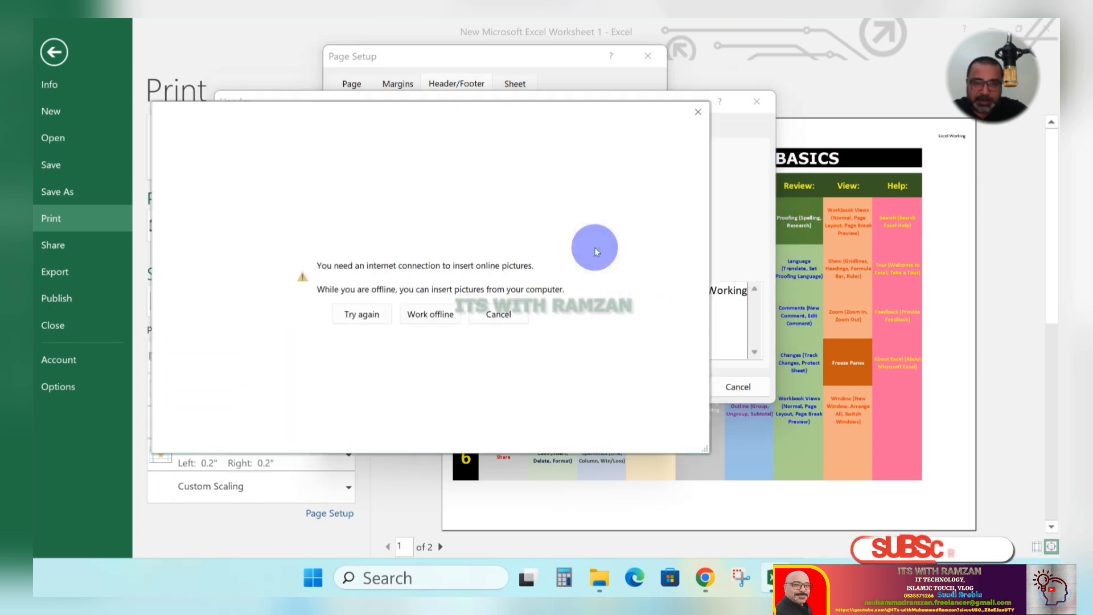
left_click(428, 317)
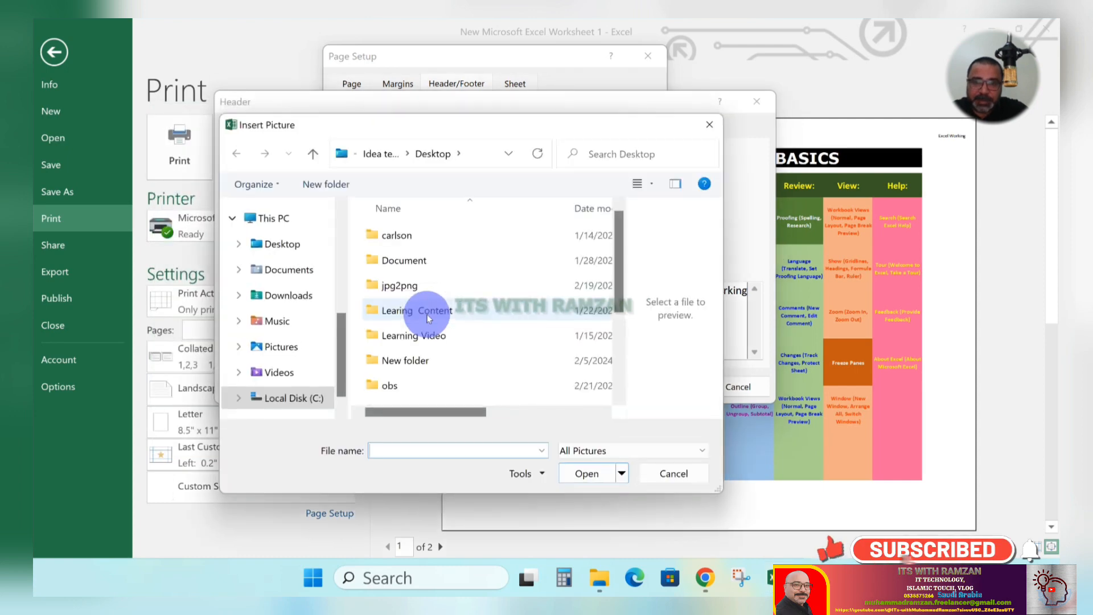
left_click(285, 244)
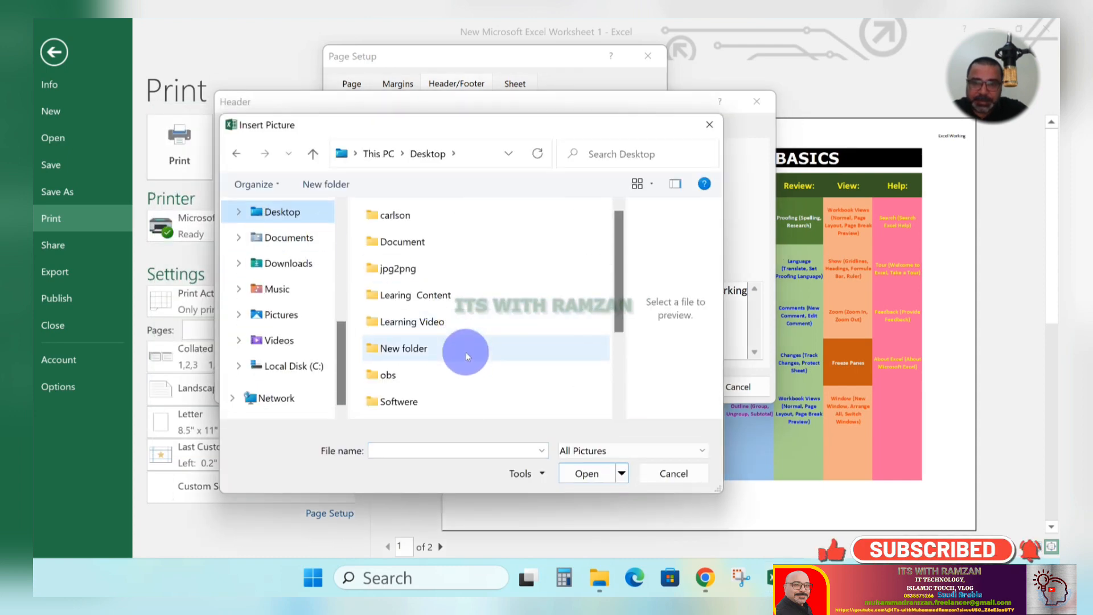
left_click_drag(617, 286, 625, 367)
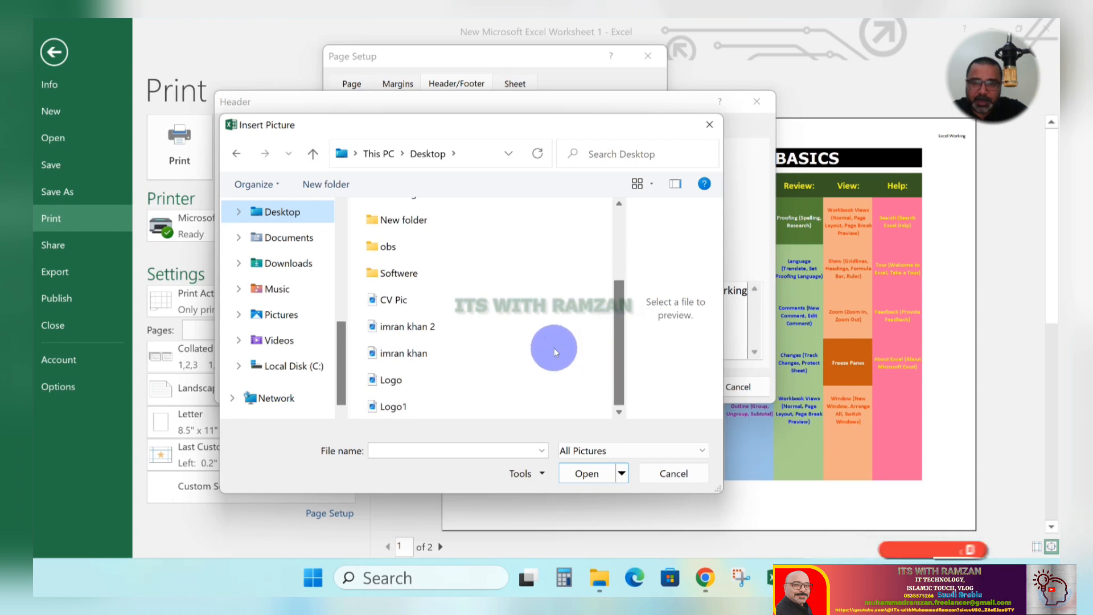
left_click(410, 348)
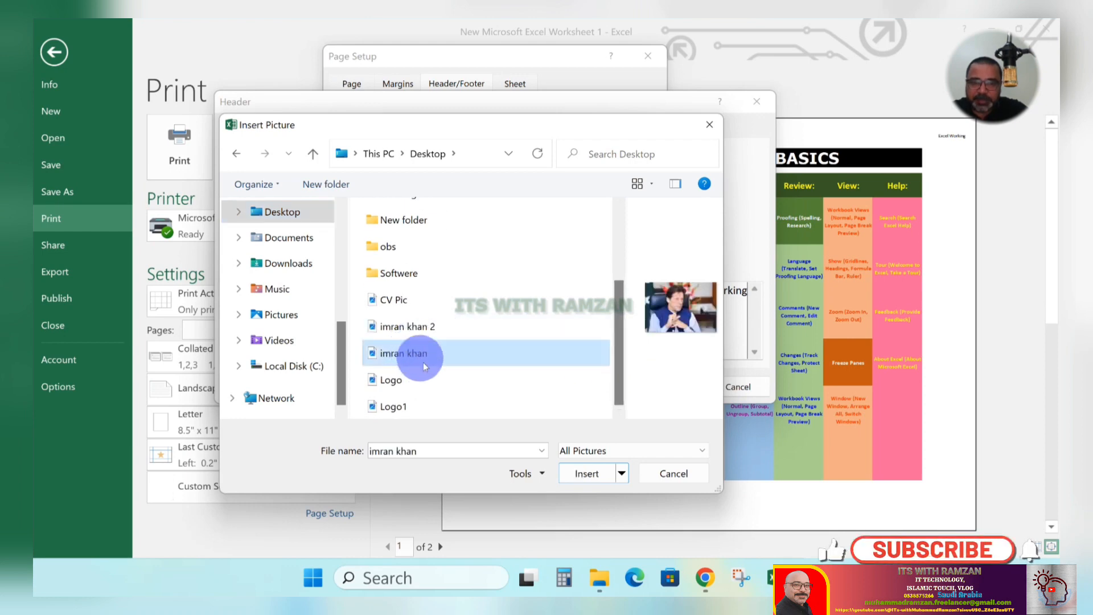
left_click(561, 480)
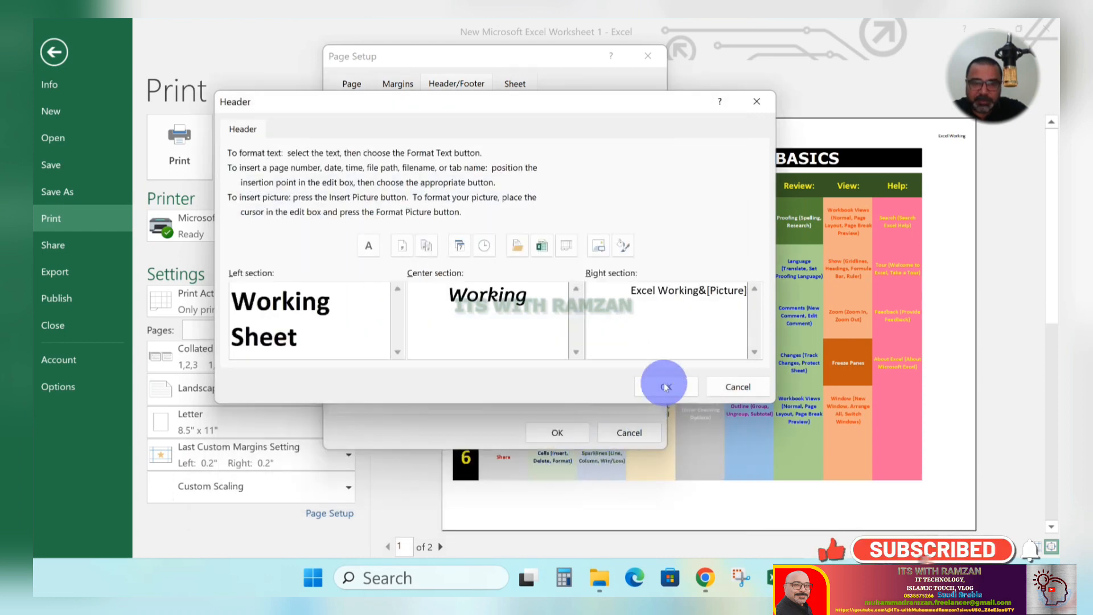
left_click(667, 385)
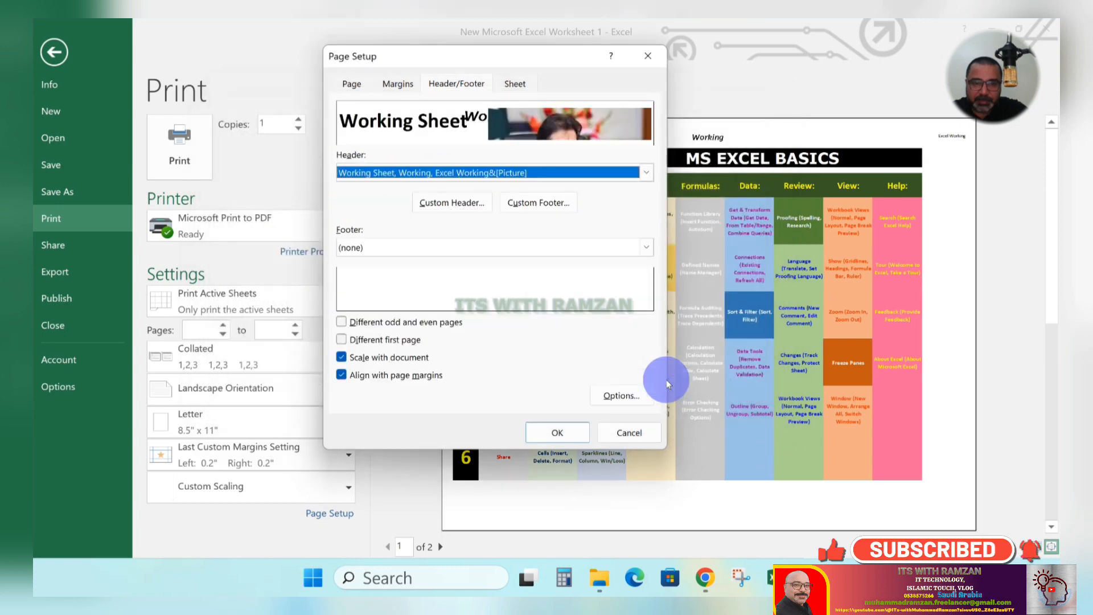
left_click(555, 434)
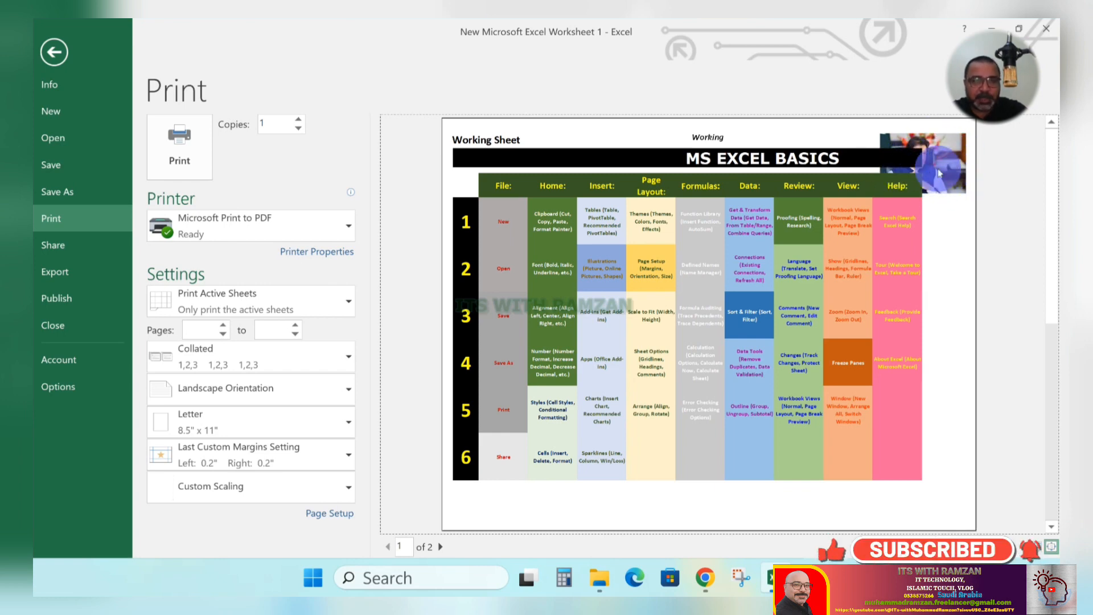
Step: Try to shrink the header picture by setting its placeholder text in the right section to font size 8 and applying it
left_click(330, 512)
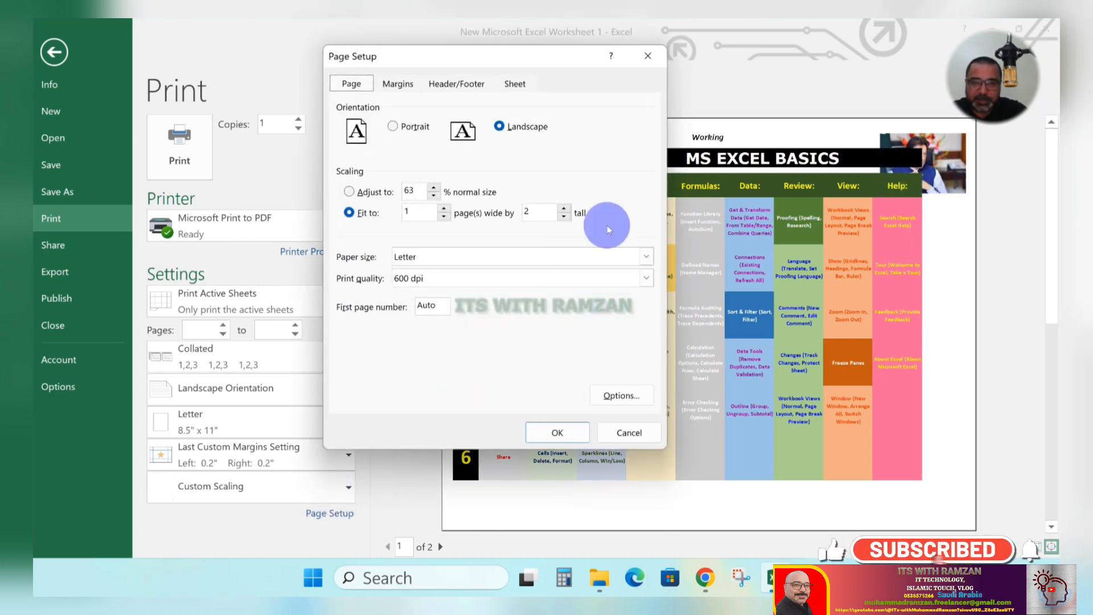
left_click(454, 83)
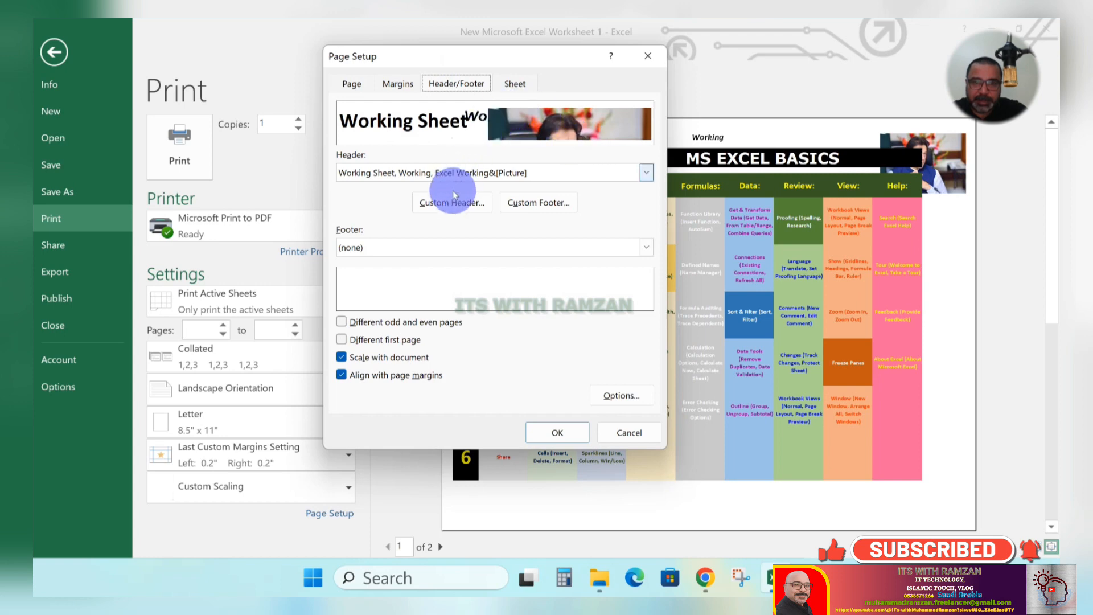
left_click(481, 204)
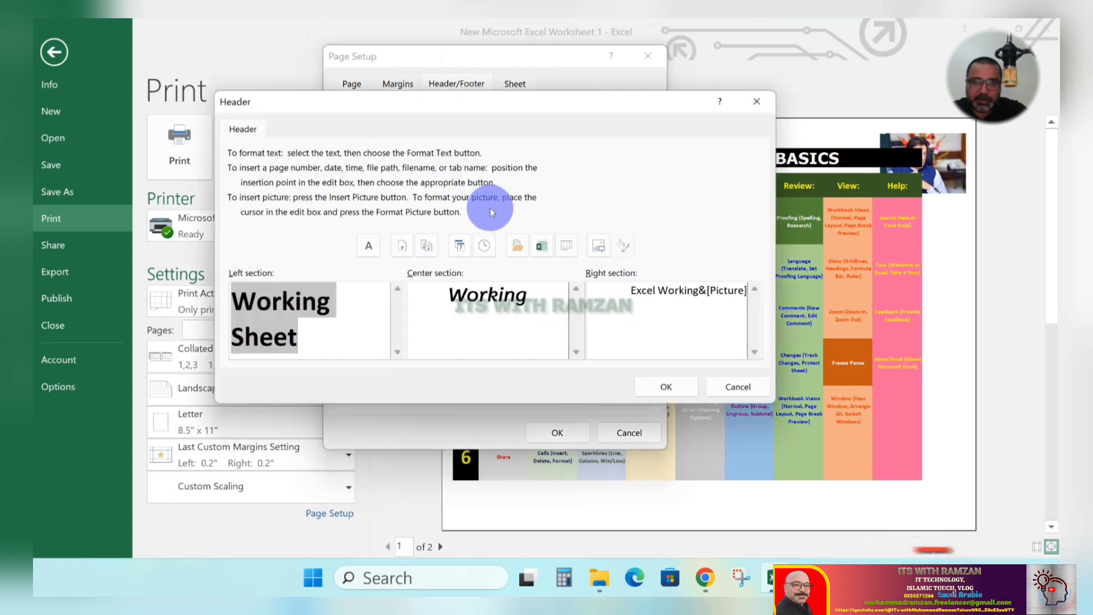
left_click(711, 300)
key("shift+Right")
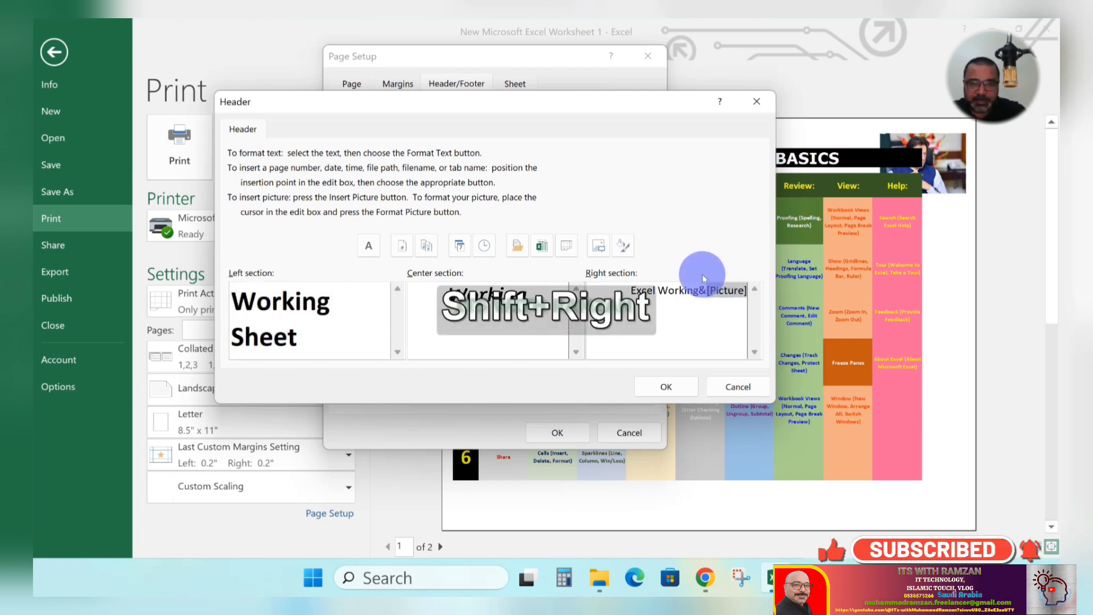
left_click(368, 246)
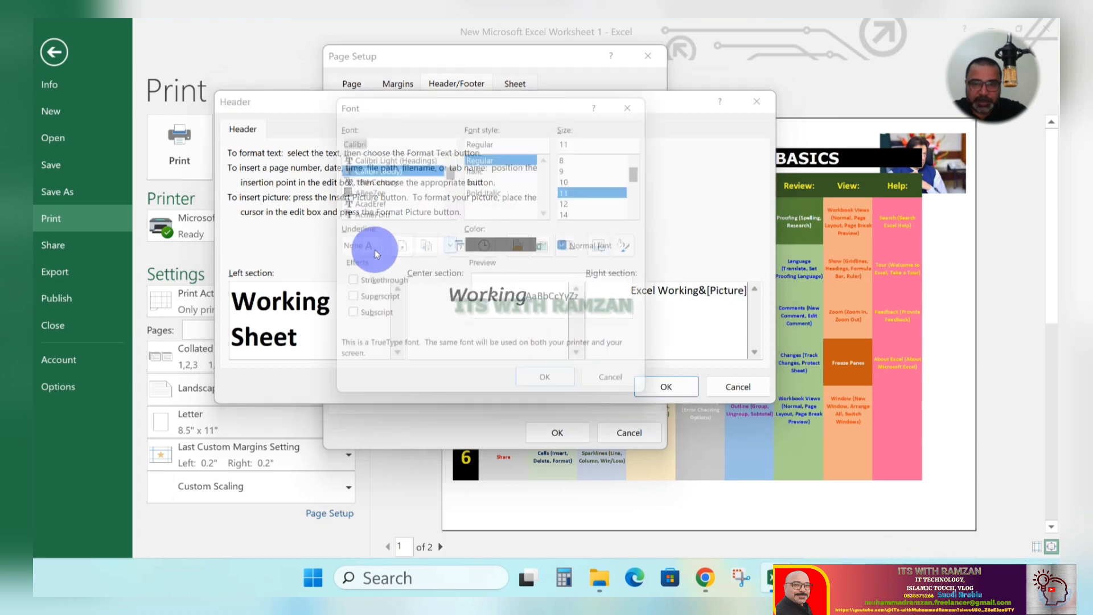
left_click(582, 157)
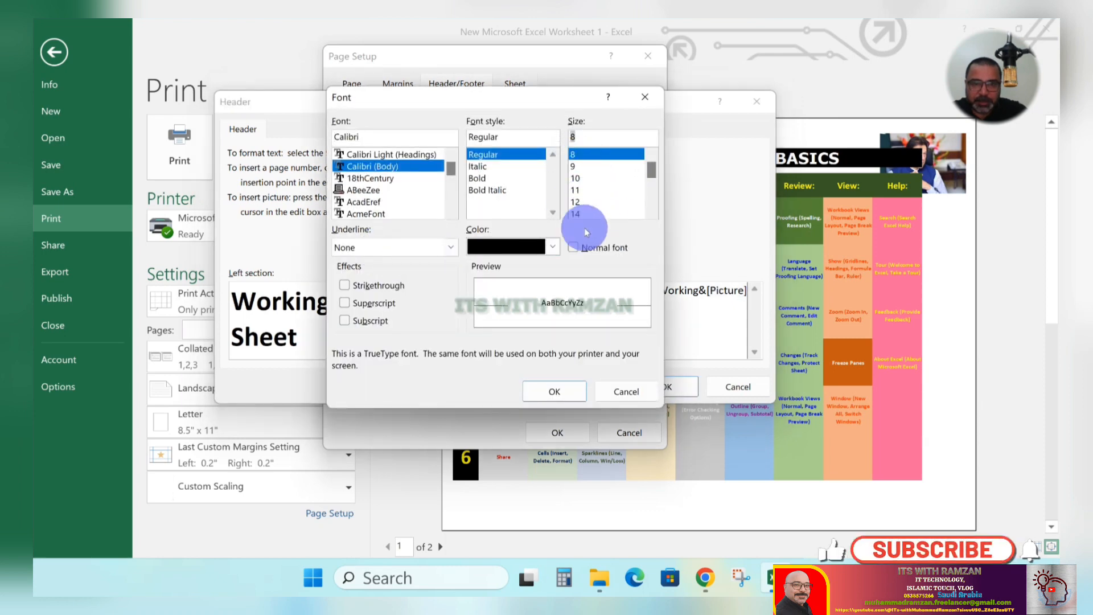
left_click(555, 390)
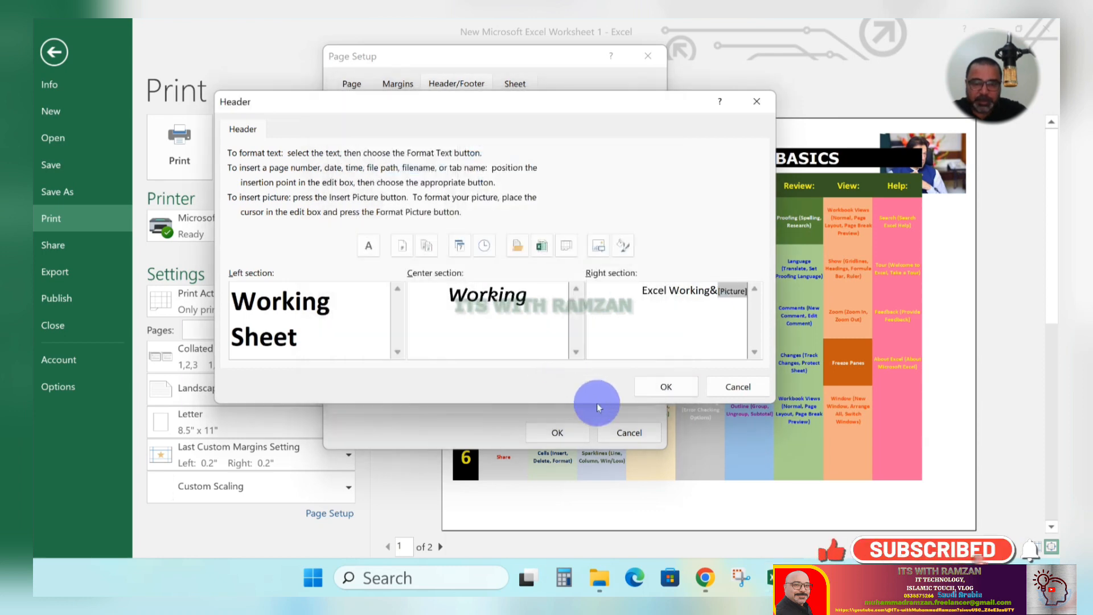
left_click(666, 388)
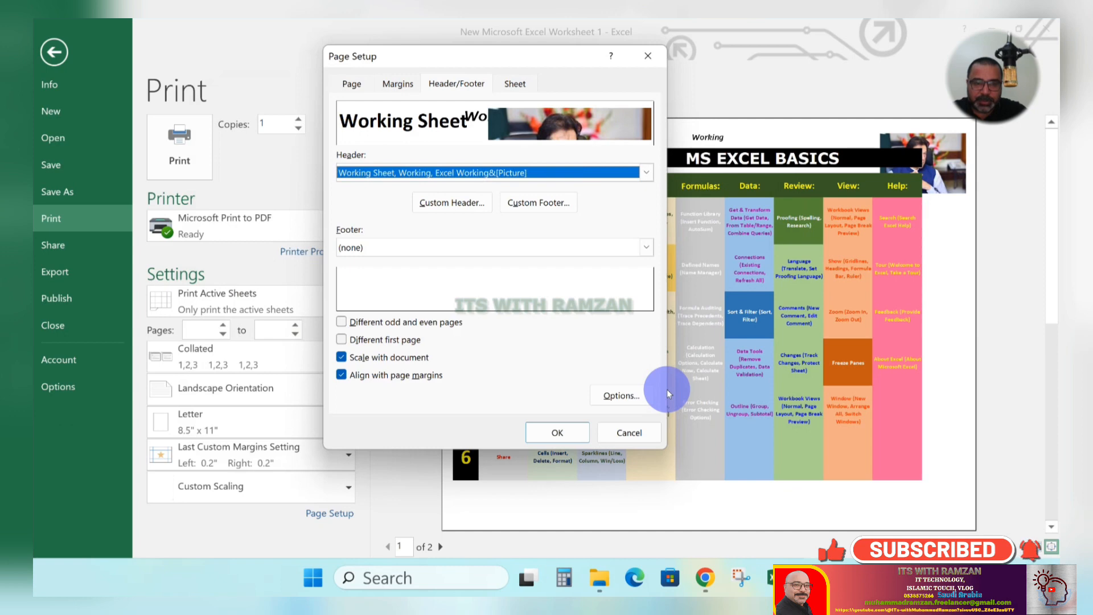
left_click(557, 432)
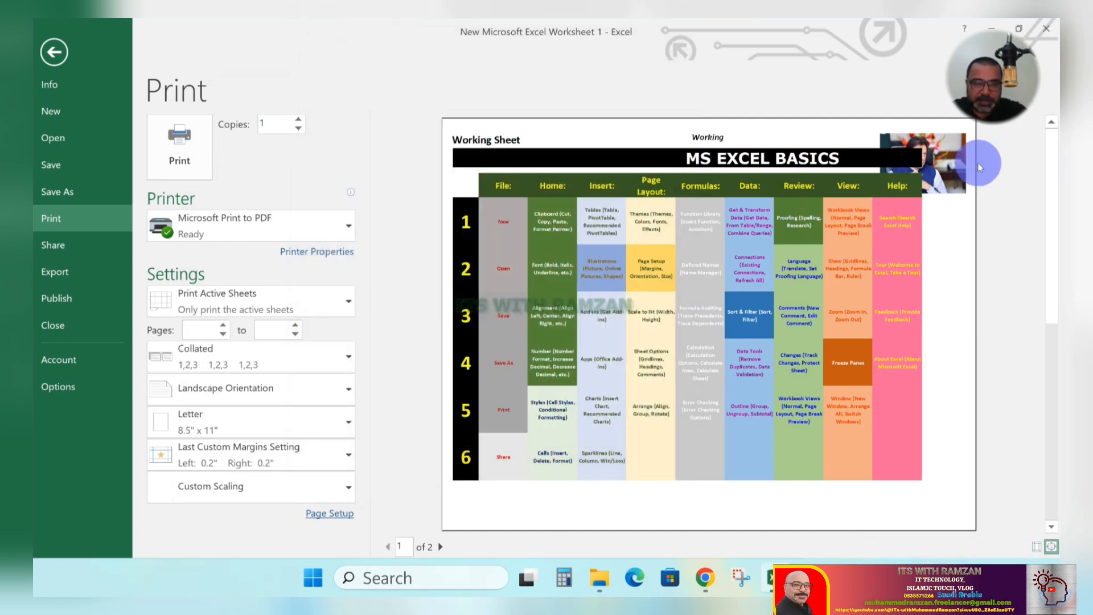
left_click(948, 165)
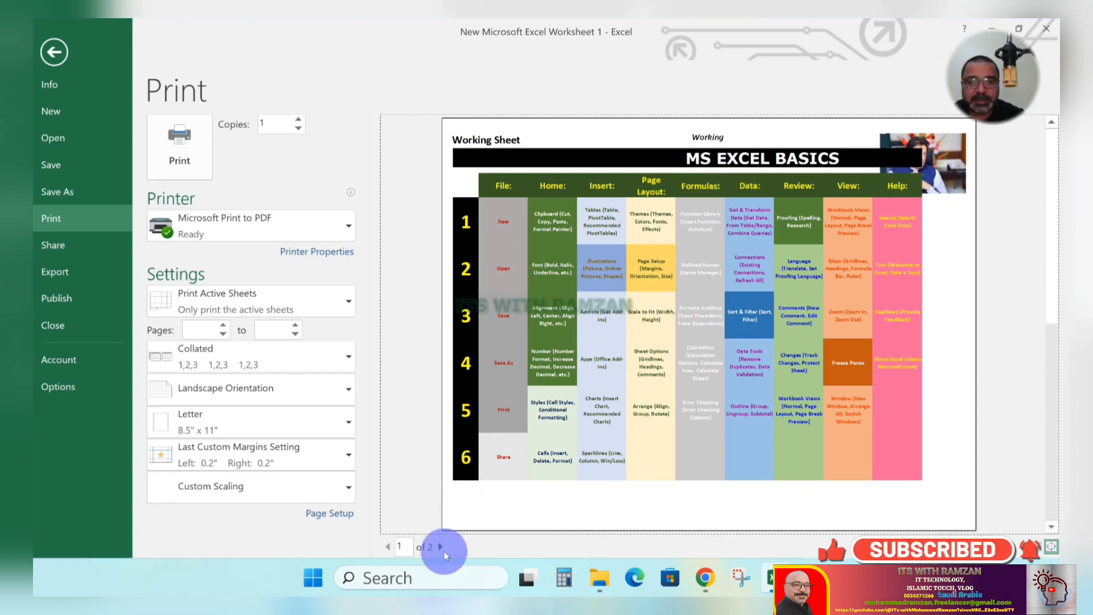
Step: Delete the picture placeholder after "Excel Working" in the right section of the custom header
left_click(328, 512)
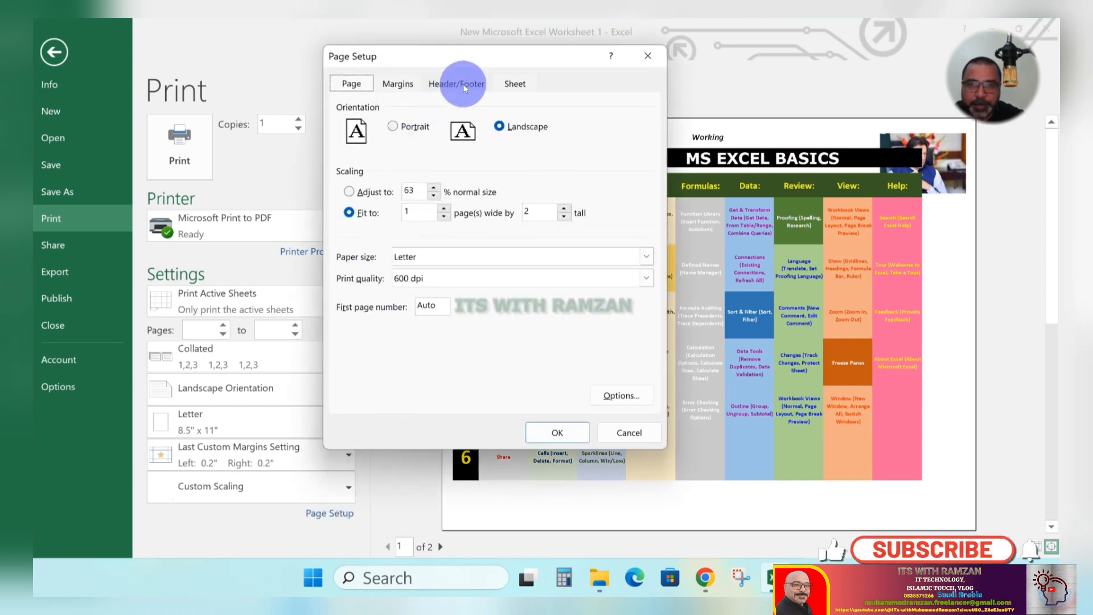
left_click(463, 84)
left_click(441, 196)
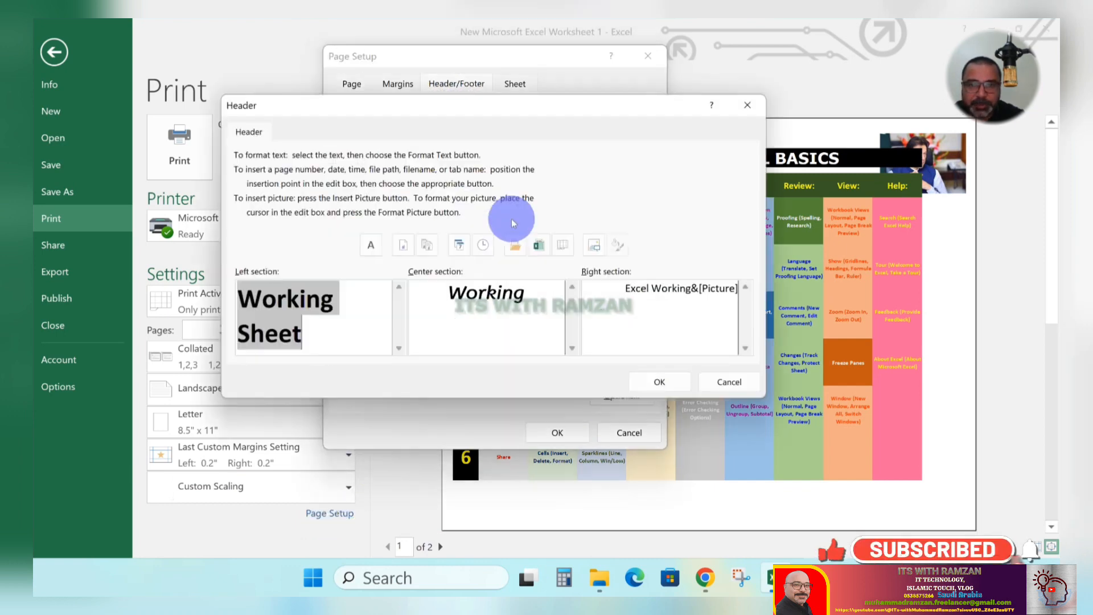
left_click(701, 289)
key("shift+Right")
key("shift+Right")
key("shift+Right")
key("shift+Right")
key("shift+Right")
key("shift+Right")
key("shift+Right")
key("shift+Right")
key("shift+Right")
key("shift+Right")
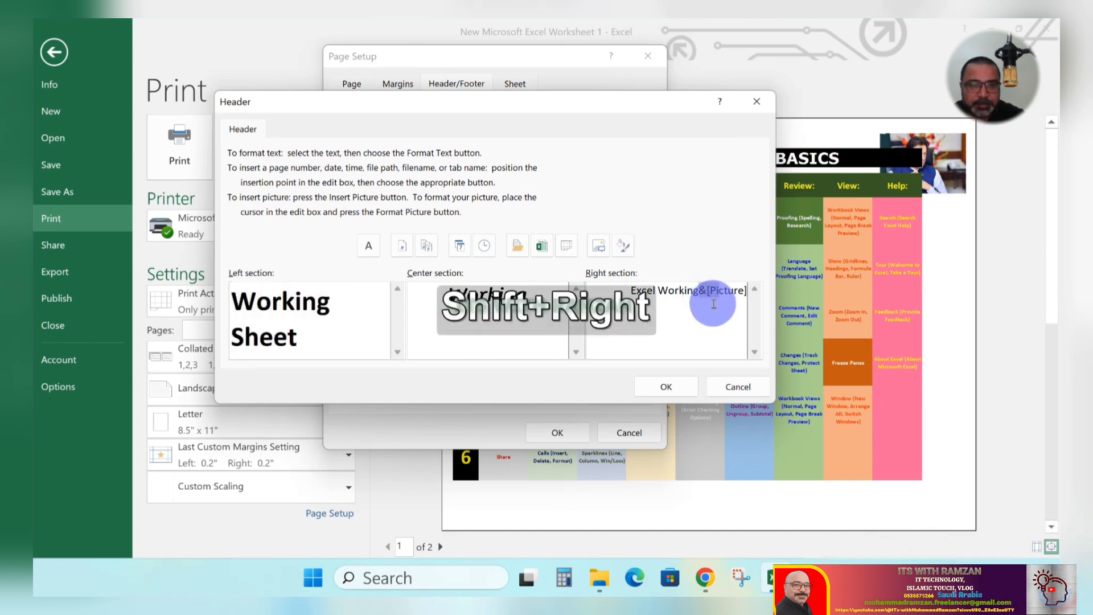
key("Delete")
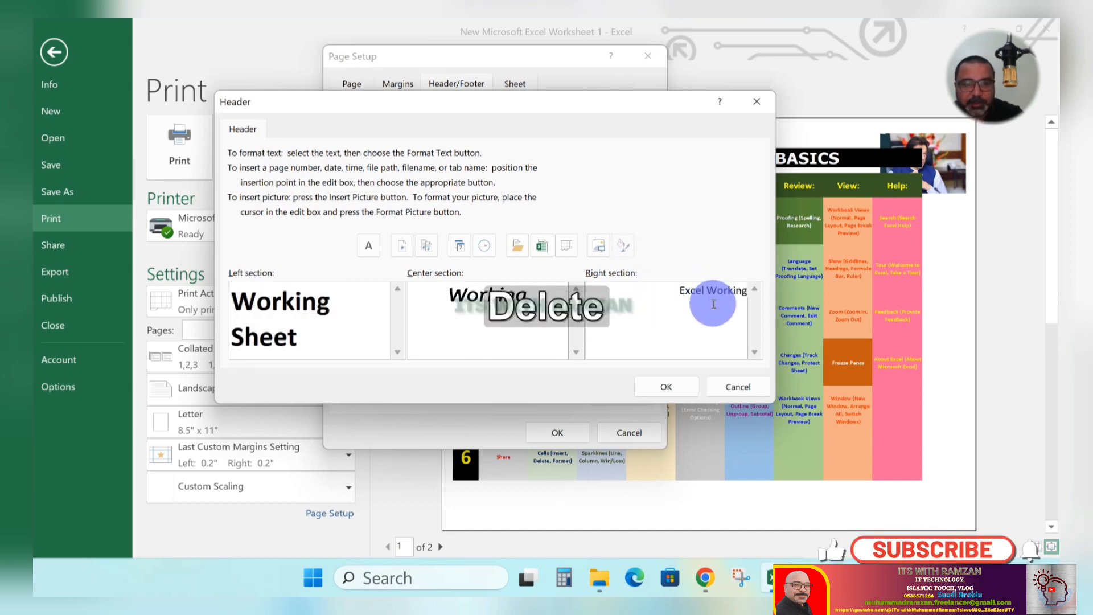
Step: Insert the "Logo1" picture from the Desktop after "Excel Working" in the header's right section and apply the header to the print preview
left_click(601, 249)
left_click(525, 354)
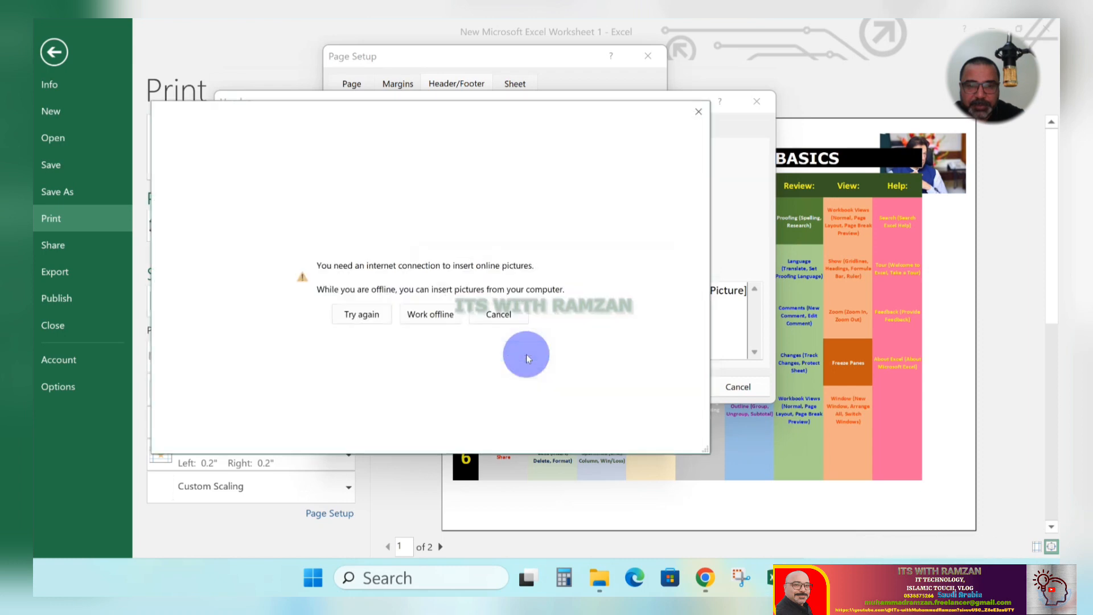
left_click(433, 317)
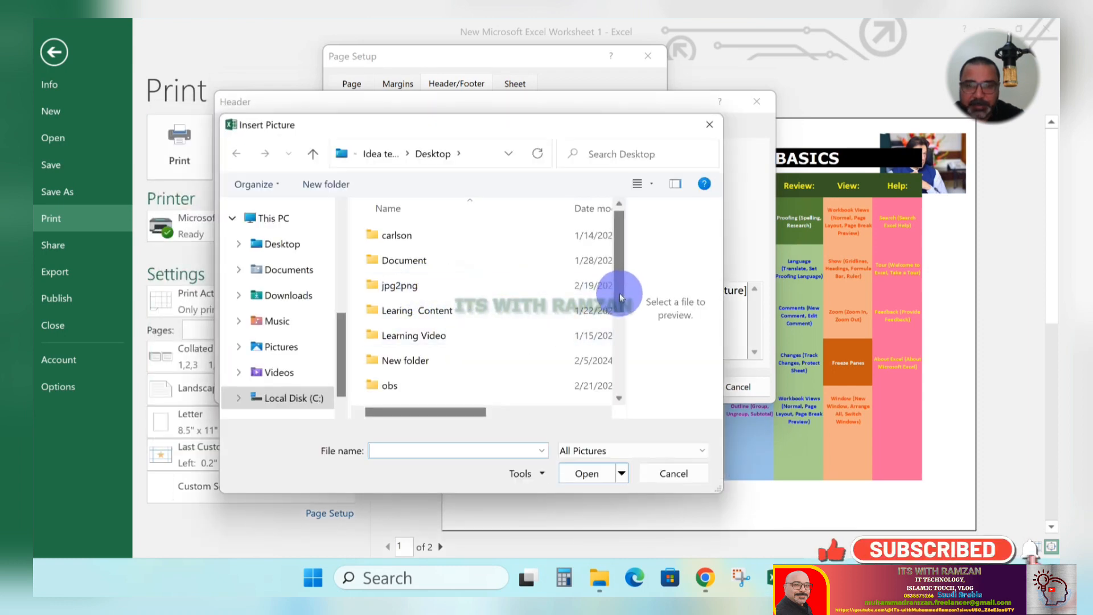
left_click_drag(620, 296, 618, 397)
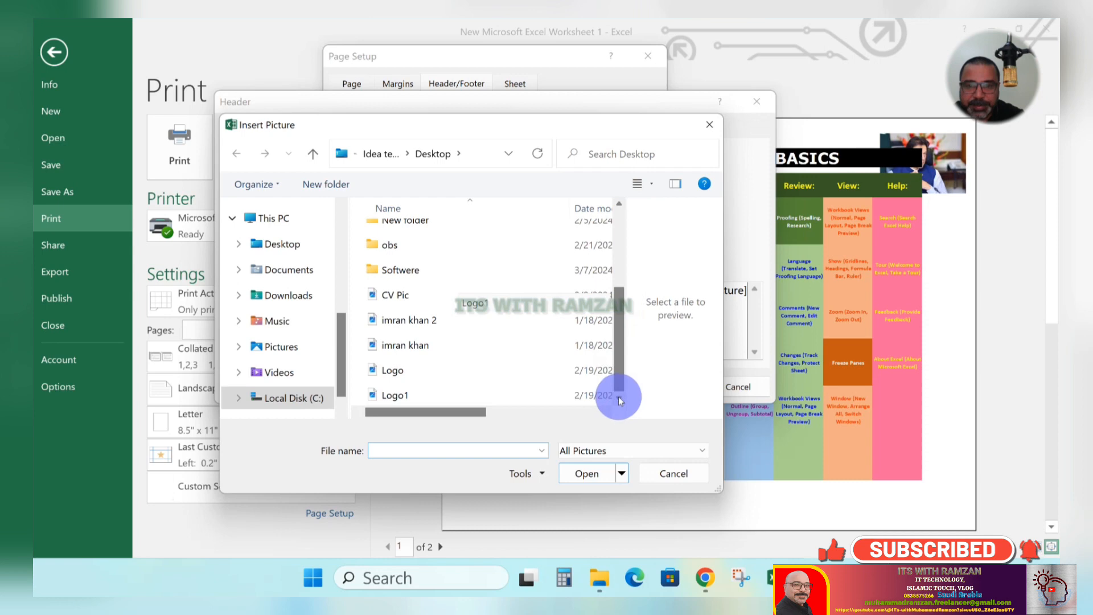
left_click(404, 379)
left_click(404, 393)
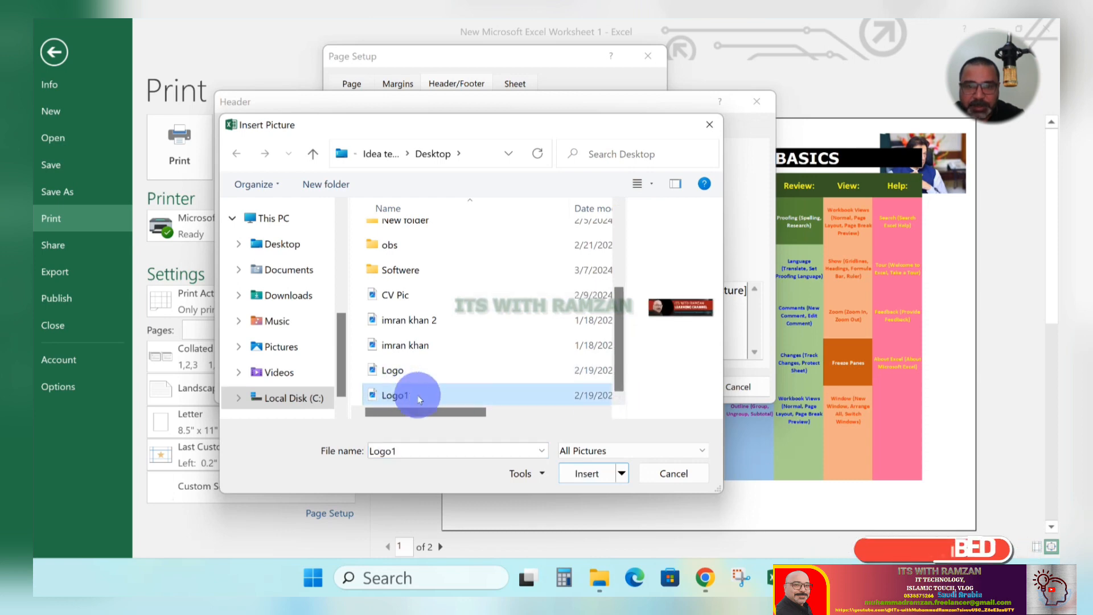
left_click(578, 474)
left_click(664, 388)
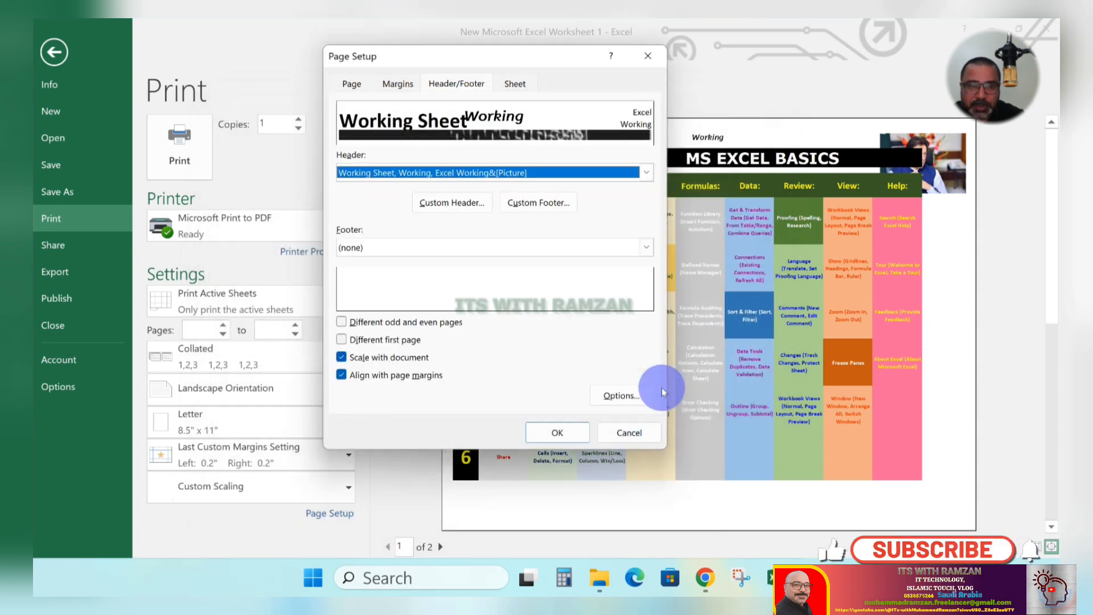
left_click(559, 432)
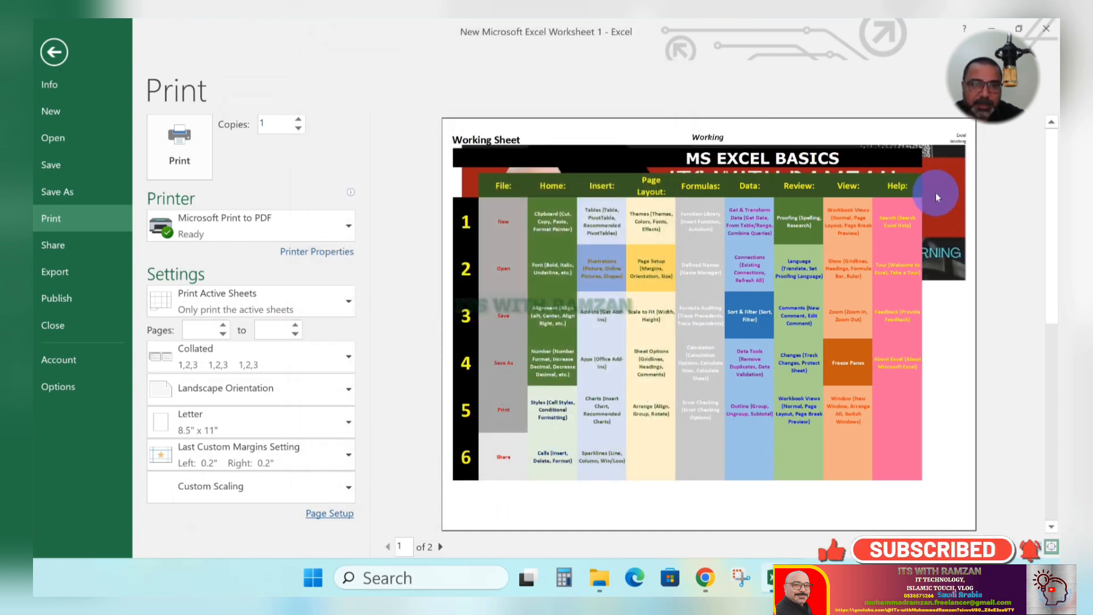
left_click(947, 194)
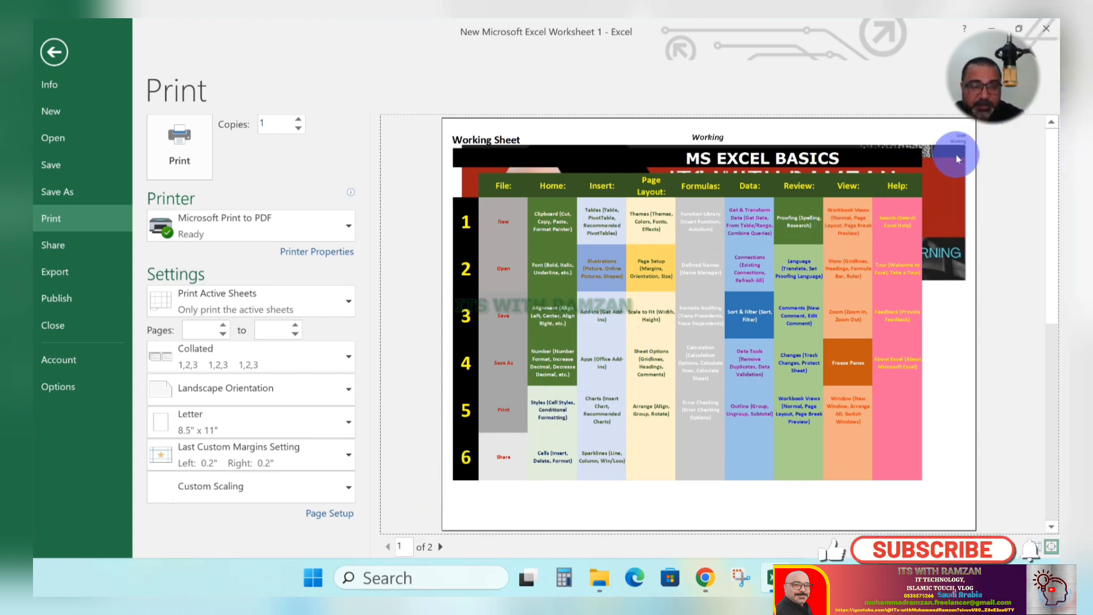
Step: Remove the logo picture placeholder from the header's right section and confirm the custom header
left_click(318, 512)
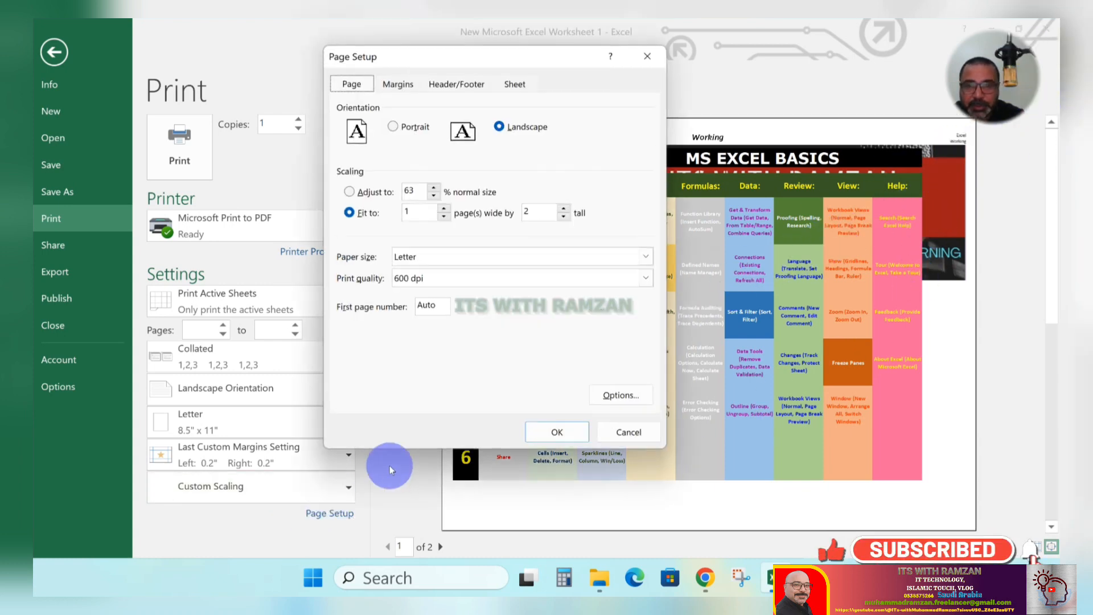
left_click(473, 88)
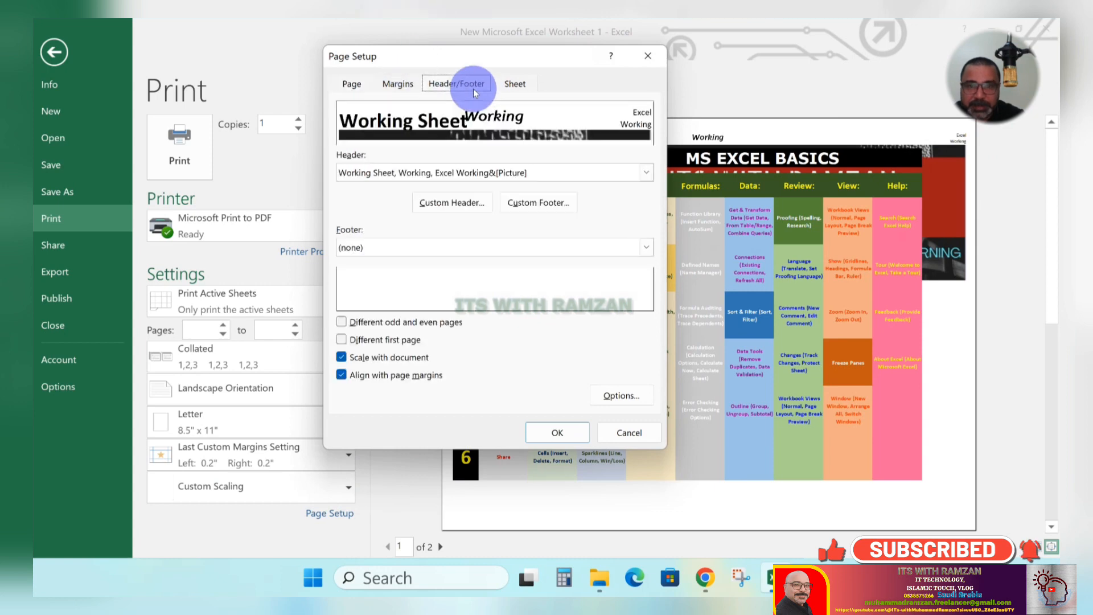
left_click(483, 204)
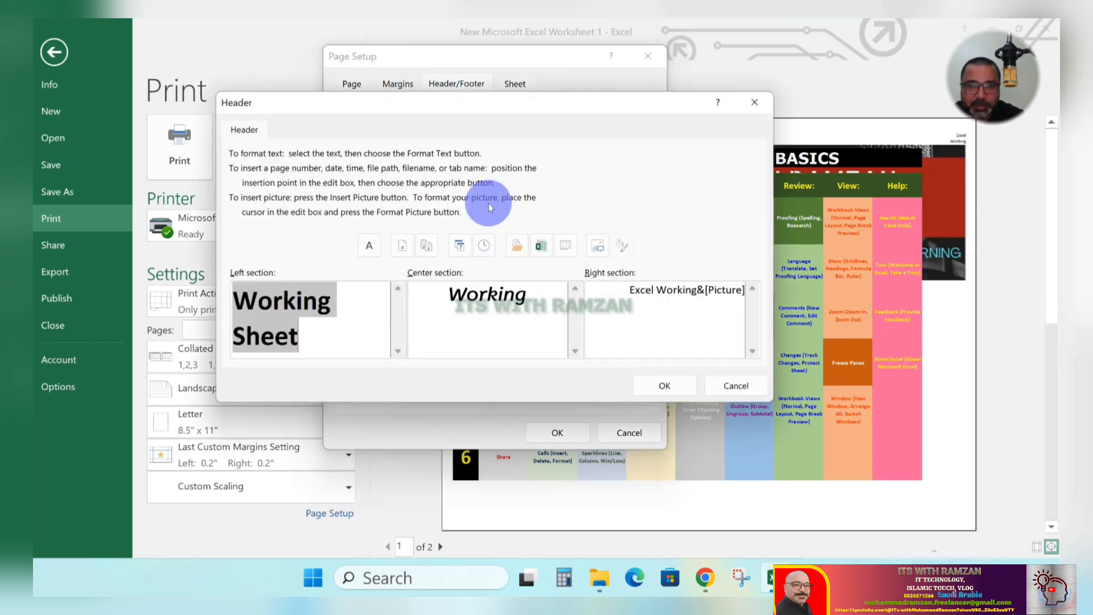
left_click(699, 290)
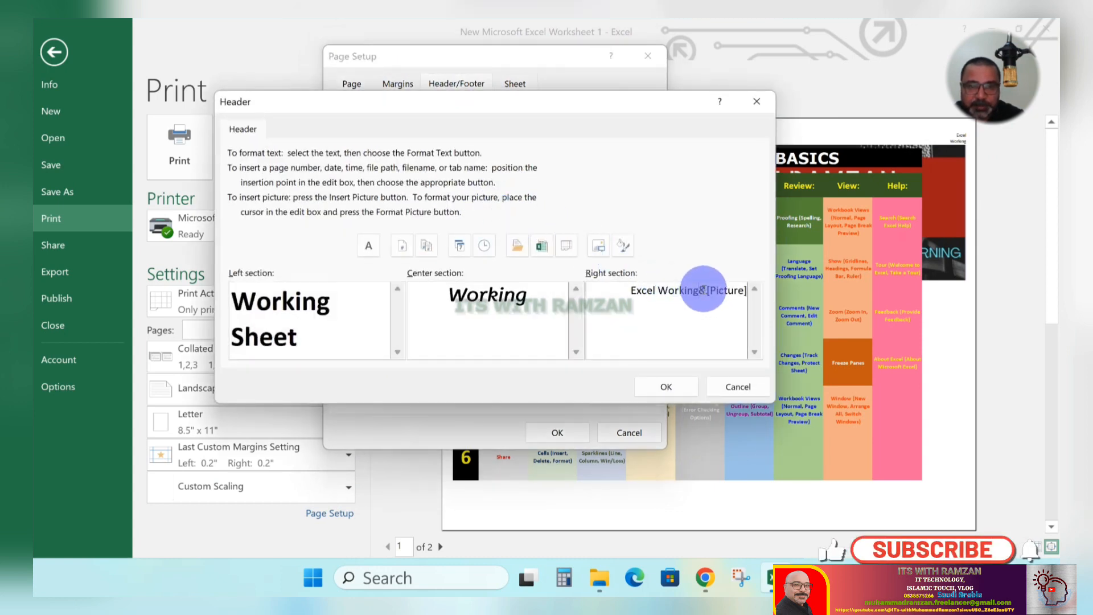
key("shift+Right")
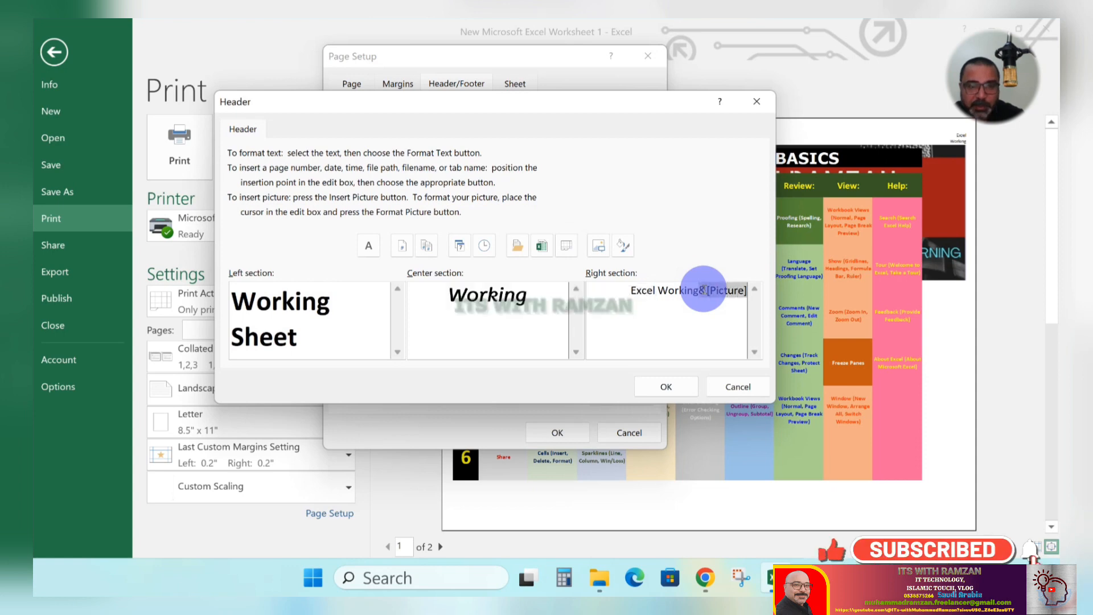
key("Delete")
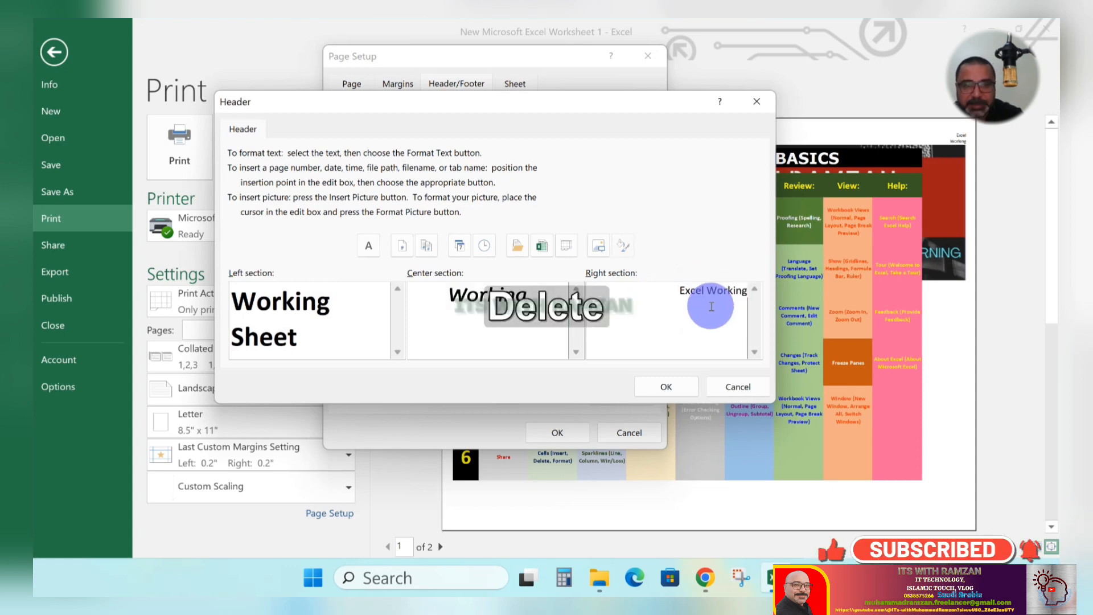
left_click(683, 381)
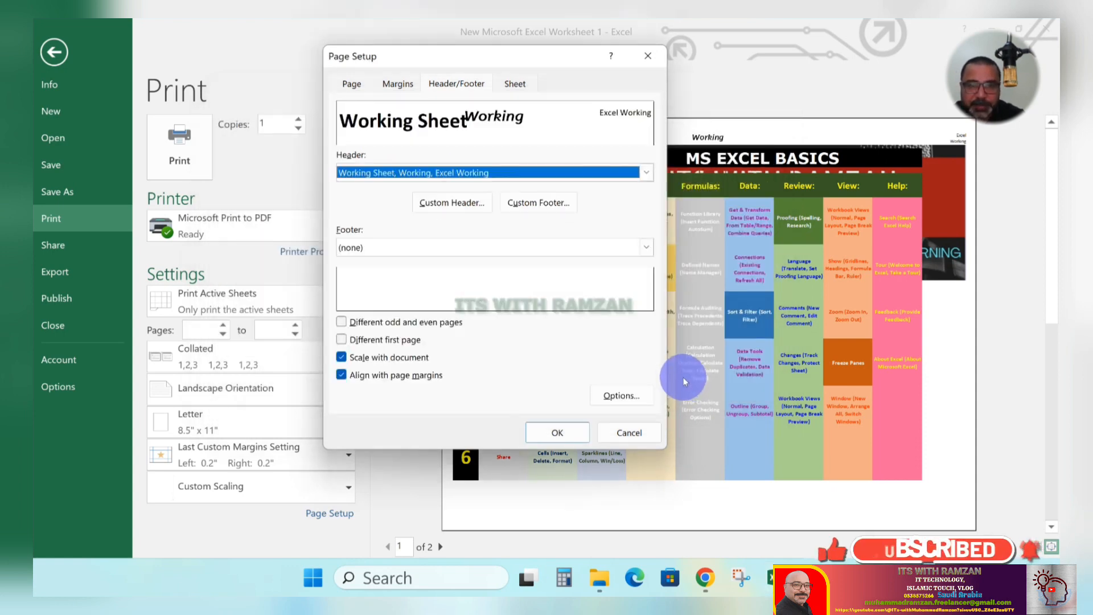
Step: Create a custom footer with "EXCEL" on the left, "WORD" in the center and "OFFICE" on the right, and apply it to the print preview
left_click(538, 203)
left_click(290, 304)
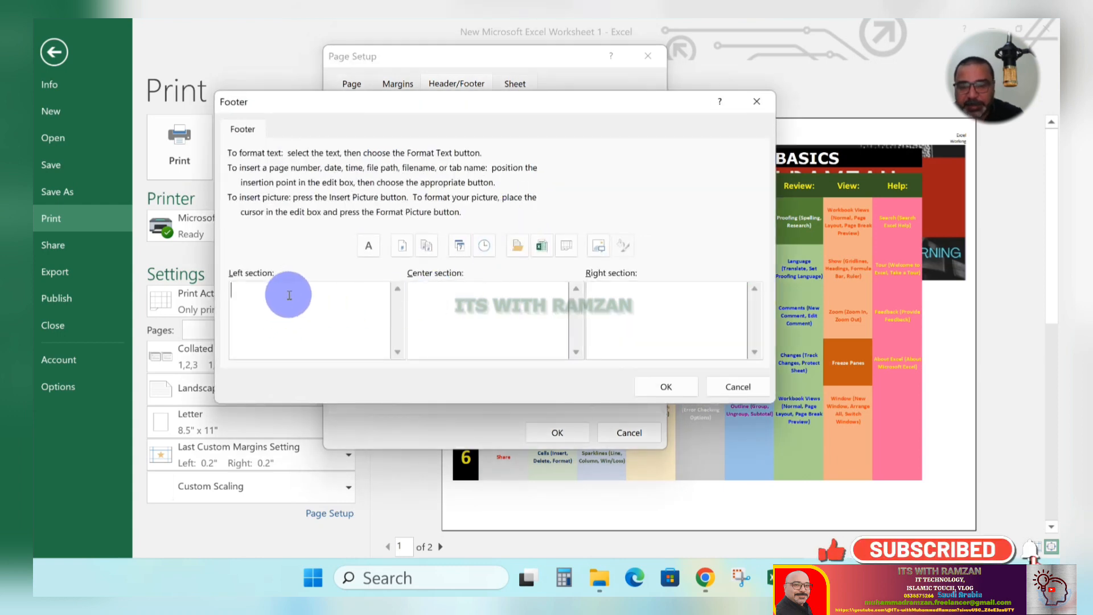
type("EXCE")
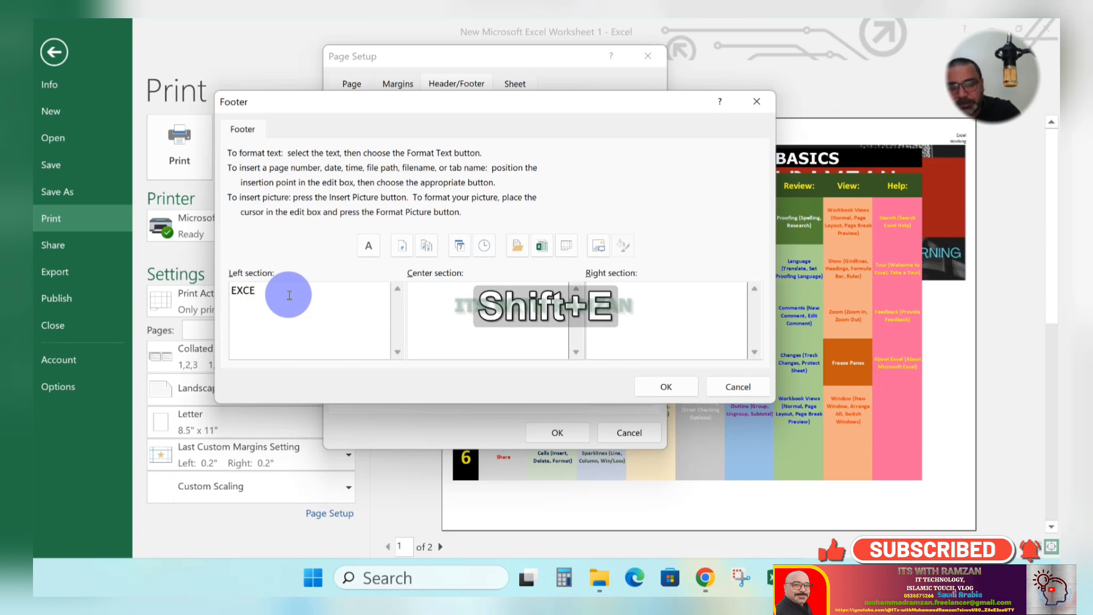
type("L")
left_click(440, 301)
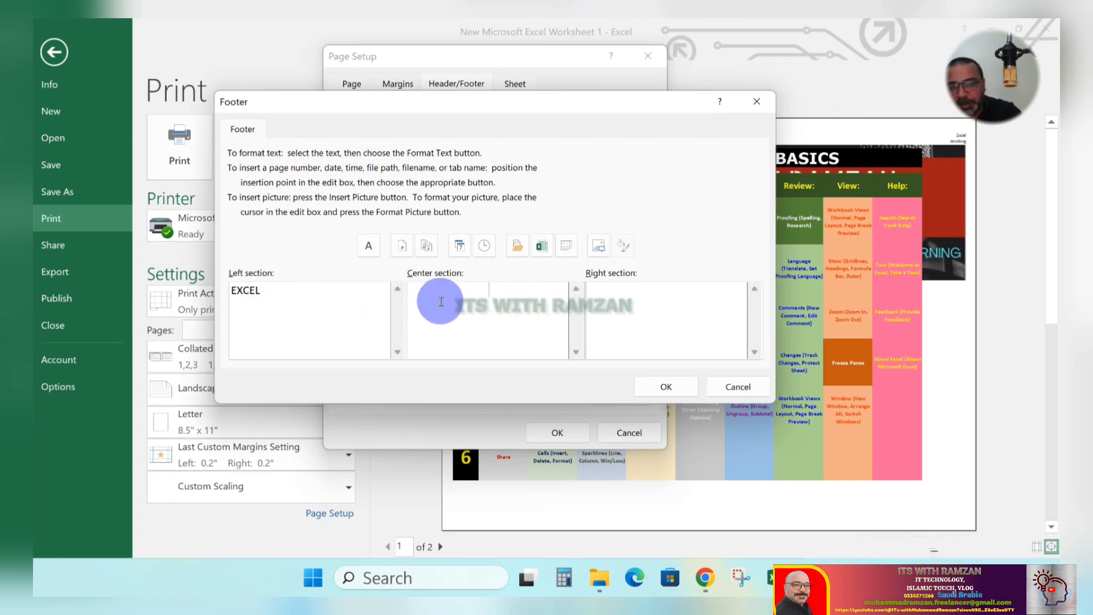
type("WORD")
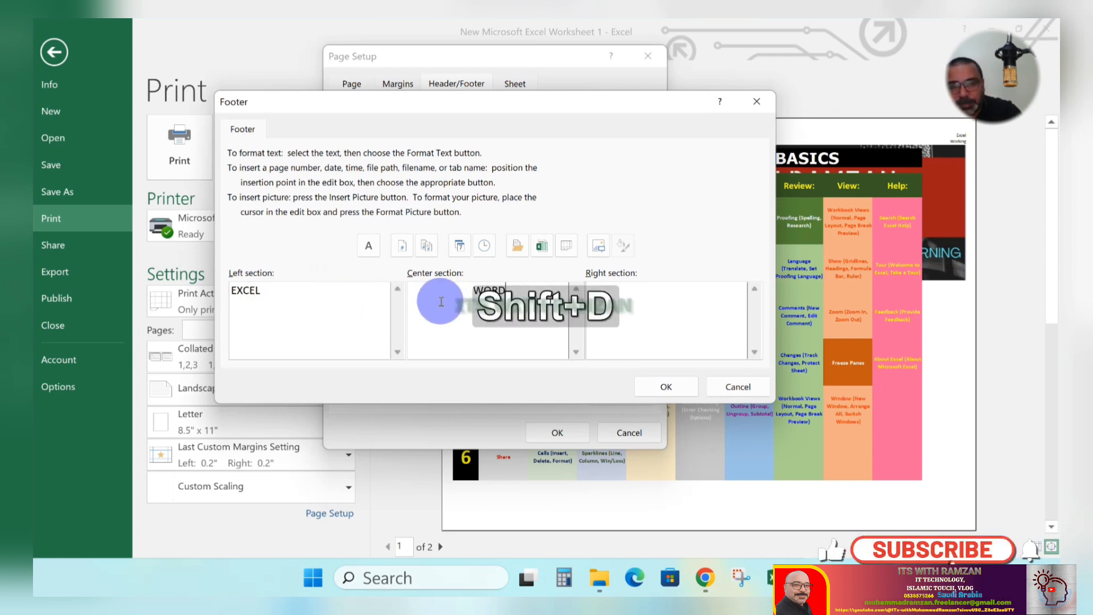
left_click(688, 295)
type("OFFIC")
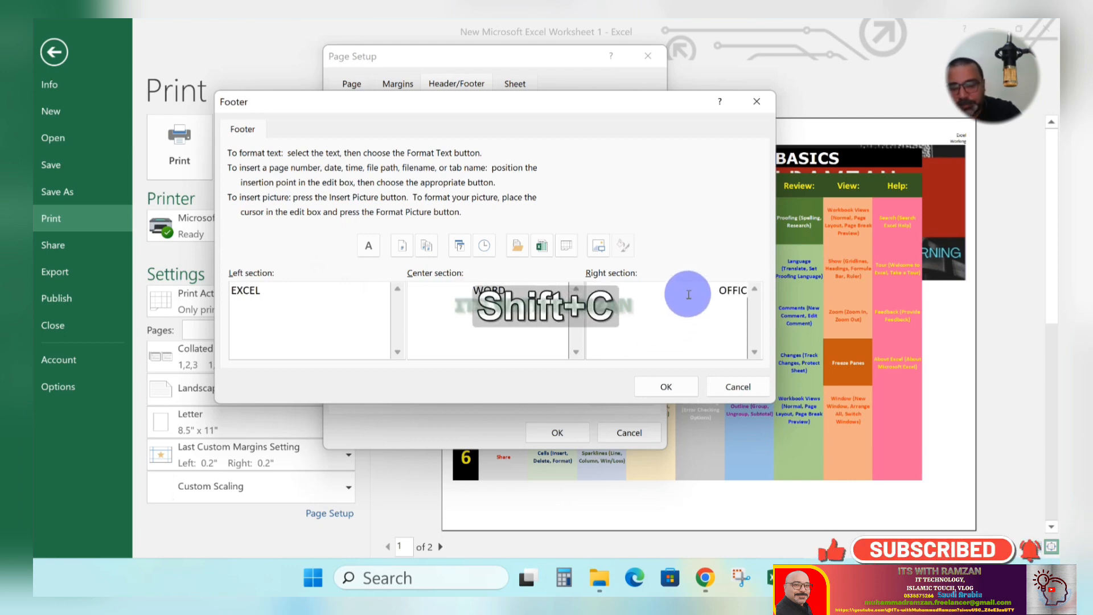
type("E")
left_click(675, 382)
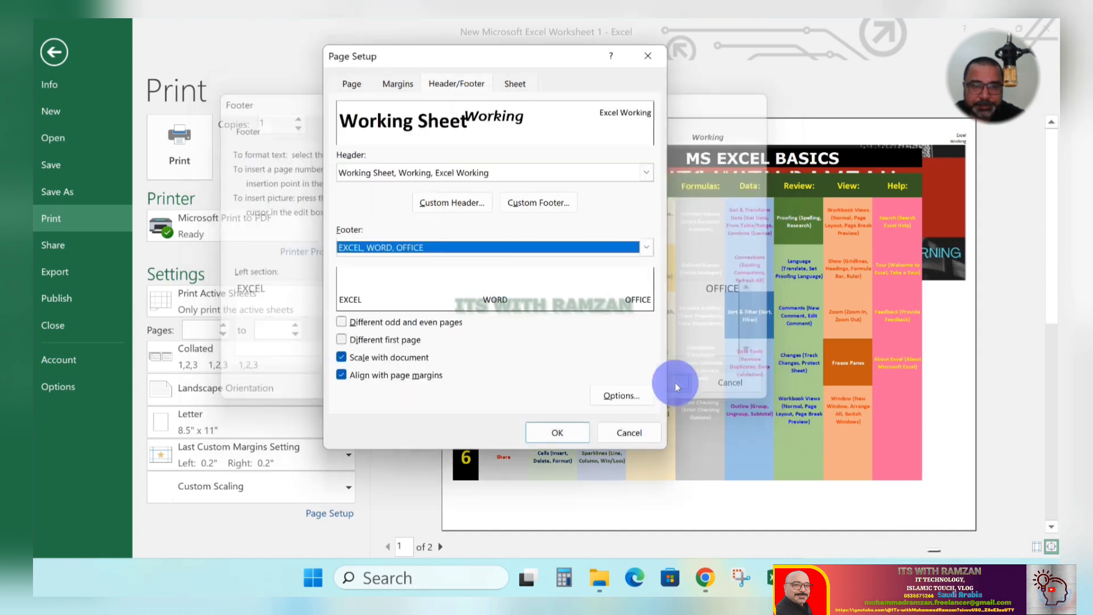
left_click(576, 432)
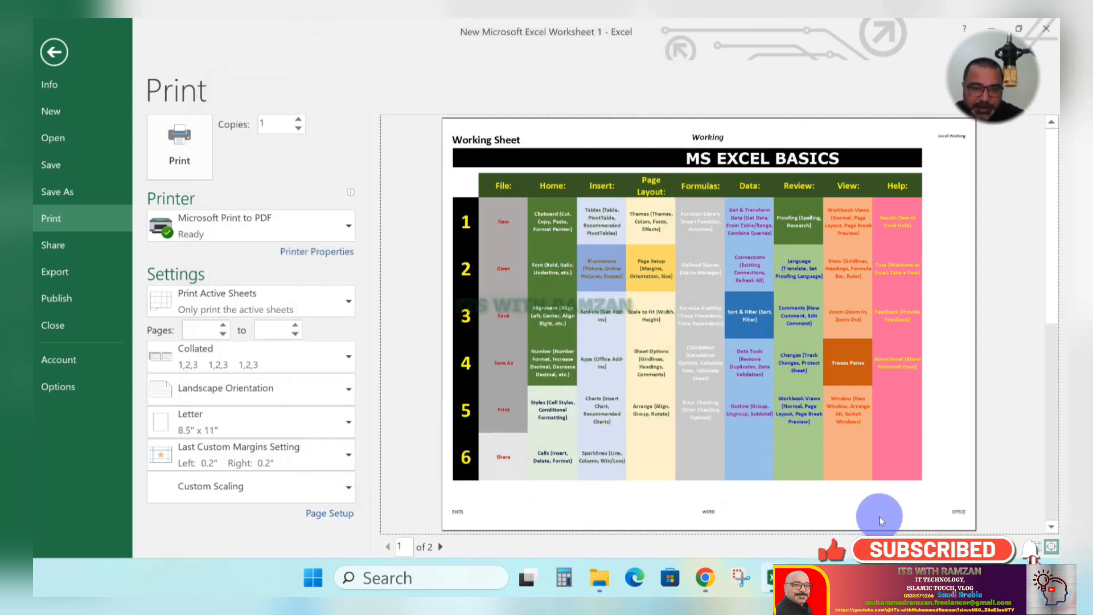
Step: Format the left footer text "EXCEL" as bold italic, size 36
left_click(332, 512)
left_click(456, 84)
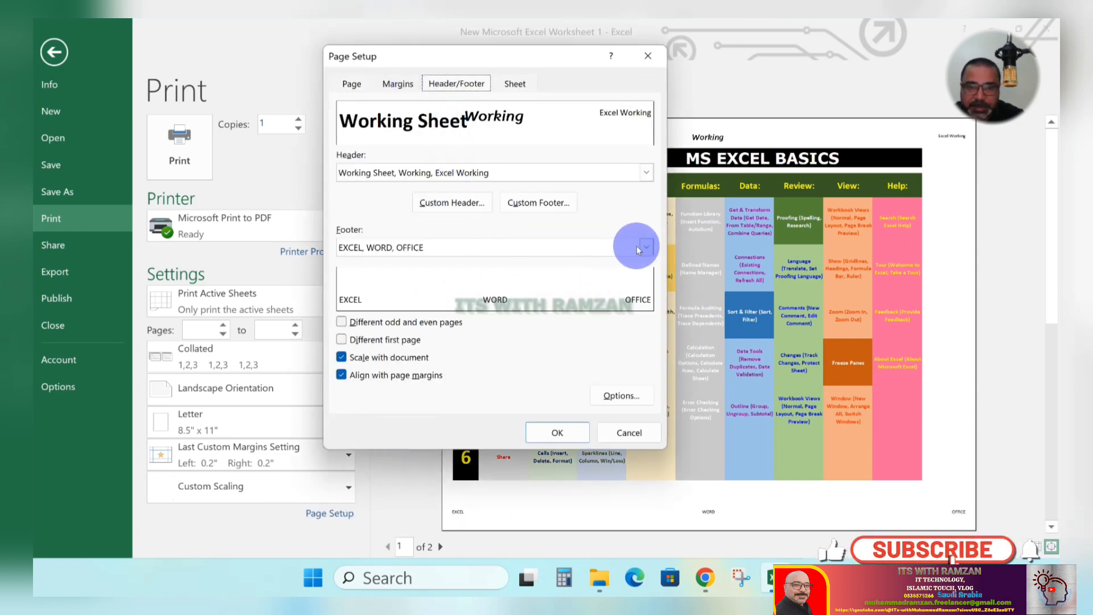
left_click(541, 204)
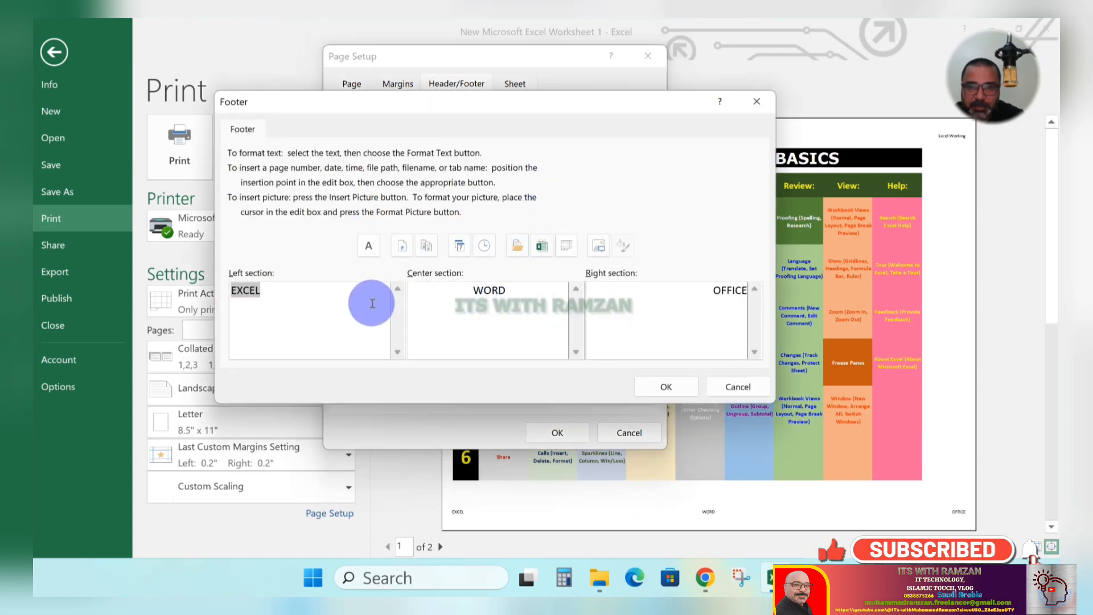
left_click(374, 246)
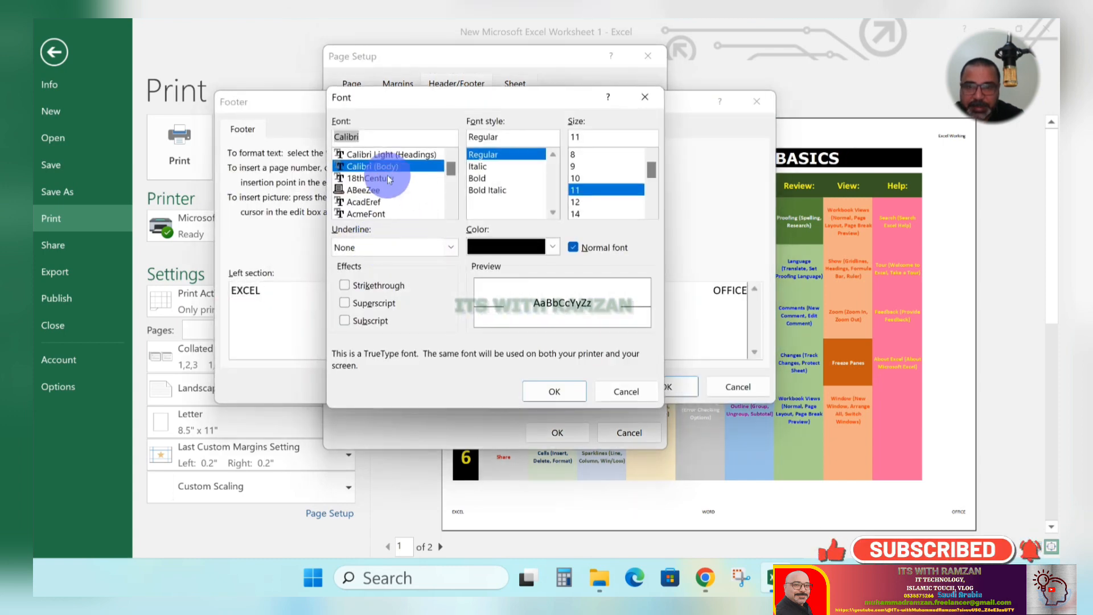
left_click(500, 191)
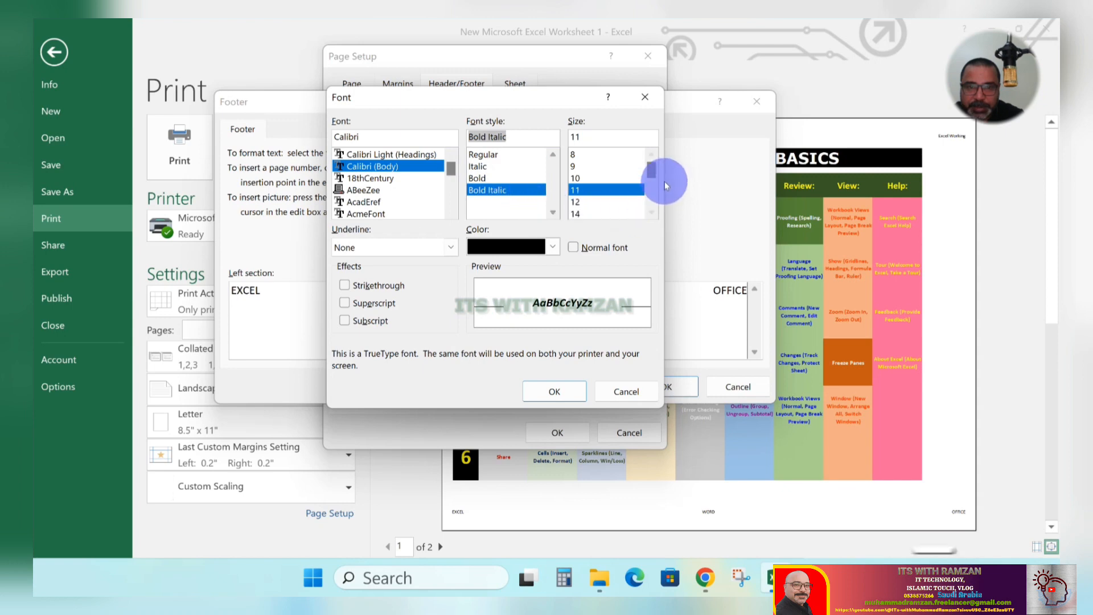
left_click_drag(664, 181, 652, 215)
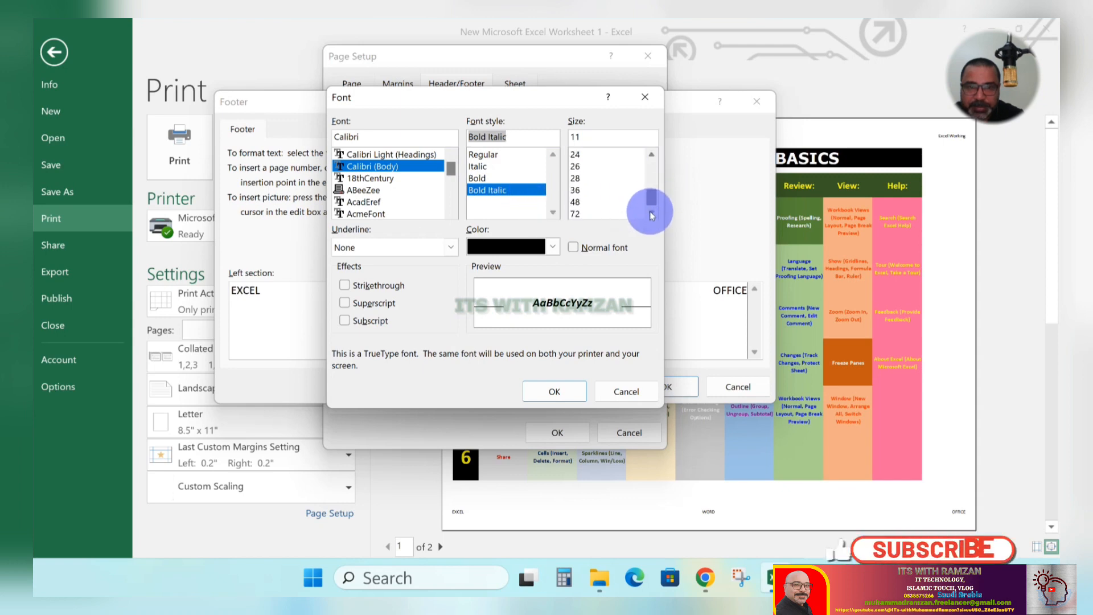
left_click(576, 189)
left_click(557, 390)
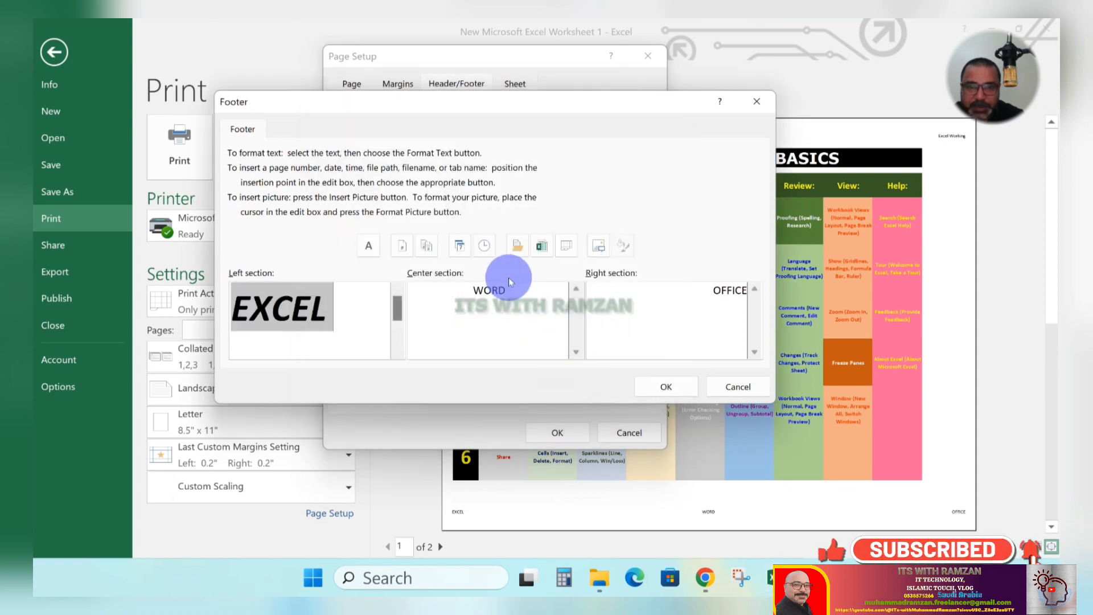
Step: Format the center footer text "WORD" at size 24 and apply the custom footer to the print preview
left_click(501, 290)
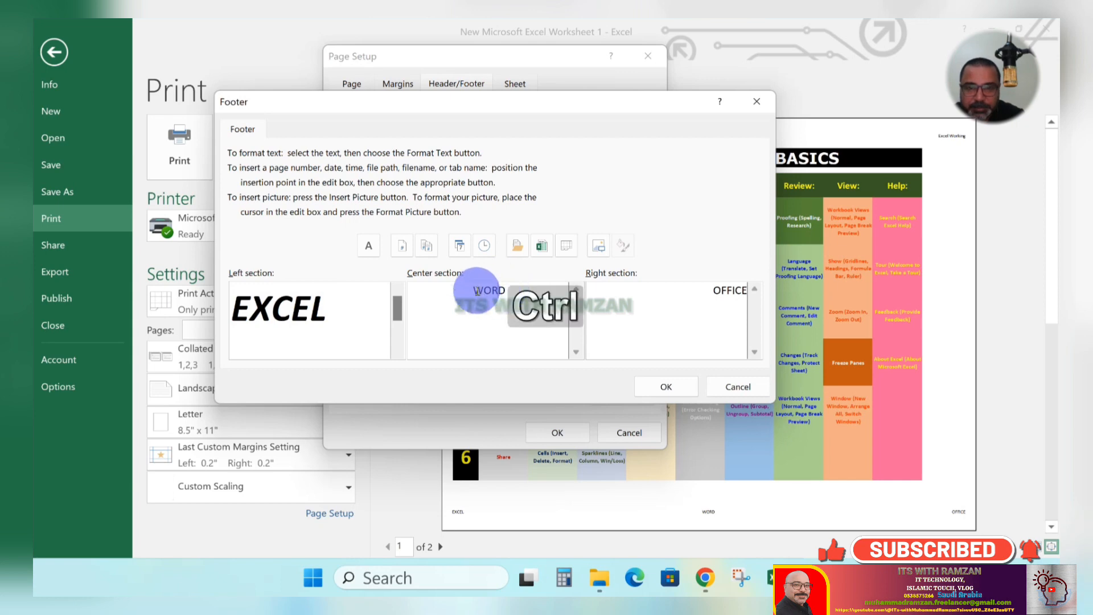
key("shift+Right")
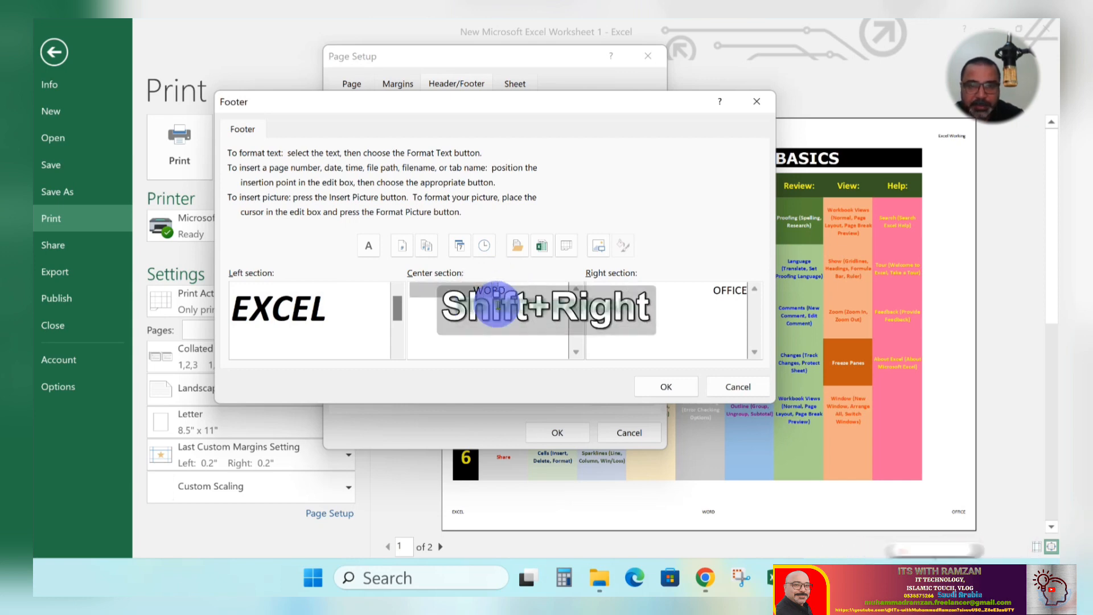
left_click(369, 247)
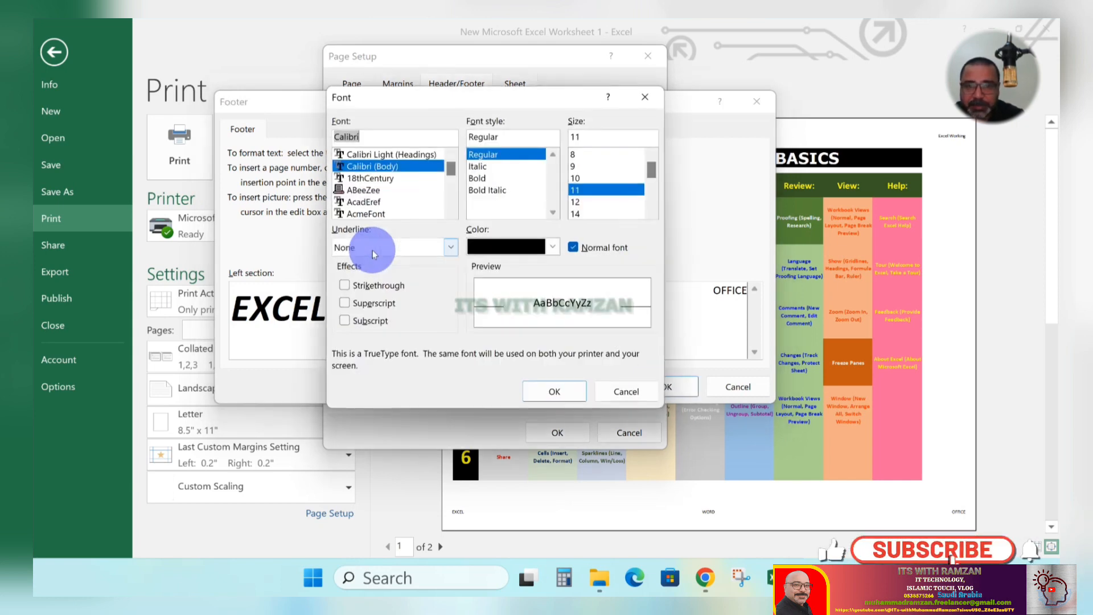
scroll(654, 210, "down", 2)
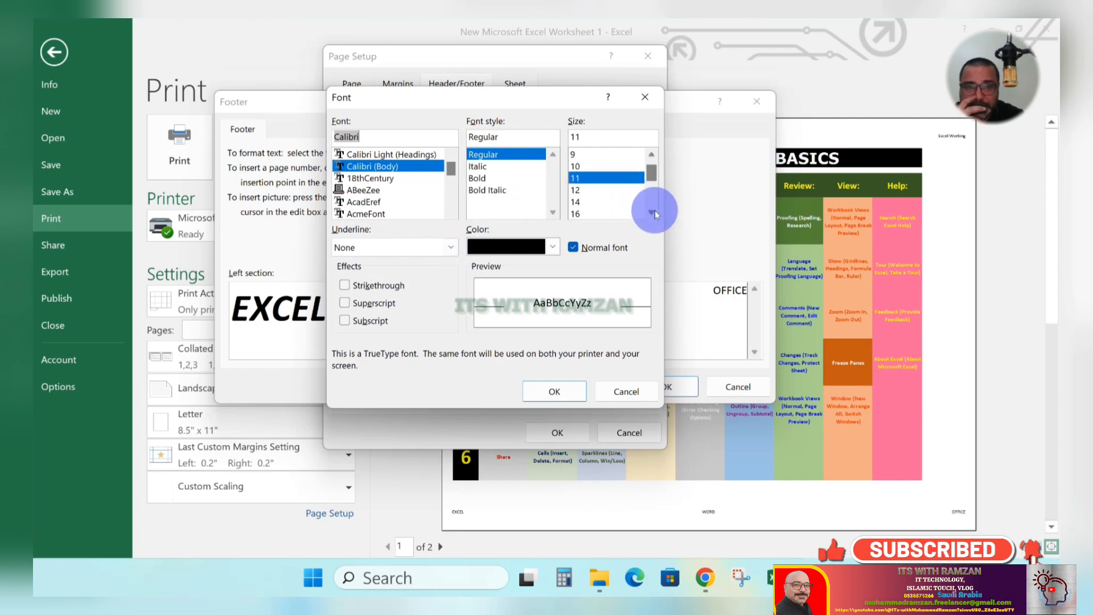
left_click(575, 202)
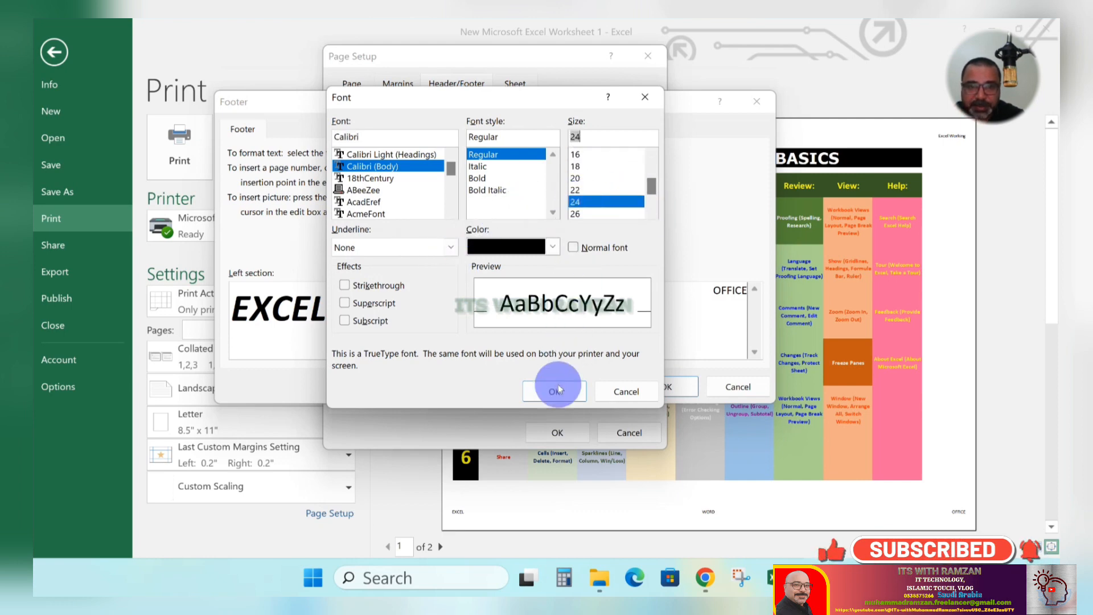
left_click(555, 391)
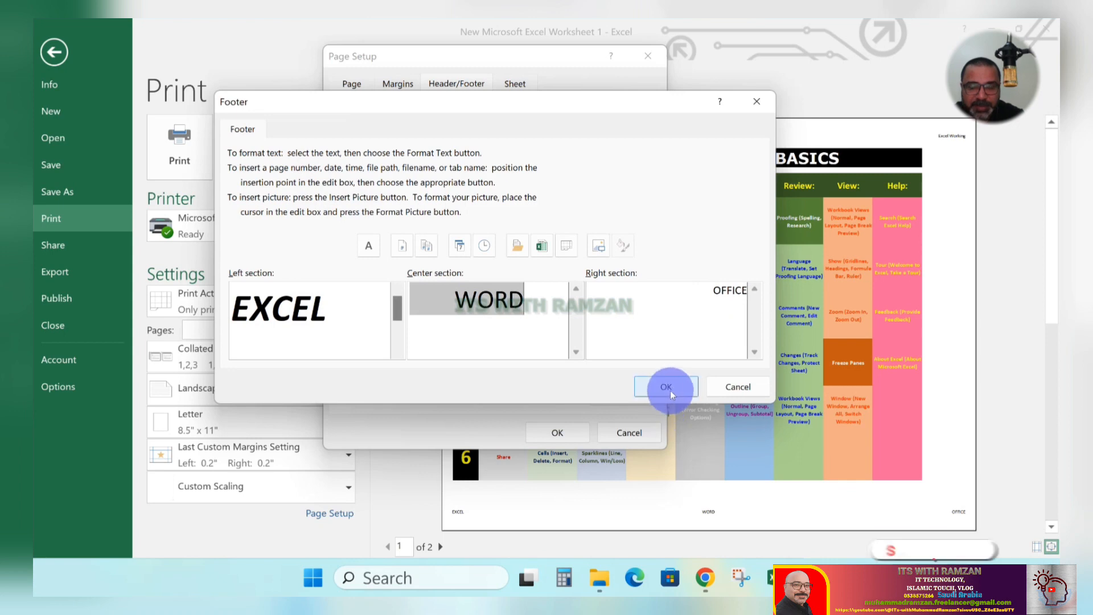
left_click(667, 388)
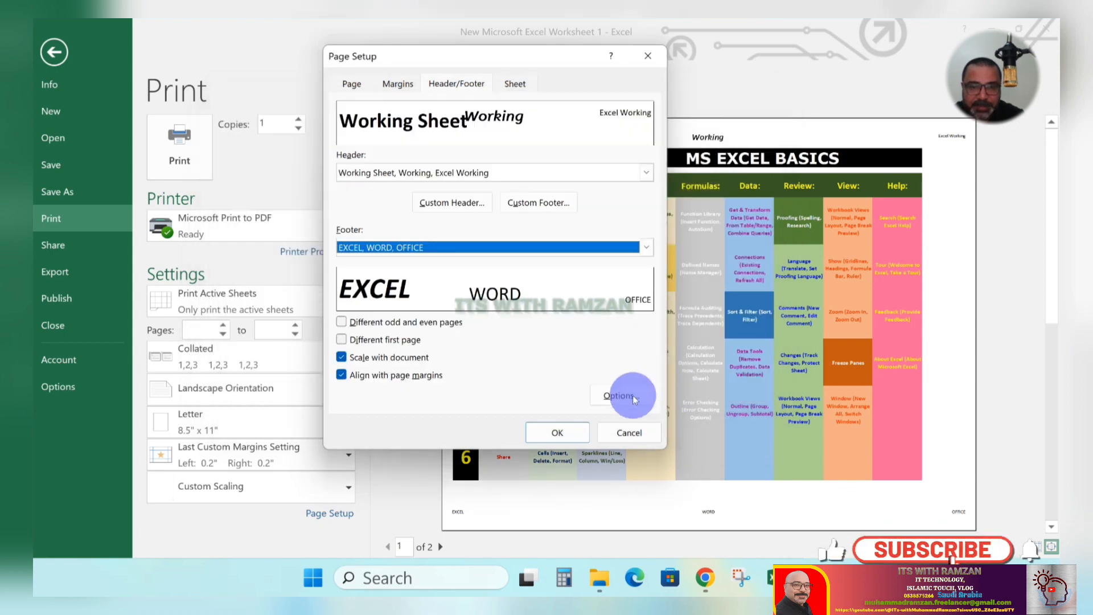
left_click(557, 434)
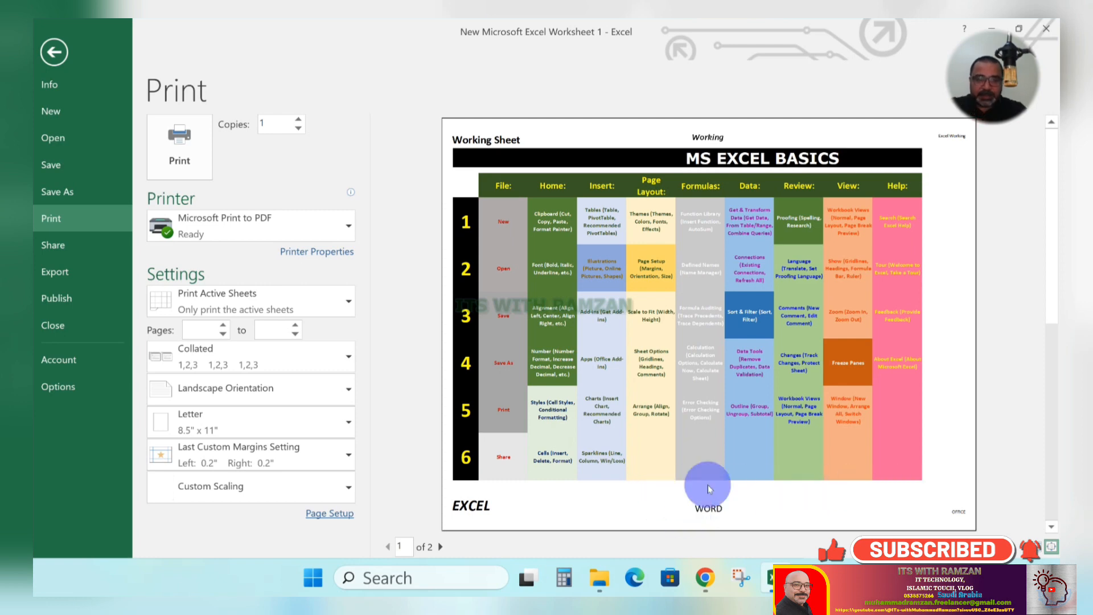
Step: Return to the worksheet and examine the table rows around the break between page 1 and page 2
left_click(55, 54)
left_click(64, 82)
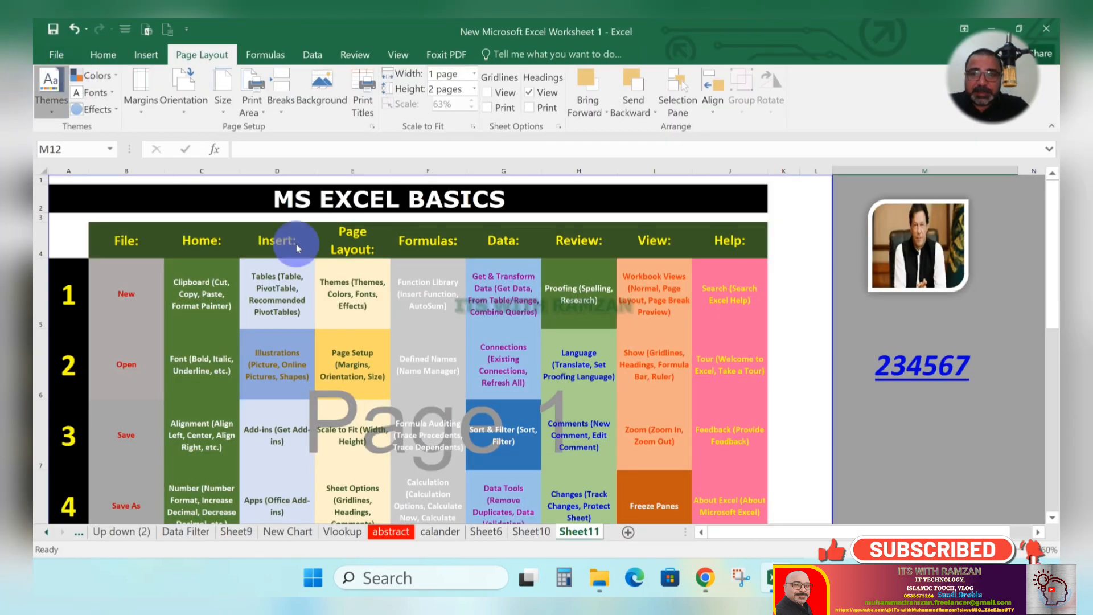
left_click(508, 313)
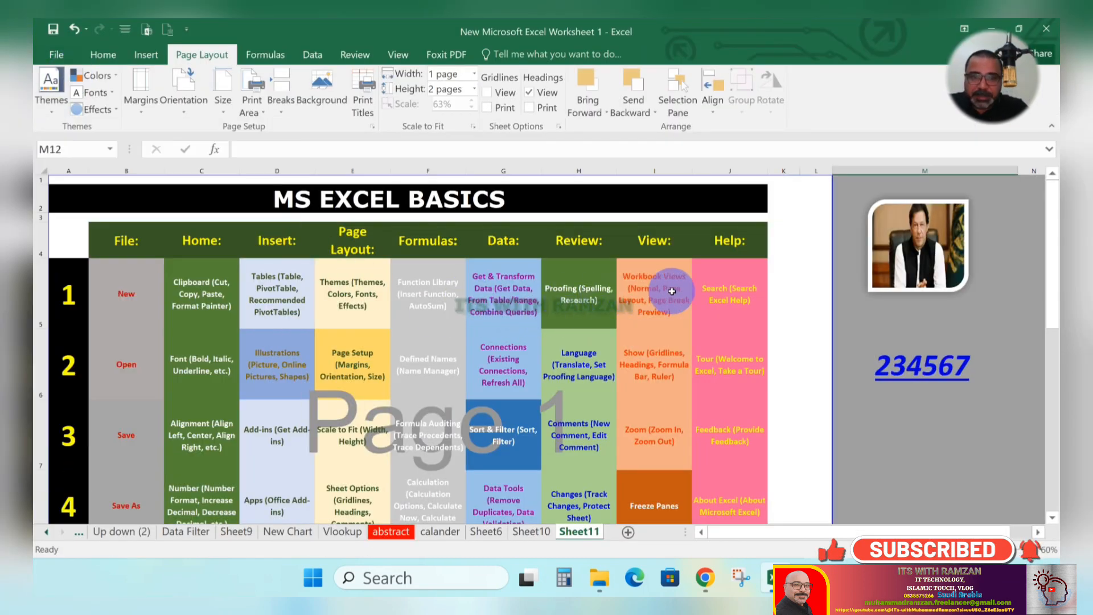
left_click(775, 291)
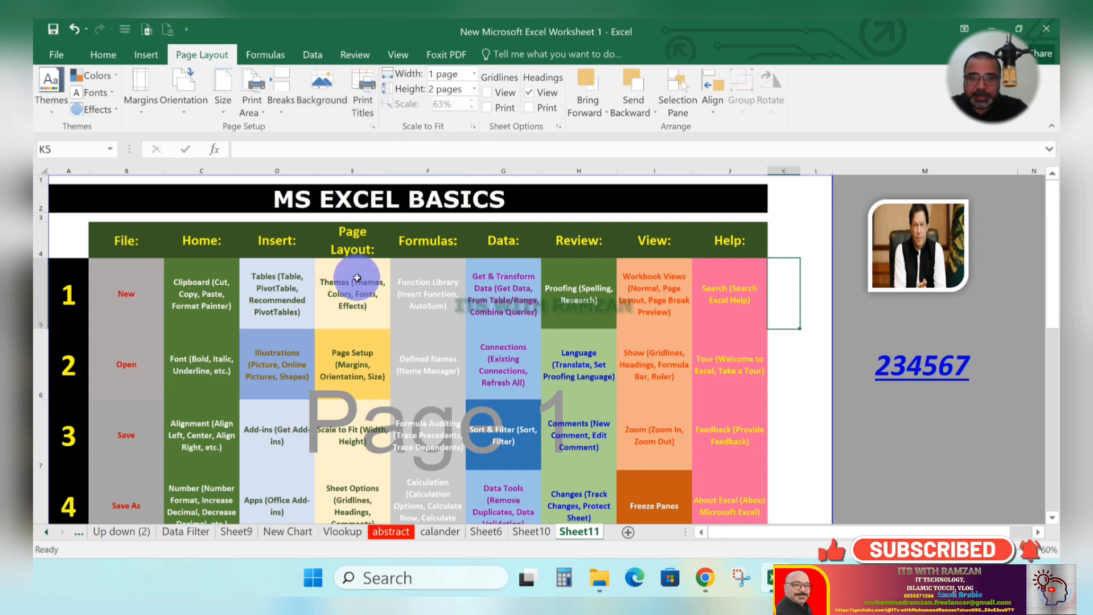
scroll(357, 278, "down", 10)
scroll(358, 274, "up", 6)
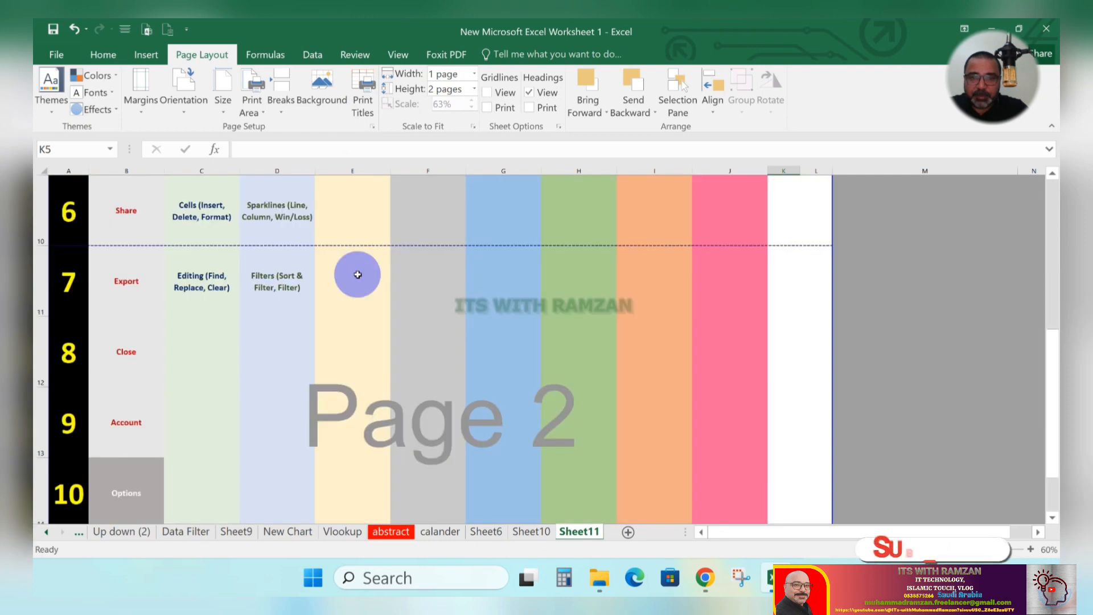
scroll(357, 274, "up", 3)
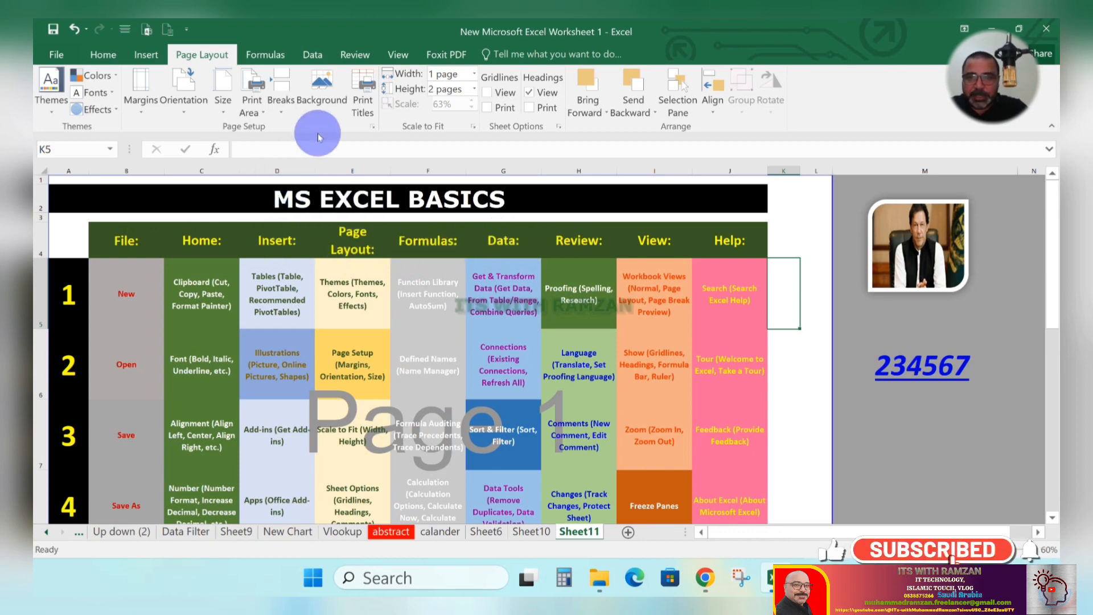
Step: Set rows $2:$4 to repeat at the top of each printed page and check page 2 in the print preview
left_click(362, 98)
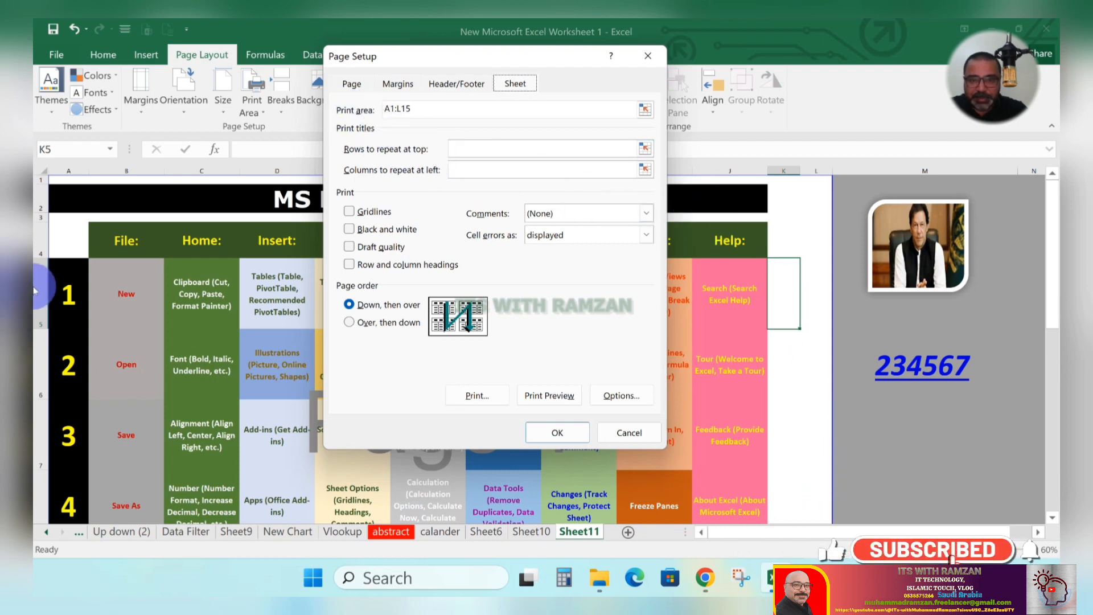
left_click(644, 148)
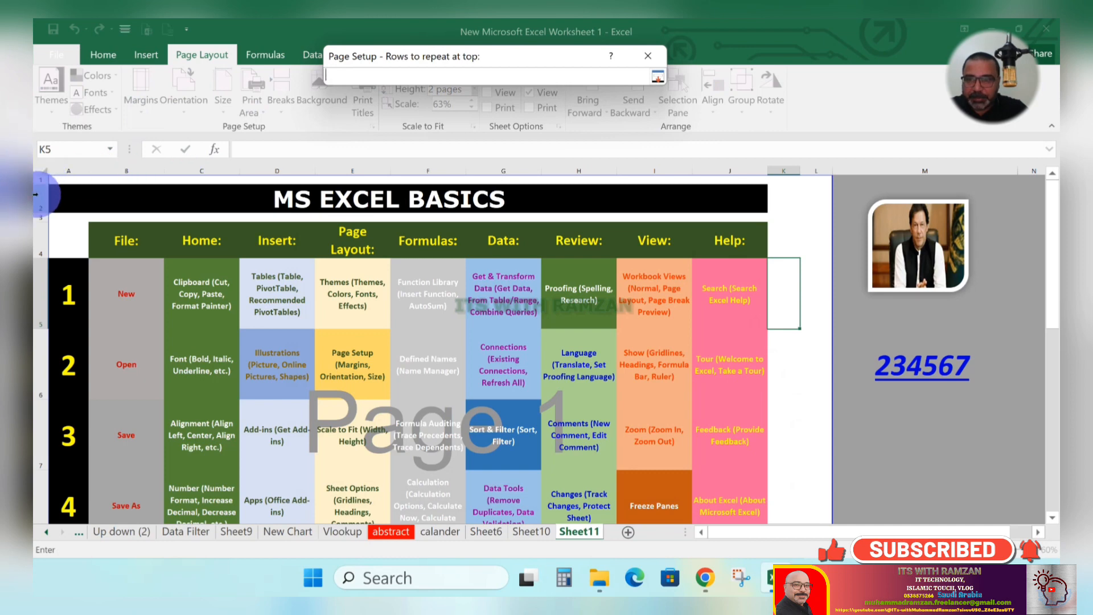
left_click_drag(35, 208, 34, 233)
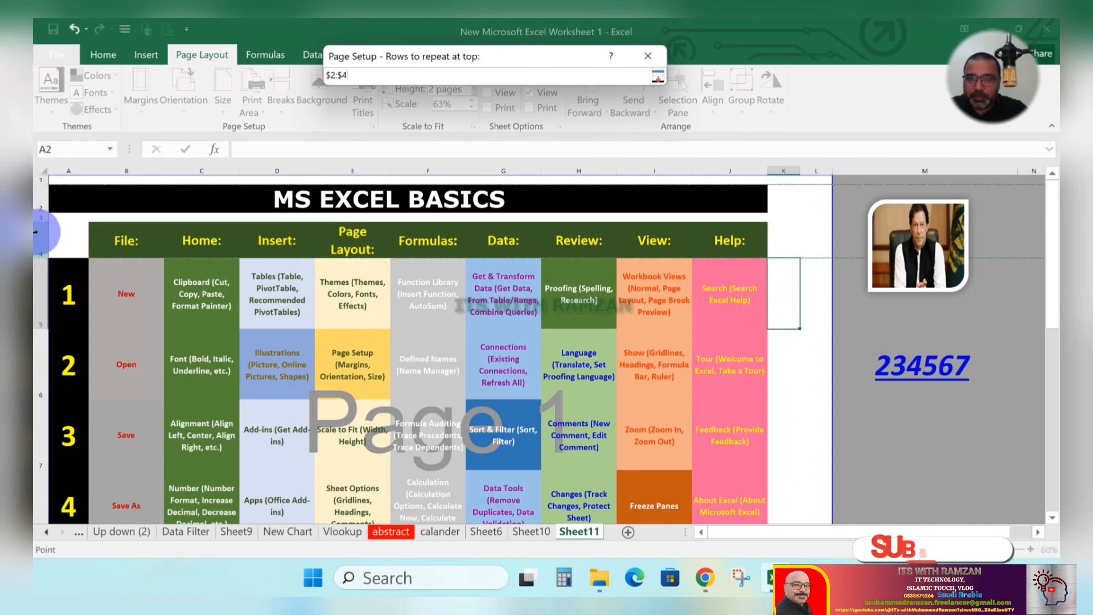
key("Return")
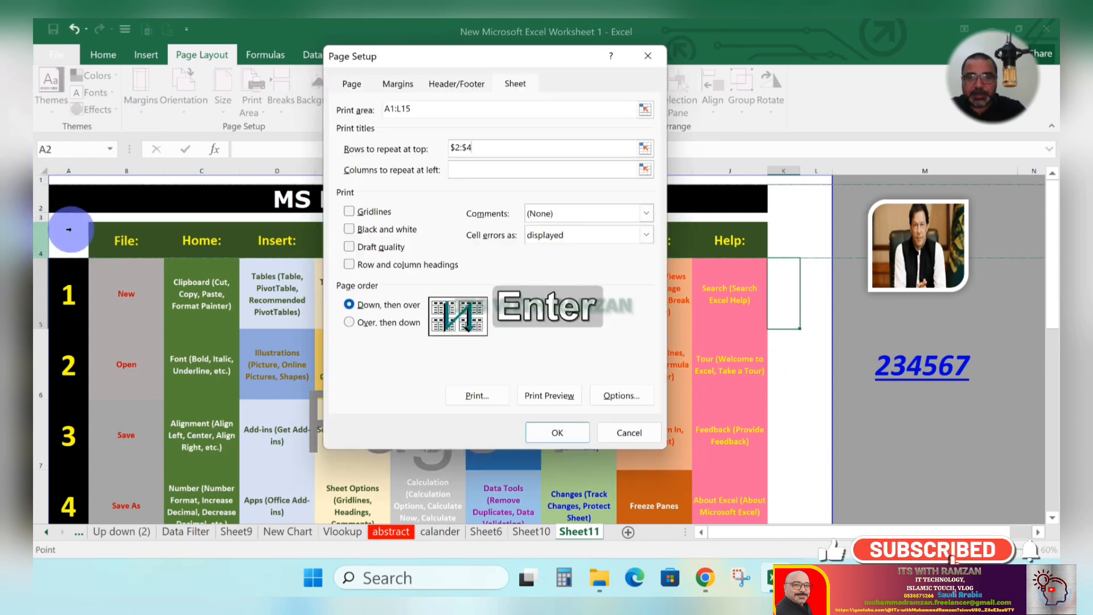
left_click(562, 434)
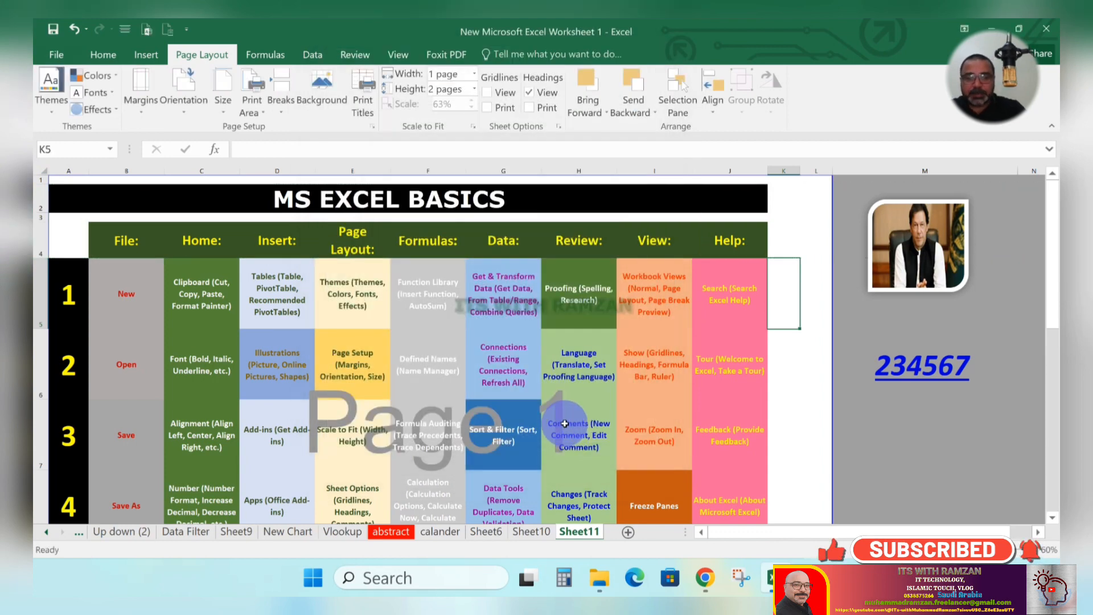
key("ctrl+p")
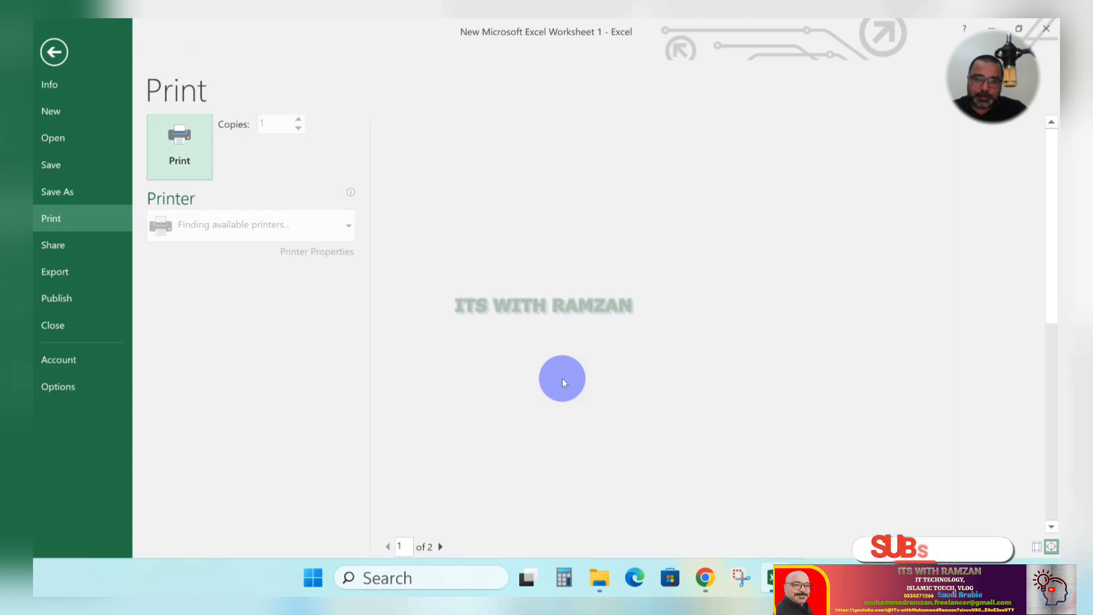
scroll(666, 320, "down", 1)
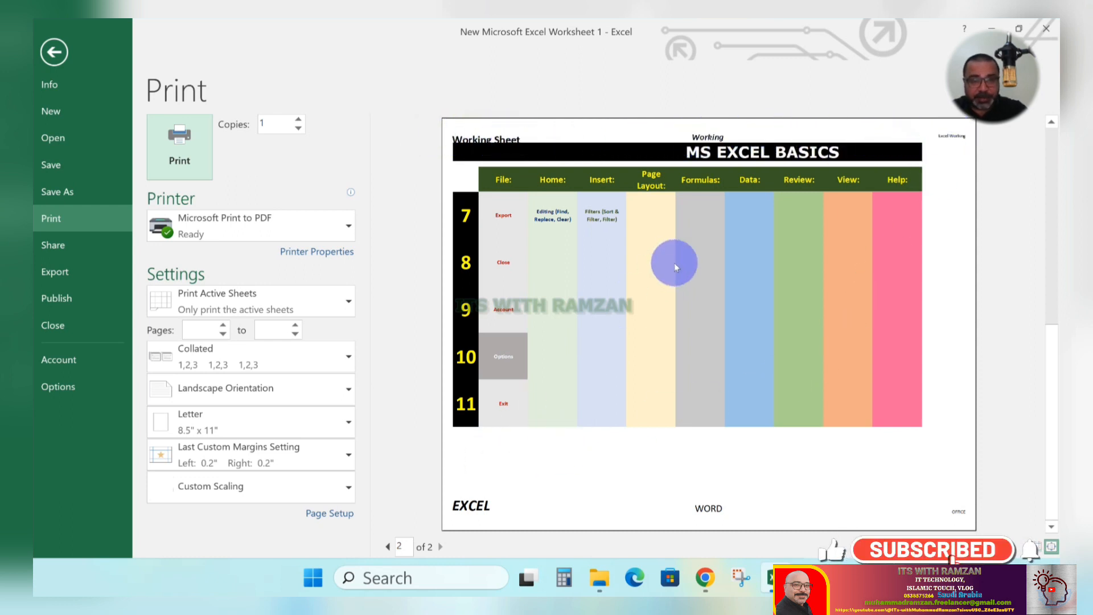
left_click(54, 52)
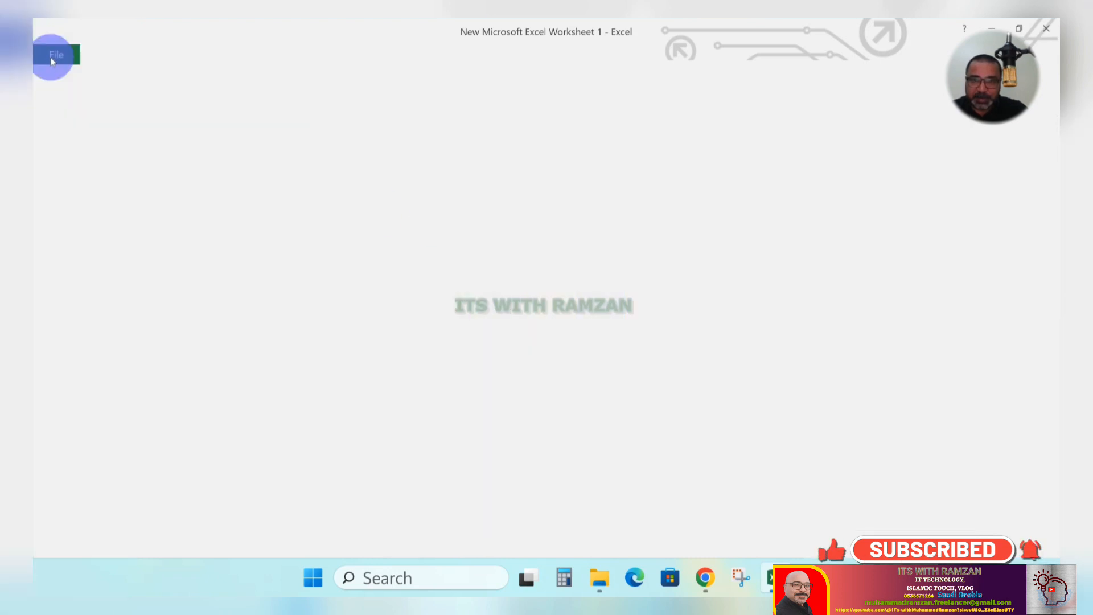
Step: Undo the last row height change and check the second page in the print preview
key("ctrl+z")
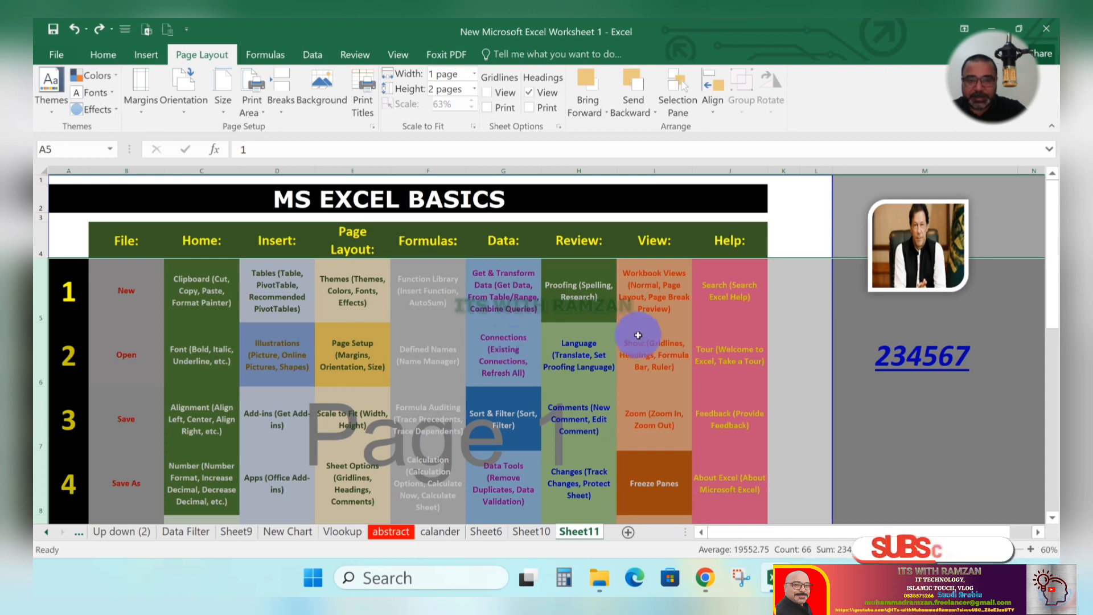
left_click(659, 333)
key("ctrl+p")
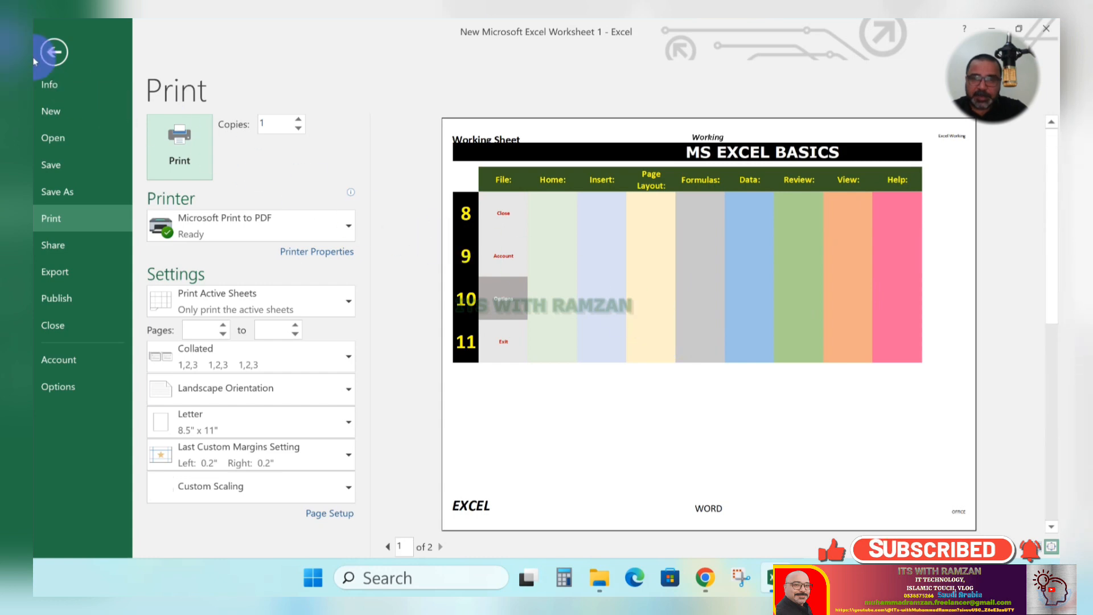
left_click(54, 52)
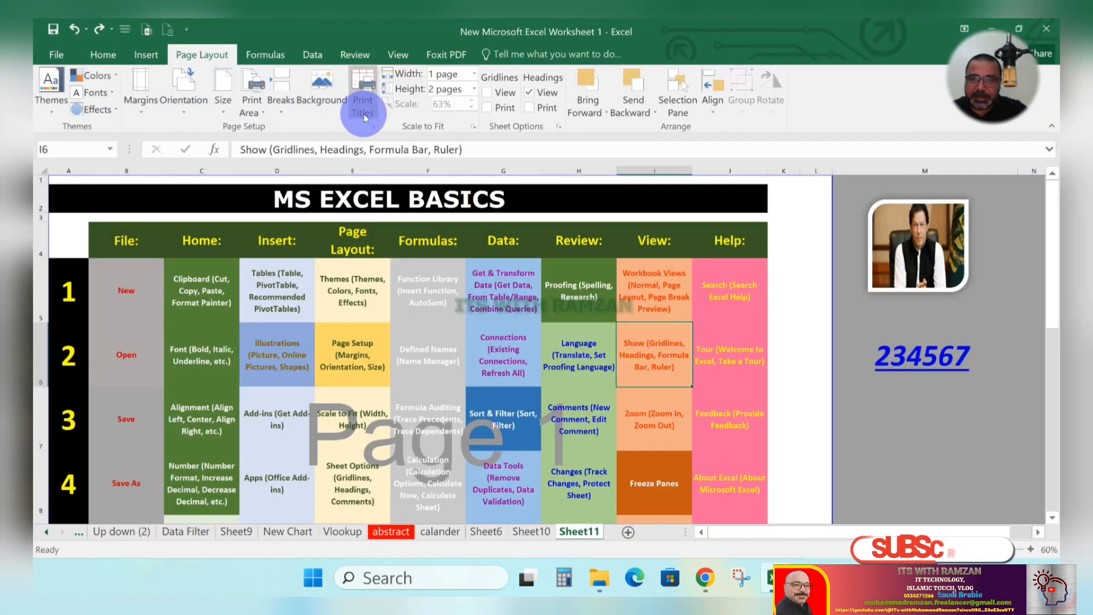
Step: Clear the rows to repeat at top in the print titles and compare both pages in the print preview
left_click(365, 112)
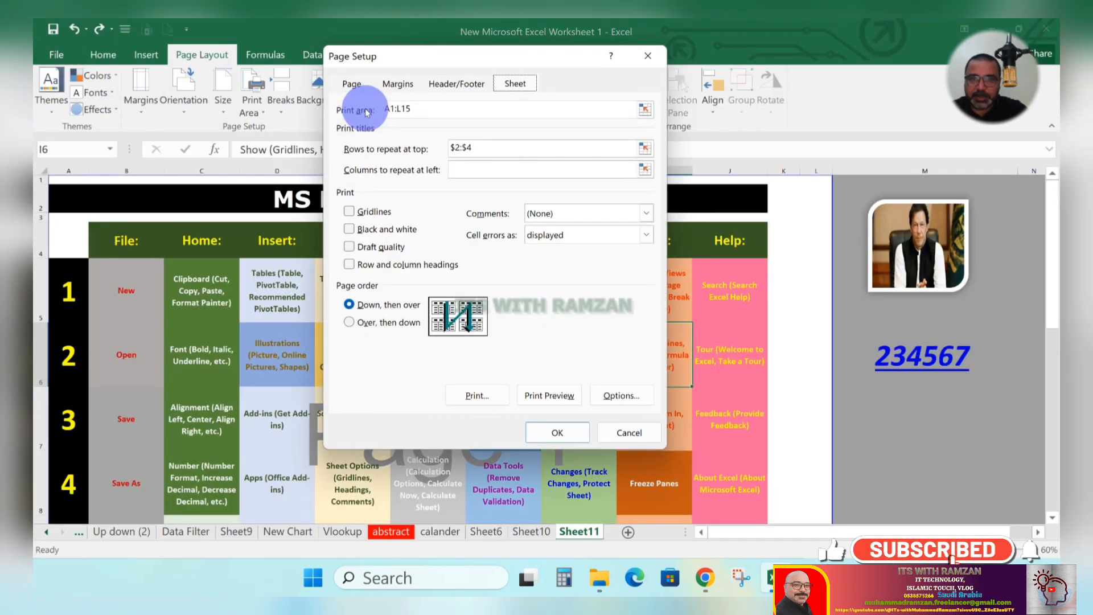
left_click(496, 142)
key("BackSpace")
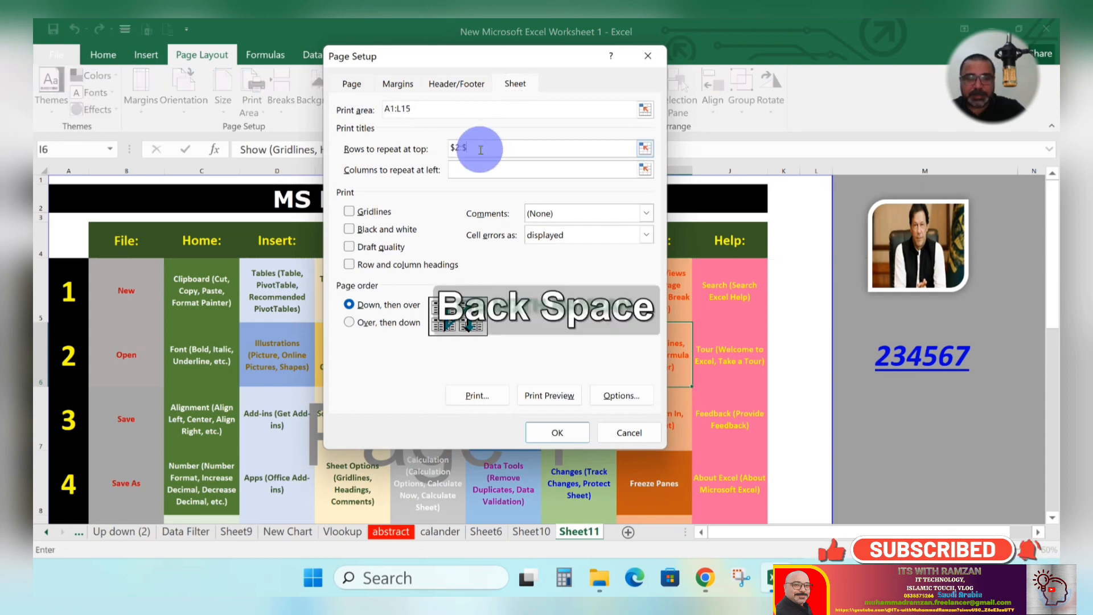
left_click(549, 432)
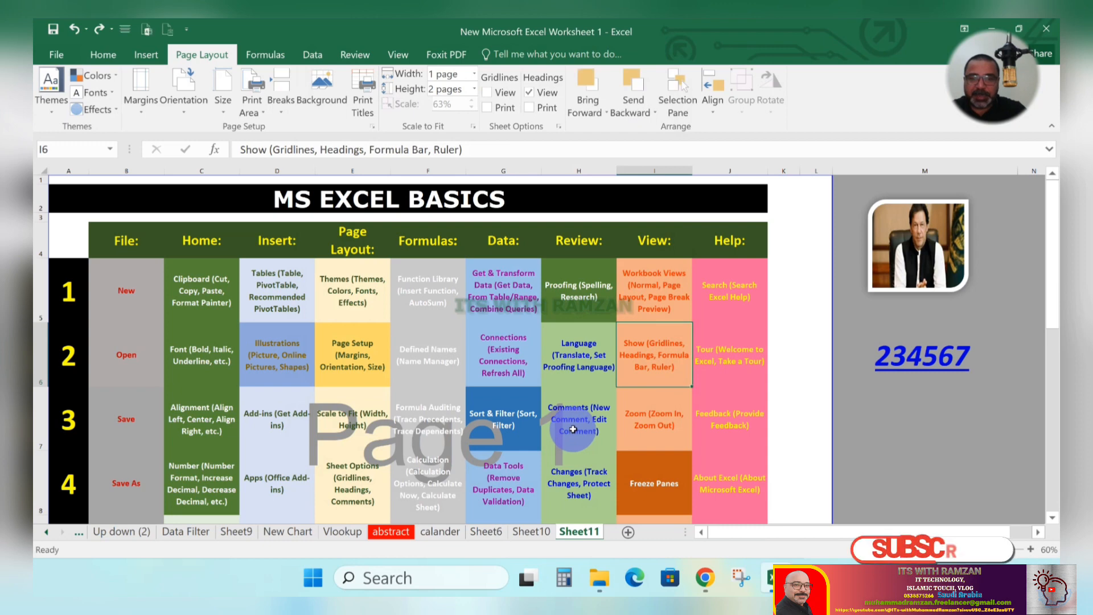
key("ctrl+p")
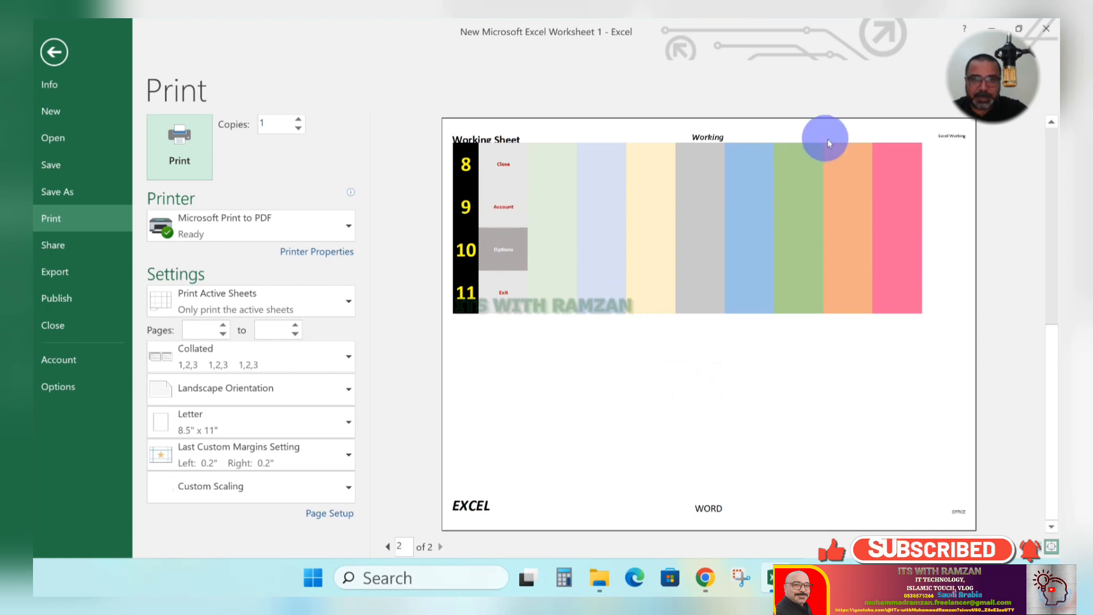
scroll(742, 194, "up", 1)
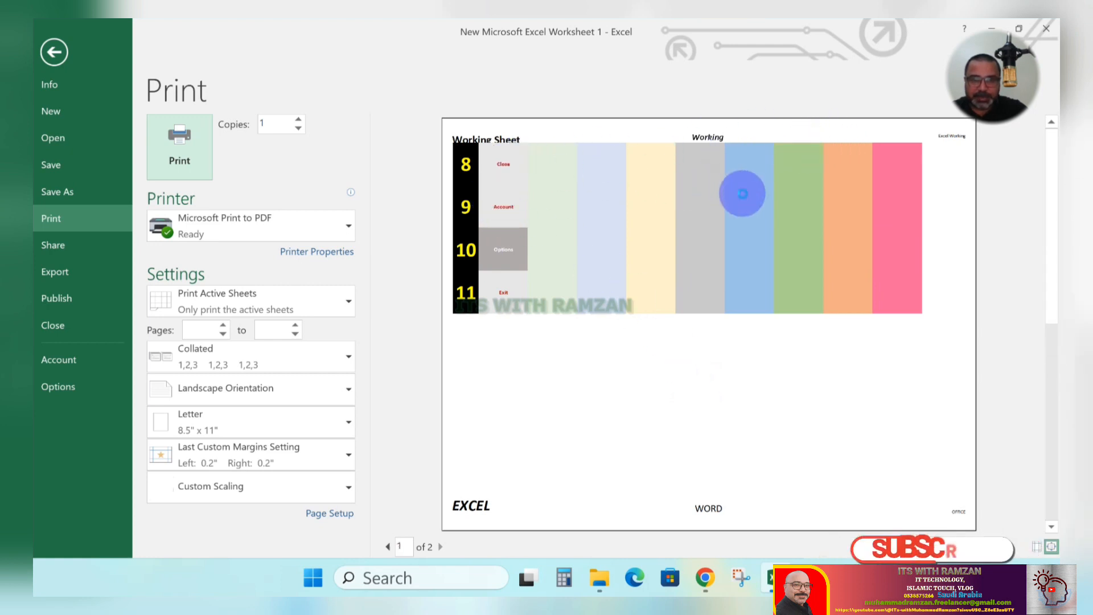
scroll(743, 194, "down", 1)
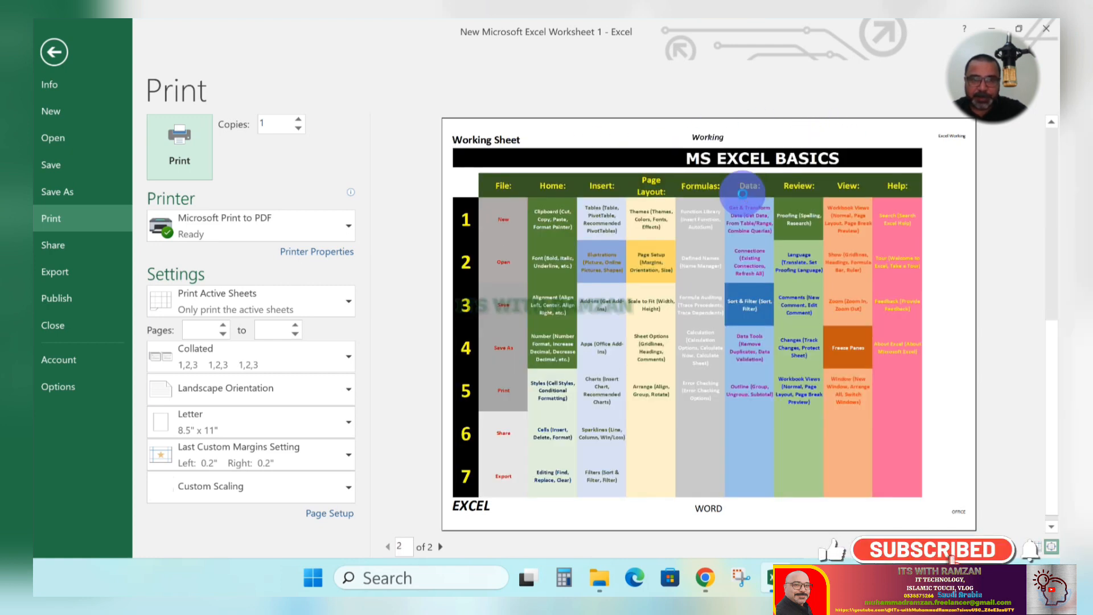
left_click(53, 53)
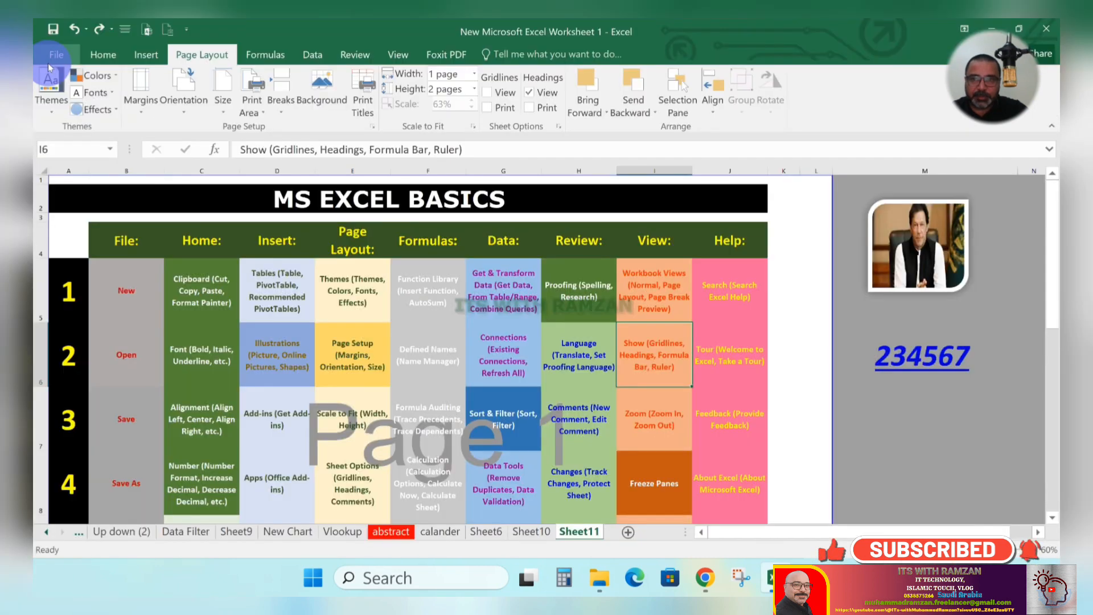
Step: Redo the row height change and check page 2 in the print preview
left_click(101, 30)
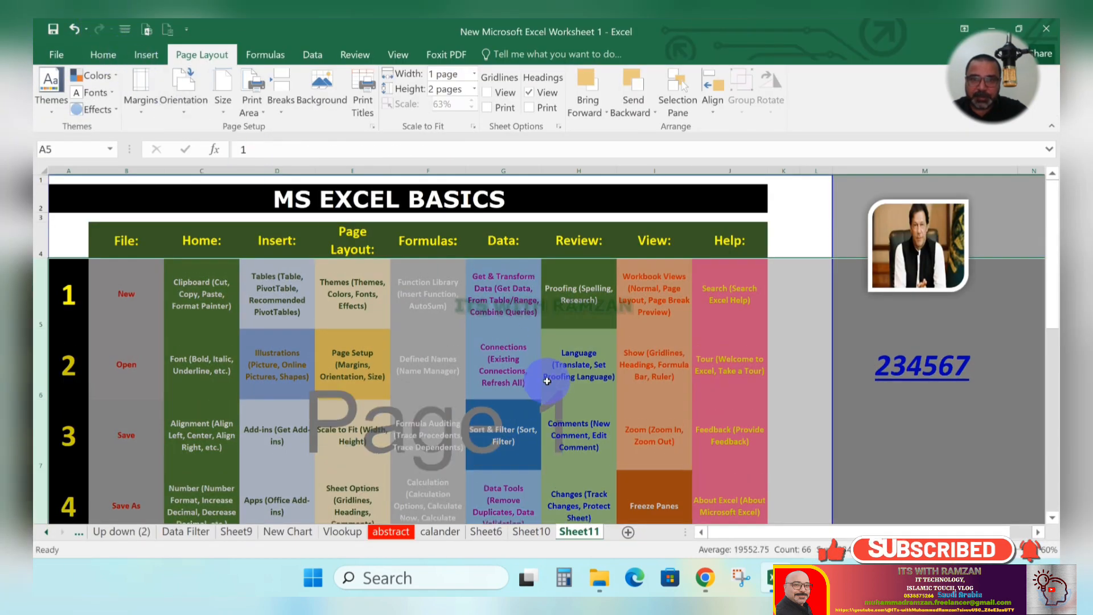
key("ctrl+p")
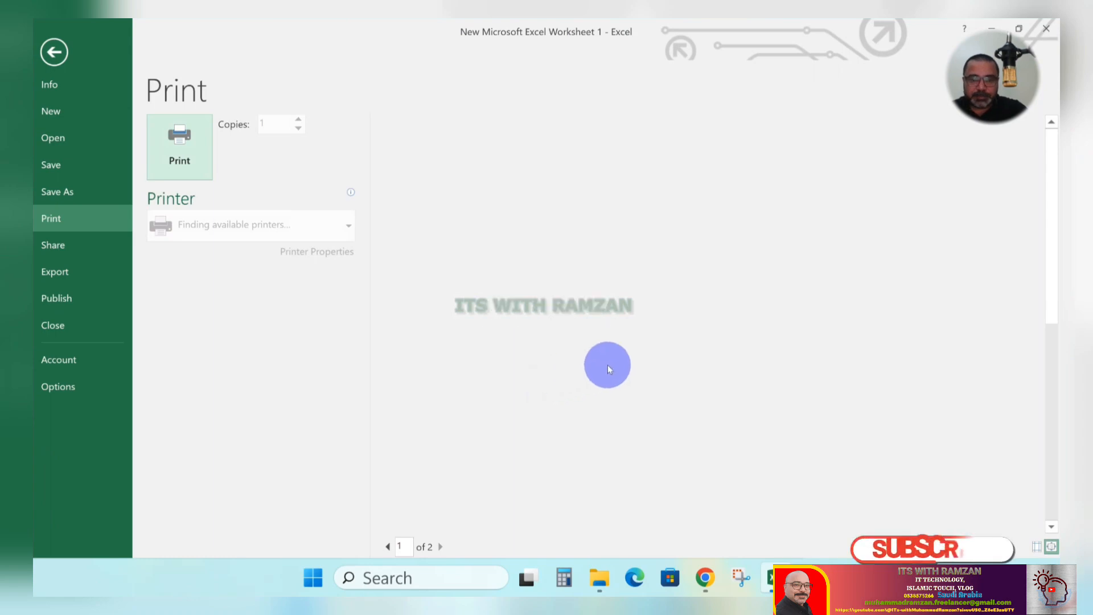
scroll(639, 349, "down", 2)
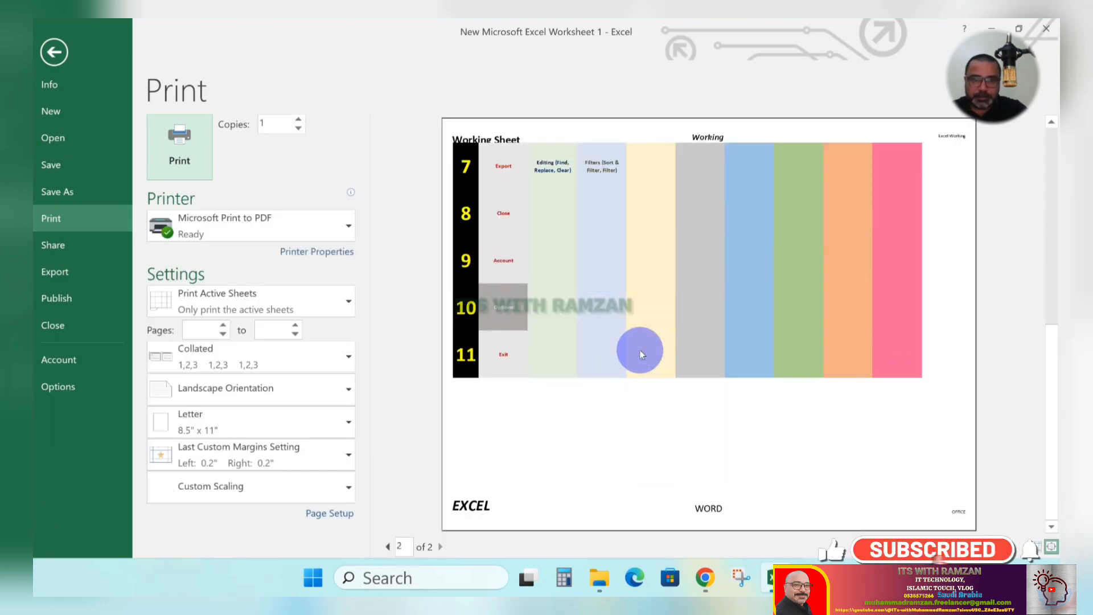
left_click(54, 52)
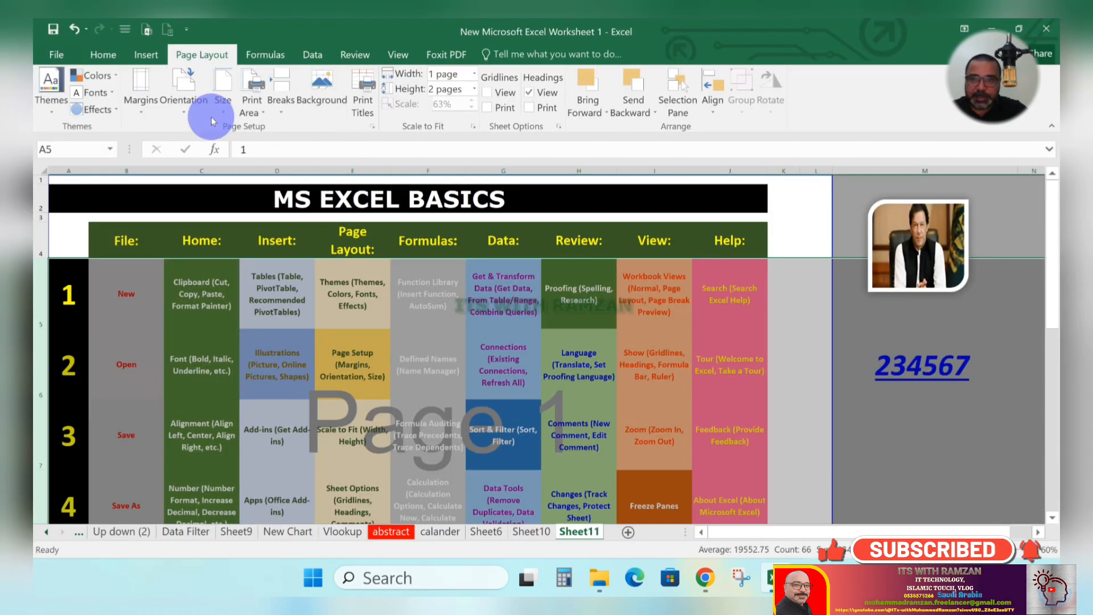
Step: Set rows $2:$4 to repeat at the top of printed pages again and check both pages in the print preview
left_click(369, 110)
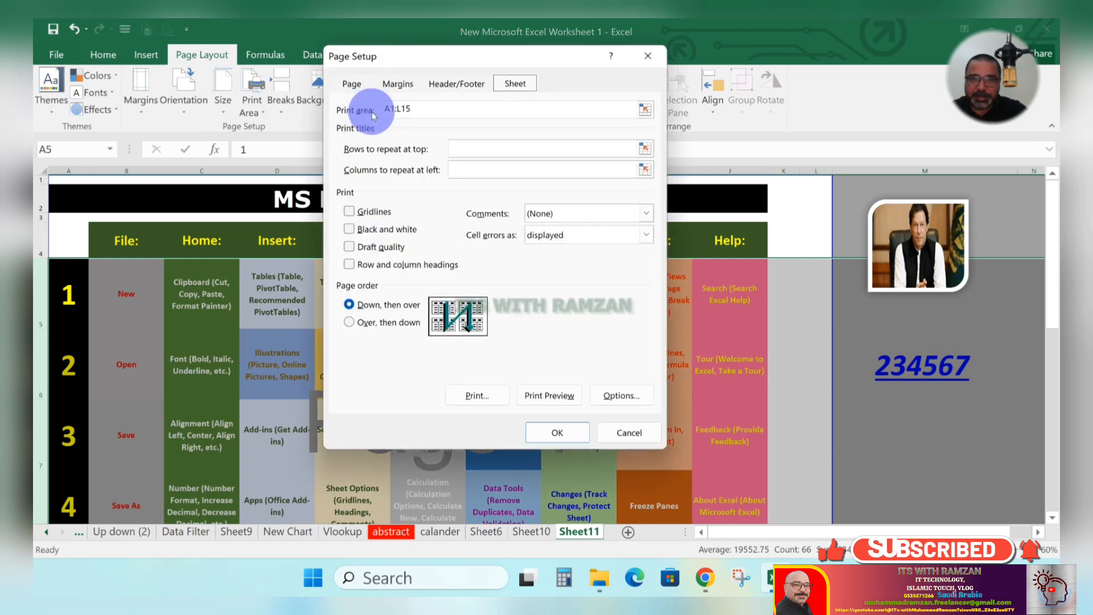
left_click(646, 150)
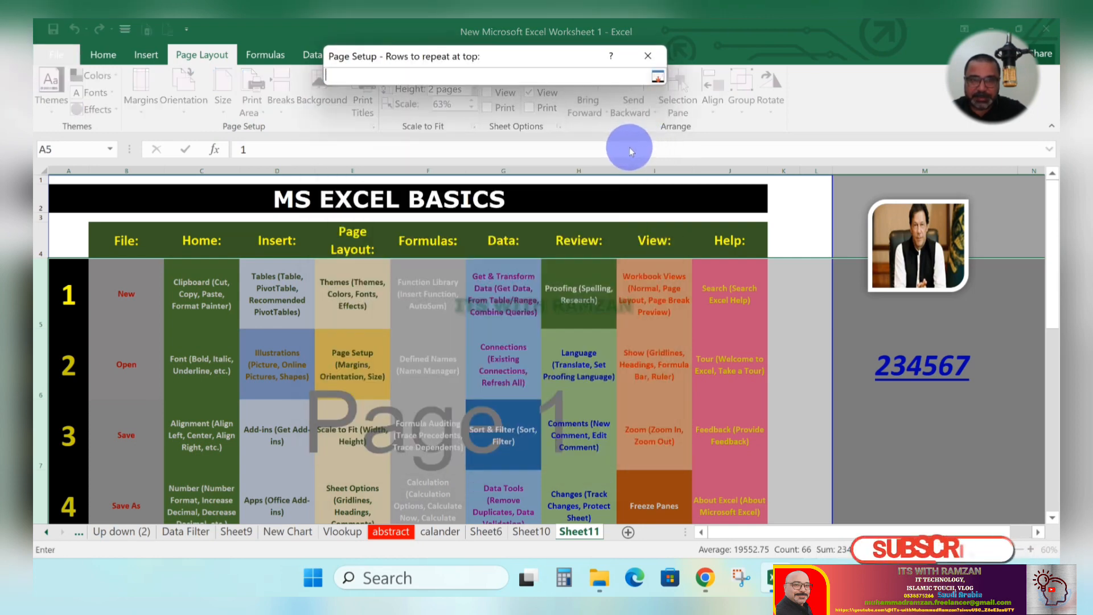
left_click_drag(35, 193, 38, 239)
key("Return")
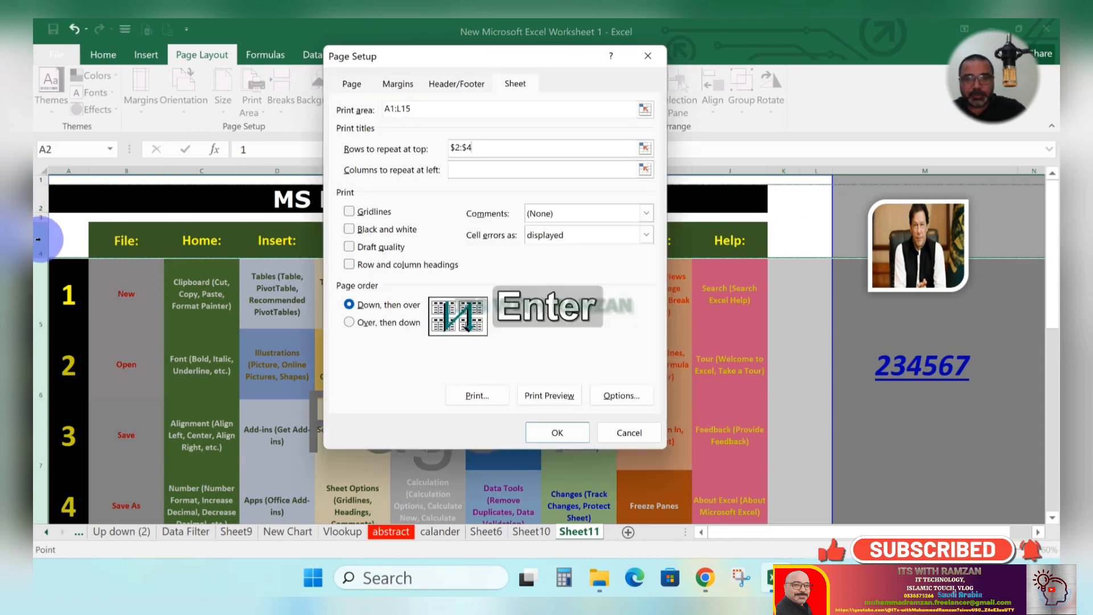
left_click(544, 434)
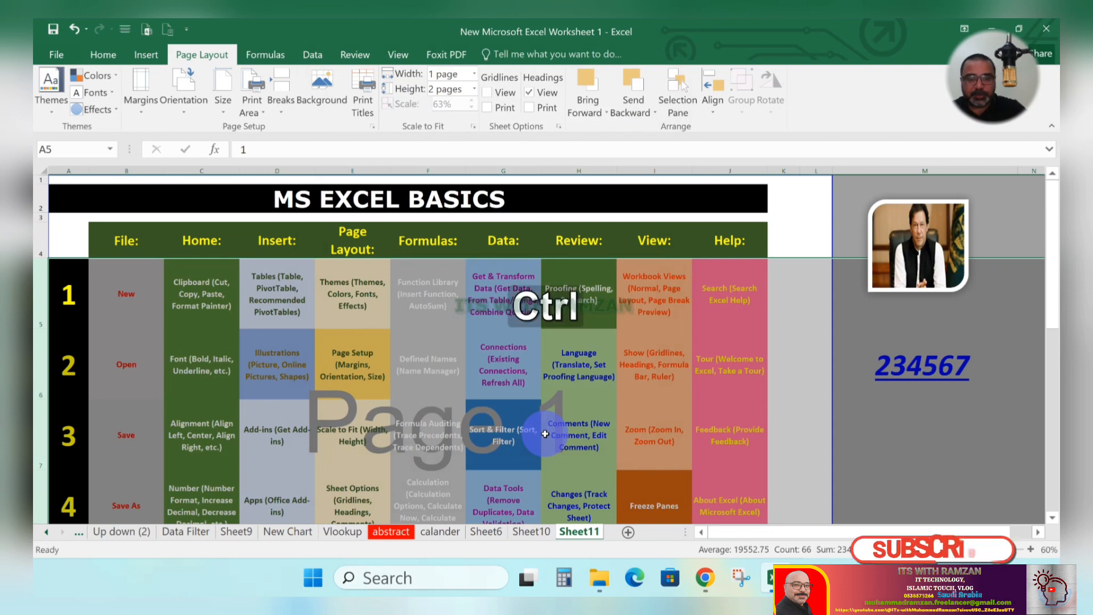
key("ctrl+p")
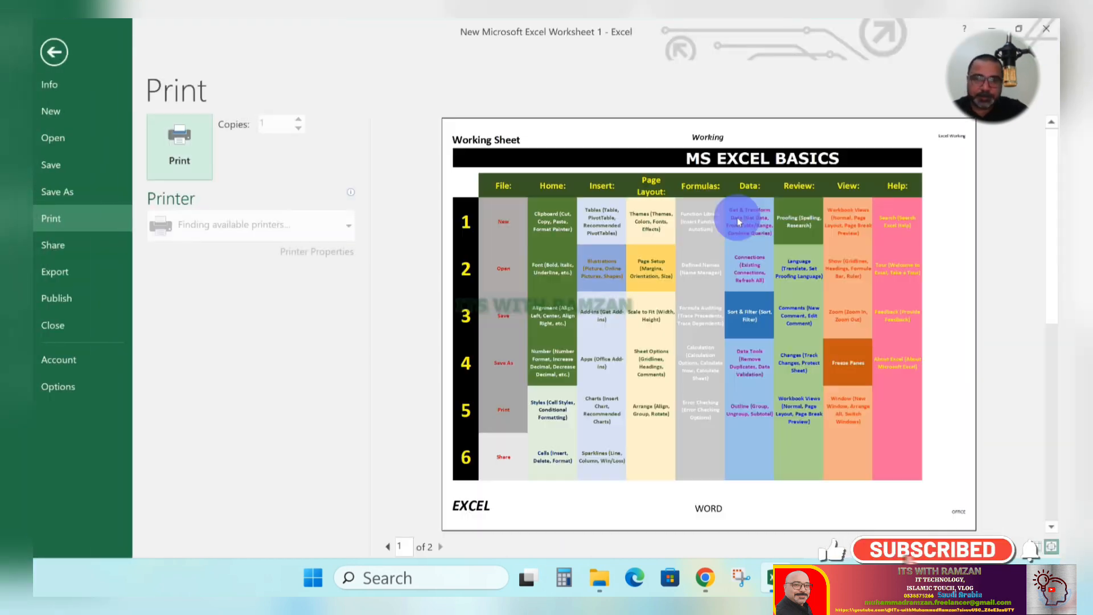
scroll(718, 241, "down", 1)
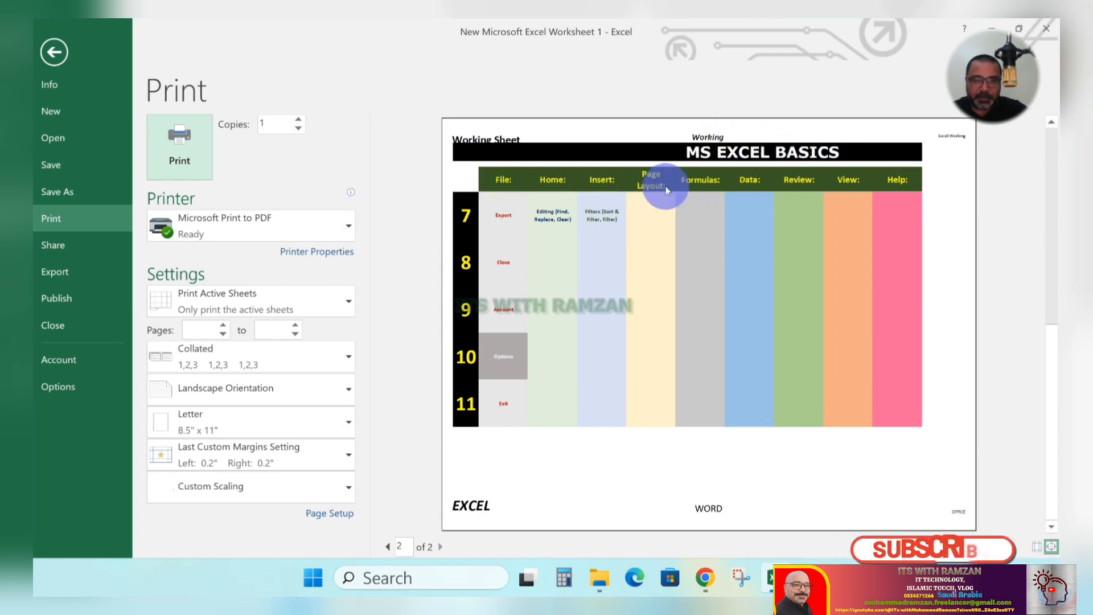
left_click(53, 54)
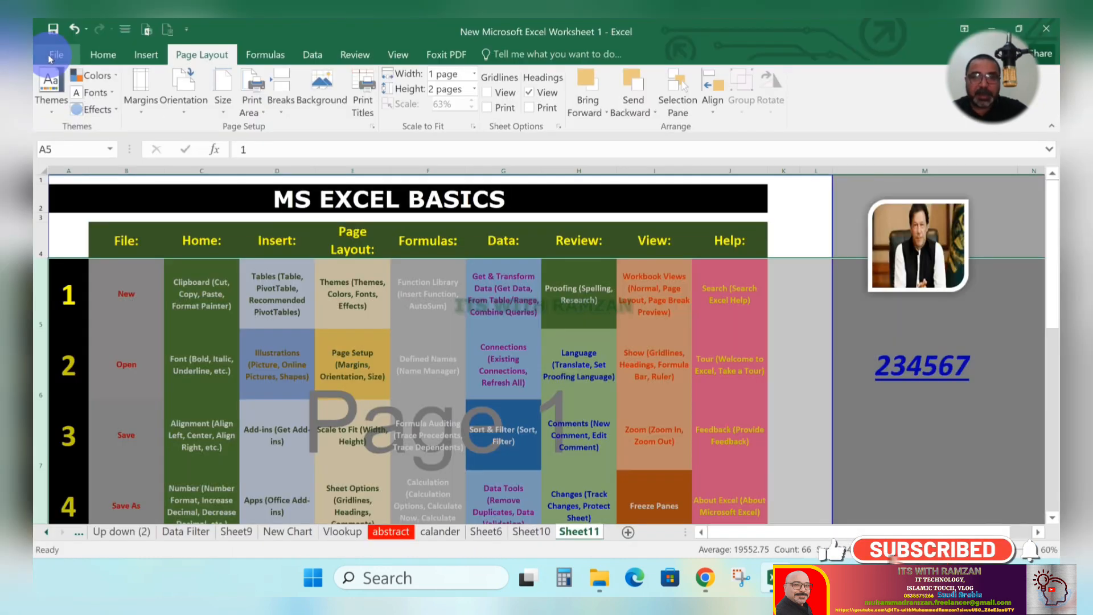
left_click(457, 390)
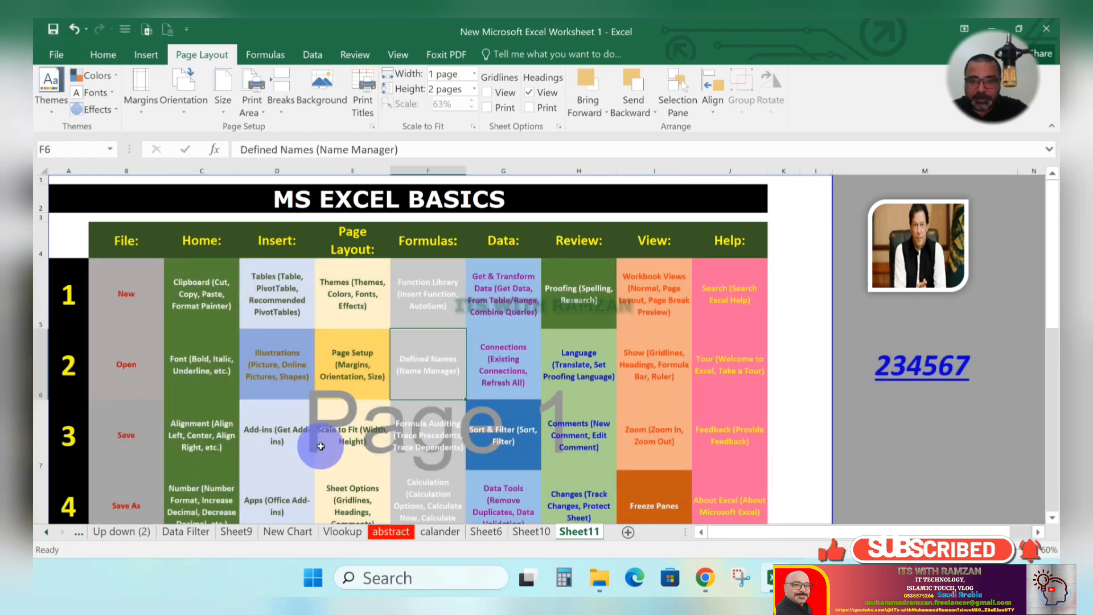
left_click(353, 364)
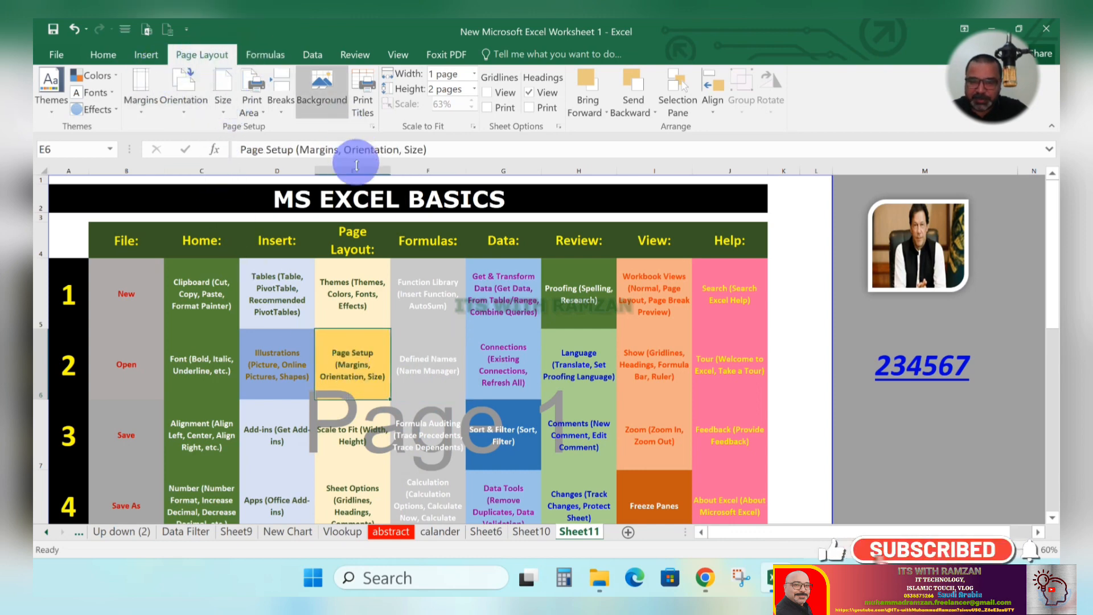
left_click(264, 56)
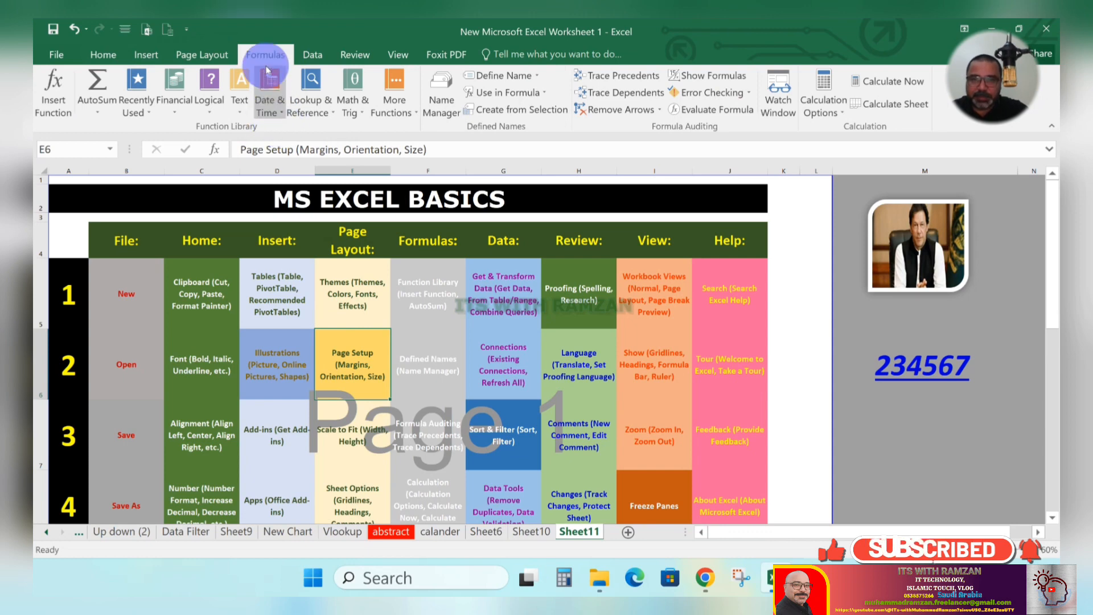
left_click(310, 54)
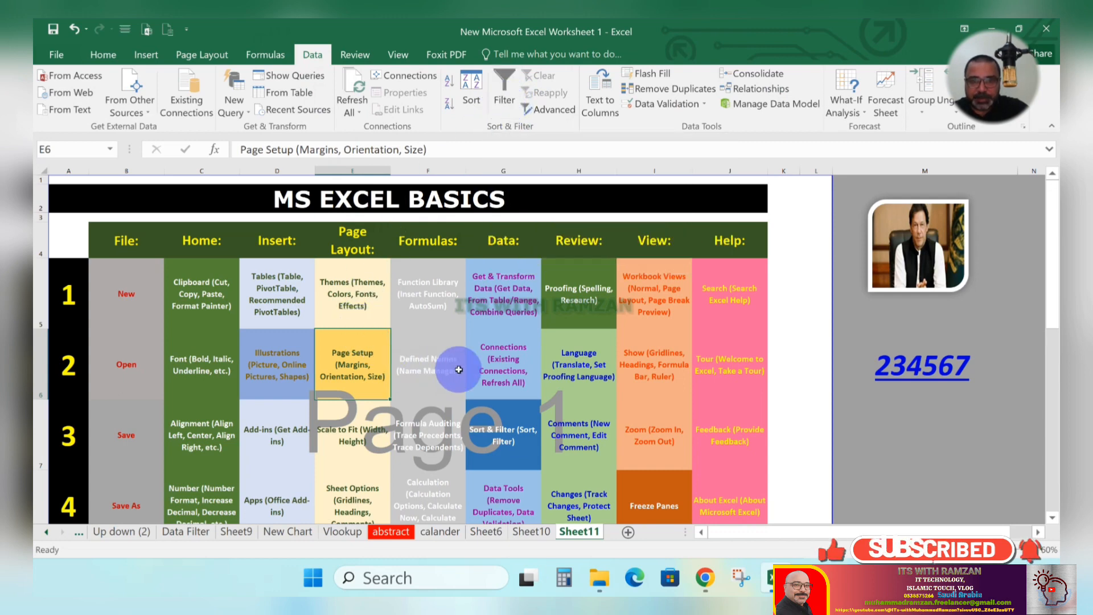
scroll(458, 370, "down", 1)
scroll(457, 369, "down", 3)
scroll(458, 370, "up", 3)
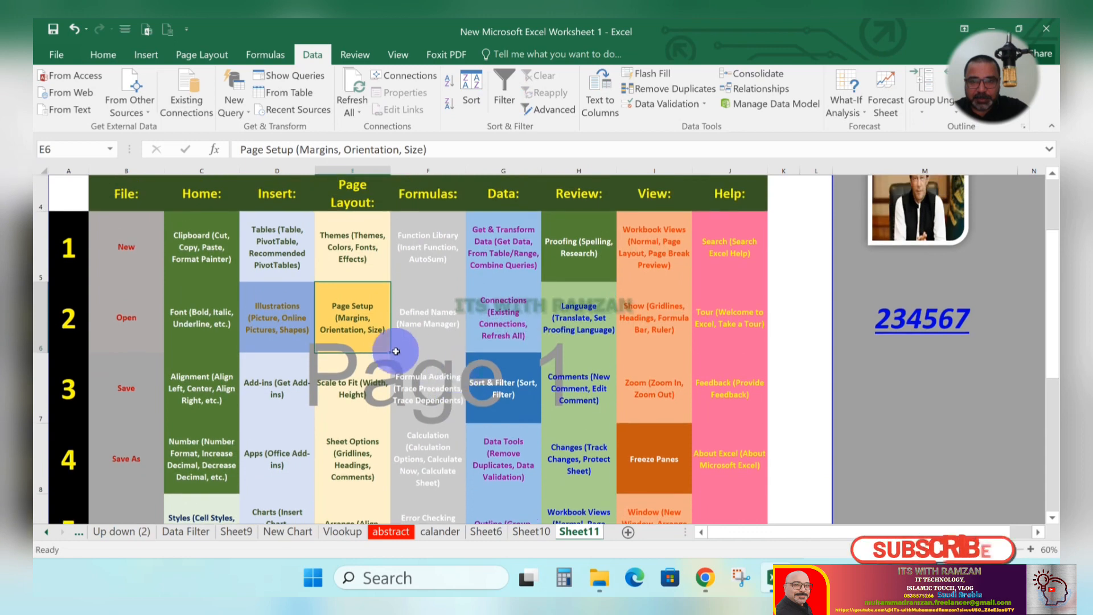
scroll(388, 349, "up", 1)
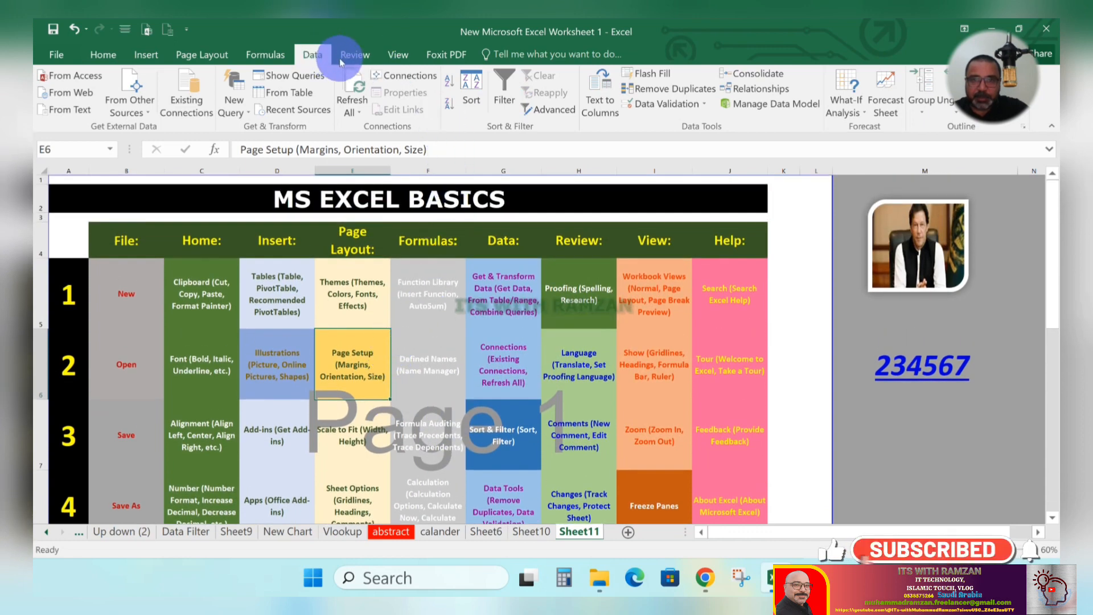
left_click(500, 246)
left_click(499, 434)
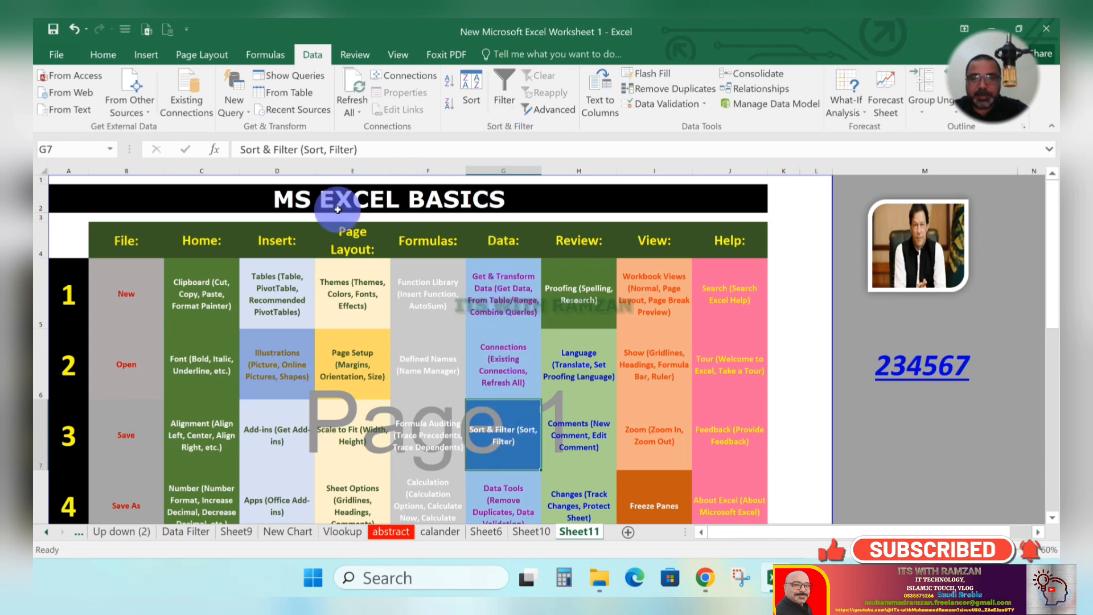
Step: Add filters to the header row 4 and filter the Data: column to show only the Connections entry
left_click(36, 239)
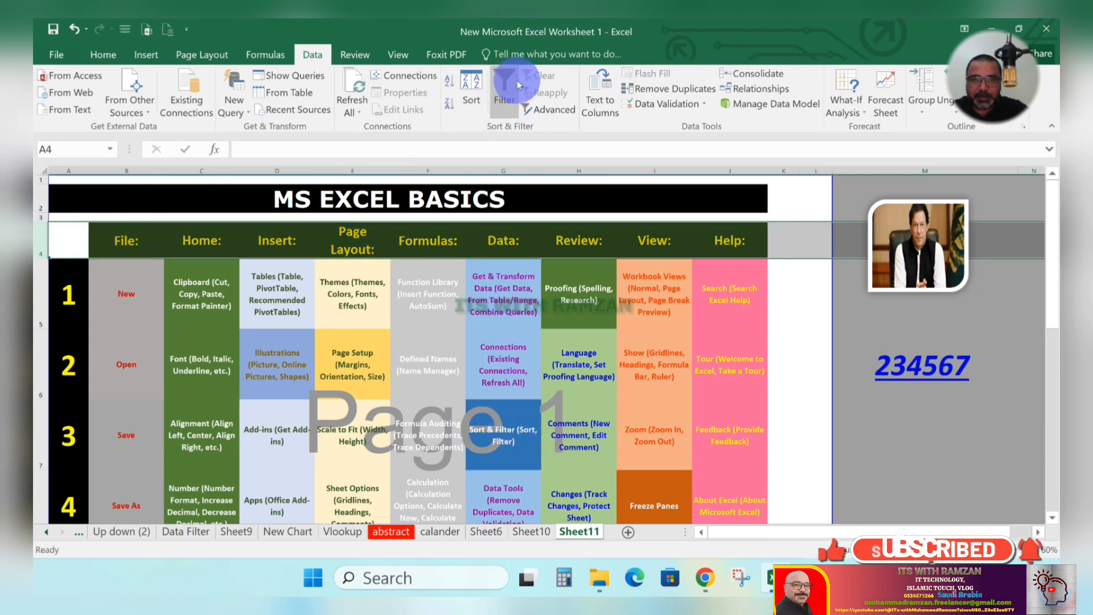
left_click(504, 89)
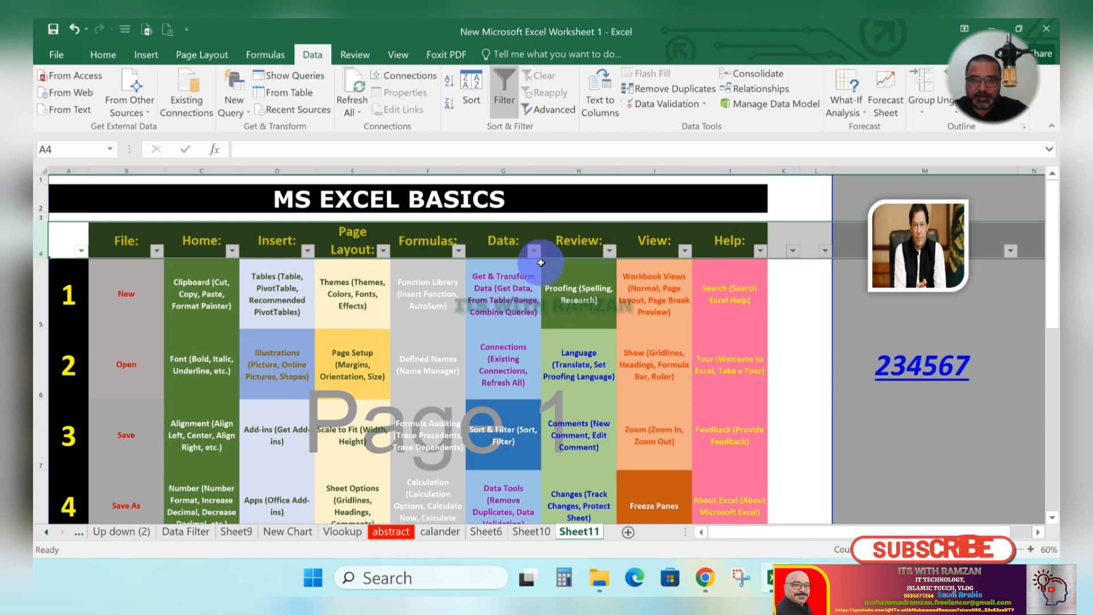
left_click(533, 251)
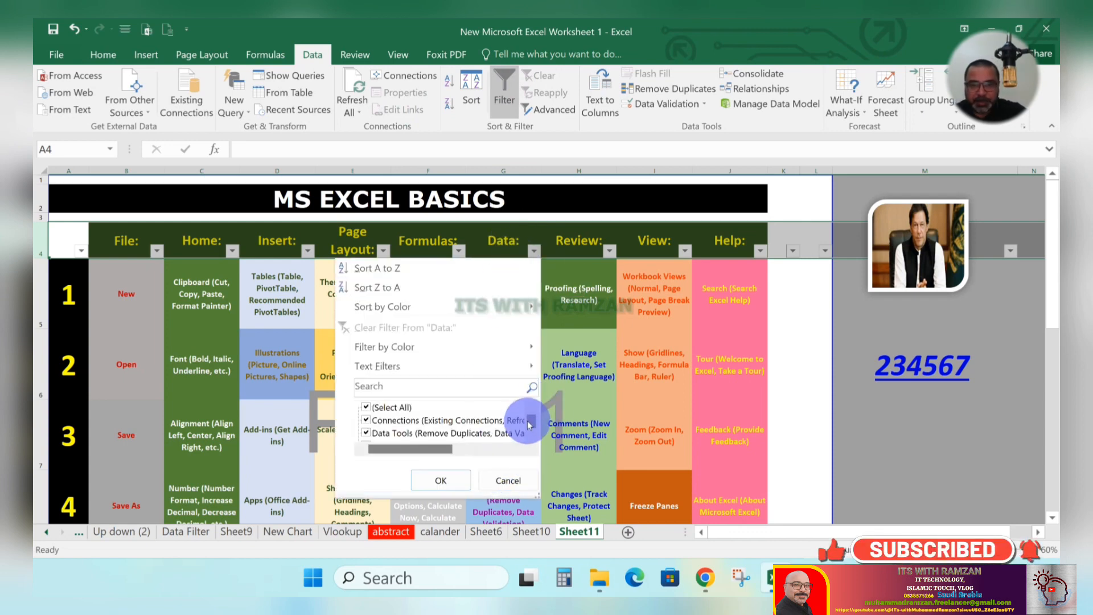
left_click(530, 438)
left_click(530, 438)
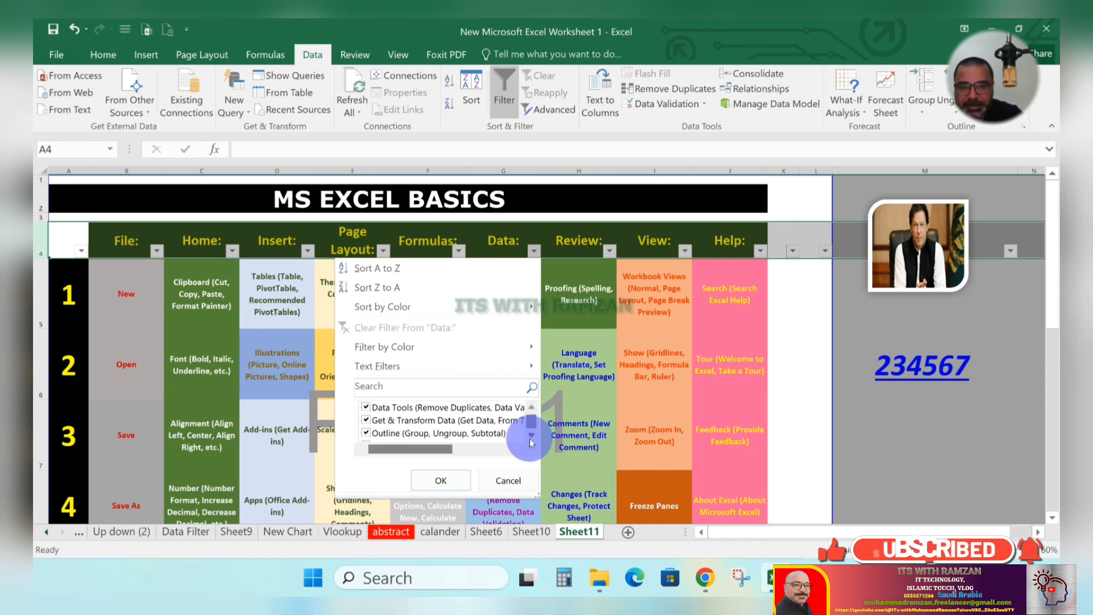
left_click(530, 438)
left_click(529, 438)
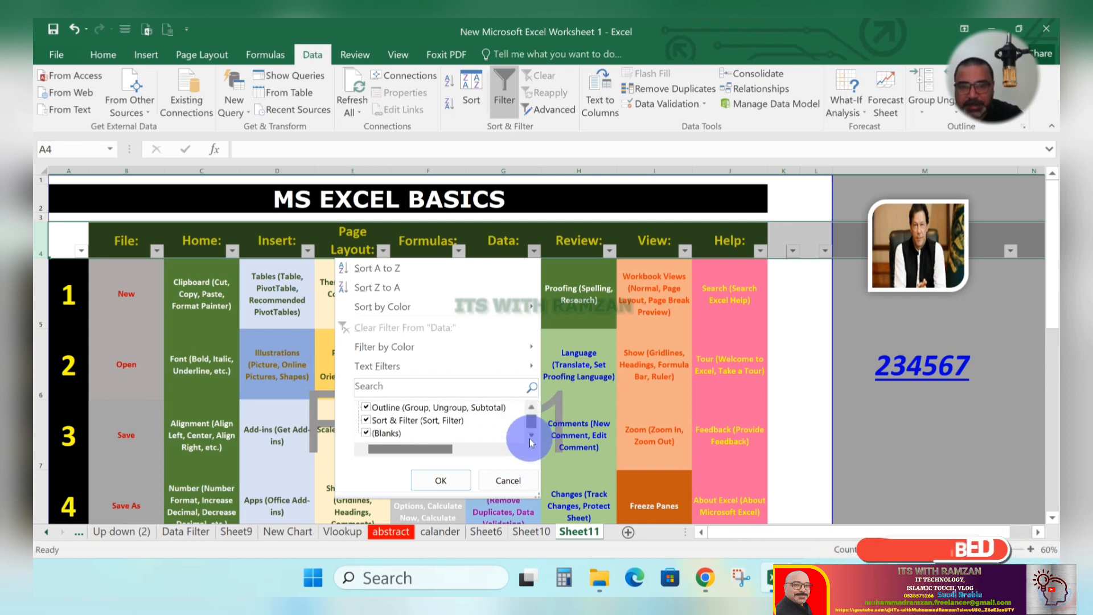
left_click(531, 408)
left_click(531, 408)
left_click(531, 408)
left_click(531, 408)
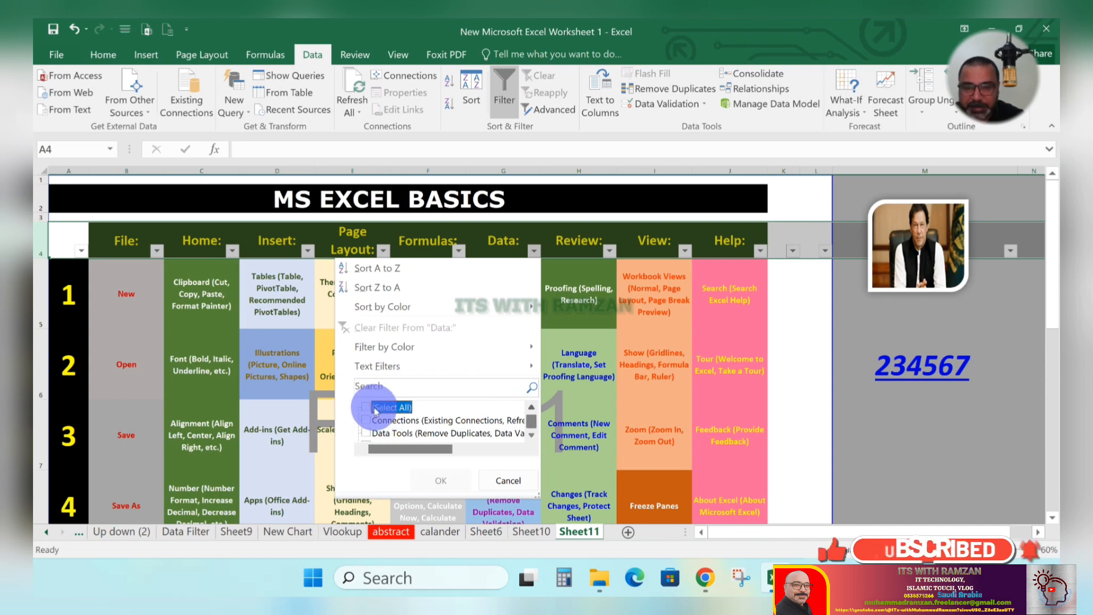
left_click(366, 420)
left_click(443, 484)
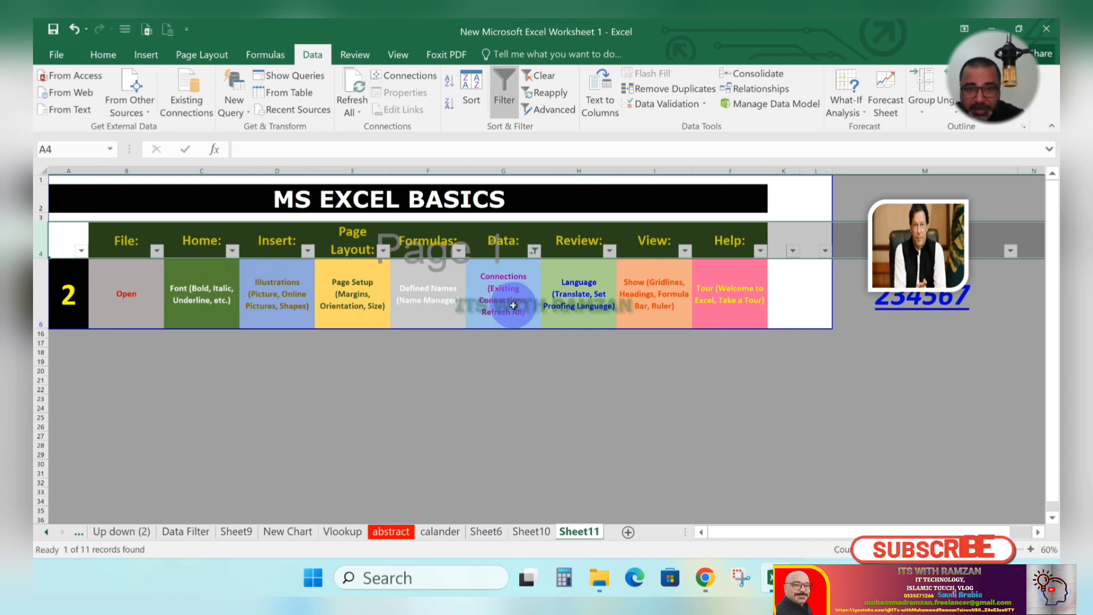
Step: Select all values in the Data: column filter to show every row again
left_click(532, 257)
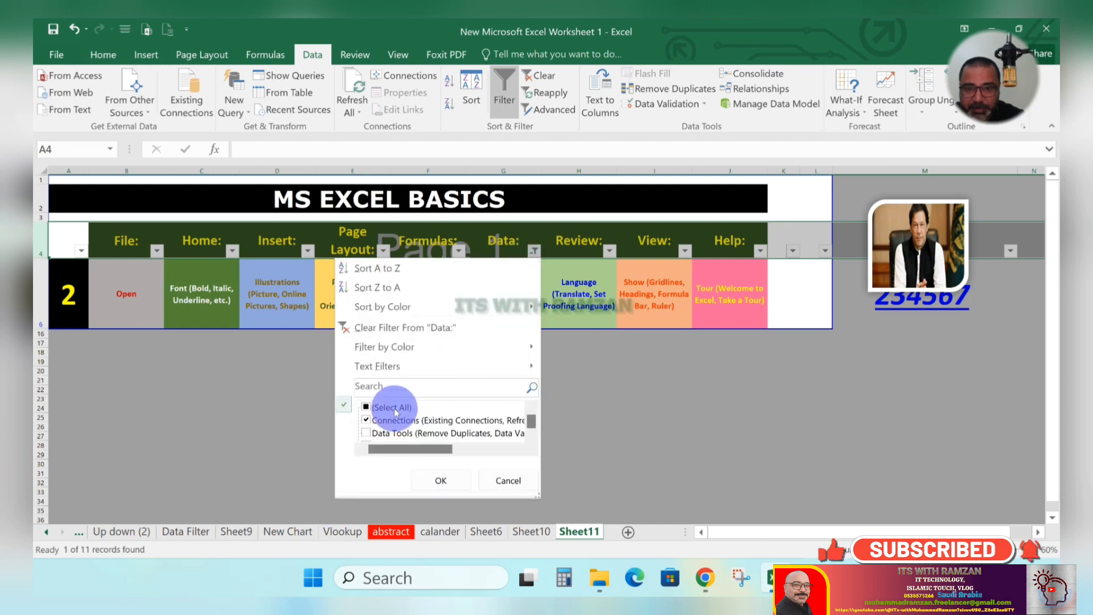
left_click(428, 479)
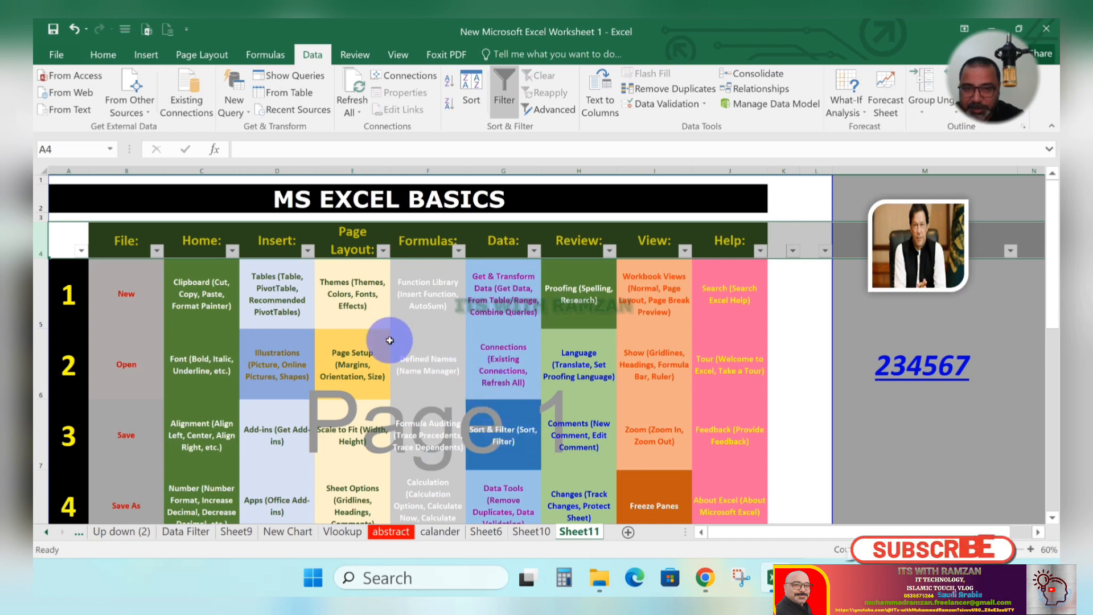
Step: Filter column A to show only number 4, and remove the filters from the header row
scroll(127, 441, "down", 1)
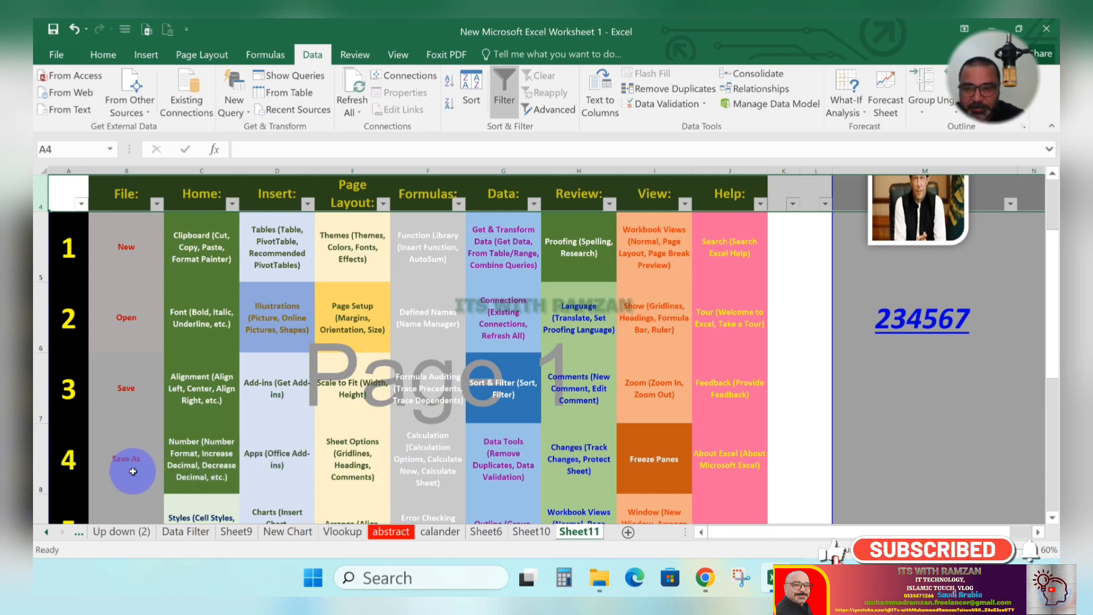
left_click(81, 204)
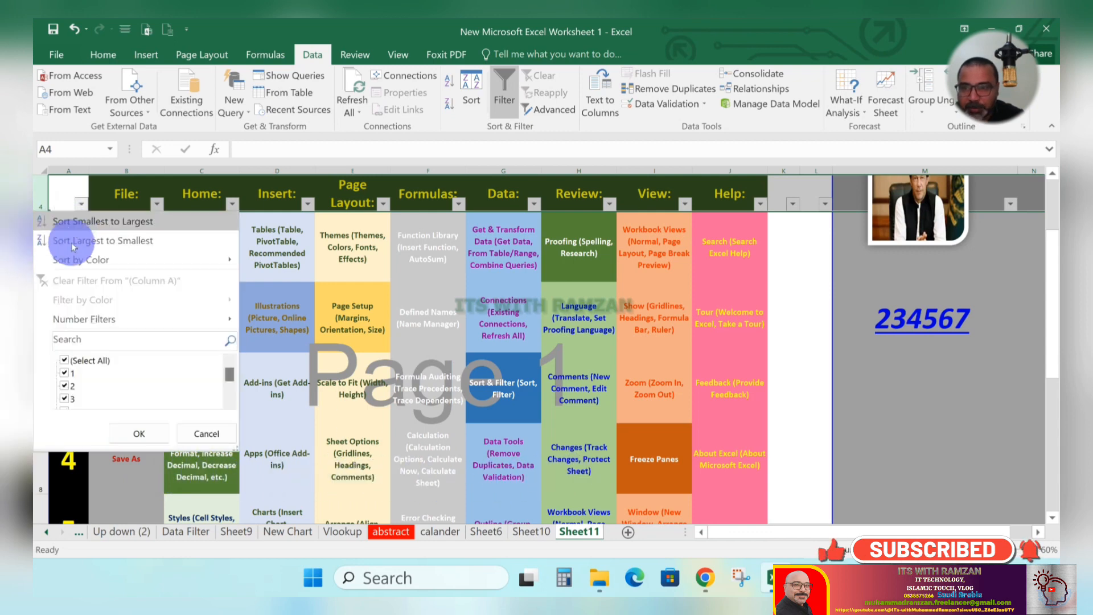
left_click(72, 362)
scroll(86, 387, "down", 2)
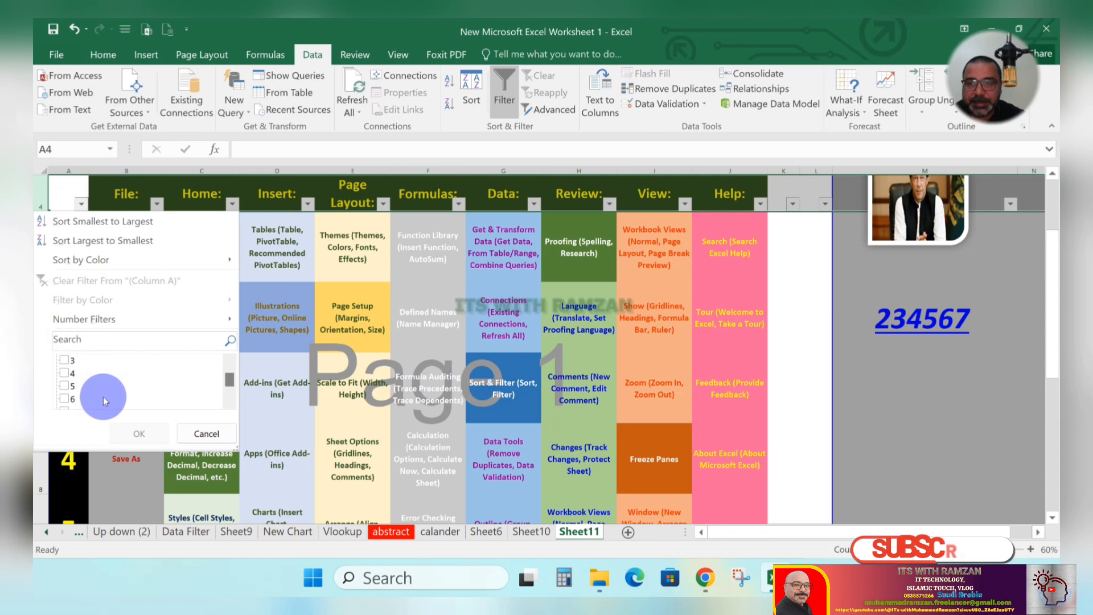
left_click(64, 373)
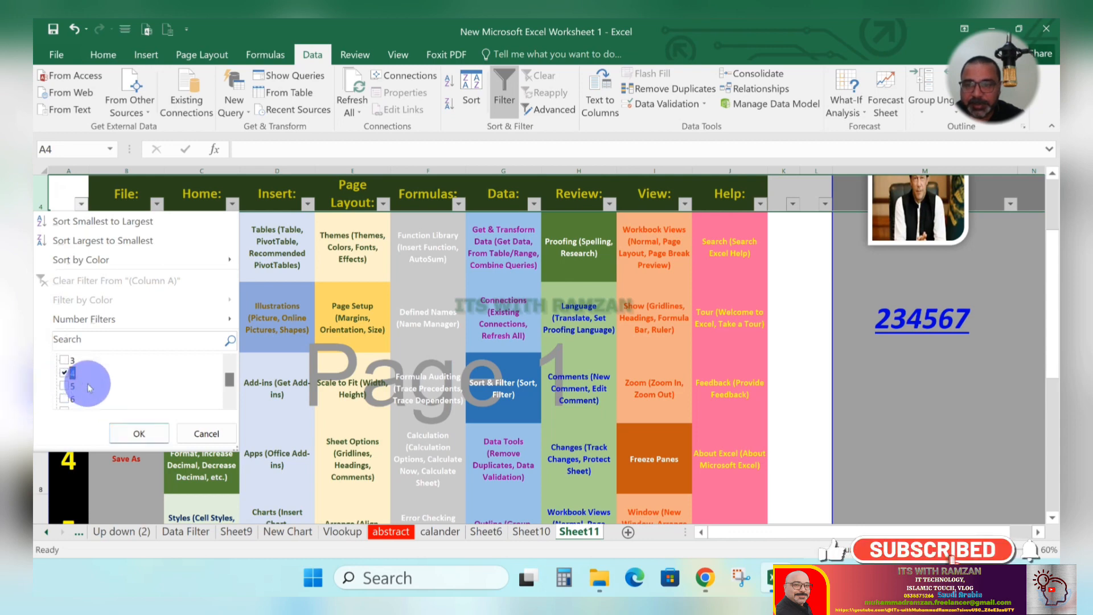
left_click(134, 427)
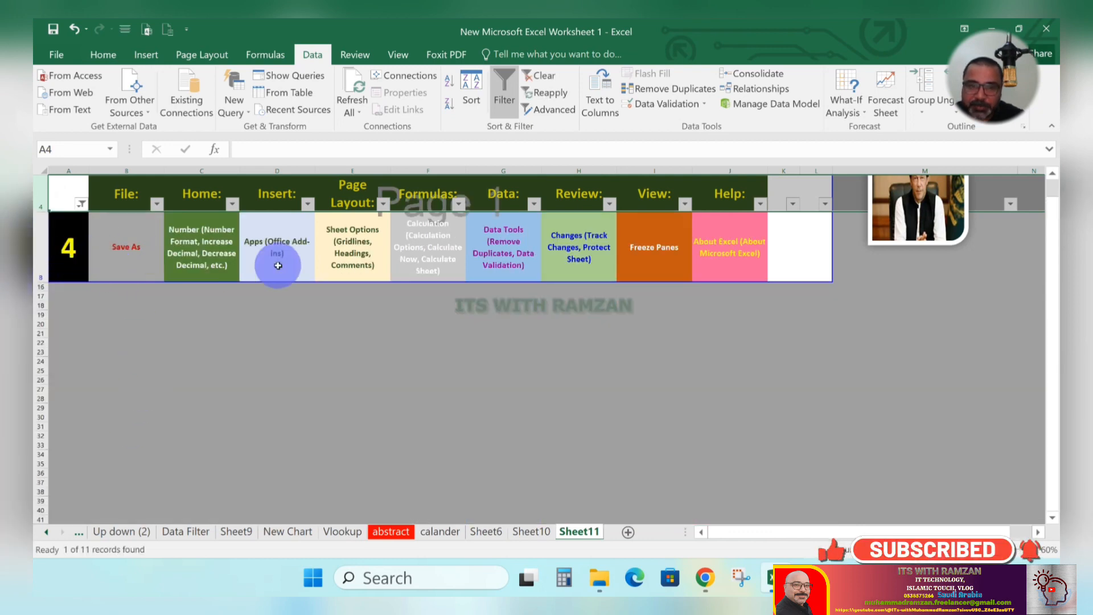
scroll(633, 260, "up", 1)
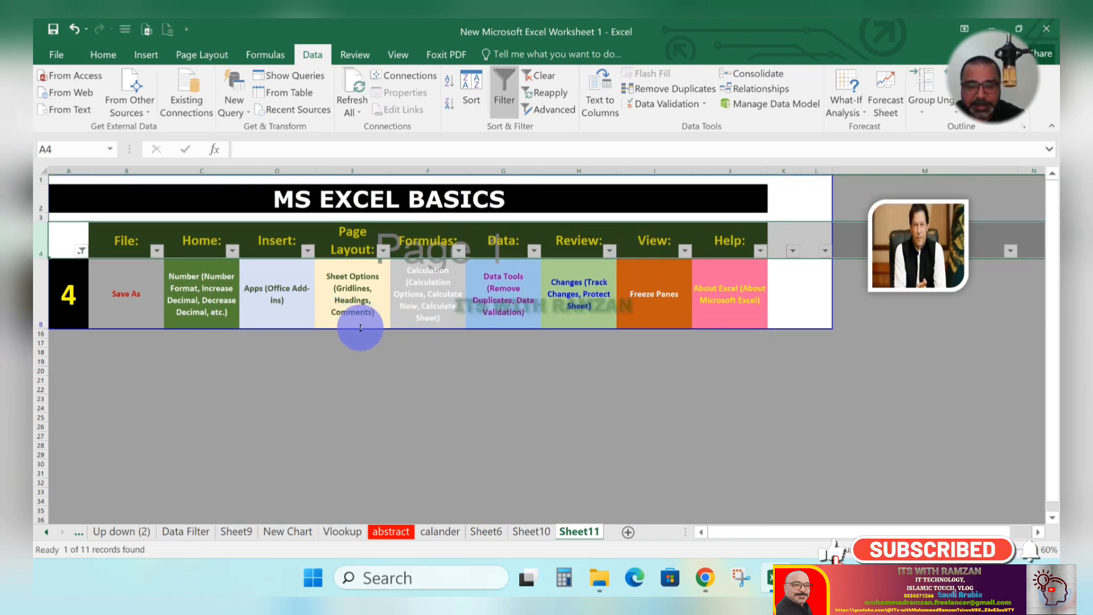
left_click(504, 94)
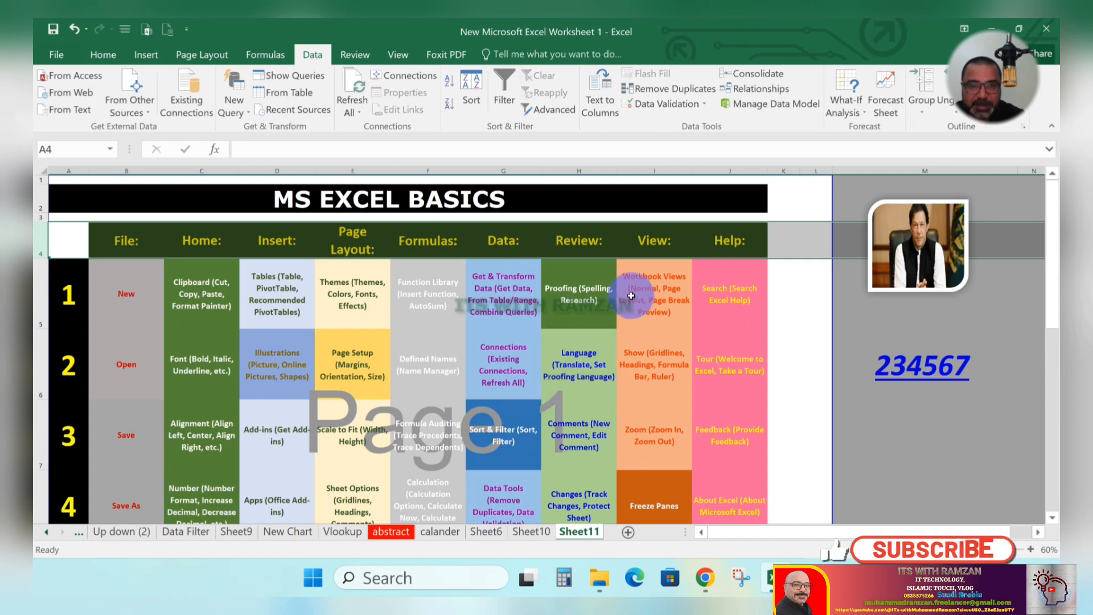
Step: Run the spelling check from cell H5 and change Sparklines in cell D10 to the suggestion Sparkline's
left_click(587, 304)
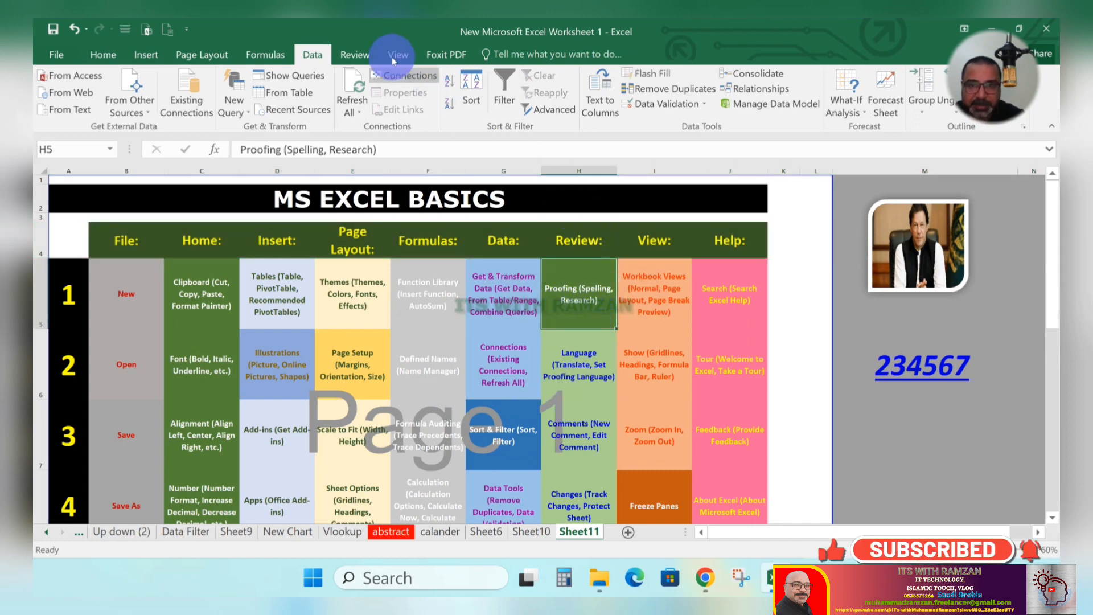
left_click(364, 57)
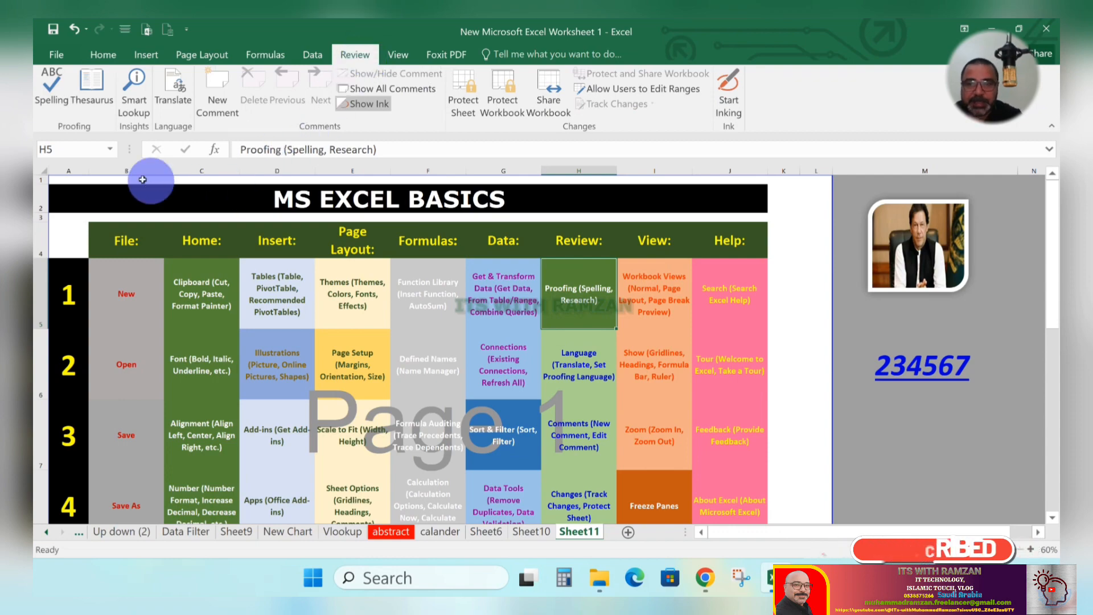
left_click(46, 97)
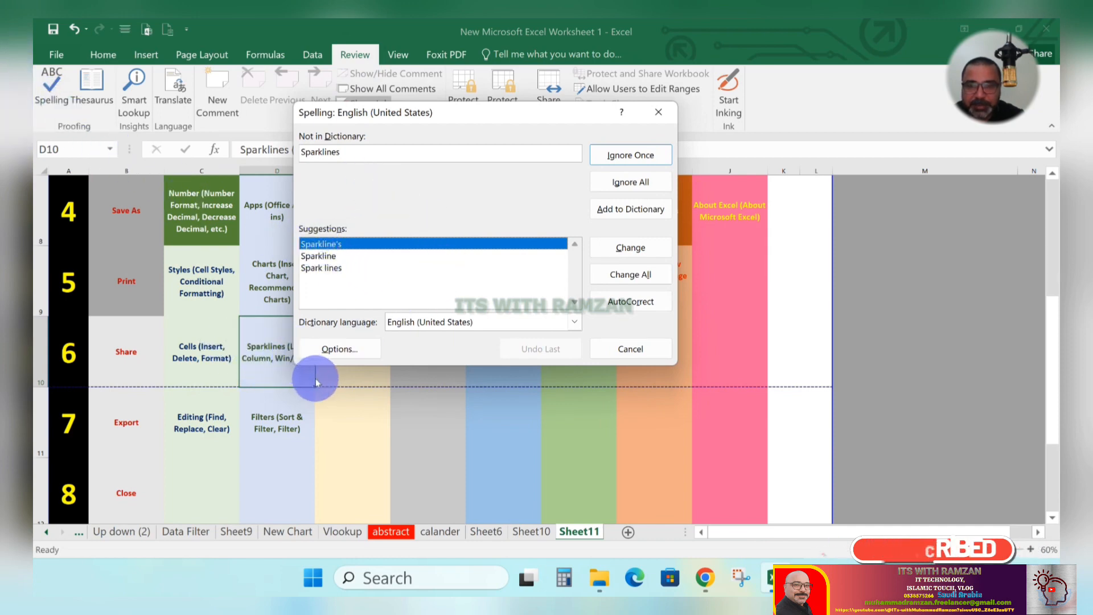
left_click_drag(451, 116, 620, 200)
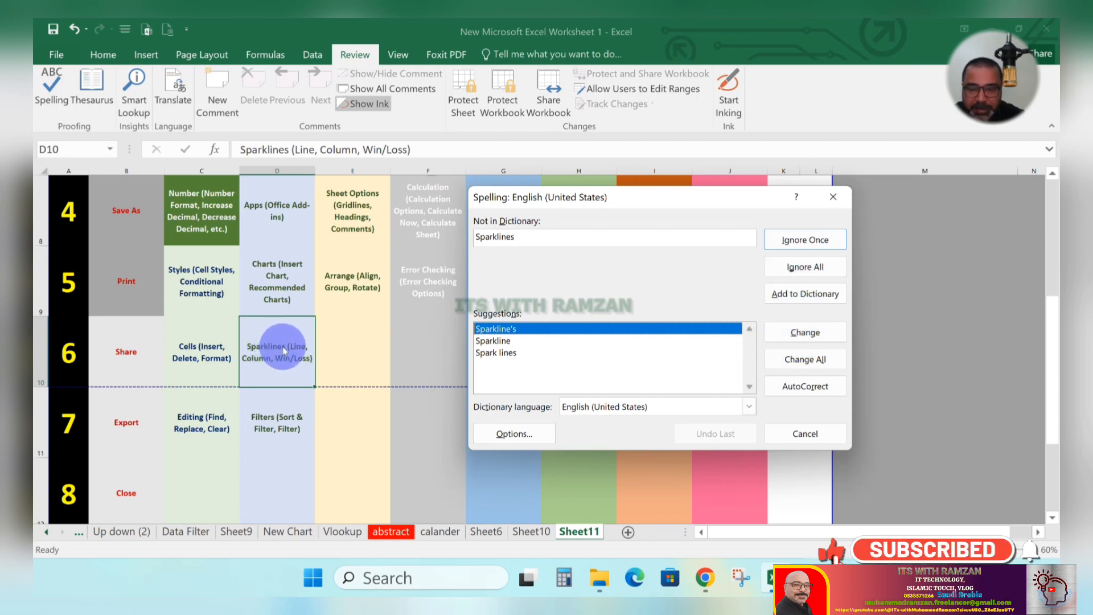
left_click(805, 331)
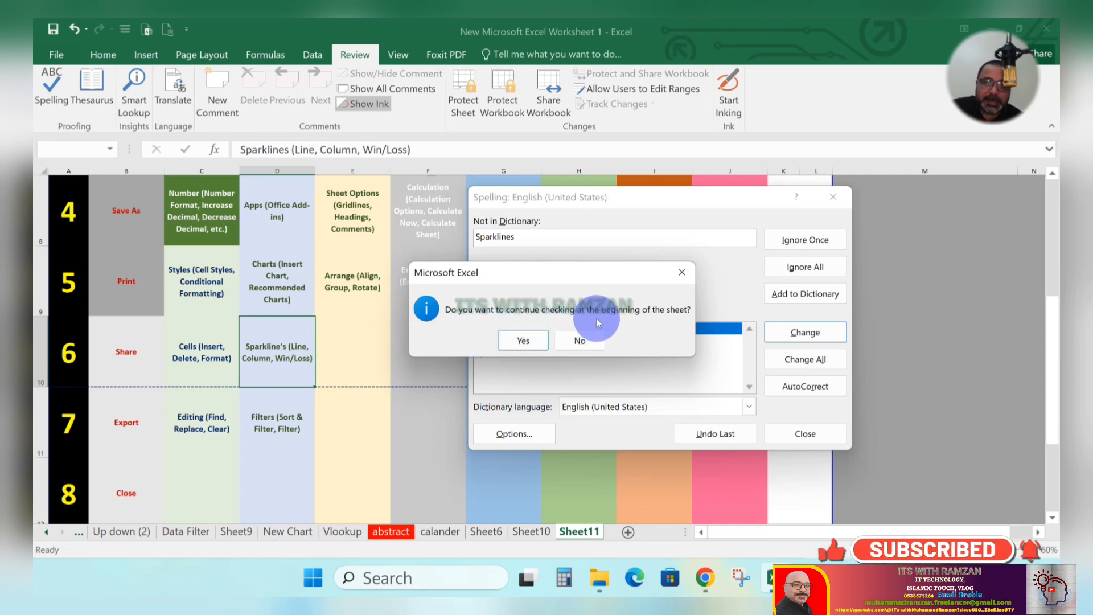
Step: Continue the spelling check from the beginning of the sheet and close it once complete
left_click(528, 344)
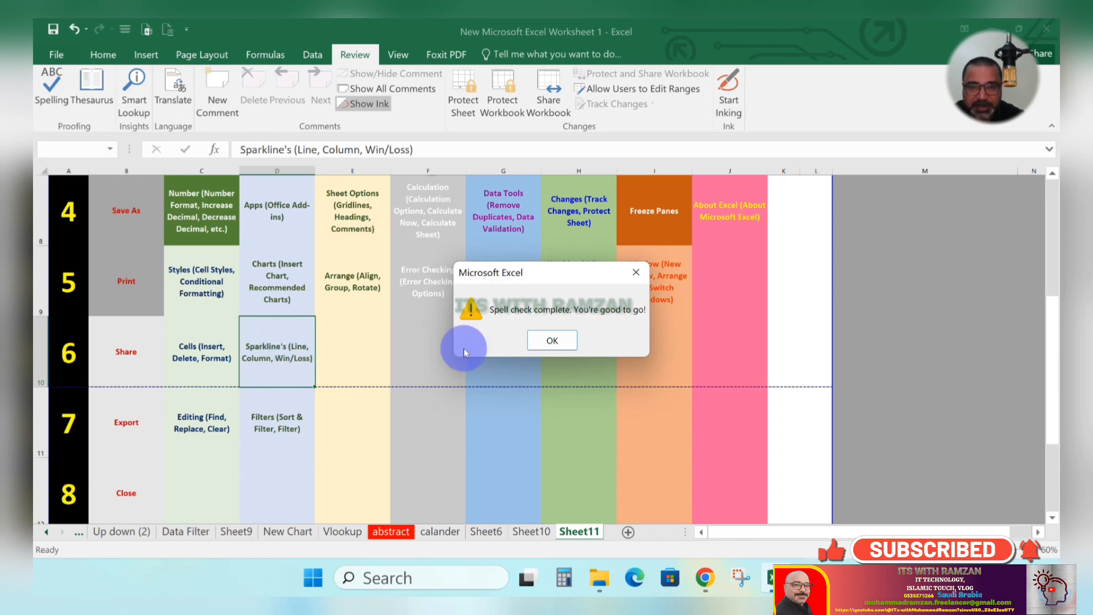
left_click(552, 341)
Step: Misspell Page as Pagw in the Page Setup entry of cell E6
scroll(516, 343, "up", 2)
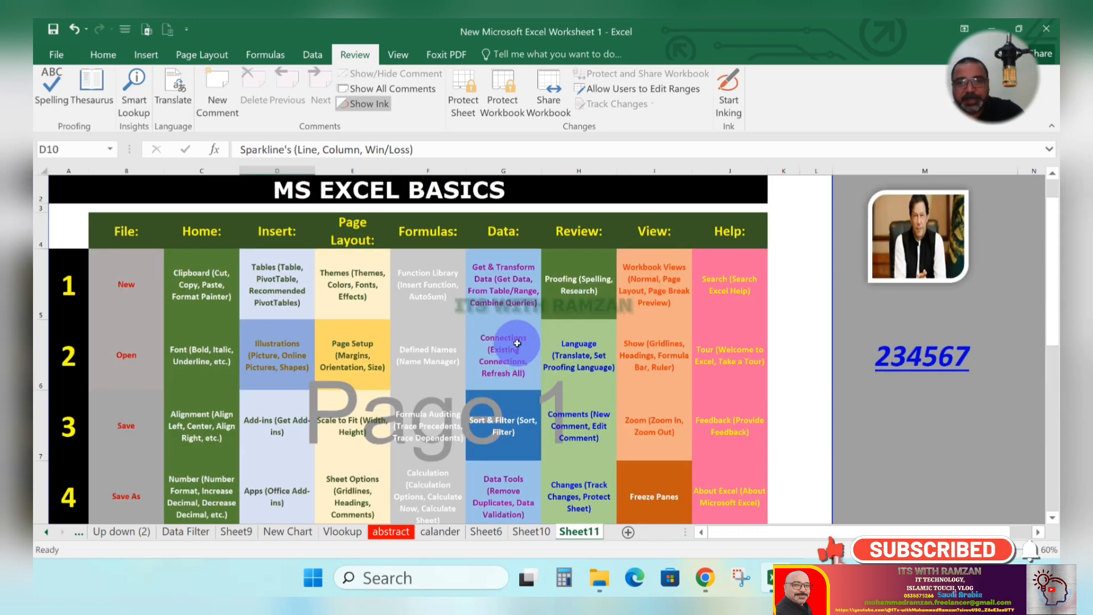
scroll(517, 343, "up", 1)
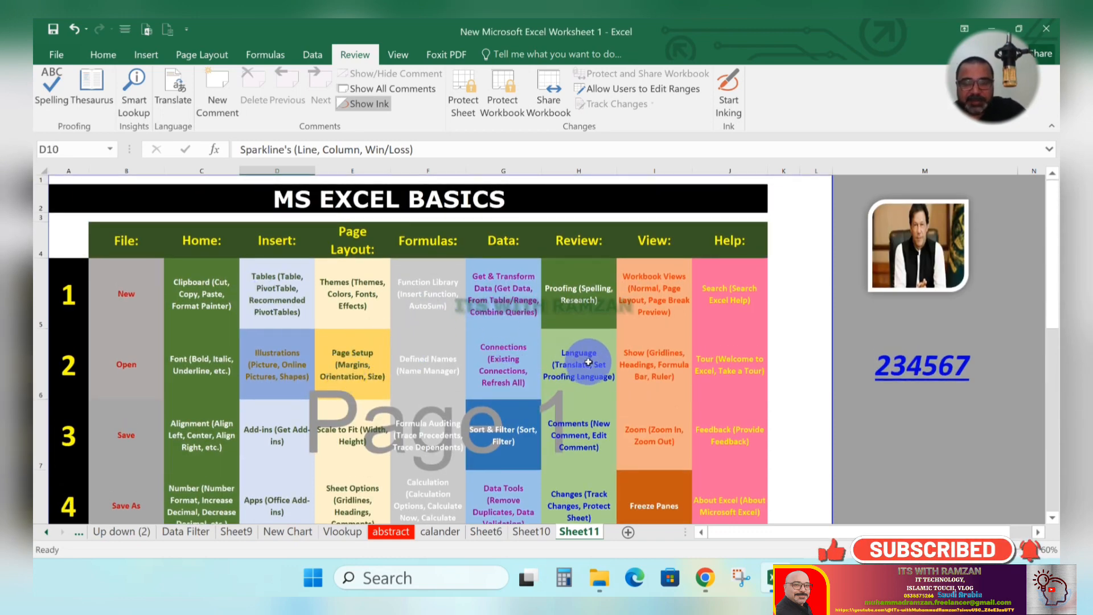
double_click(345, 355)
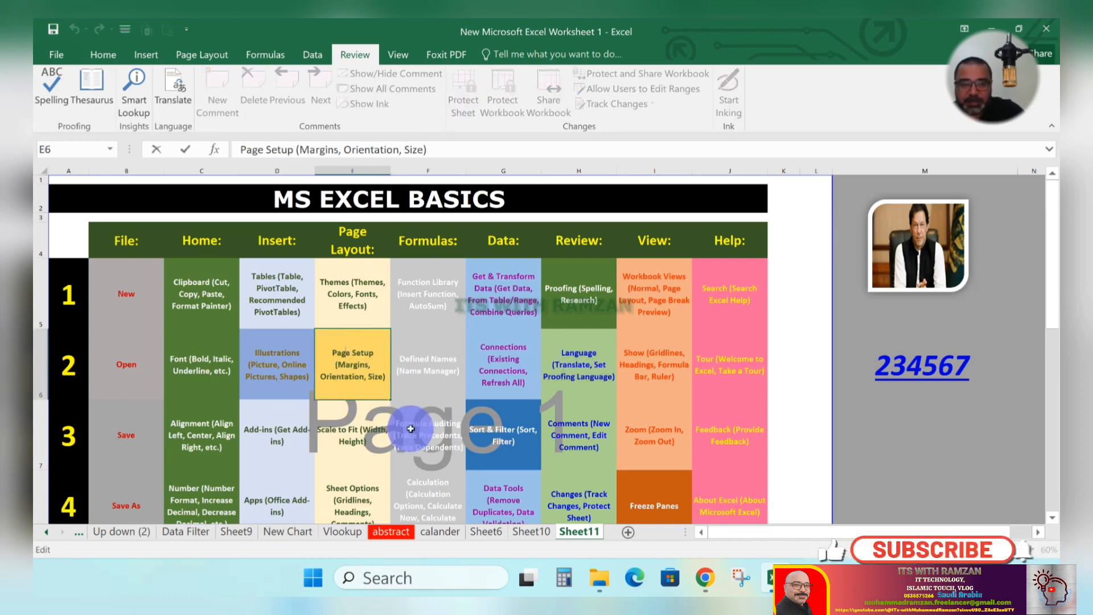
key("BackSpace")
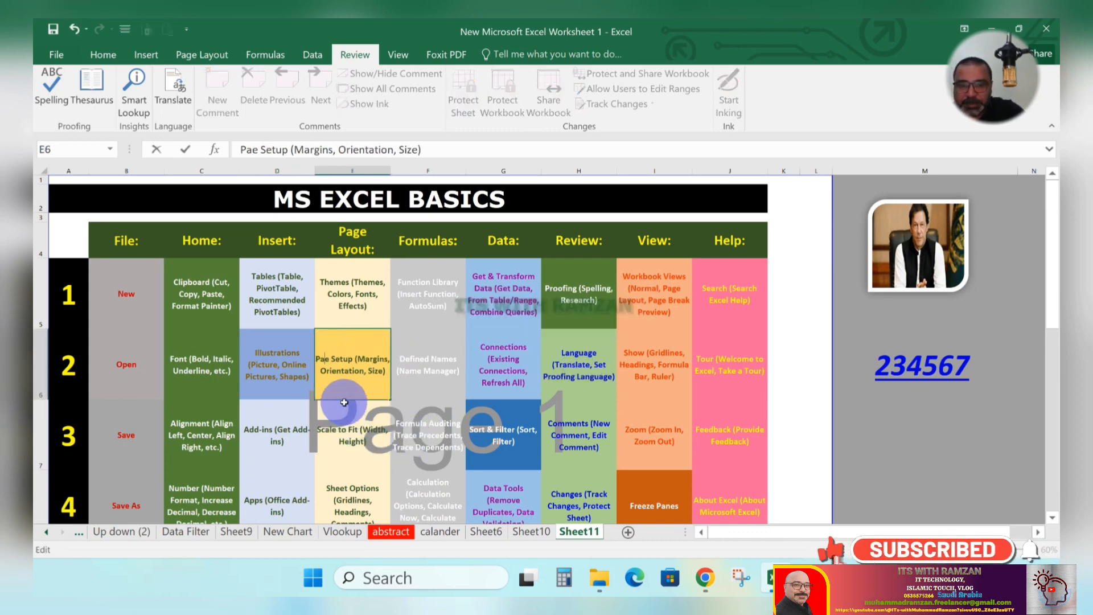
key("Right")
key("BackSpace")
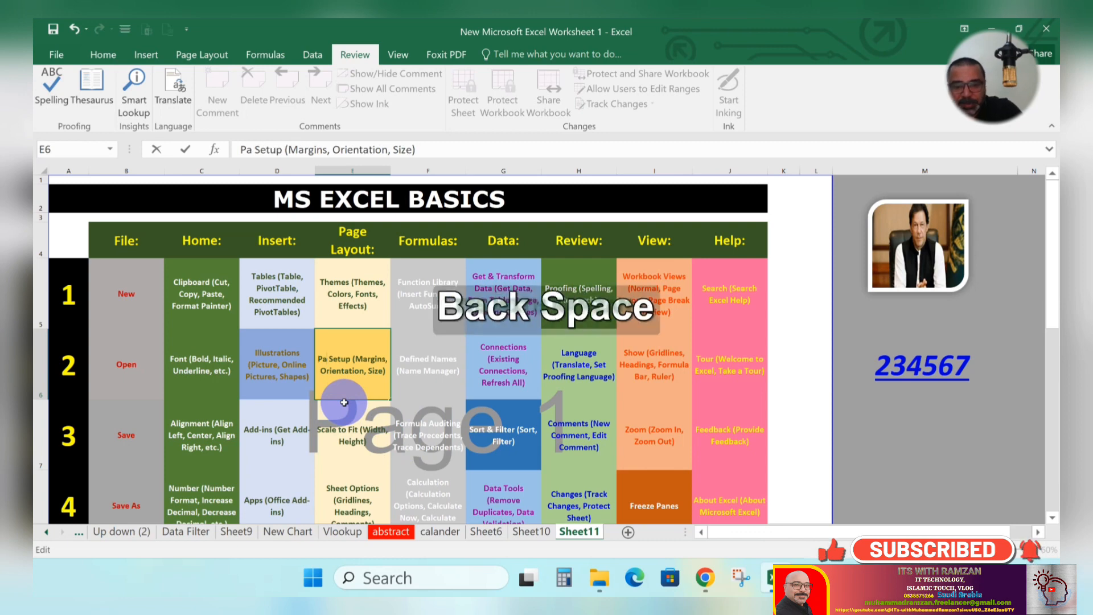
type("g")
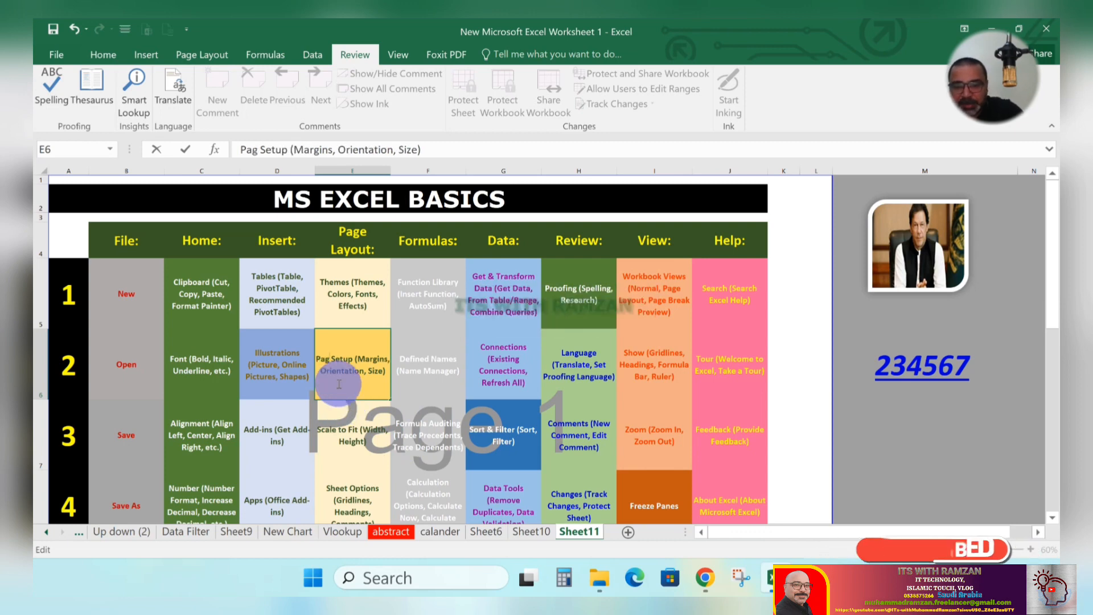
type("w")
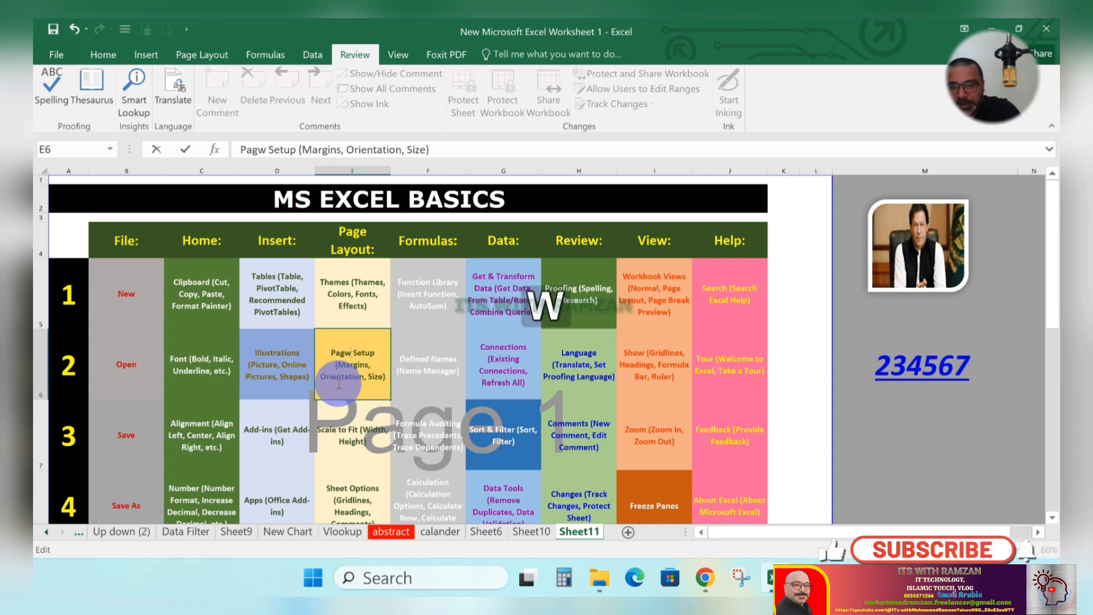
left_click(367, 421)
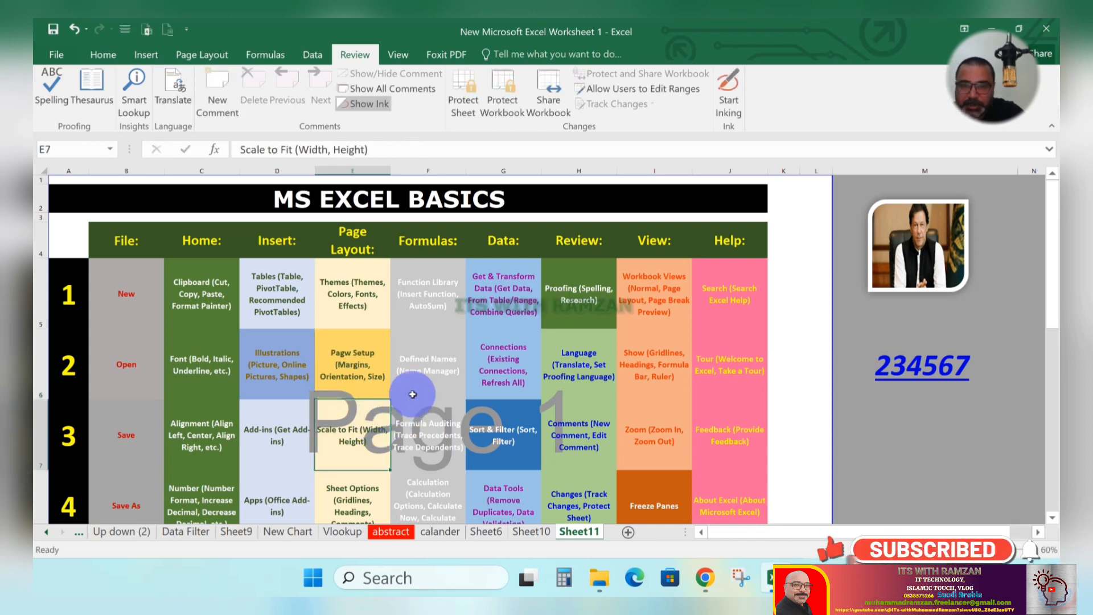
Step: Misspell Defined as Defineb in the Defined Names entry of cell F6
double_click(424, 361)
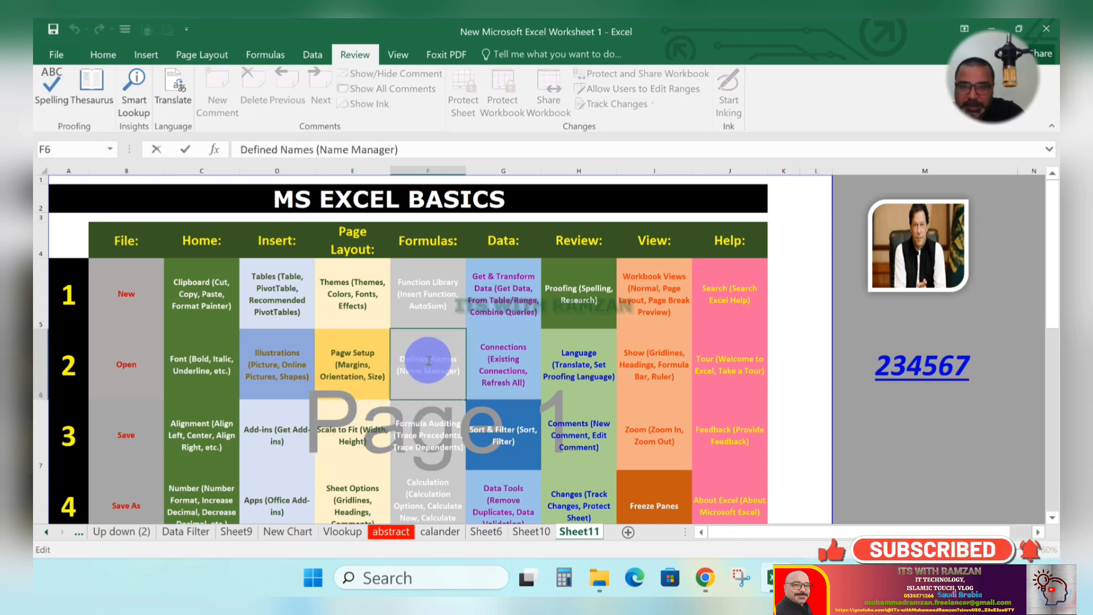
key("BackSpace")
type("b")
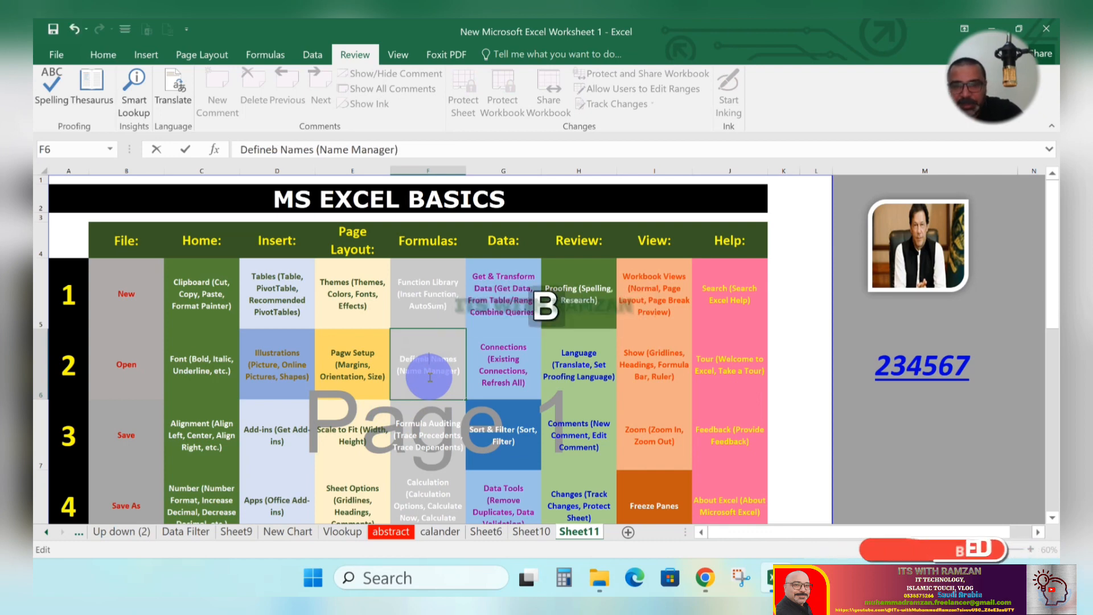
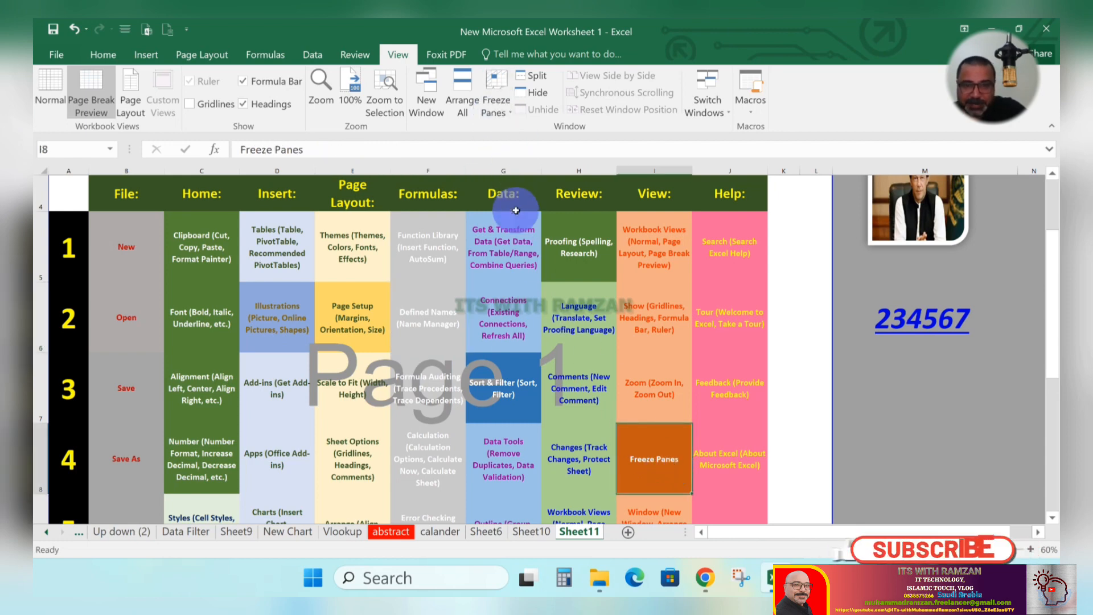
scroll(515, 230, "up", 1)
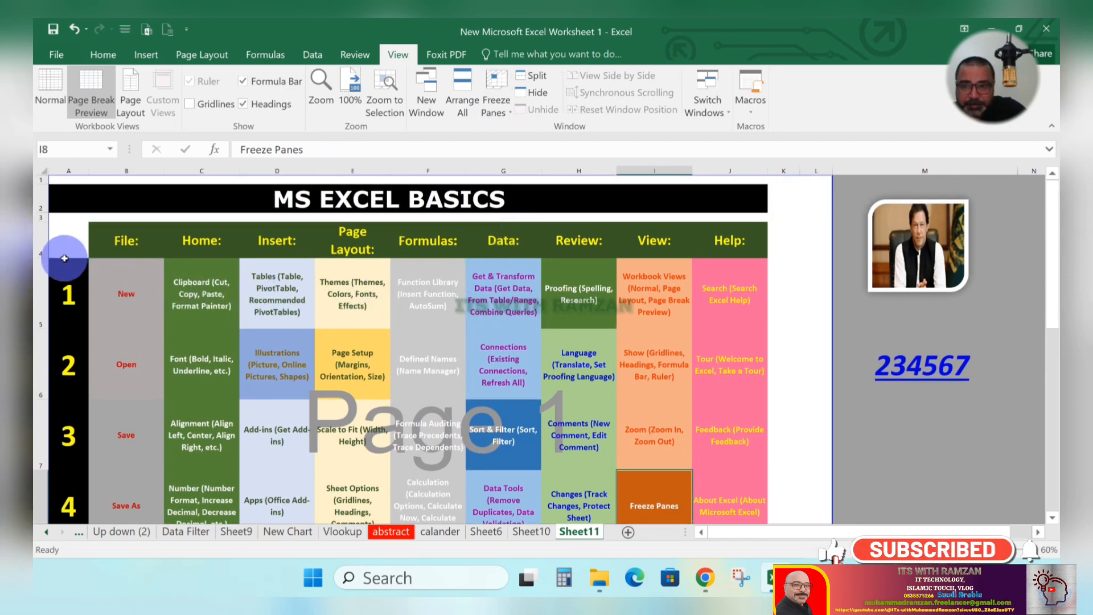
left_click(510, 115)
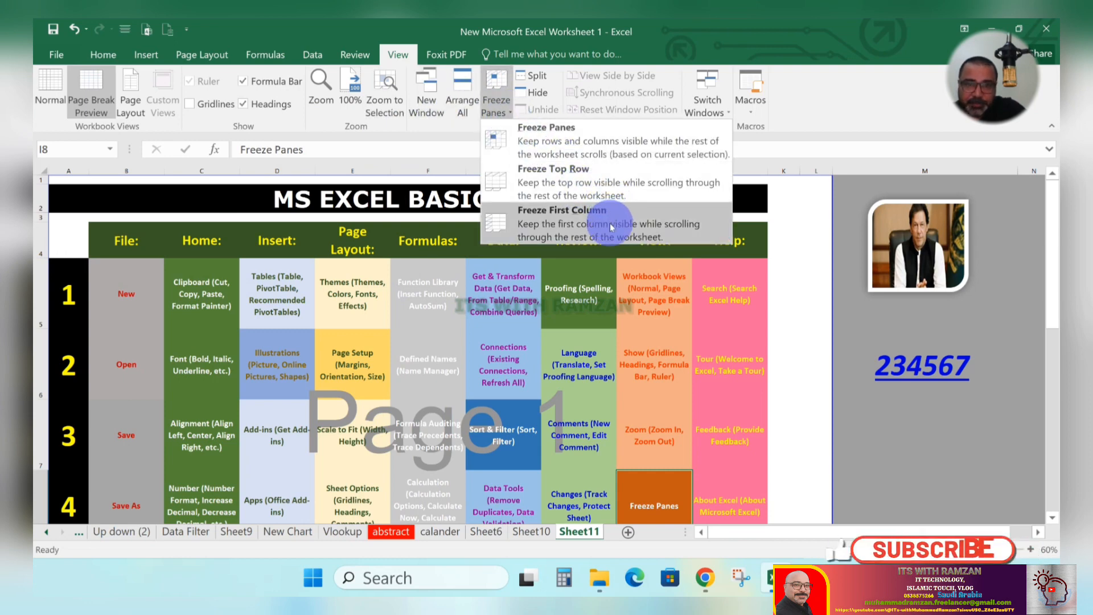
left_click(534, 228)
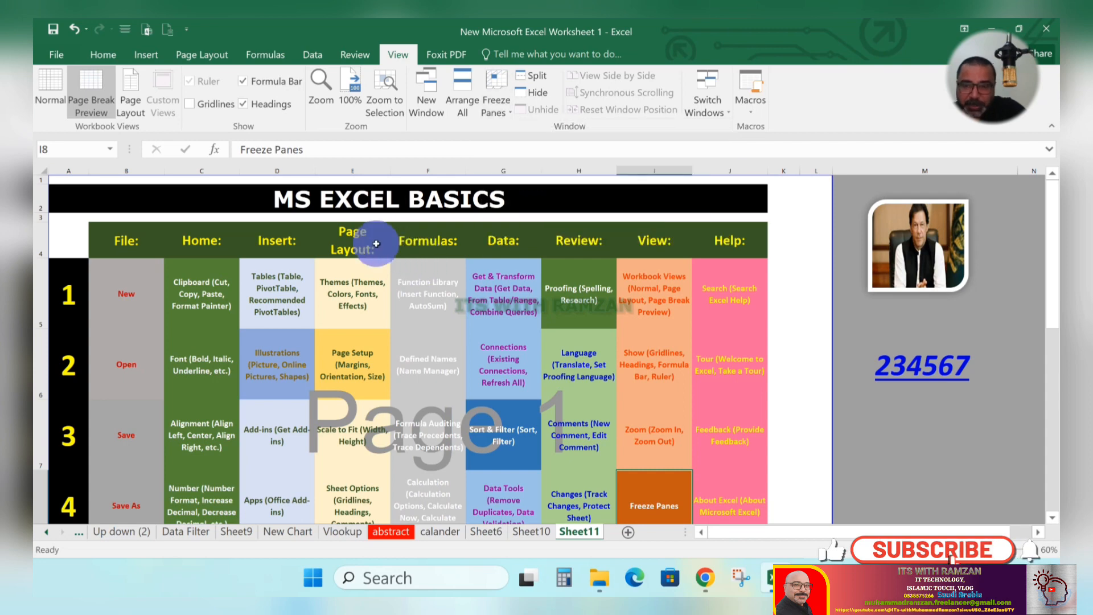
Step: Select B5:J5, beginning at B5, and freeze the panes so rows 1 to 4 and column A are locked
left_click(108, 263)
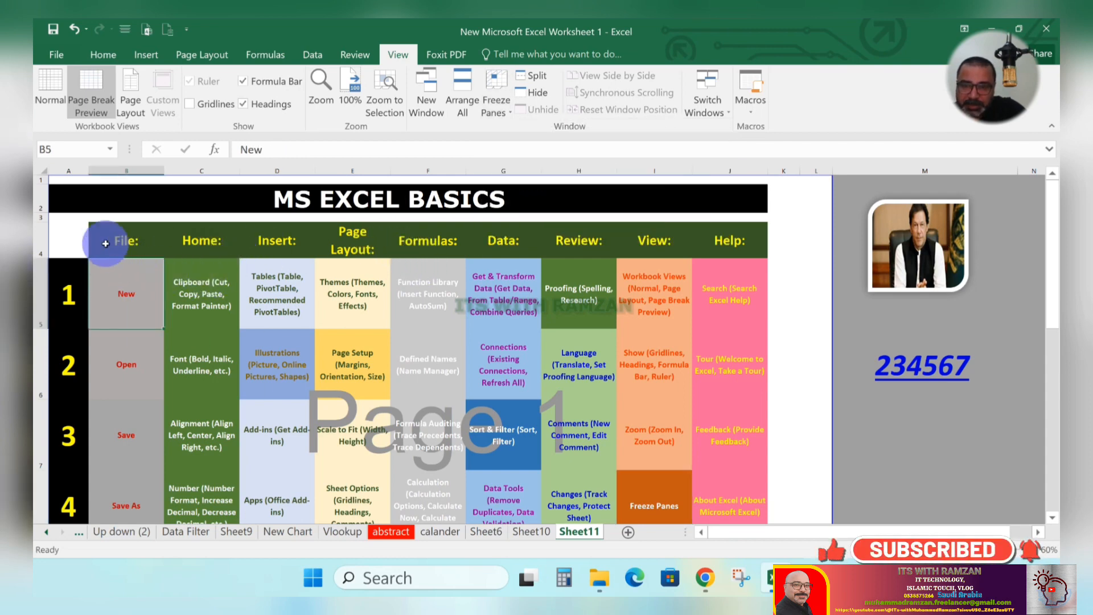
double_click(106, 243)
left_click(192, 279)
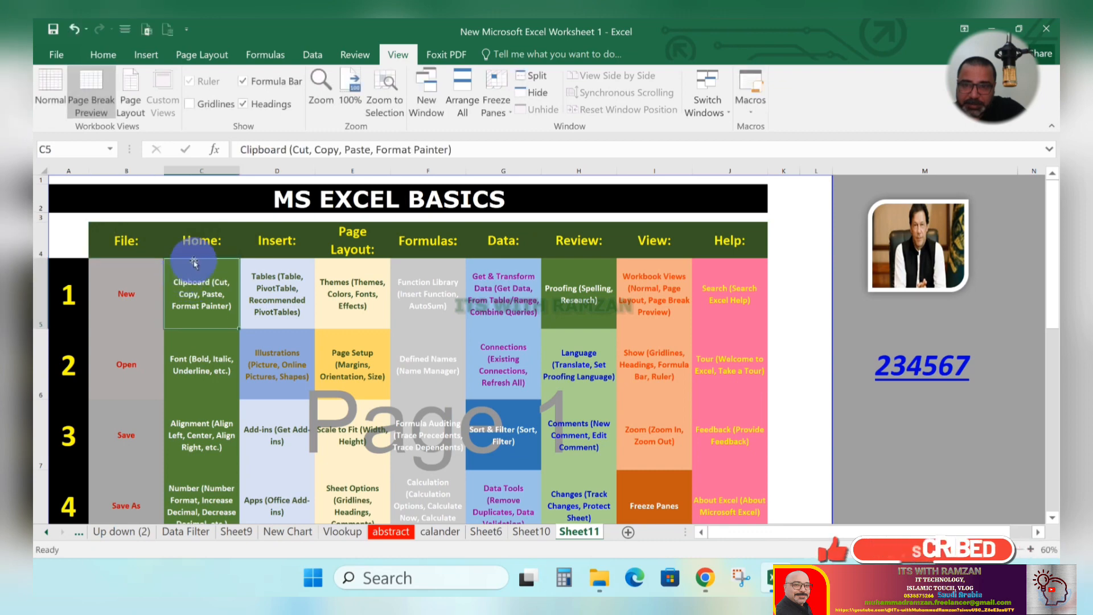
left_click(111, 281)
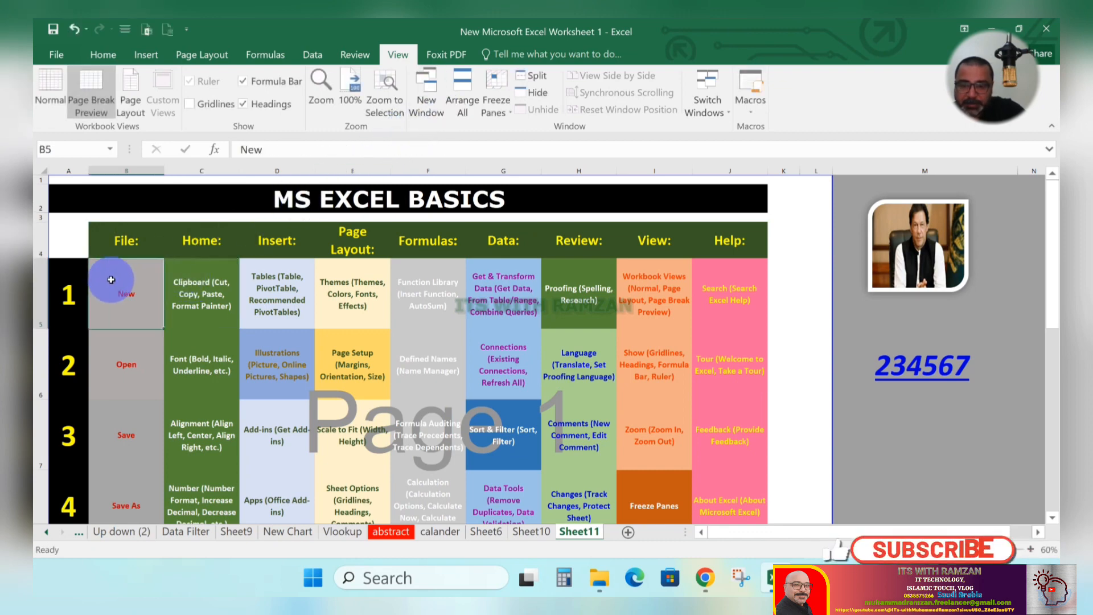
key("shift+Right")
key("shift+Right")
key("shift+Right")
key("shift+Right")
key("shift+Right")
key("shift+Right")
key("shift+Right")
key("shift+Right")
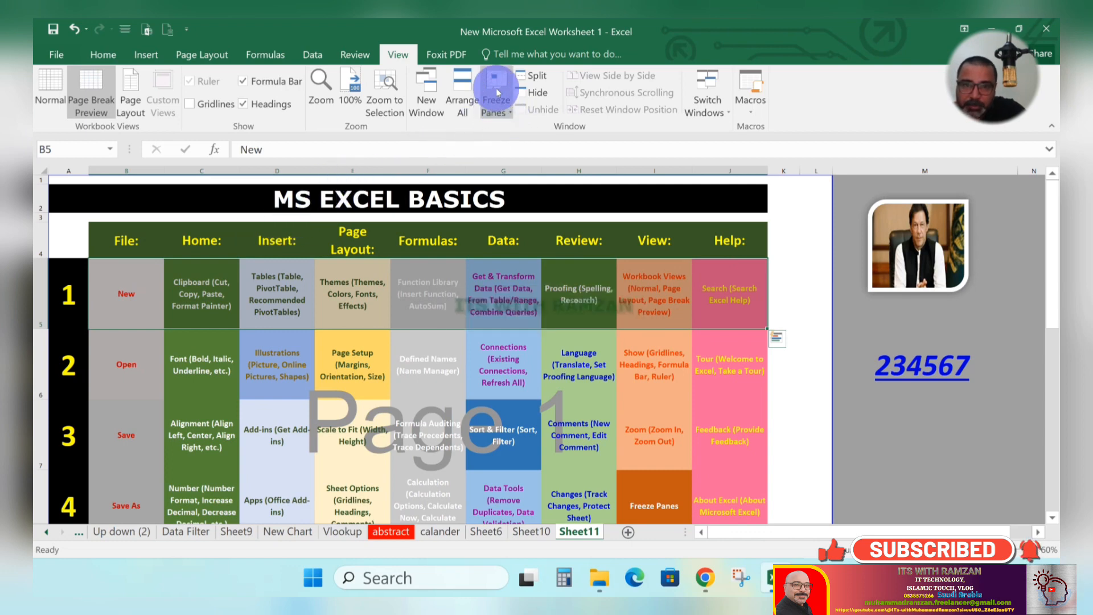
left_click(496, 92)
left_click(504, 131)
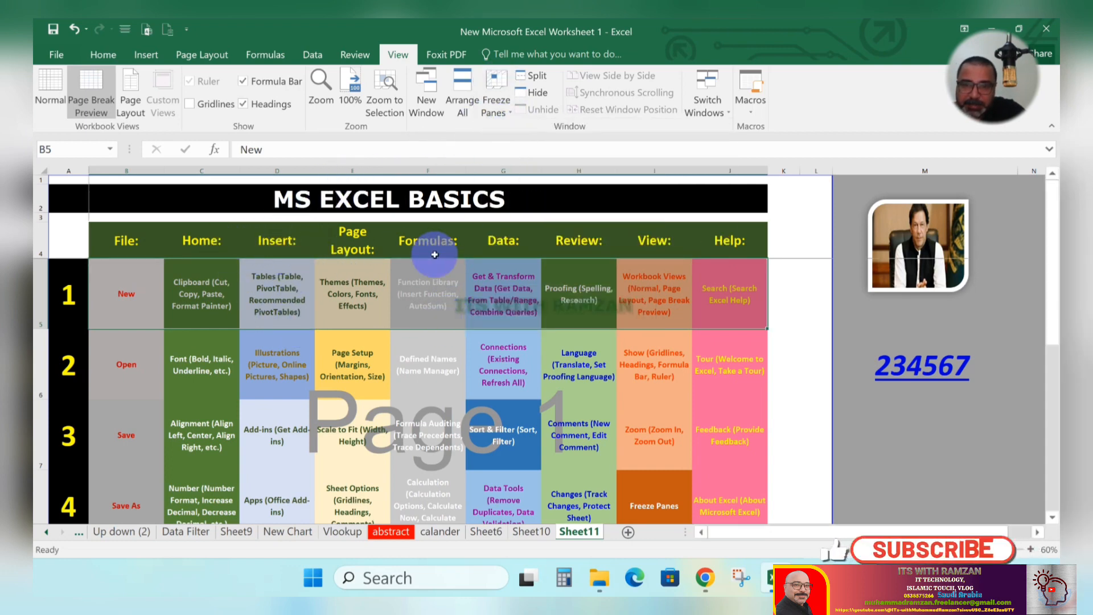
Step: Examine how the frozen title and header rows behave across the full length of the table
scroll(434, 367, "down", 3)
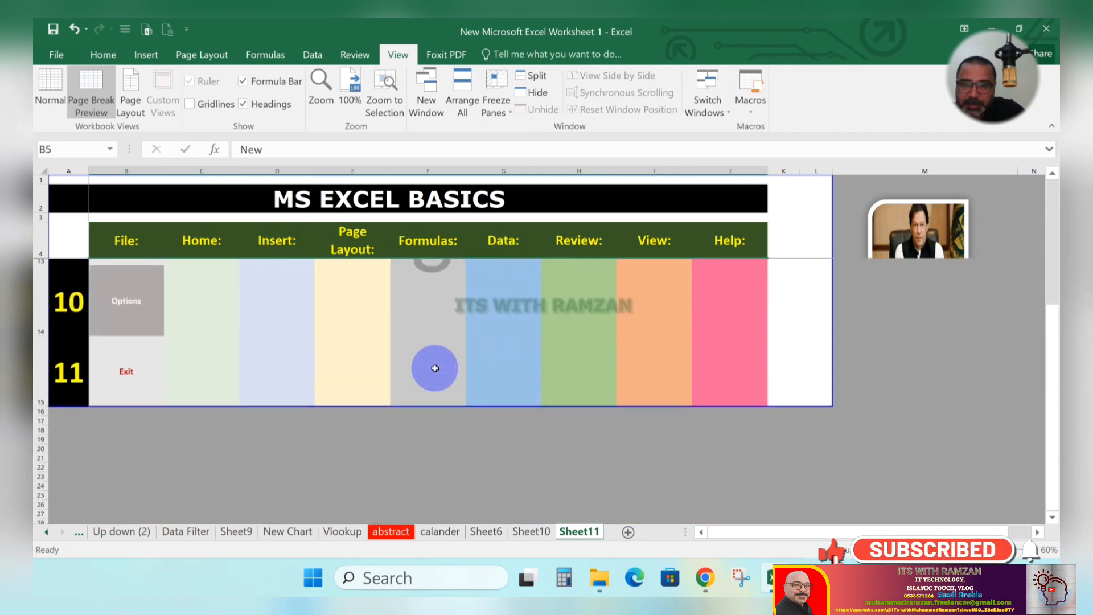
scroll(426, 380, "down", 2)
scroll(424, 377, "up", 4)
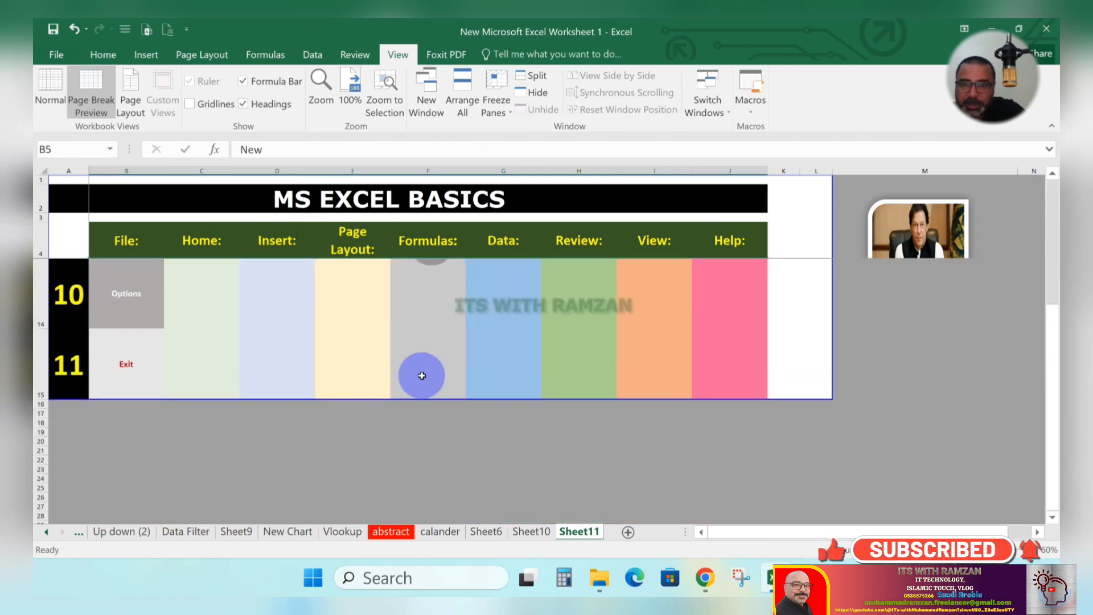
scroll(422, 375, "up", 3)
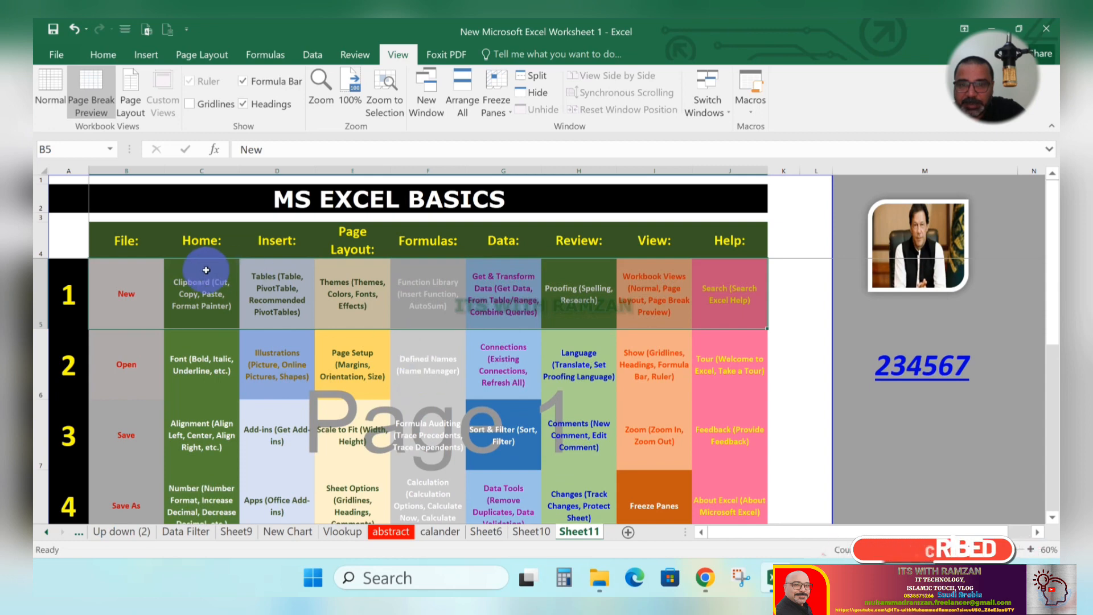
left_click(604, 341)
scroll(492, 338, "down", 3)
scroll(492, 338, "down", 3)
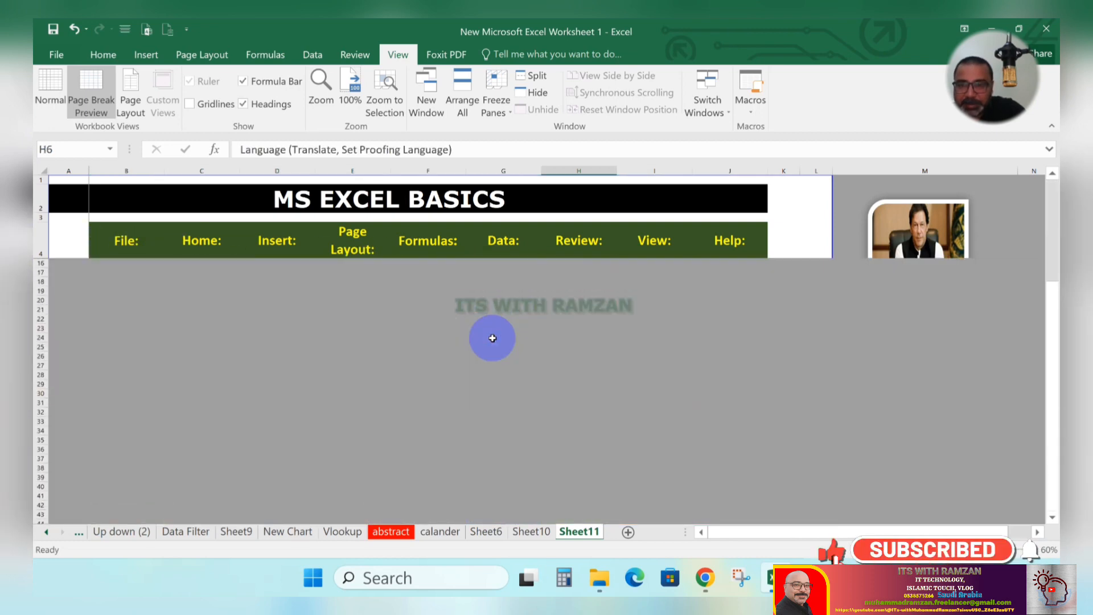
scroll(491, 337, "up", 5)
scroll(493, 336, "down", 3)
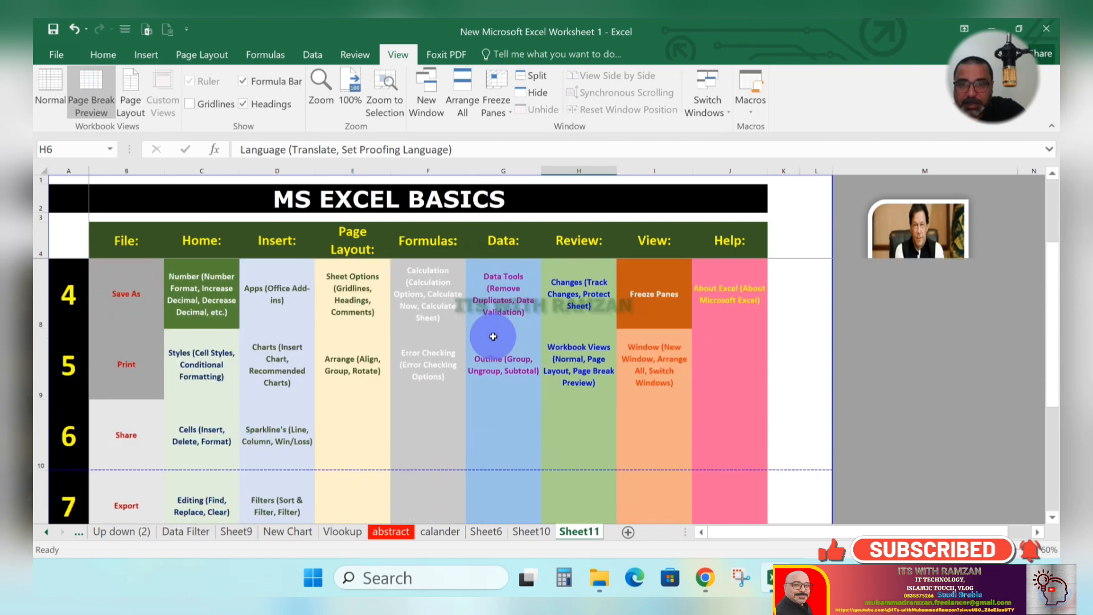
scroll(471, 347, "up", 3)
Step: Select B5:B15 in the File: column, unfreeze the existing panes, and freeze the panes again based on that selection
left_click(146, 272)
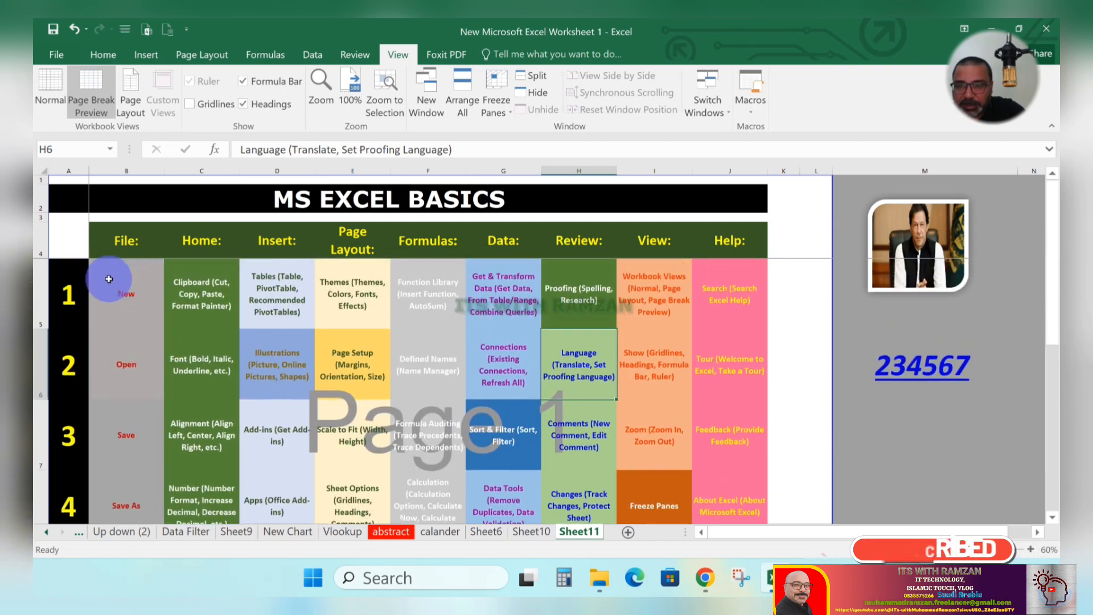
key("shift+Down")
key("shift+Down")
key("shift+Down")
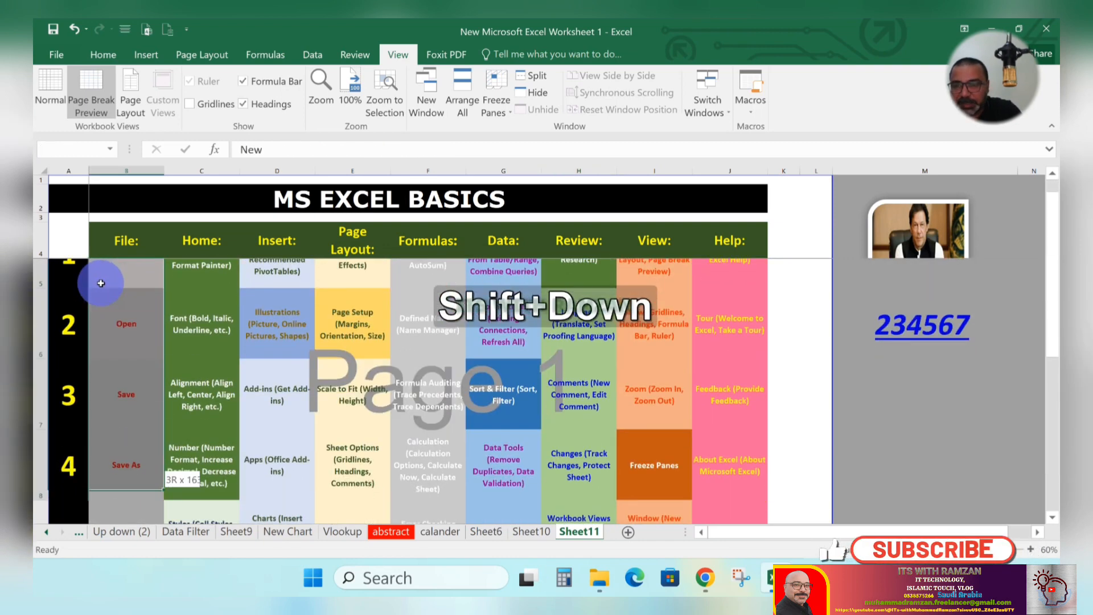
key("shift+Down")
key("shift+Down")
key("shift+Down")
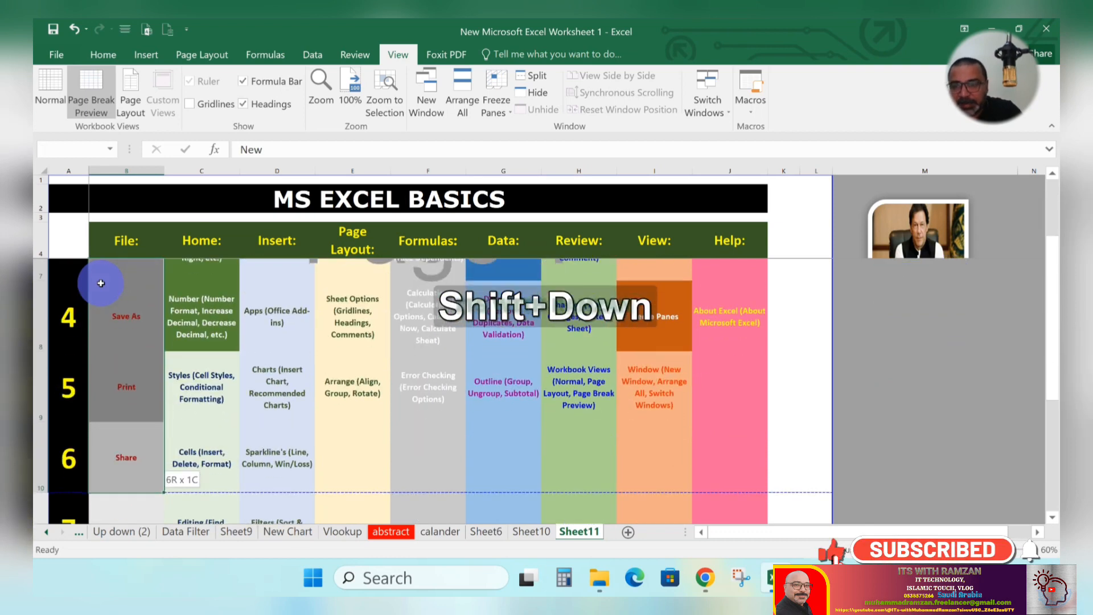
key("shift+Down")
key("shift+Down")
key("shift+Down")
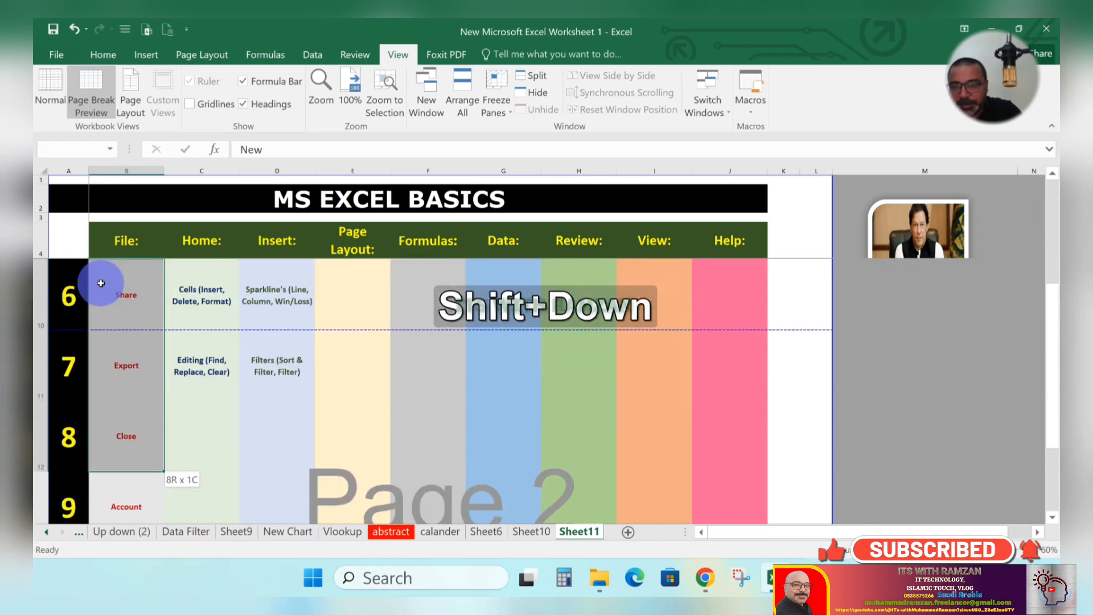
key("shift+Down")
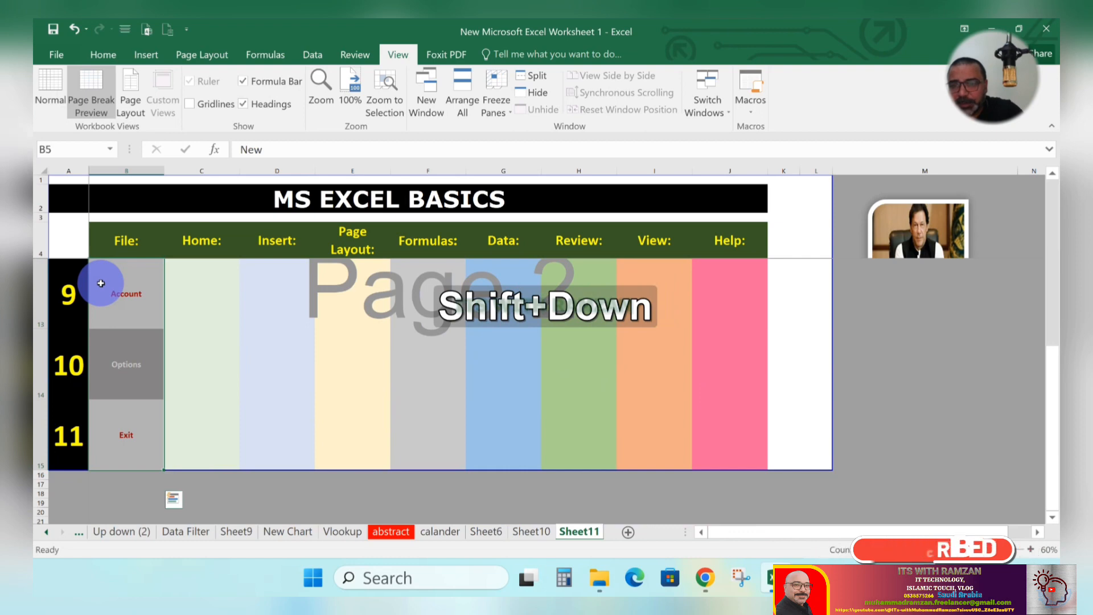
left_click(511, 111)
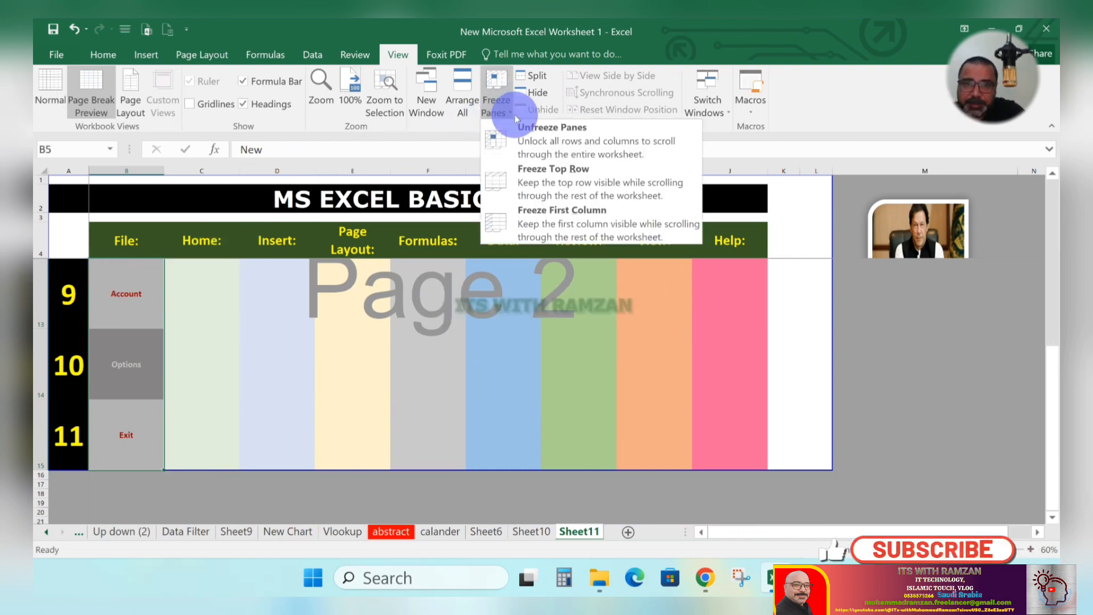
left_click(534, 139)
left_click(501, 102)
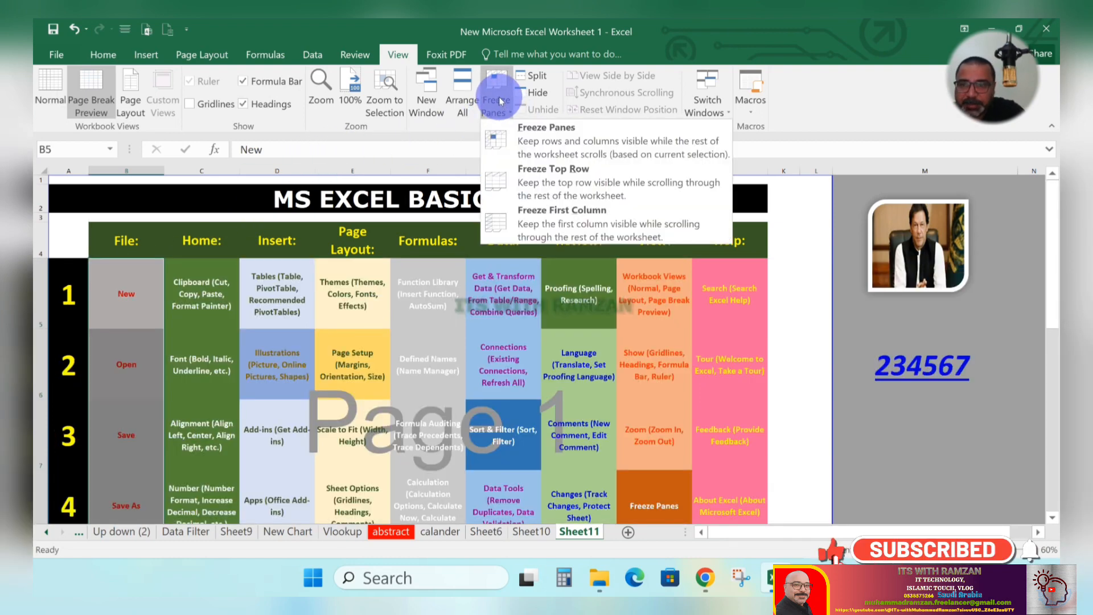
left_click(498, 140)
Step: Select B5:B7 in the File: column and unfreeze the panes
left_click(428, 316)
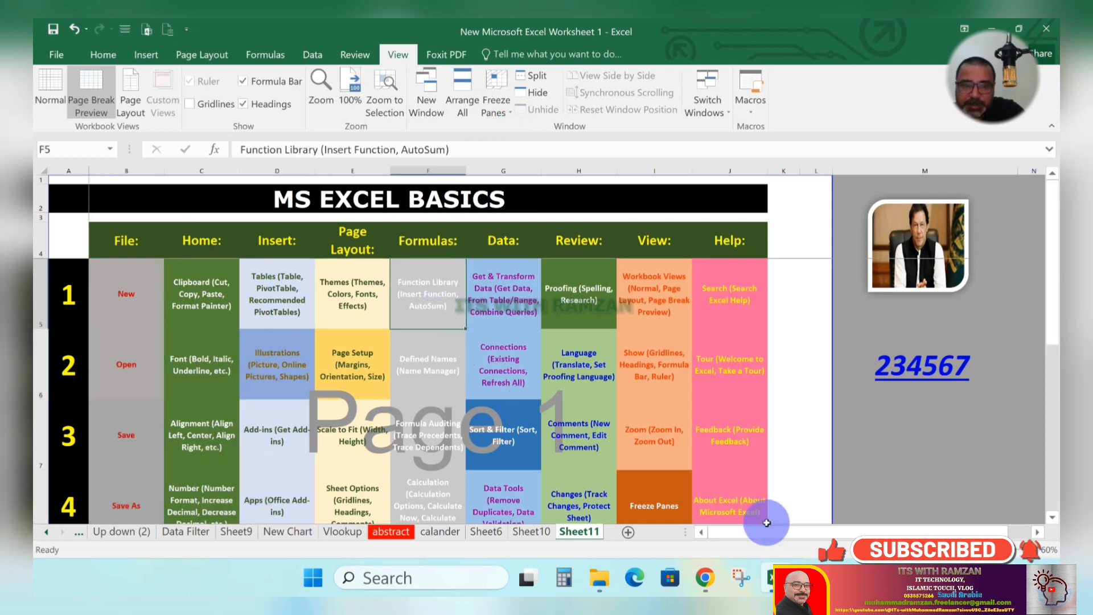
left_click(1037, 531)
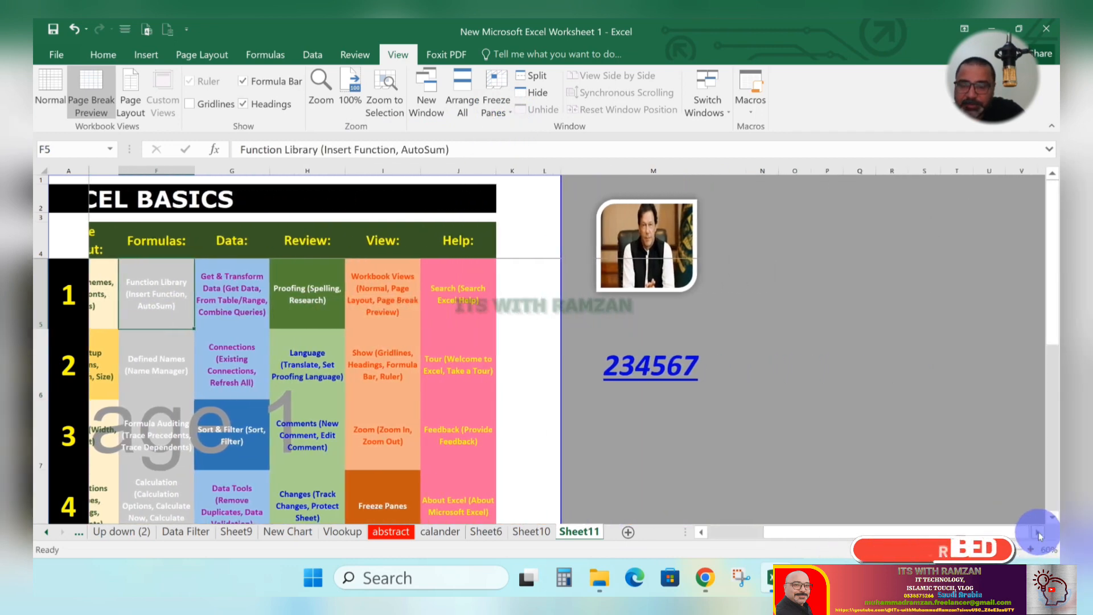
left_click(1037, 532)
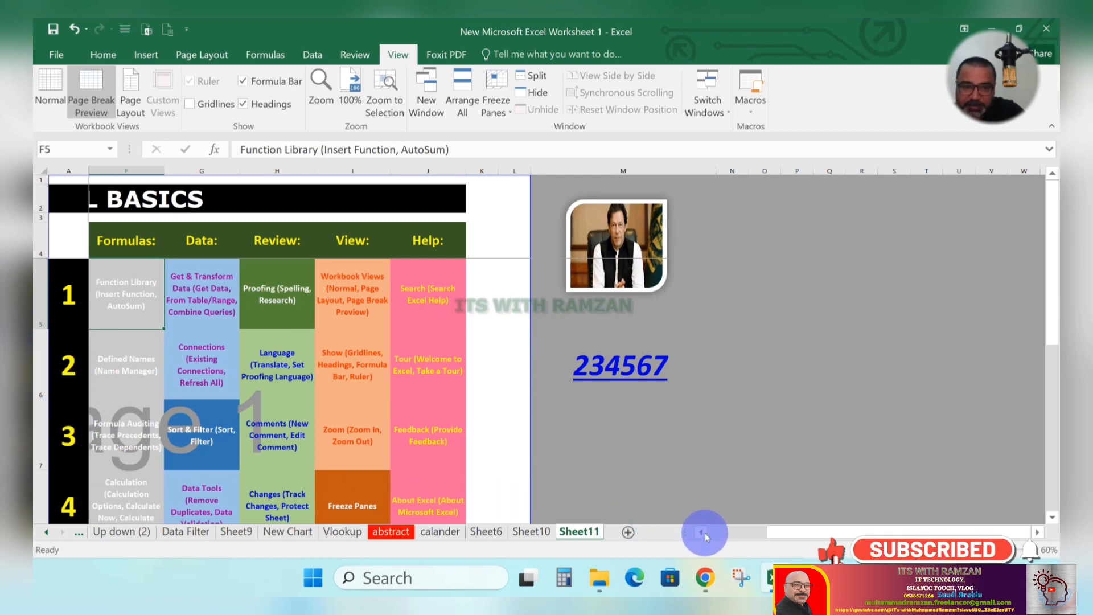
left_click_drag(704, 533, 704, 532)
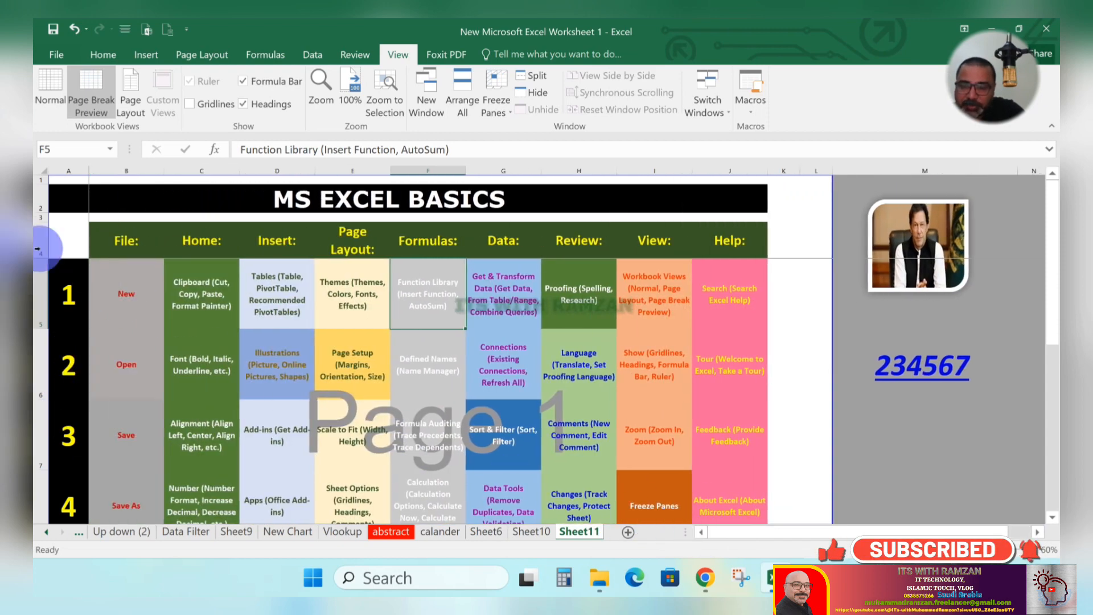
left_click(115, 280)
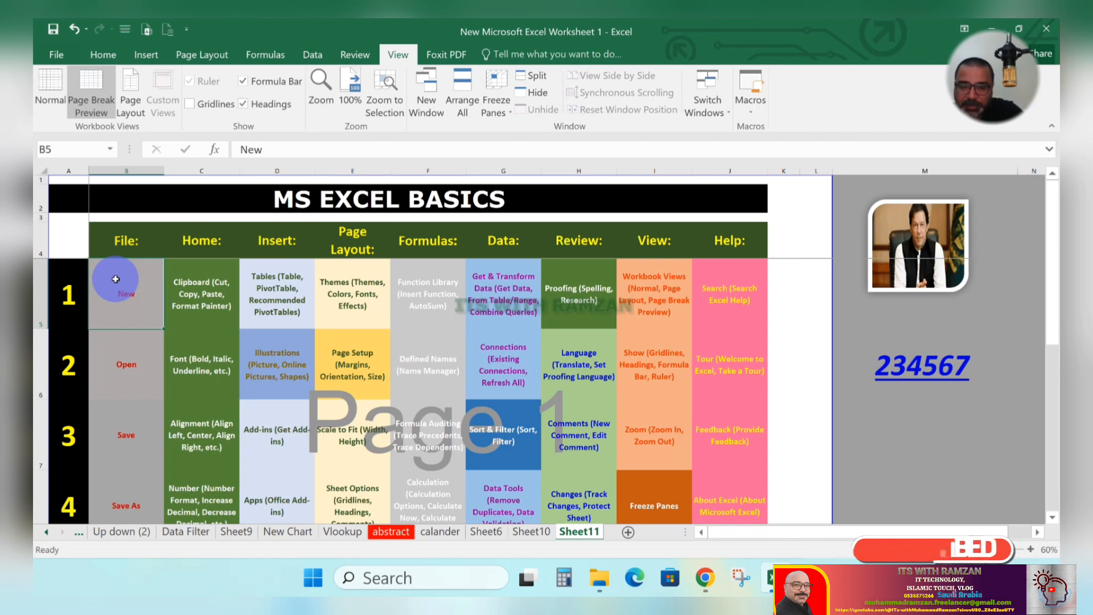
key("shift+Down")
key("shift+Down")
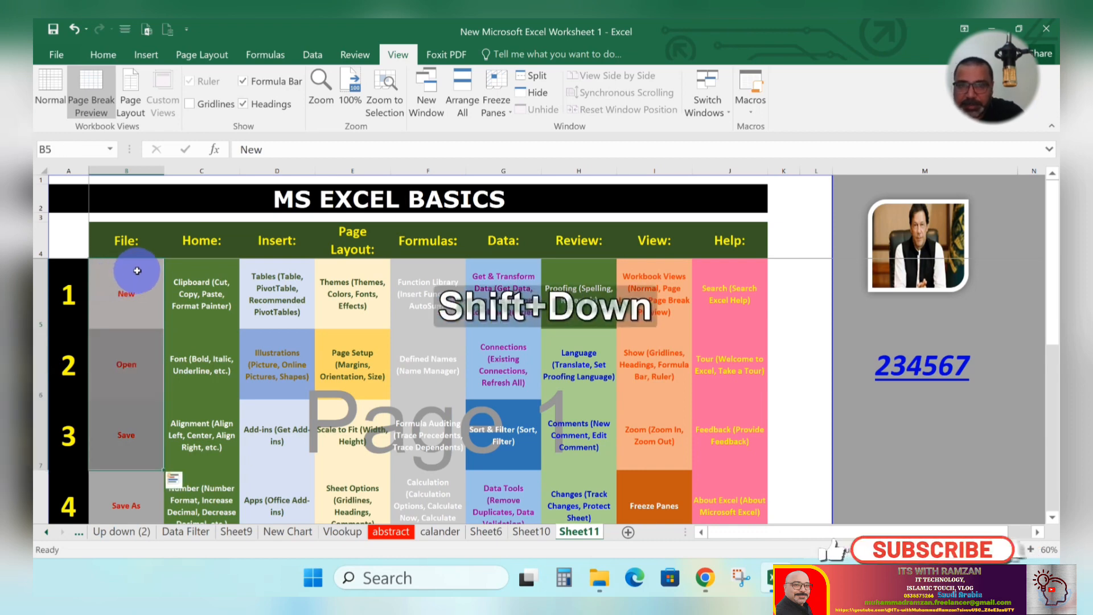
left_click(501, 114)
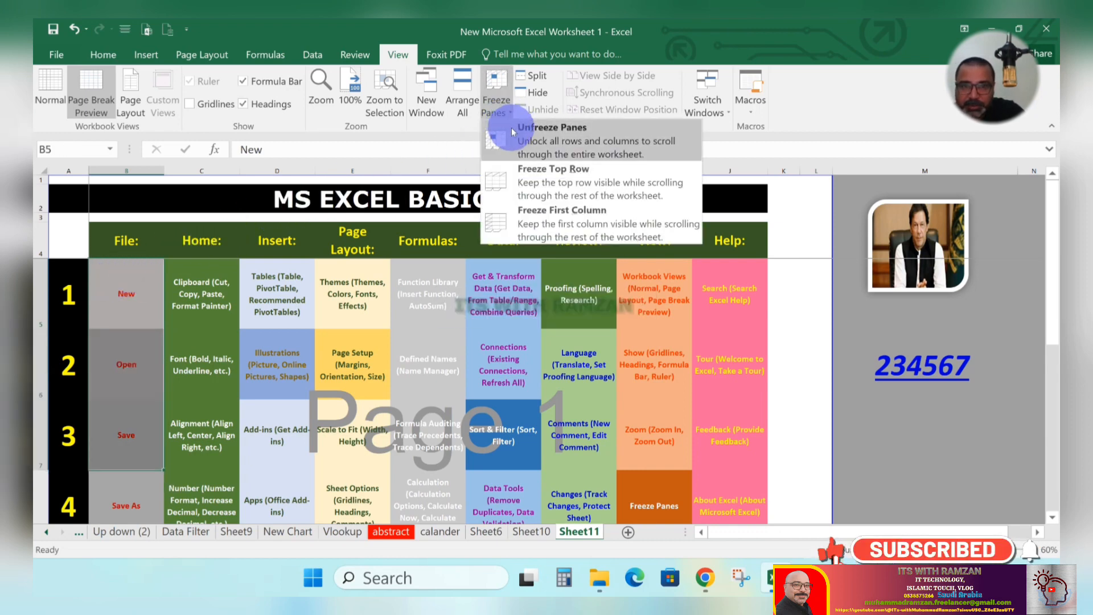
left_click(511, 128)
Step: Examine how the title, header row and row numbers behave across the full length of the table without frozen panes
left_click_drag(749, 531, 717, 527)
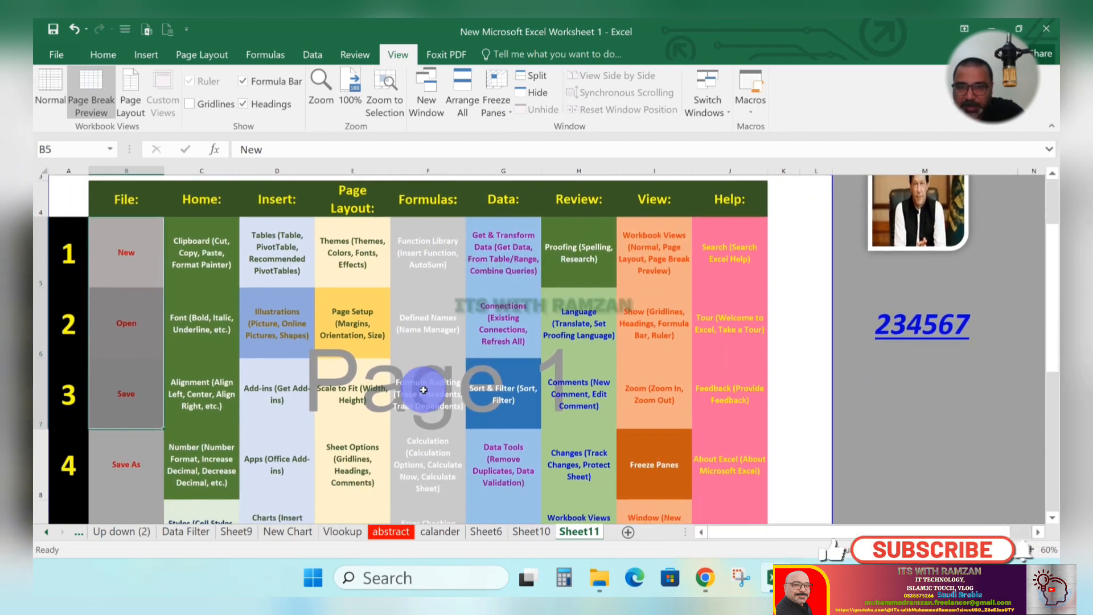
scroll(422, 387, "down", 10)
scroll(423, 390, "up", 9)
scroll(424, 390, "up", 3)
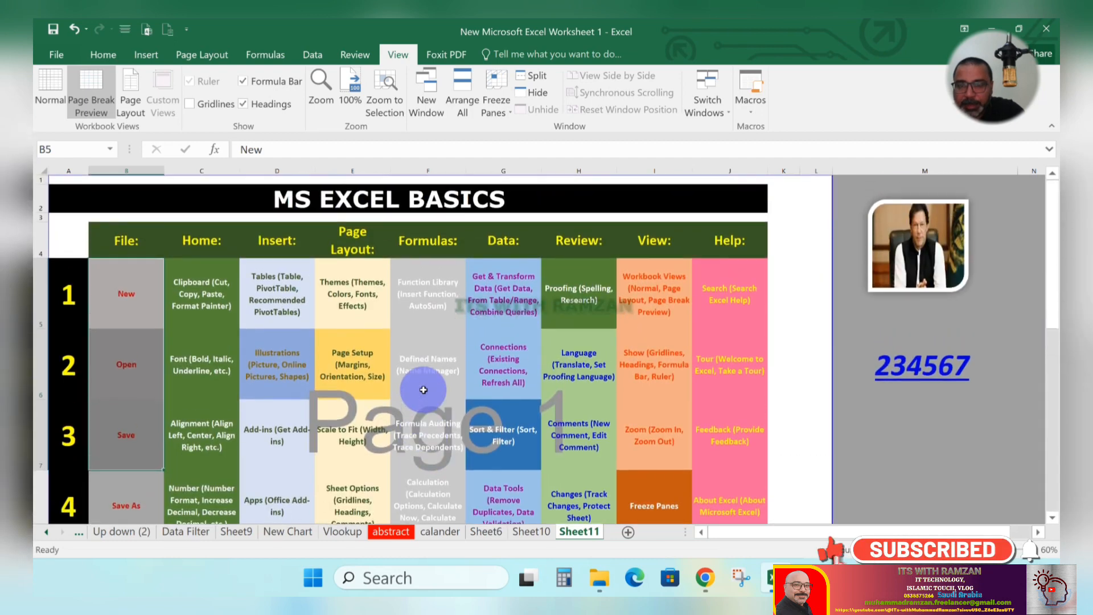
scroll(424, 390, "down", 3)
scroll(128, 427, "down", 3)
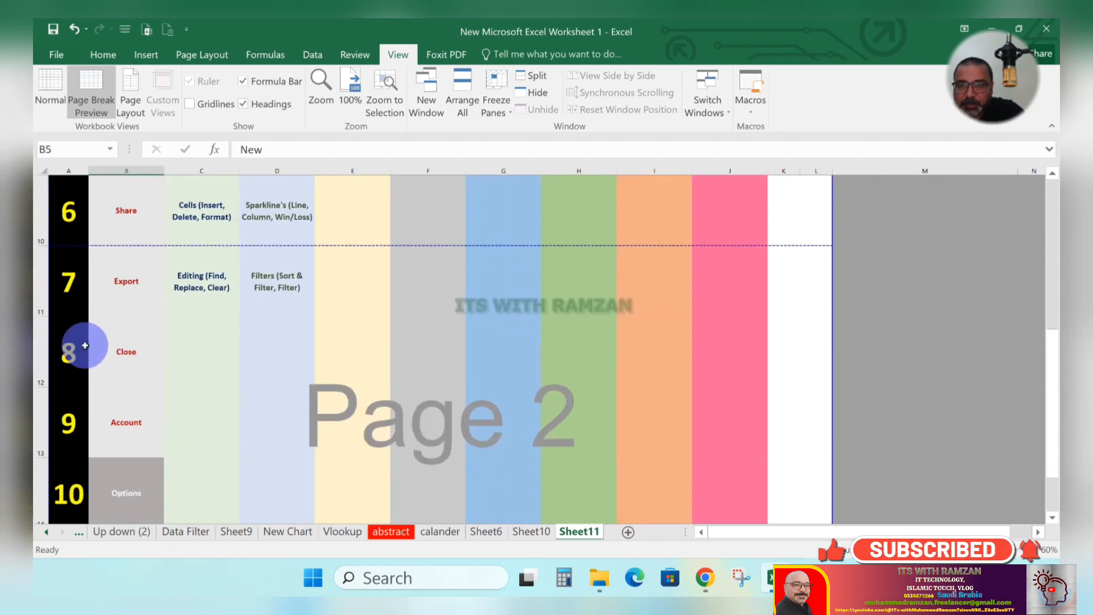
left_click(144, 291)
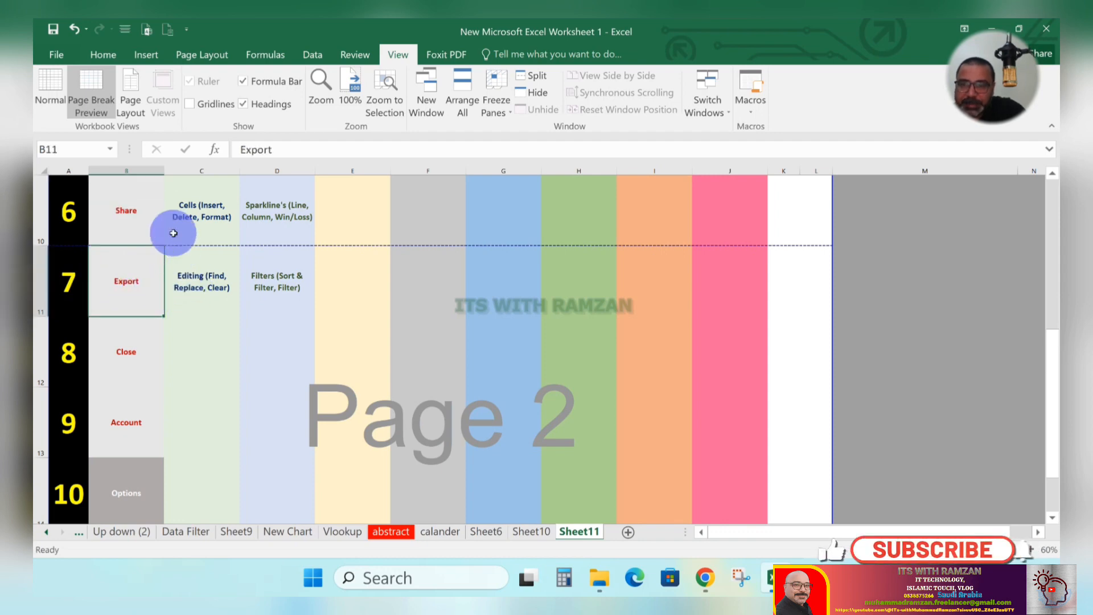
left_click(193, 281)
left_click(259, 281)
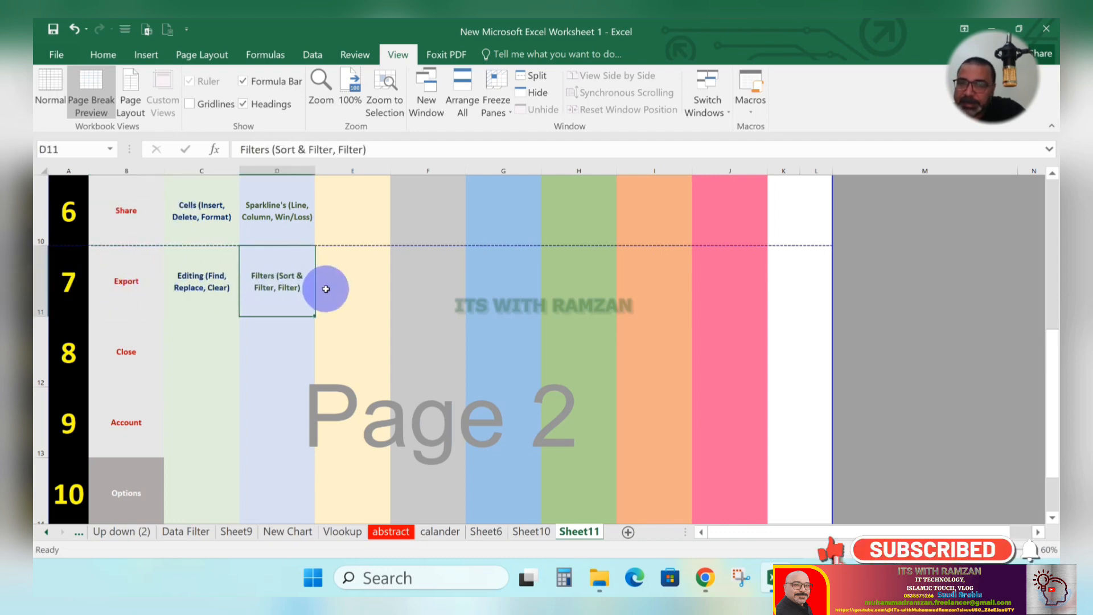
Step: Select B5:J5, starting from the New entry under File:, and freeze the panes based on that selection
scroll(324, 289, "up", 3)
scroll(324, 290, "up", 1)
left_click(130, 274)
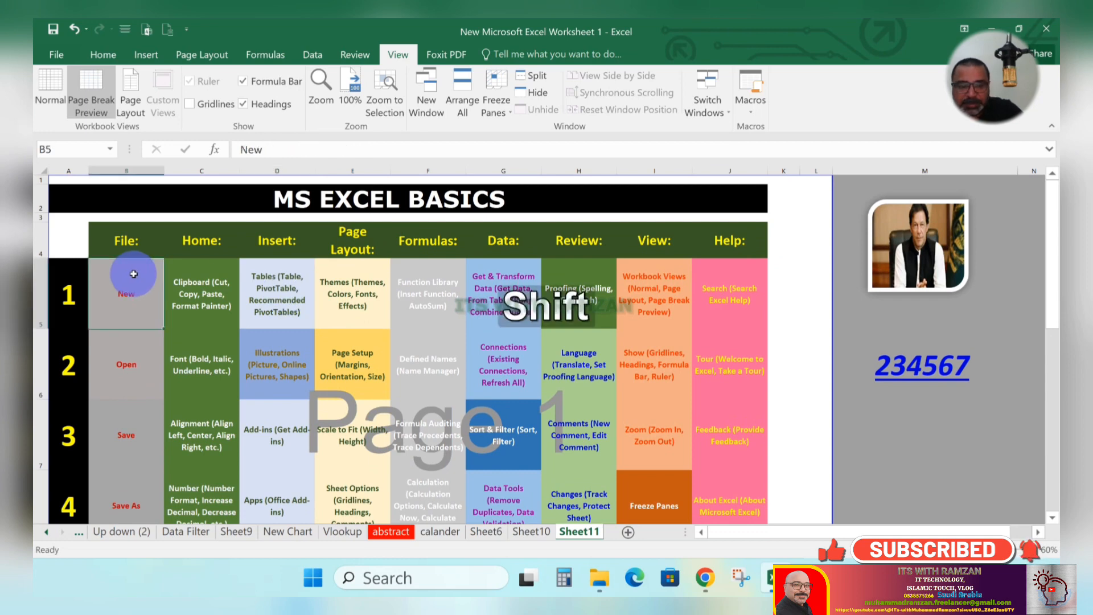
key("shift+Right")
key("shift+Right")
key("shift+Right")
key("shift+Right")
key("shift+Right")
key("shift+Right")
key("shift+Right")
key("shift+Right")
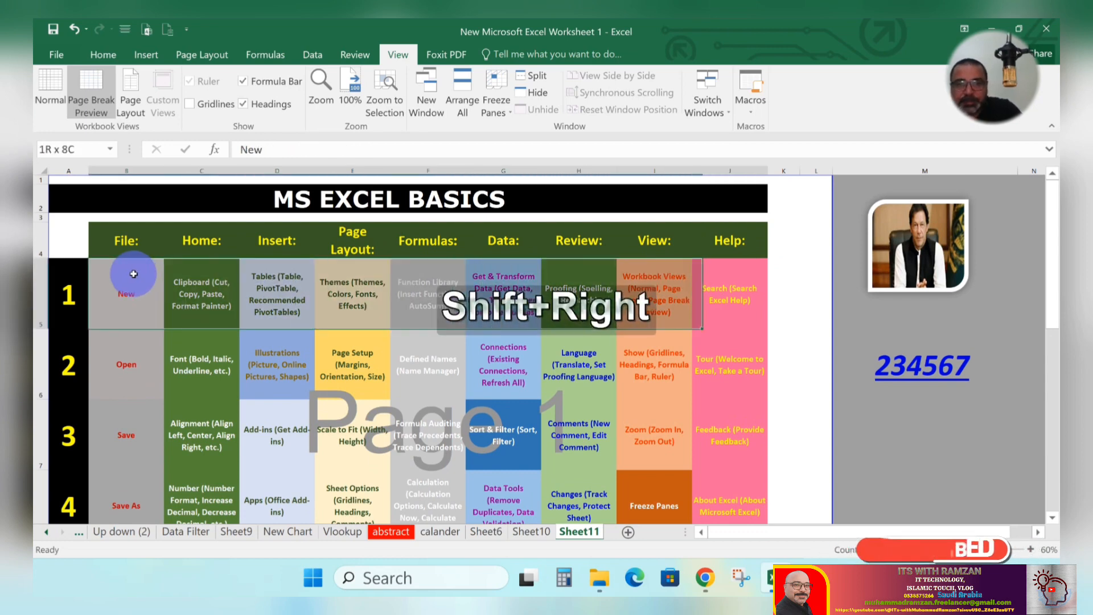
left_click(496, 91)
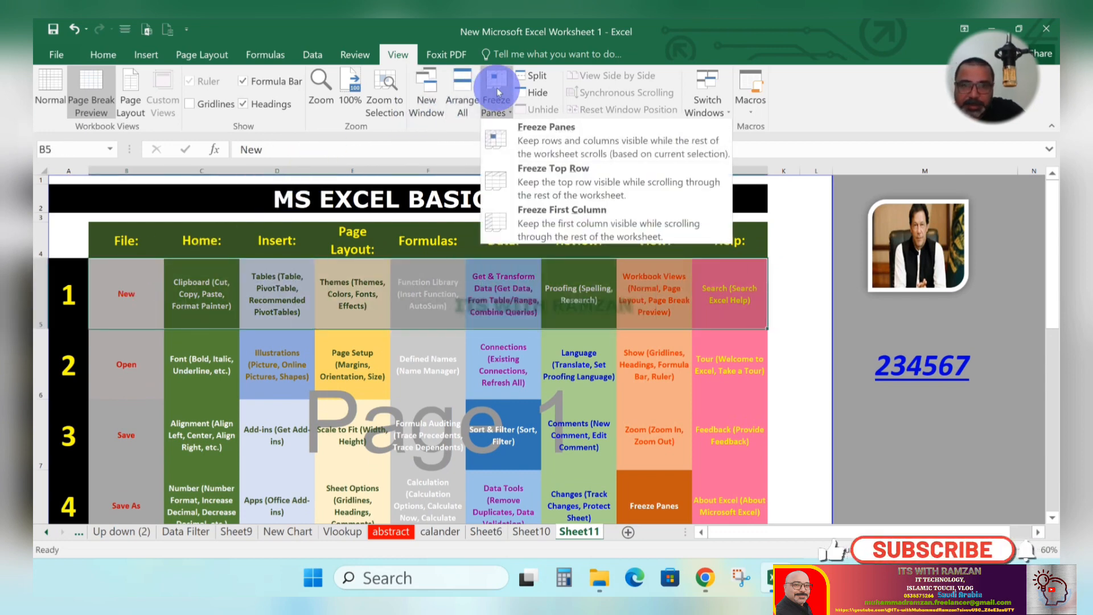
left_click(524, 130)
Step: Check the lower table rows against the frozen column headers, looking at the row 8 cells from File: to View:
scroll(360, 324, "down", 4)
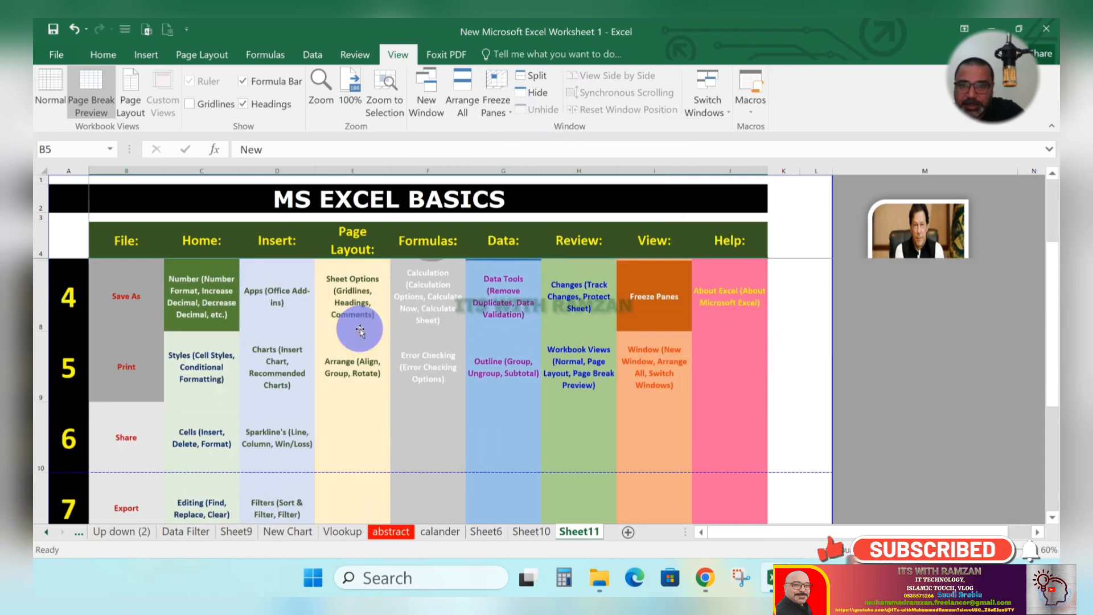
scroll(128, 348, "up", 3)
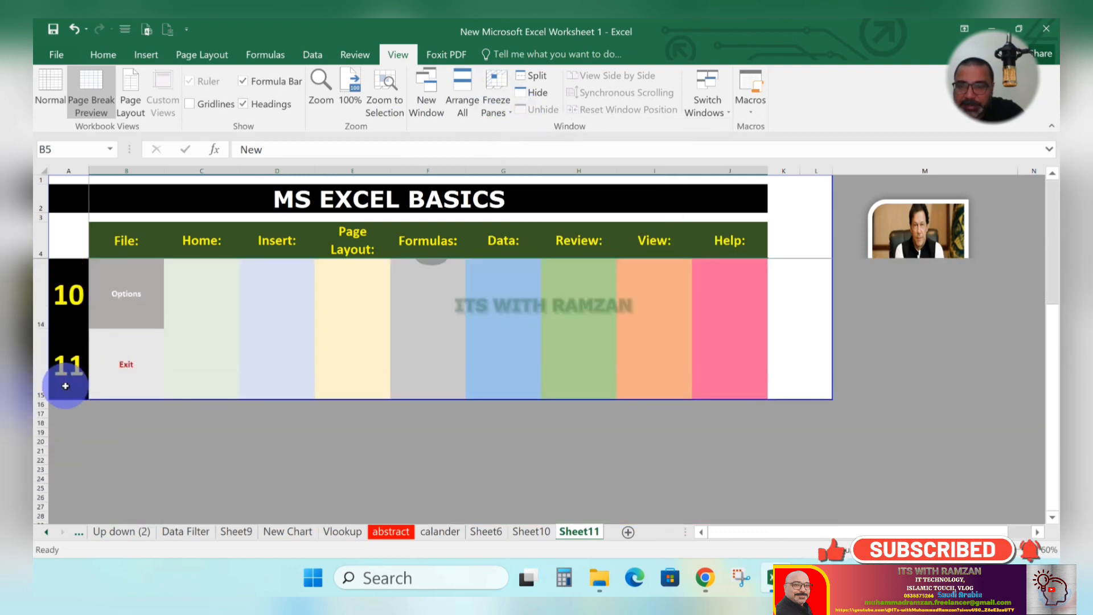
scroll(64, 384, "up", 1)
left_click(118, 362)
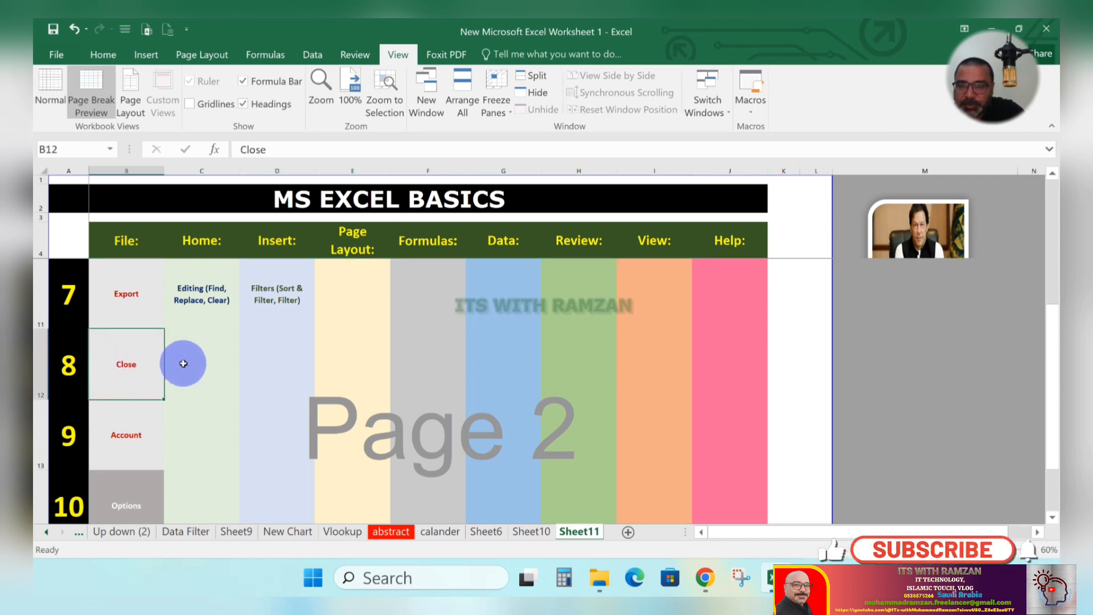
left_click(183, 363)
left_click(273, 362)
left_click(358, 367)
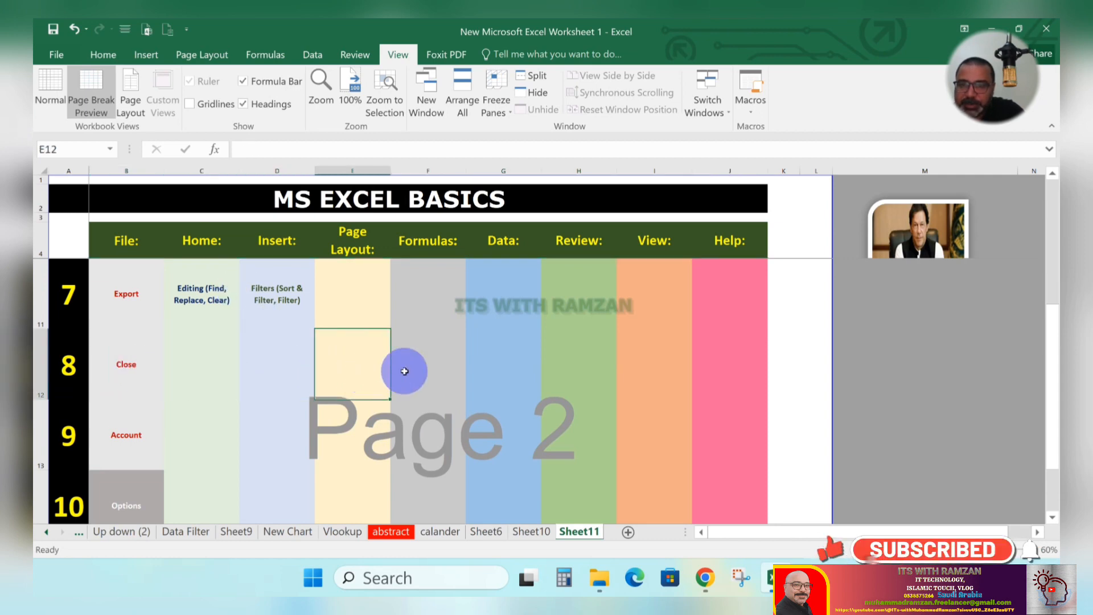
left_click(488, 367)
left_click(619, 367)
scroll(386, 374, "up", 2)
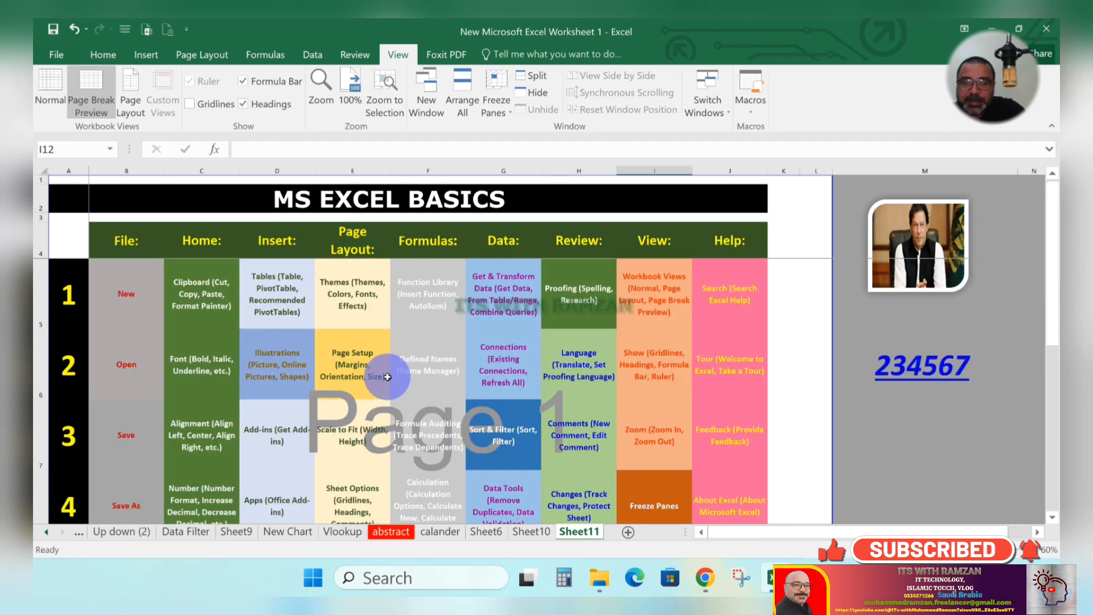
Step: Select the table range A4:J15 and apply an outline border and thin solid inside borders through Format Cells
left_click(111, 65)
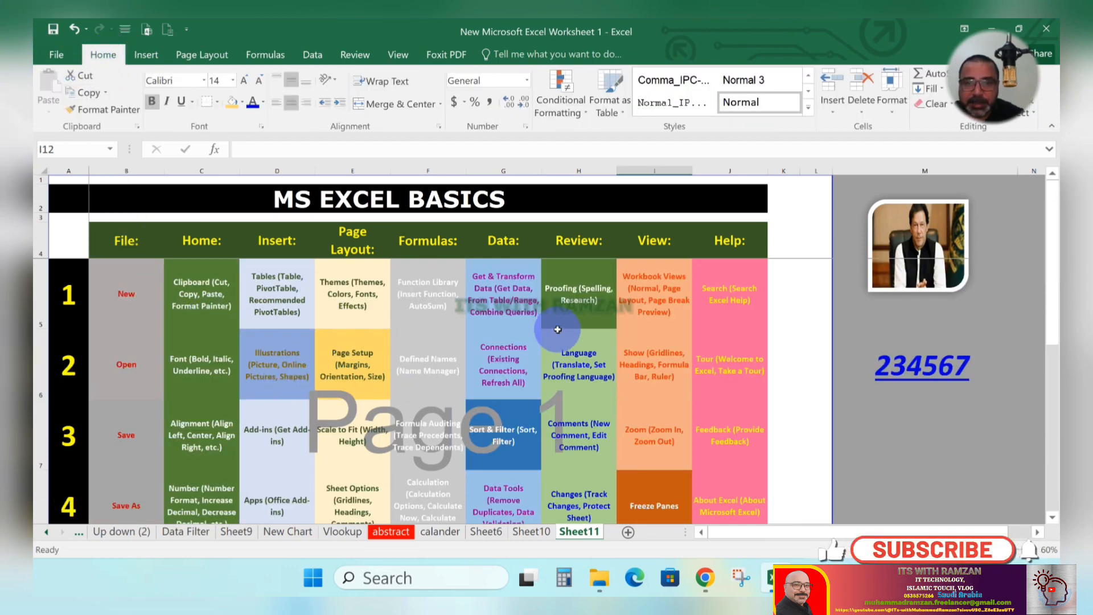
left_click(578, 240)
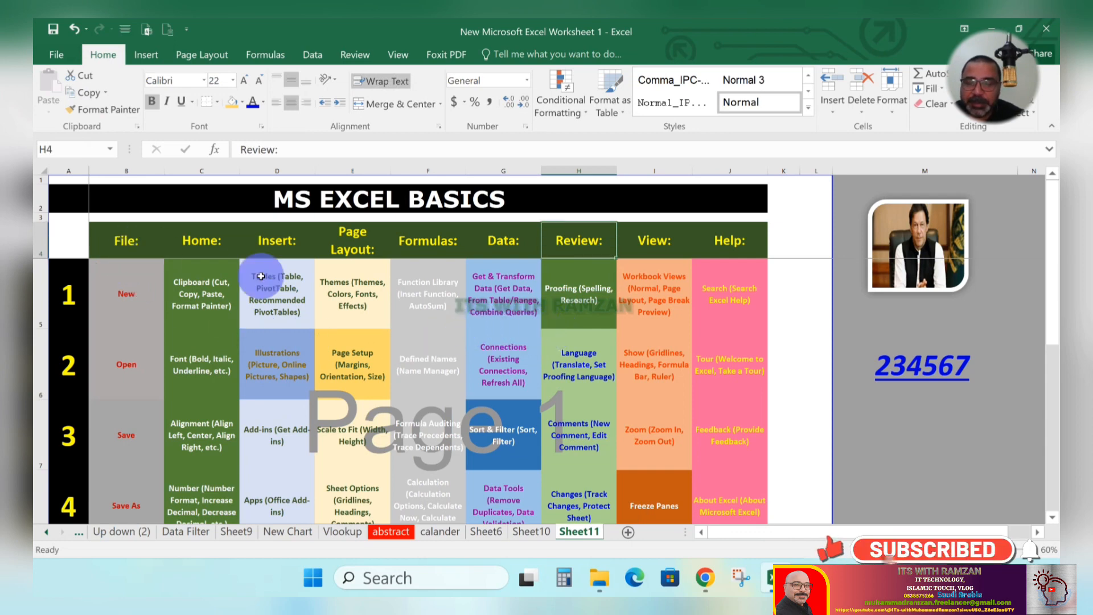
left_click(68, 238)
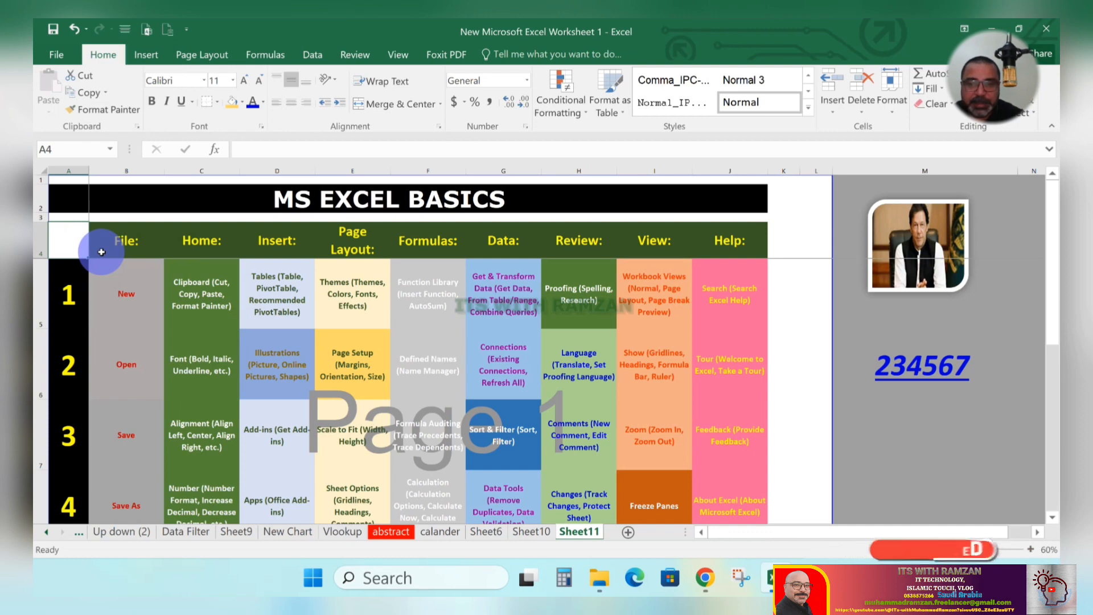
key("shift+Right")
key("shift+Right")
key("shift+Right")
key("shift+Right")
key("shift+Right")
key("shift+Right")
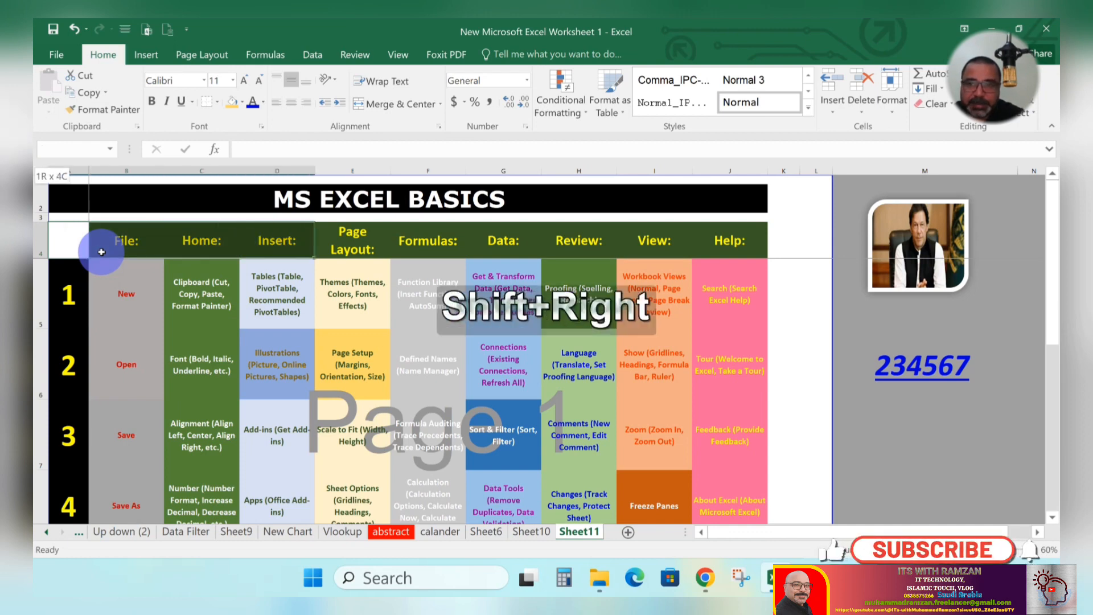
key("shift+Right")
key("shift+Right")
key("shift+Right")
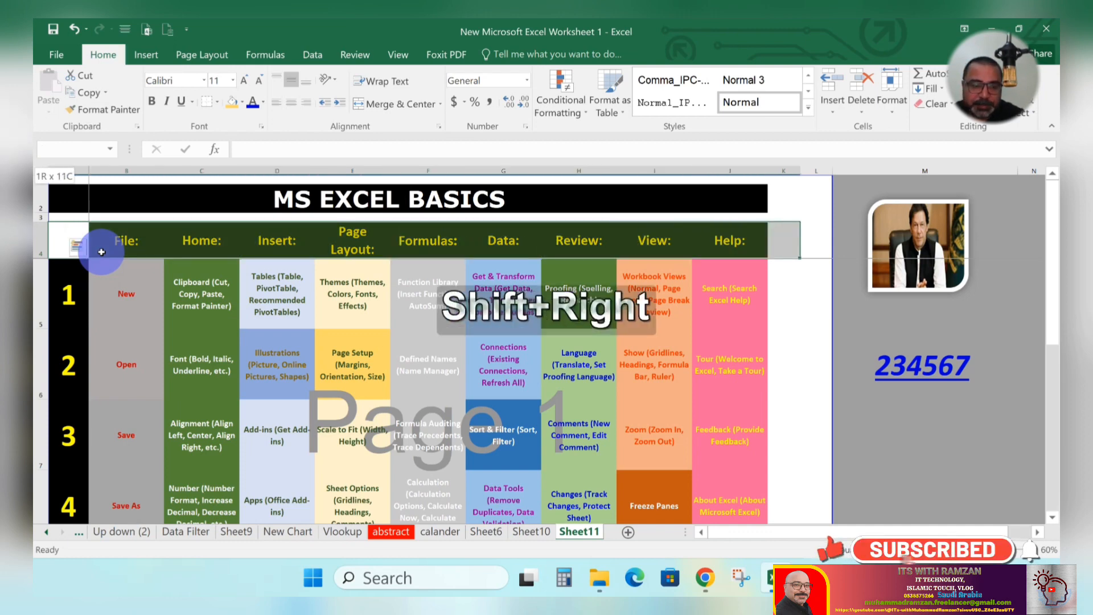
key("shift+Left")
key("shift+Down")
key("shift+Down")
key("shift+Down")
key("shift+Down")
key("shift+Down")
key("shift+Down")
key("shift+Down")
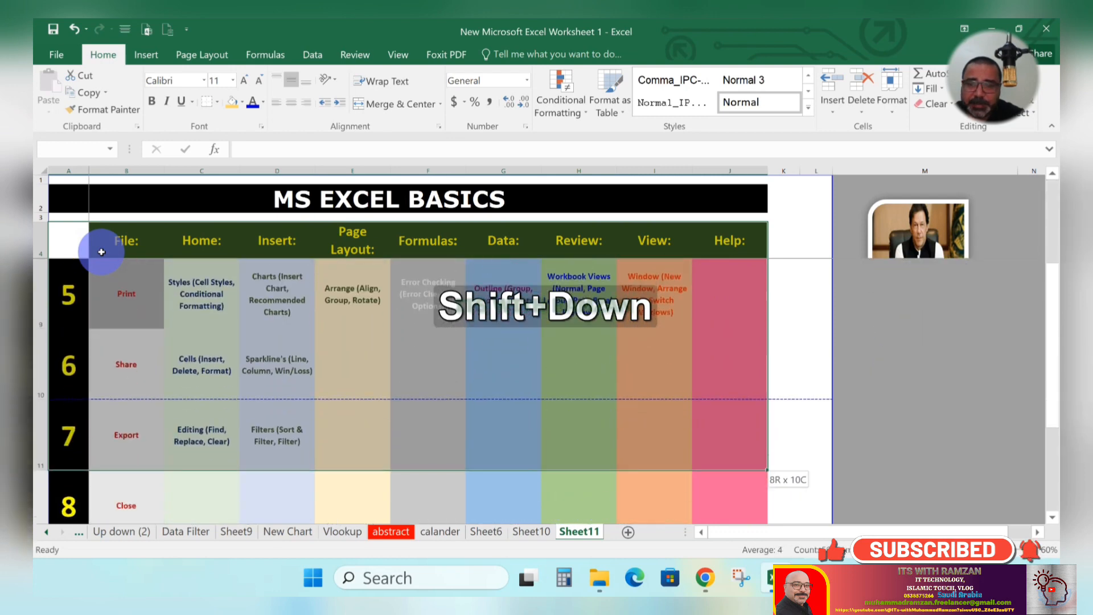
key("shift+Down")
key("shift+Down")
key("shift+Down")
key("shift+Down")
key("shift+Down")
key("shift+Up")
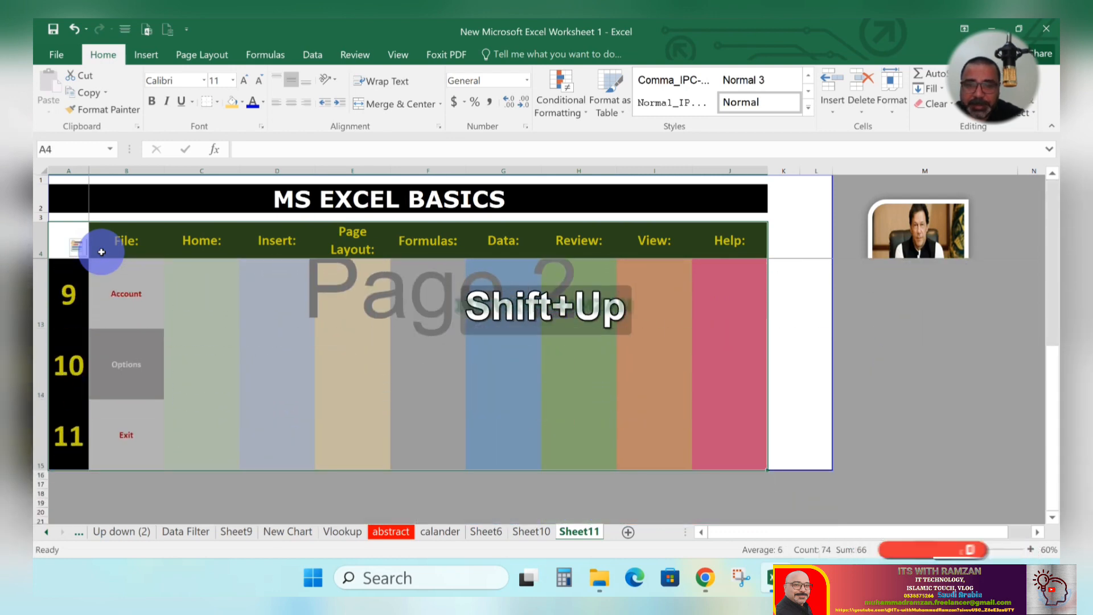
right_click(219, 344)
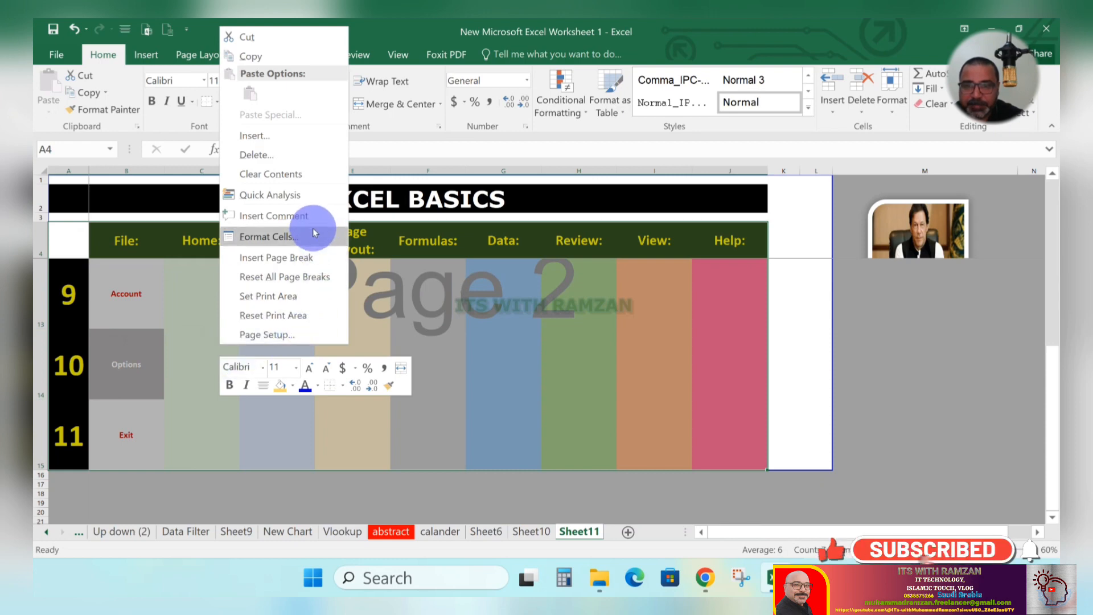
left_click(265, 236)
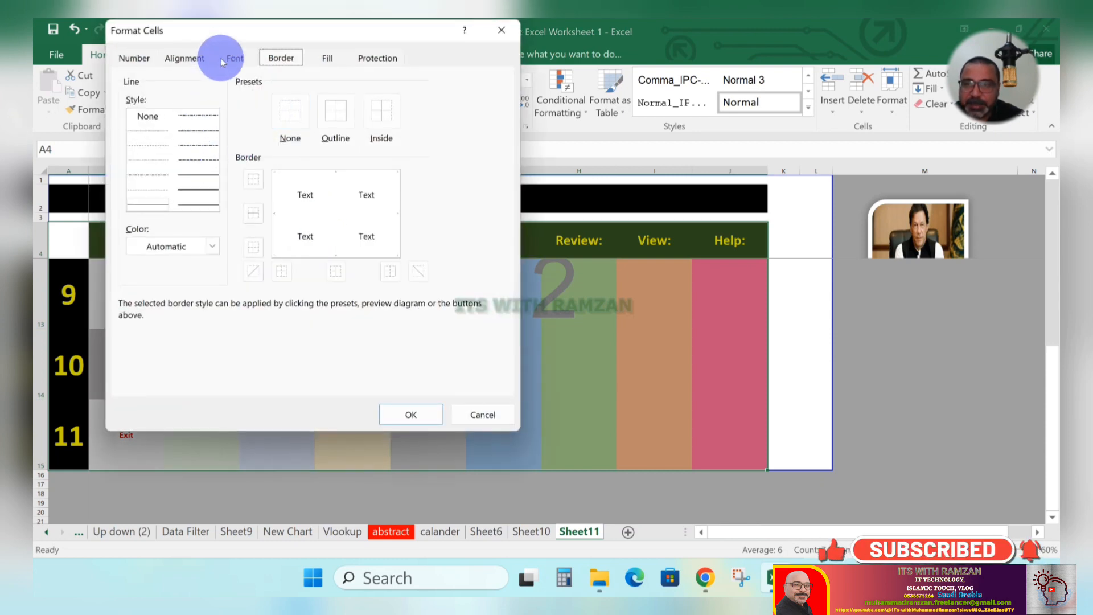
left_click_drag(243, 34, 415, 51)
left_click(303, 80)
left_click(350, 76)
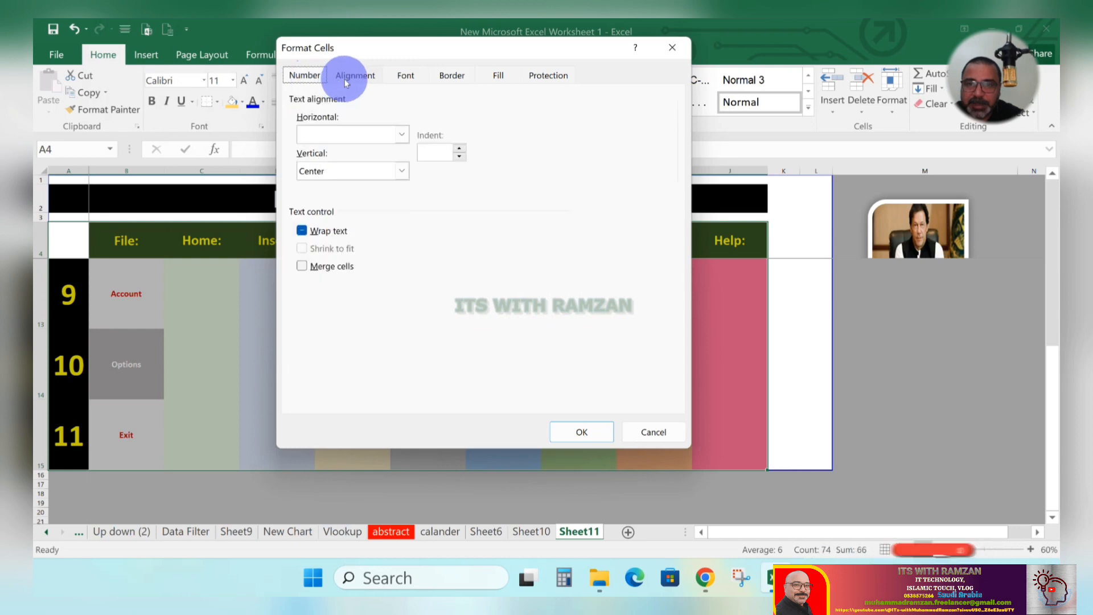
left_click(406, 76)
left_click(464, 78)
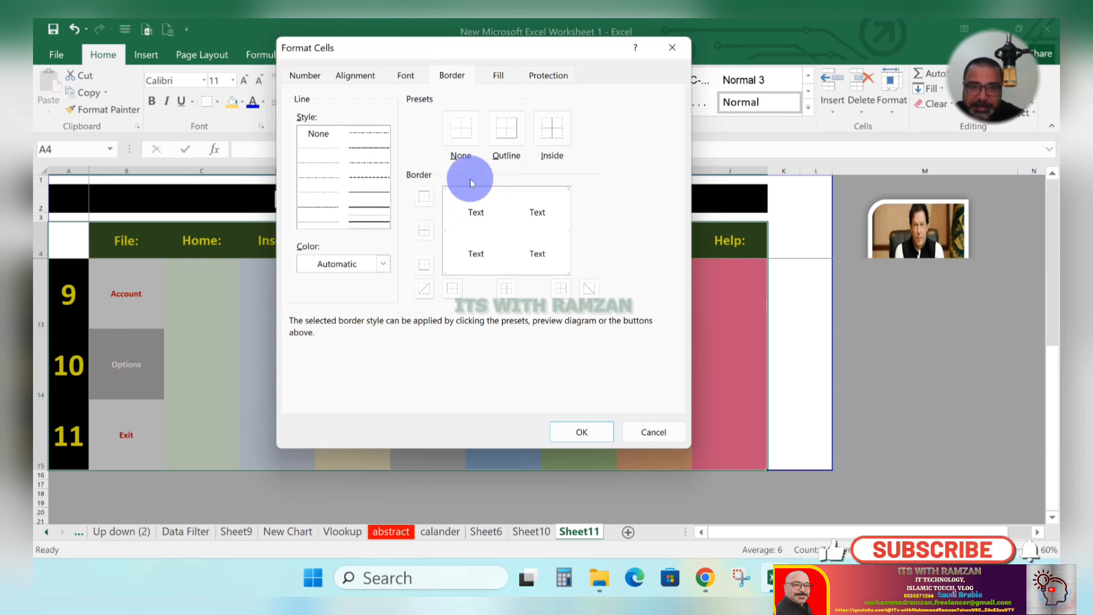
left_click(507, 142)
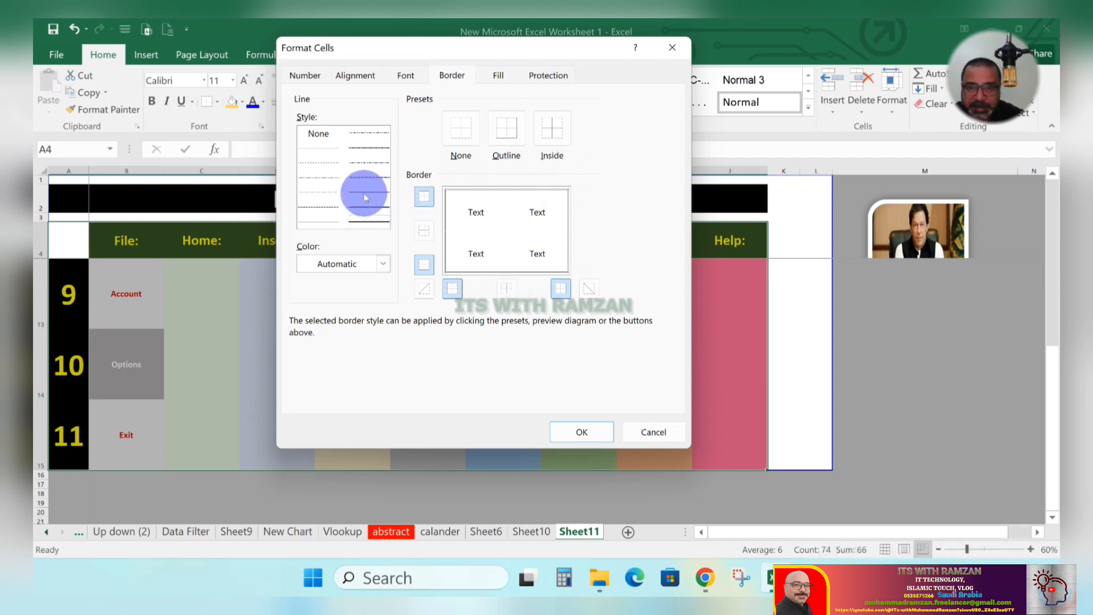
left_click(325, 222)
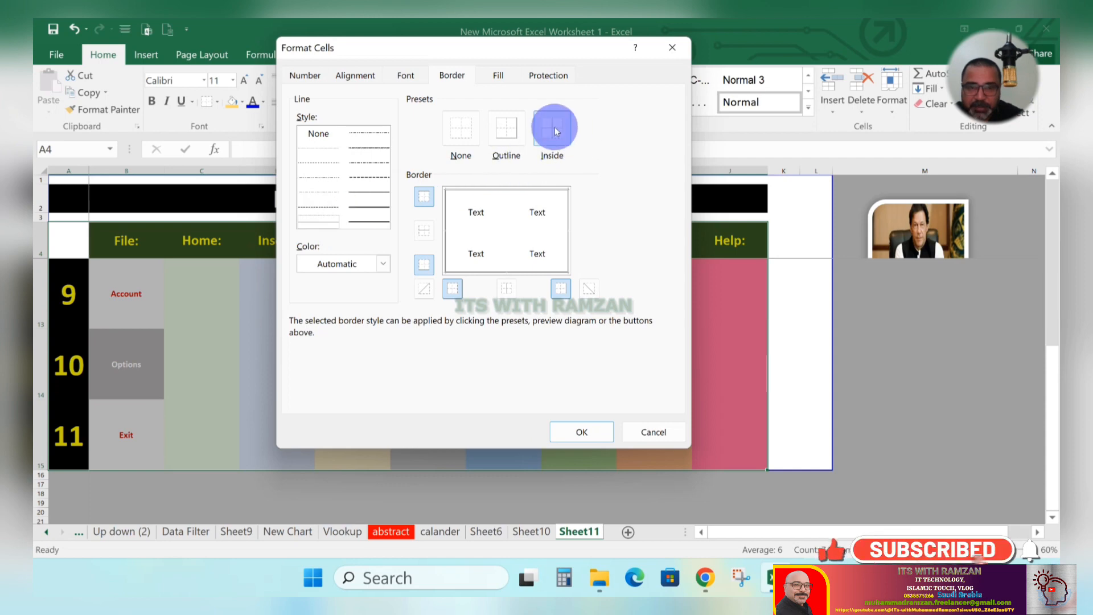
left_click(586, 430)
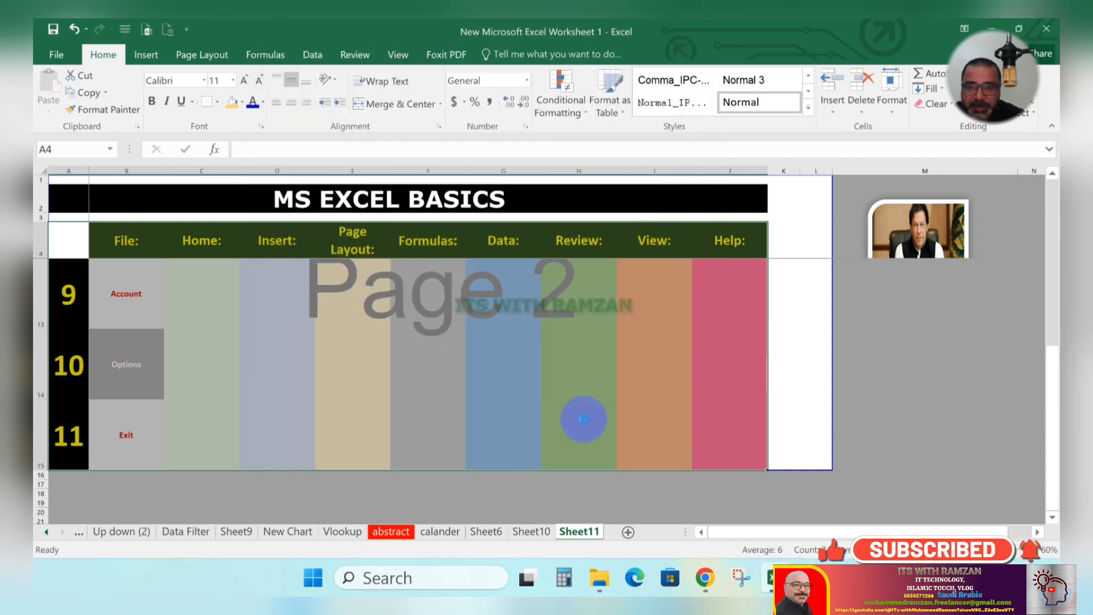
scroll(550, 395, "up", 3)
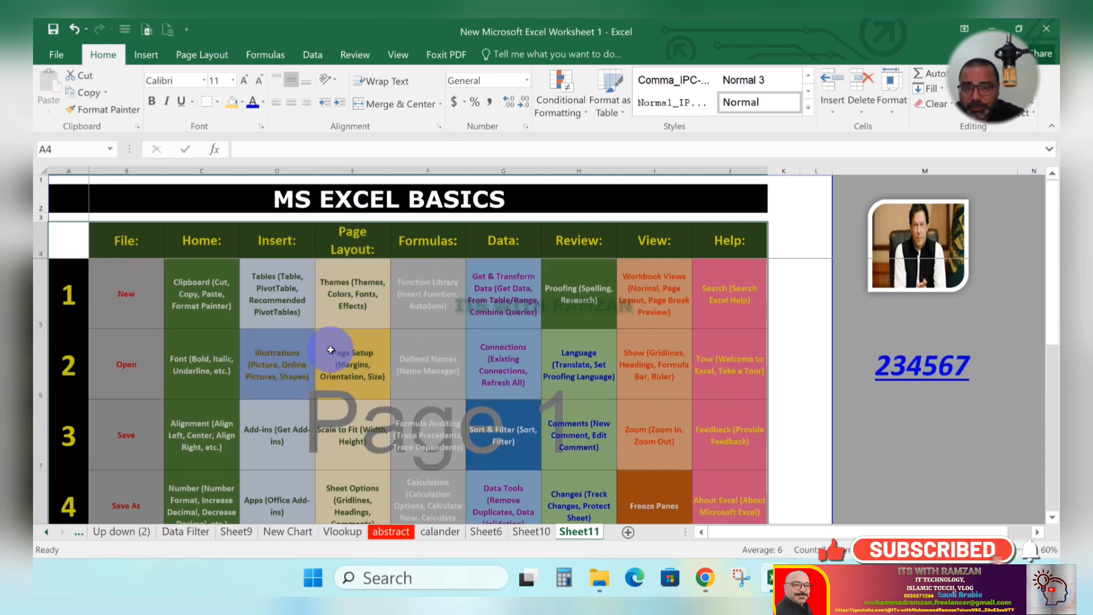
Step: Remove the fill colour from the table range A4:J15 and set its font colour to black
left_click(242, 102)
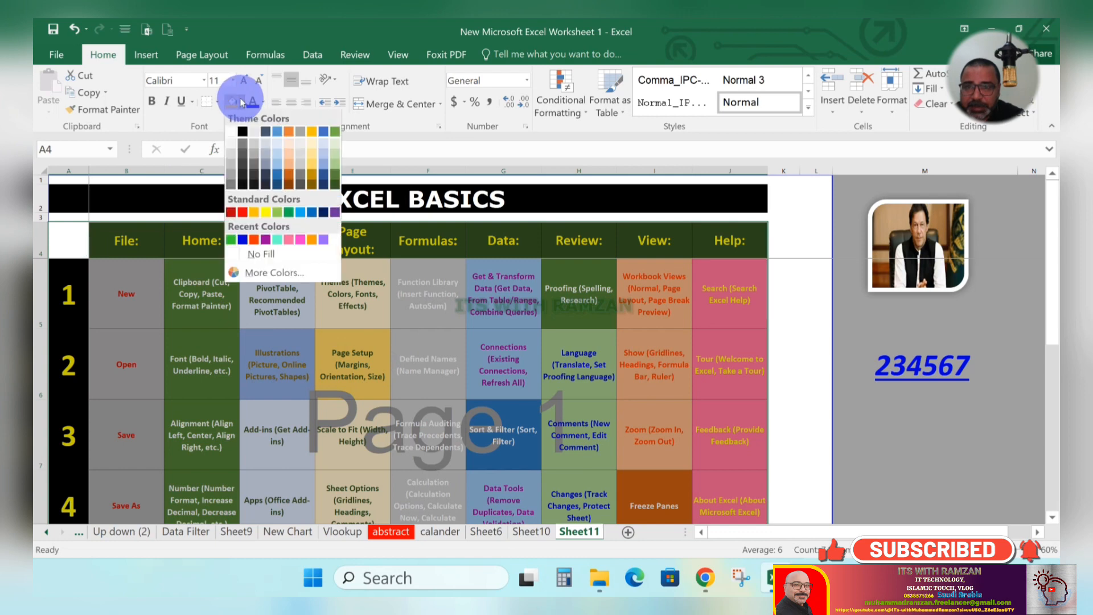
left_click(262, 253)
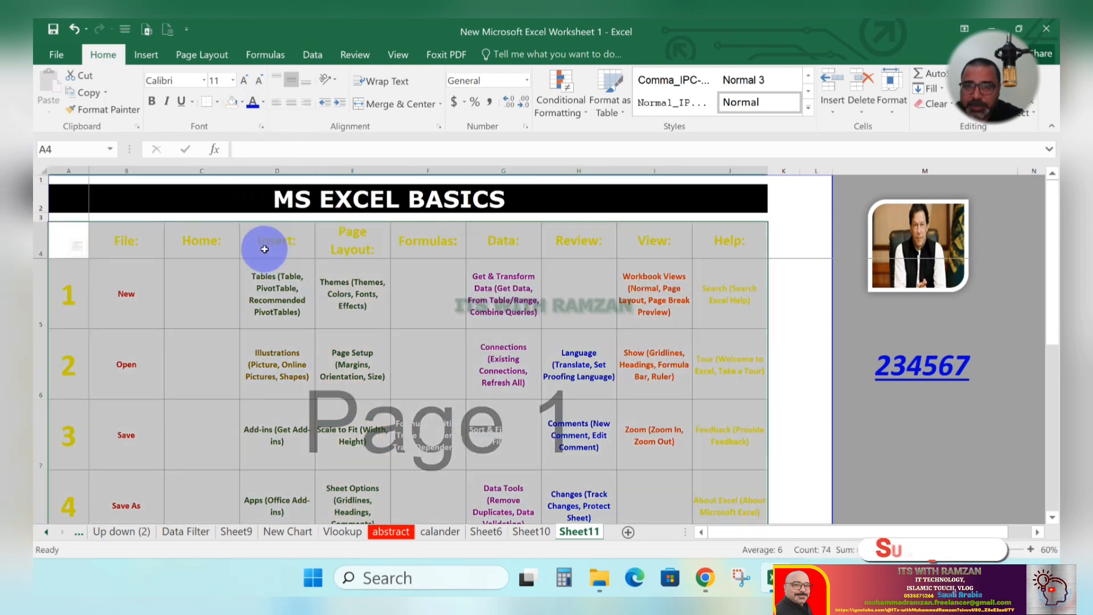
left_click(264, 100)
left_click(261, 147)
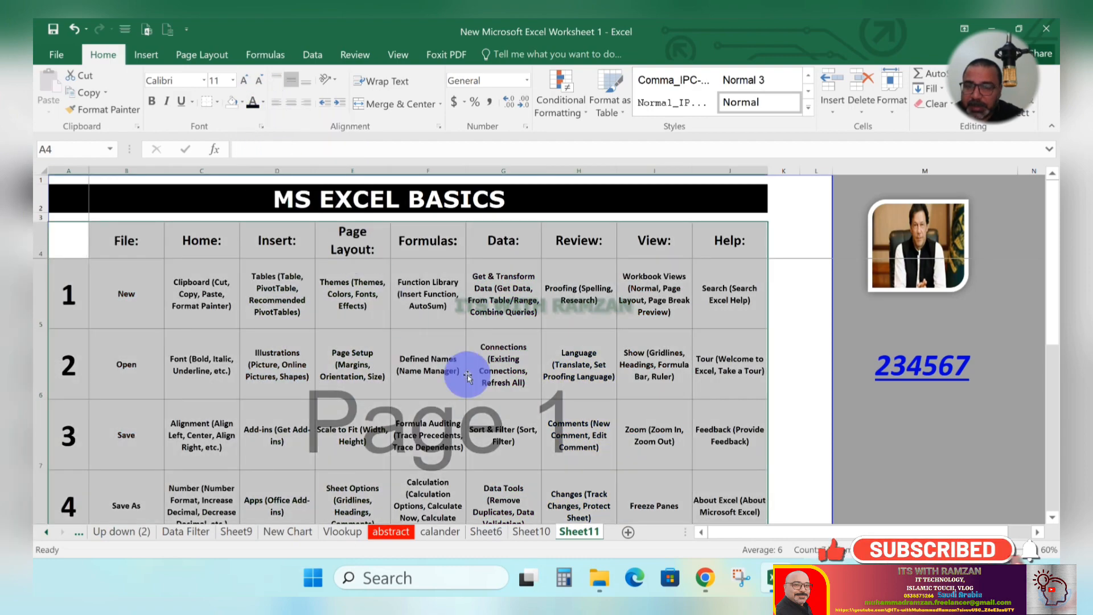
left_click(471, 363)
scroll(471, 363, "down", 2)
scroll(472, 362, "up", 2)
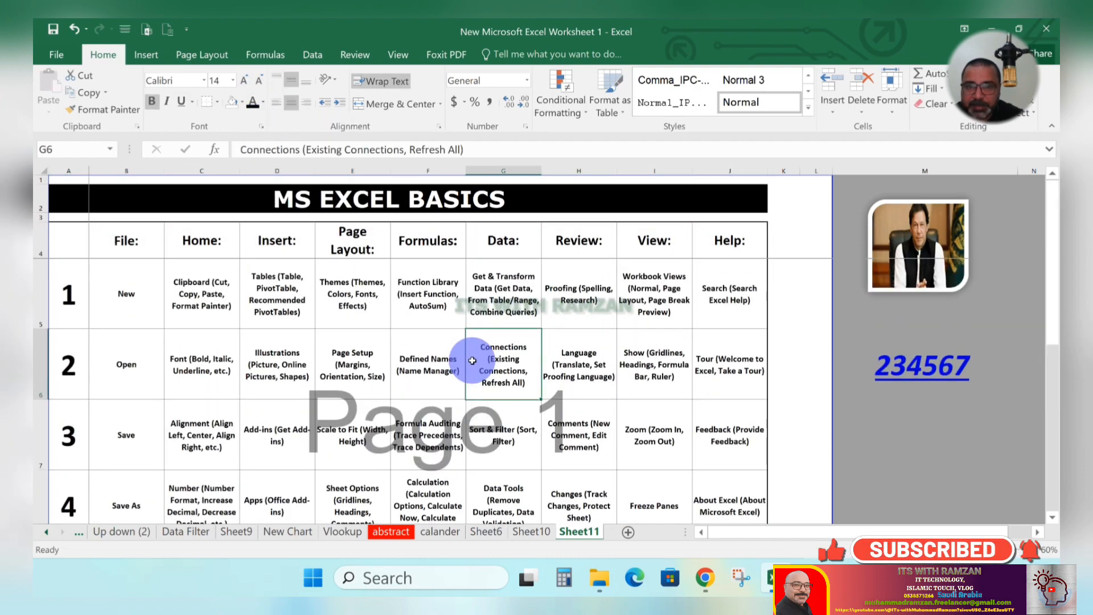
scroll(471, 362, "down", 3)
scroll(471, 362, "up", 3)
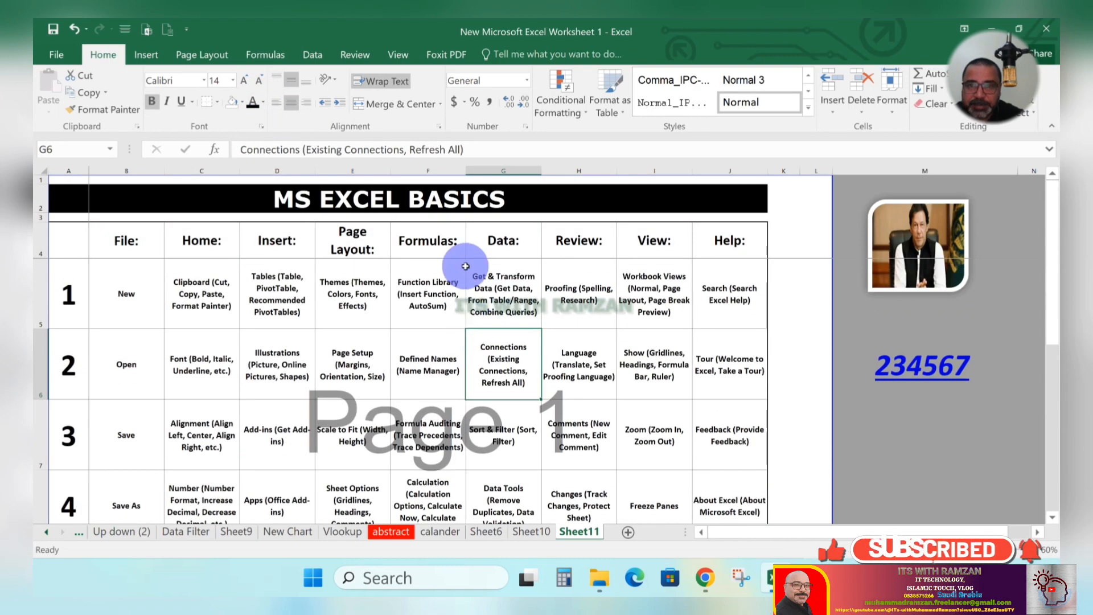
Step: Unfreeze the panes and check how the whole table scrolls without locked rows or columns
left_click(410, 55)
left_click(496, 99)
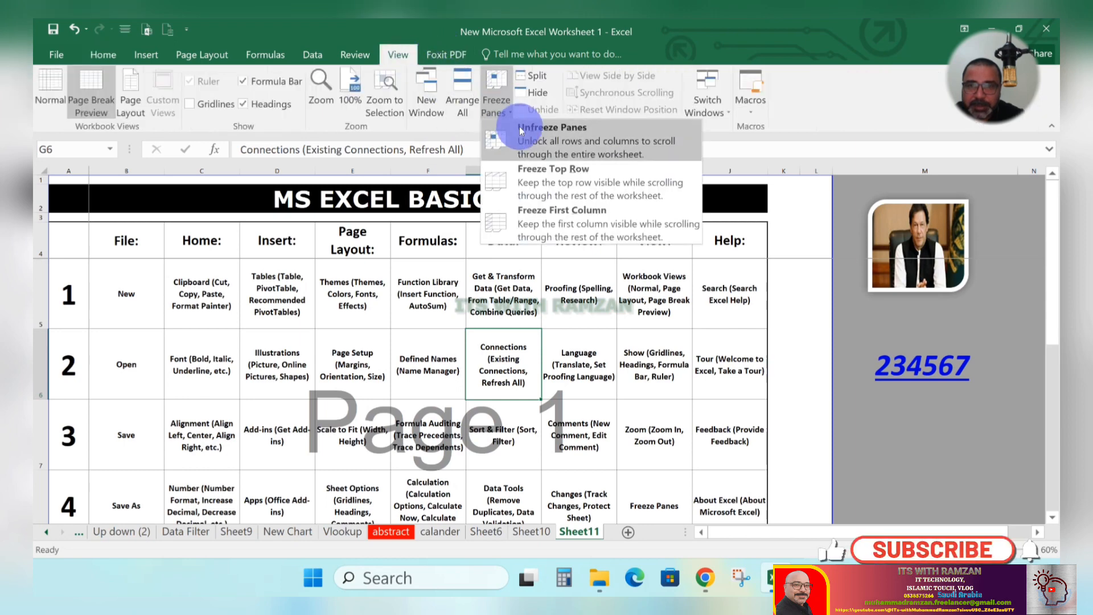
left_click(499, 124)
left_click(419, 309)
scroll(419, 312, "down", 4)
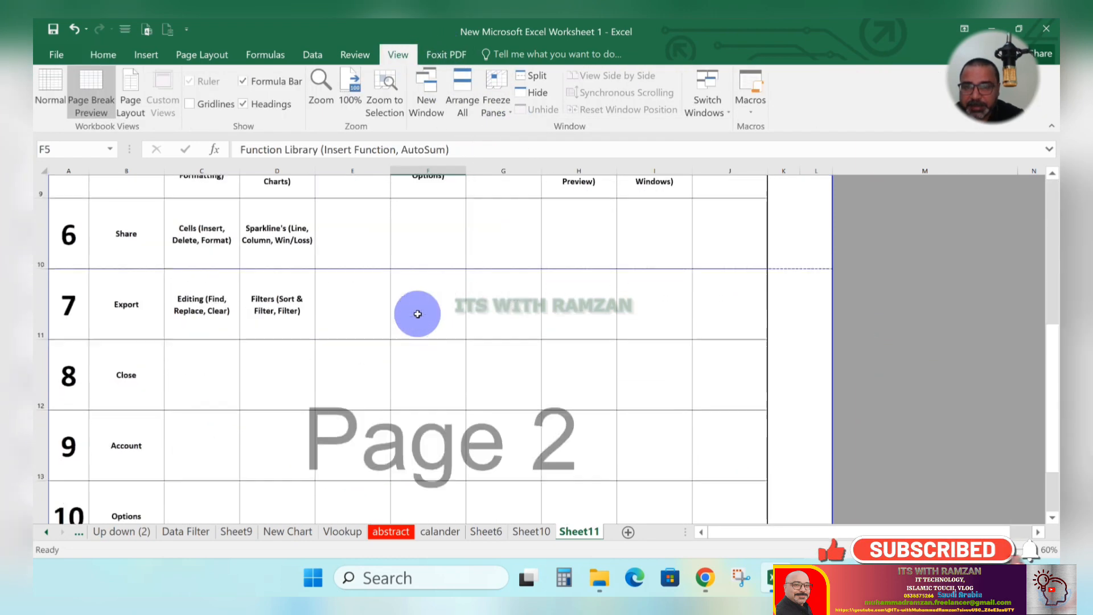
scroll(417, 314, "down", 1)
scroll(417, 313, "up", 5)
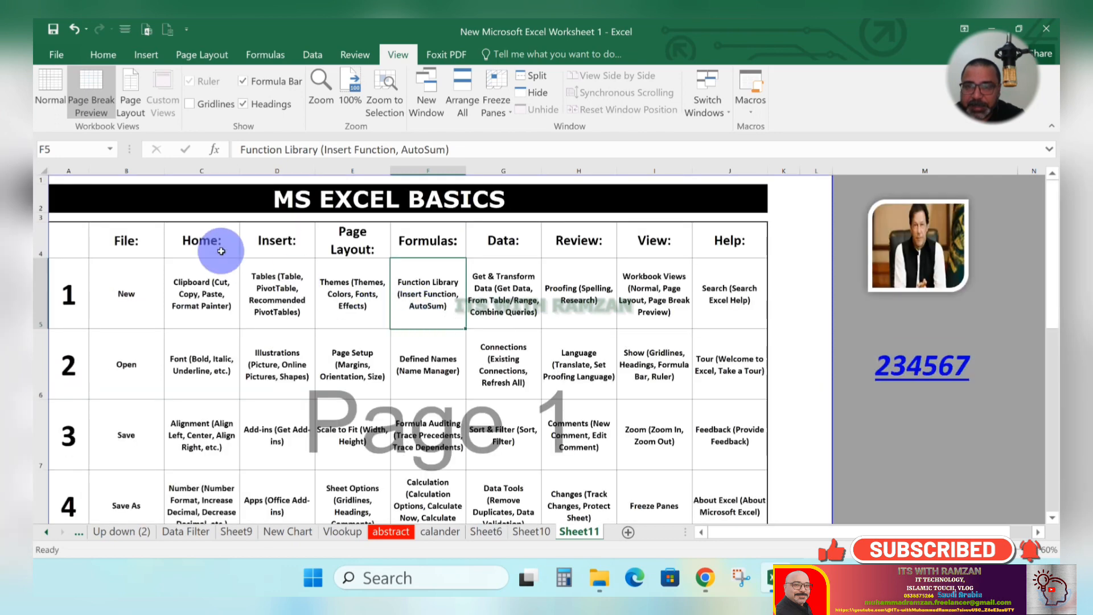
Step: Select the header row A4:J4 and insert a page break there
left_click(77, 237)
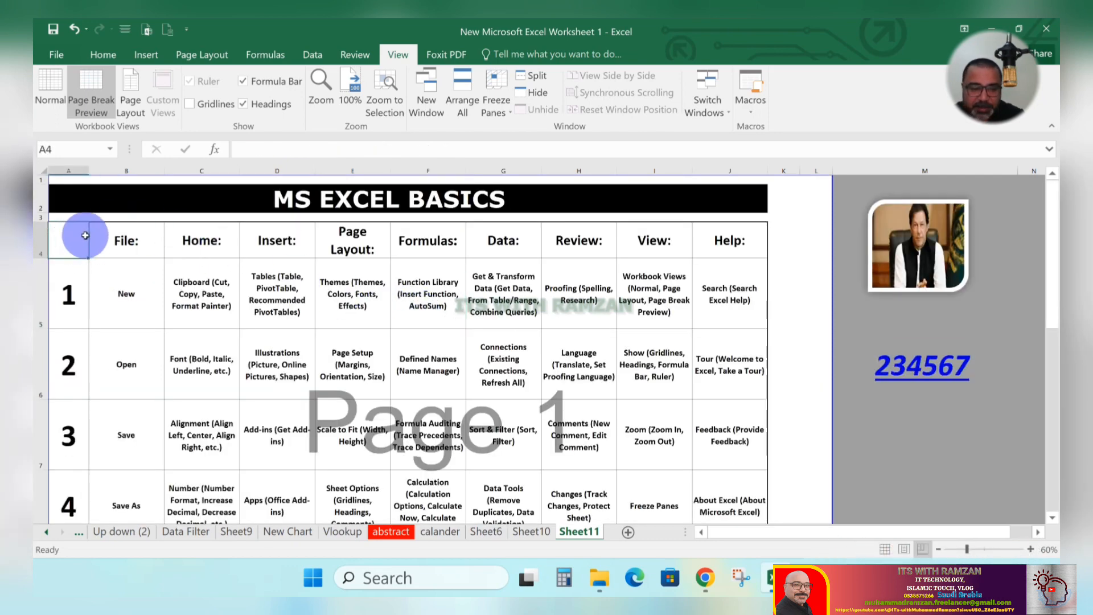
key("shift+Right")
key("shift+Right")
key("shift+Right")
key("shift+Right")
key("shift+Right")
key("shift+Right")
key("shift+Right")
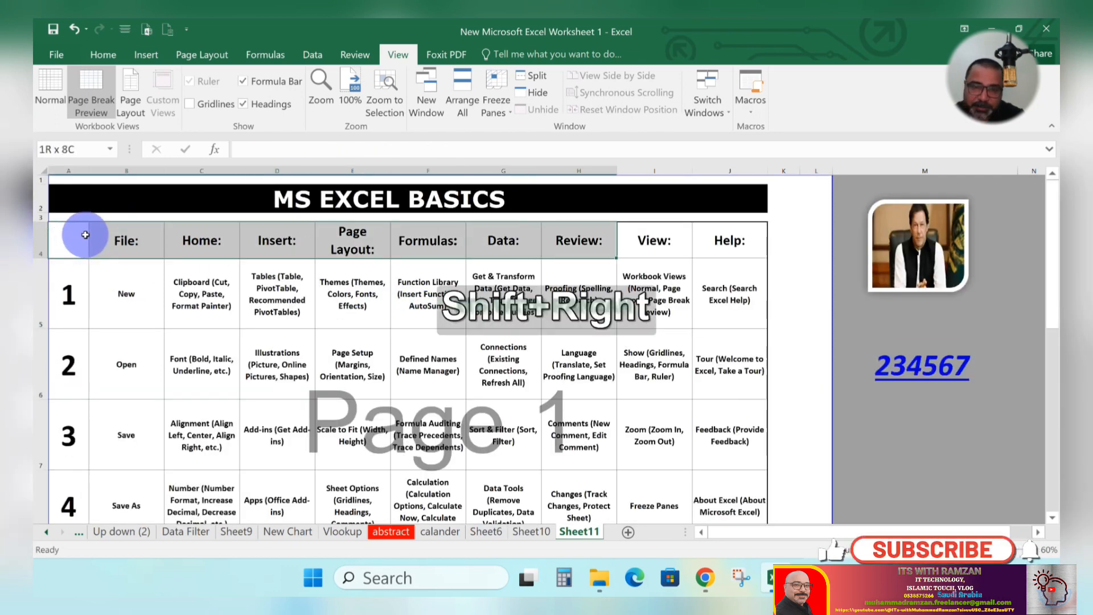
key("shift+Right")
key("shift+Right")
right_click(102, 232)
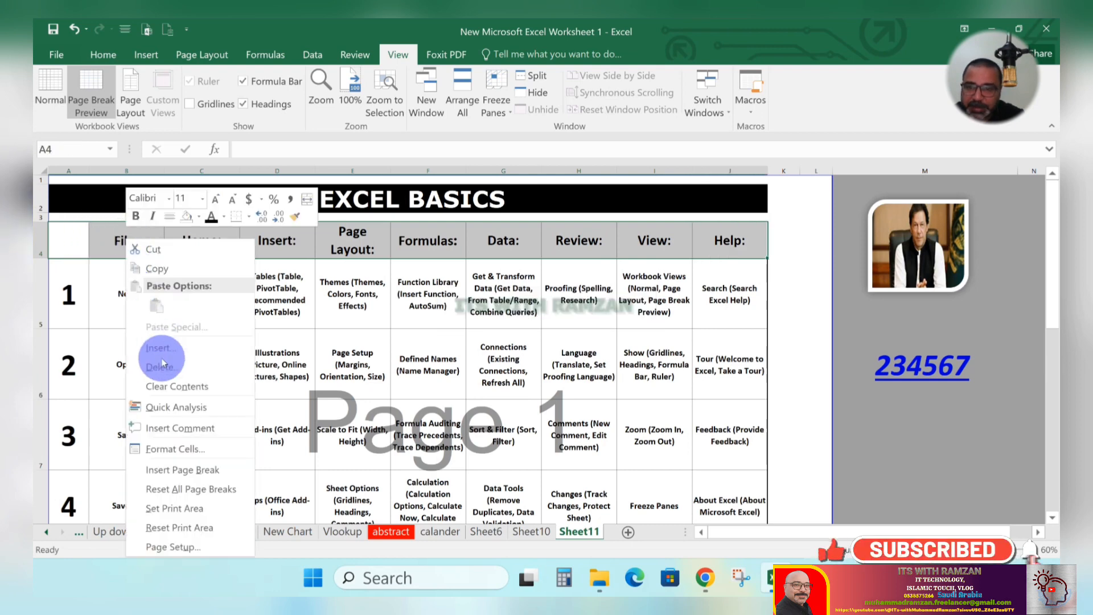
left_click(185, 466)
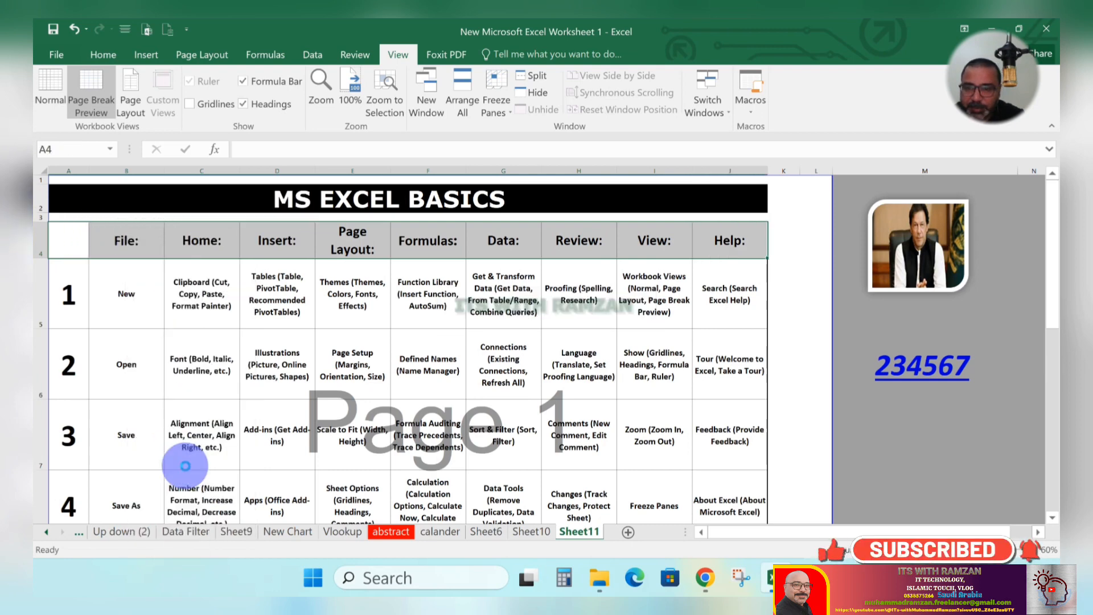
left_click(137, 282)
Step: Select the header row A4:J4 again and apply solid outline and inside borders through Format Cells
left_click(67, 235)
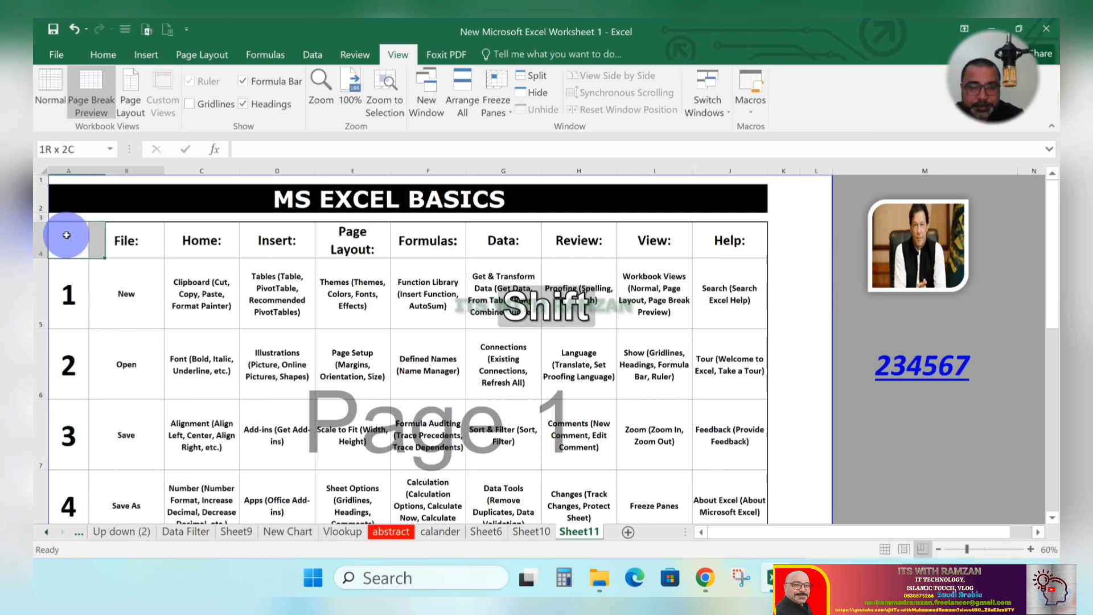
key("shift+Right")
key("shift+Right")
key("shift+Right")
key("shift+Right")
key("shift+Right")
key("shift+Right")
key("shift+Right")
key("shift+Right")
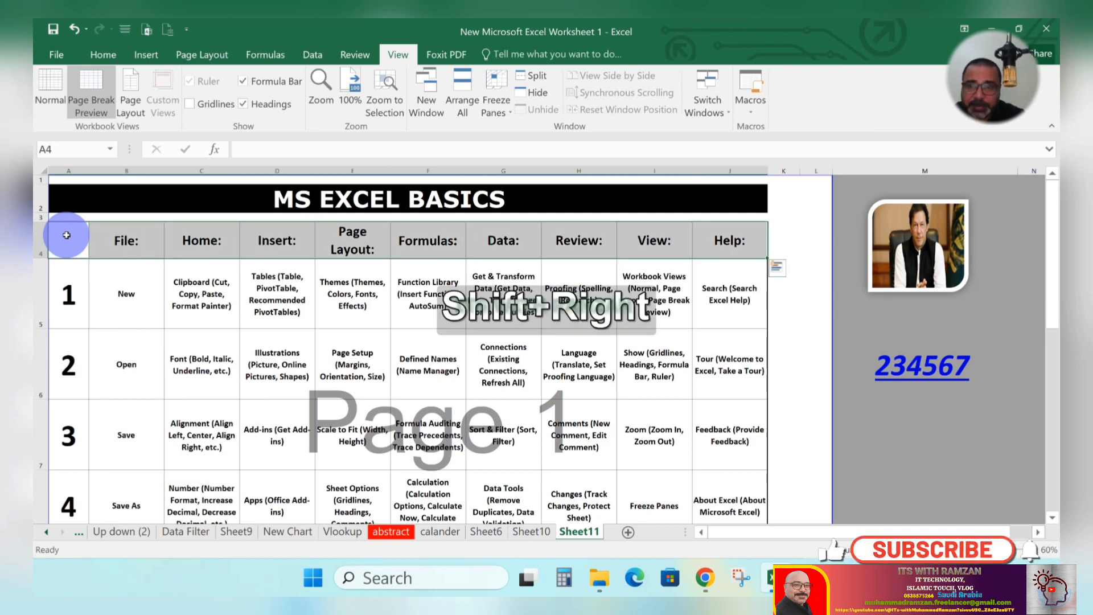
right_click(79, 237)
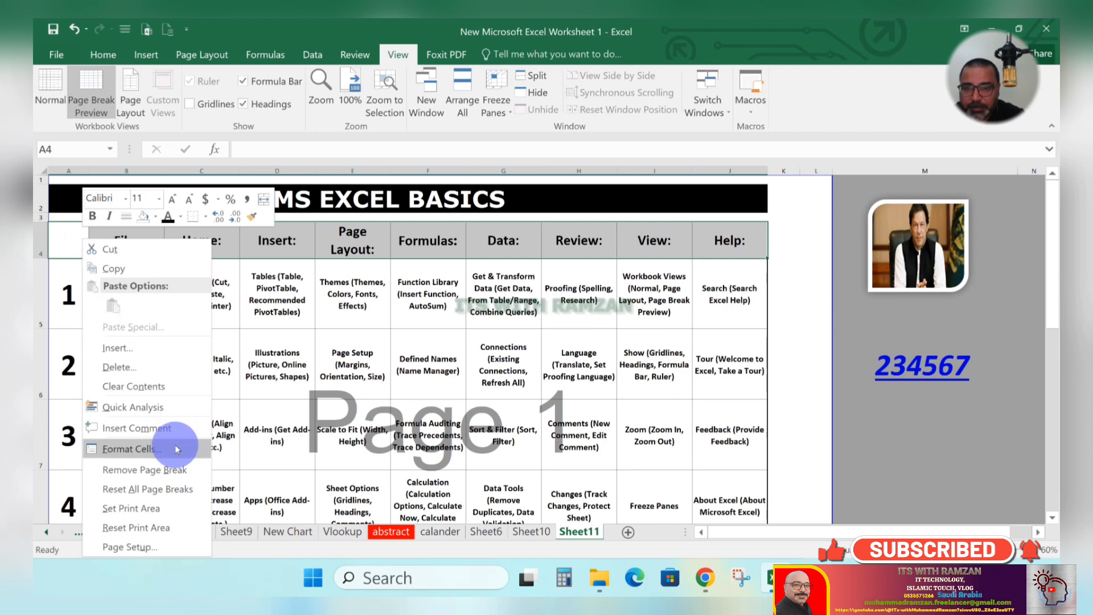
left_click(131, 449)
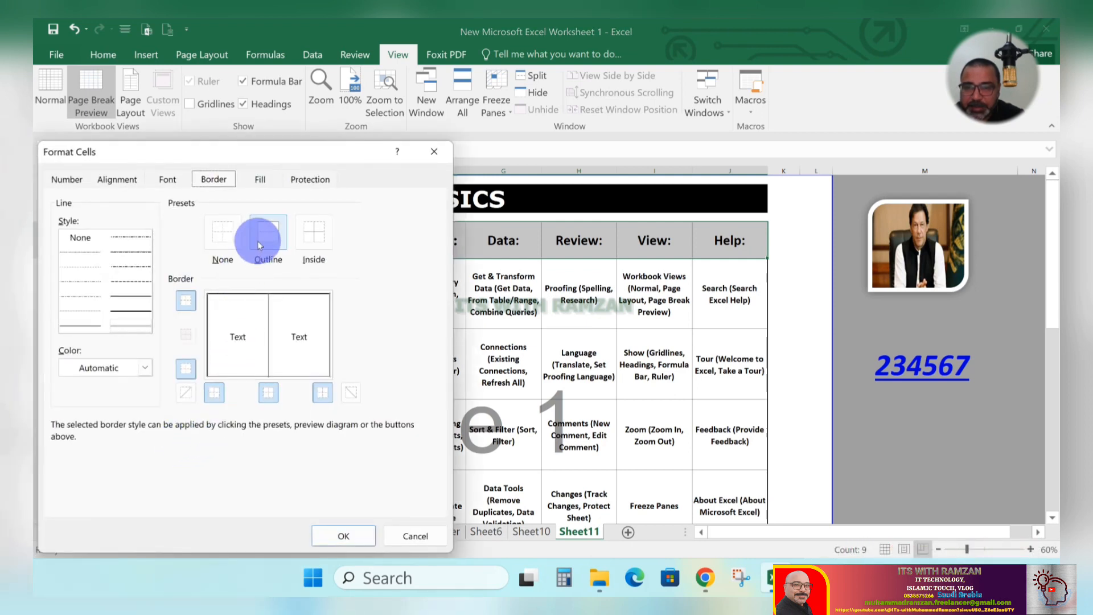
left_click(126, 327)
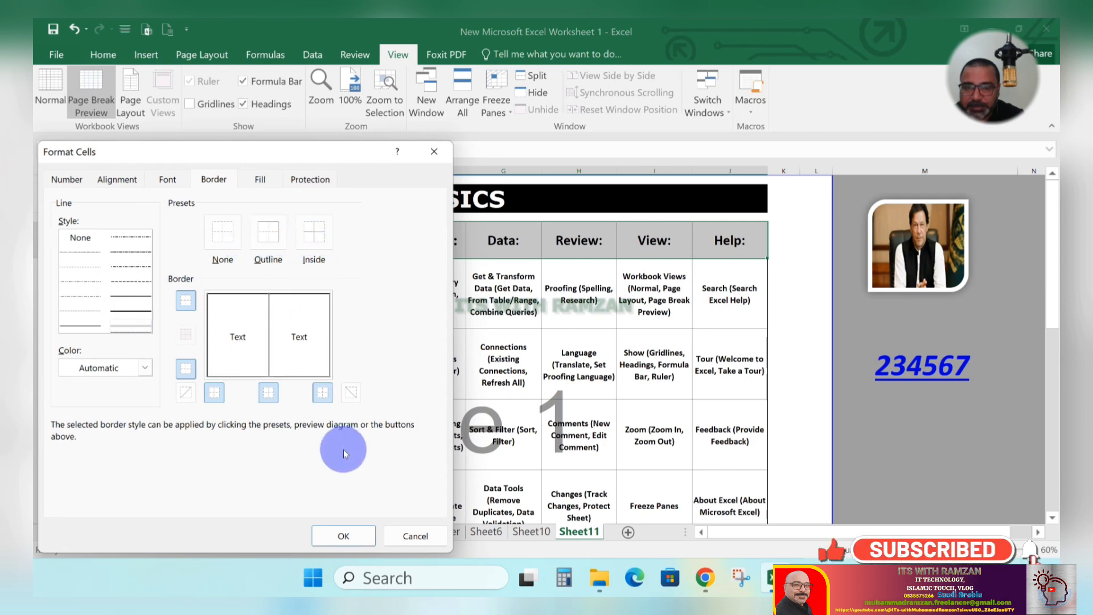
left_click(344, 537)
left_click(426, 435)
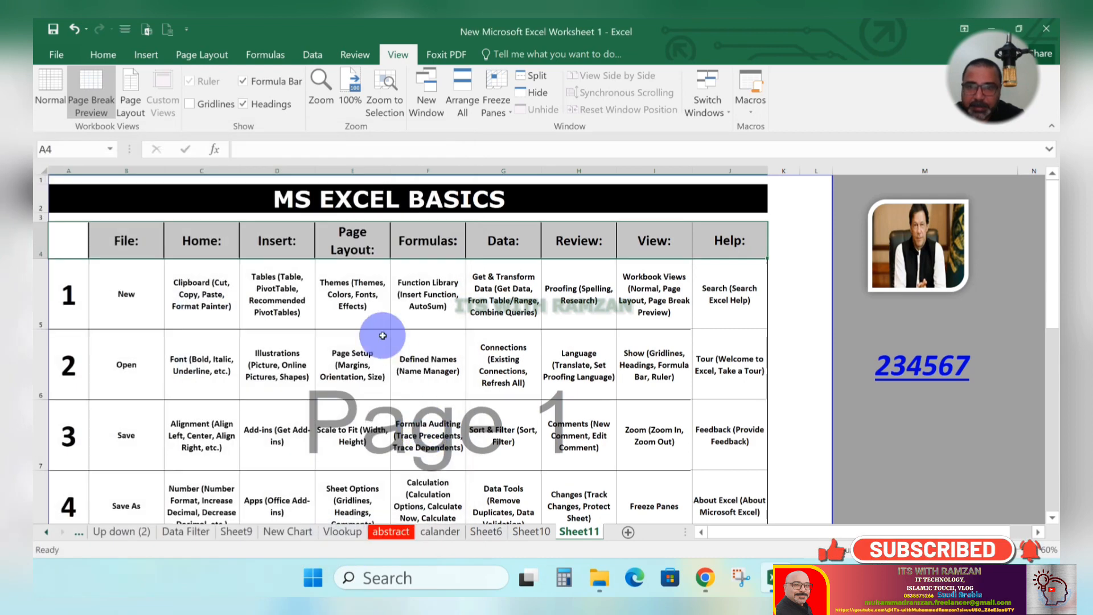
scroll(391, 317, "down", 1)
scroll(391, 317, "up", 1)
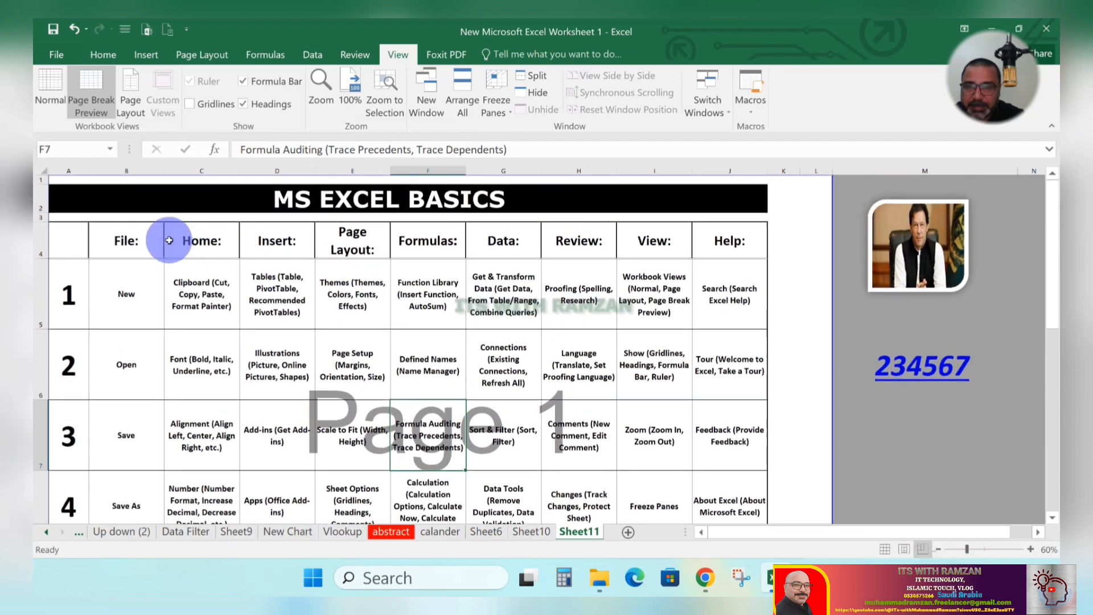
Step: Examine the table borders on page 1 of the enlarged print preview down to row 6, and return to the sheet
key("ctrl")
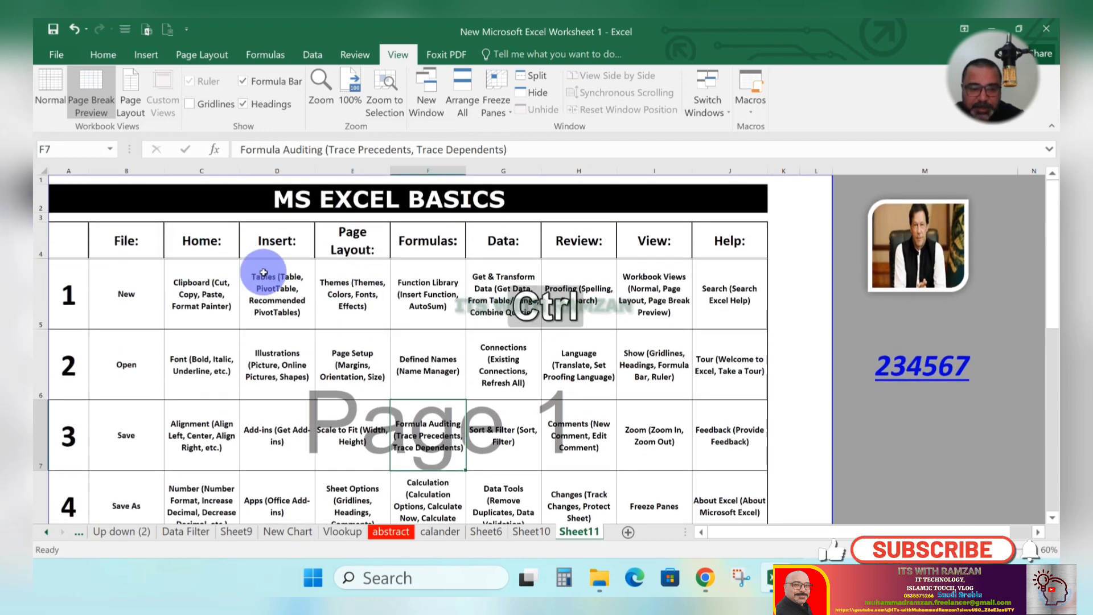
key("ctrl+p")
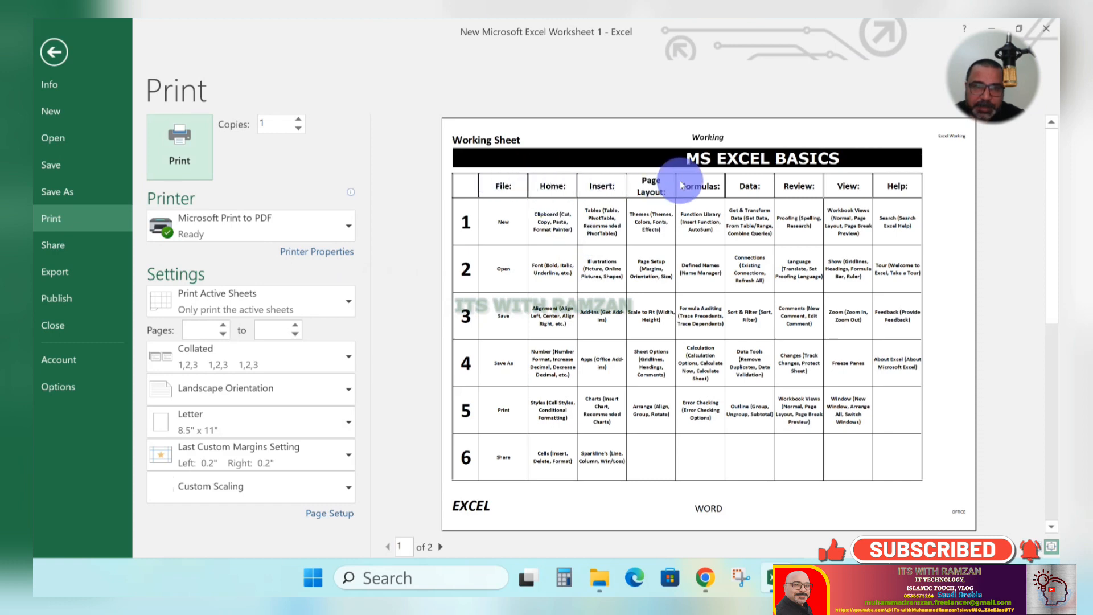
key("ctrl")
scroll(789, 218, "up", 1)
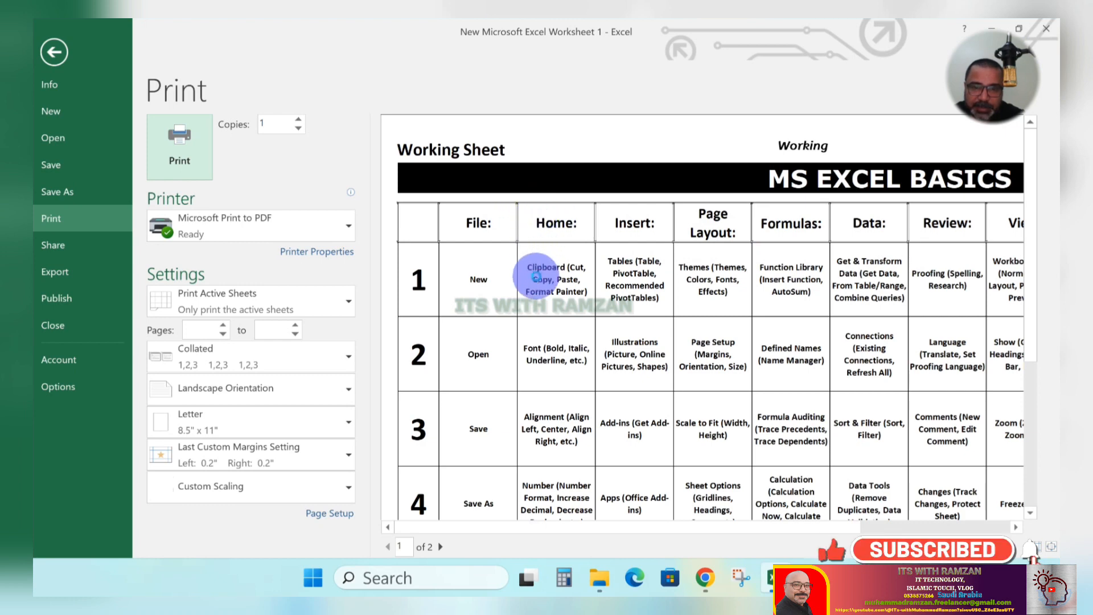
scroll(538, 279, "down", 1)
scroll(537, 275, "down", 1)
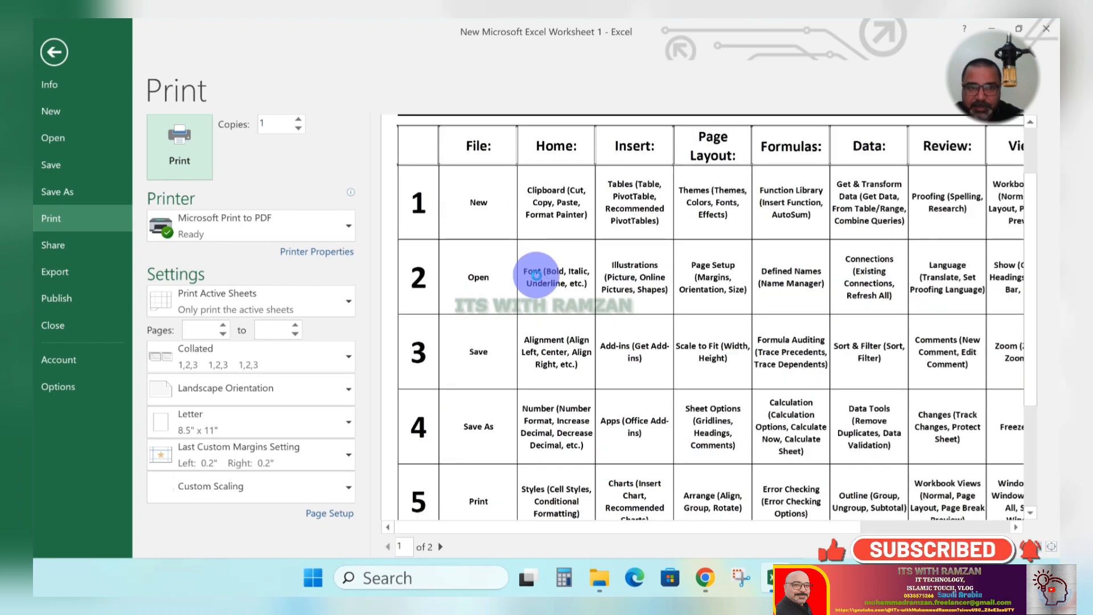
scroll(536, 274, "down", 2)
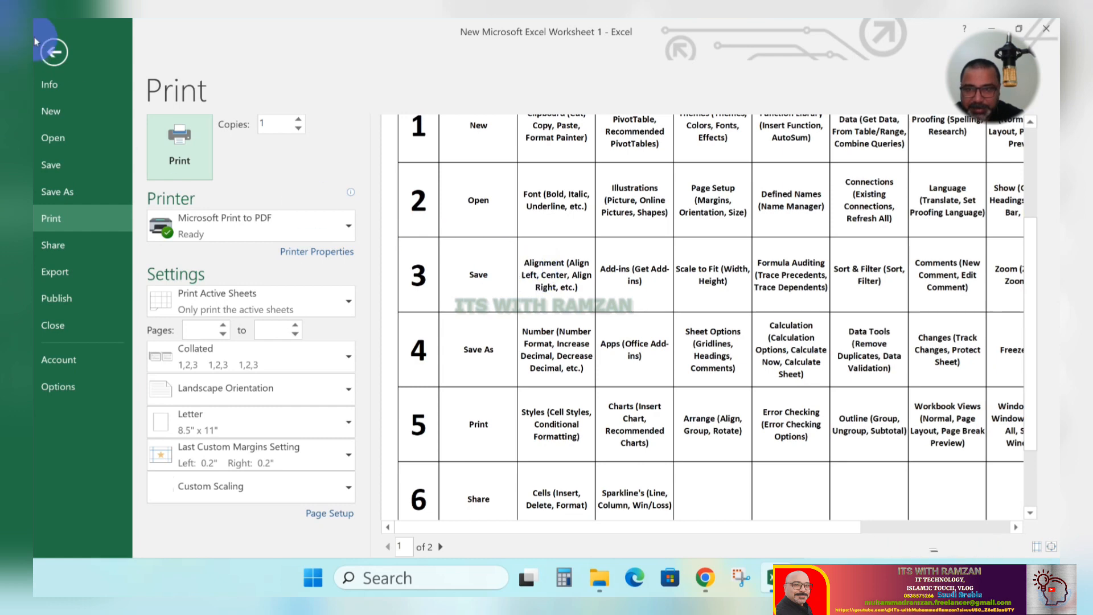
left_click(53, 53)
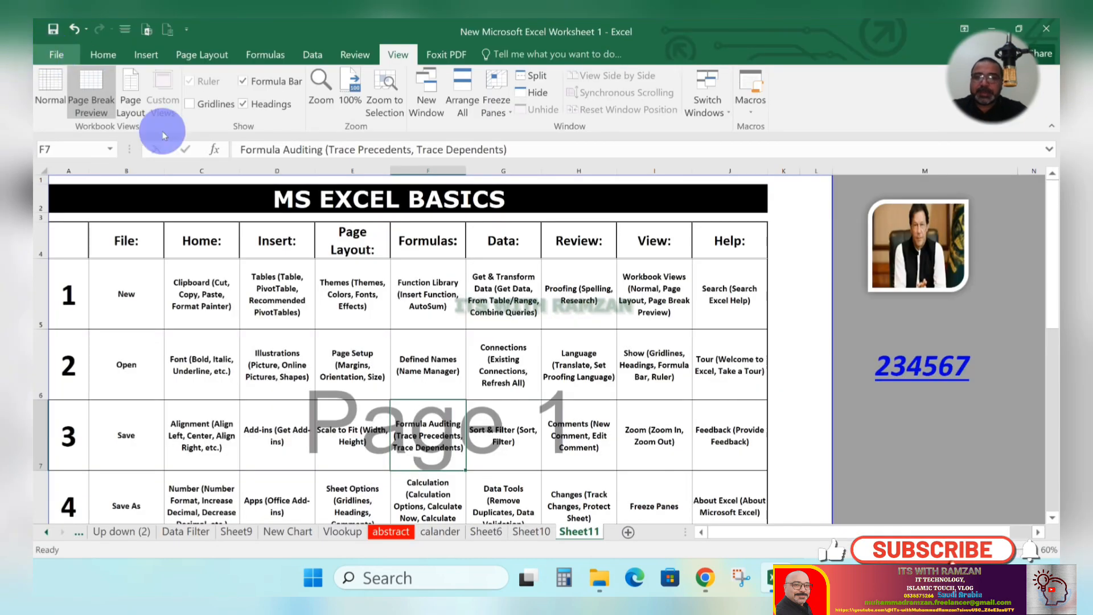
Step: Fill the value 234567 down from cell M6 into M7
left_click(100, 53)
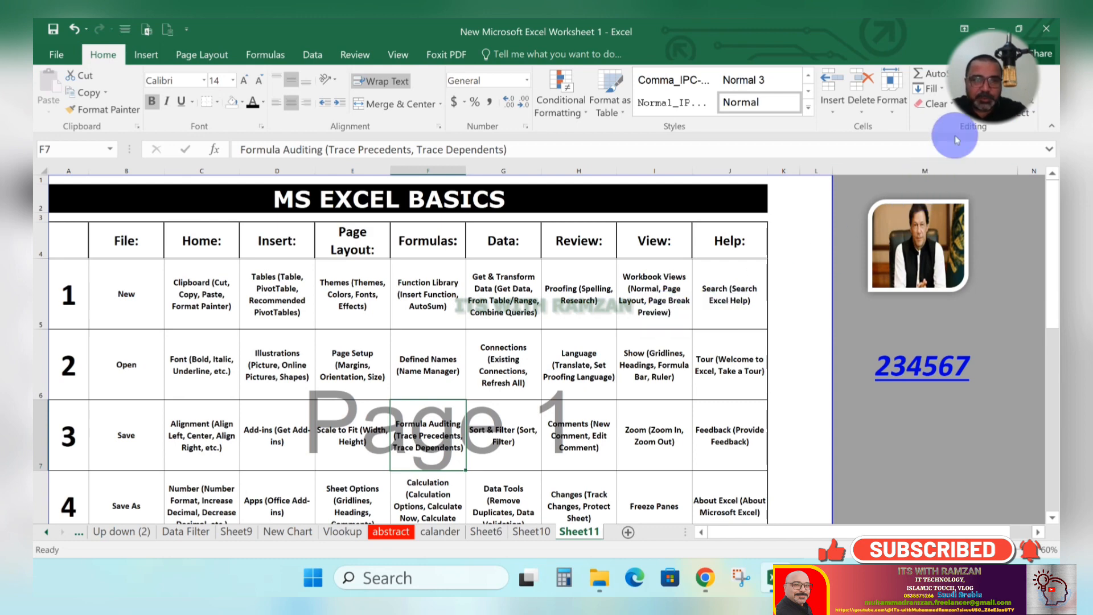
mouse_move(969, 102)
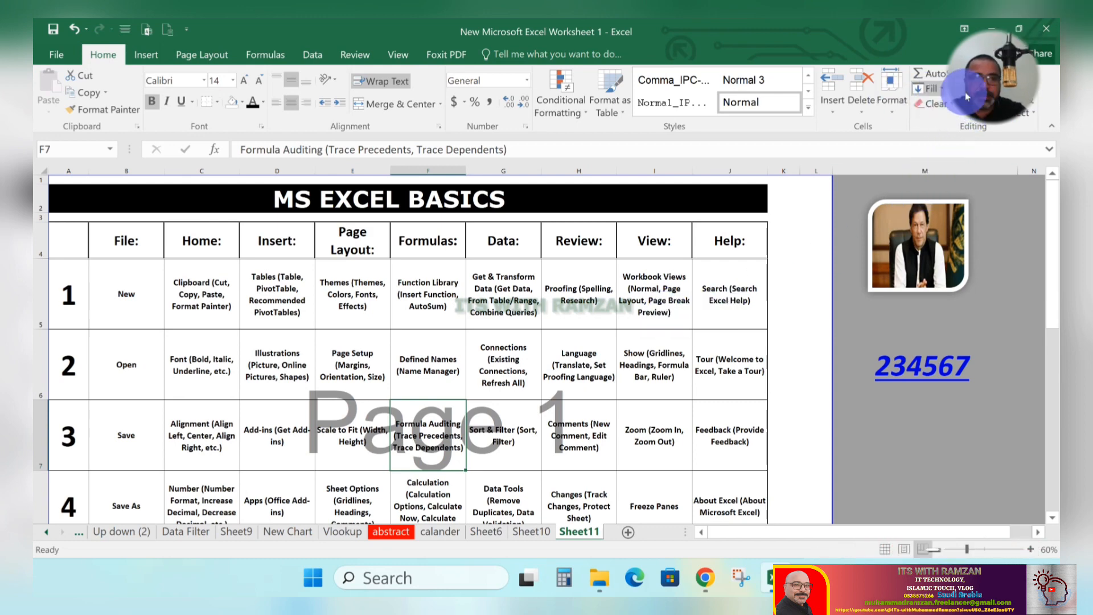
left_click_drag(1002, 55, 632, 82)
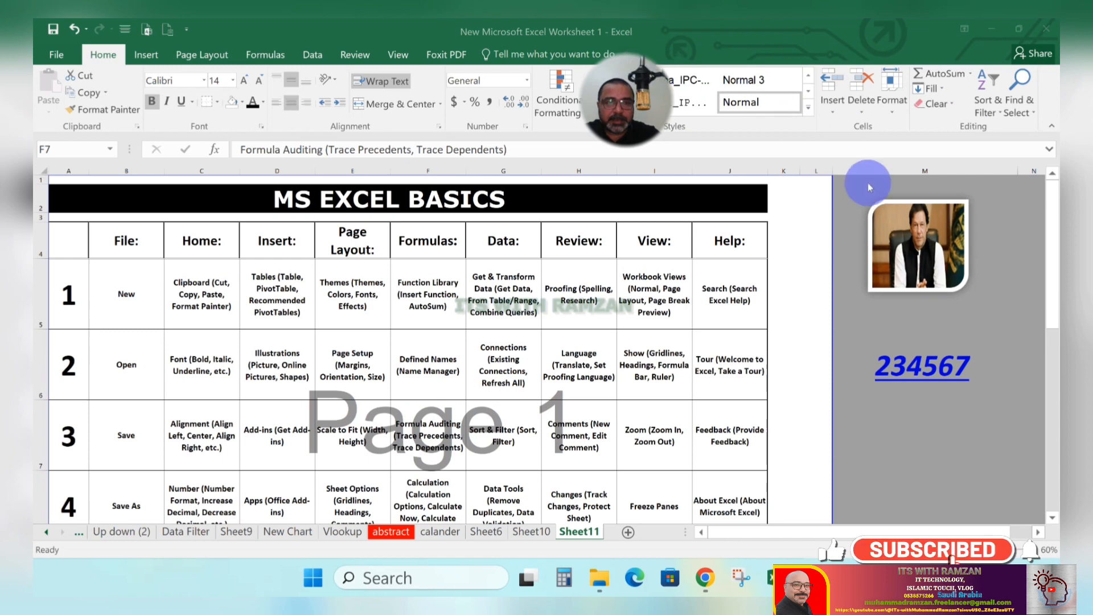
left_click(905, 395)
left_click(916, 420)
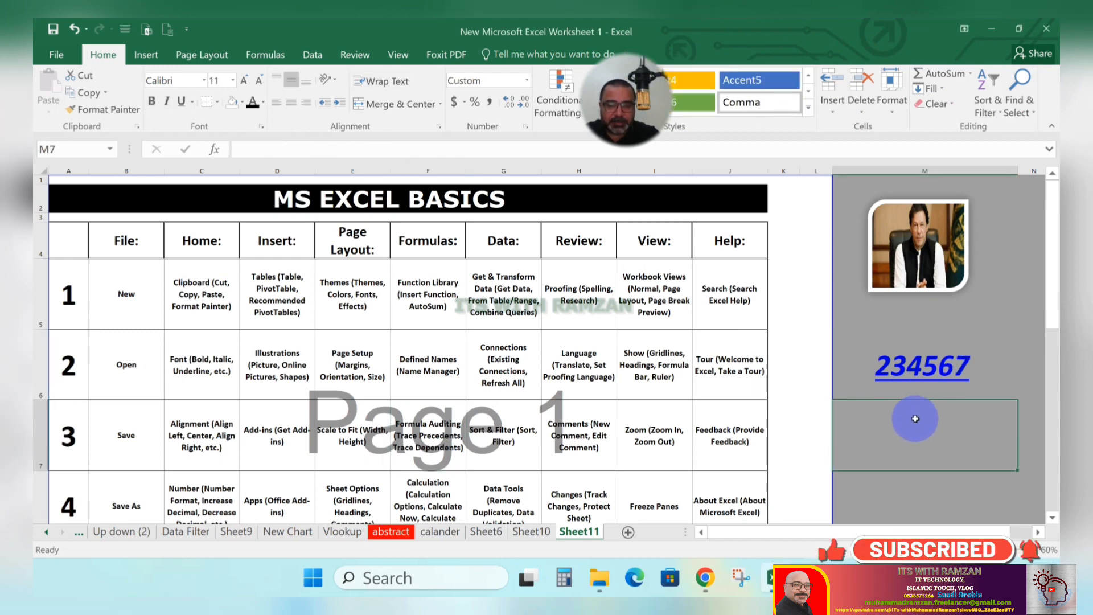
key("ctrl+d")
left_click(928, 370)
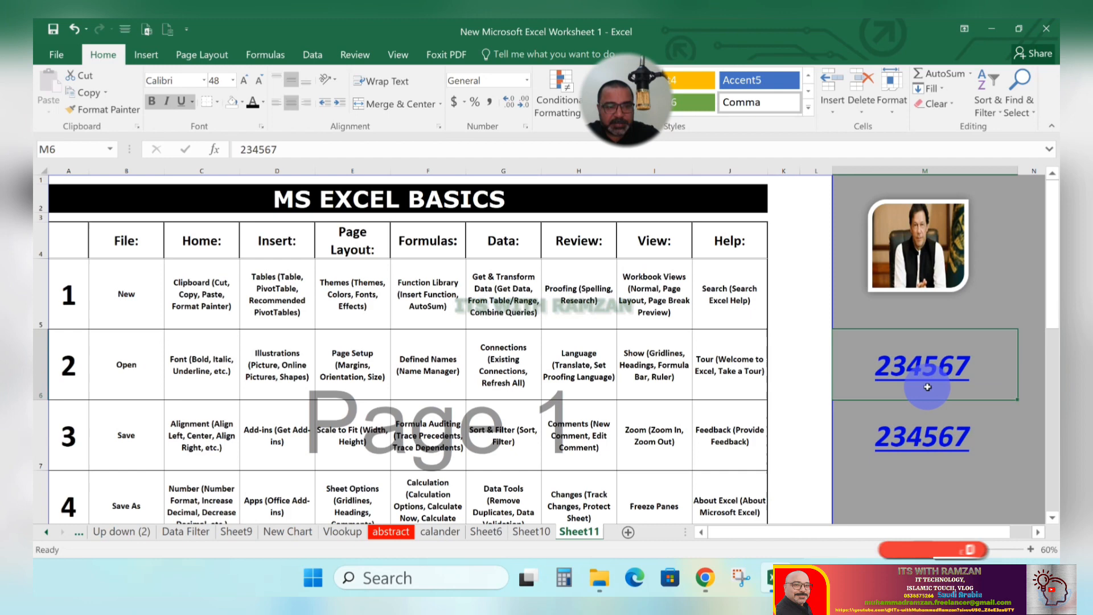
Step: Add an AutoSum of M6:M7 in cell M8
left_click(915, 476)
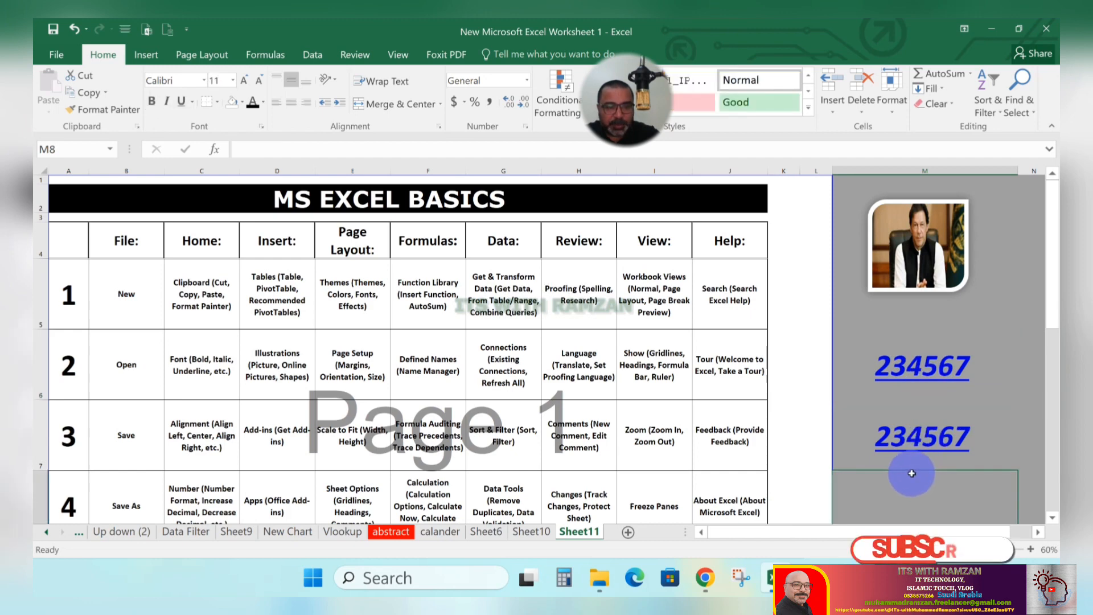
left_click(950, 76)
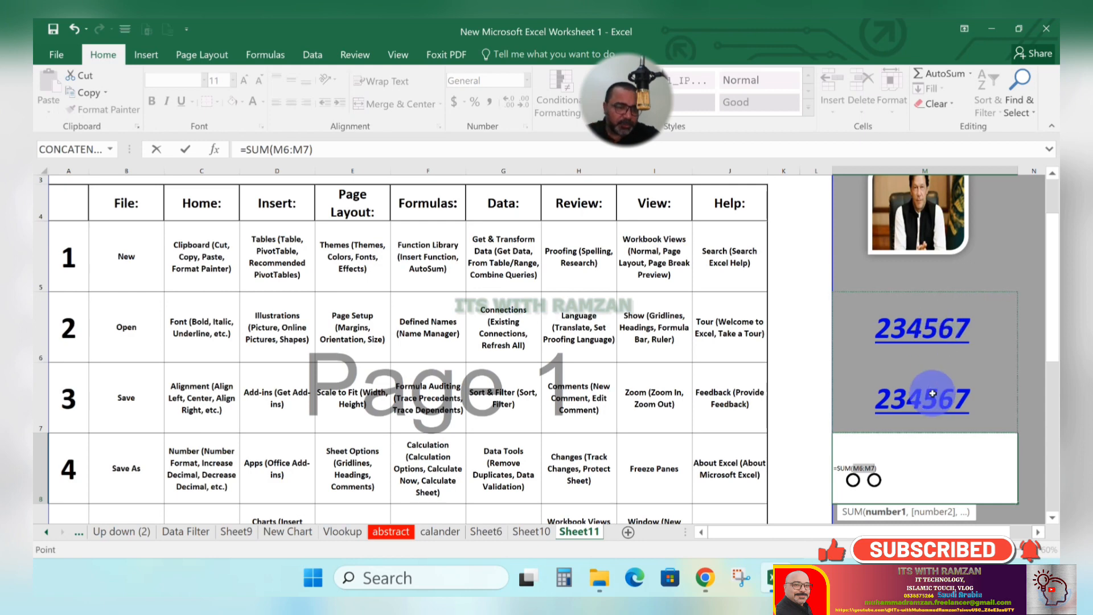
key("Return")
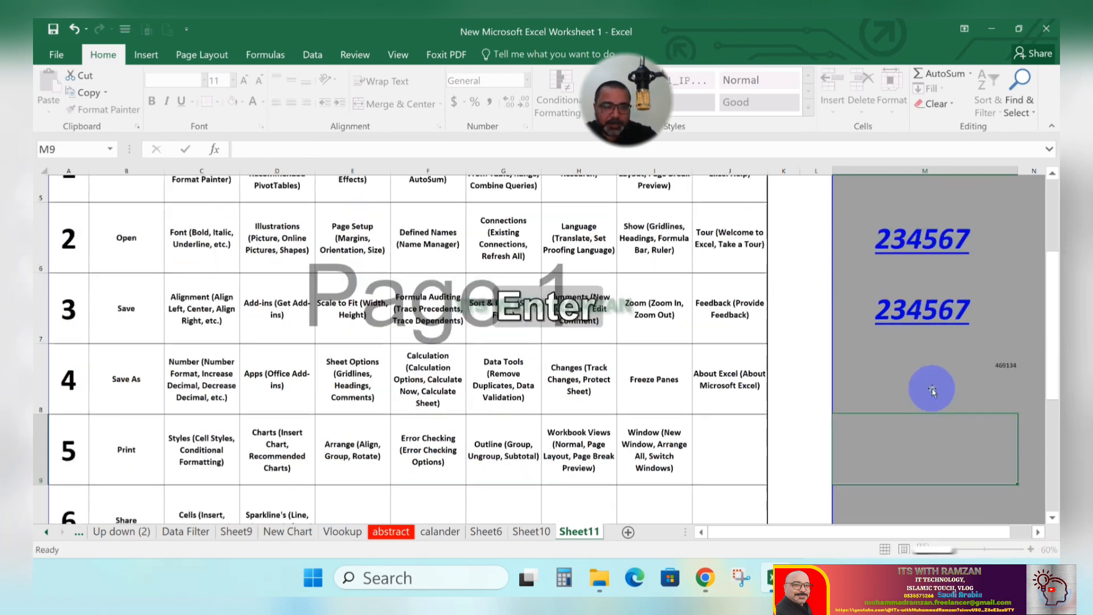
Step: Format the sum in cell M8 as bold, horizontally centered text with font size 48
left_click(1003, 351)
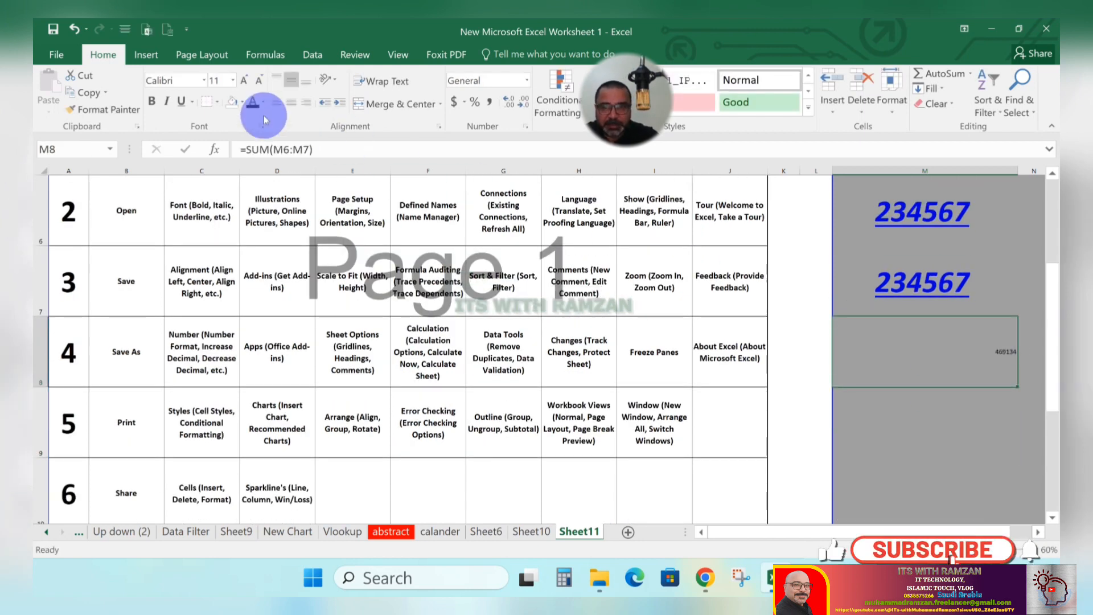
left_click(153, 102)
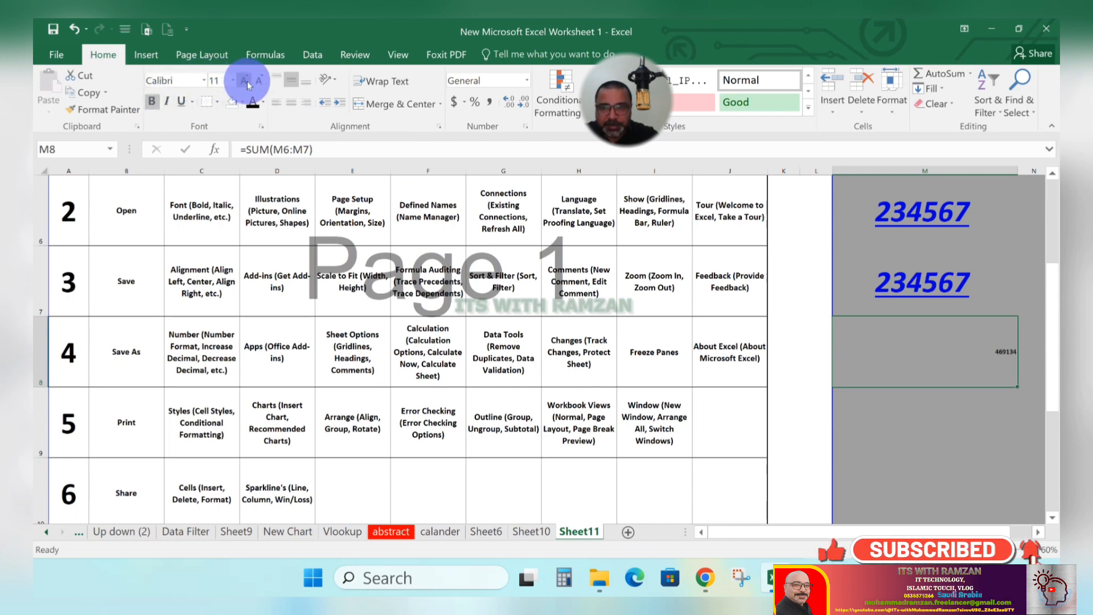
left_click(244, 80)
left_click(245, 79)
left_click(244, 79)
left_click(245, 80)
left_click(245, 80)
left_click(245, 80)
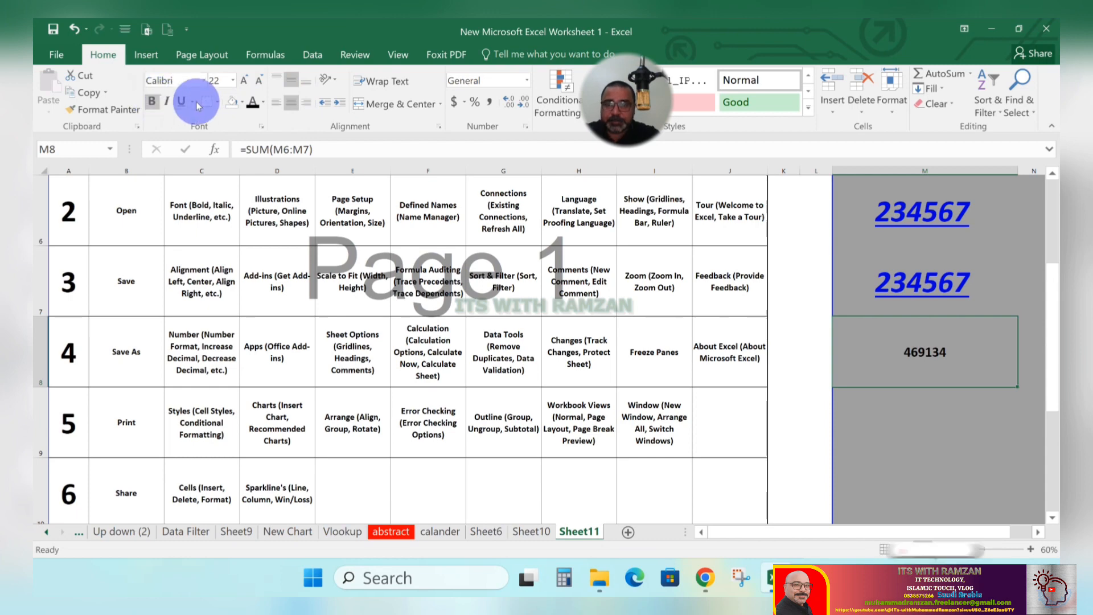
left_click(243, 82)
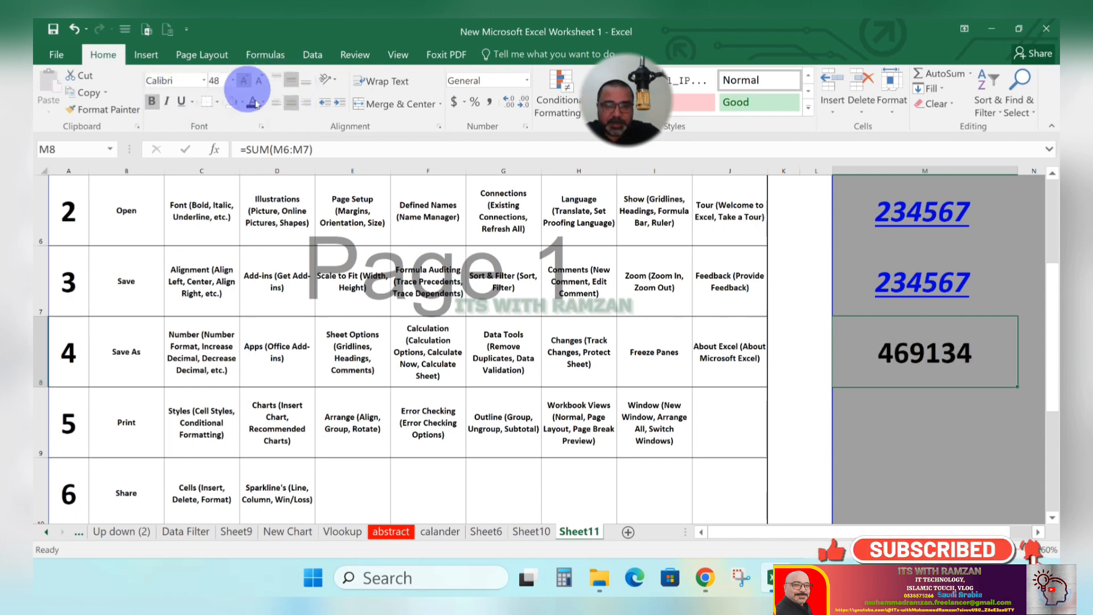
left_click(568, 349)
Step: Select the header row A4:J4 and give it an orange-red fill color
scroll(569, 346, "up", 2)
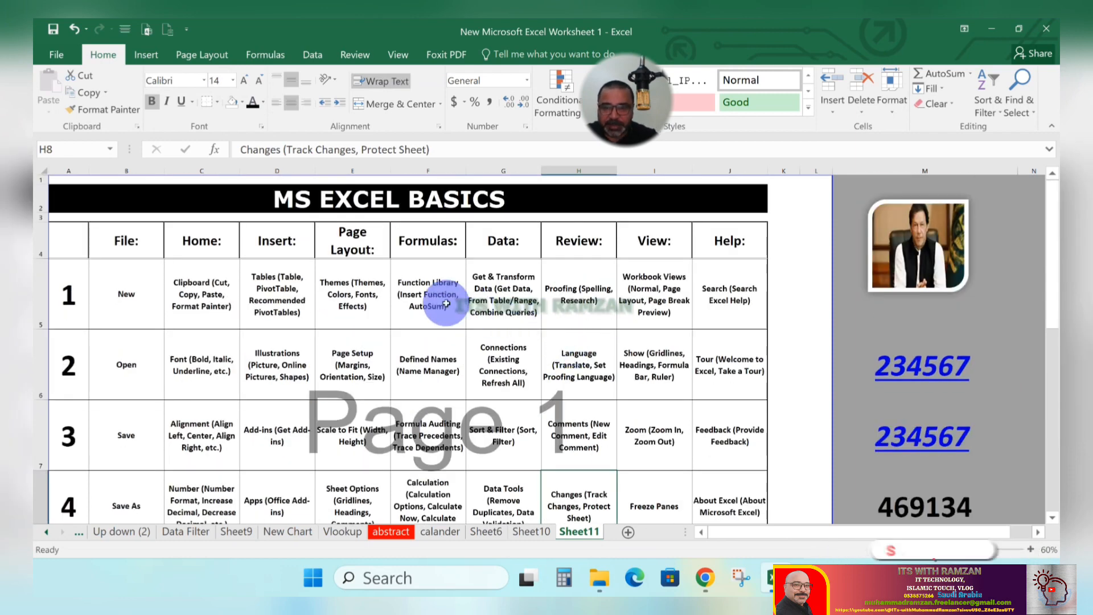
scroll(625, 369, "down", 2)
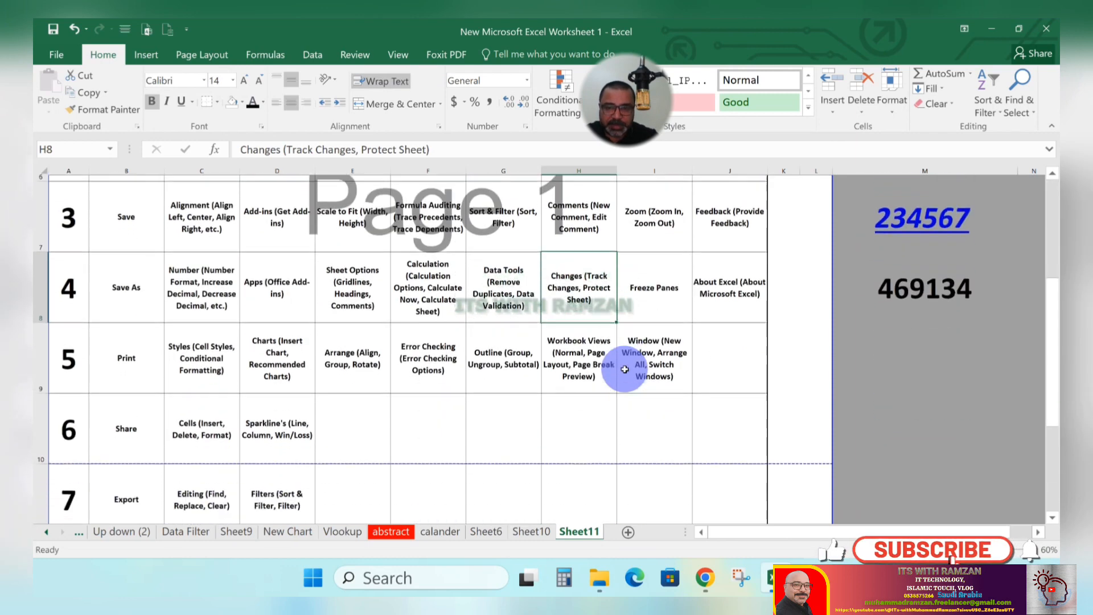
scroll(613, 369, "up", 1)
scroll(613, 368, "up", 1)
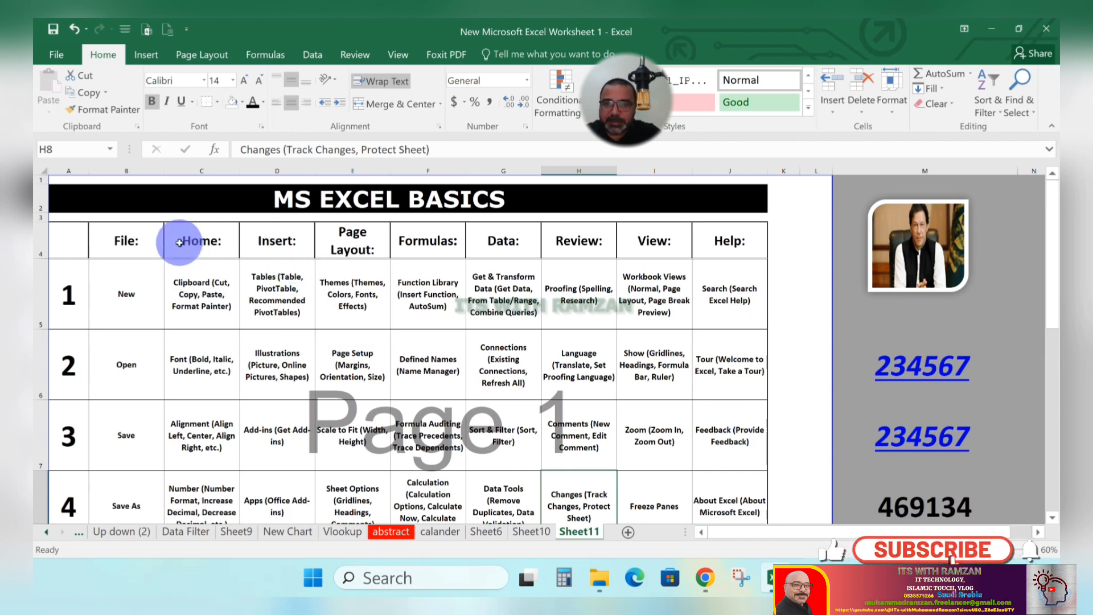
left_click(84, 229)
key("shift+Right")
key("shift+Right")
key("shift+Right")
key("shift+Right")
key("shift+Right")
key("shift+Right")
key("shift+Right")
key("shift+Right")
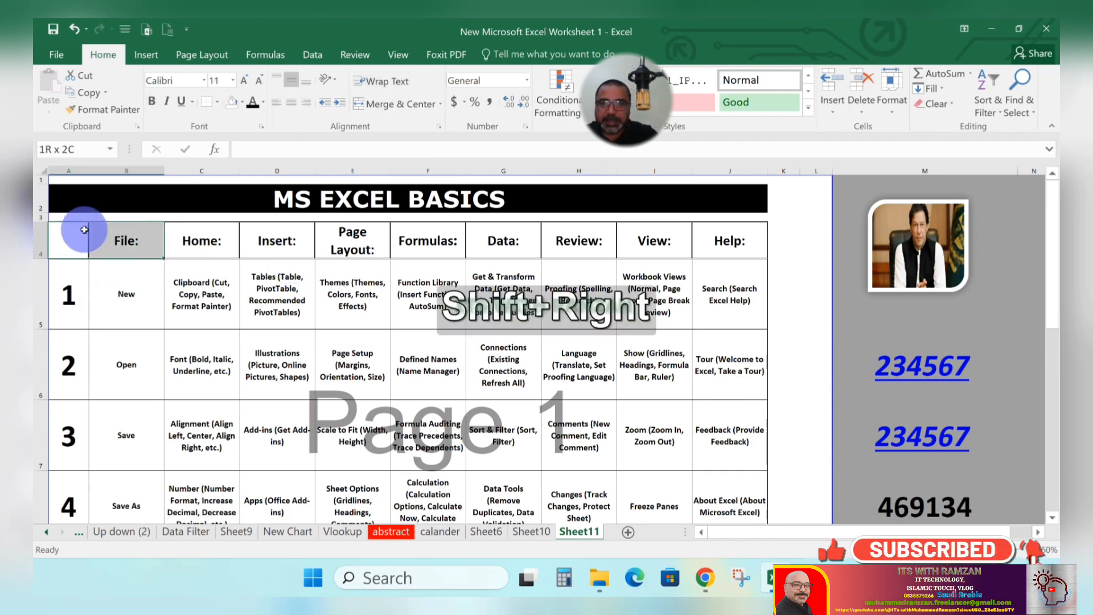
key("shift+Right")
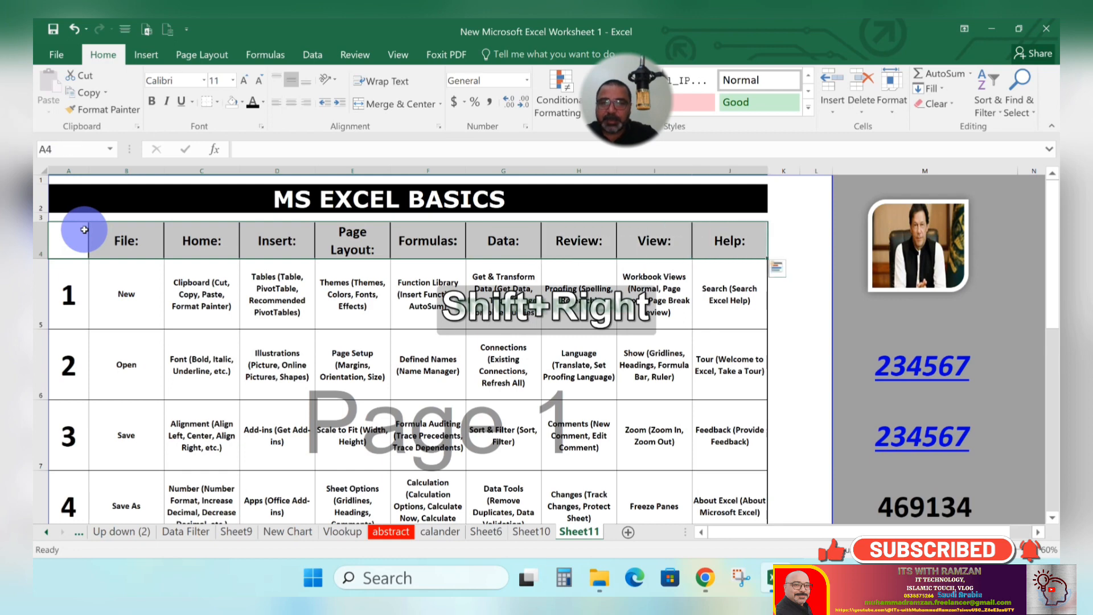
left_click(242, 103)
left_click(260, 241)
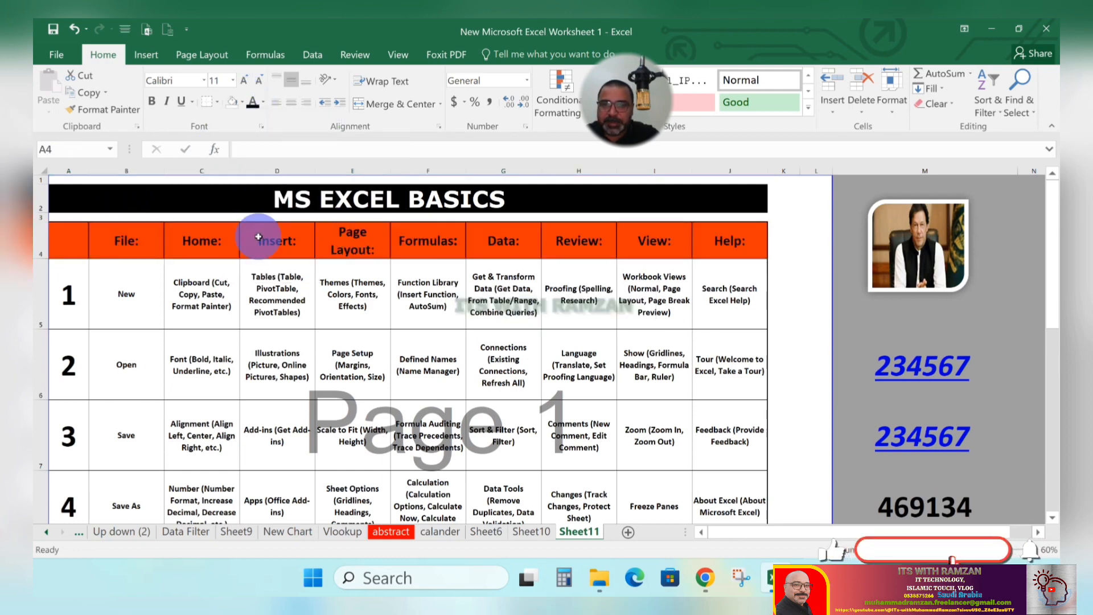
Step: Set the font color of the header row A4:J4 to white and deselect the row
left_click(263, 102)
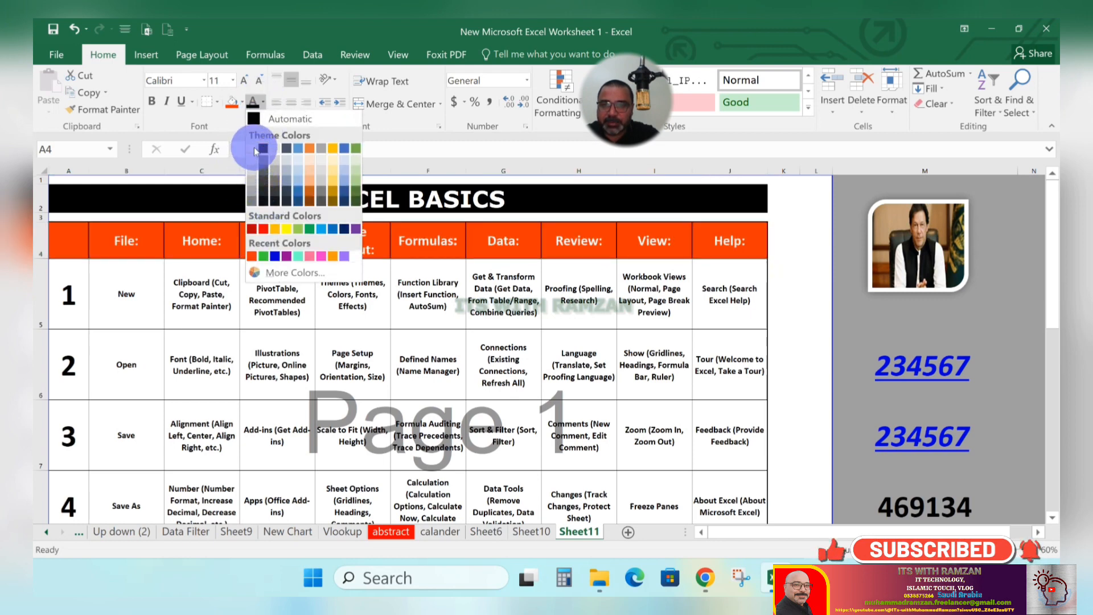
left_click(254, 150)
left_click(410, 339)
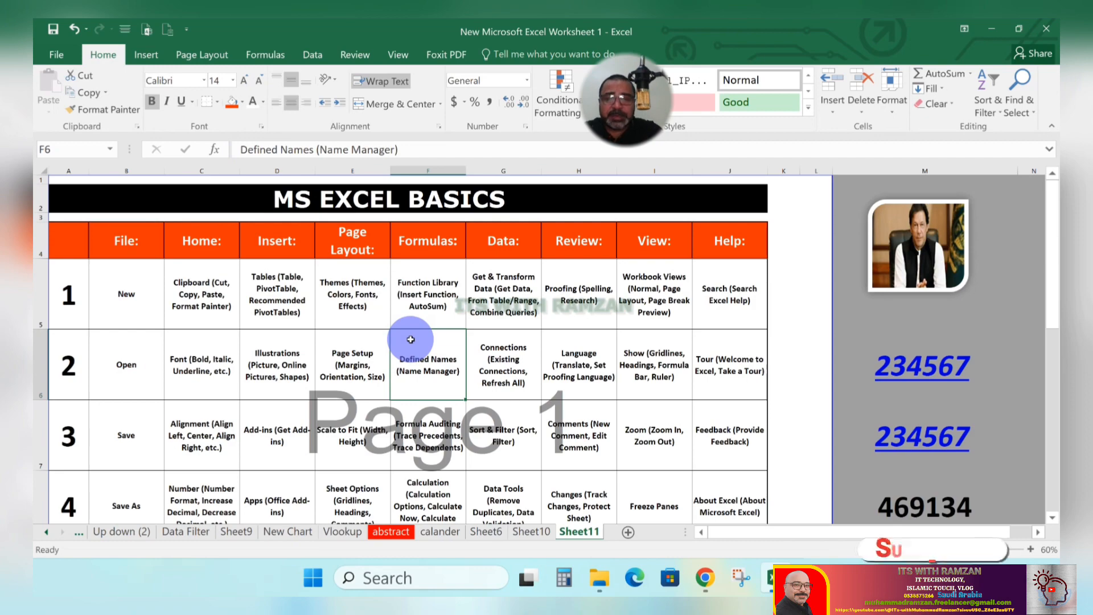
scroll(433, 385, "down", 3)
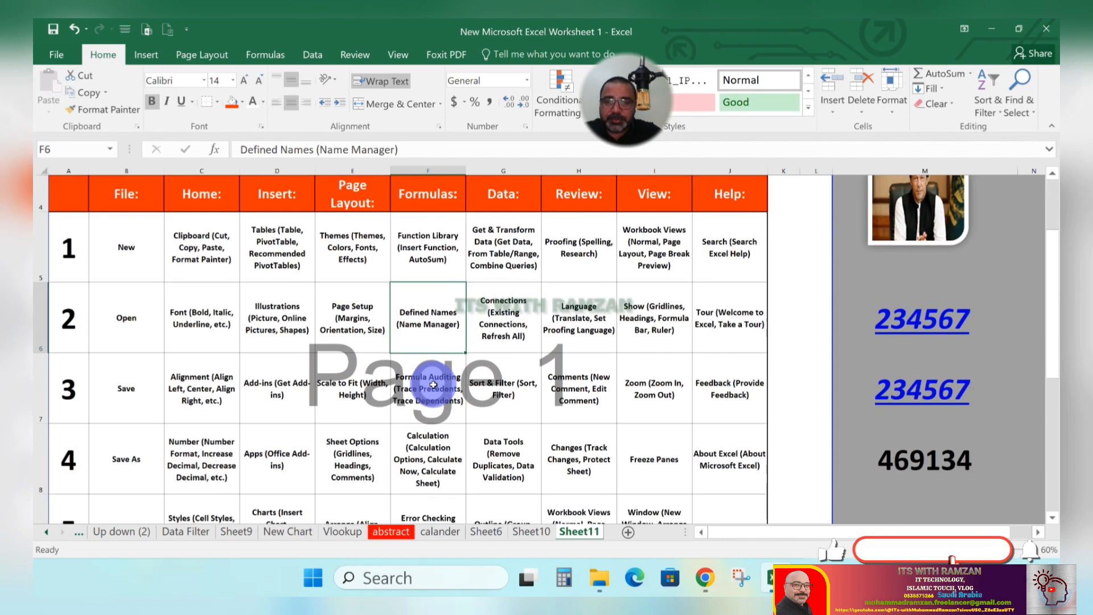
scroll(433, 383, "up", 3)
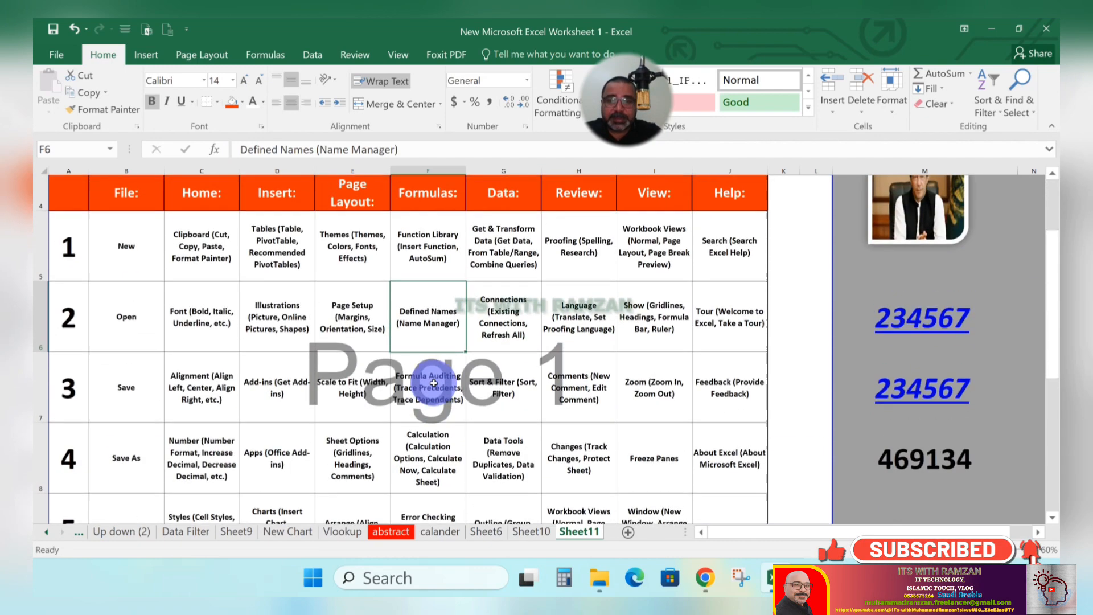